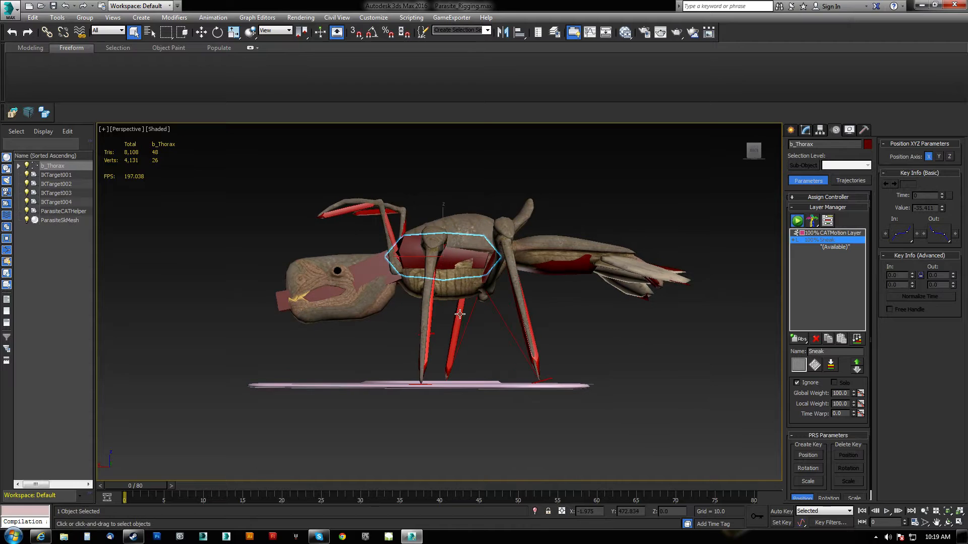
Examine the rigged parasite creature from the front and both sides at frame 0.
alt+middle_drag(424, 363, 495, 336)
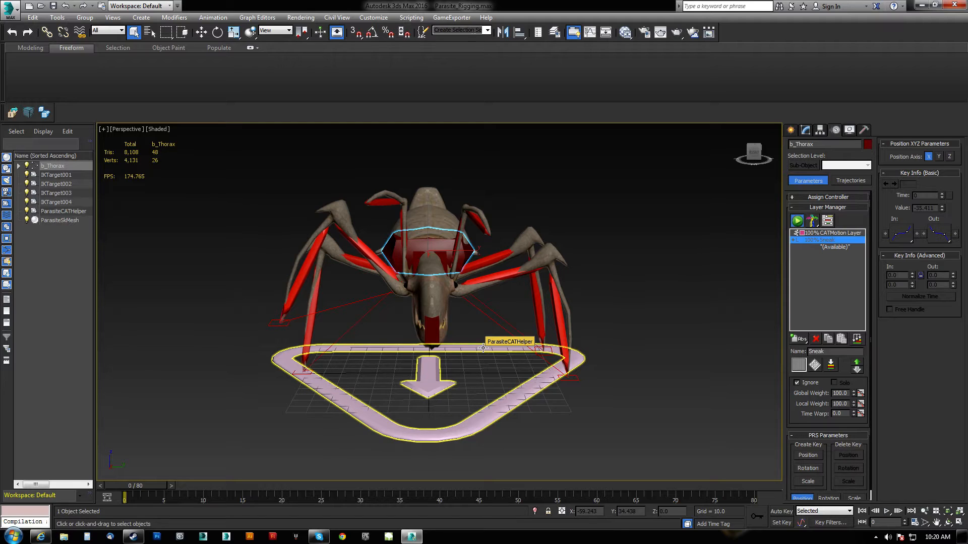
alt+middle_drag(483, 348, 406, 315)
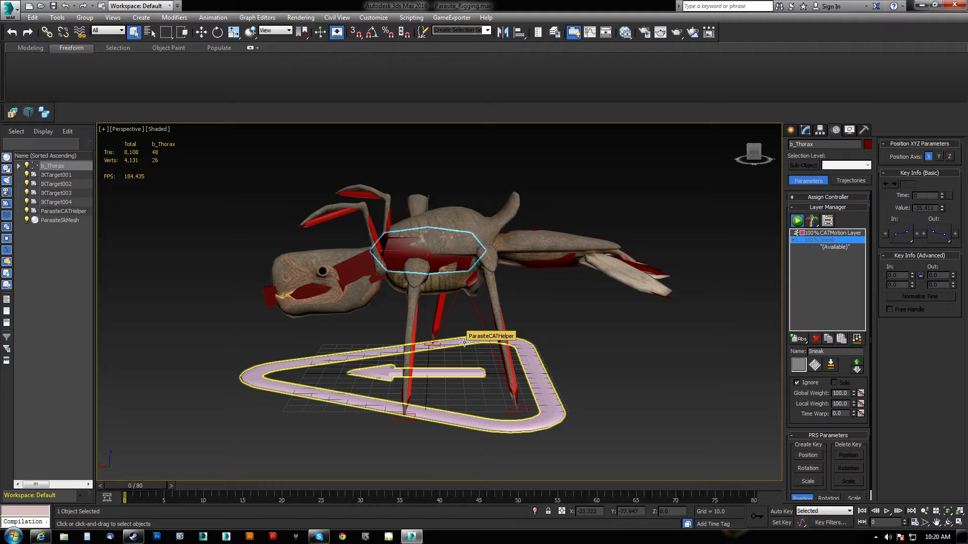
alt+middle_drag(416, 368, 466, 369)
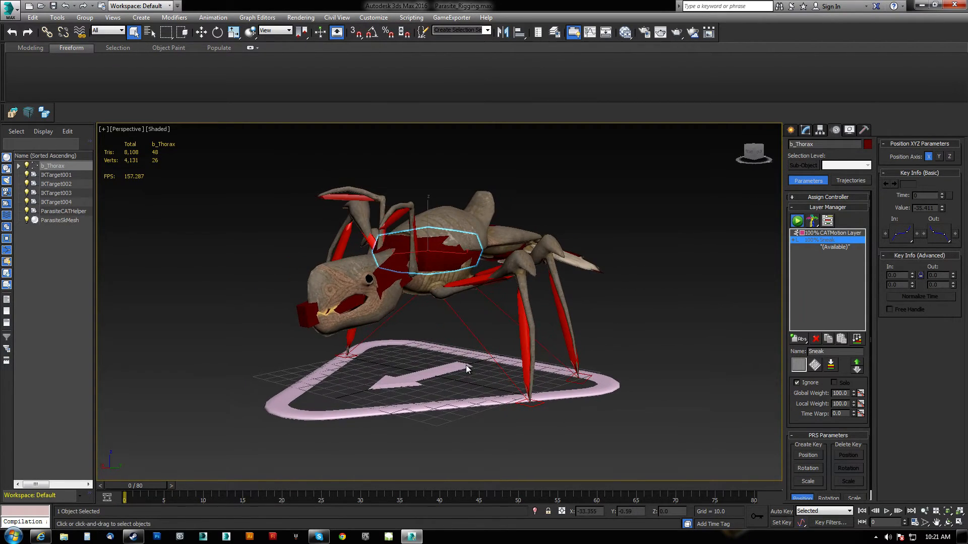
mouse_move(123, 485)
mouse_down()
mouse_move(754, 497)
mouse_move(124, 485)
mouse_up()
key(q)
click(388, 383)
alt+middle_drag(389, 384, 487, 368)
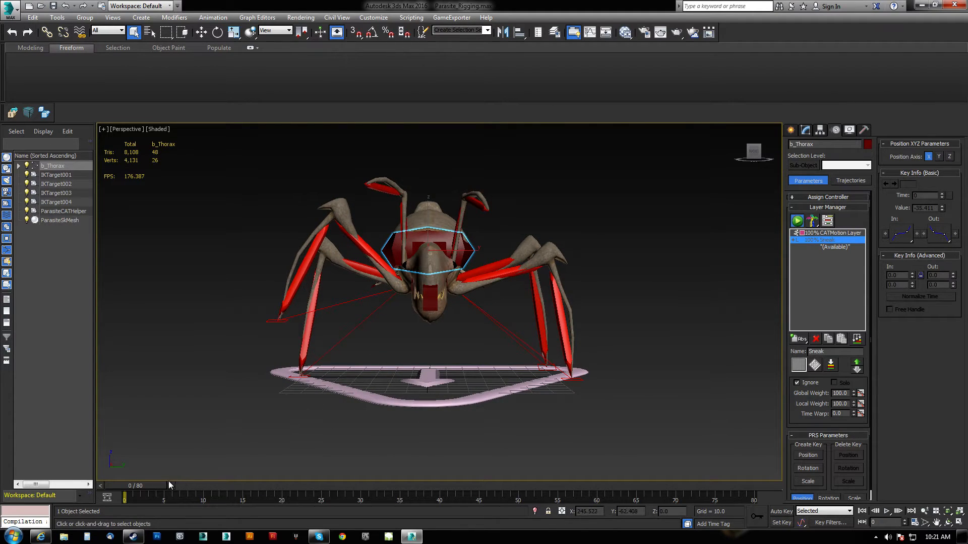
drag(172, 485, 96, 524)
alt+middle_drag(522, 377, 491, 331)
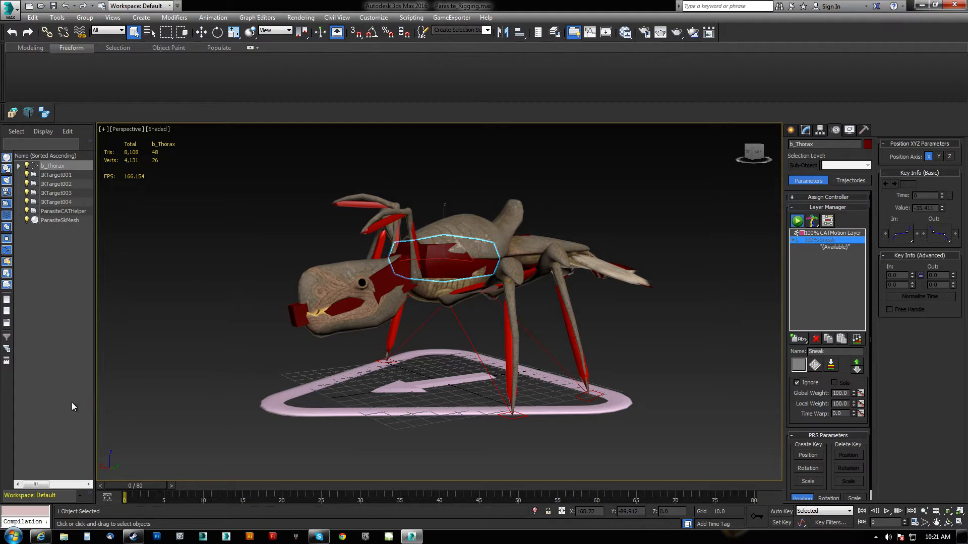
Switch to the browser and play the Starship Troopers cow scene reference video from 0:15.
click(40, 536)
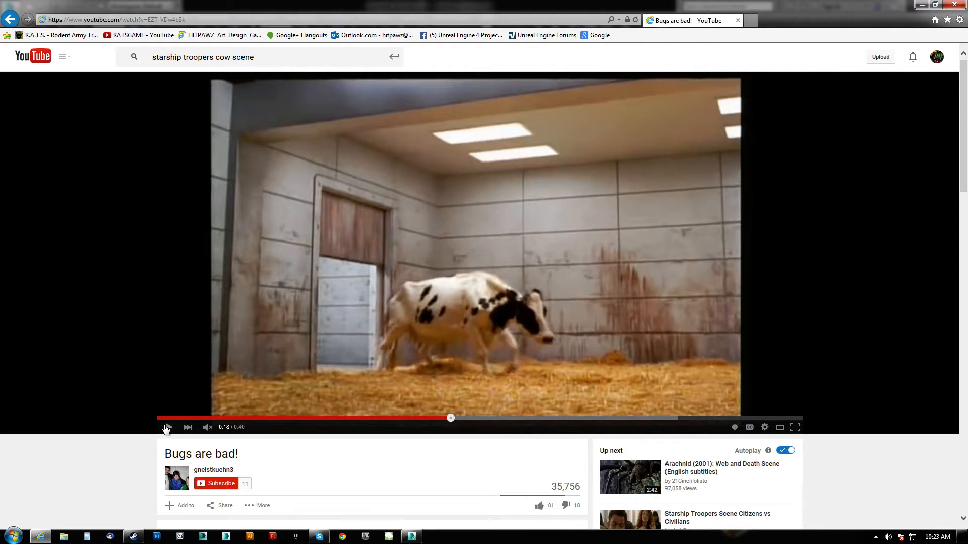
mouse_move(205, 429)
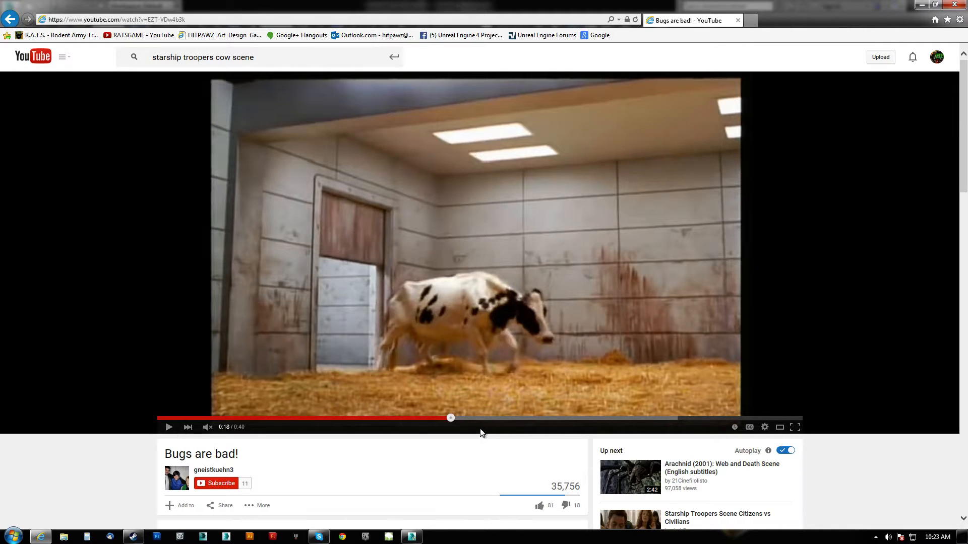
click(414, 419)
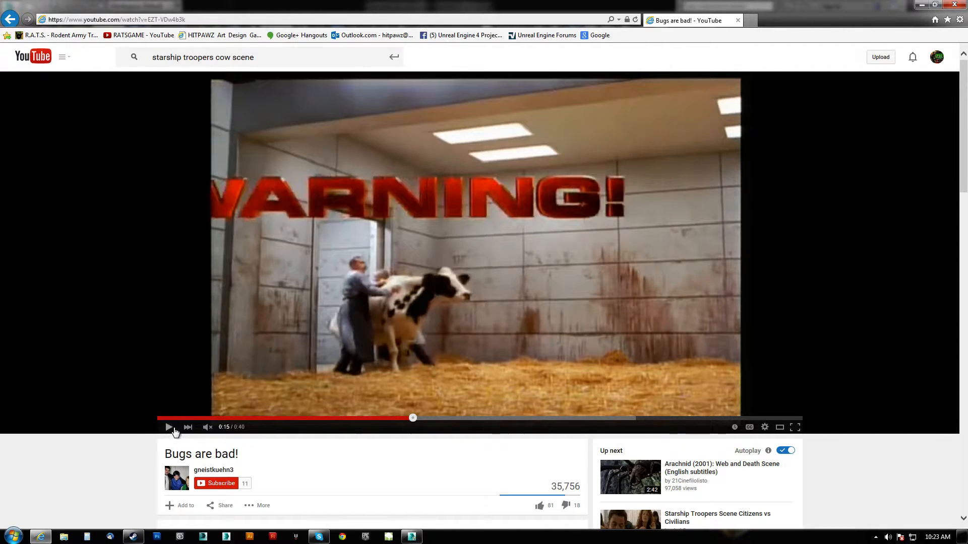
click(170, 428)
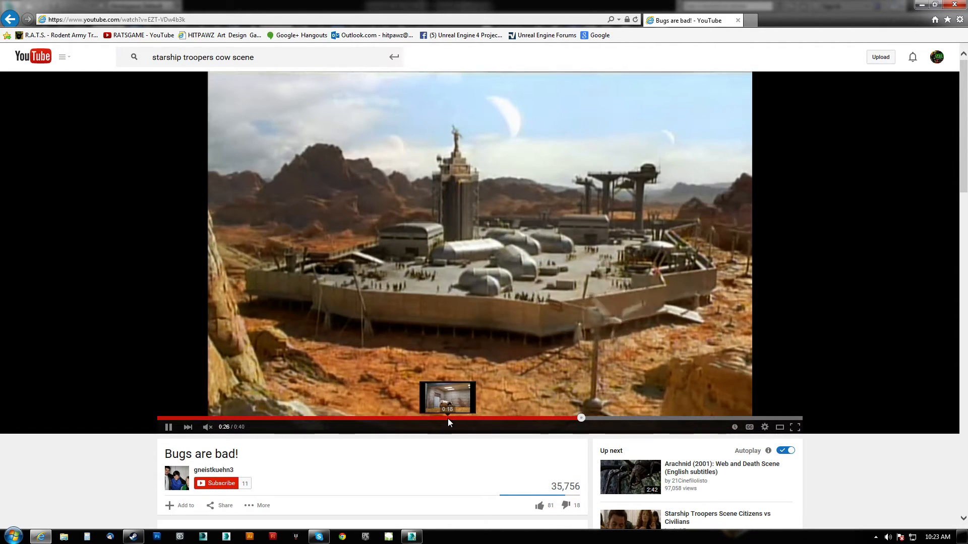
Replay the bug's charge from about 0:17, pausing at intervals to study how its legs move.
click(441, 418)
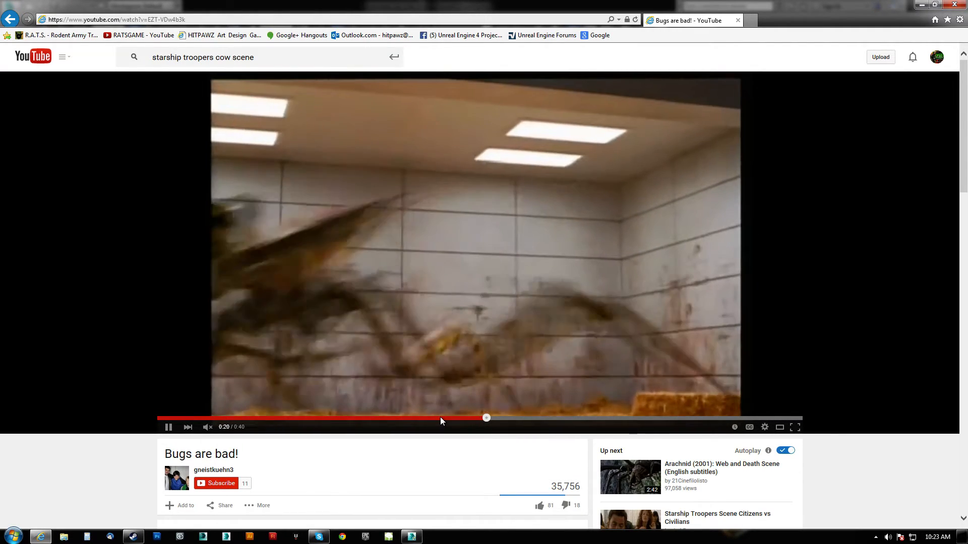
click(440, 418)
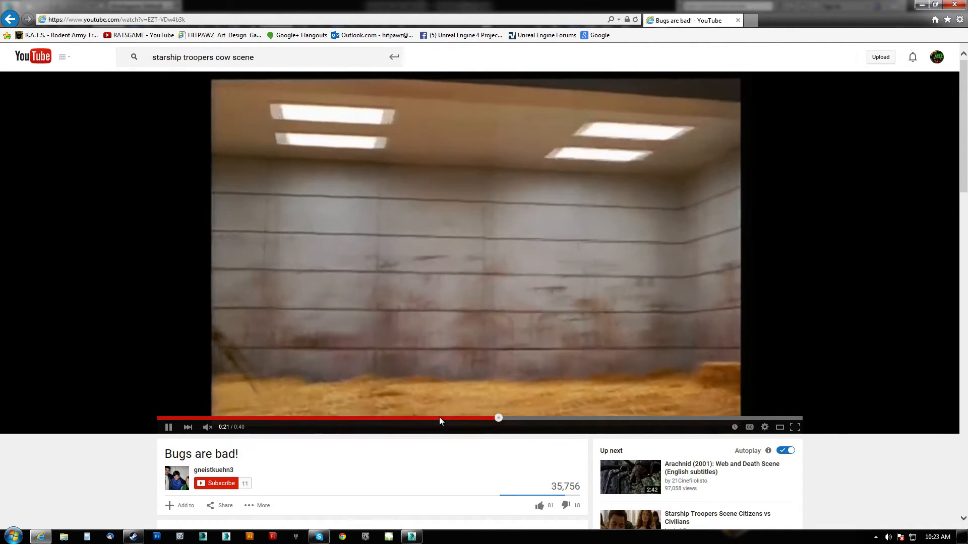
click(437, 418)
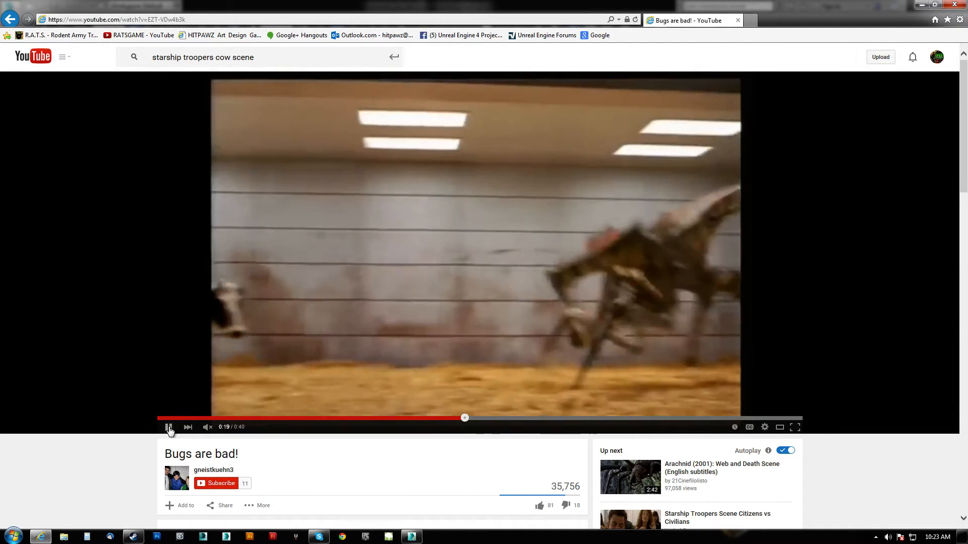
click(169, 428)
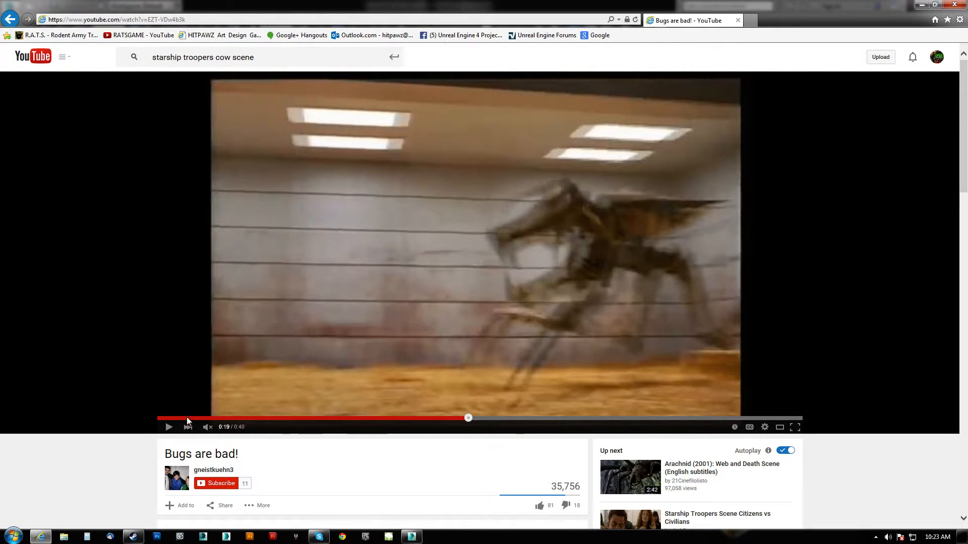
click(169, 428)
click(169, 428)
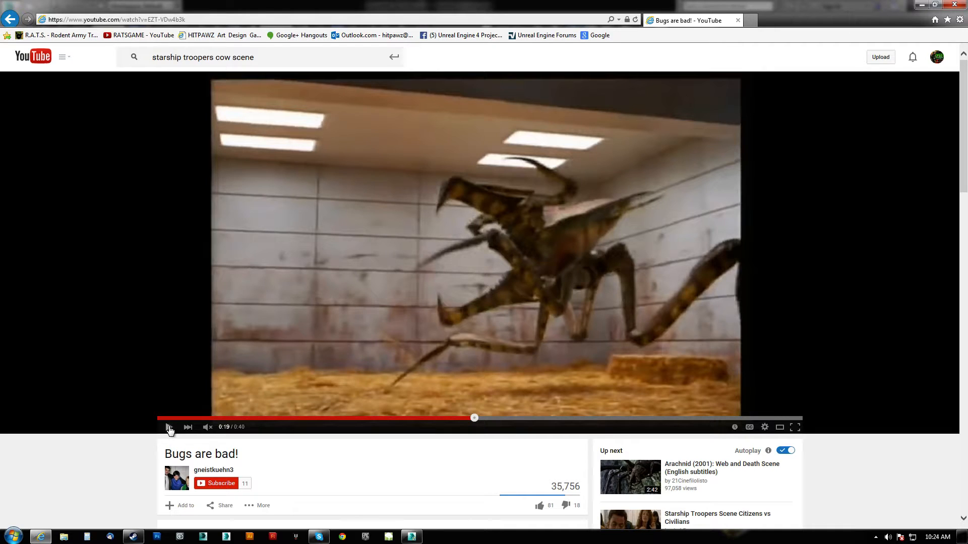
click(169, 428)
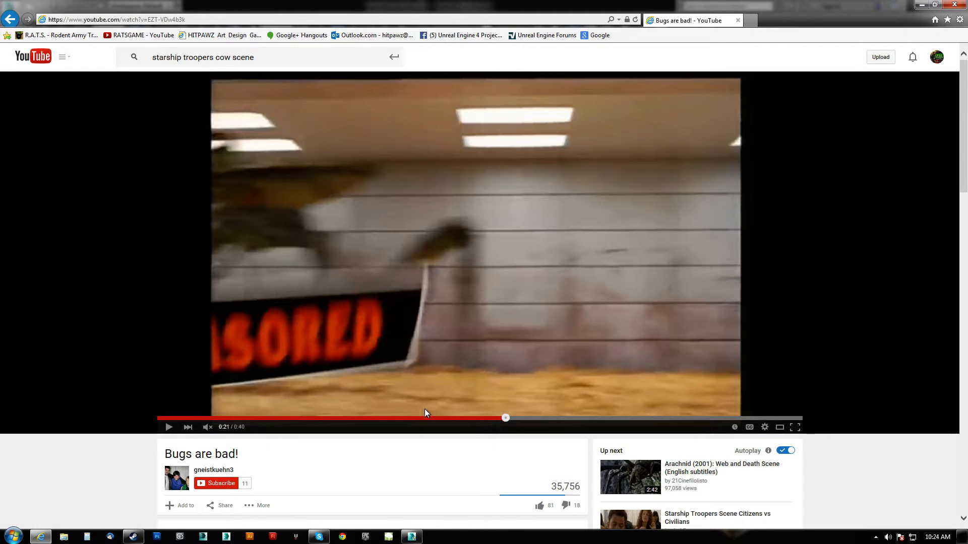
Review the bug's lunge and attack around 0:20, pausing to study its body and limb poses.
click(491, 419)
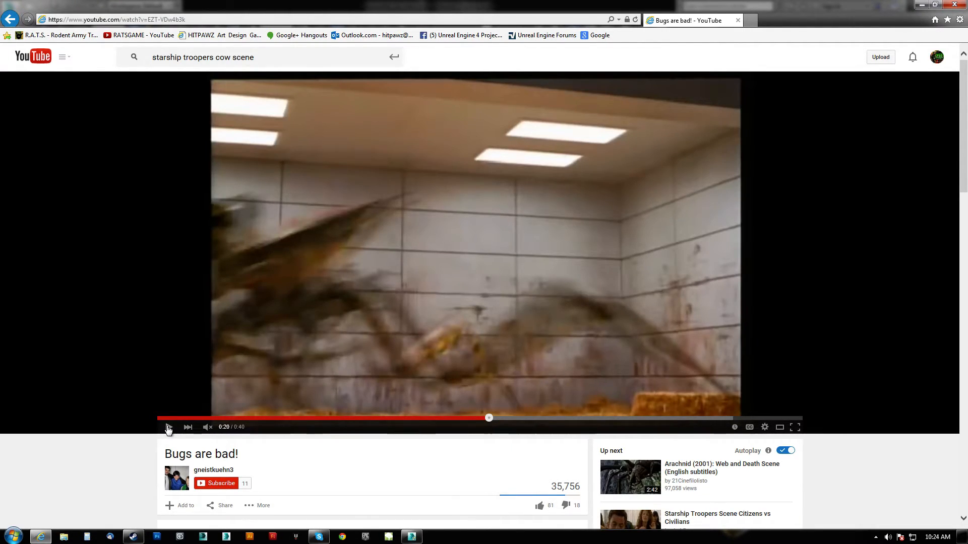
click(170, 427)
click(471, 418)
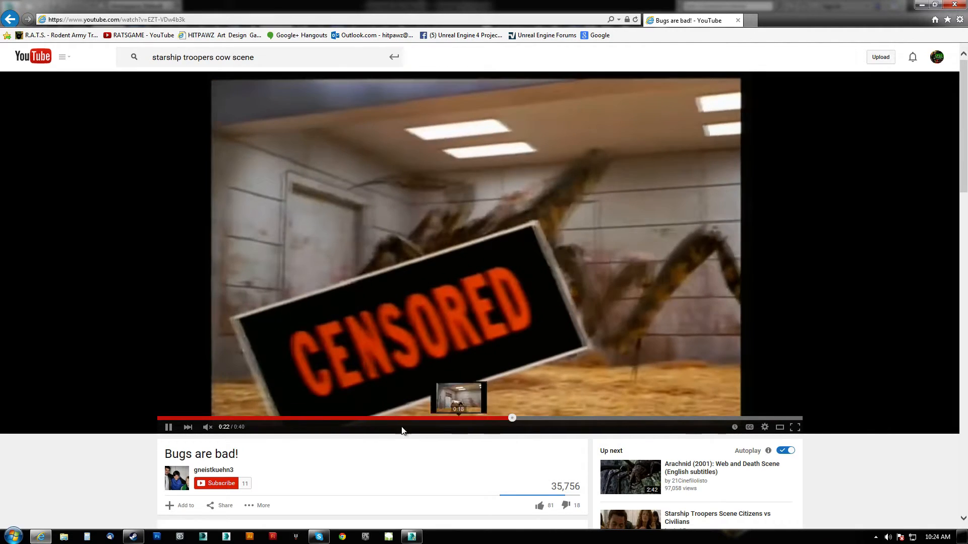
click(169, 430)
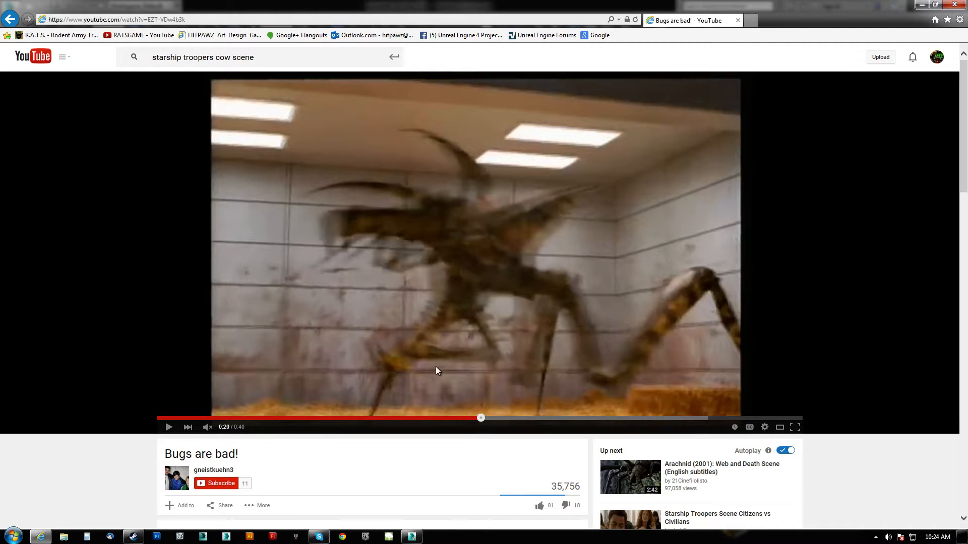
click(169, 429)
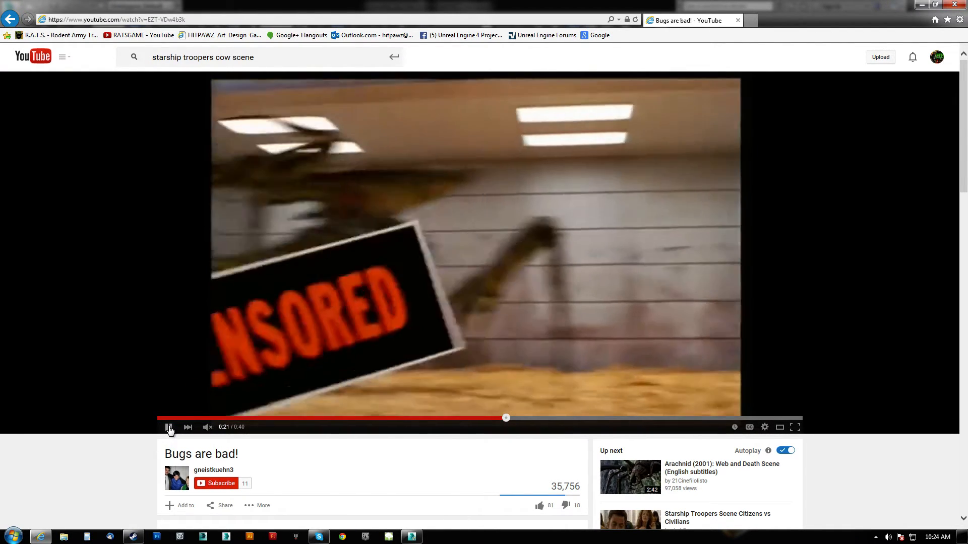
click(169, 429)
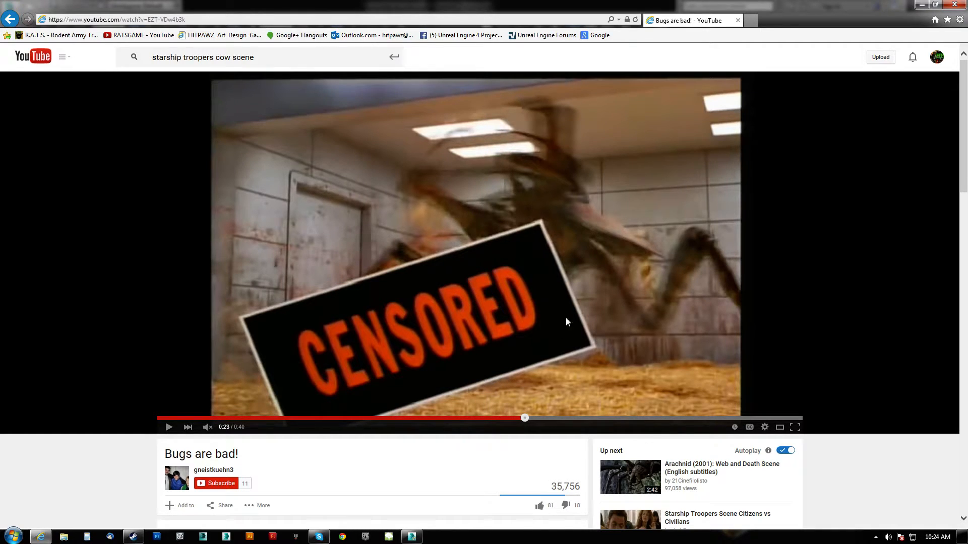
Switch back to 3ds Max and examine the creature's legs and body up close from the side.
click(412, 537)
alt+middle_drag(561, 300, 618, 290)
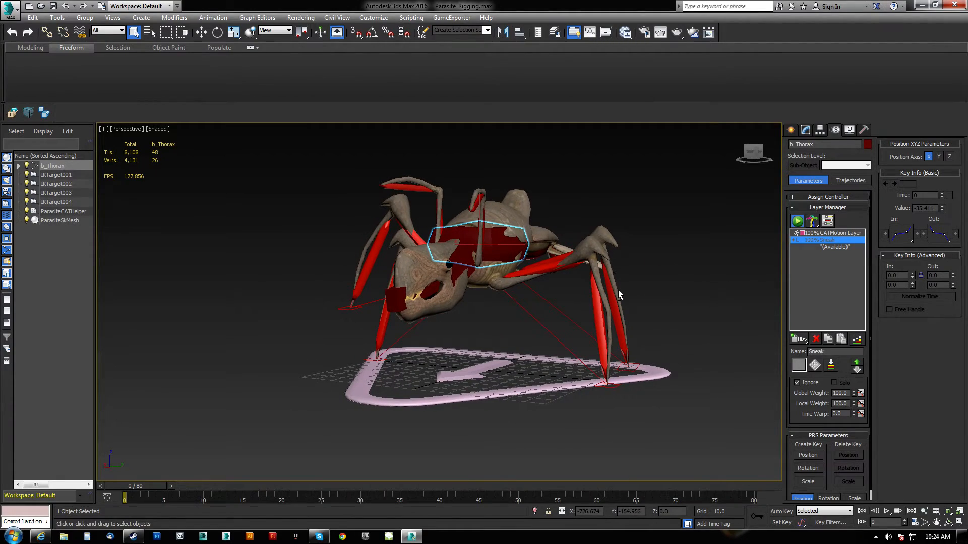
alt+middle_drag(543, 320, 623, 281)
scroll(483, 342, up, 4)
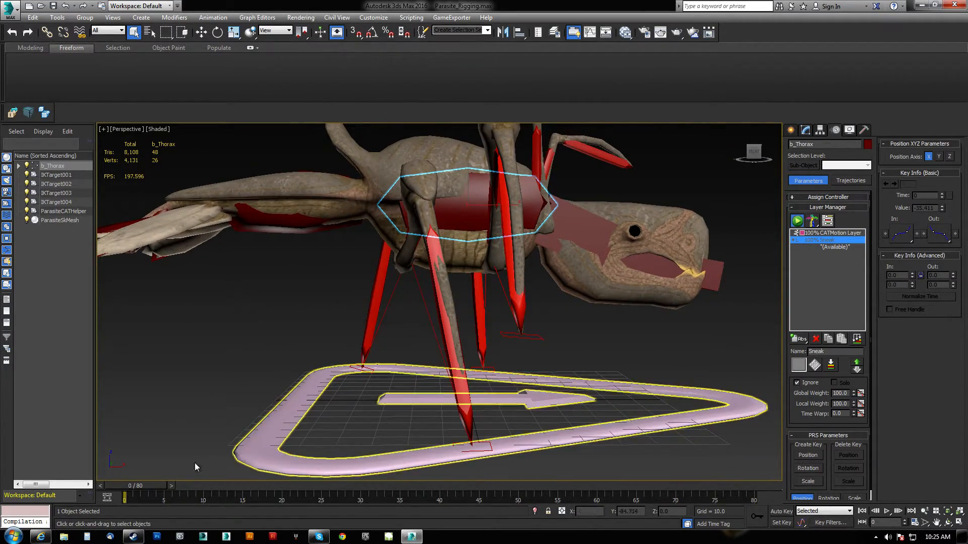
drag(150, 483, 94, 494)
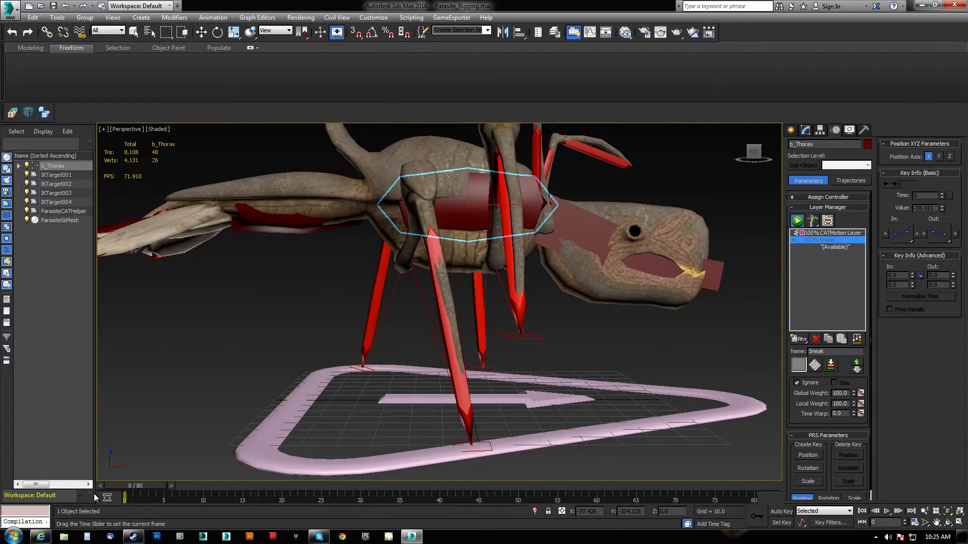
alt+middle_drag(521, 343, 442, 351)
Scrub the timeline to frame 80 and back to frame 0 while checking the creature's pose.
drag(141, 486, 945, 504)
alt+middle_drag(558, 362, 405, 358)
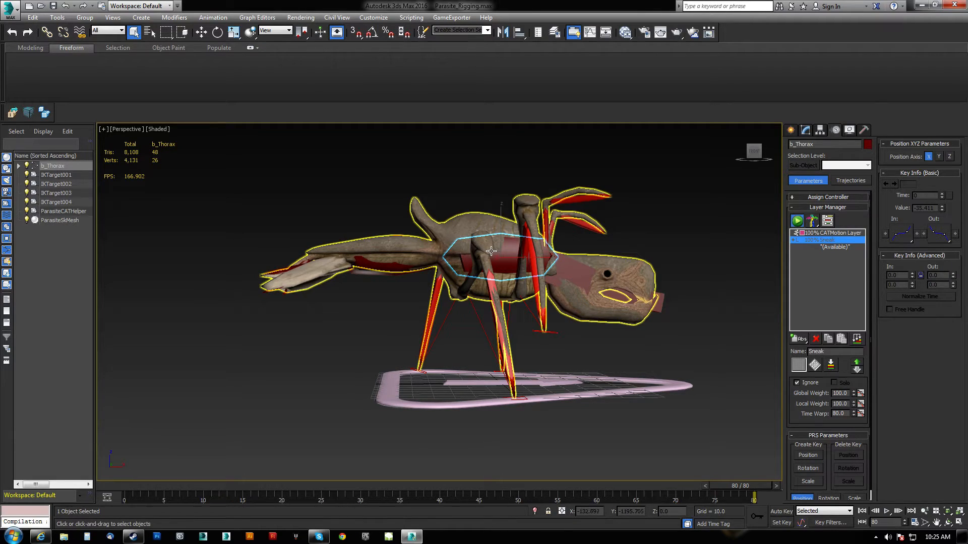
alt+middle_drag(544, 283, 525, 388)
middle_drag(423, 218, 445, 295)
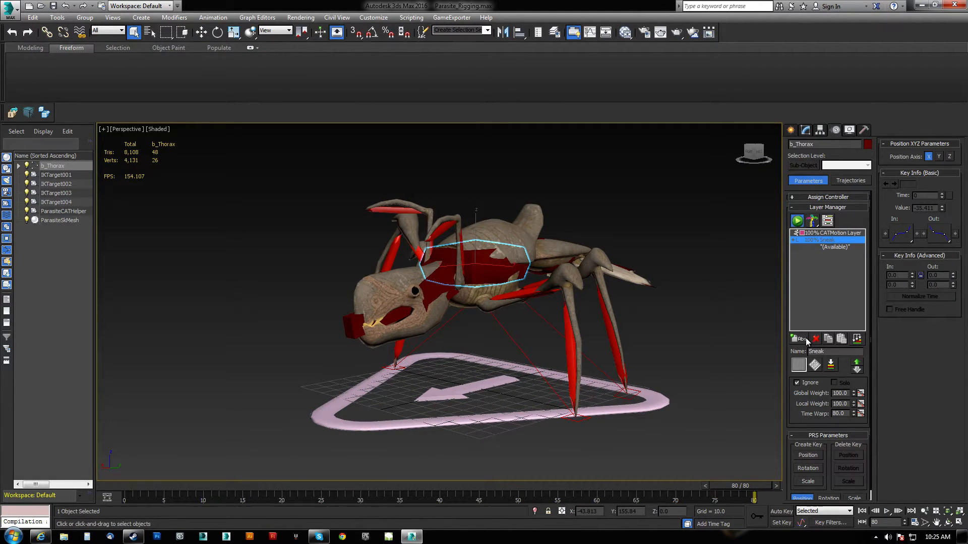
drag(740, 486, 3, 472)
Inspect the creature's starting pose from several angles and distances at frame 0.
alt+middle_drag(462, 281, 489, 278)
alt+middle_drag(618, 278, 540, 303)
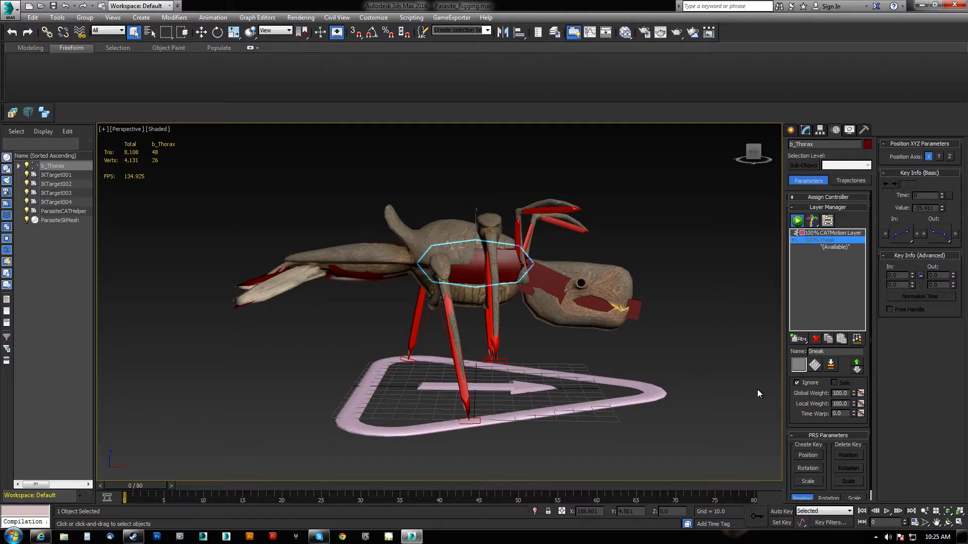
alt+middle_drag(629, 362, 463, 371)
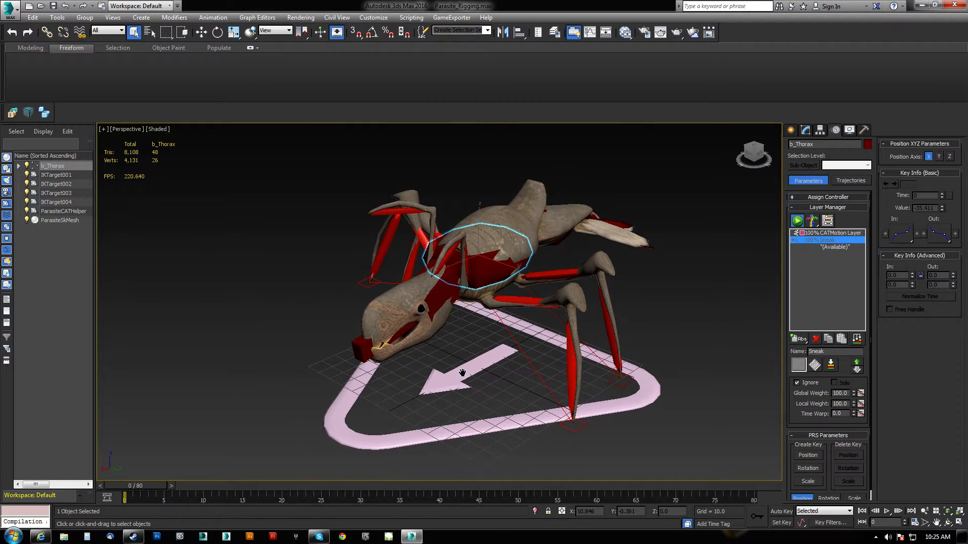
scroll(463, 370, up, 3)
middle_drag(523, 353, 496, 405)
scroll(496, 406, down, 8)
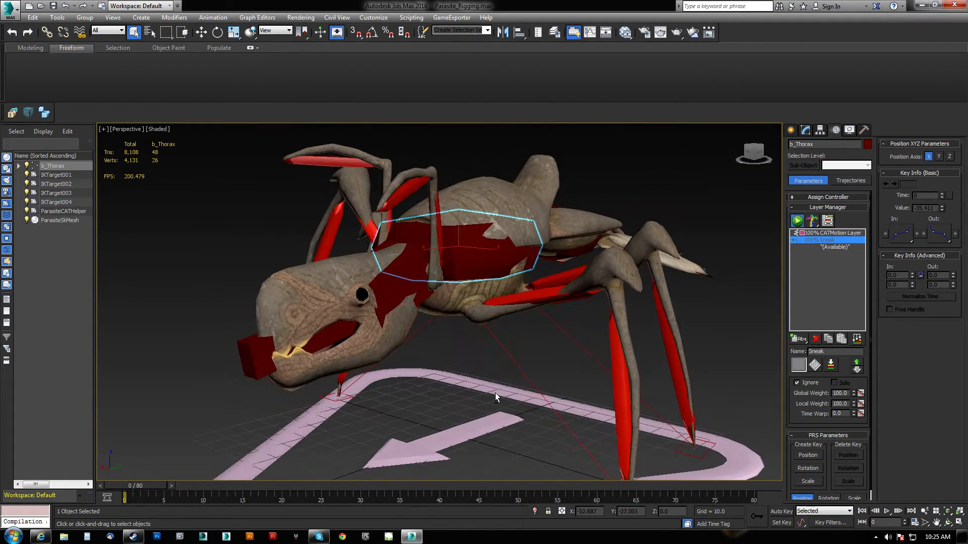
scroll(490, 374, up, 5)
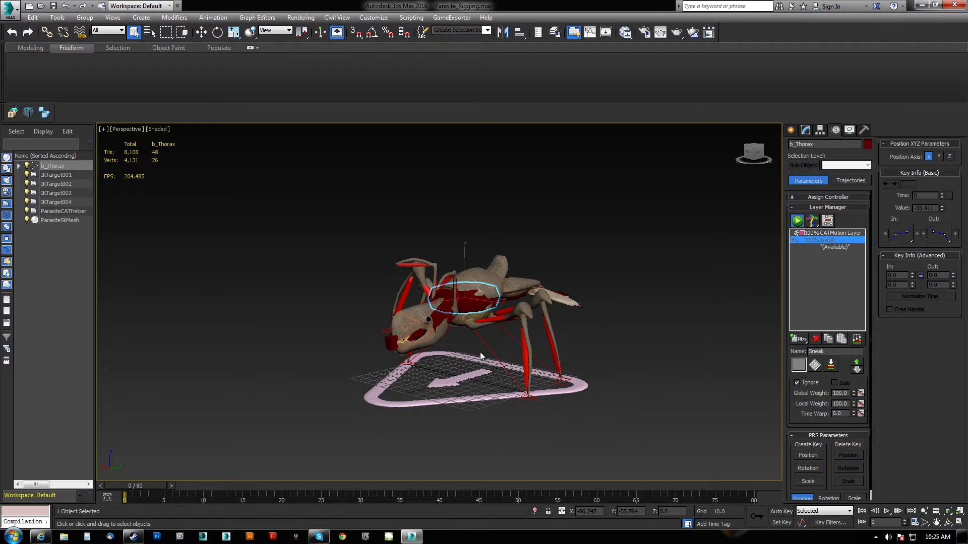
scroll(498, 361, up, 4)
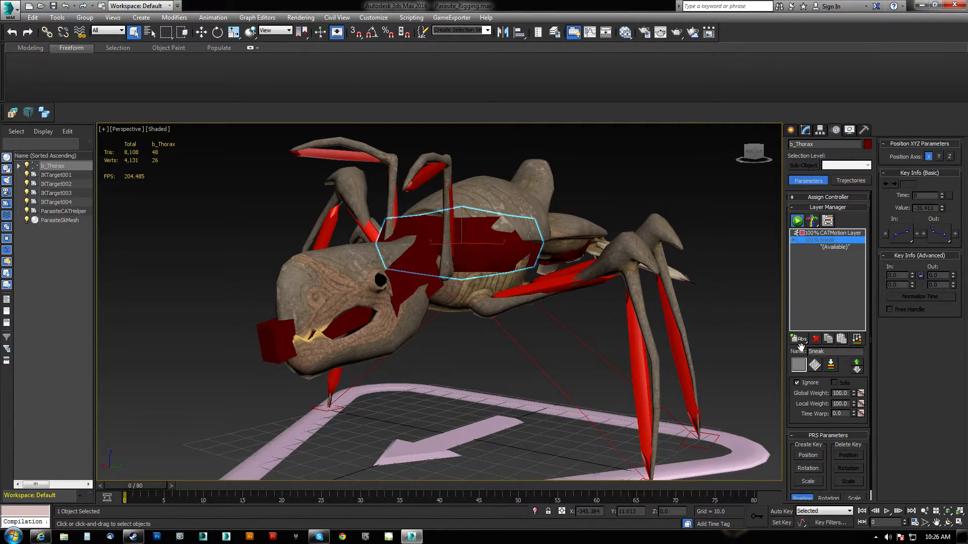
scroll(381, 381, down, 3)
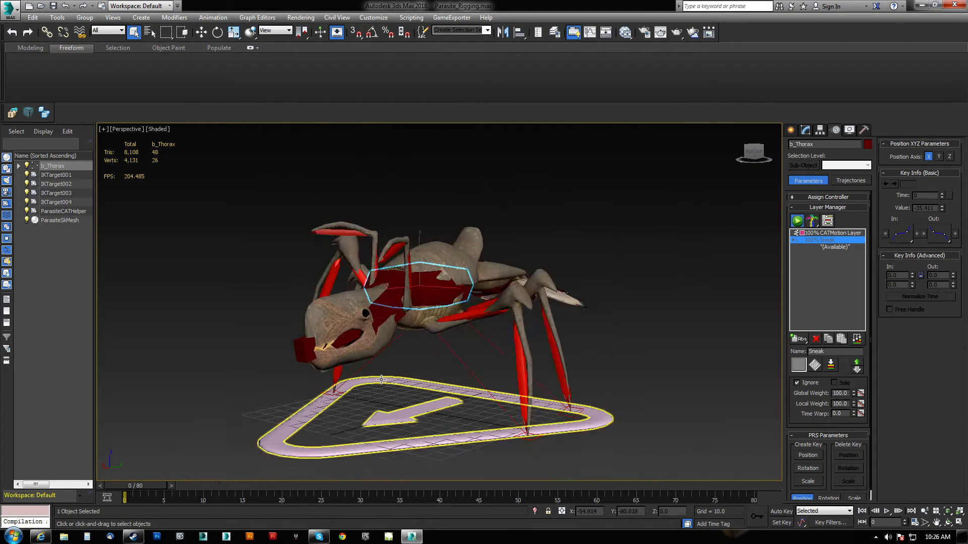
drag(138, 486, 116, 491)
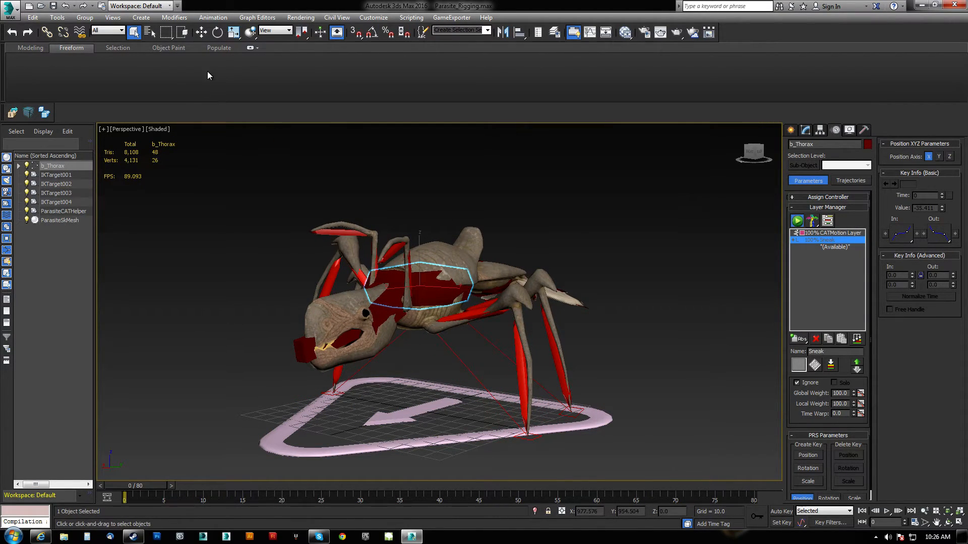
Save the scene under the new name Parasite_Animations.max in the ParasiteCharacter folder.
click(10, 9)
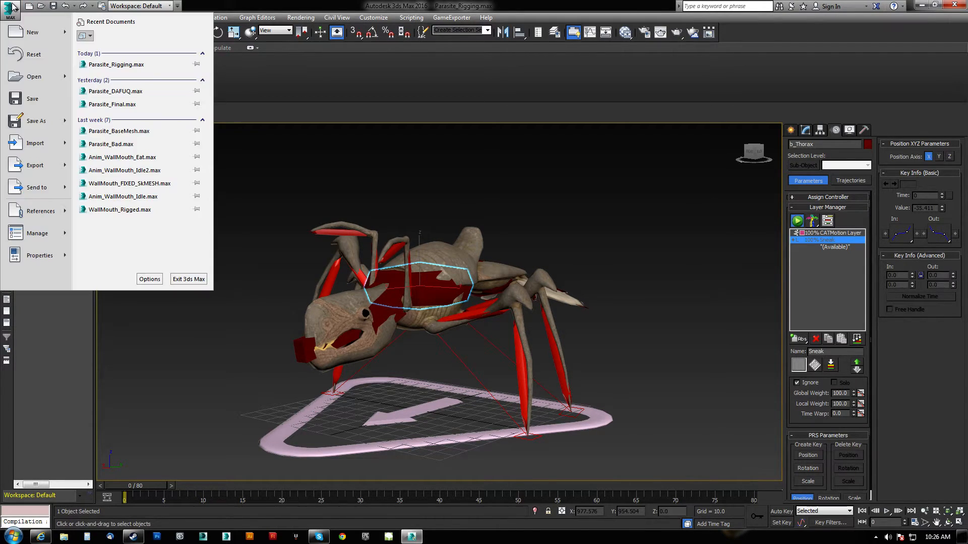
click(43, 130)
click(41, 76)
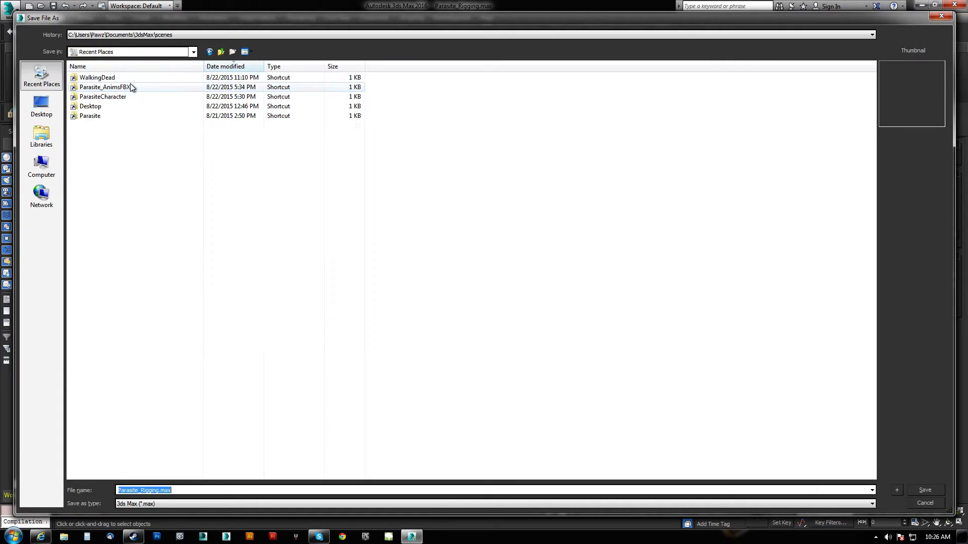
double_click(113, 89)
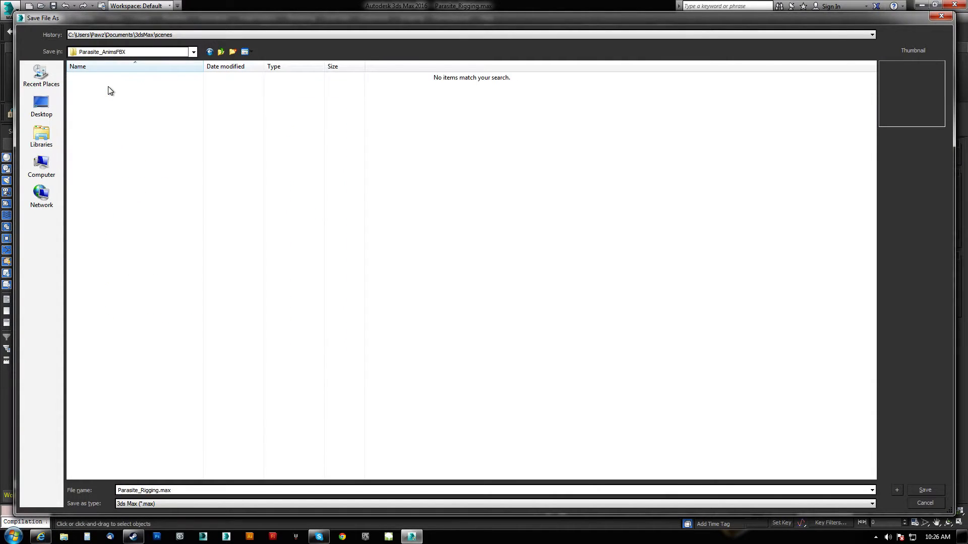
click(221, 53)
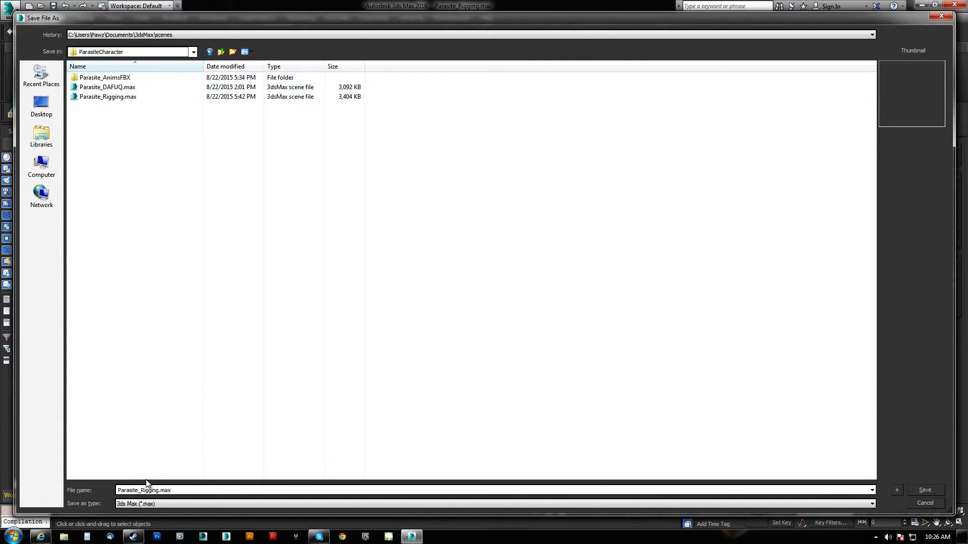
click(147, 489)
drag(140, 490, 246, 491)
text(Animations)
key(Return)
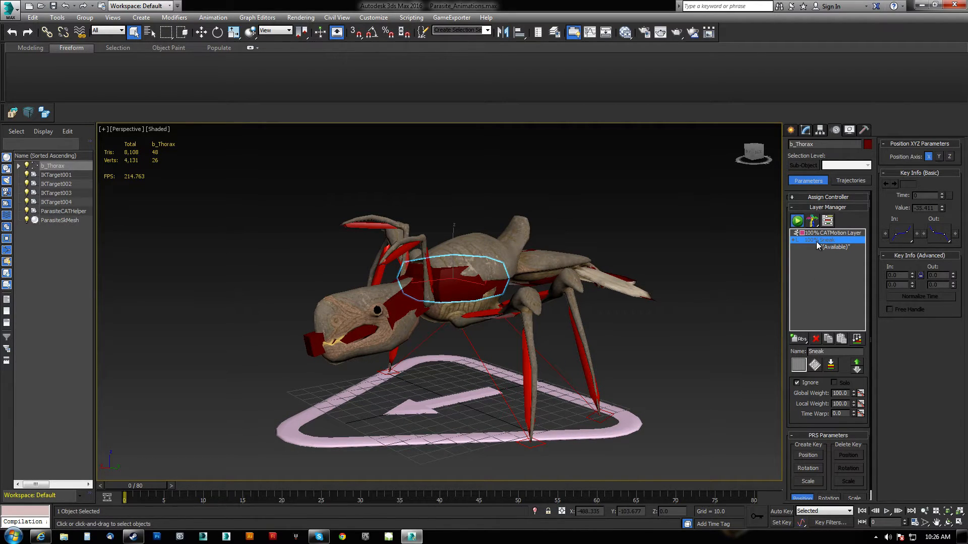
Compare the poses with the Sneak layer active and ignored, and scrub to frame 40 and back to frame 0.
click(797, 384)
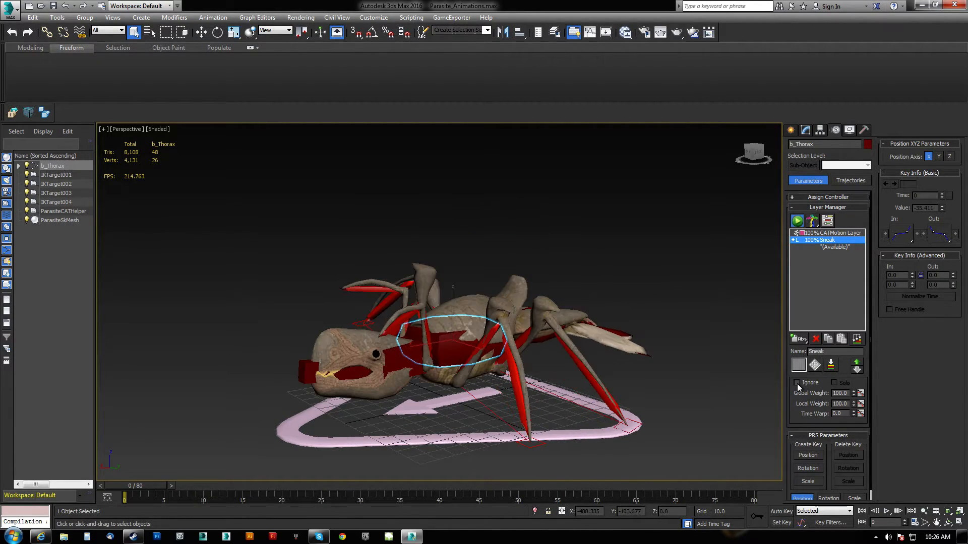
click(797, 383)
alt+middle_drag(430, 305, 389, 291)
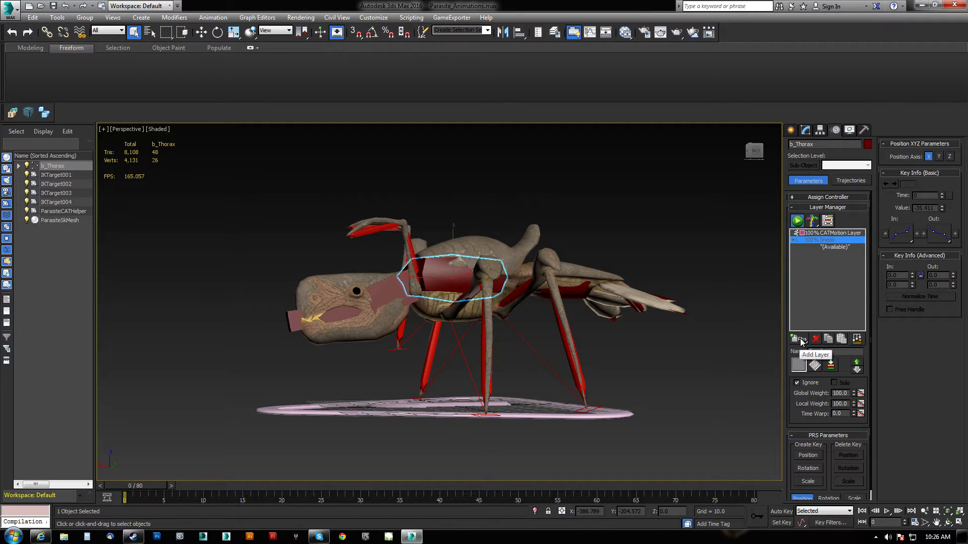
drag(137, 488, 6, 507)
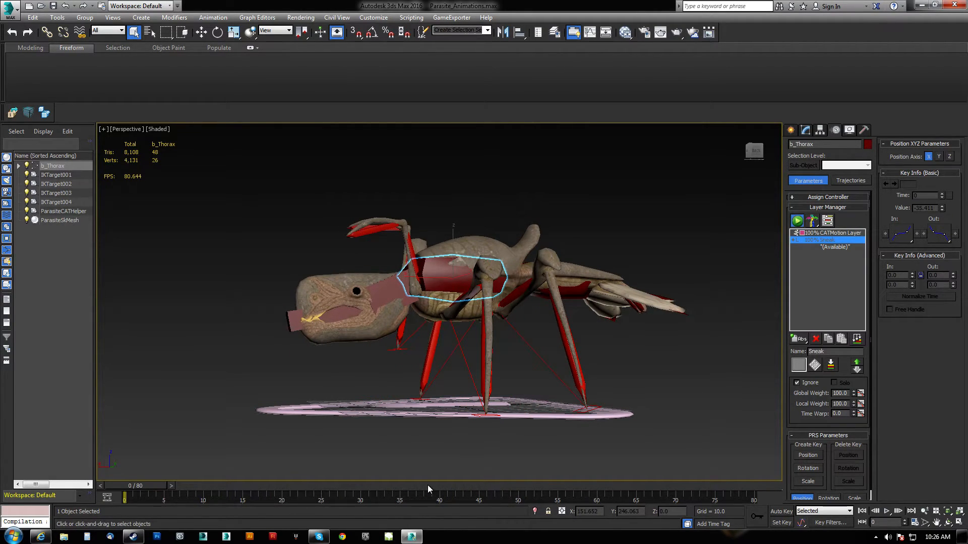
click(439, 485)
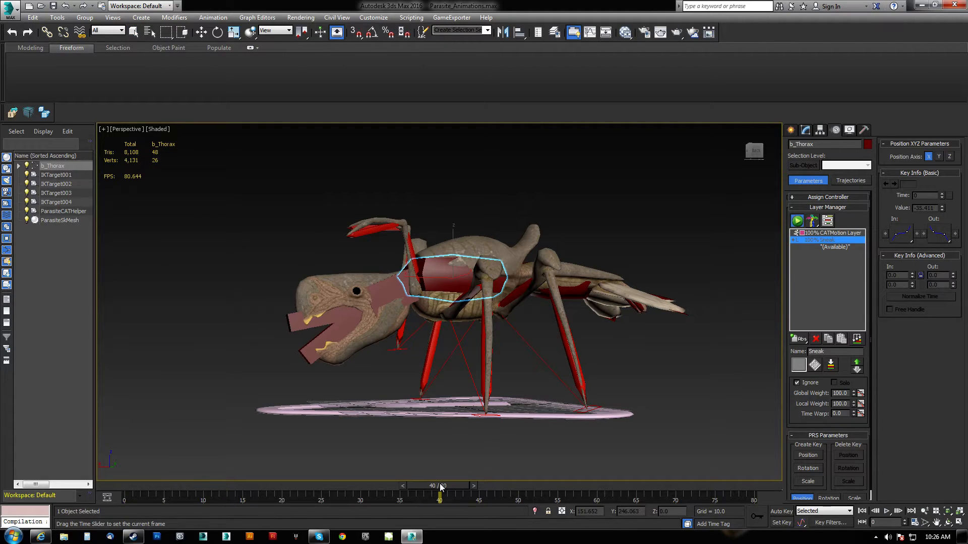
drag(440, 487, 102, 499)
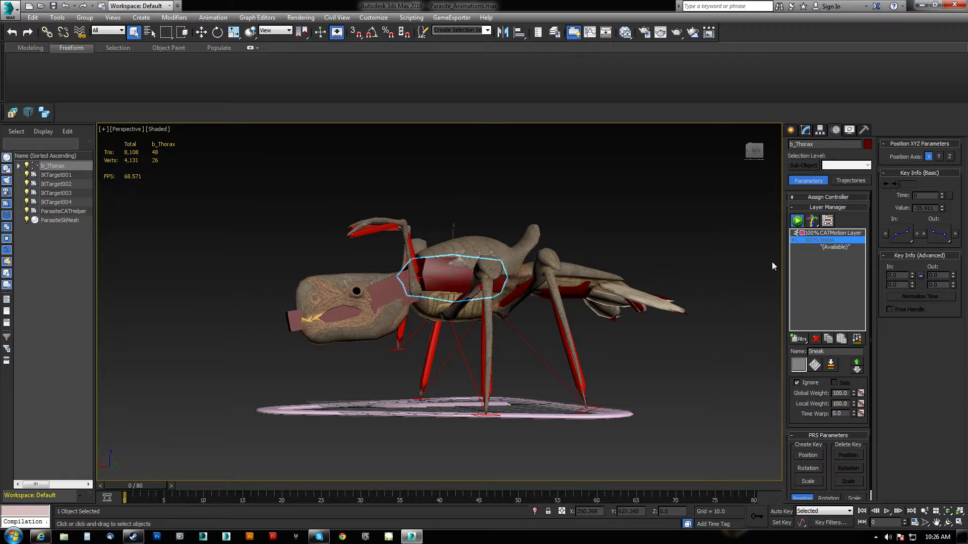
Add an absolute animation layer to the CAT rig and name it IdleToRun.
drag(799, 339, 801, 350)
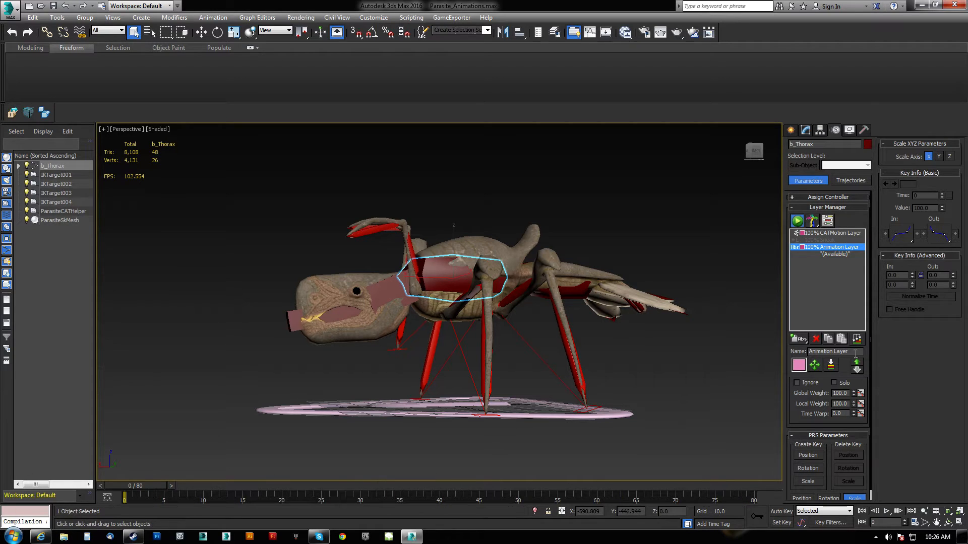
double_click(832, 351)
text(Idl)
key(Return)
Select the whole bone hierarchy from the thorax, turn on Auto Key and set a key at frame 80.
alt+middle_drag(314, 453, 465, 276)
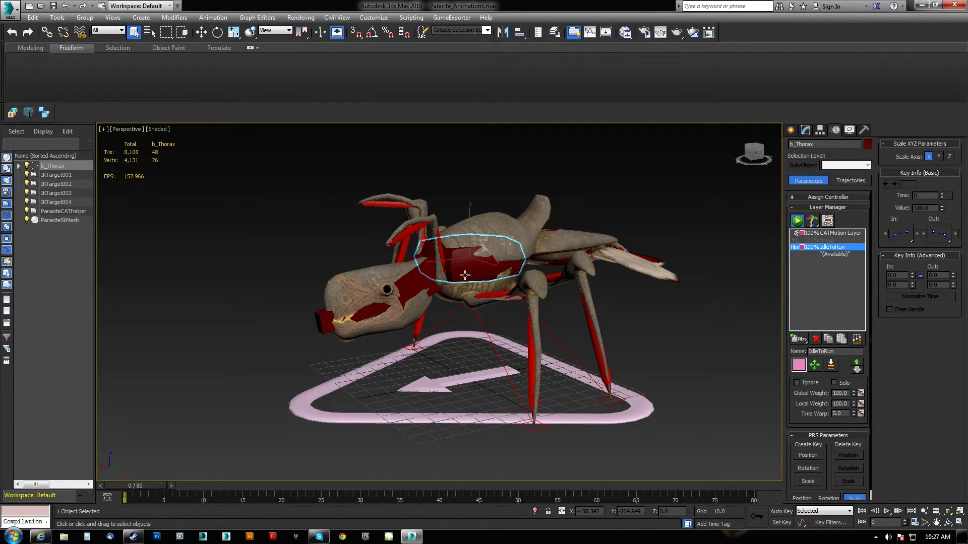
double_click(465, 276)
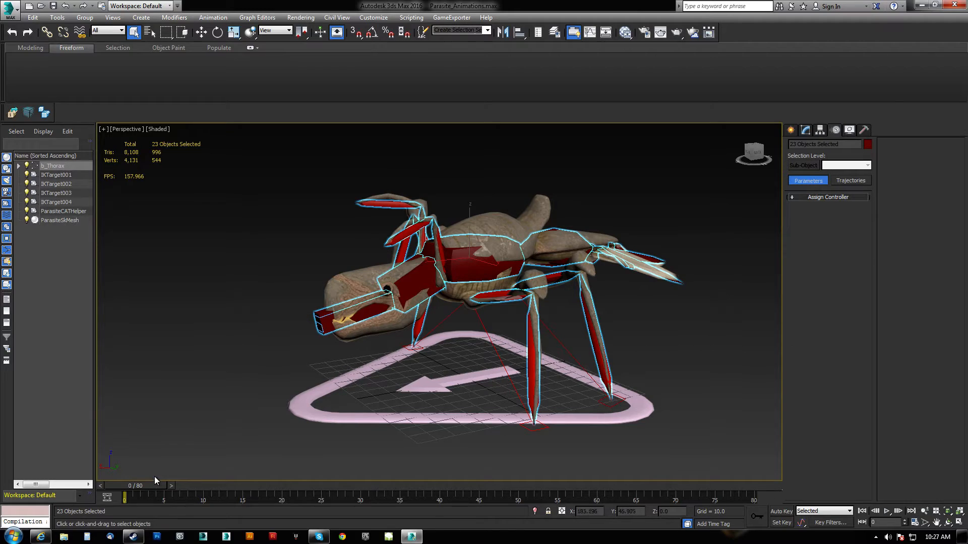
drag(136, 483, 814, 480)
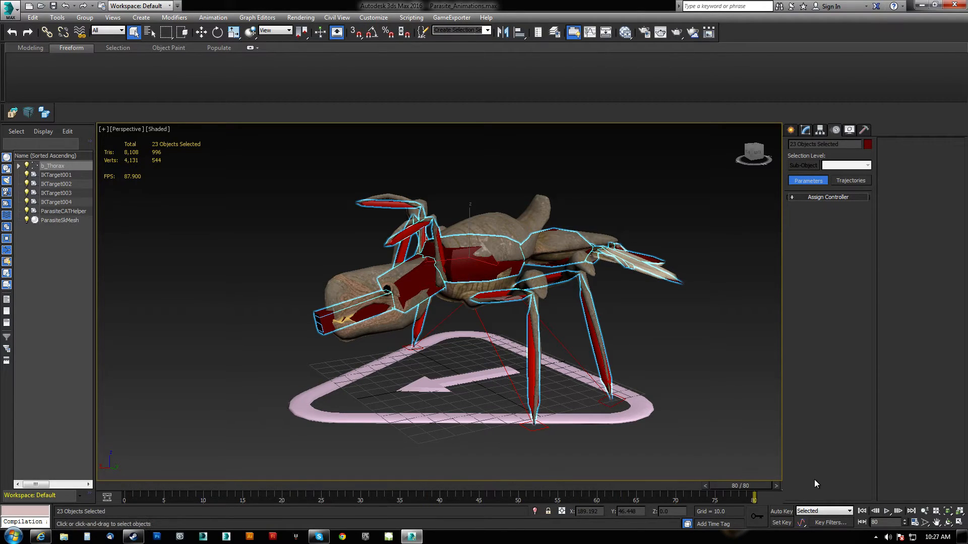
click(780, 512)
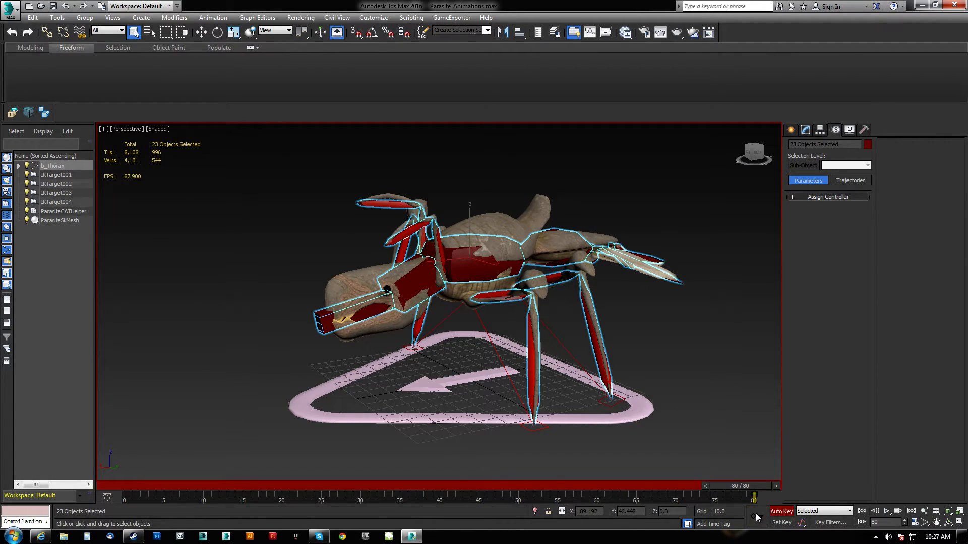
drag(758, 482, 605, 502)
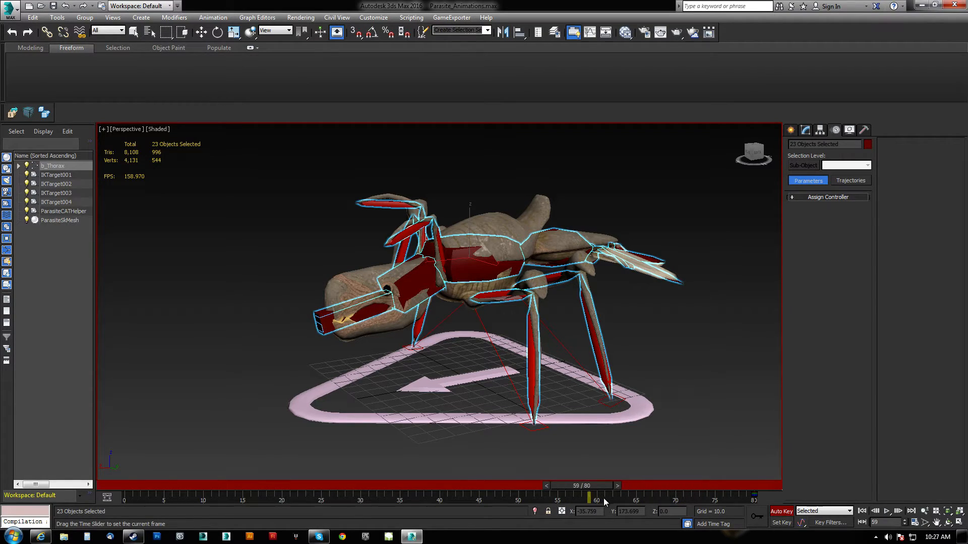
drag(606, 494, 760, 481)
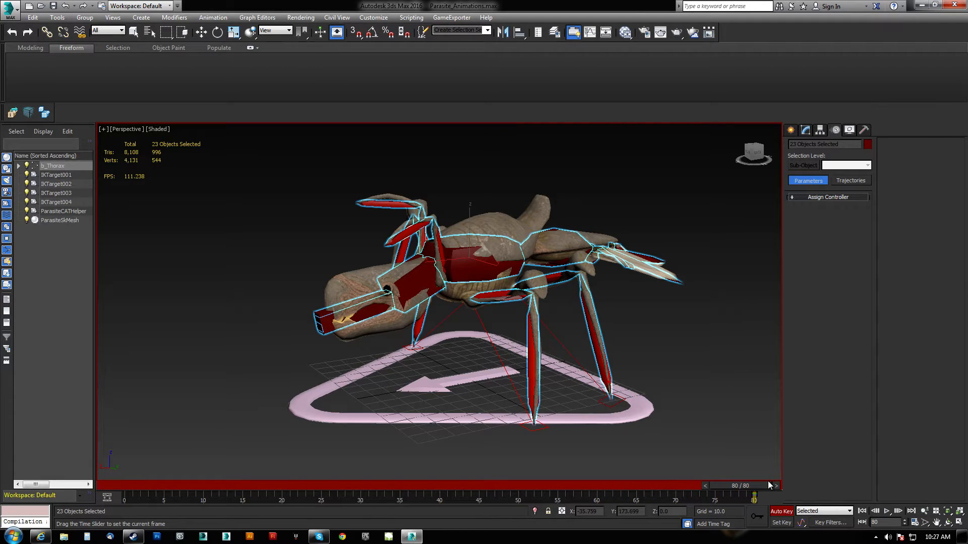
Select all four leg IK targets and set a key for them at frame 80.
key(q)
alt+middle_drag(501, 309, 496, 255)
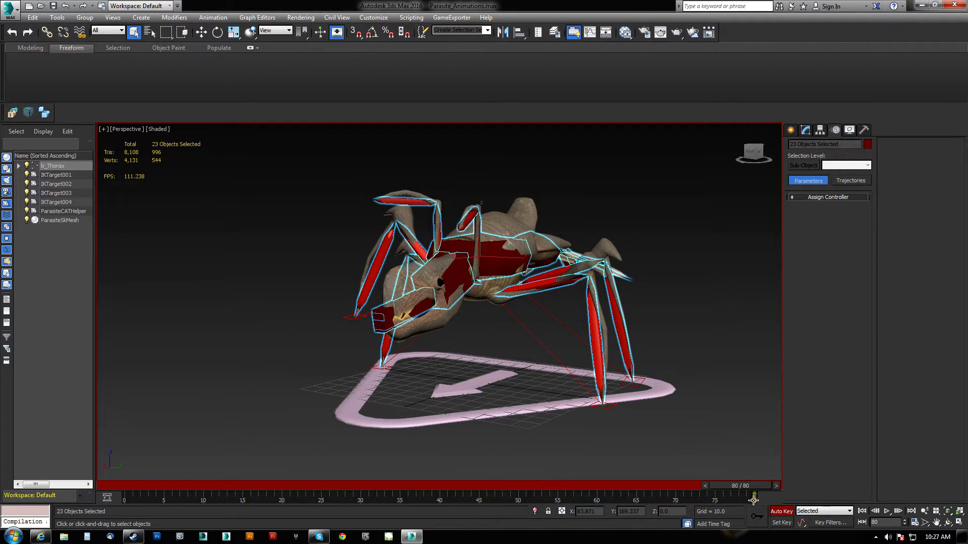
click(608, 410)
ctrl+click(633, 383)
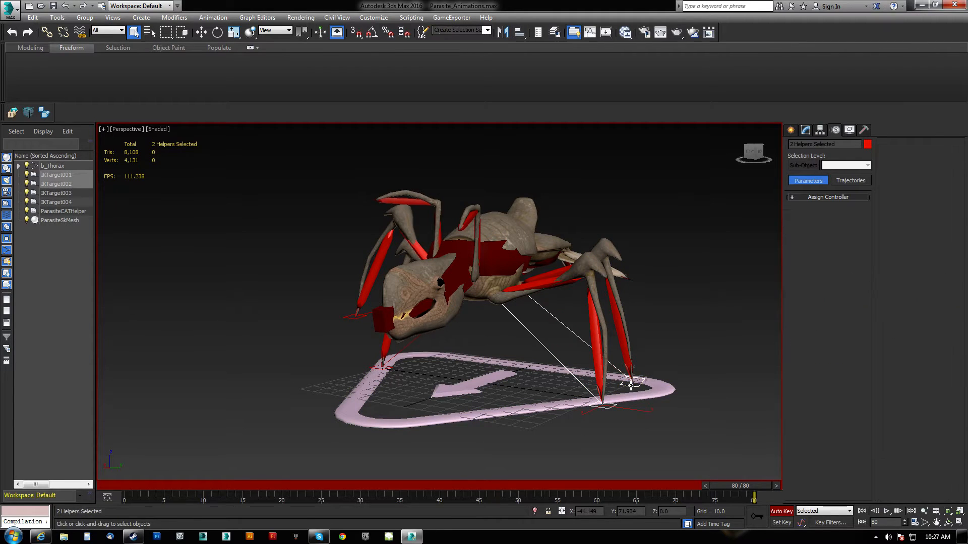
ctrl+click(359, 317)
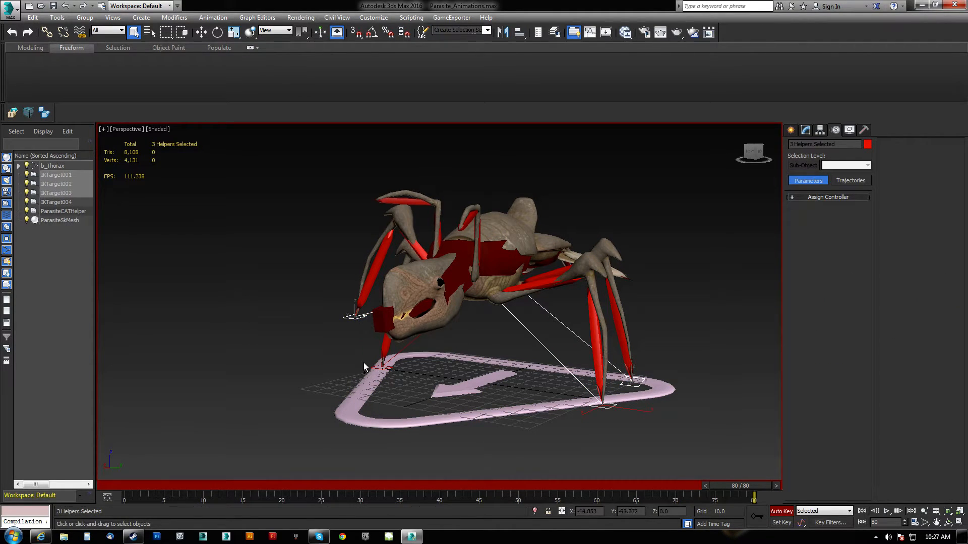
ctrl+click(373, 366)
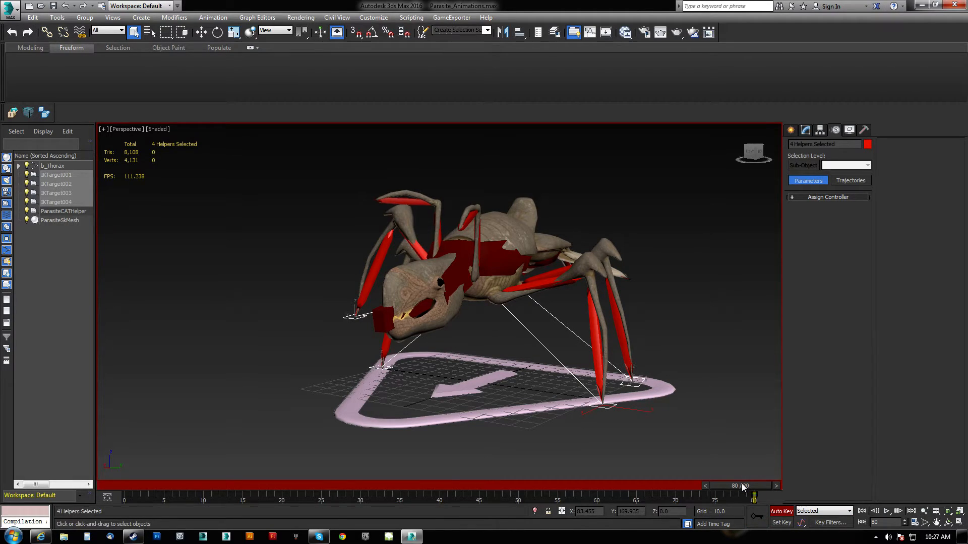
alt+middle_drag(642, 389, 557, 430)
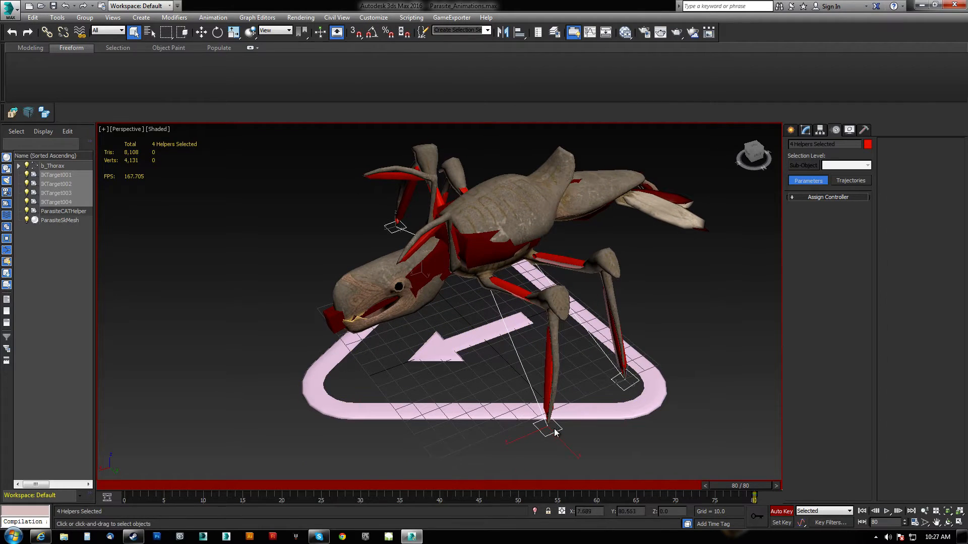
alt+middle_drag(622, 387, 520, 353)
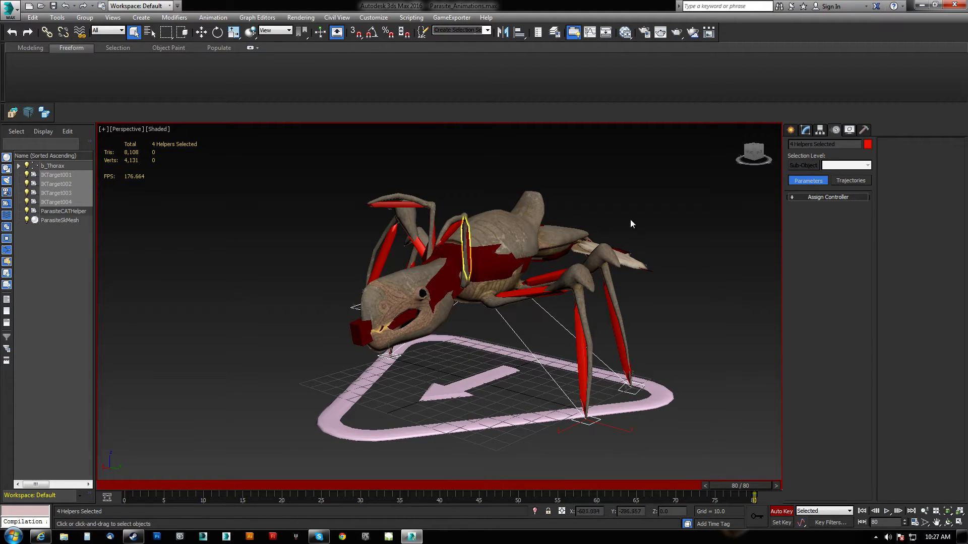
alt+middle_drag(602, 294, 362, 221)
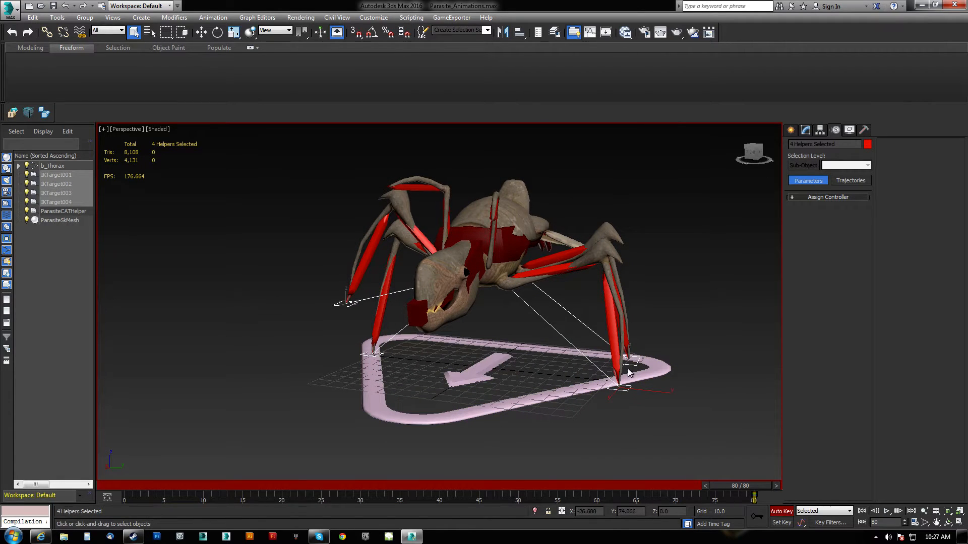
mouse_move(470, 296)
alt+middle_down()
mouse_move(438, 331)
mouse_move(462, 304)
mouse_move(413, 293)
mouse_move(460, 291)
mouse_move(506, 307)
mouse_move(483, 308)
alt+middle_up()
mouse_move(754, 489)
mouse_down()
mouse_move(262, 490)
mouse_move(754, 490)
mouse_up()
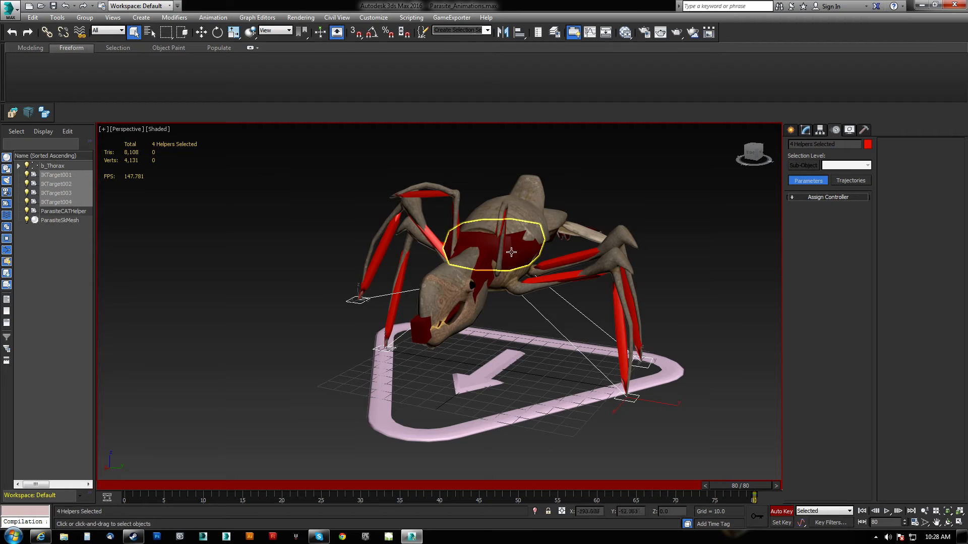
Return to frame 0 and select IKTarget003 at the tip of the raised front leg.
drag(751, 488, 24, 459)
alt+middle_drag(428, 396, 411, 380)
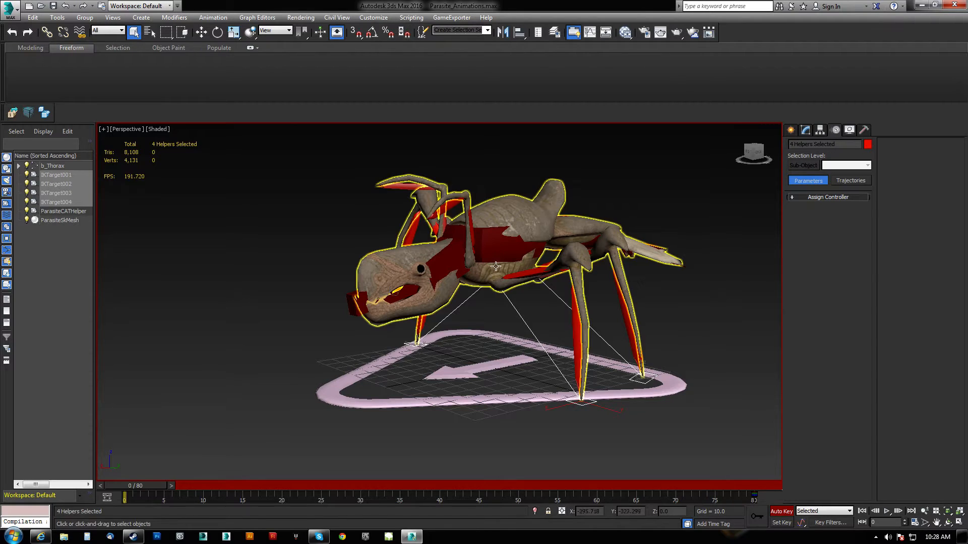
click(479, 222)
alt+middle_drag(479, 221, 622, 291)
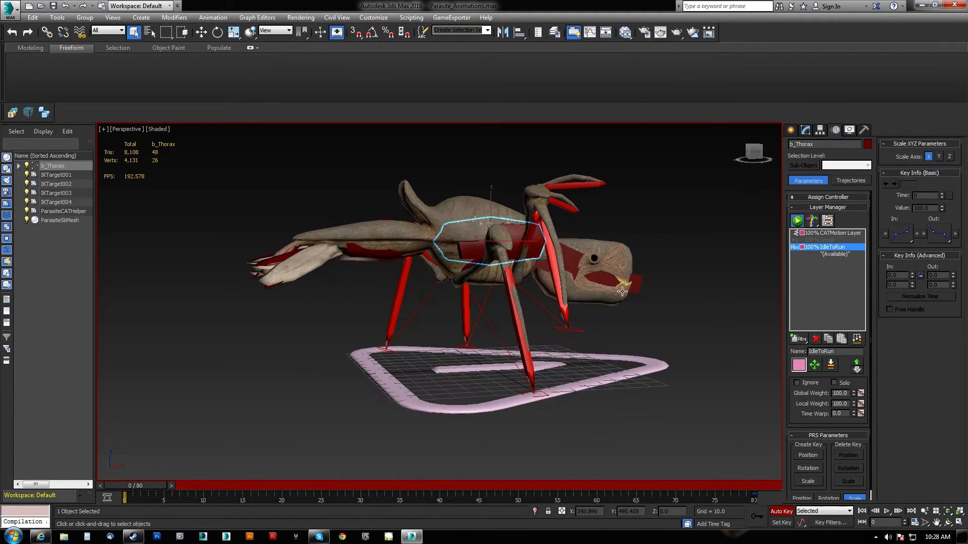
click(577, 331)
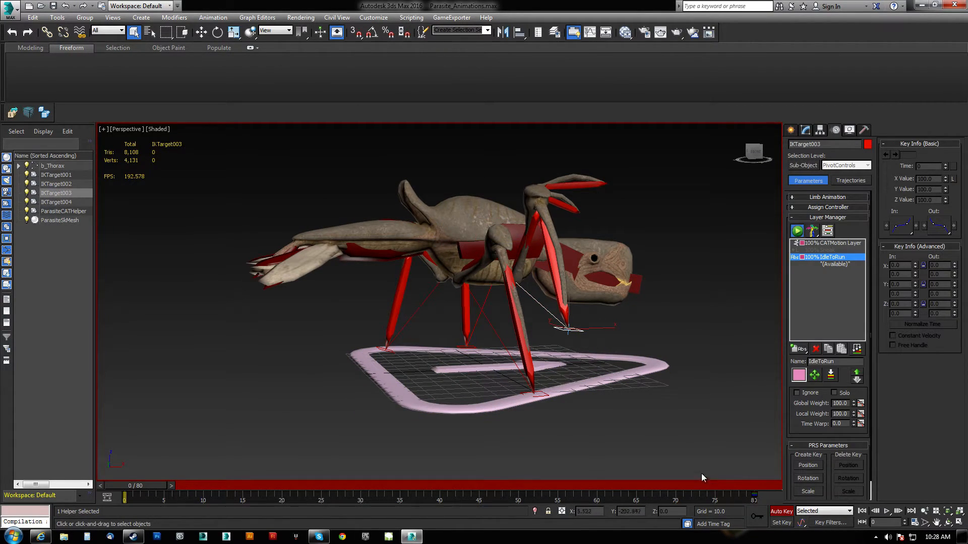
Try lowering IKTarget003 to the ground with Auto Key off and compare the pose at frame 80.
click(781, 512)
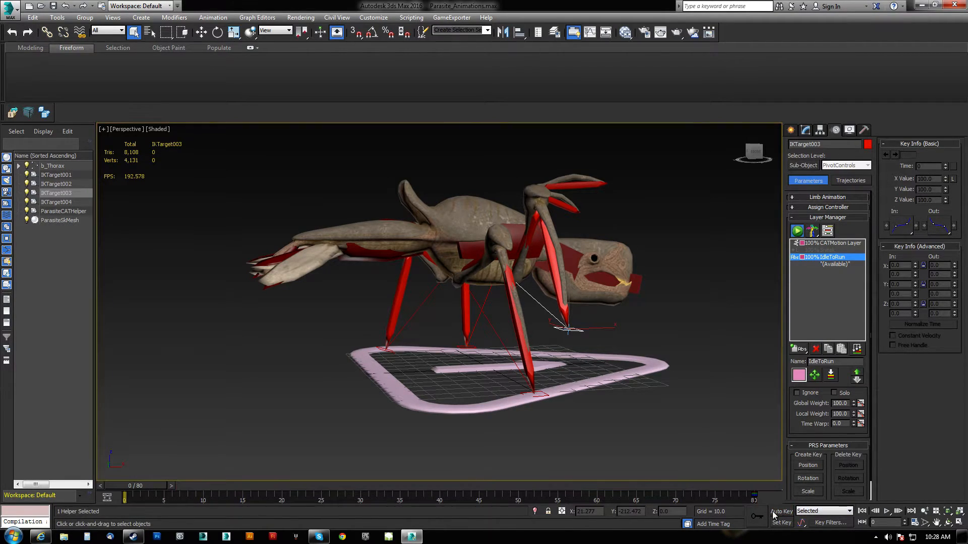
key(w)
drag(569, 297, 569, 364)
drag(139, 489, 754, 496)
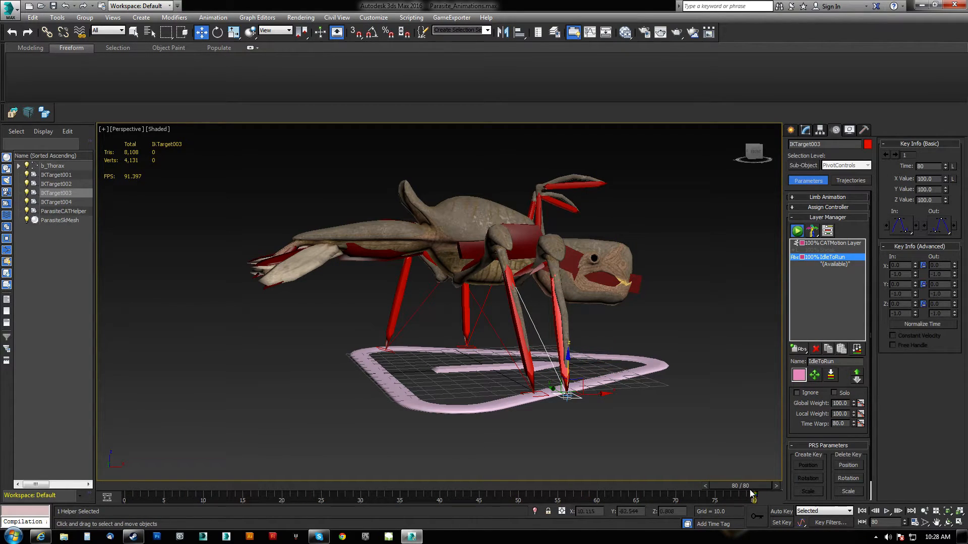
Turn Auto Key on and lower IKTarget003 to Z 0 at frame 0, planting the front foot on the ground.
click(789, 510)
drag(754, 497, 109, 495)
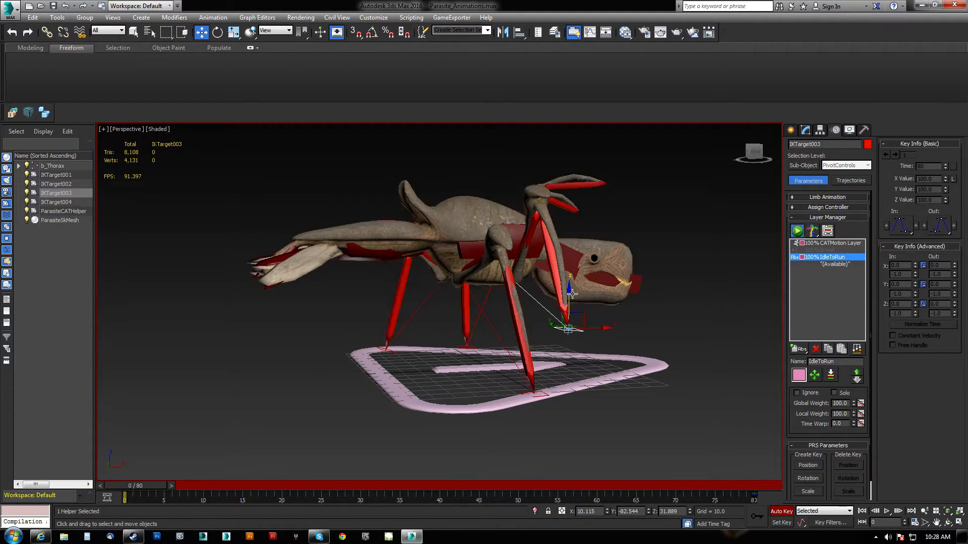
drag(570, 294, 573, 358)
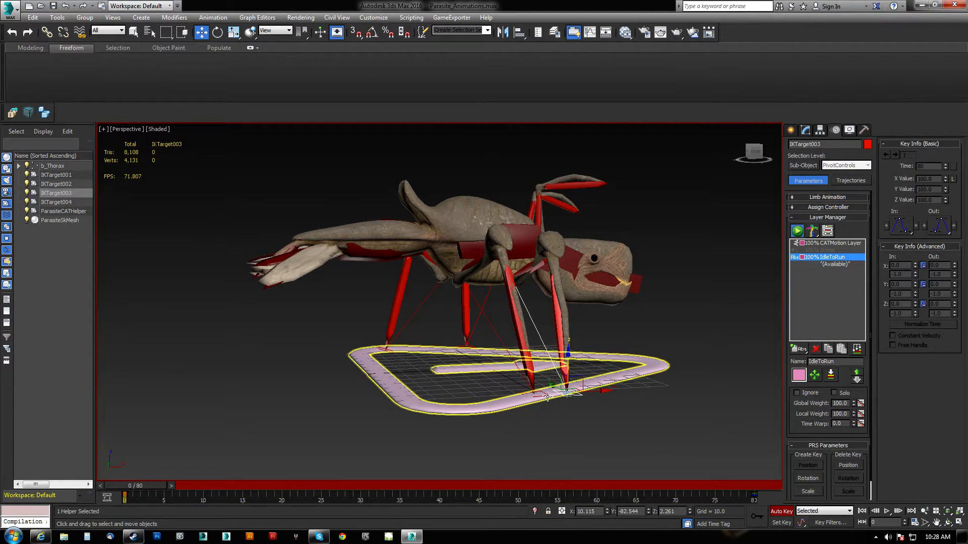
right_click(690, 511)
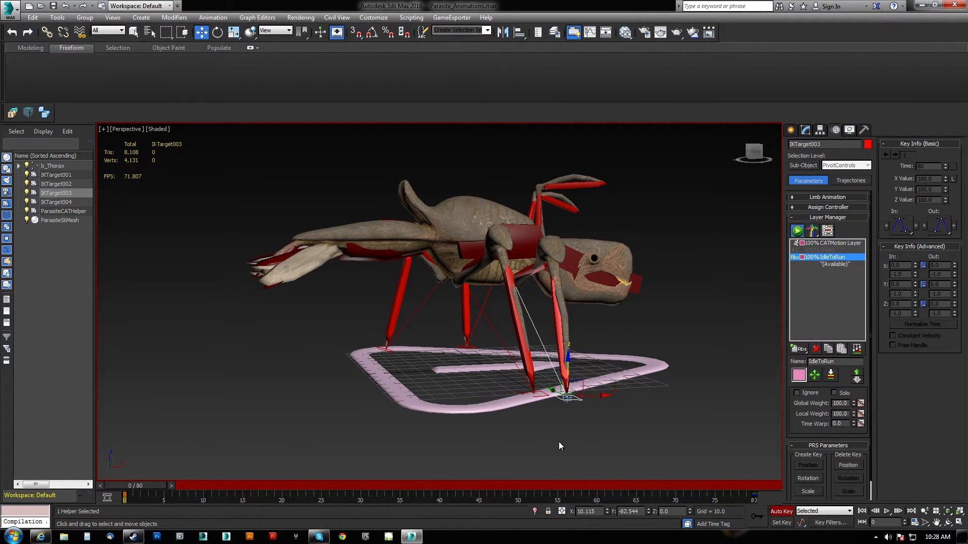
Plant IKTarget004 and IKTarget002 on the ground by setting their Z positions to 0 at frame 0.
click(545, 396)
right_click(690, 510)
click(470, 346)
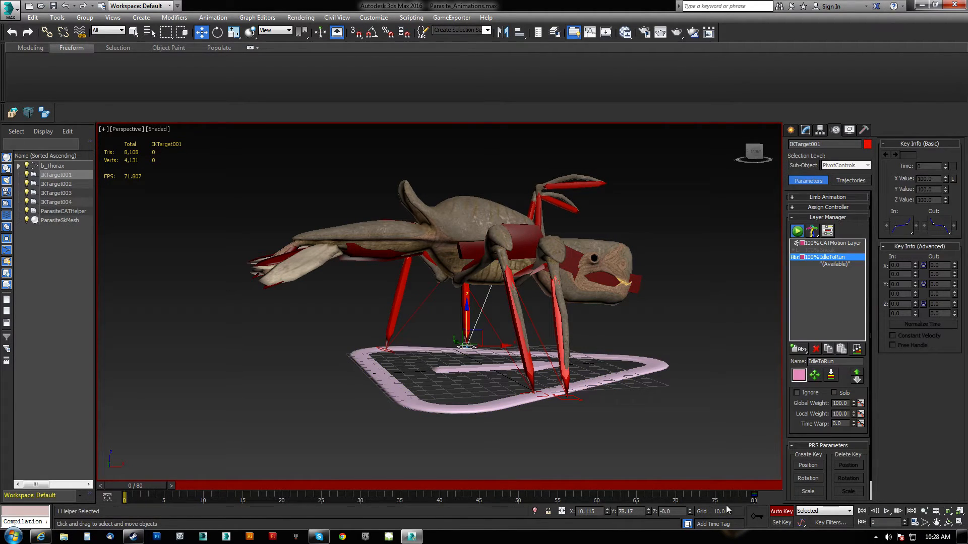
click(392, 352)
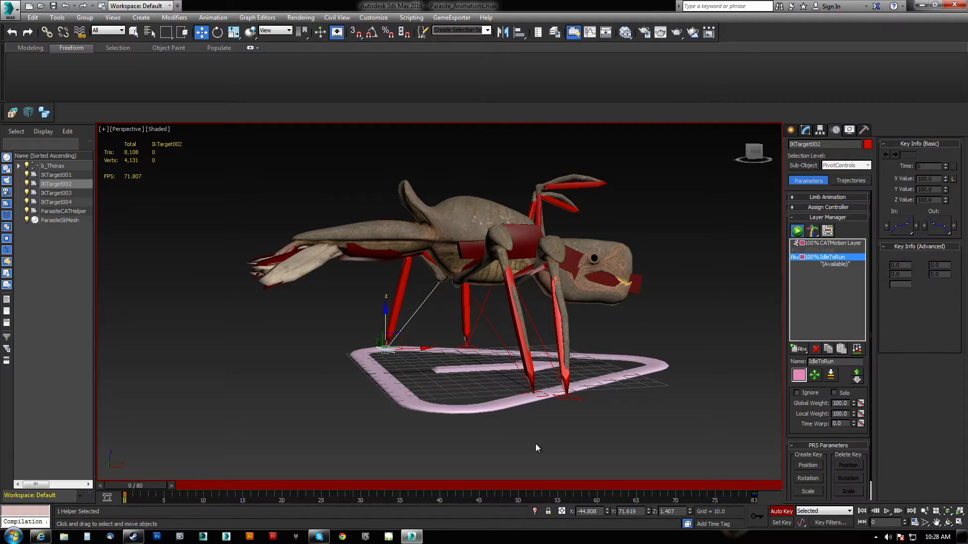
right_click(688, 510)
Move IKTarget004 backward along the X axis to about X -48, spreading the near-side legs apart.
alt+middle_drag(574, 424, 529, 404)
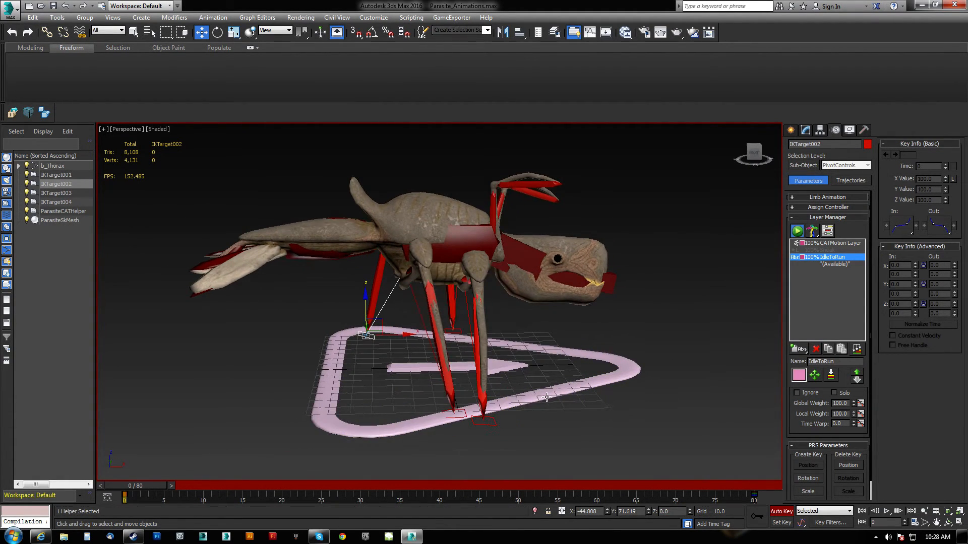
click(465, 416)
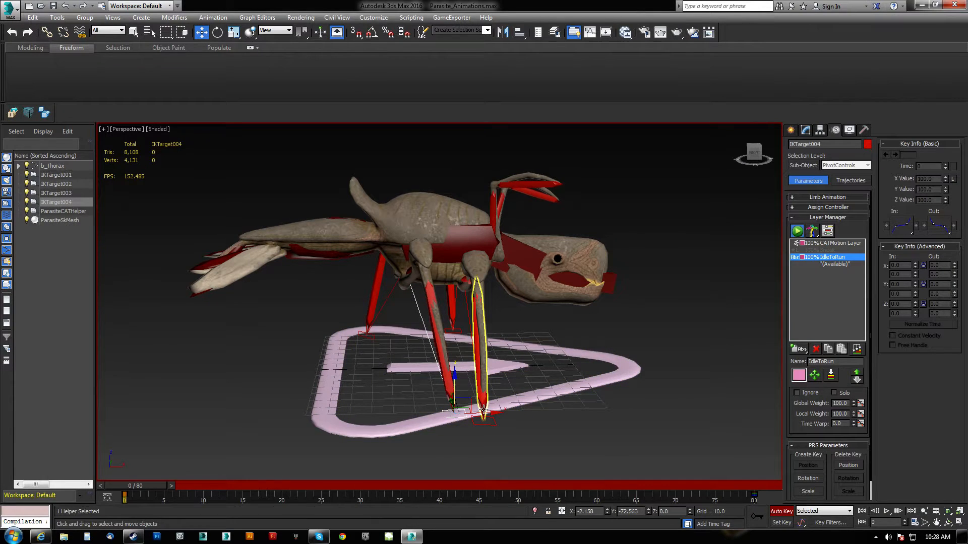
drag(464, 417, 386, 415)
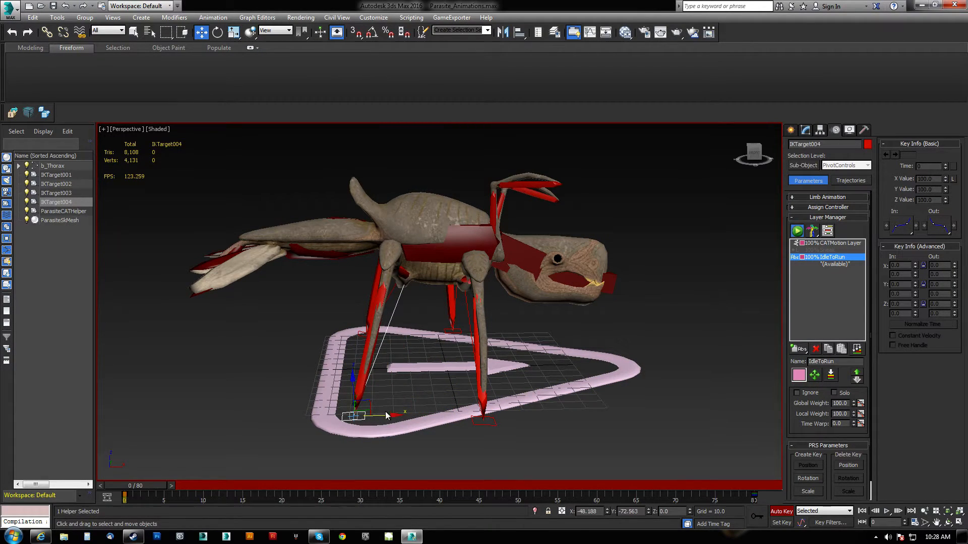
Shift b_Thorax back to about X -17 and lower it to about Z 25 so the body rests near the ground.
click(463, 221)
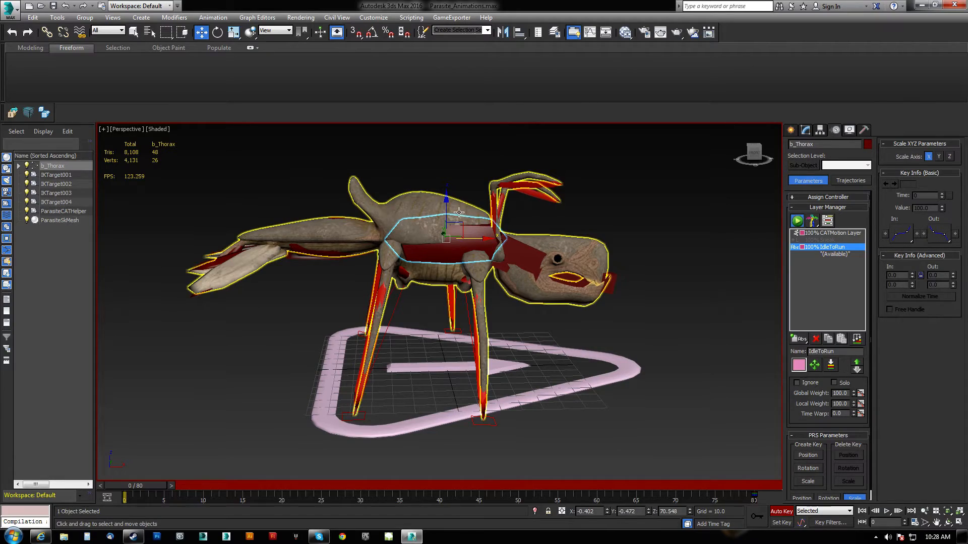
drag(463, 221, 433, 286)
alt+middle_drag(433, 290, 467, 277)
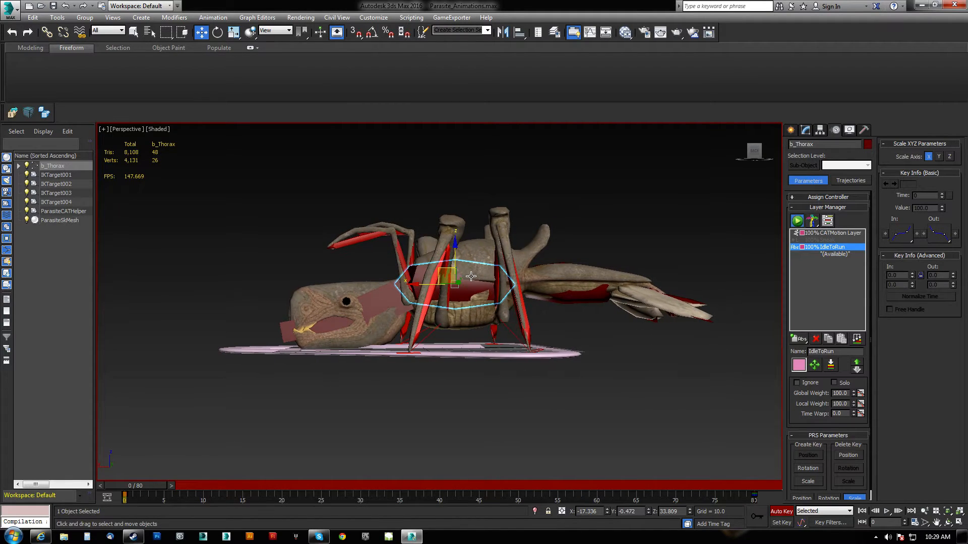
key(e)
drag(476, 253, 456, 276)
key(w)
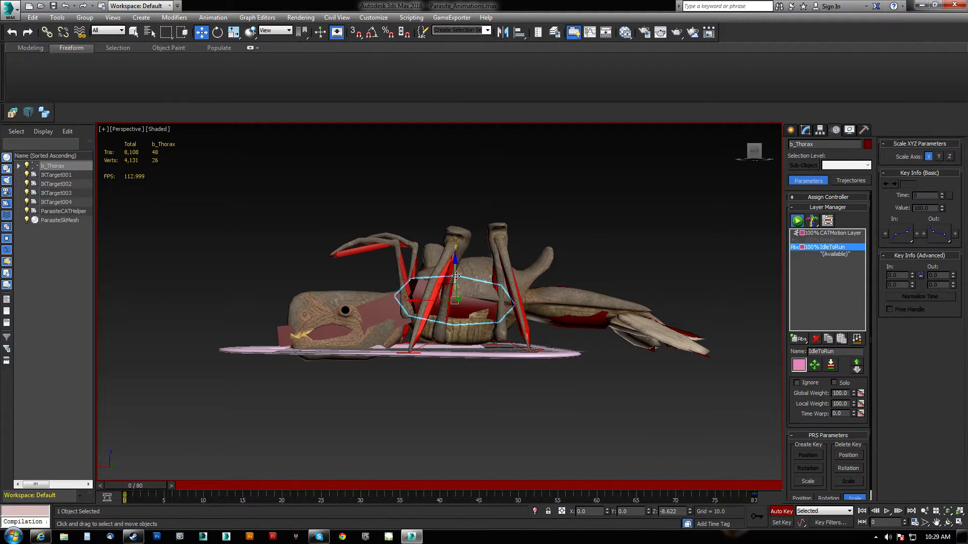
alt+middle_drag(580, 323, 555, 355)
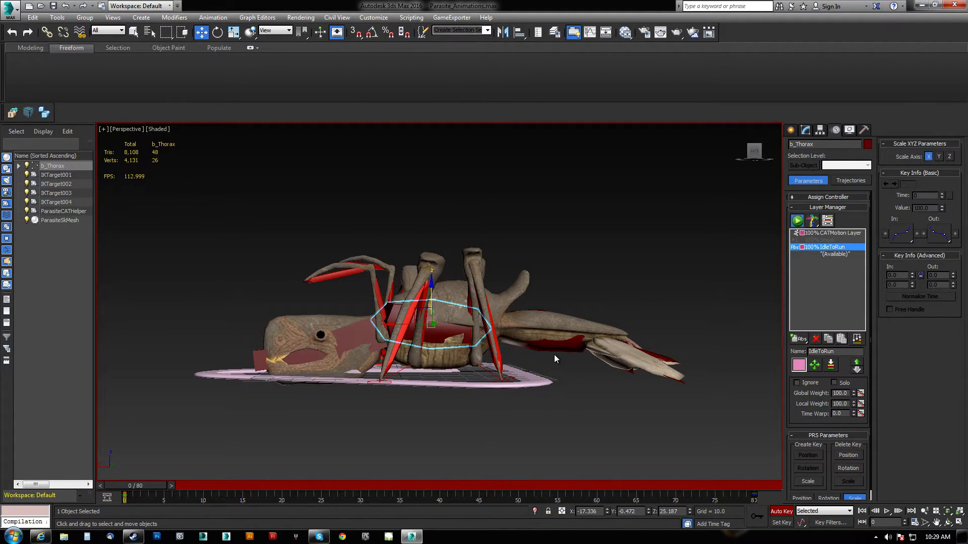
Rotate b_Abdomen downward by about 10 degrees in the front view.
key(f)
scroll(443, 298, up, 3)
click(397, 288)
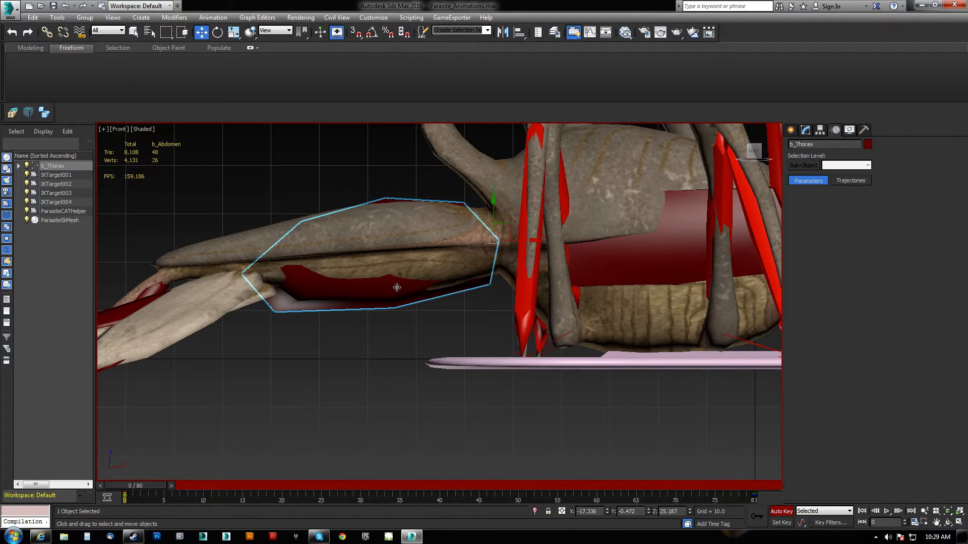
middle_drag(396, 287, 474, 286)
scroll(473, 286, down, 1)
key(e)
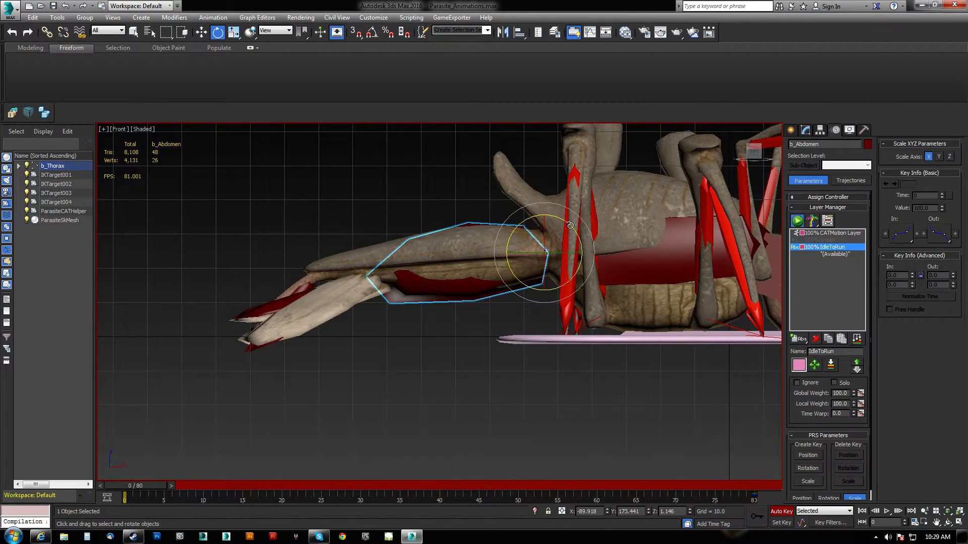
mouse_move(567, 230)
mouse_down()
mouse_move(575, 232)
mouse_move(562, 220)
mouse_up()
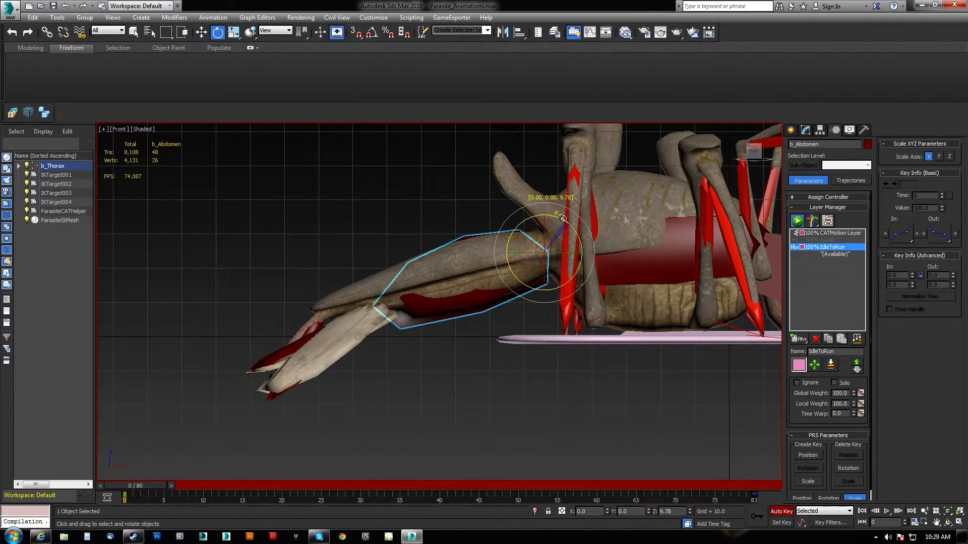
Set the rotation reference coordinate system to Local and rotate b_RightFin2 upward.
click(319, 313)
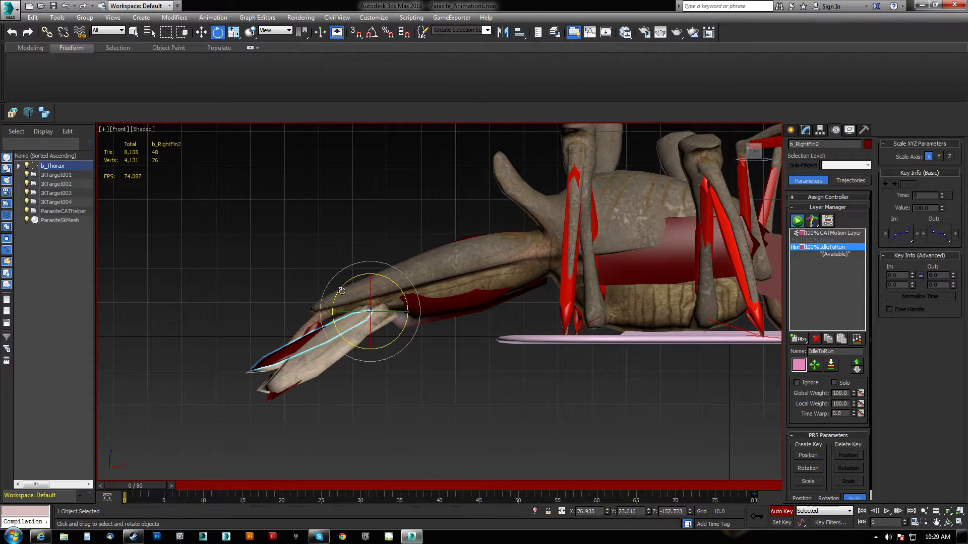
click(276, 31)
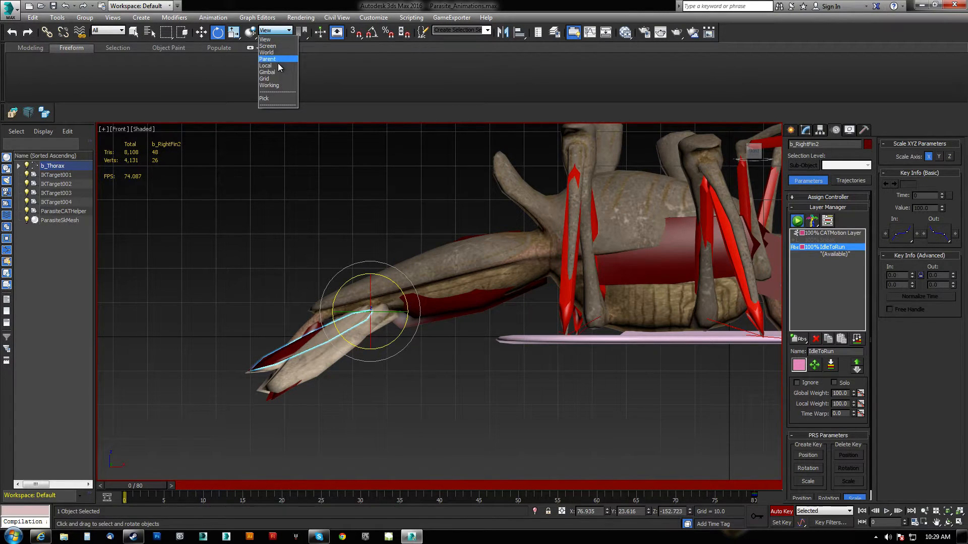
click(275, 71)
drag(344, 299, 353, 285)
Select b_RightTesticle at the tail end and rotate it upward in the back view.
click(305, 346)
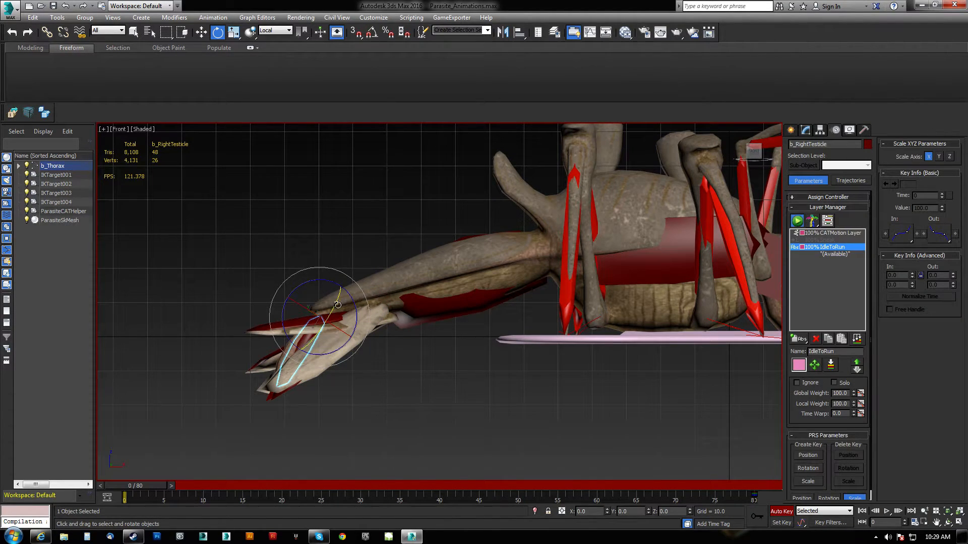
middle_drag(351, 322, 344, 318)
key(v)
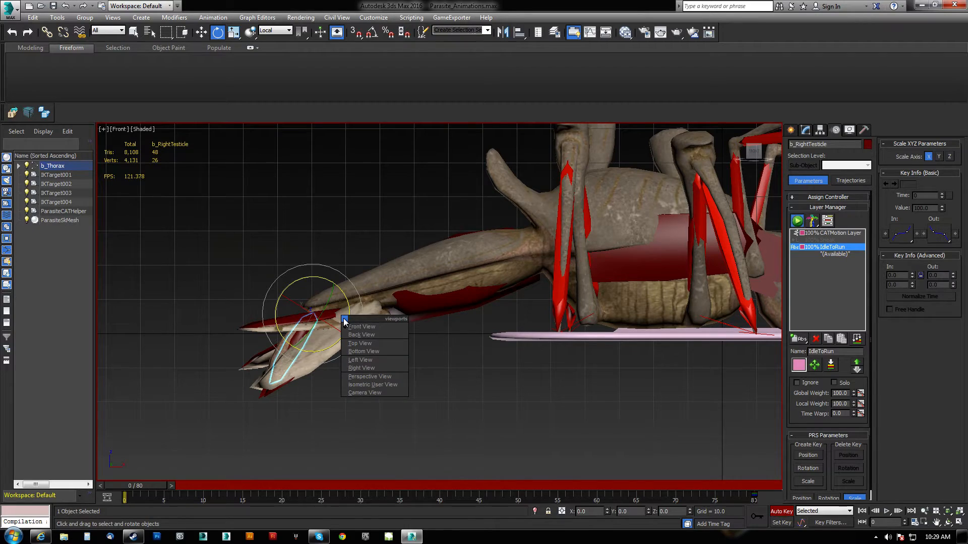
key(k)
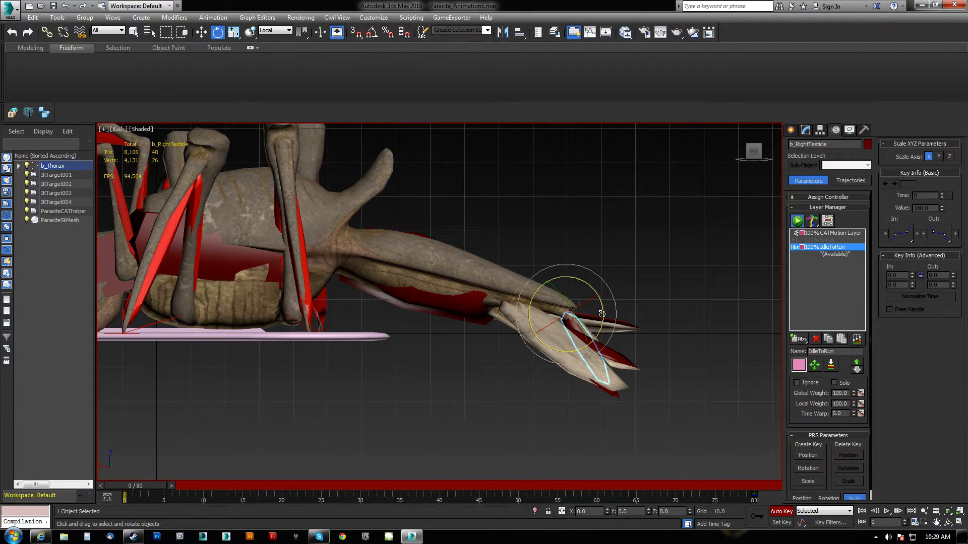
drag(602, 314, 611, 263)
Rotate b_LeftTesticle and b_LeftFin2 upward to match the raised bones on the right side.
click(576, 329)
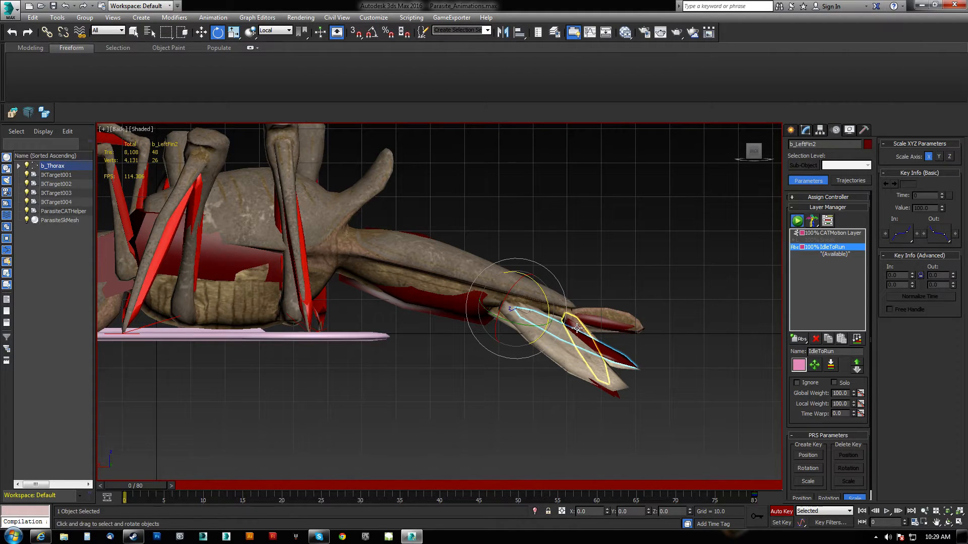
click(576, 324)
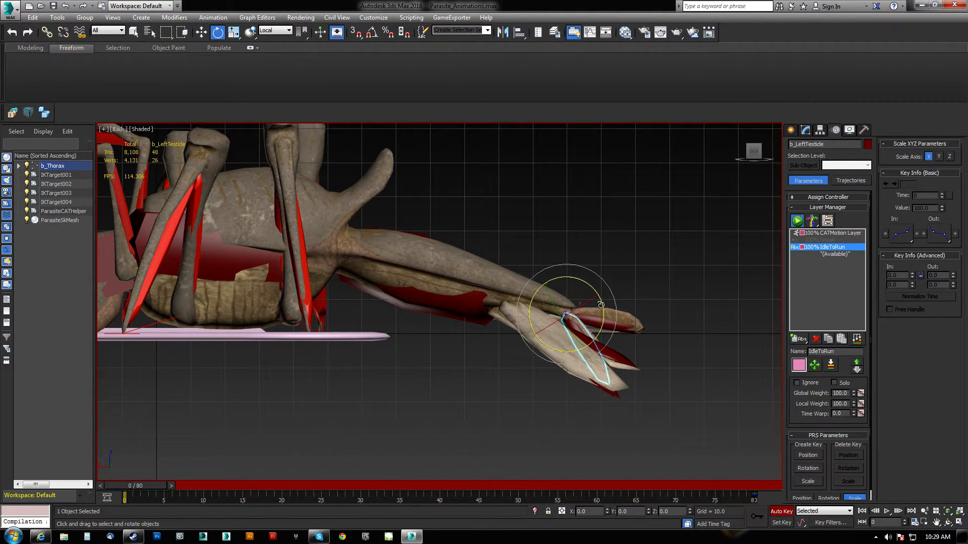
drag(601, 304, 616, 259)
click(616, 359)
drag(543, 288, 538, 270)
Select b_RightFin1 beneath the tail and rotate it slightly upward.
click(574, 348)
click(609, 397)
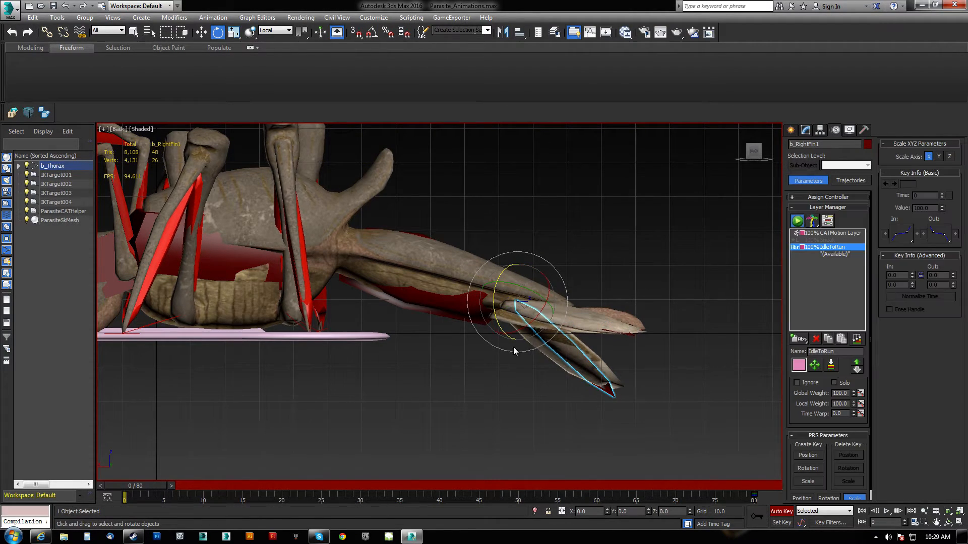
drag(492, 293, 495, 316)
Rotate b_Head upward until the chin clears the ground plane.
middle_drag(354, 328, 751, 360)
click(495, 308)
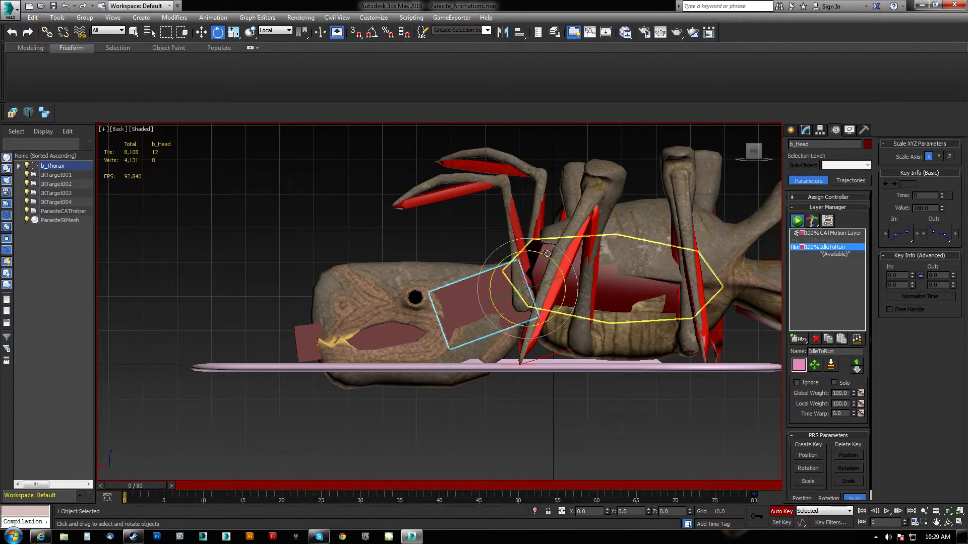
drag(551, 255, 556, 262)
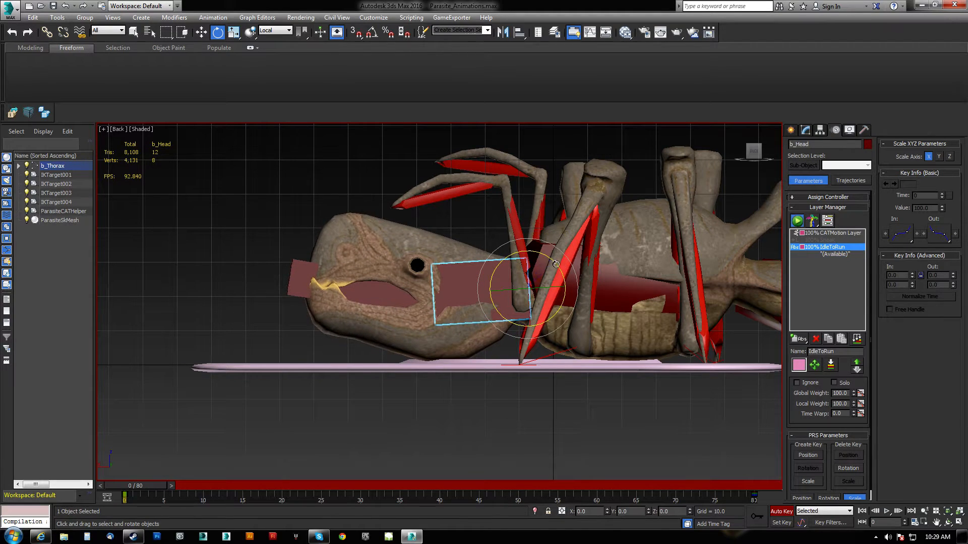
Rotate b_LowerJaw downward, and rotate b_UpperJaw down by about 17 degrees.
click(302, 289)
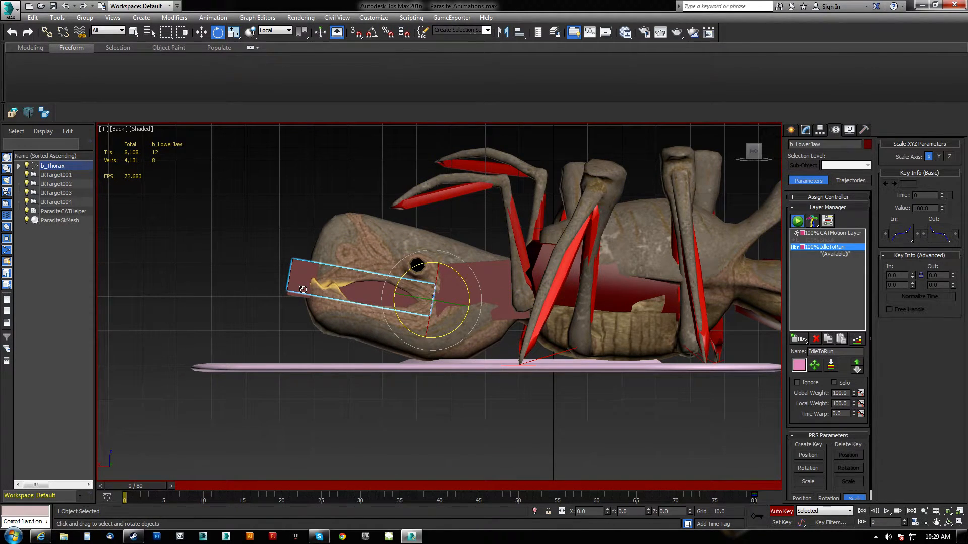
mouse_move(421, 262)
mouse_down()
mouse_move(402, 268)
mouse_move(409, 274)
mouse_up()
click(308, 272)
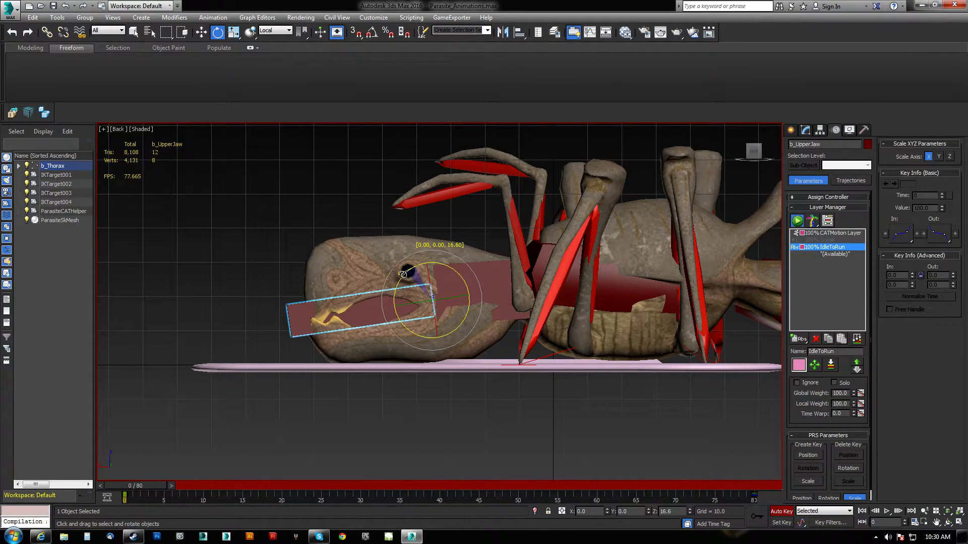
Fold both raised front legs down beside the head by rotating their outer bones, and rotate b_LLeg1A backward.
click(446, 199)
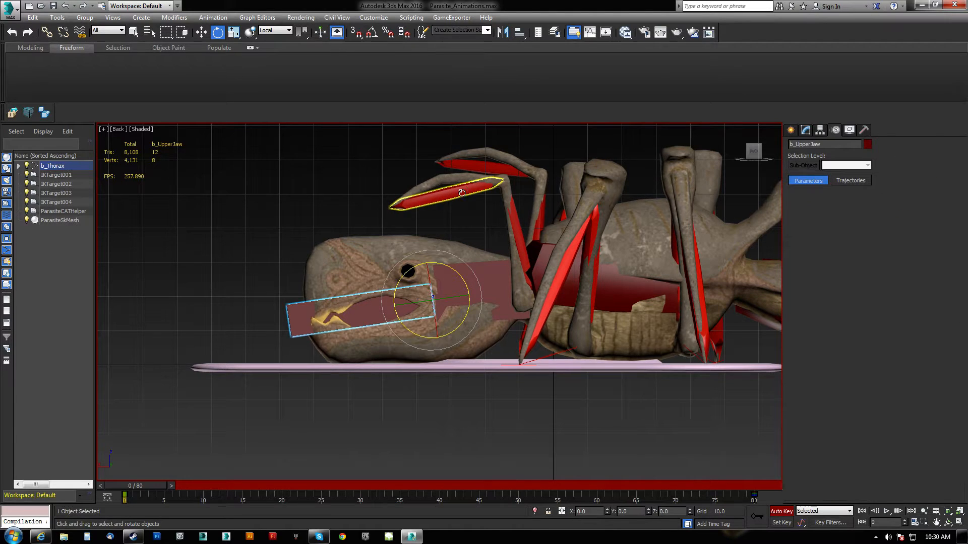
drag(478, 161, 483, 254)
click(489, 170)
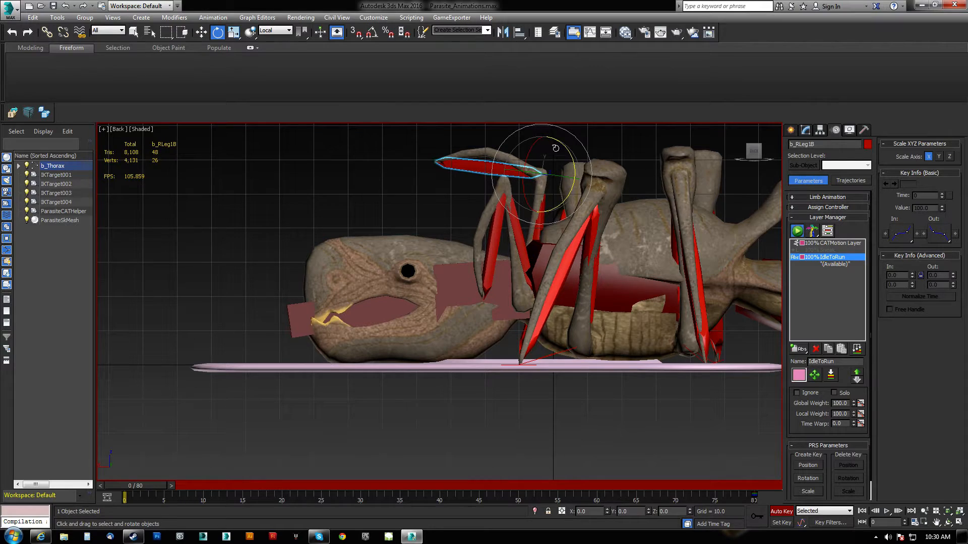
drag(571, 160, 530, 114)
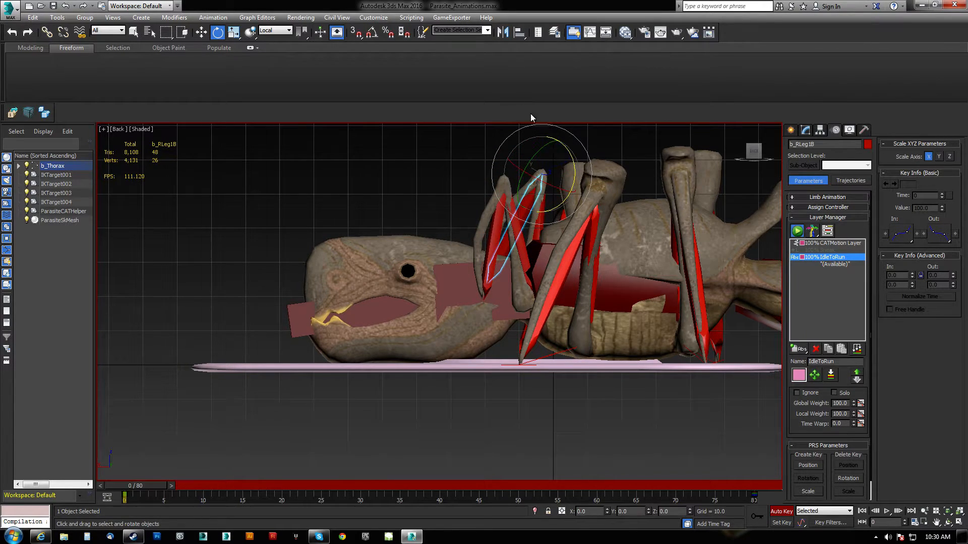
click(523, 242)
drag(554, 271, 566, 282)
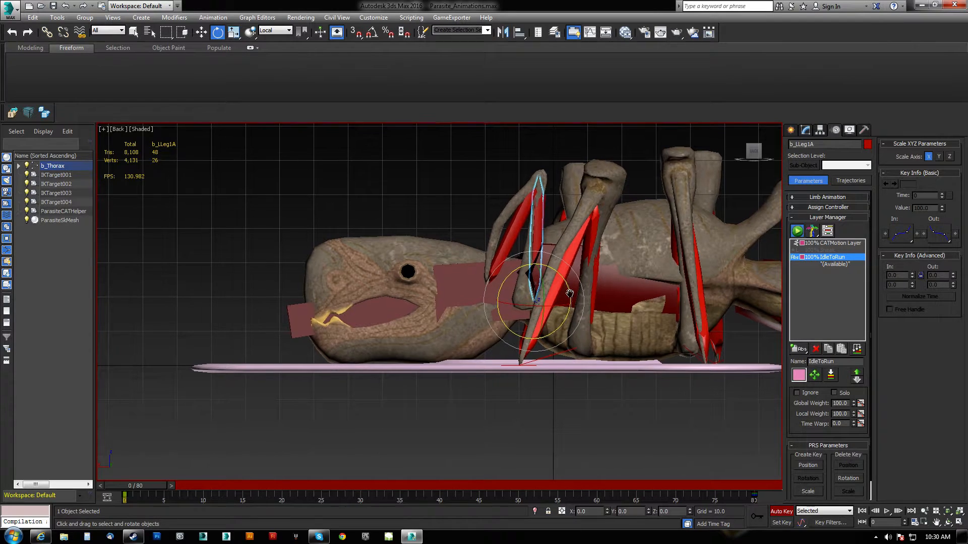
Move IKTarget001 inward toward the body to about Y 35 in the perspective view.
key(p)
scroll(566, 293, down, 5)
alt+middle_drag(560, 298, 626, 318)
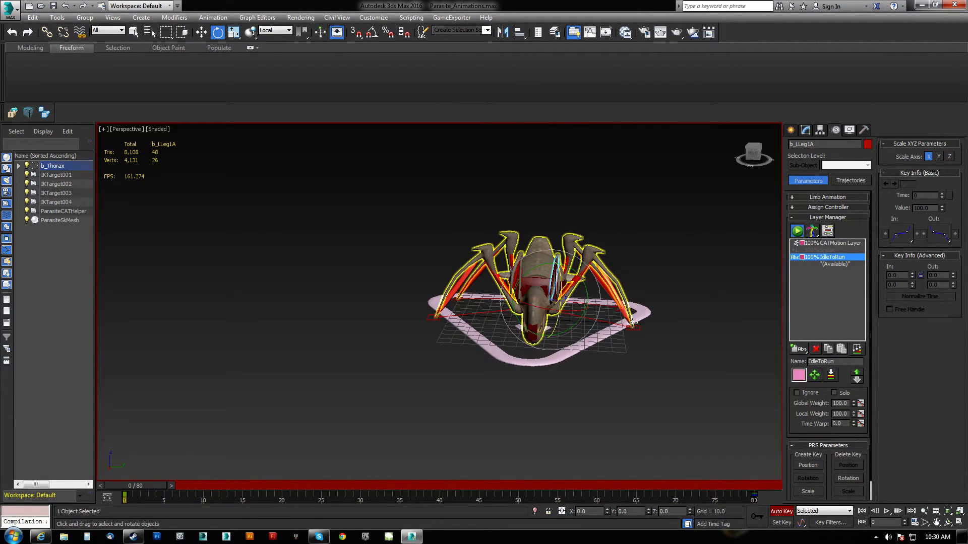
click(636, 329)
key(w)
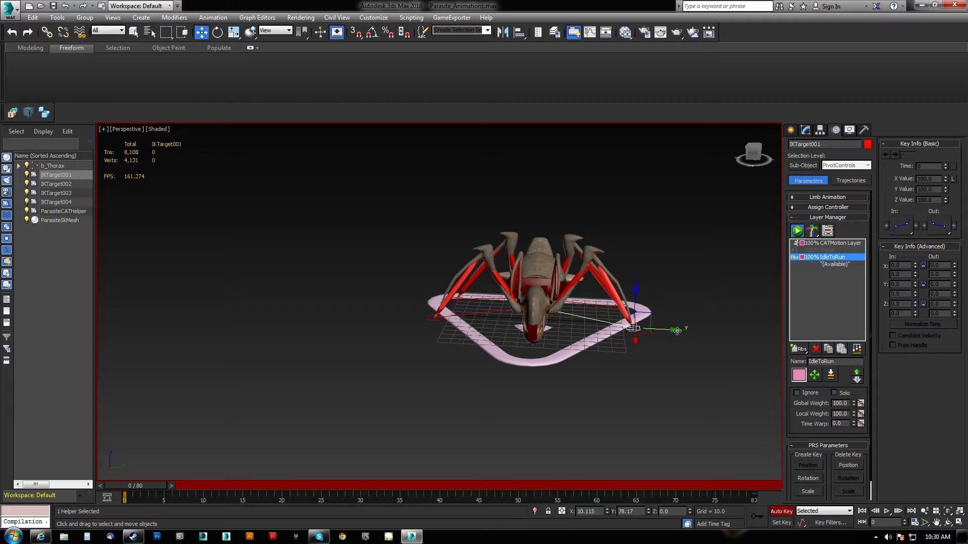
drag(669, 332, 616, 330)
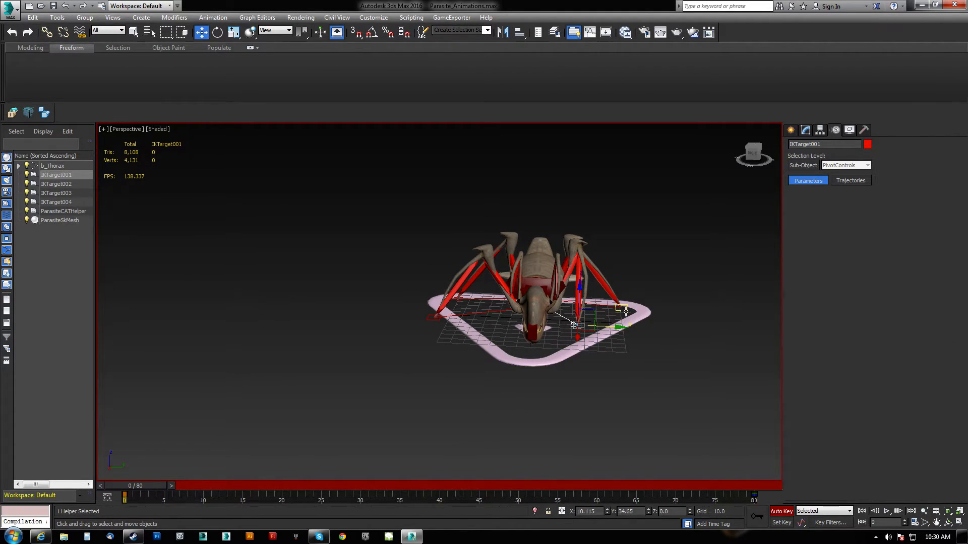
Move IKTarget002 inward by about 8 units along Y, and IKTarget003 inward to about Y -37.
click(624, 309)
mouse_move(660, 308)
mouse_down()
mouse_move(663, 317)
mouse_move(649, 321)
mouse_up()
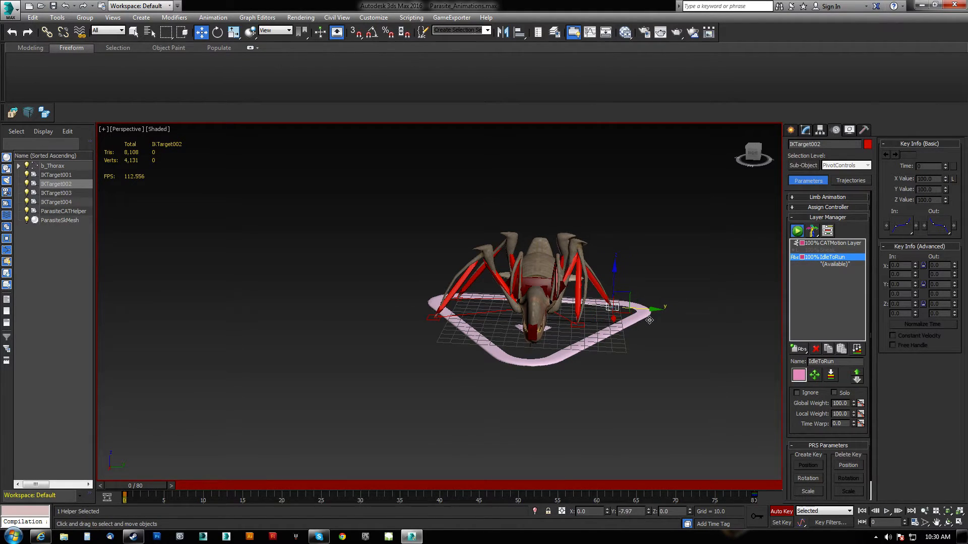
click(440, 318)
drag(476, 319, 526, 328)
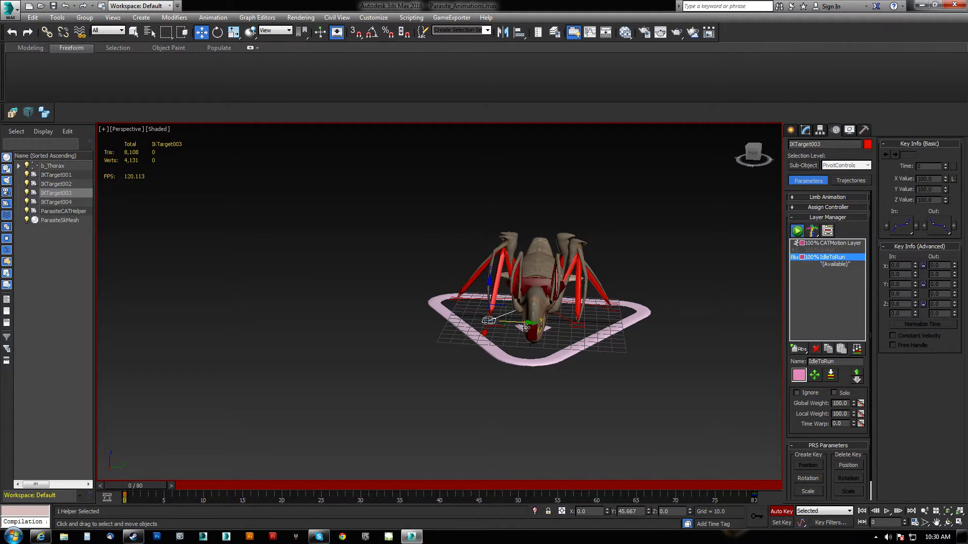
Move IKTarget004 back and inward beside the tail, to about X -99, Y -23.
alt+middle_drag(526, 329, 499, 327)
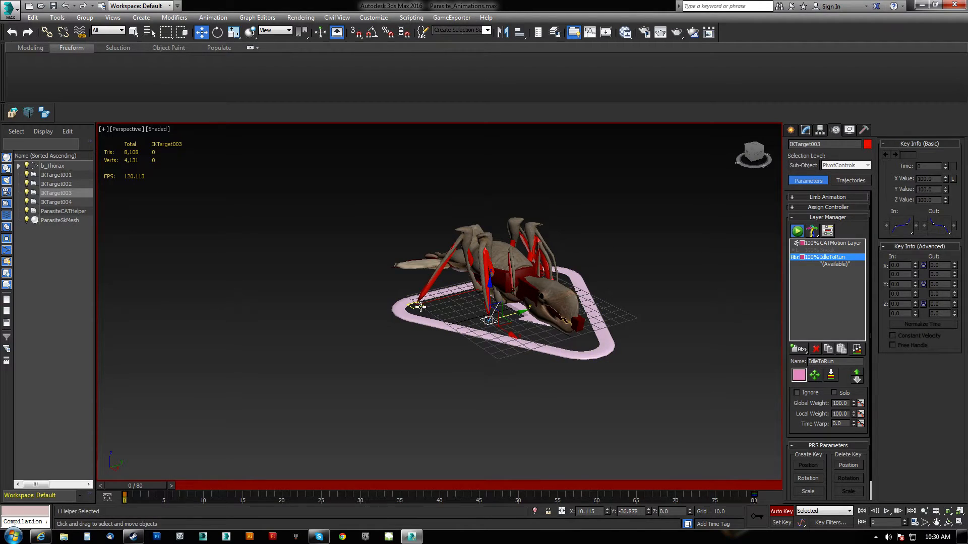
click(431, 305)
alt+middle_drag(446, 300, 540, 338)
drag(493, 334, 414, 320)
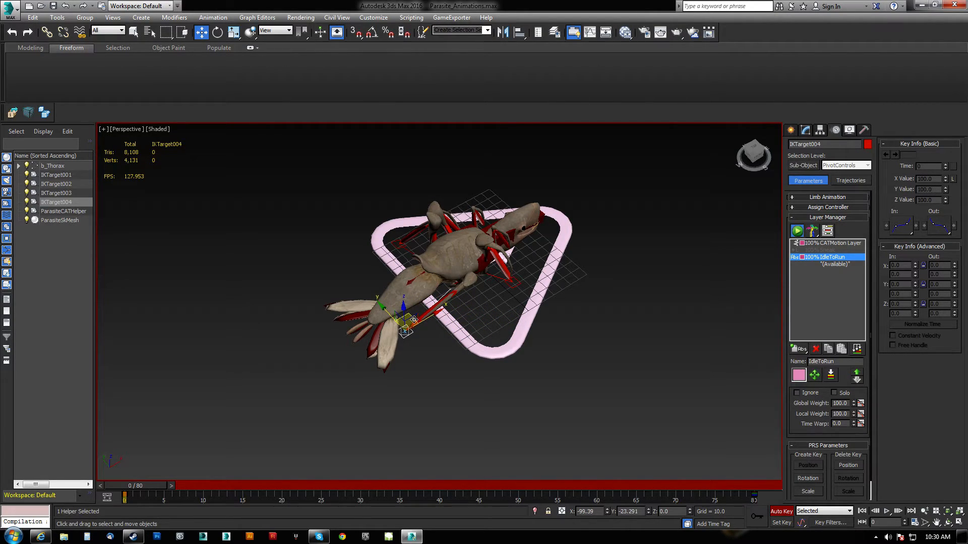
Move IKTarget002 back and inward beside the tail, to about X -100, Y 15.
alt+middle_drag(414, 320, 469, 309)
click(305, 294)
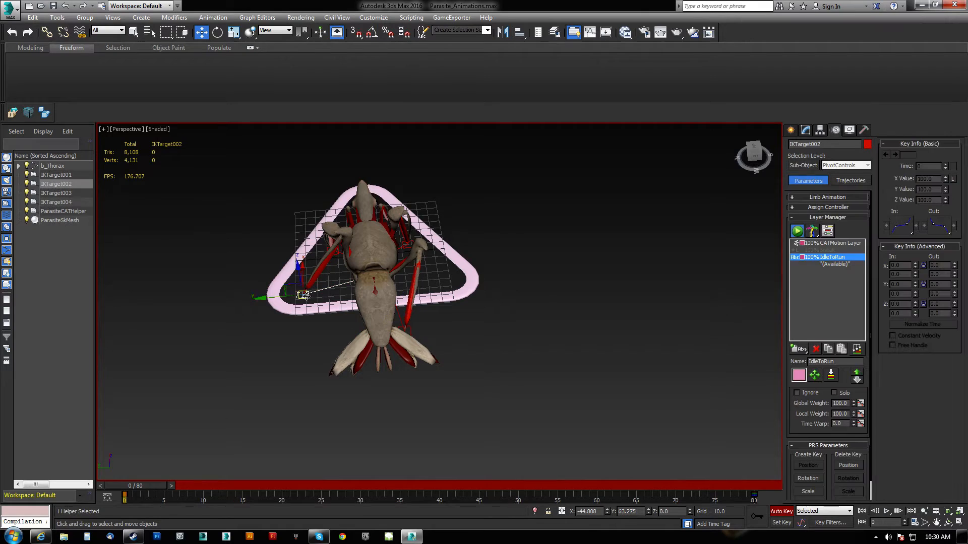
drag(289, 287, 347, 328)
Move IKTarget001 forward and inward beside the head, to about X 13.
alt+middle_drag(347, 328, 464, 393)
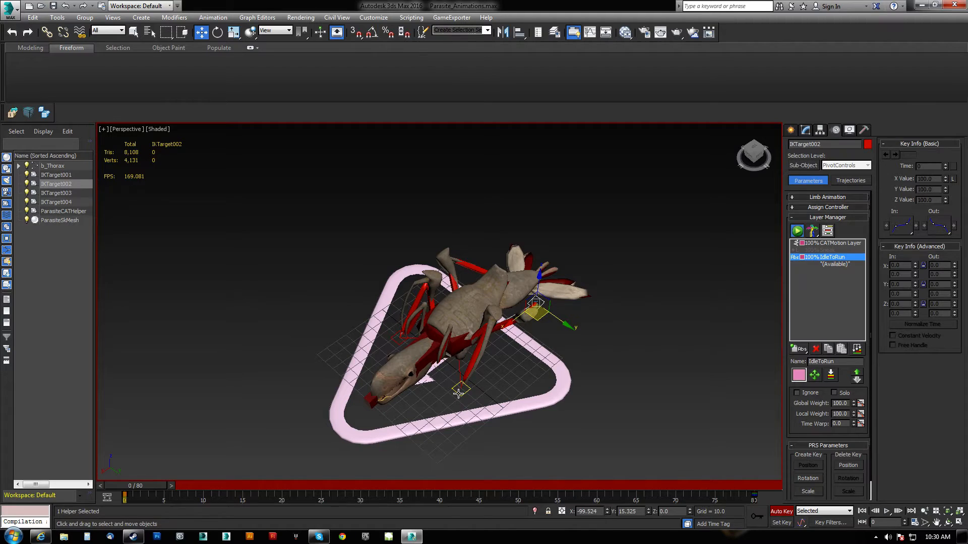
click(459, 393)
drag(458, 393, 433, 405)
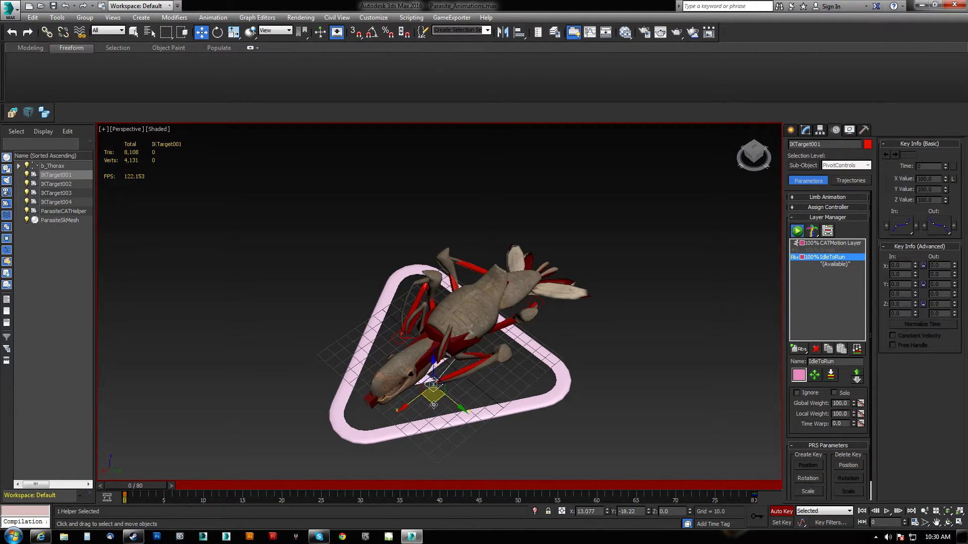
Examine the limb animation, controller and IK settings of leg bone b_LLeg2A for a way to control the knee.
click(479, 354)
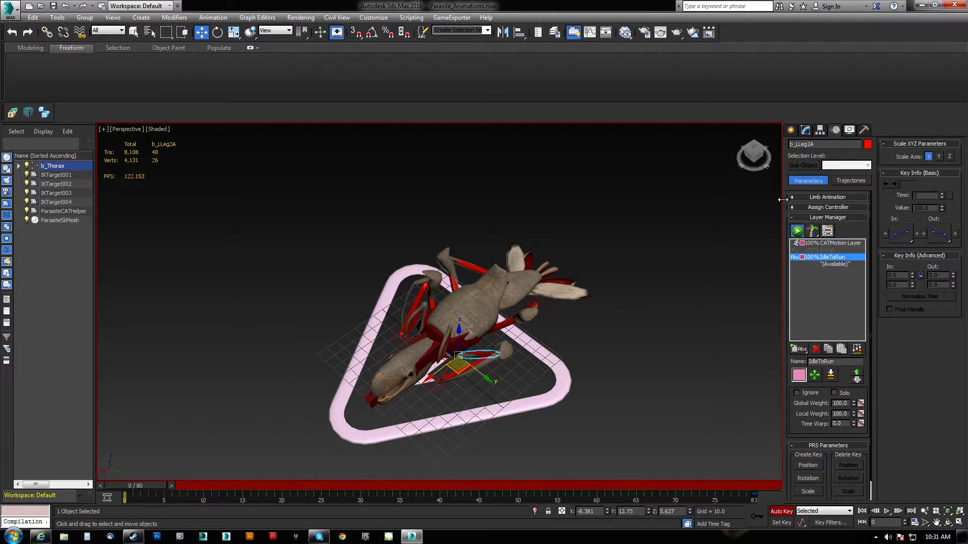
drag(805, 436, 800, 417)
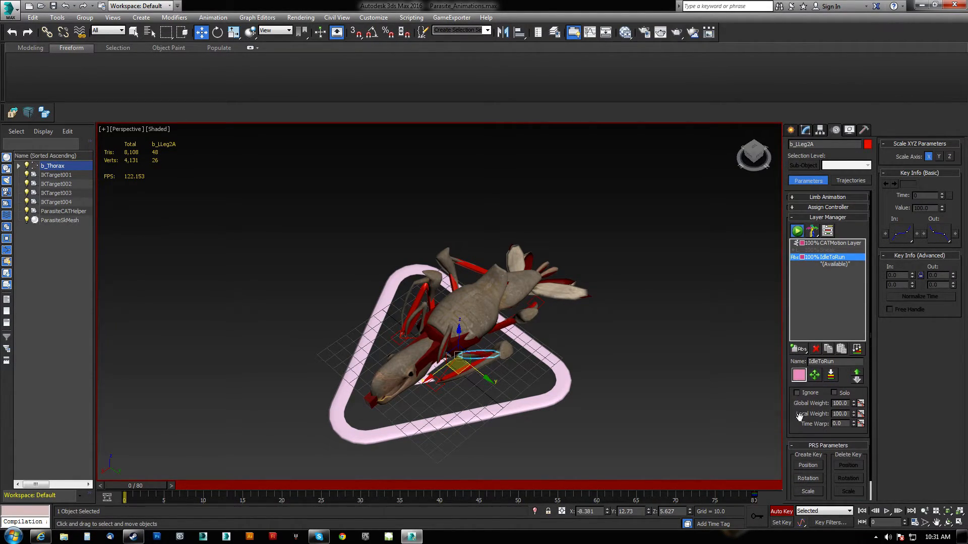
click(824, 197)
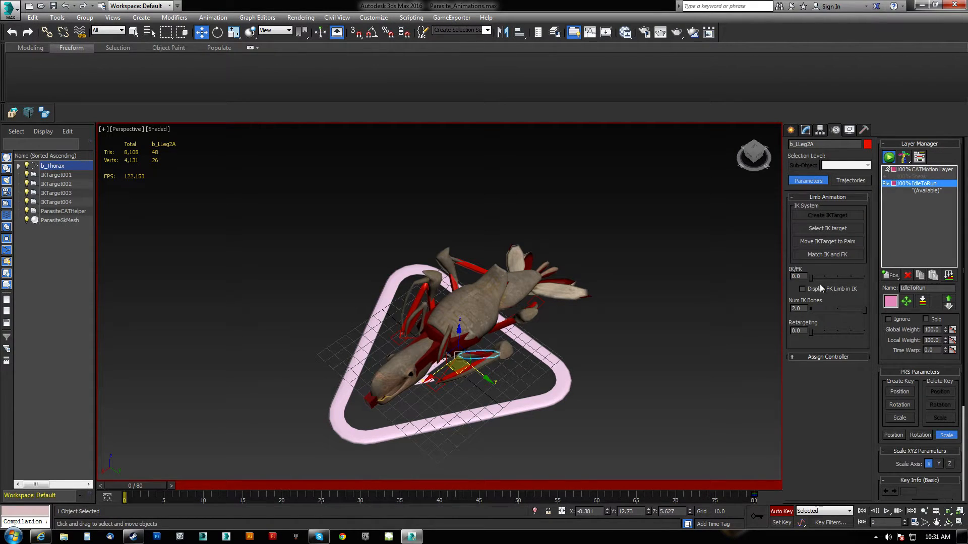
click(812, 359)
alt+middle_drag(481, 353, 494, 337)
scroll(494, 338, up, 3)
scroll(494, 337, up, 3)
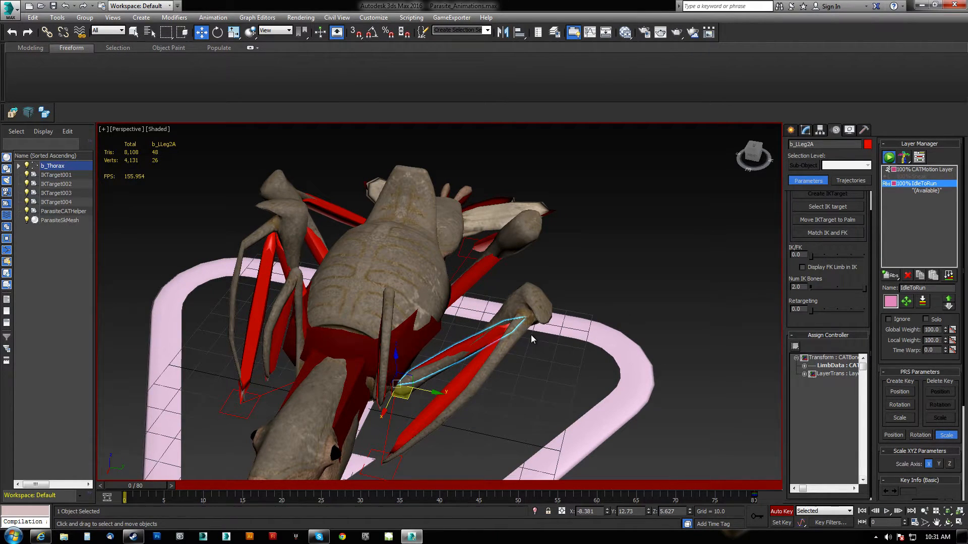
click(820, 130)
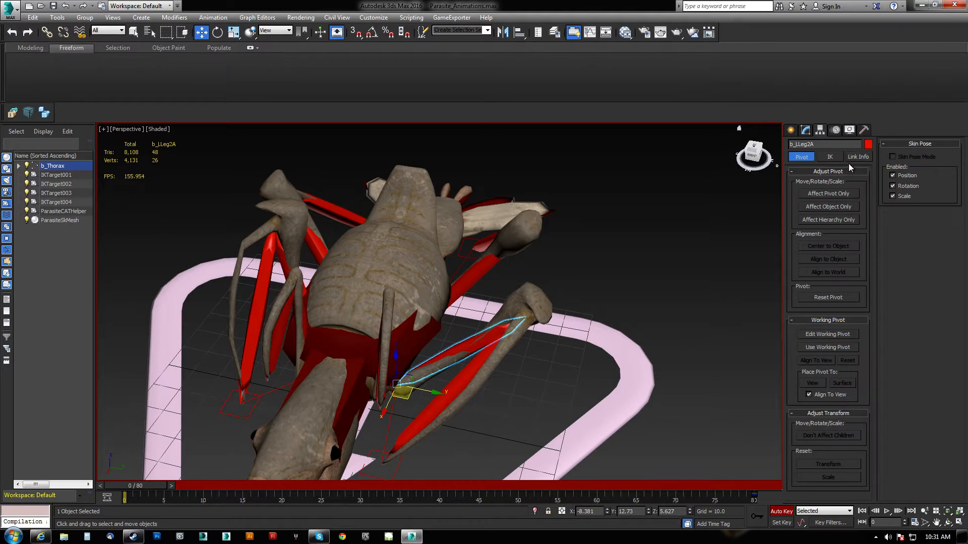
click(831, 157)
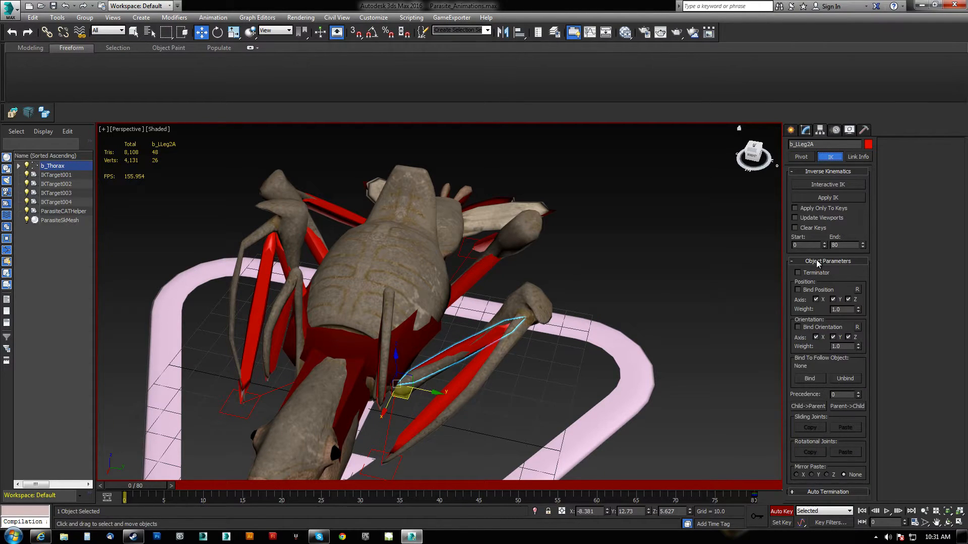
scroll(520, 326, down, 4)
alt+middle_drag(520, 325, 493, 328)
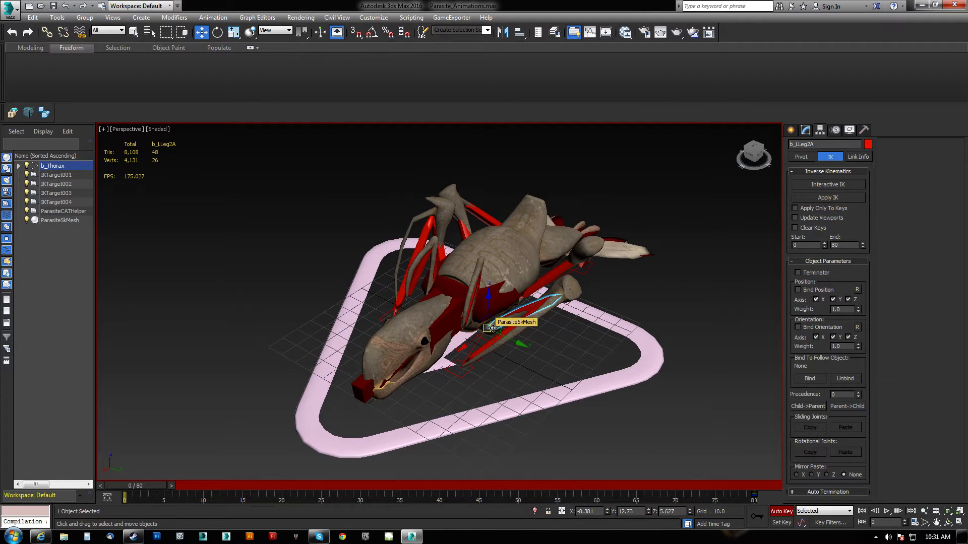
Keep the animation at frame 0 and turn off Auto Key.
drag(146, 486, 126, 476)
alt+middle_drag(515, 371, 567, 360)
click(781, 511)
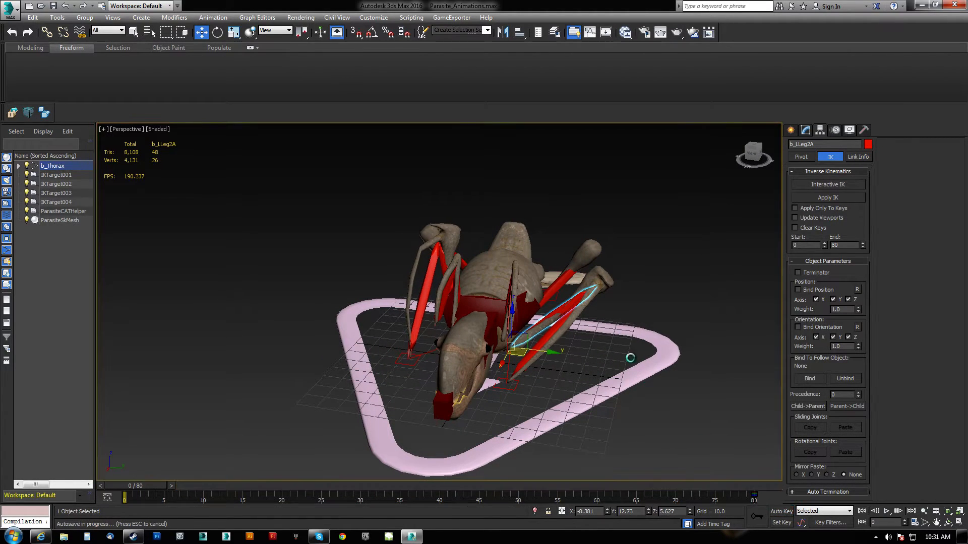
alt+middle_drag(600, 331, 575, 355)
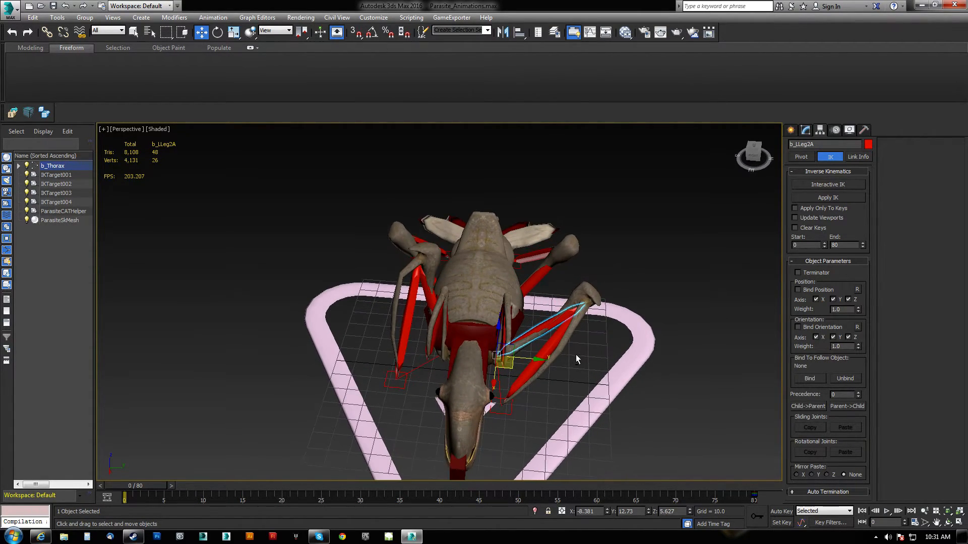
Create a sphere with a radius of about 5.2 on the grid beside the creature's b_LLeg2A leg.
click(790, 131)
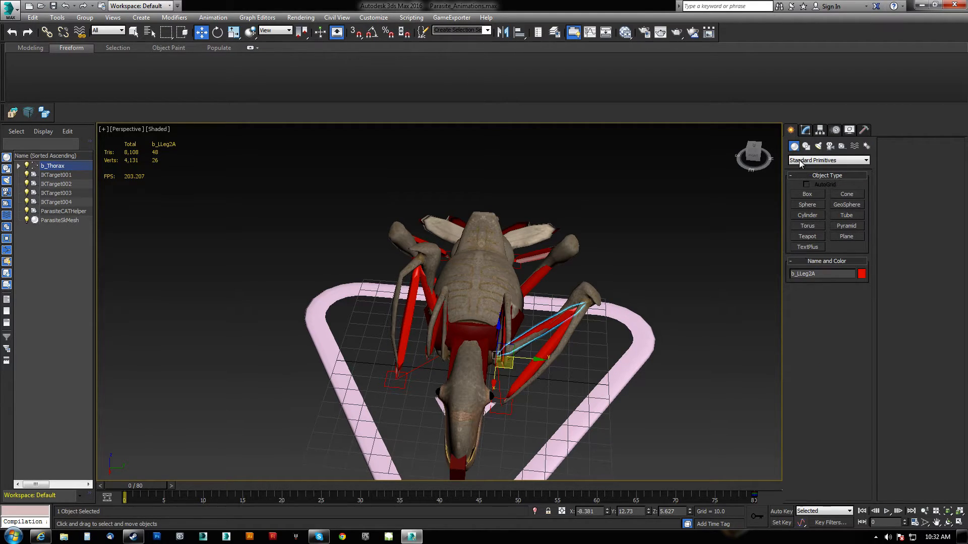
click(808, 205)
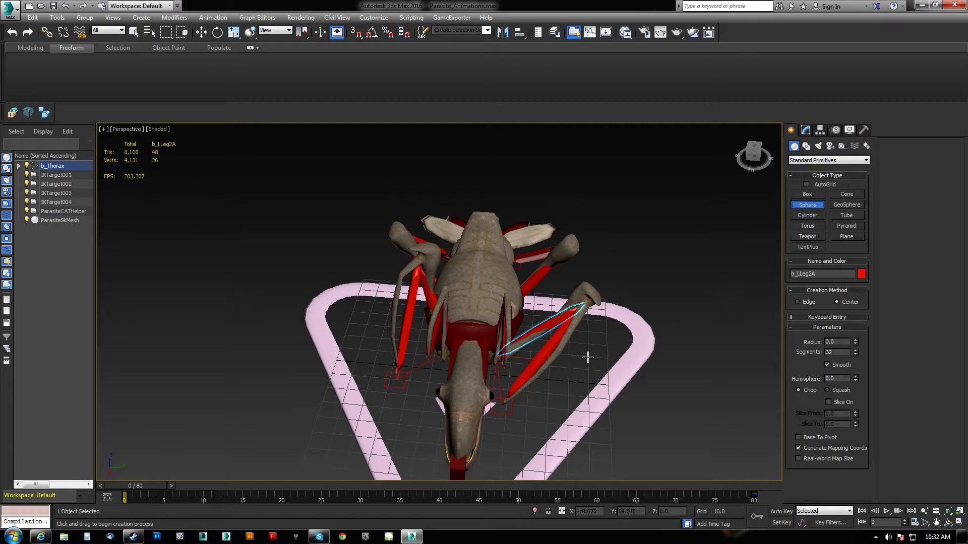
drag(588, 357, 589, 358)
alt+middle_drag(589, 359, 587, 367)
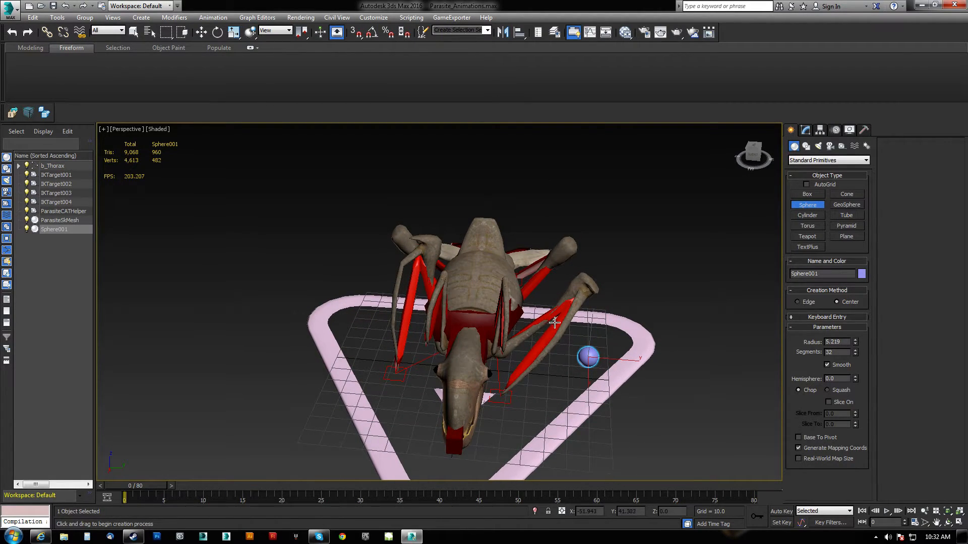
Align the sphere to b_LLeg2B, pivot to pivot, in X, Y and Z position and orientation.
key(w)
key(alt+a)
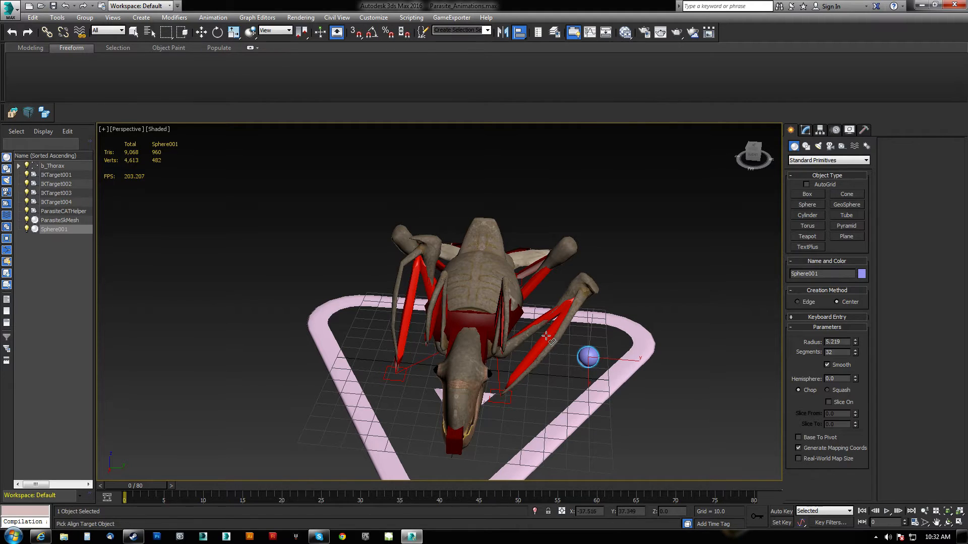
click(550, 338)
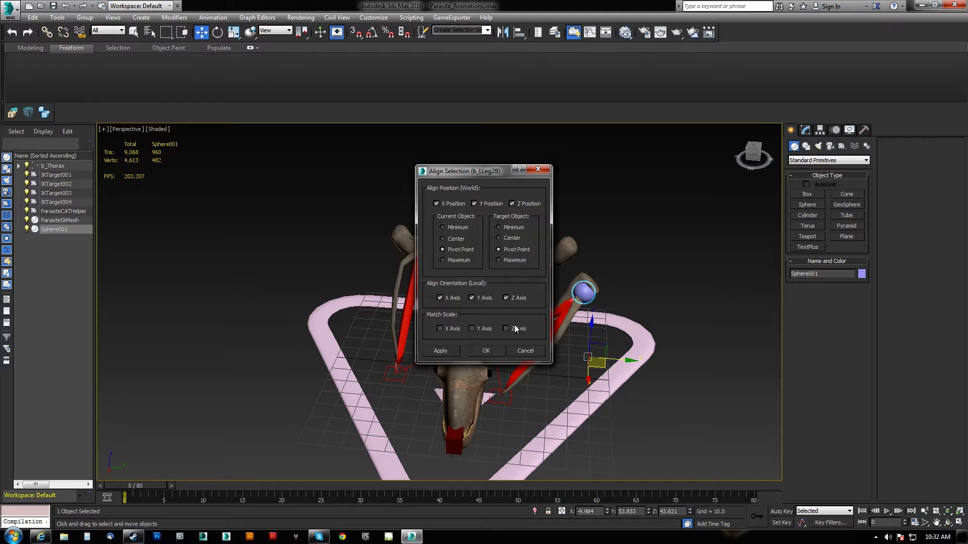
click(494, 352)
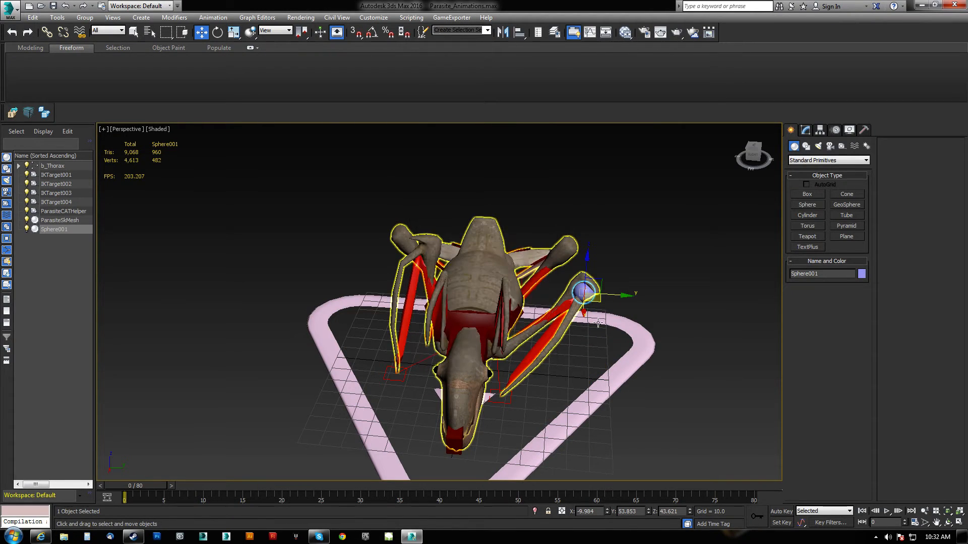
Try to bind b_LLeg2A to follow the sphere, and move the sphere outward to about Y 62 as a test.
click(547, 315)
click(820, 130)
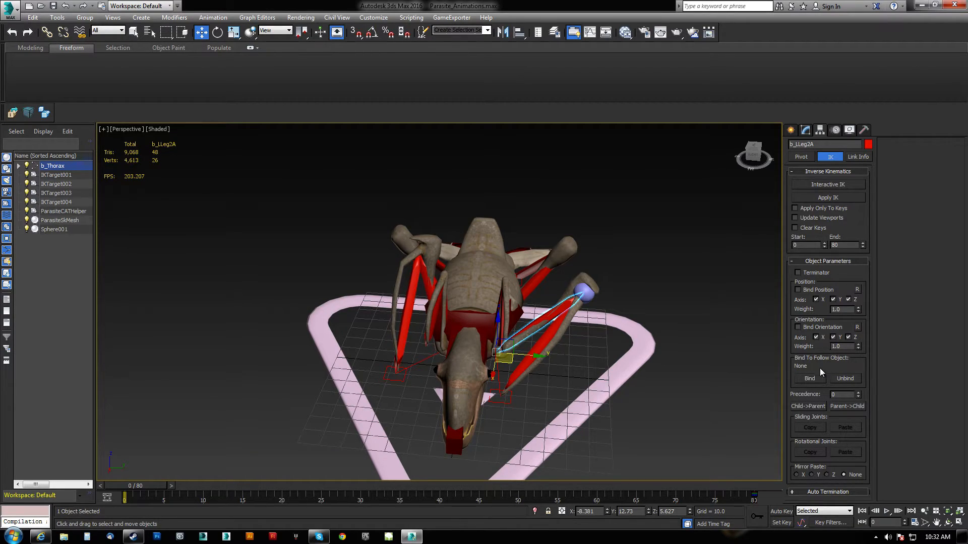
click(810, 378)
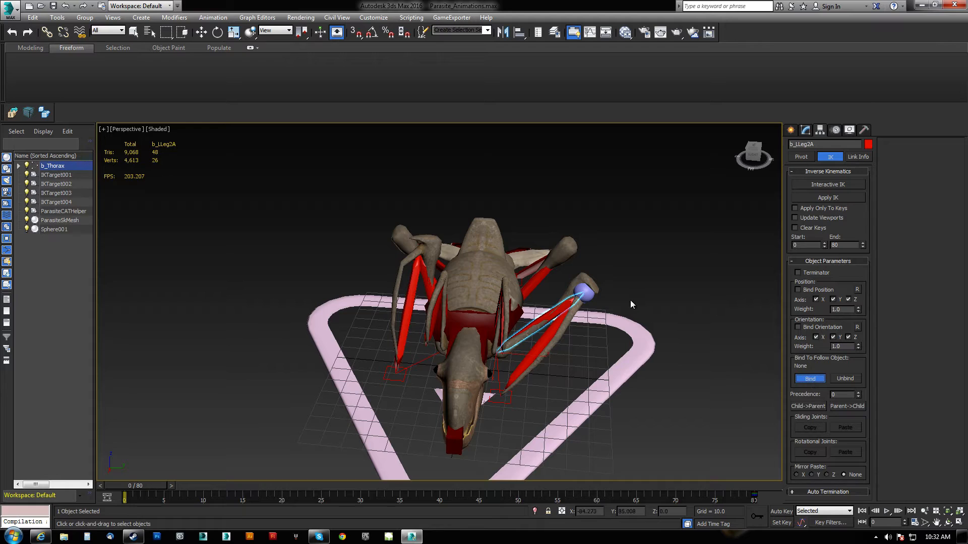
click(585, 293)
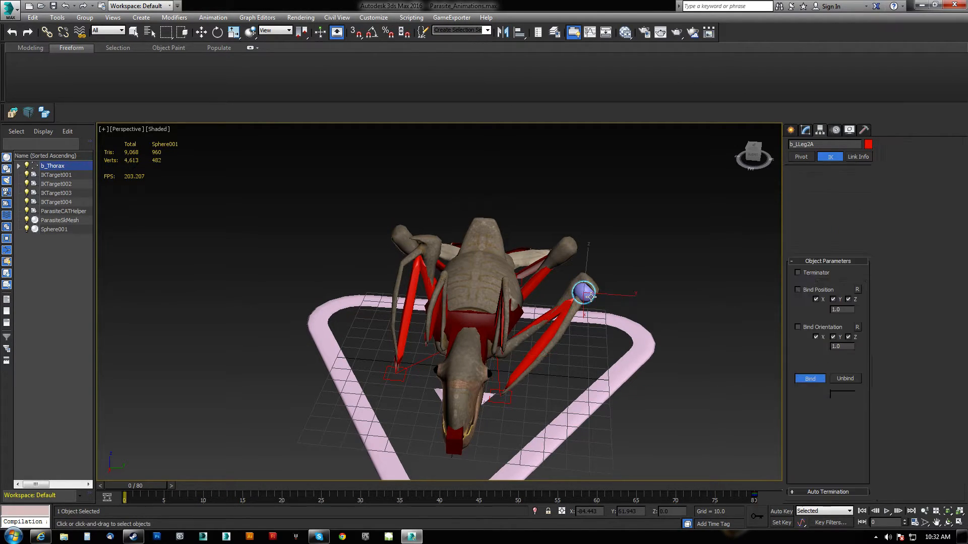
key(w)
mouse_move(613, 295)
mouse_down()
mouse_move(594, 290)
mouse_move(634, 297)
mouse_move(597, 226)
mouse_move(634, 260)
mouse_move(623, 288)
mouse_up()
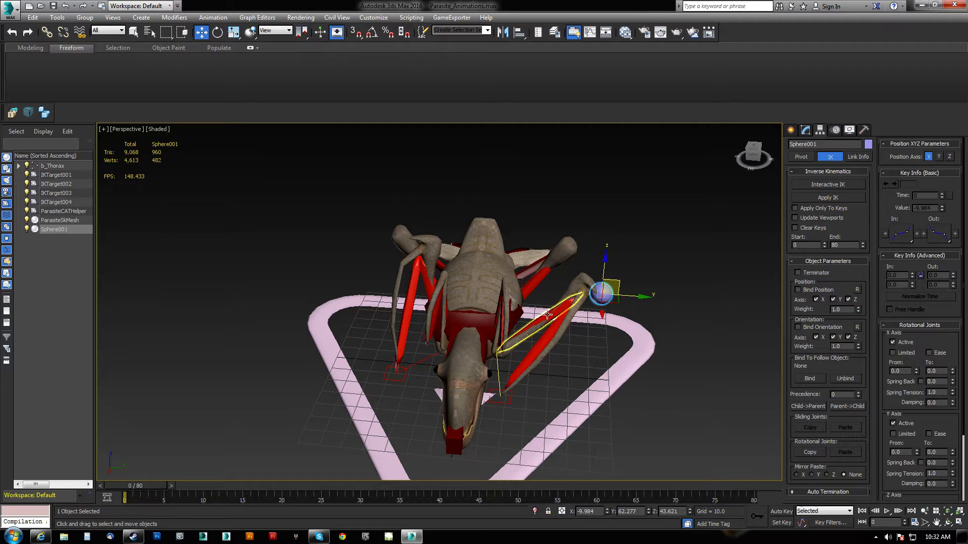
Retry binding b_LLeg2A to the displaced sphere as its follow object.
click(547, 315)
click(819, 378)
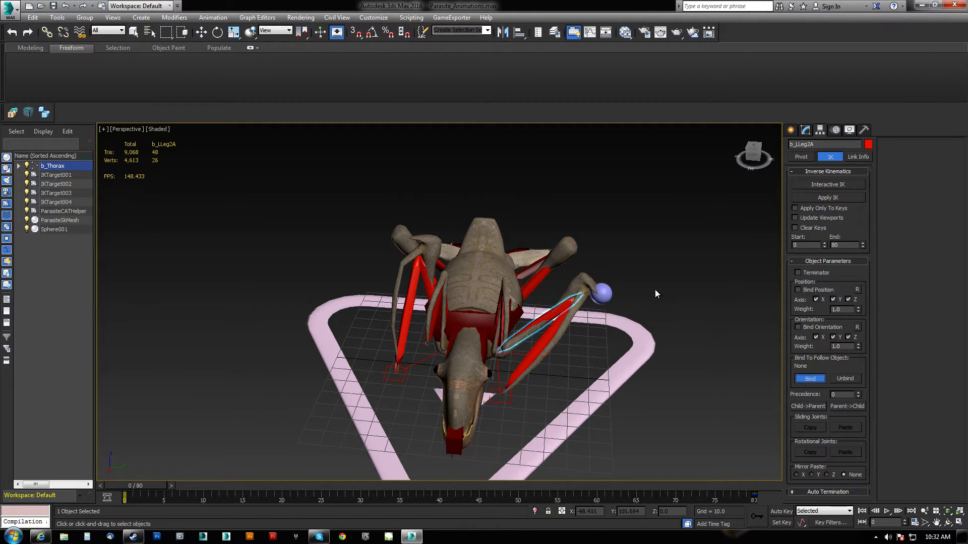
click(609, 296)
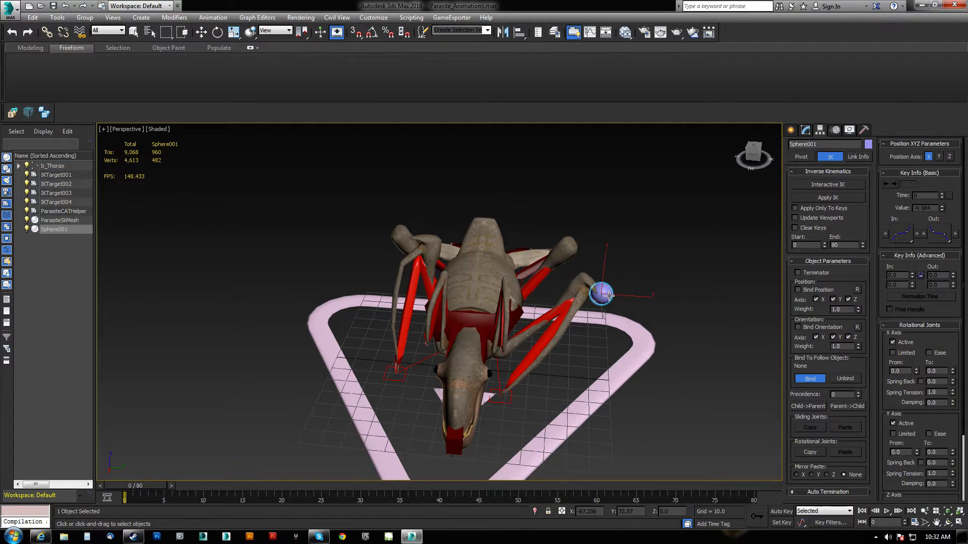
drag(935, 341, 929, 235)
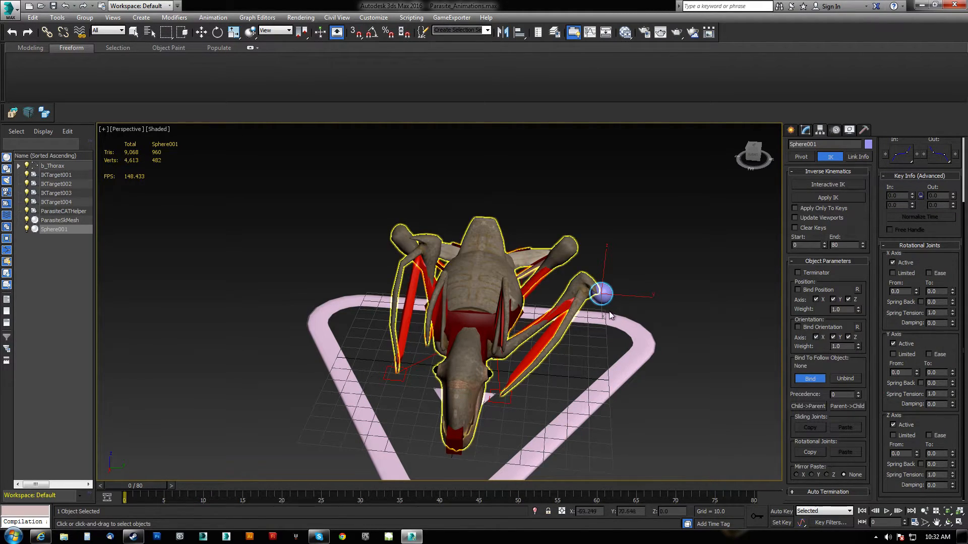
click(609, 292)
right_click(609, 291)
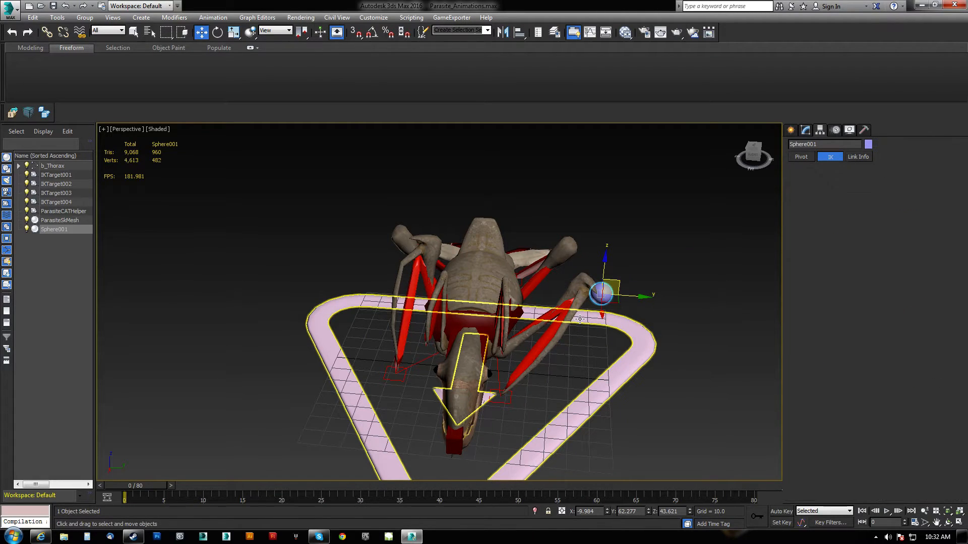
Realign the sphere to the pivot of b_LLeg2B at the knee.
click(575, 303)
click(599, 296)
key(alt+a)
click(581, 328)
click(486, 352)
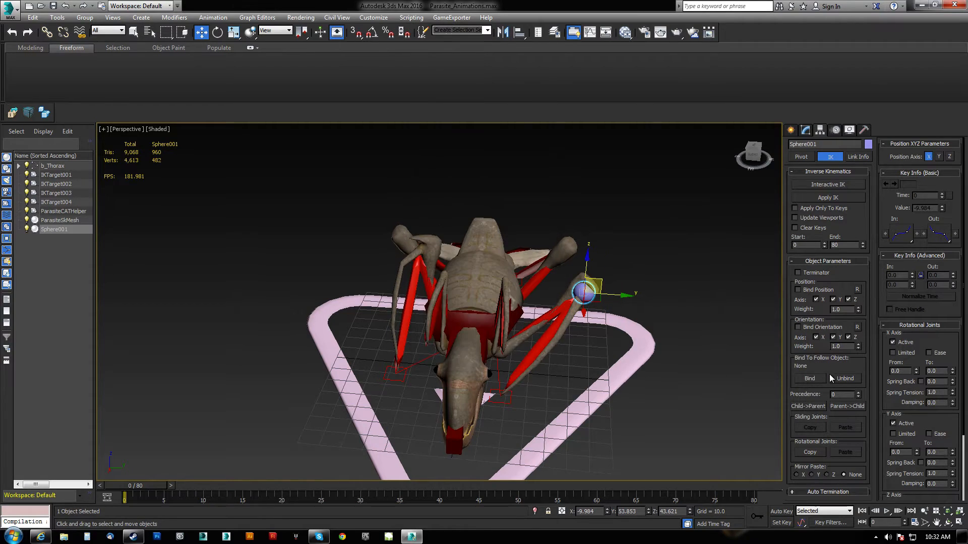
Check the link info and pivot settings of b_LLeg2A, and try to bind IKTarget001 to follow the sphere.
click(547, 315)
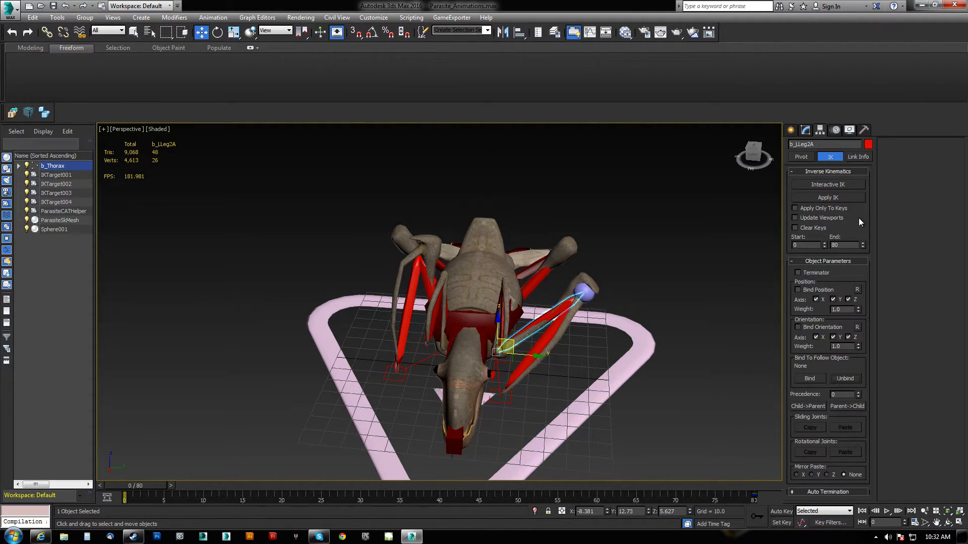
click(858, 157)
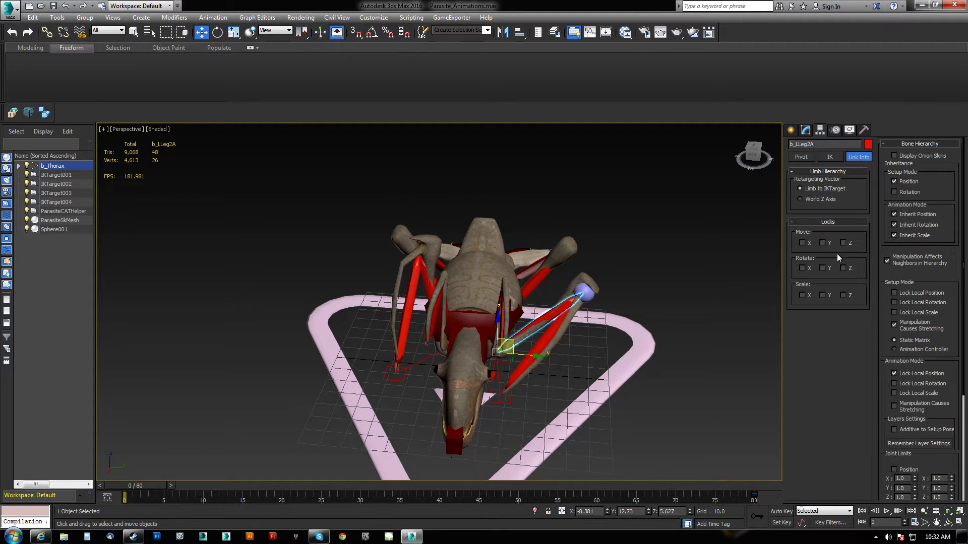
click(801, 157)
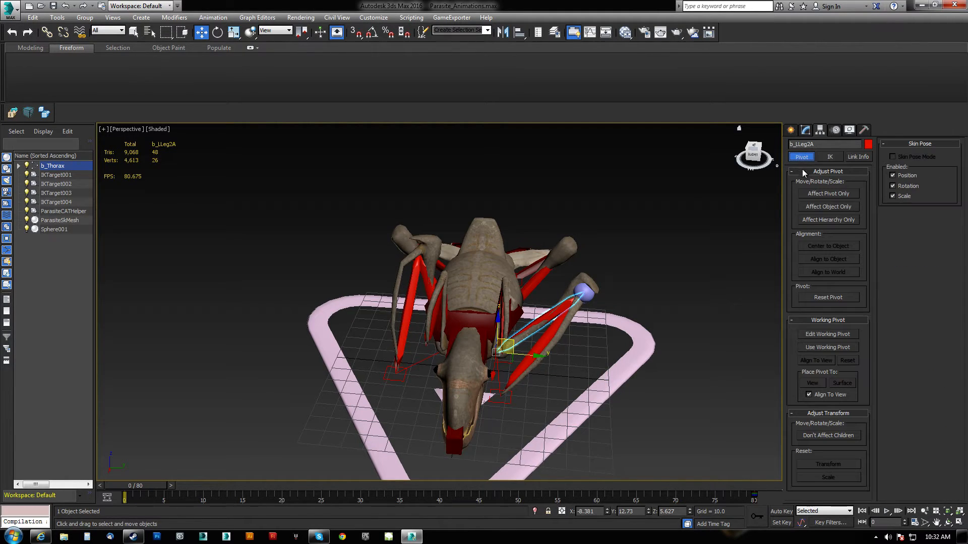
click(830, 157)
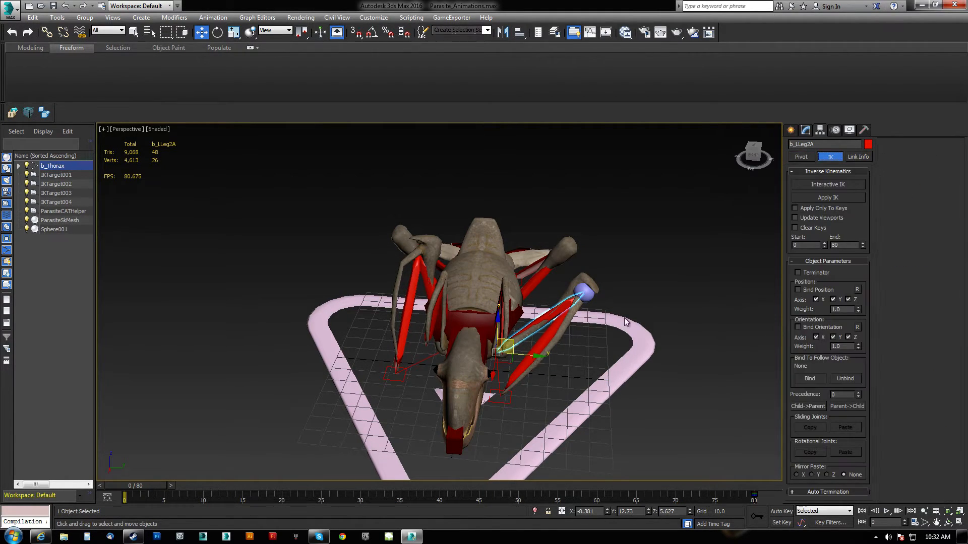
click(504, 395)
click(816, 381)
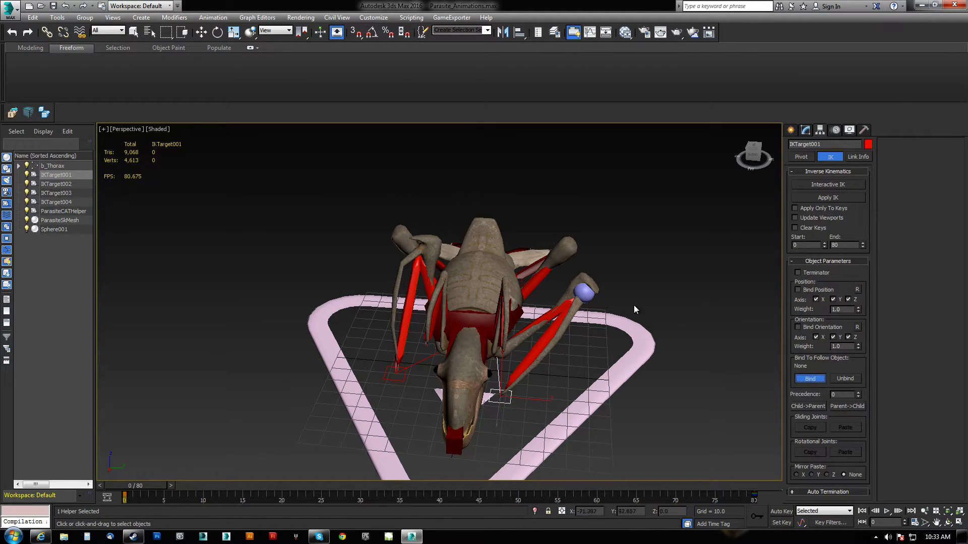
click(588, 297)
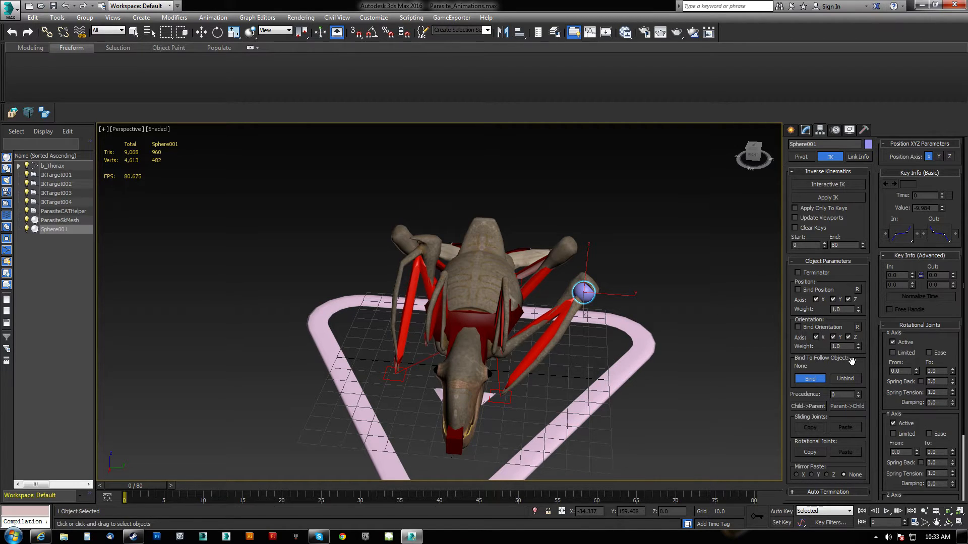
Draw a straight test chain of three bones with an end nub on the ground beside the creature.
alt+middle_drag(654, 318, 592, 270)
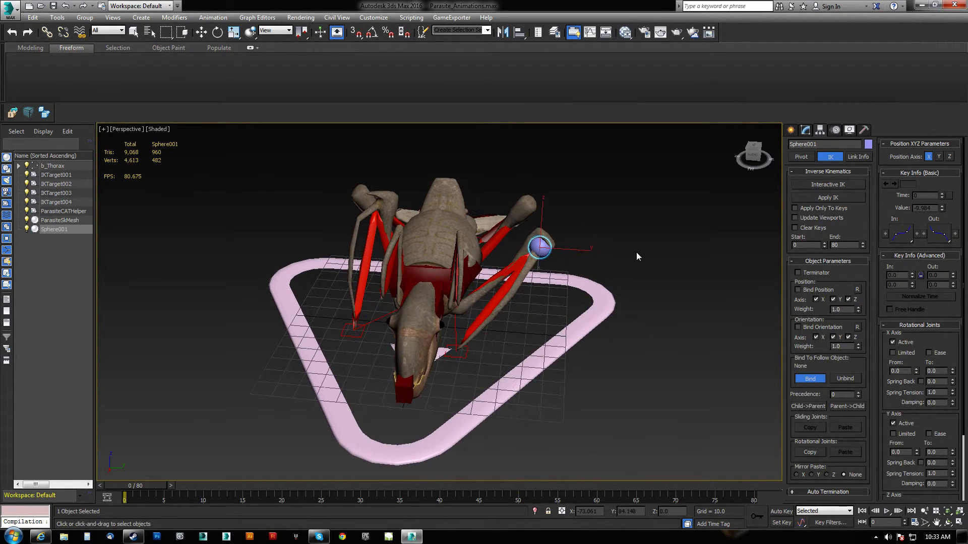
click(791, 130)
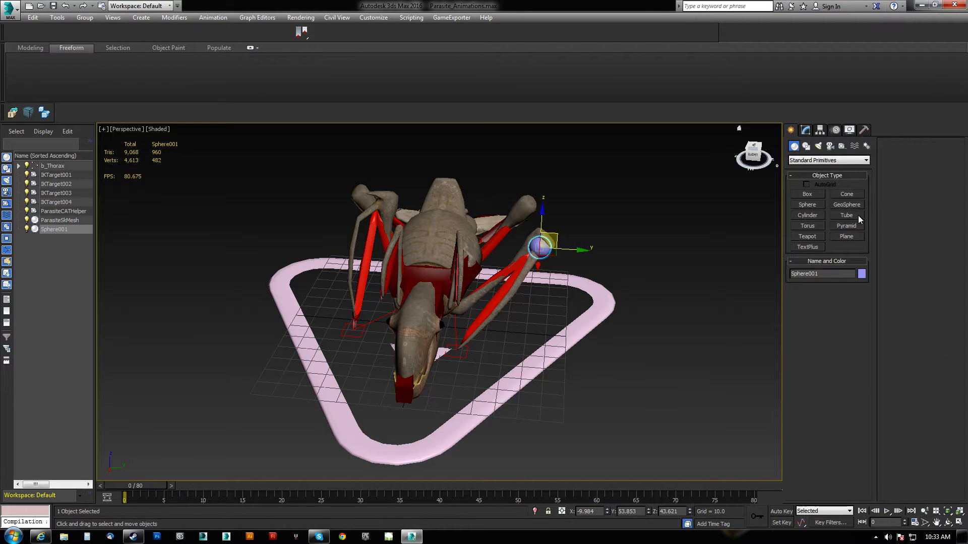
click(867, 147)
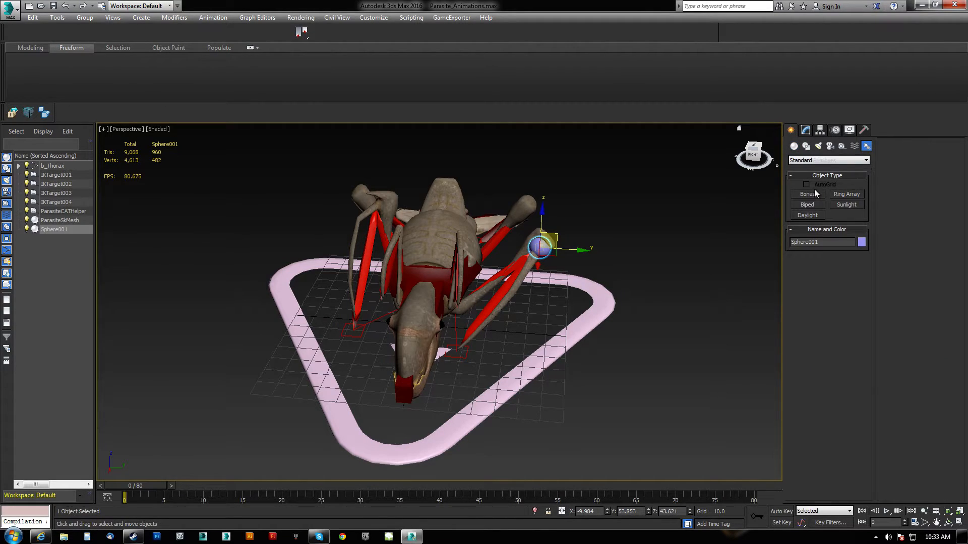
click(644, 409)
click(641, 341)
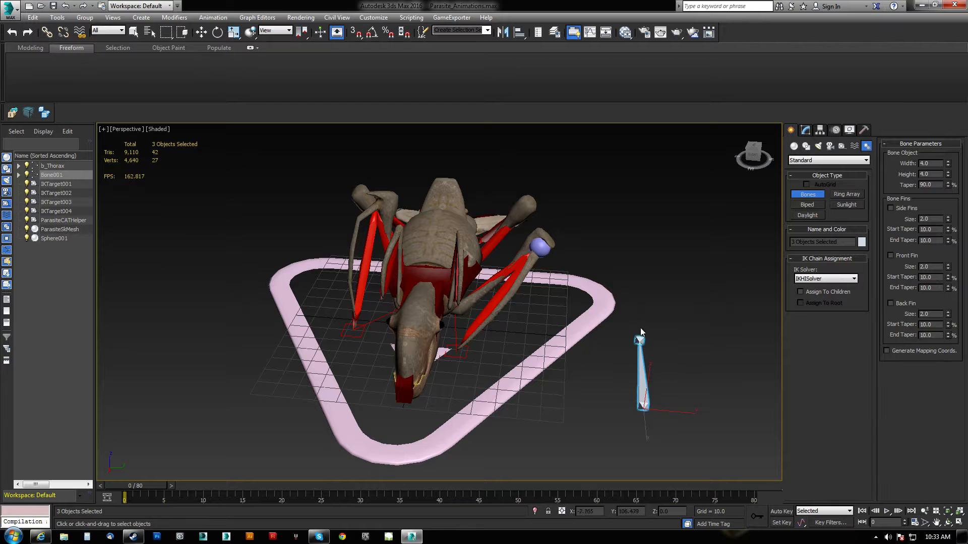
click(636, 291)
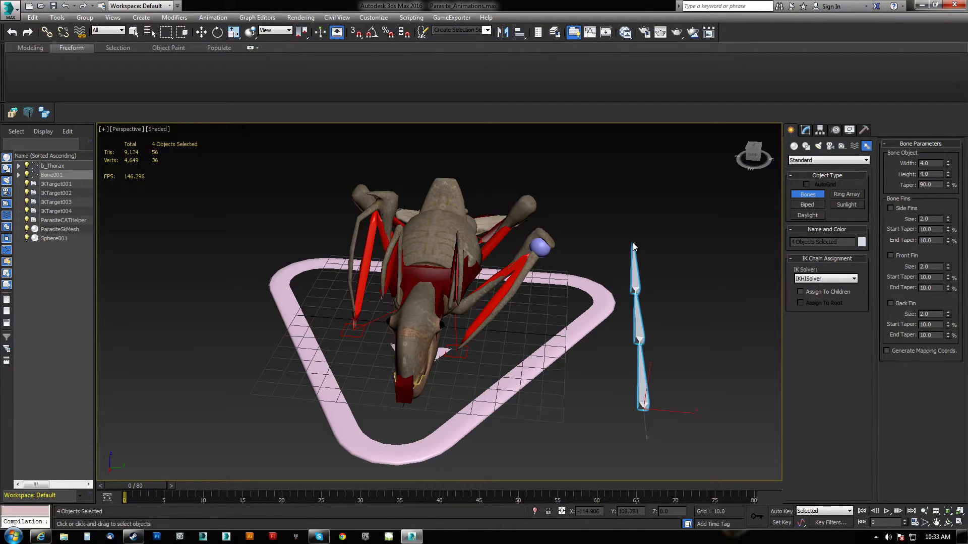
right_click(667, 322)
Rotate the three test bones so the chain arches off the ground like a bent leg.
alt+middle_drag(670, 323, 554, 343)
key(w)
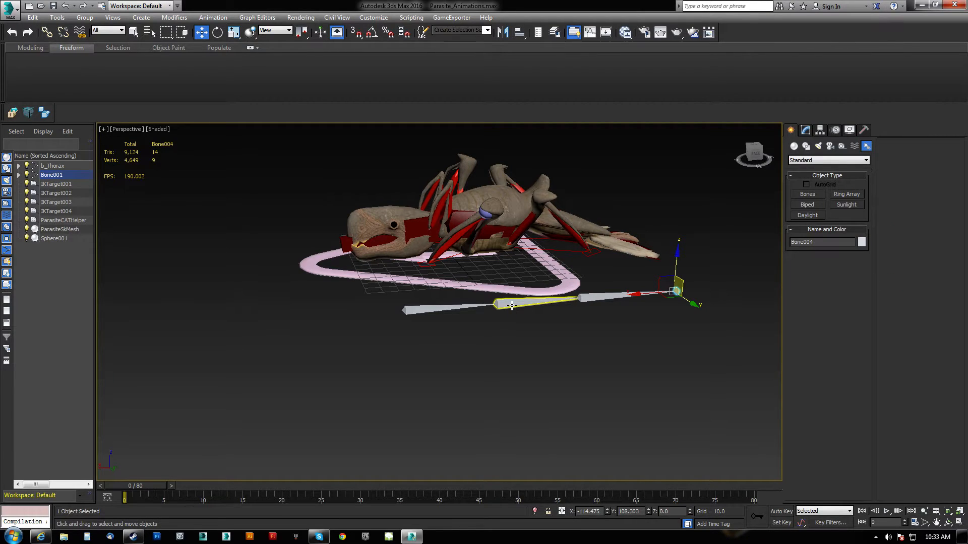
click(420, 309)
key(e)
drag(390, 279, 355, 288)
click(495, 246)
drag(470, 222, 479, 242)
click(600, 235)
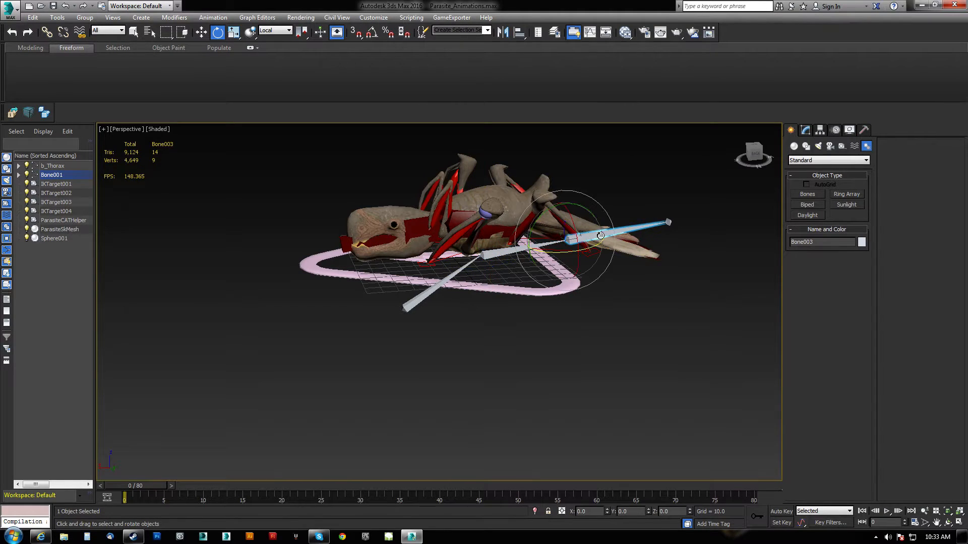
drag(551, 206, 569, 209)
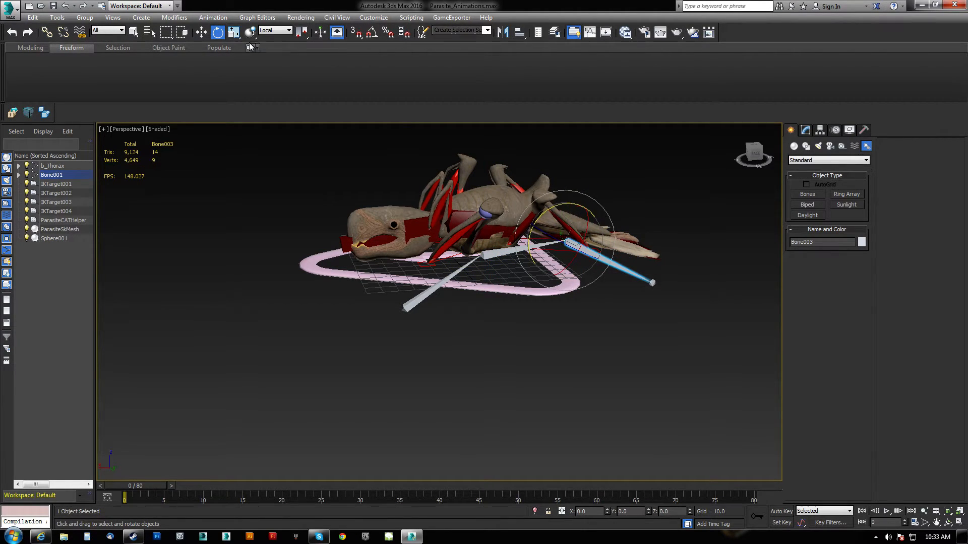
alt+middle_drag(453, 200, 461, 295)
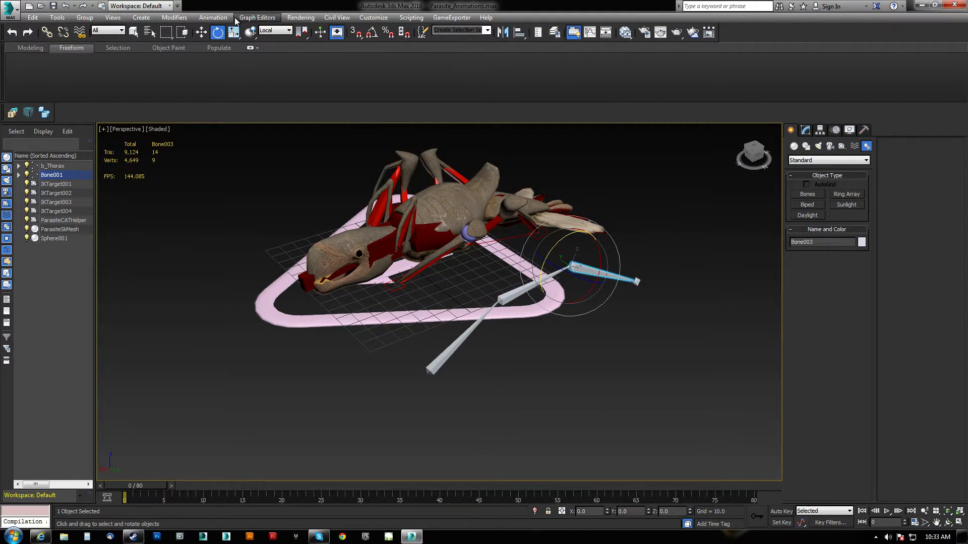
Apply an HI Solver from the end nub Bone004 to Bone001, and move the IK goal inward to about X -65.
click(637, 283)
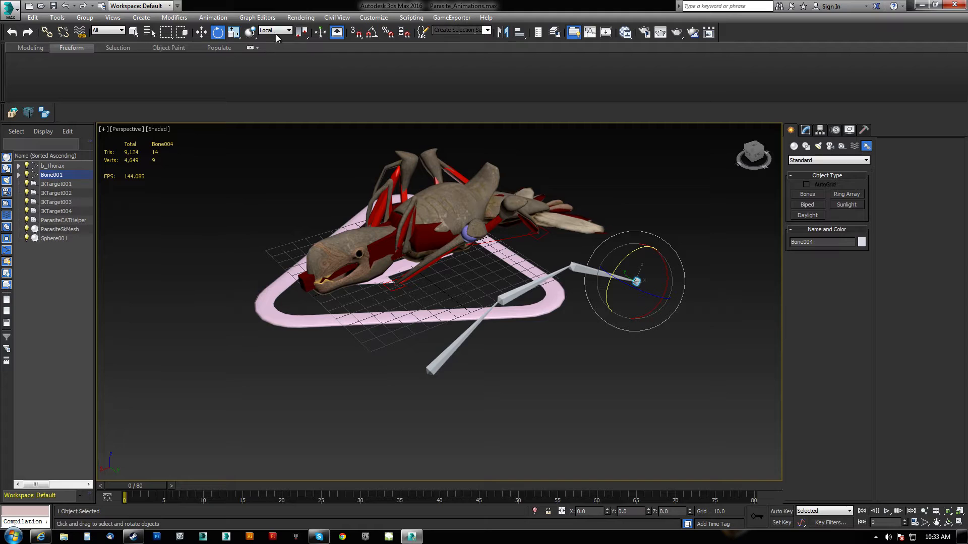
click(213, 18)
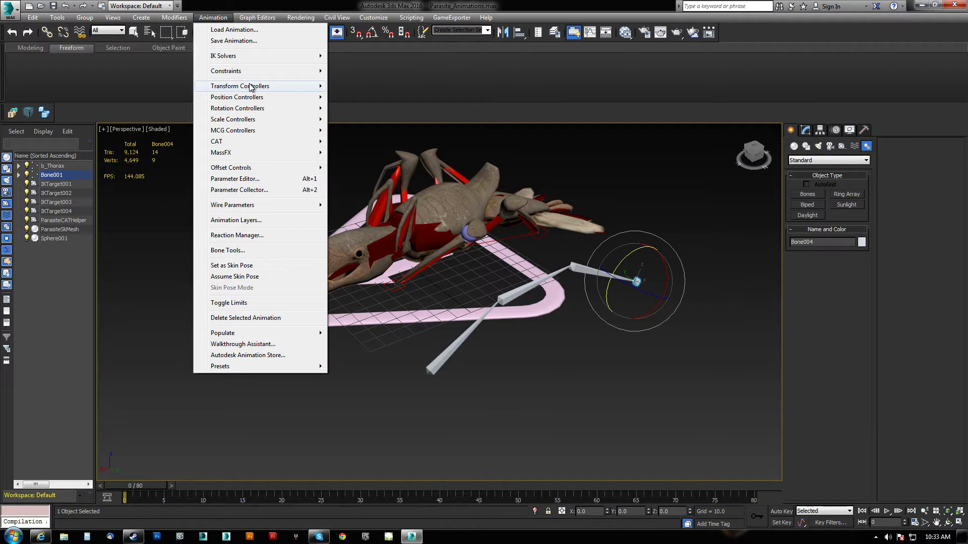
mouse_move(251, 87)
mouse_move(237, 56)
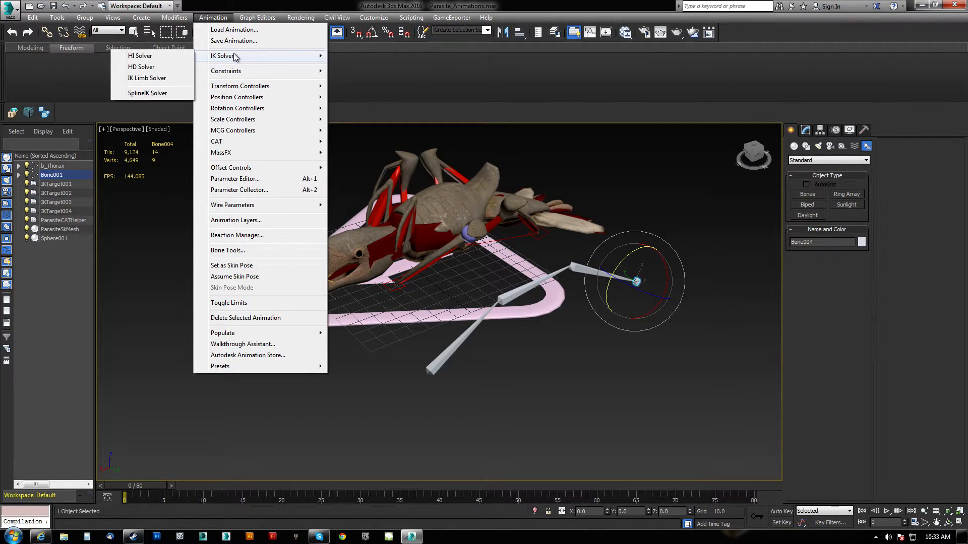
click(144, 57)
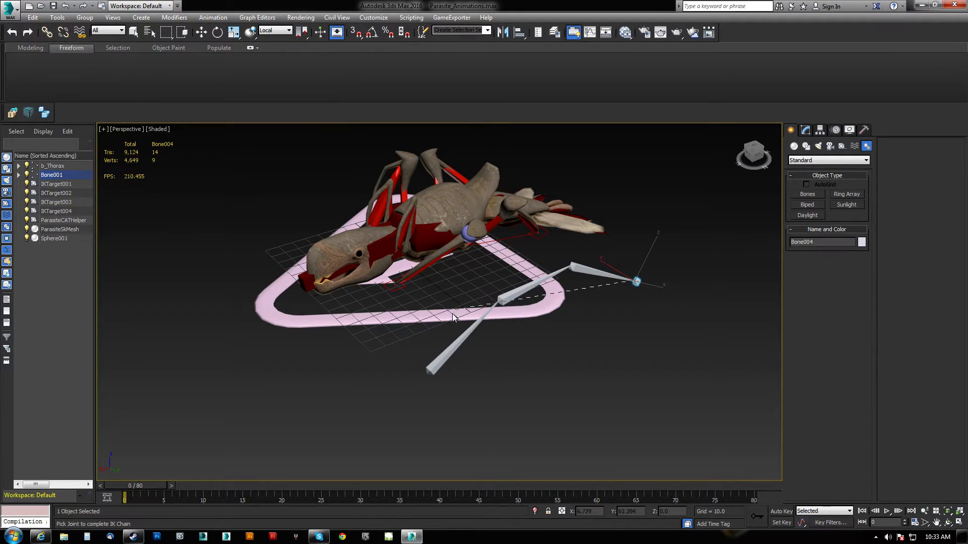
click(452, 348)
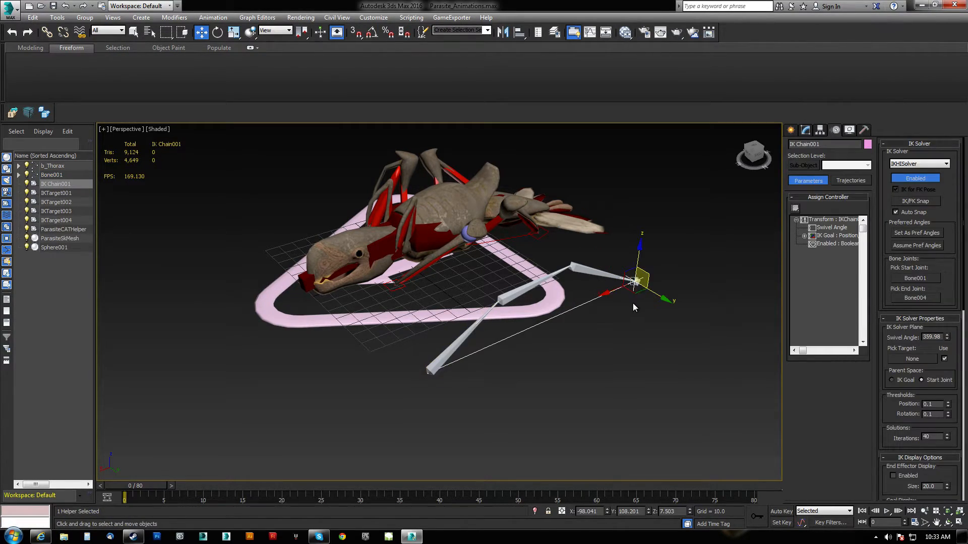
drag(607, 295, 565, 327)
Align the sphere's position and orientation to the pivot of Bone003 in the test chain.
click(467, 235)
key(alt+a)
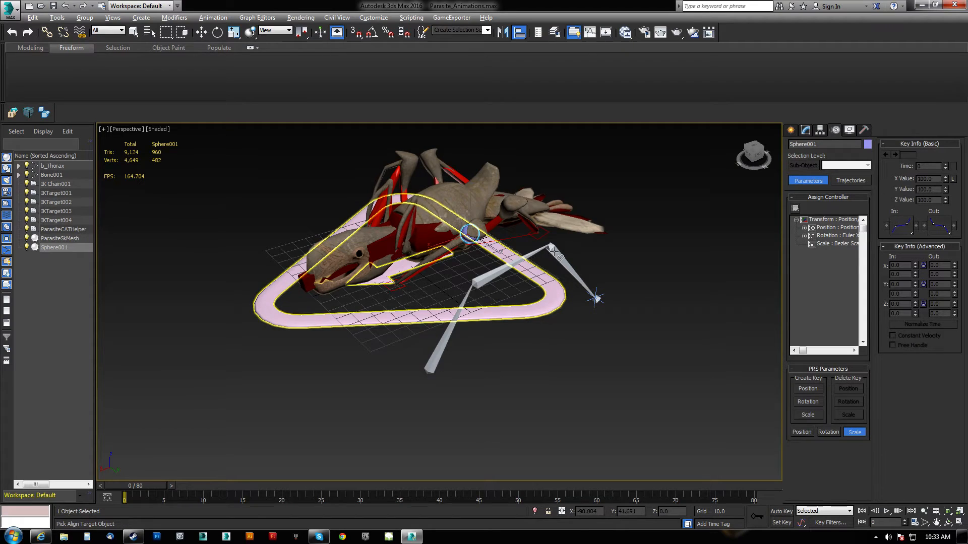
click(557, 258)
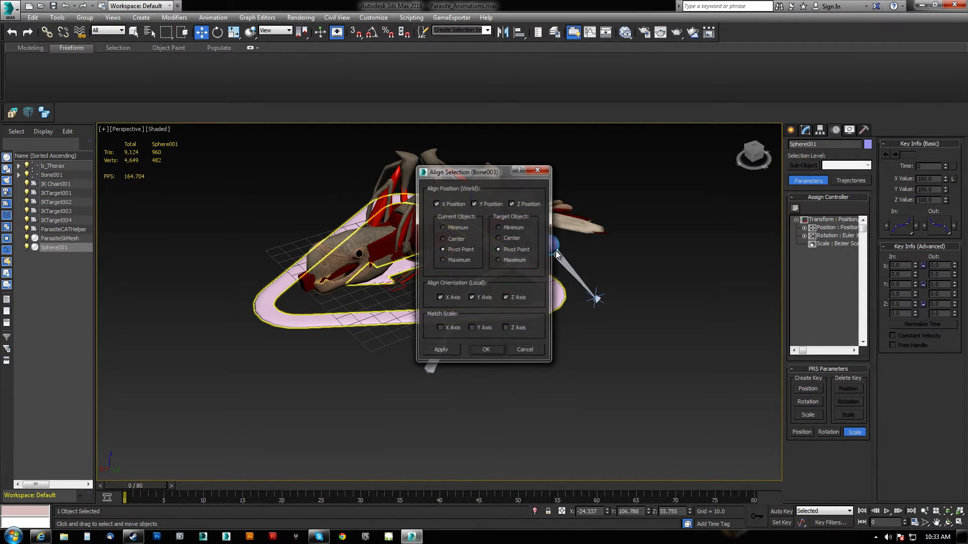
click(487, 350)
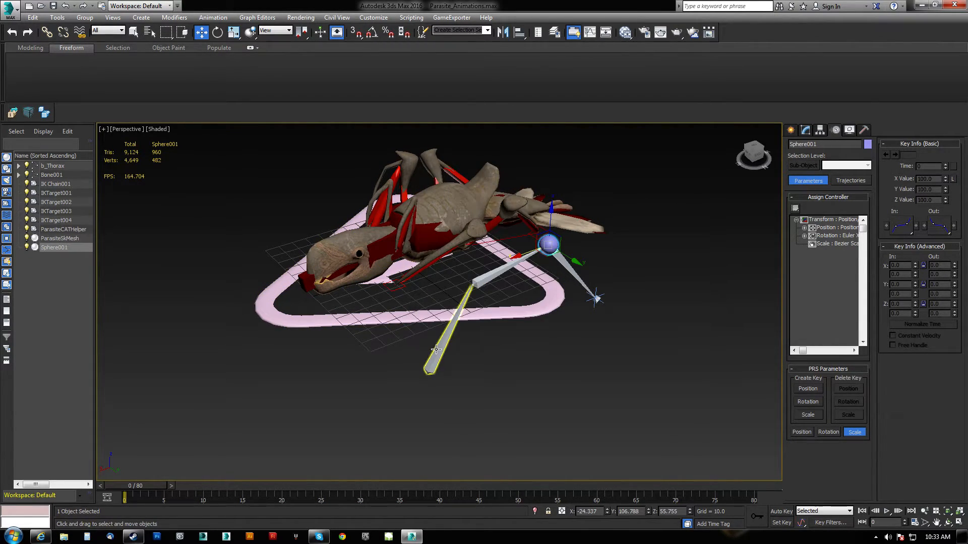
Check the joint settings of Bone001 and the IK solver properties of IK Chain001 for a target option.
click(461, 305)
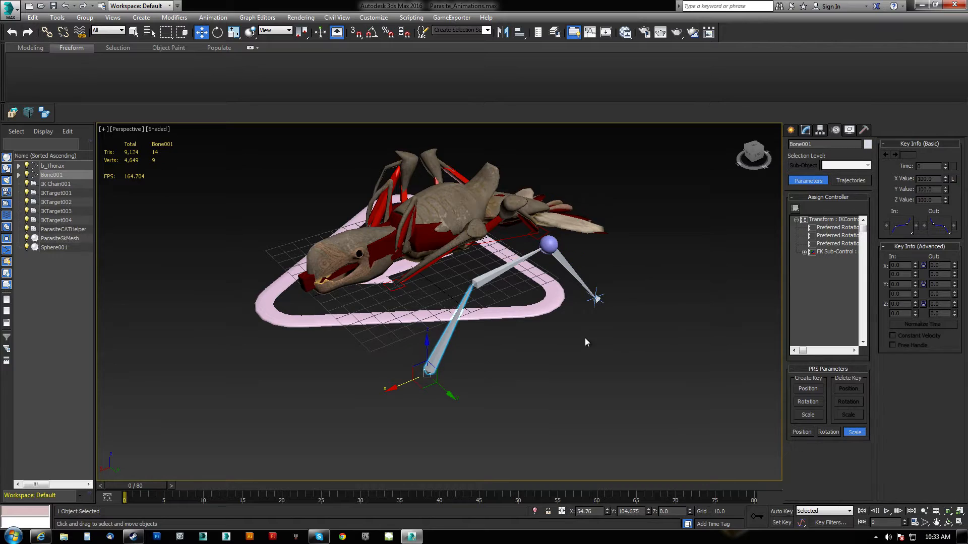
click(819, 131)
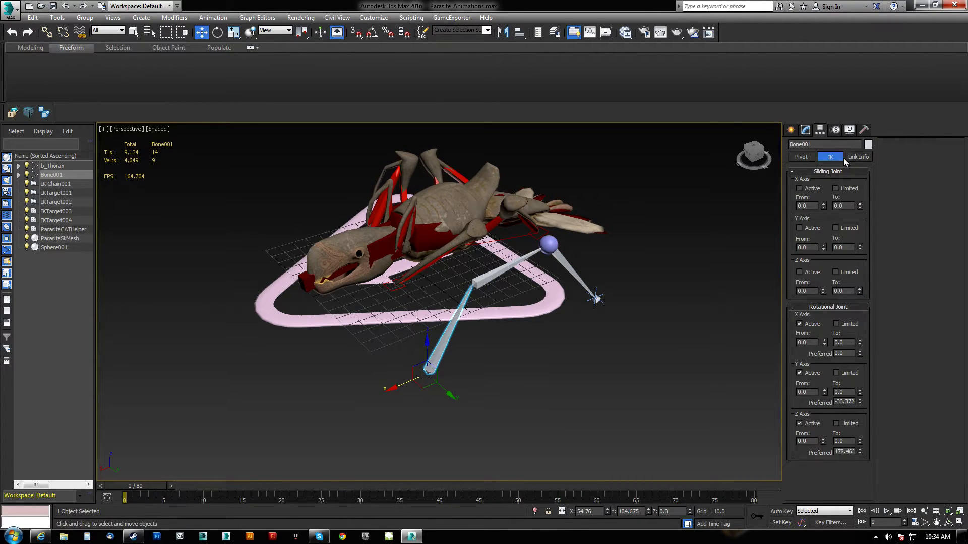
click(597, 297)
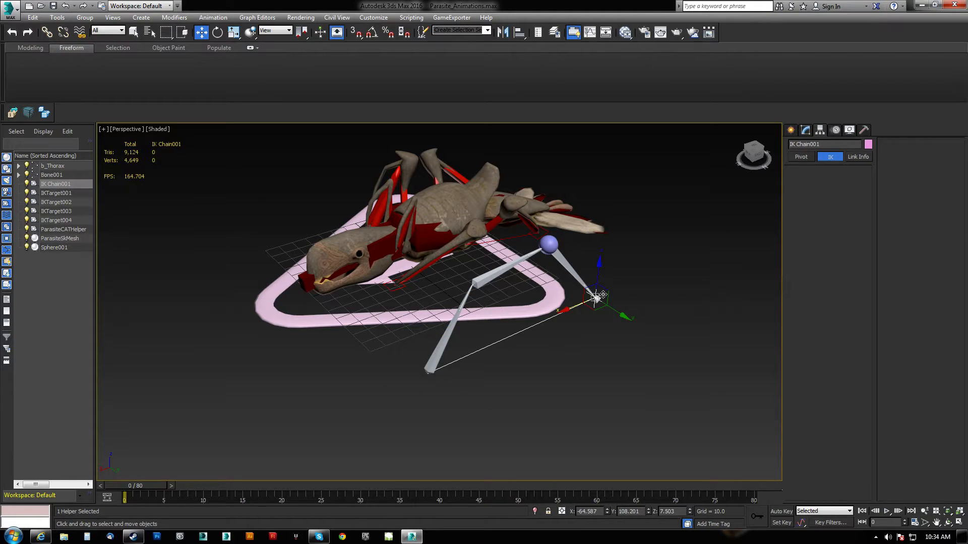
click(834, 131)
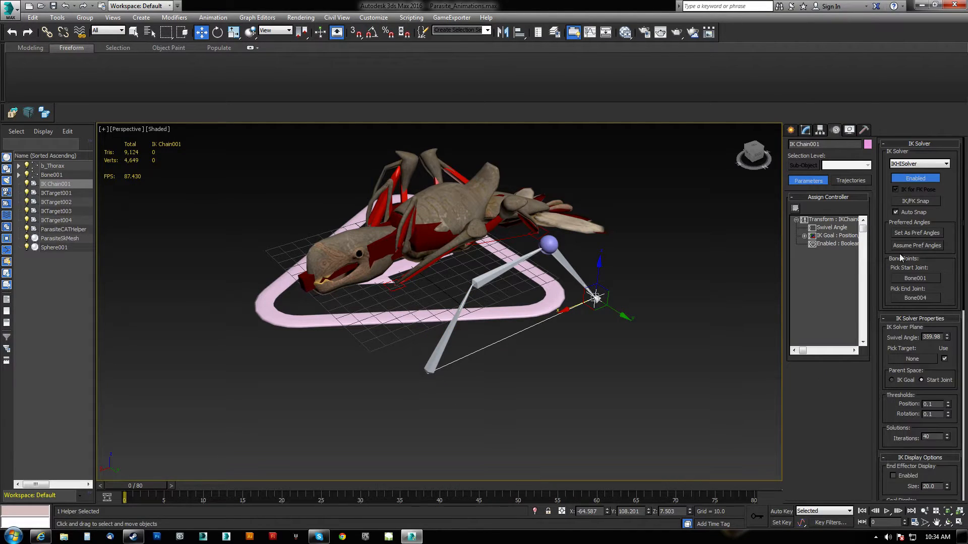
drag(942, 301, 948, 182)
scroll(925, 215, up, 4)
Assign the sphere as the solver plane target of IK Chain001, and move the sphere outward to about Y 146 as a test.
drag(887, 434, 868, 424)
click(917, 358)
click(549, 244)
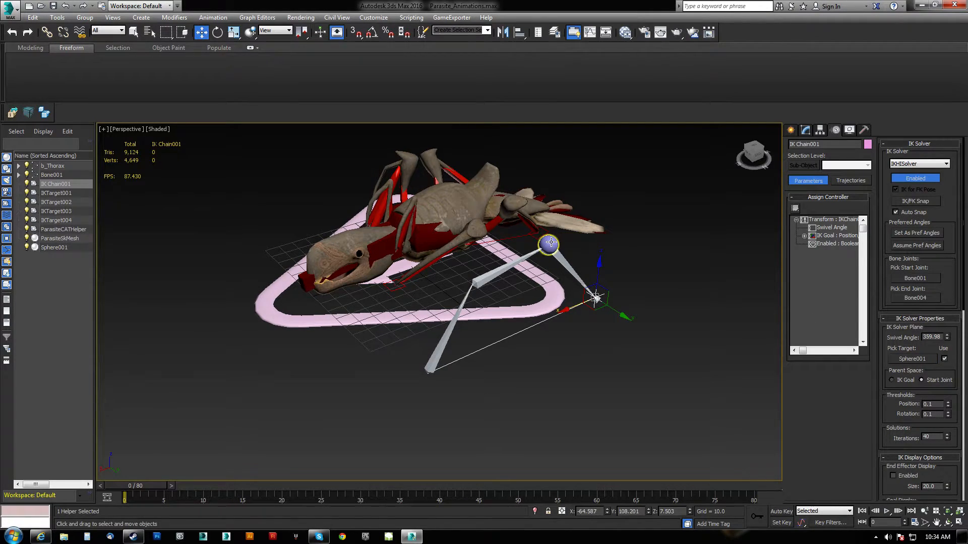
click(550, 244)
drag(565, 256, 614, 314)
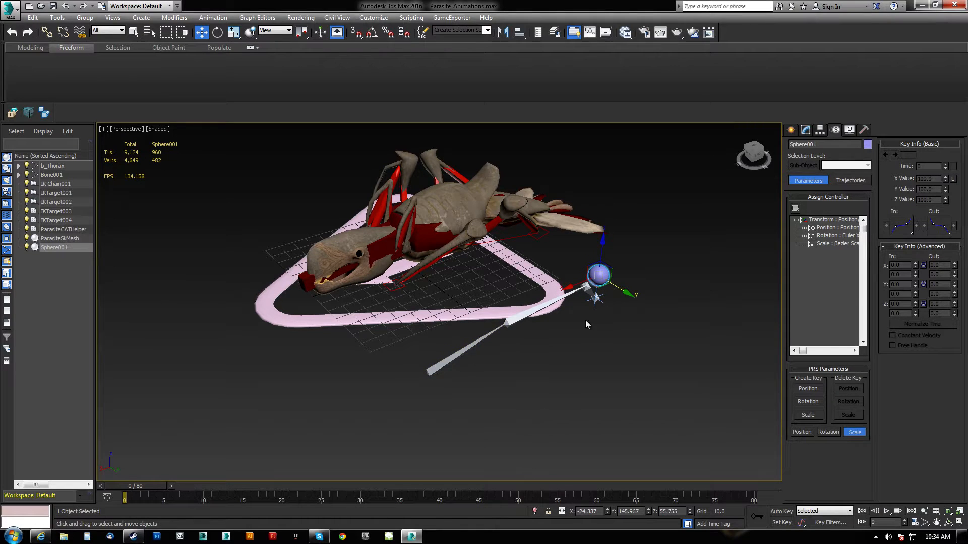
Delete the whole test bone chain and its leftover IK goal.
click(474, 343)
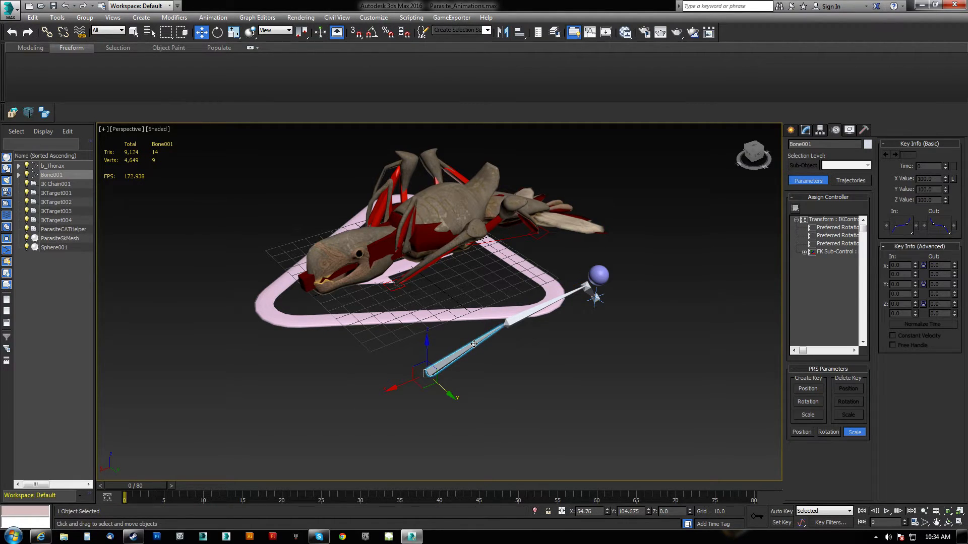
double_click(474, 344)
key(Delete)
click(594, 296)
key(Delete)
Align the sphere back to the knee pivot of the creature's front left leg.
click(593, 275)
alt+middle_drag(383, 252, 477, 279)
key(alt+a)
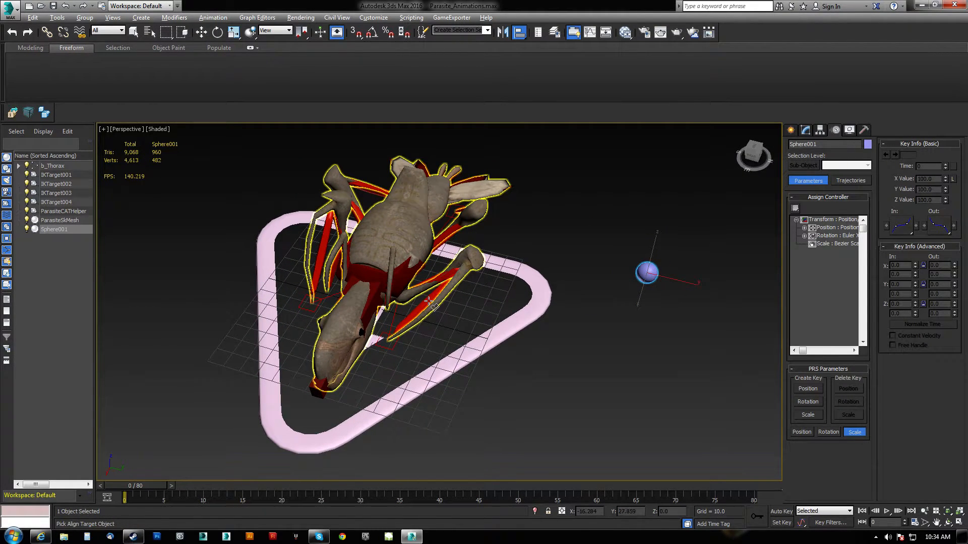
click(428, 301)
click(494, 350)
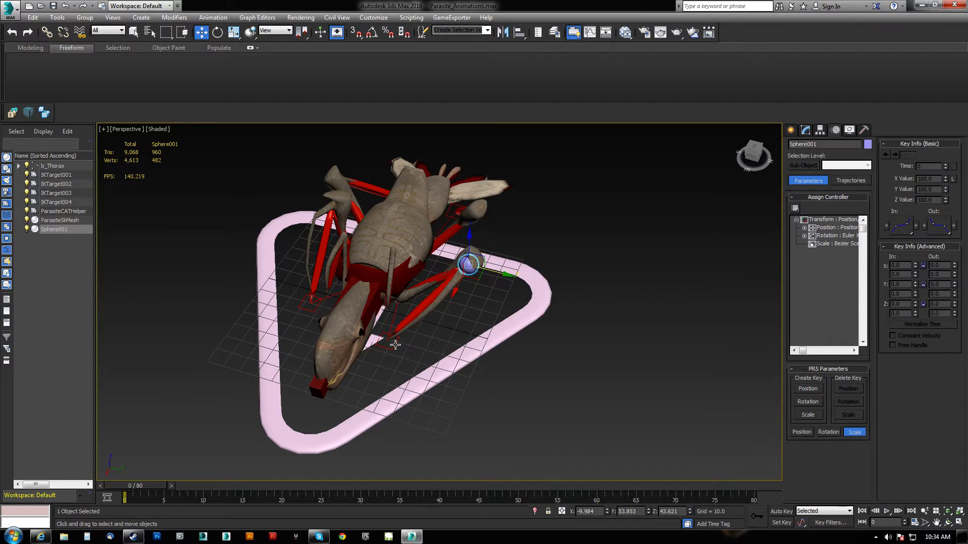
Examine the limb animation and layer settings of IKTarget001 for a knee target, and try out its Retargeting value.
click(395, 345)
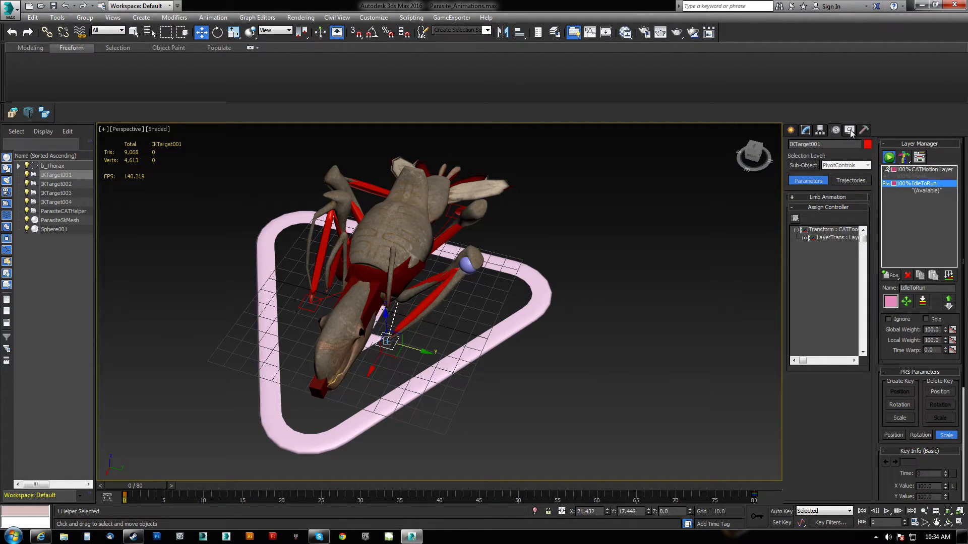
drag(884, 482, 889, 417)
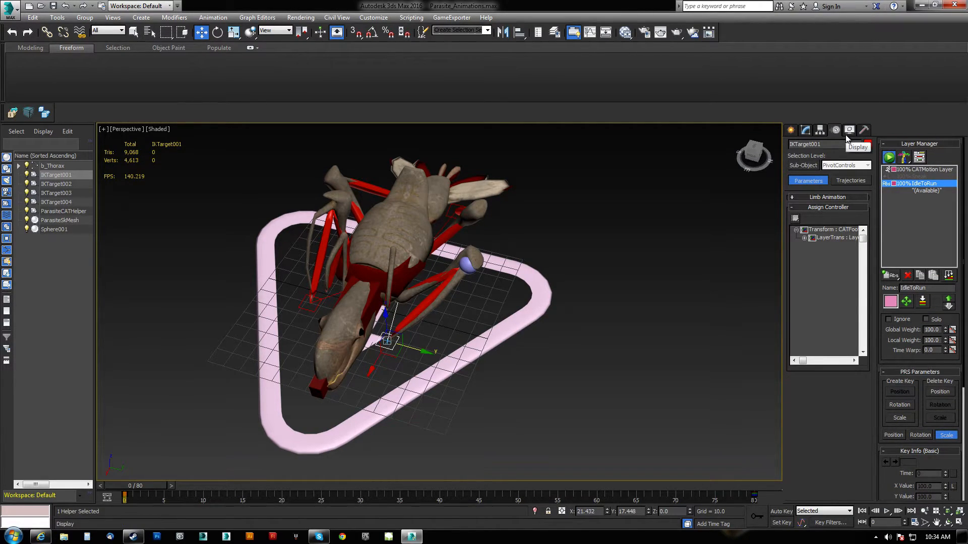
click(827, 197)
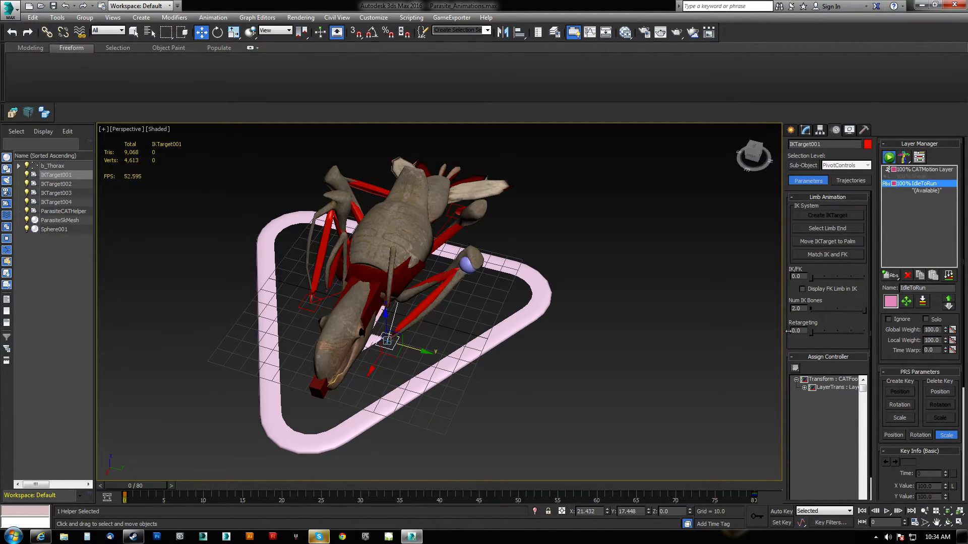
drag(811, 331, 864, 332)
drag(799, 332, 794, 332)
drag(893, 486, 883, 323)
scroll(882, 283, up, 5)
Check the hierarchy IK, auto termination, pivot and display settings of IKTarget001 for a knee control.
click(820, 130)
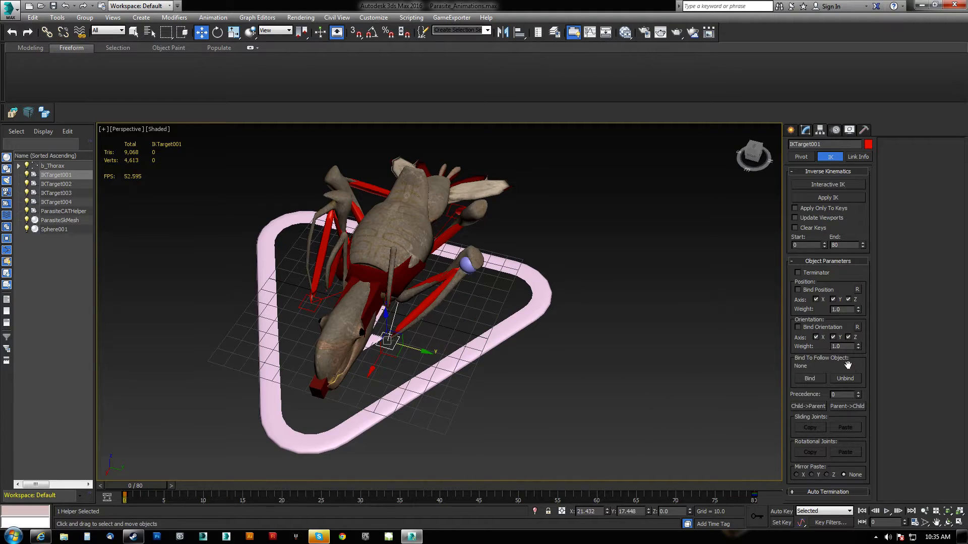
click(819, 492)
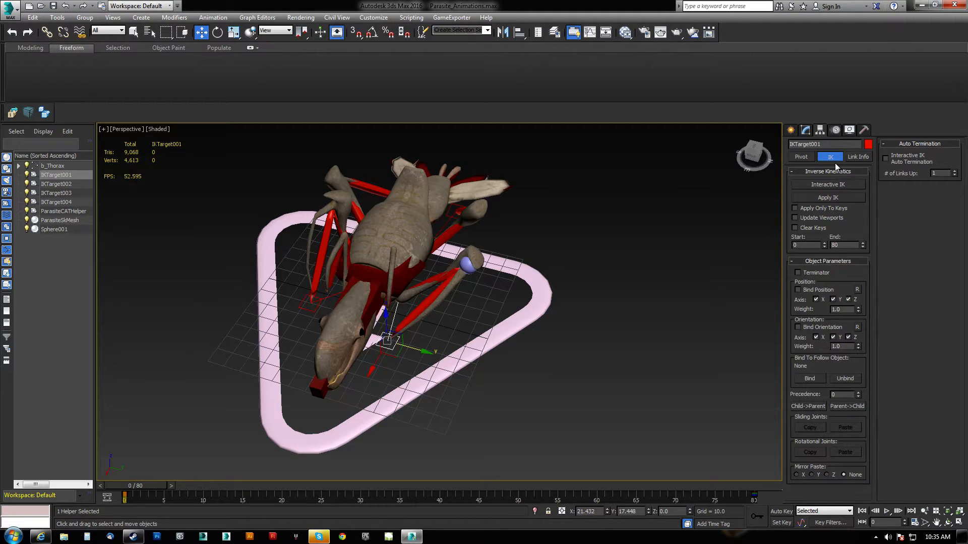
click(801, 156)
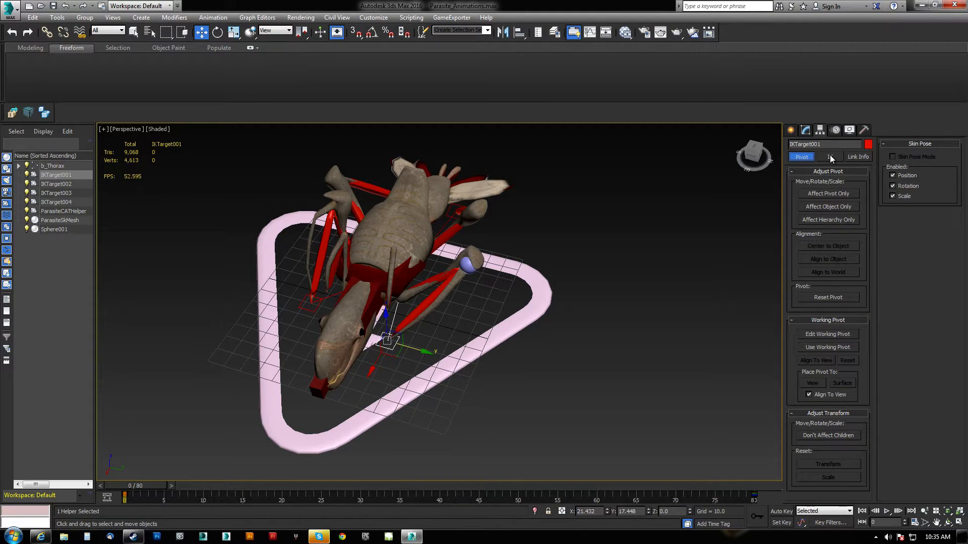
click(850, 130)
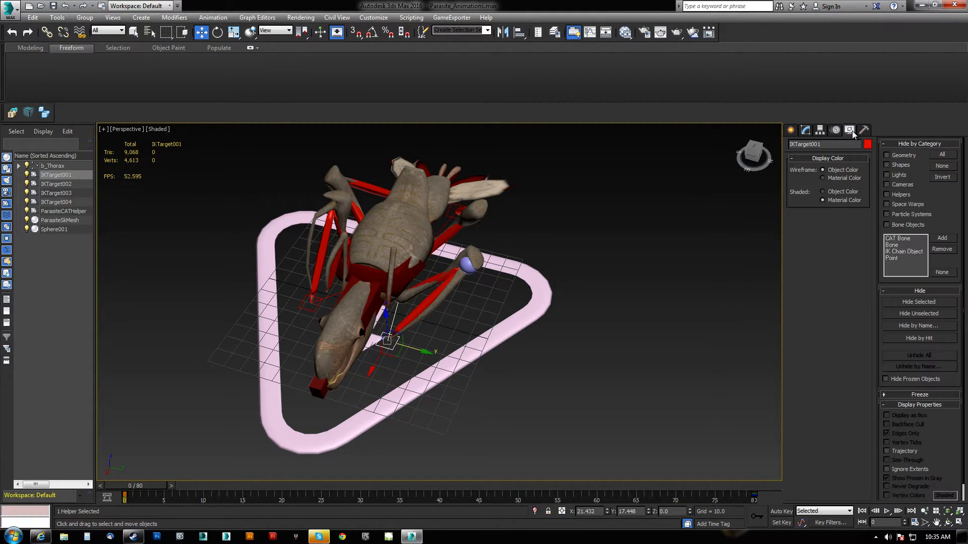
Create the layer transform gizmo for the IdleToRun layer.
click(838, 130)
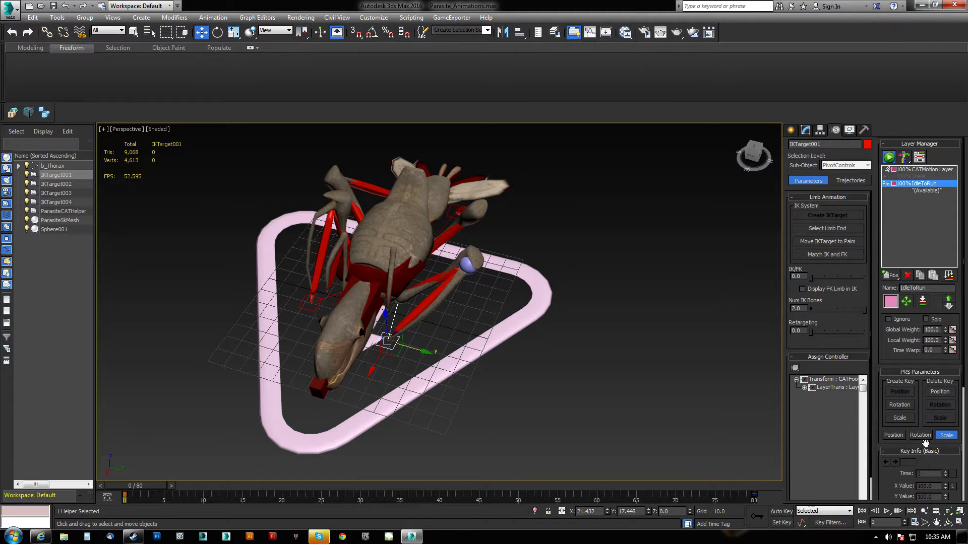
drag(886, 474, 871, 419)
click(907, 302)
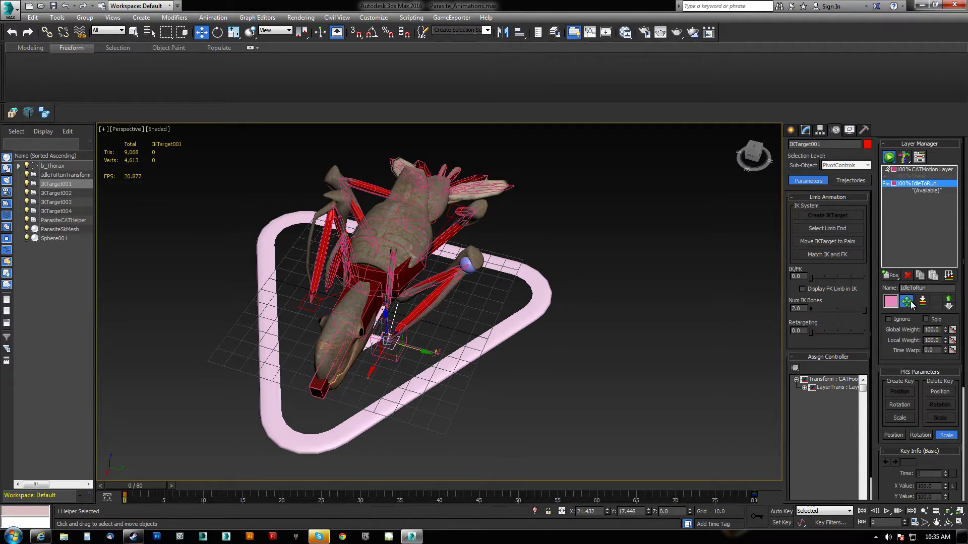
Remove the IdleToRun layer's transform gizmo and check the trajectory settings of IKTarget001 for a knee control.
click(912, 302)
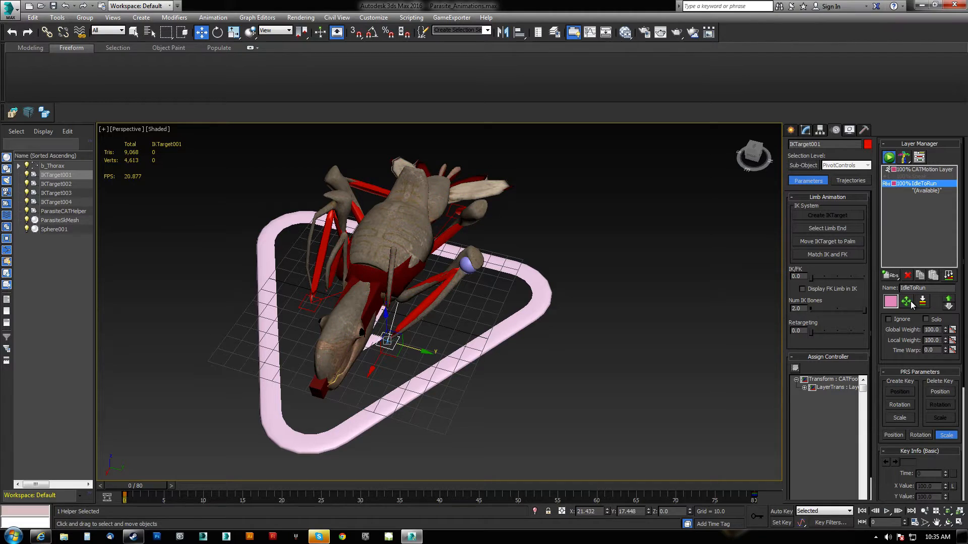
drag(886, 357, 879, 387)
click(846, 181)
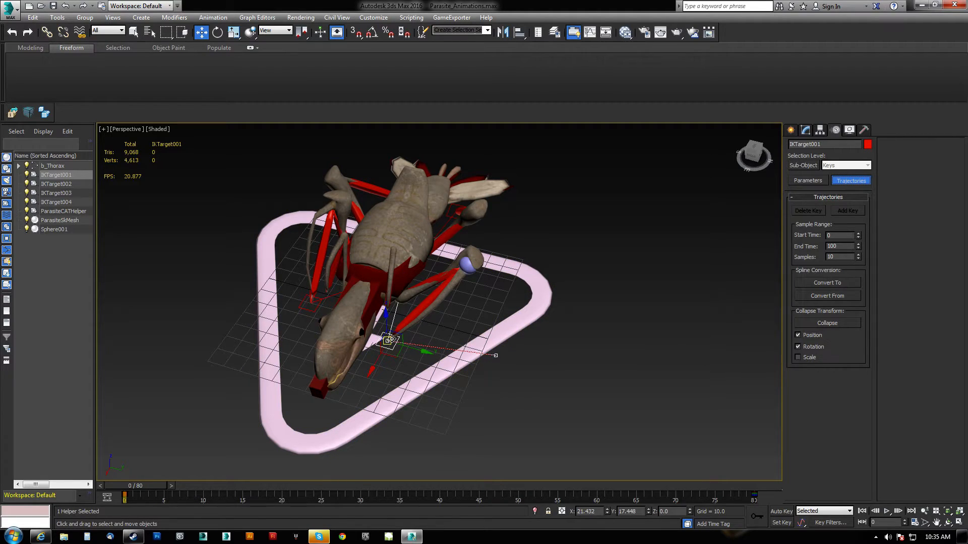
drag(143, 484, 108, 487)
key(w)
click(808, 181)
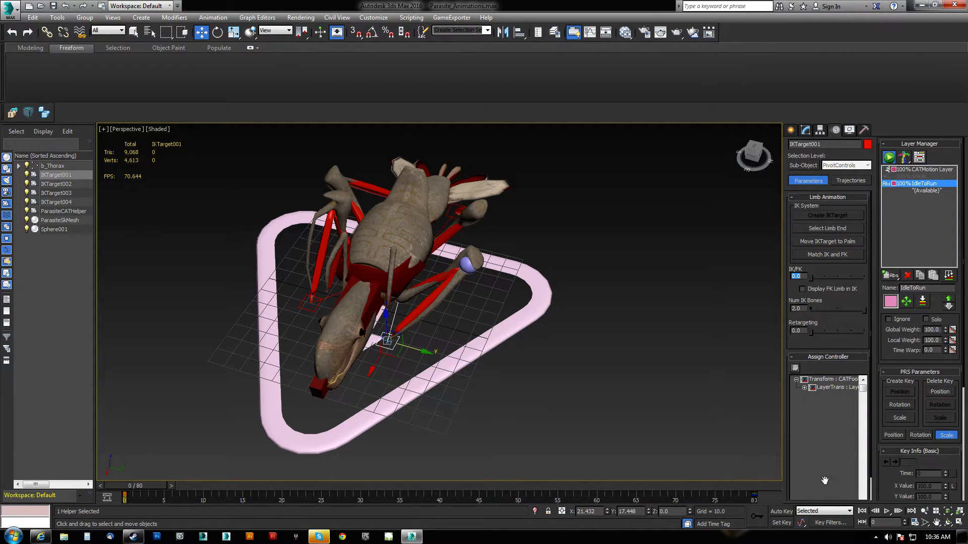
click(844, 183)
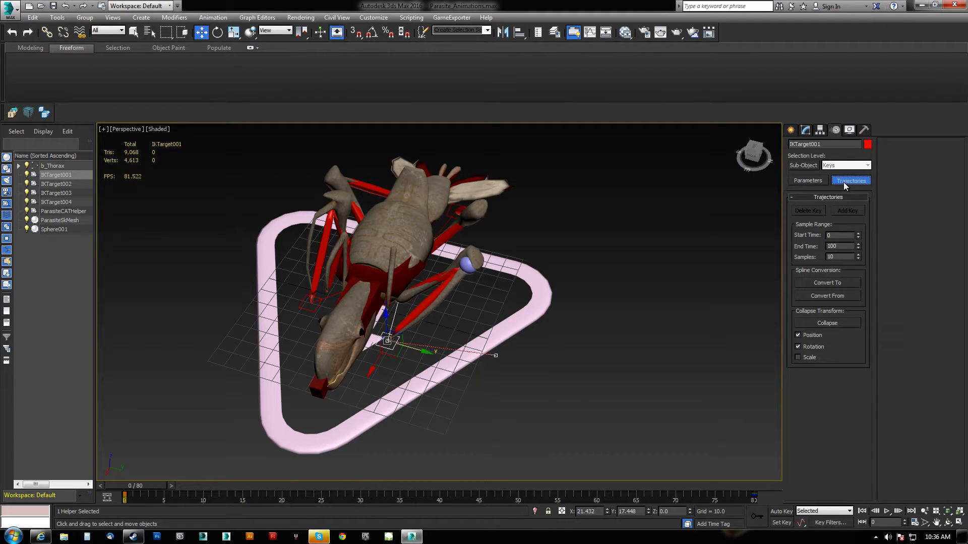
click(812, 181)
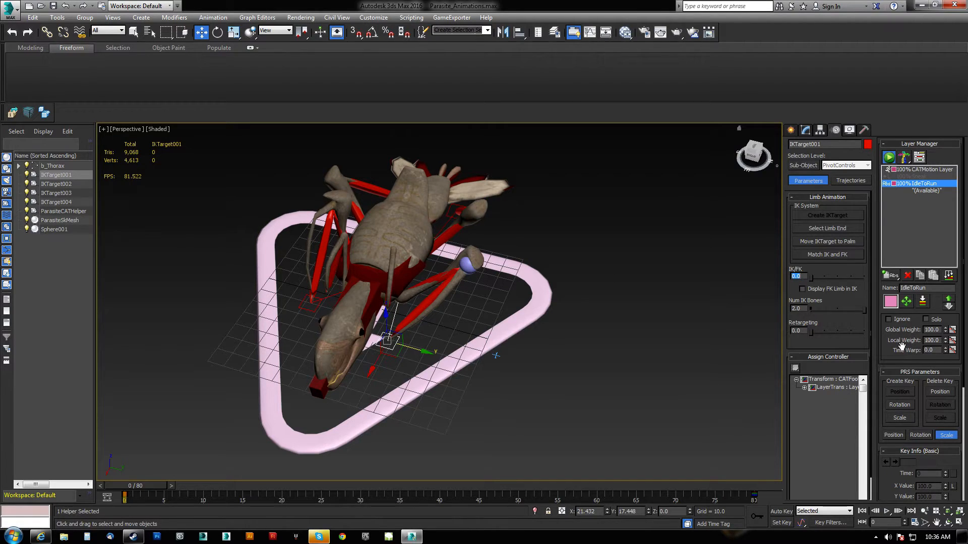
Undo the recent changes back to before the test bone chain was deleted and the sphere was aligned to the leg.
middle_drag(555, 307, 552, 286)
key(ctrl+z)
key(ctrl+z)
key(ctrl+z)
key(ctrl+z)
key(ctrl+z)
key(ctrl+z)
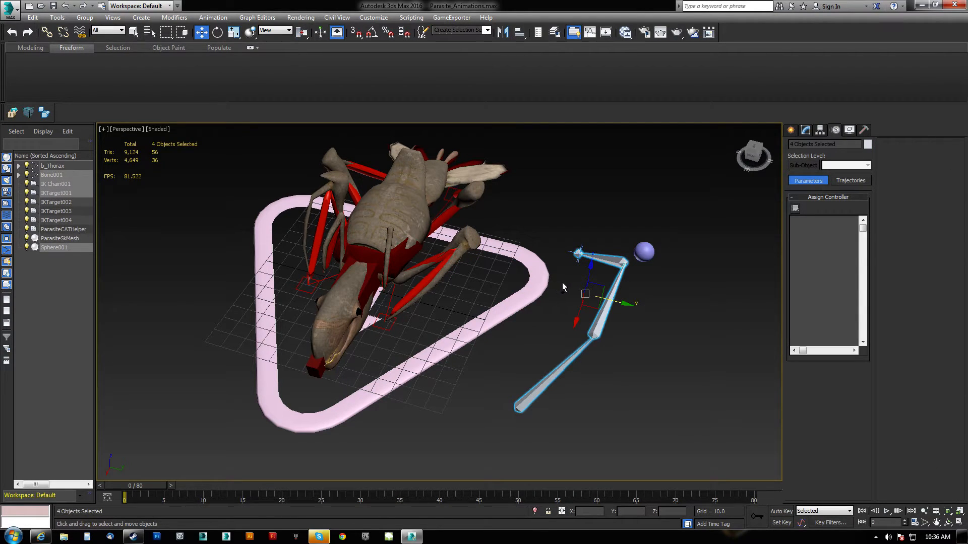
key(ctrl+z)
Compare IK Chain001's solver target settings with the limb and hierarchy IK settings of b_LLeg2A and Bone001.
click(580, 250)
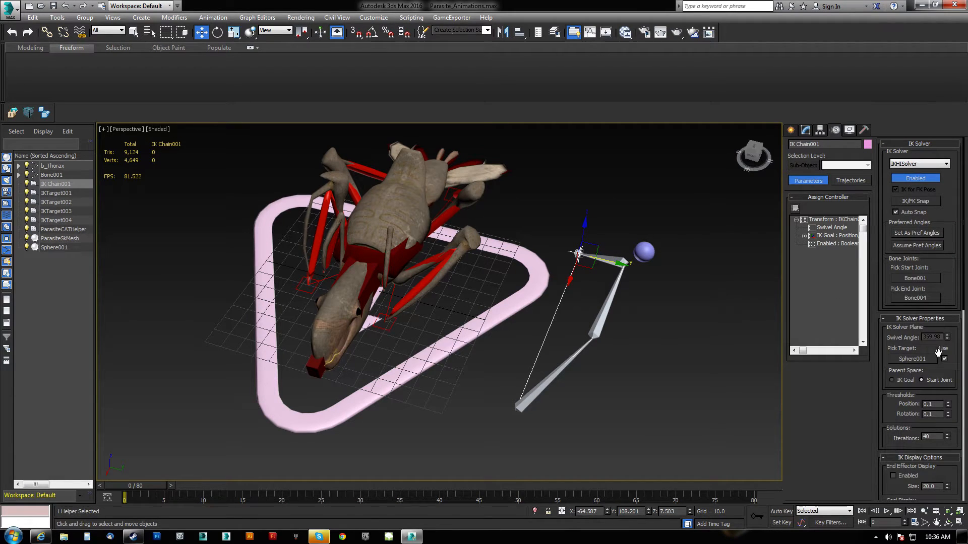
drag(955, 373, 953, 348)
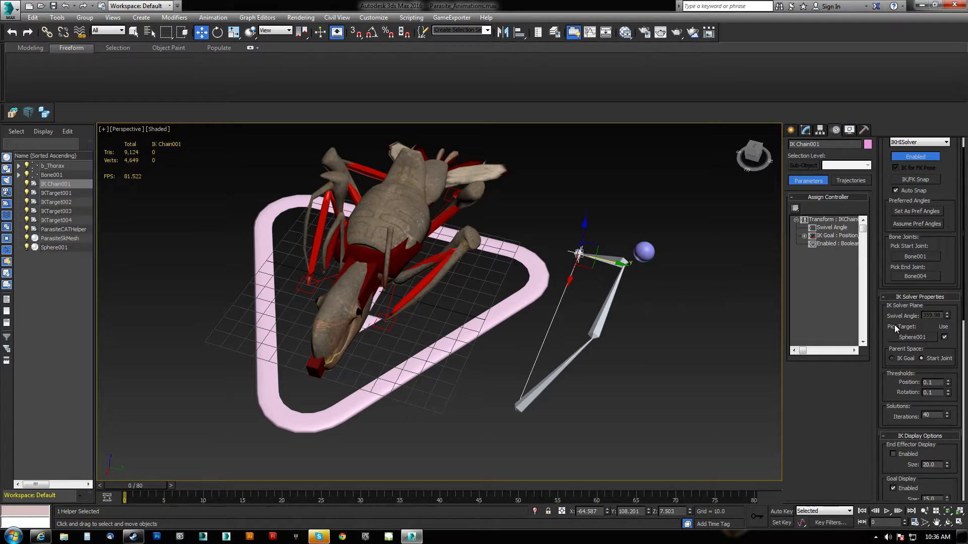
click(432, 258)
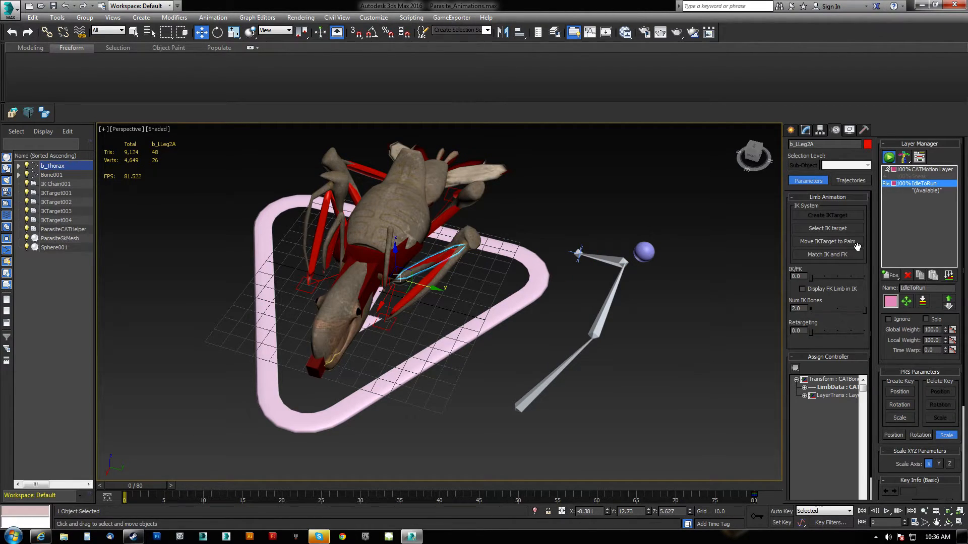
click(820, 131)
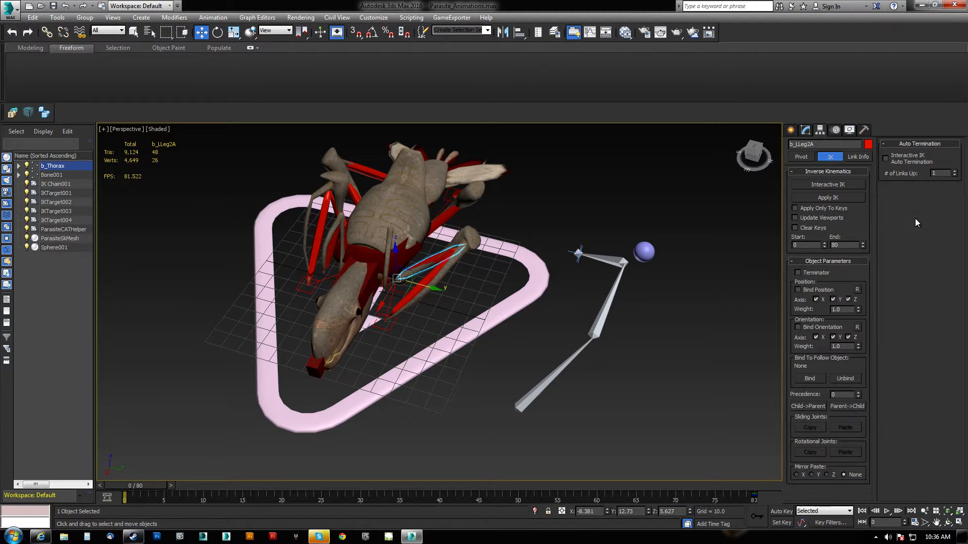
click(556, 371)
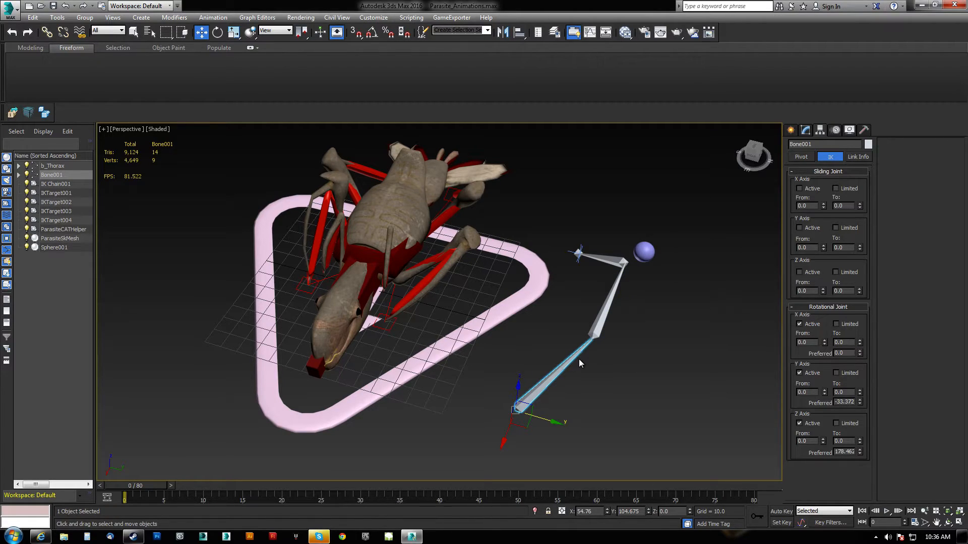
click(578, 254)
click(835, 130)
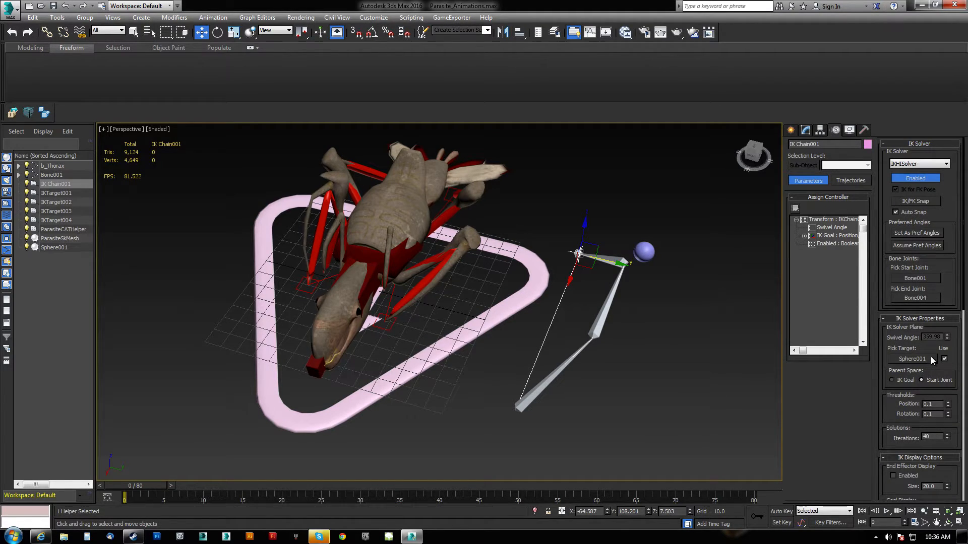
Turn off the swivel target of IK Chain001 and set Bone001's preferred X-axis rotation to 75.0.
click(945, 359)
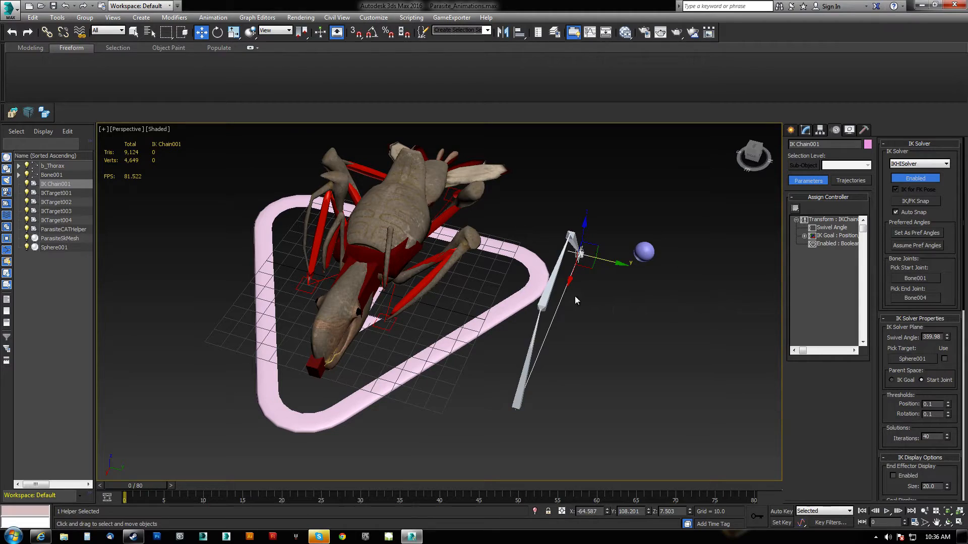
click(533, 341)
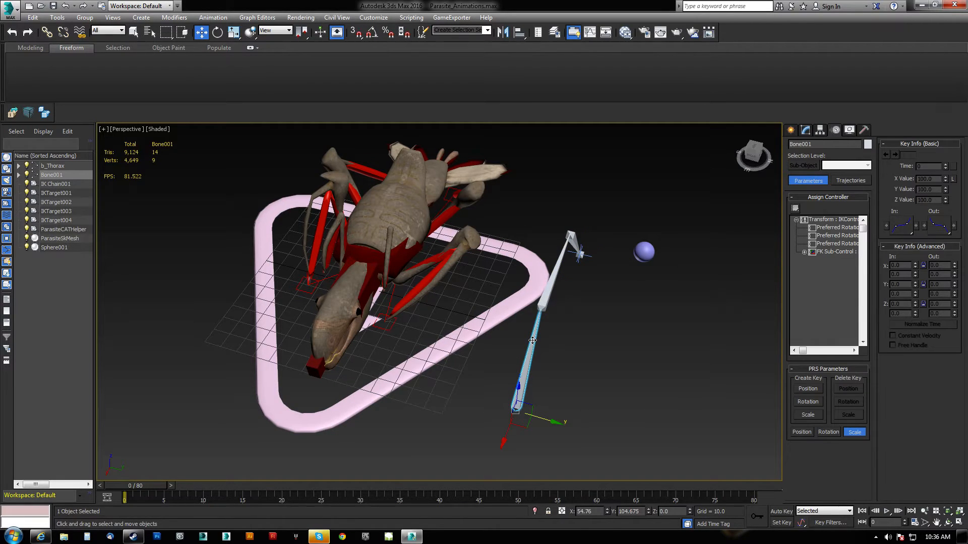
click(819, 130)
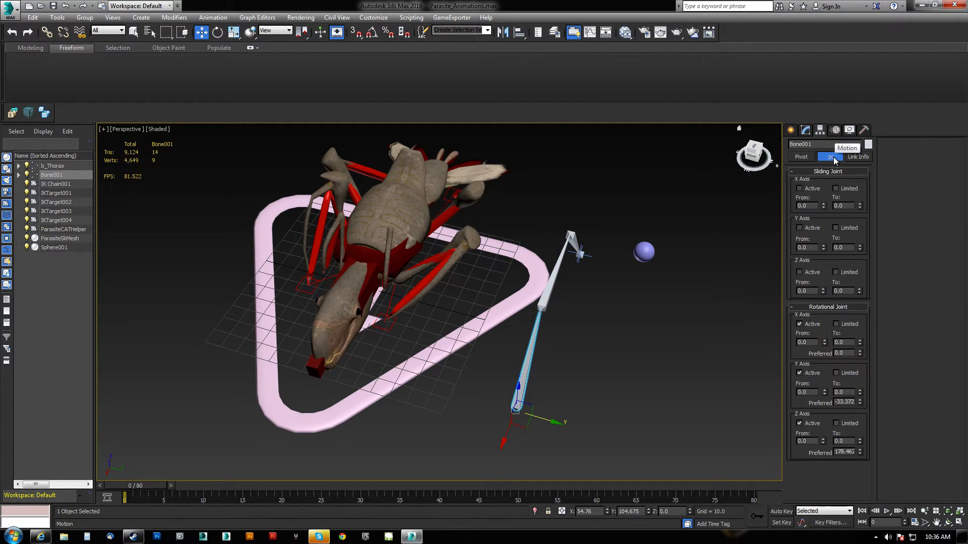
drag(861, 355, 839, 330)
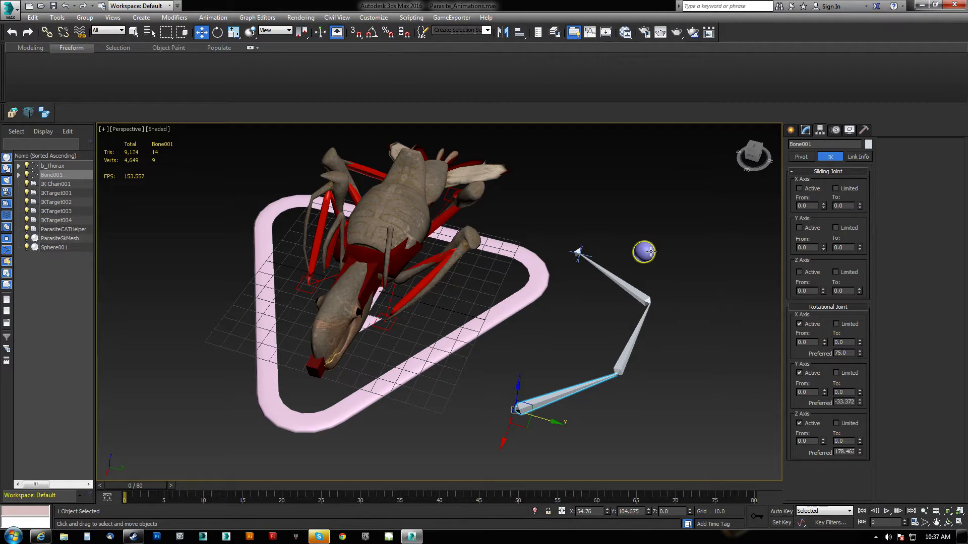
Turn on Bind Orientation for the creature's front left upper leg bone, b_LLeg2A.
click(429, 260)
middle_drag(429, 261, 524, 341)
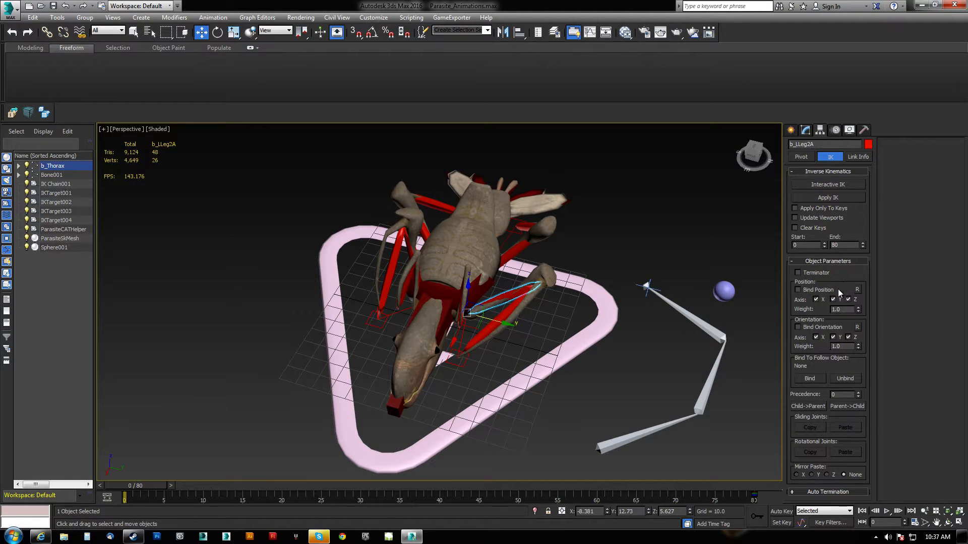
click(798, 327)
Move the sphere around the front left leg to test the binding, leaving it outside the knee at about Y 79, Z 53.
click(728, 291)
drag(744, 285, 531, 200)
drag(531, 201, 567, 196)
key(ctrl+z)
key(ctrl+z)
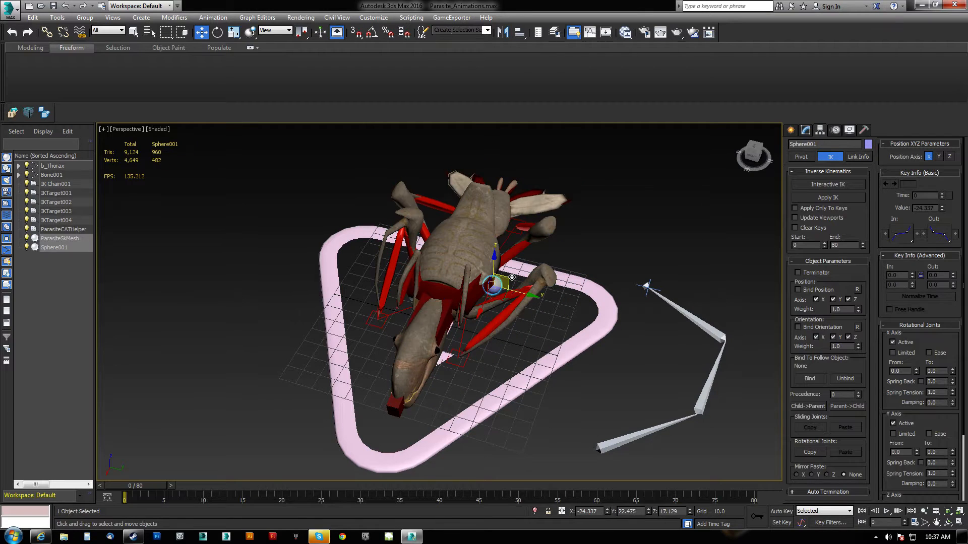
drag(508, 279, 611, 258)
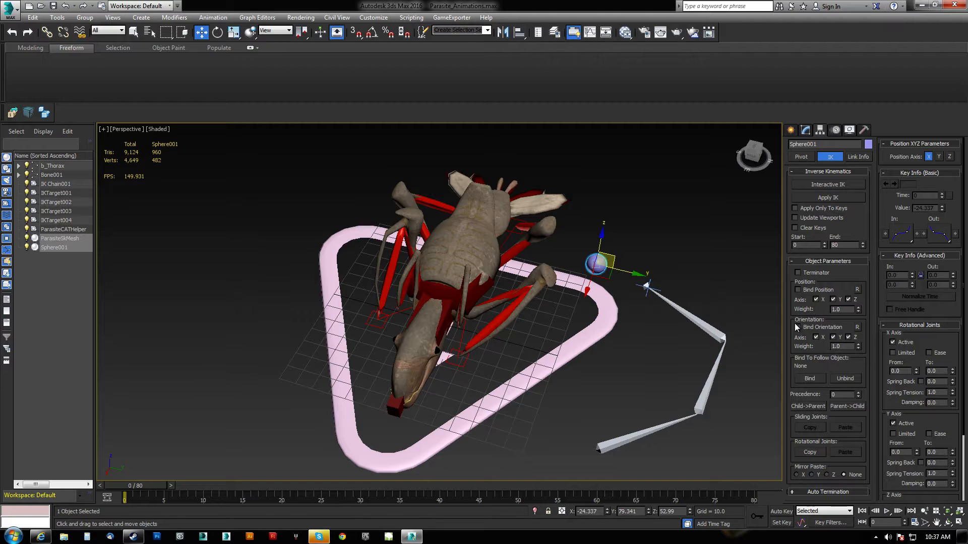
Turn on Bind Orientation for the lower leg bone b_LLeg2B and test it by moving the sphere over the rear left knee.
click(480, 340)
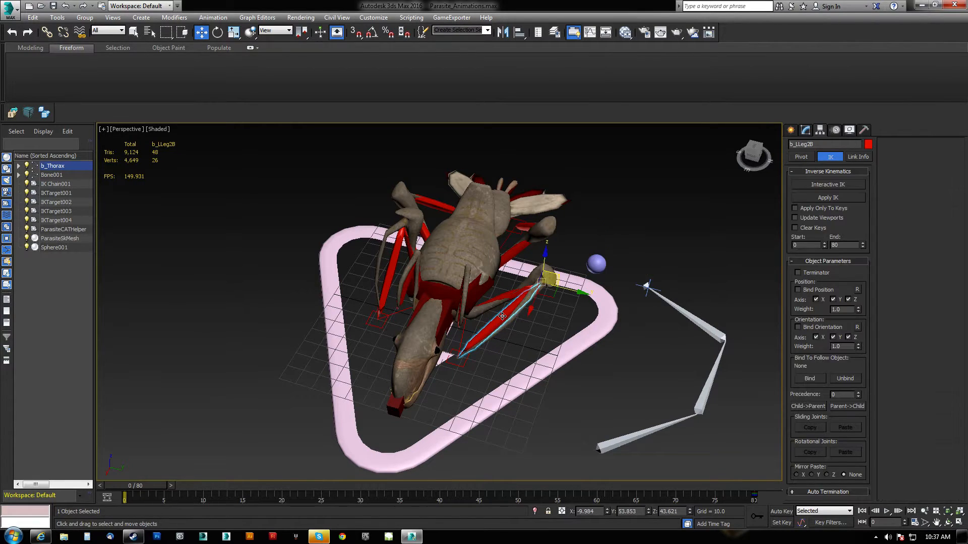
click(464, 359)
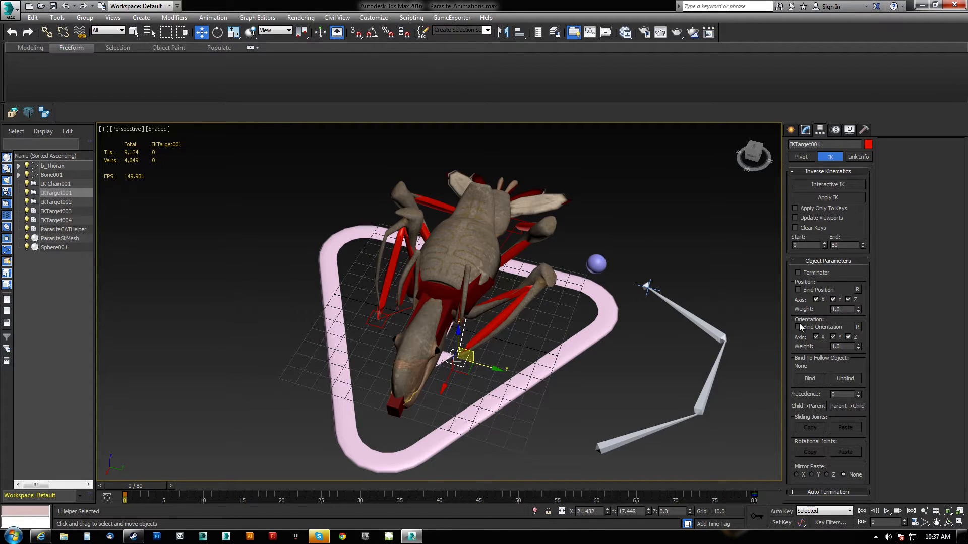
click(514, 305)
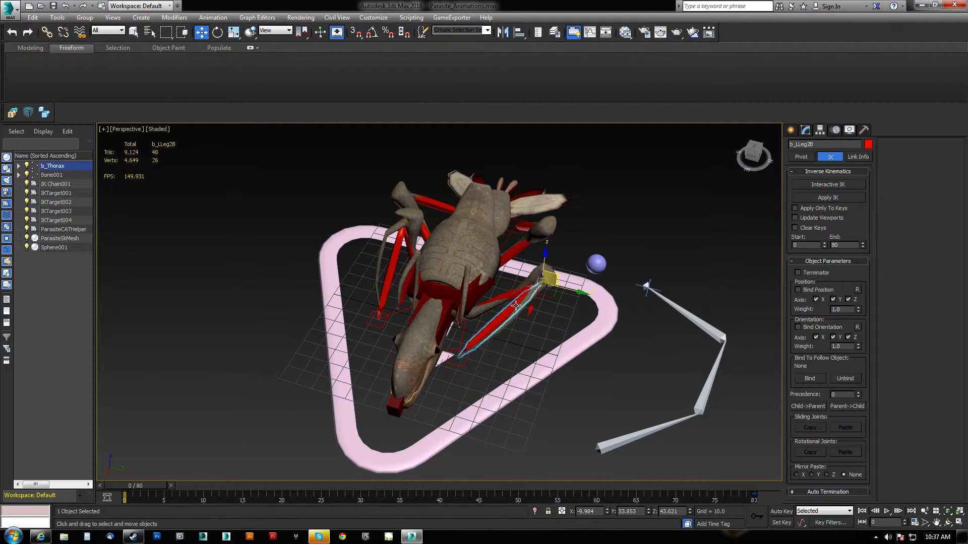
click(801, 328)
click(503, 295)
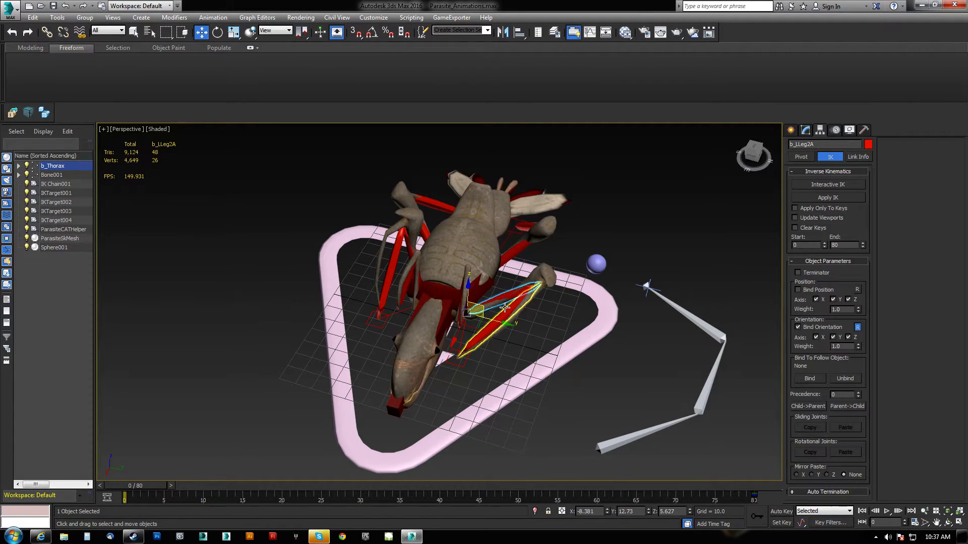
ctrl+click(504, 309)
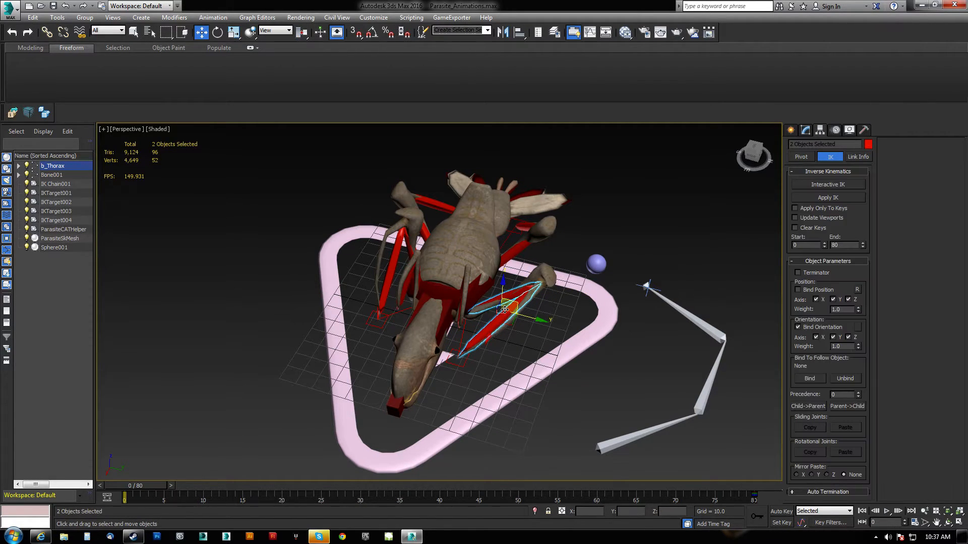
ctrl+click(464, 361)
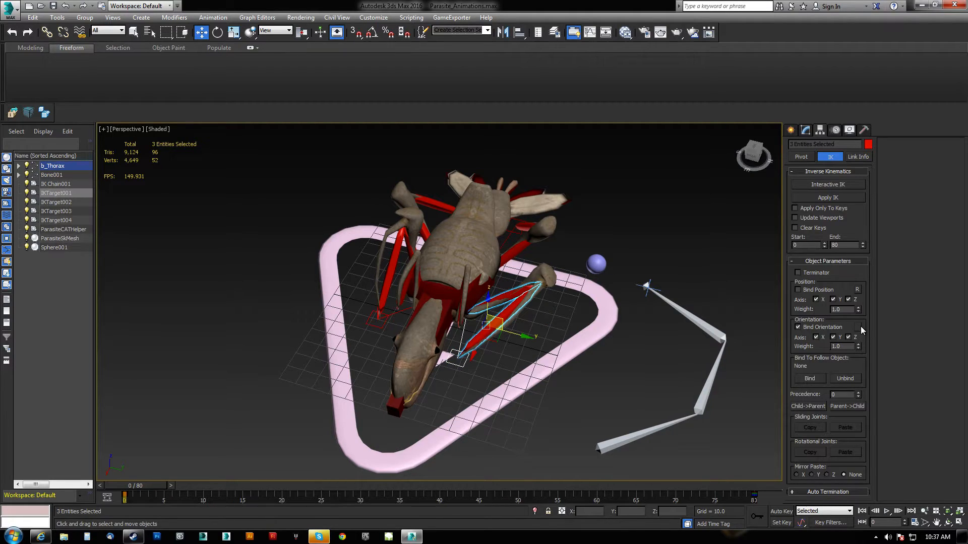
click(598, 263)
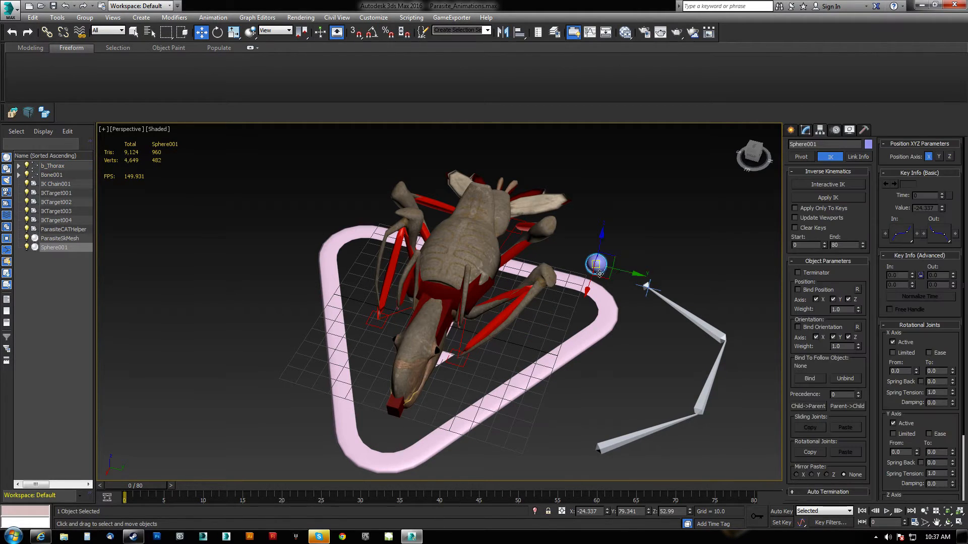
drag(601, 259, 556, 217)
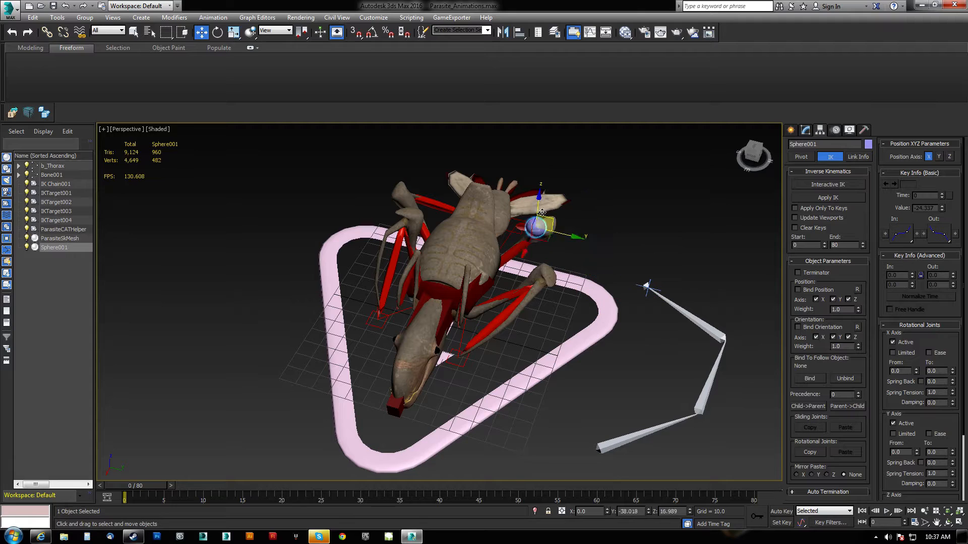
Try to bind the front left leg bones and IKTarget001 to follow the sphere.
click(463, 359)
ctrl+click(509, 293)
ctrl+click(510, 293)
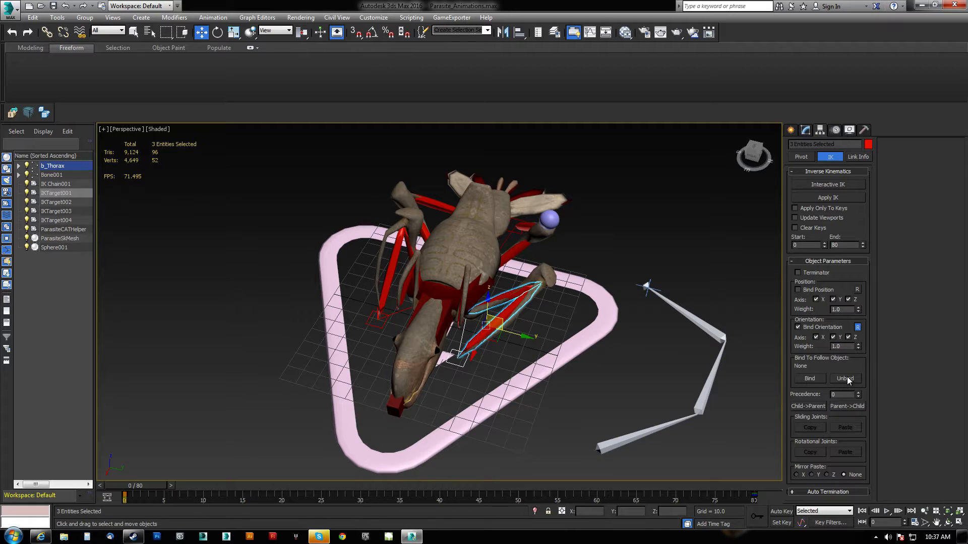
click(808, 379)
click(550, 221)
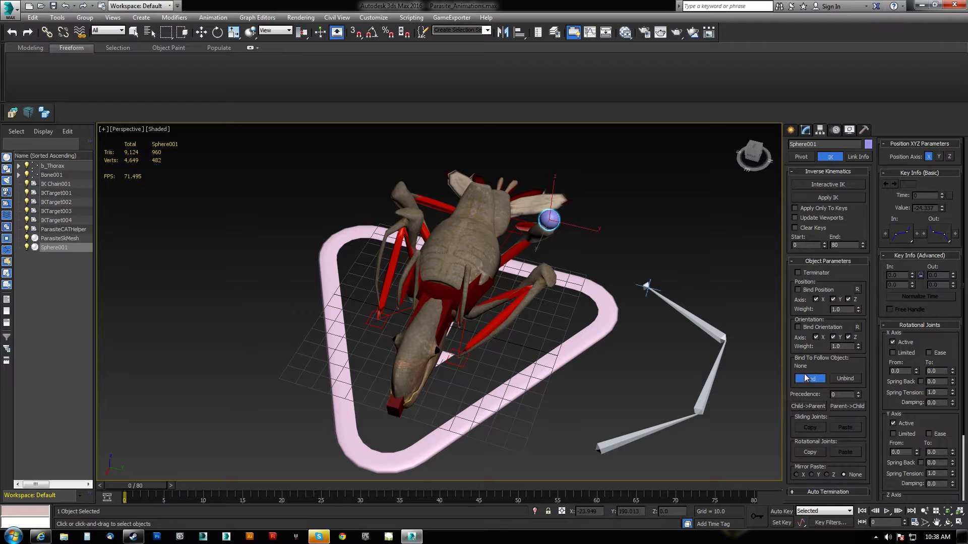
click(504, 305)
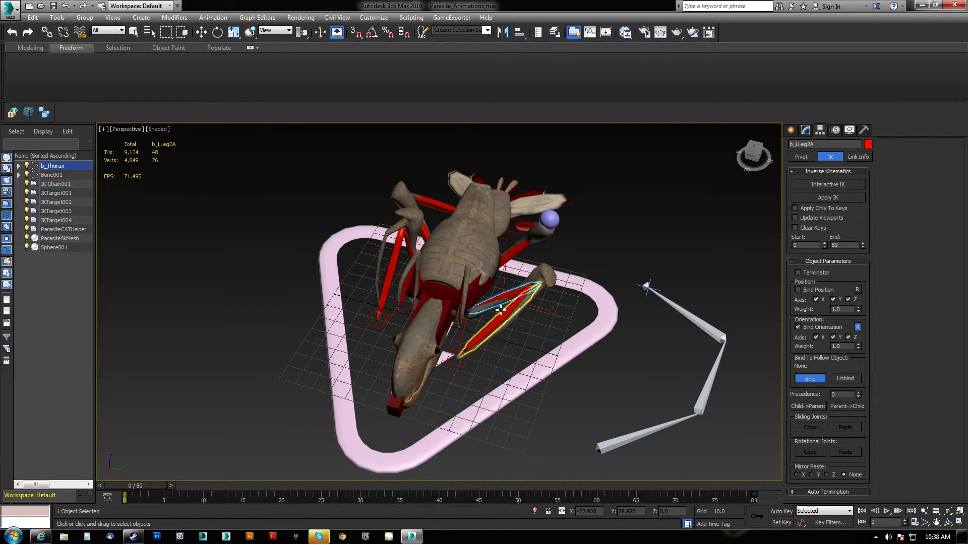
click(820, 378)
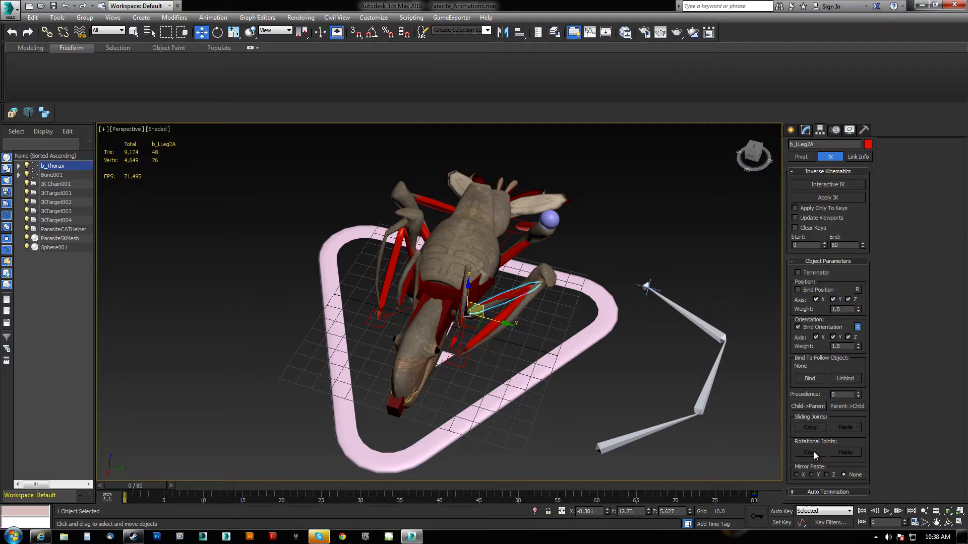
click(821, 492)
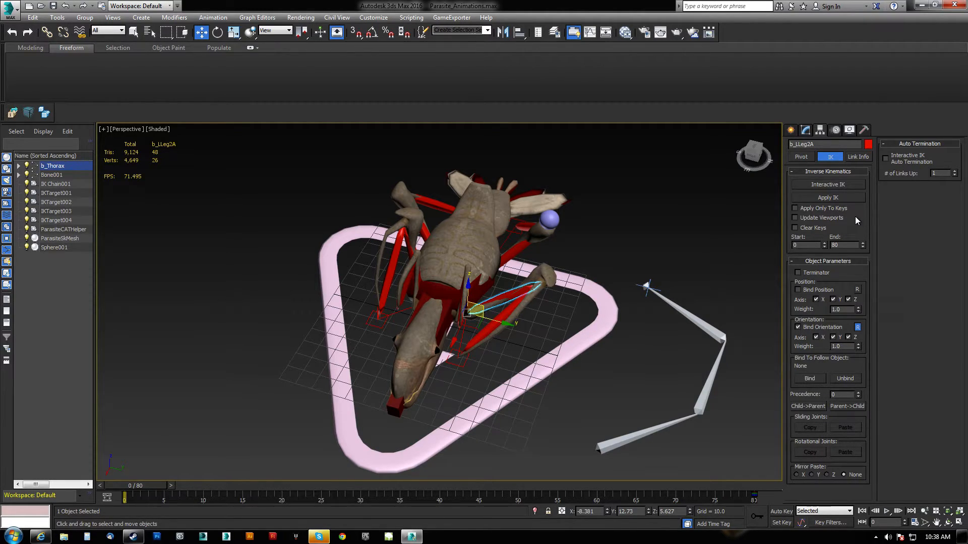
Rotate the front left upper leg bone, b_LLeg2A, to swing its knee in closer to the body.
middle_drag(497, 297, 553, 303)
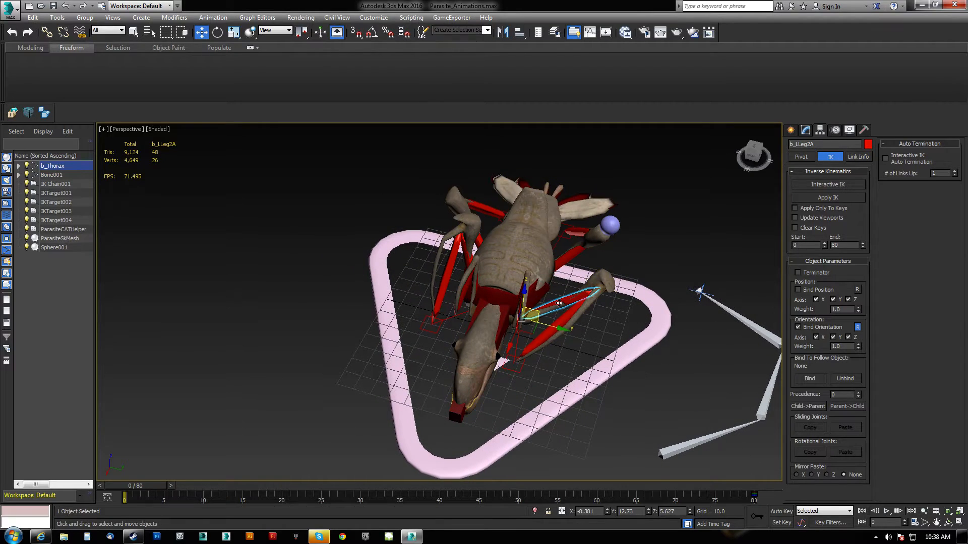
key(e)
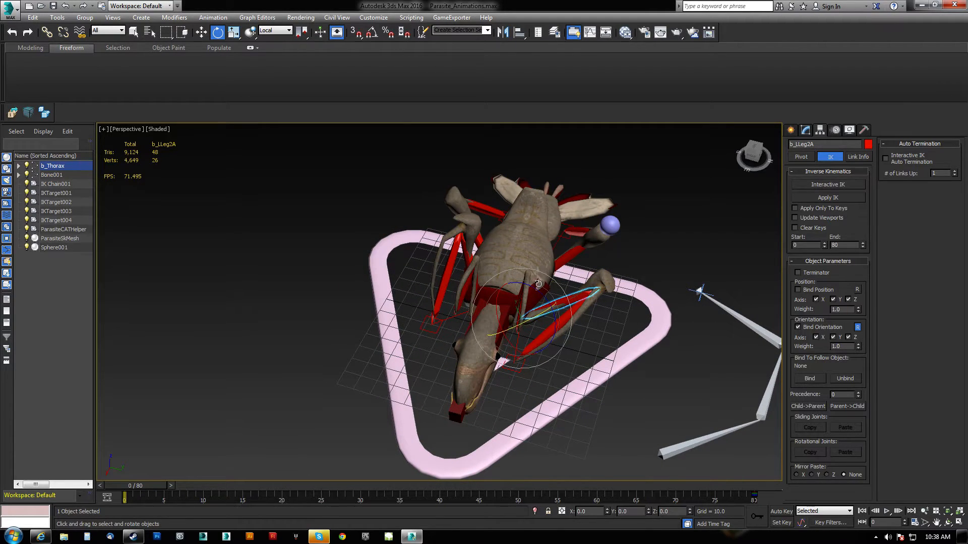
drag(541, 293, 454, 271)
alt+middle_drag(453, 273, 459, 315)
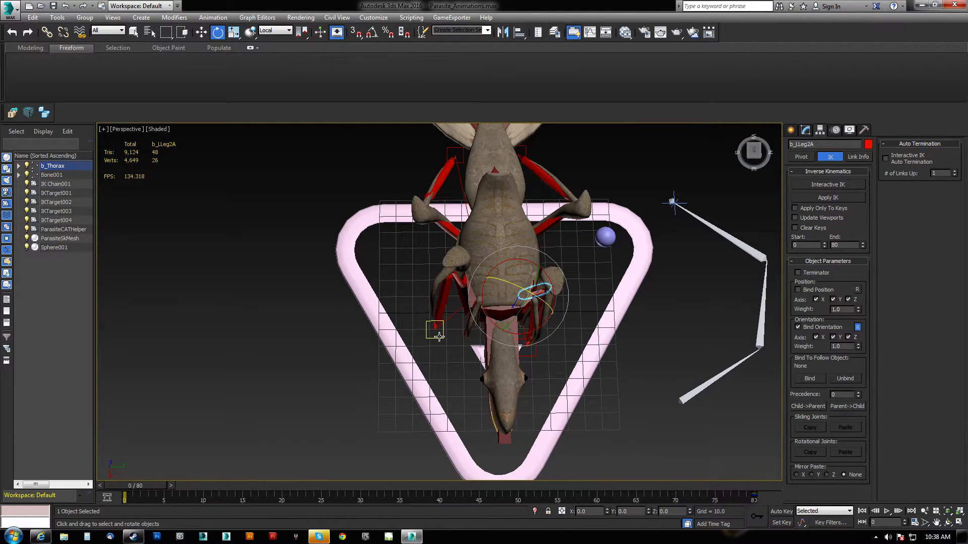
Undo the rotation of the front left upper leg bone and the preceding sphere binding tests.
click(438, 337)
key(w)
key(ctrl+z)
key(ctrl+z)
key(ctrl+z)
key(ctrl+z)
key(ctrl+z)
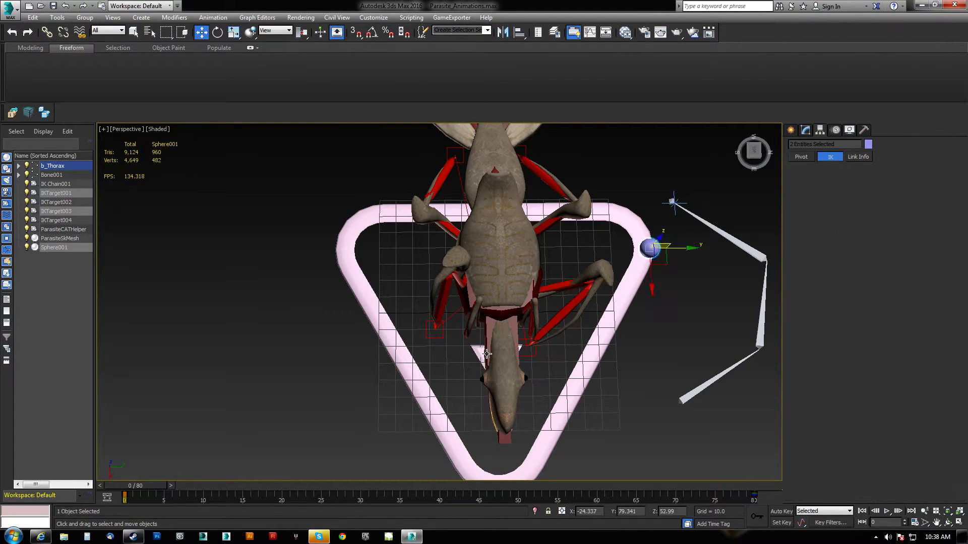
key(ctrl+z)
key(ctrl+z)
middle_drag(586, 343, 545, 349)
Check the scene undo levels in the general preference settings.
click(377, 18)
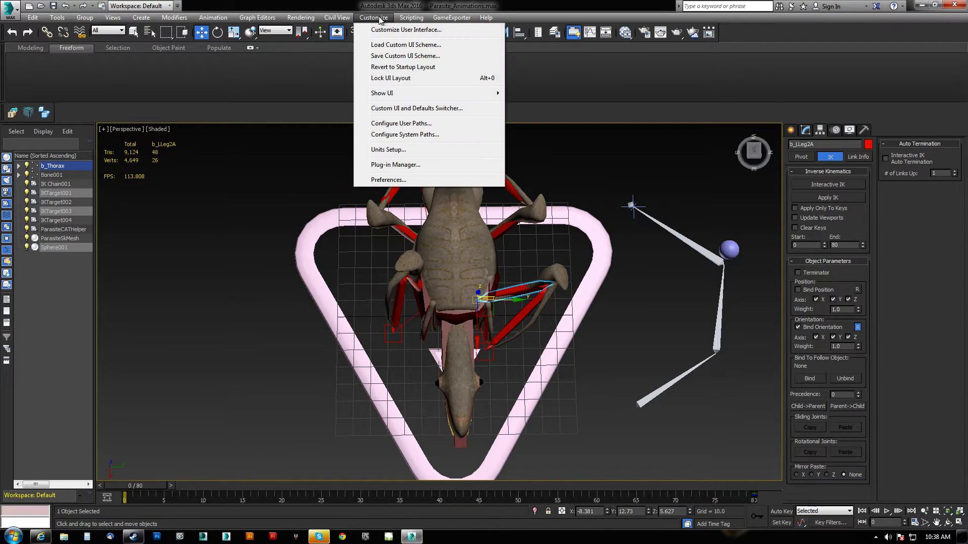
click(404, 179)
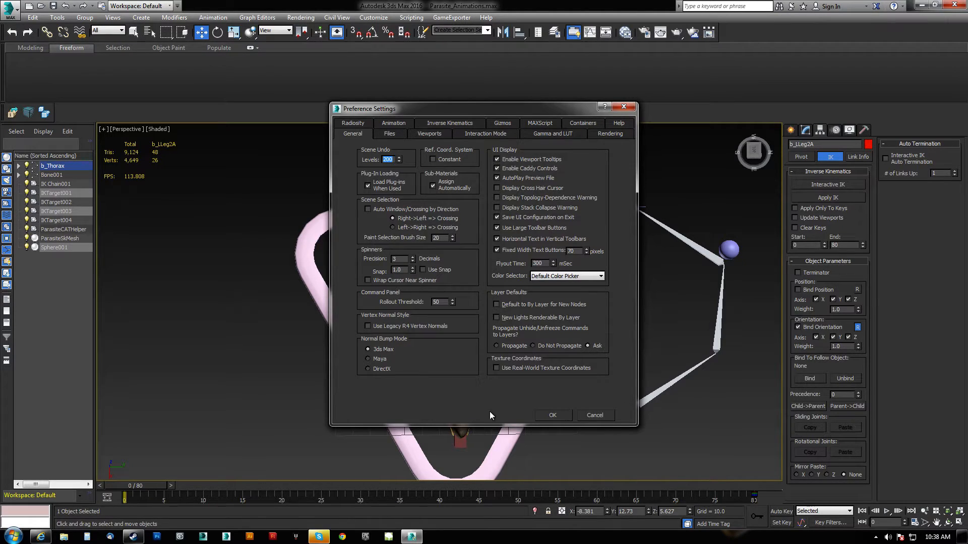
click(552, 415)
Reload the saved Parasite_Animations scene and discard the binding test changes.
alt+middle_drag(539, 252, 537, 224)
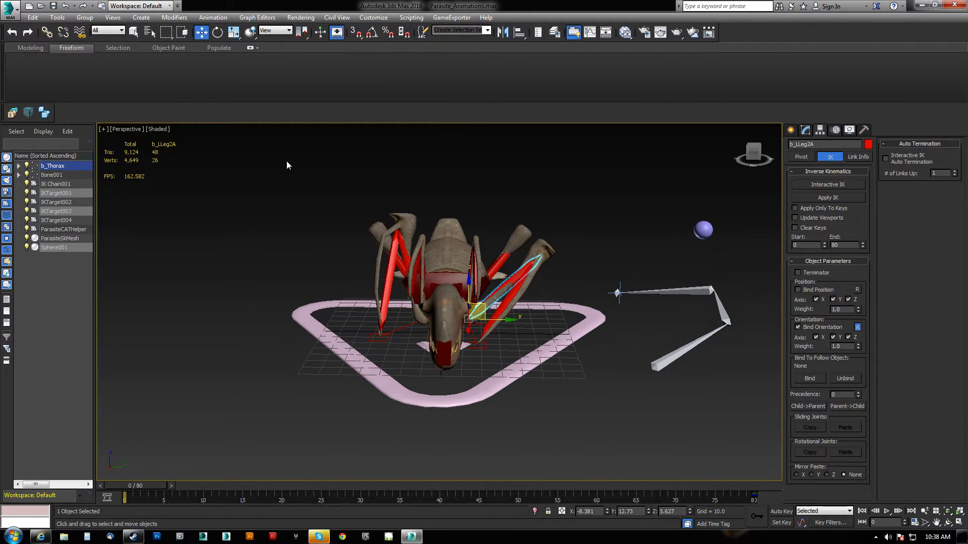
click(19, 16)
click(129, 68)
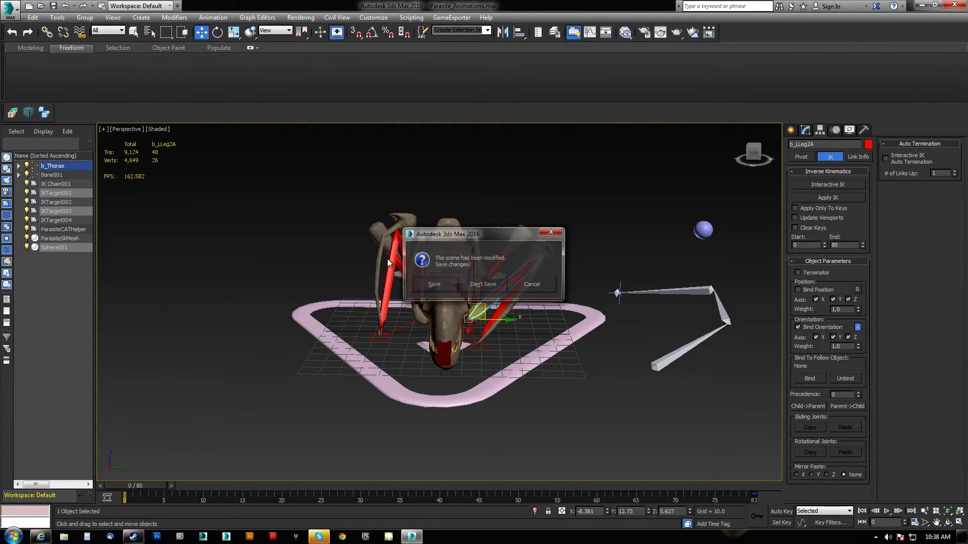
click(482, 284)
Select the b_Thorax bone, turn on Auto Key and show the bone's animation layer and key controls.
alt+middle_drag(480, 422, 416, 274)
click(413, 270)
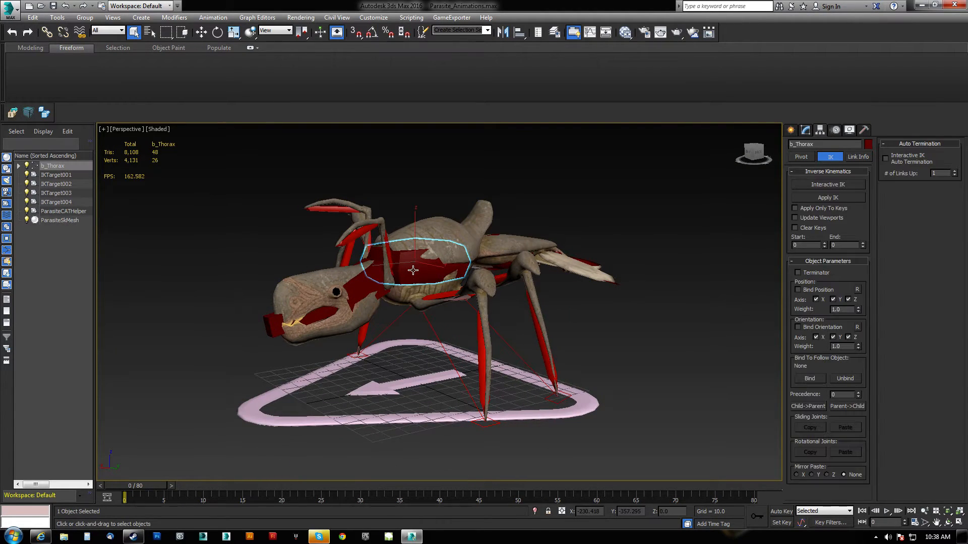
click(782, 512)
click(835, 130)
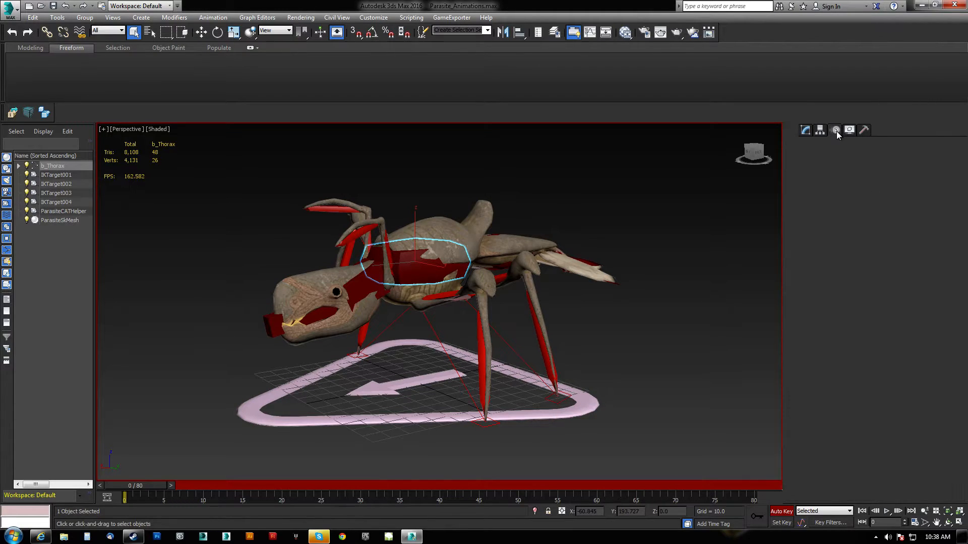
mouse_move(889, 279)
mouse_down()
mouse_move(893, 300)
mouse_move(893, 286)
mouse_up()
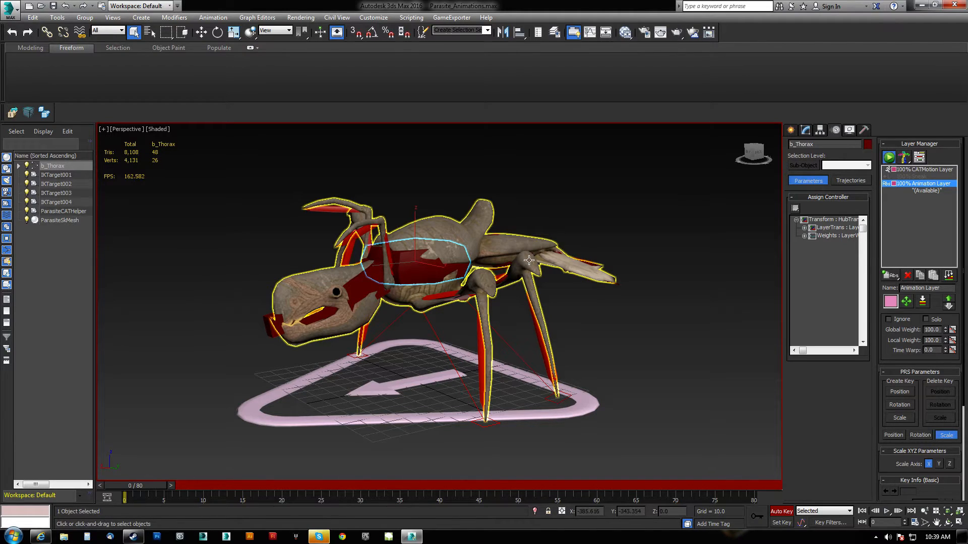
drag(893, 467, 888, 257)
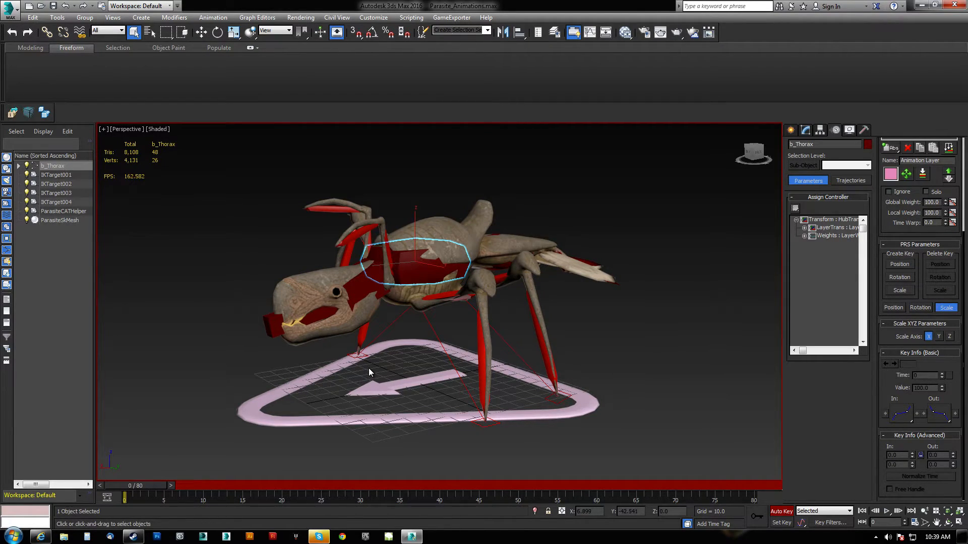
Select all the creature's bones plus the four IK targets and key their pose at frame 80, returning to frame 0.
key(ctrl+Page_Down)
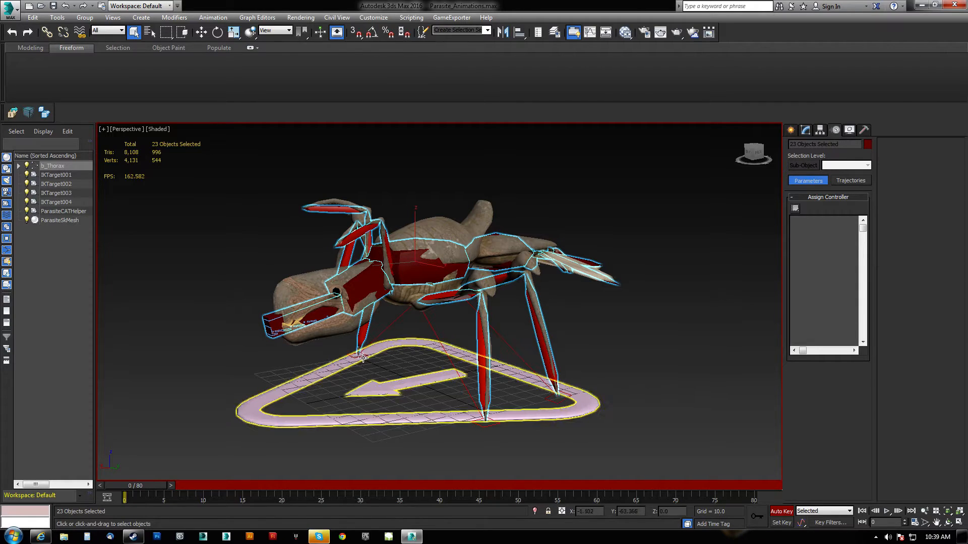
ctrl+click(363, 358)
alt+middle_drag(363, 358, 270, 328)
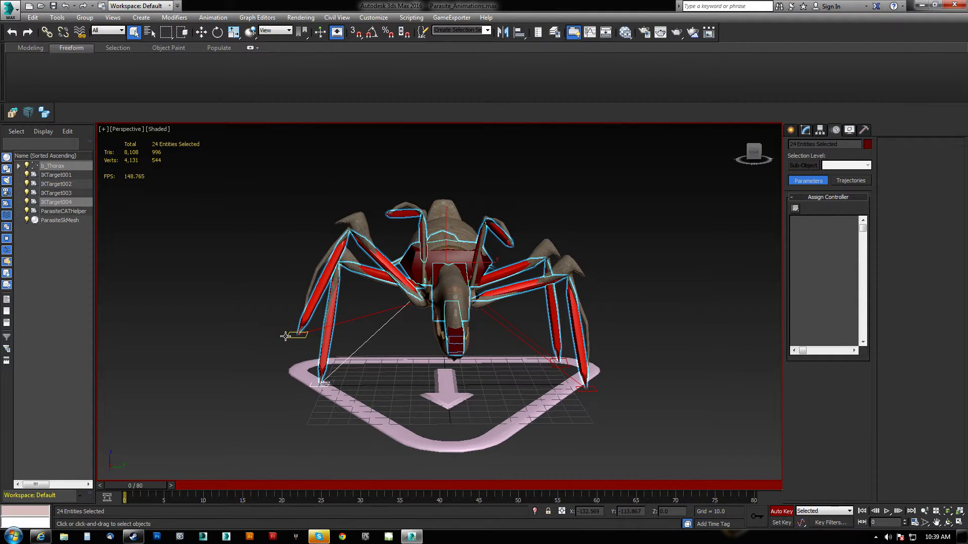
ctrl+click(285, 336)
ctrl+click(581, 390)
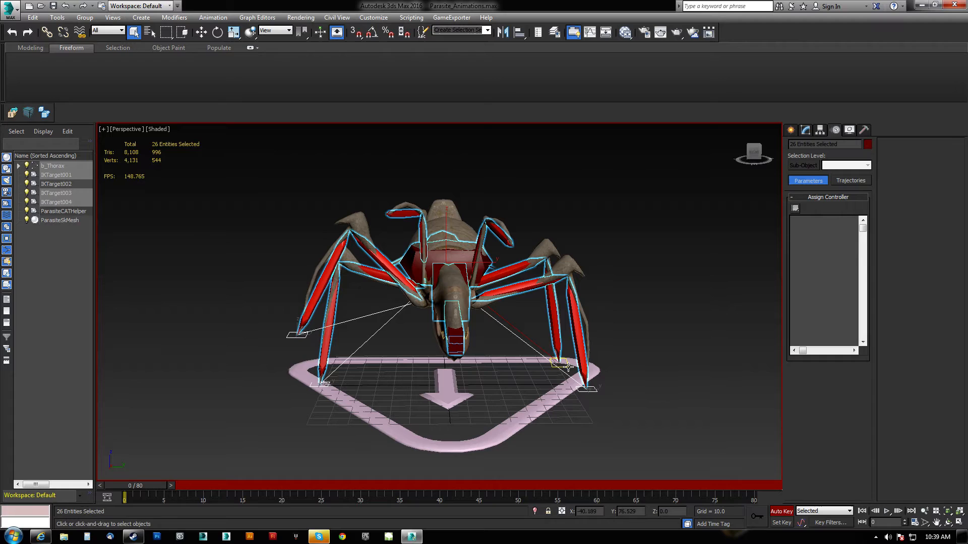
ctrl+click(560, 363)
drag(140, 485, 778, 482)
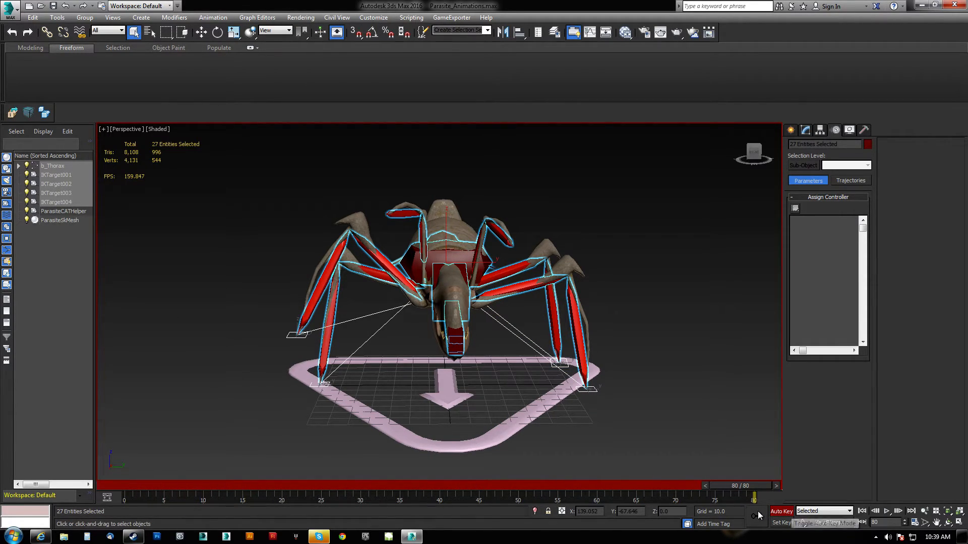
drag(756, 486, 14, 472)
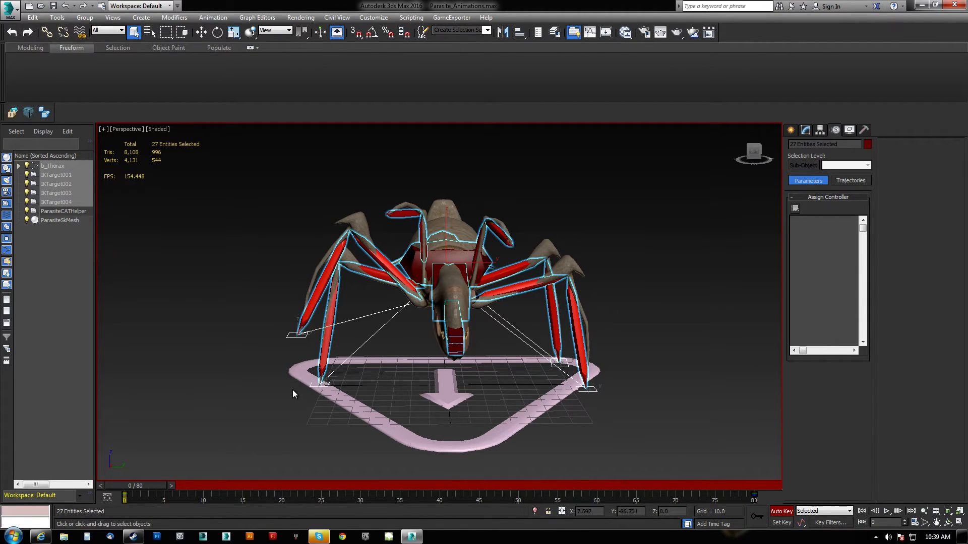
Ground the feet at frame 0 by setting the IK targets' Z position to 0.
click(309, 385)
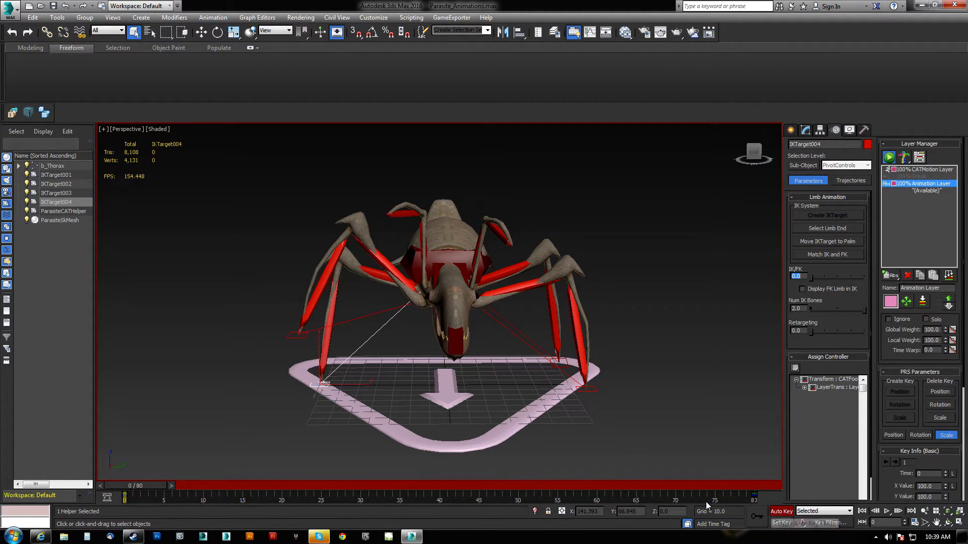
alt+middle_drag(679, 455, 335, 346)
key(w)
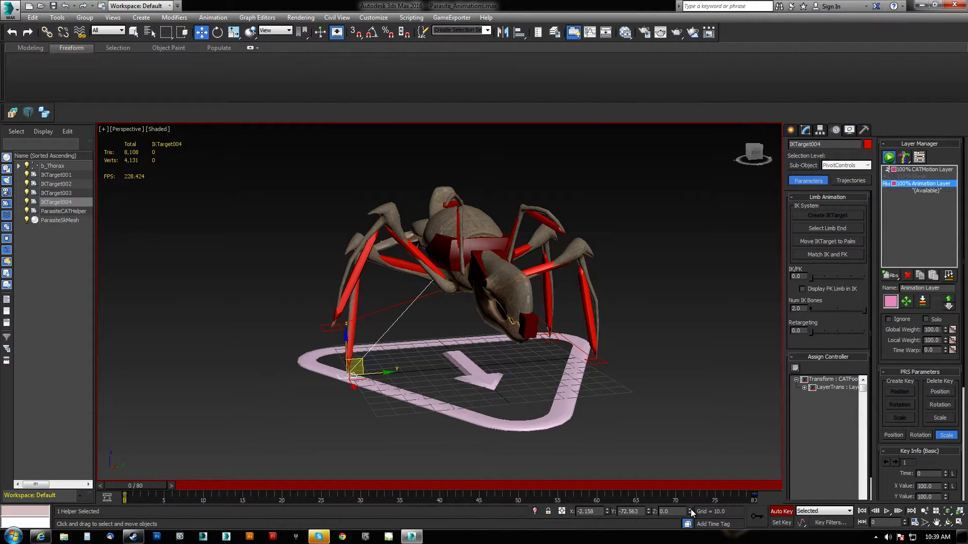
click(334, 327)
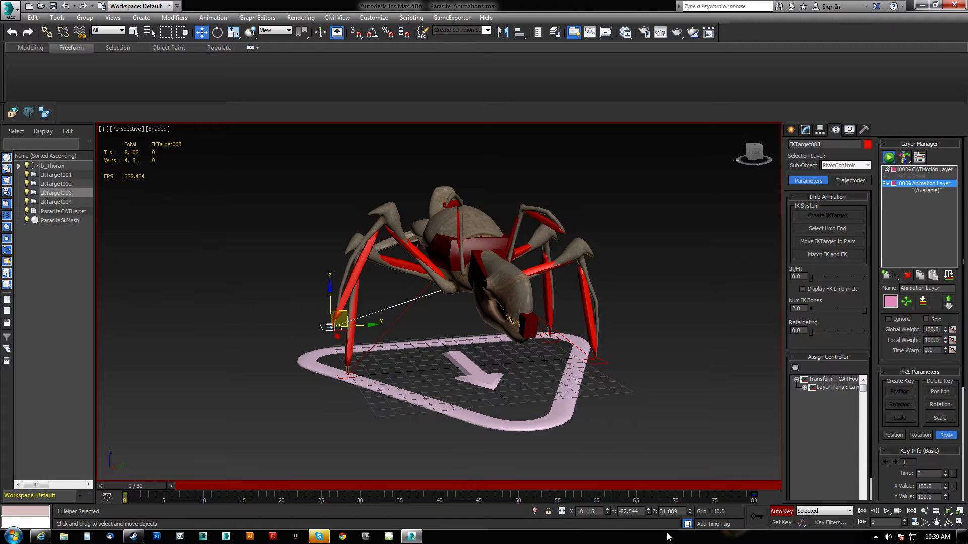
right_click(689, 510)
click(553, 341)
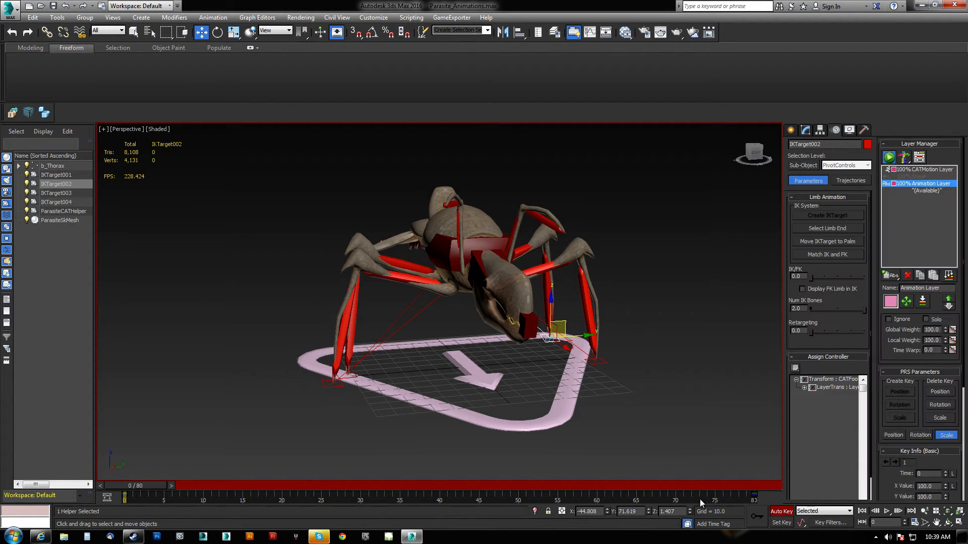
right_click(689, 513)
click(597, 361)
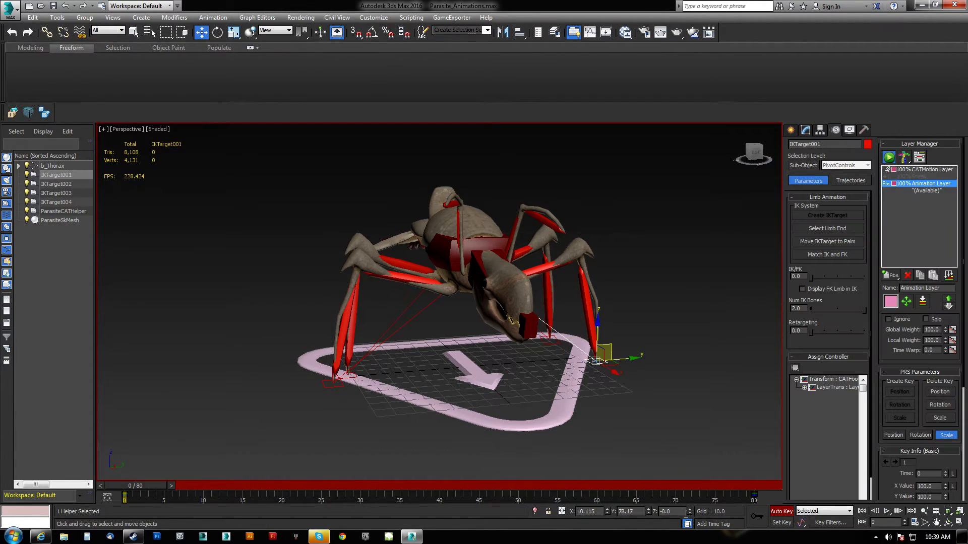
Lower the b_Thorax bone into a crouch just above the ground, to about X -24, Z 24.
alt+middle_drag(587, 398, 590, 253)
click(557, 285)
drag(573, 265, 526, 356)
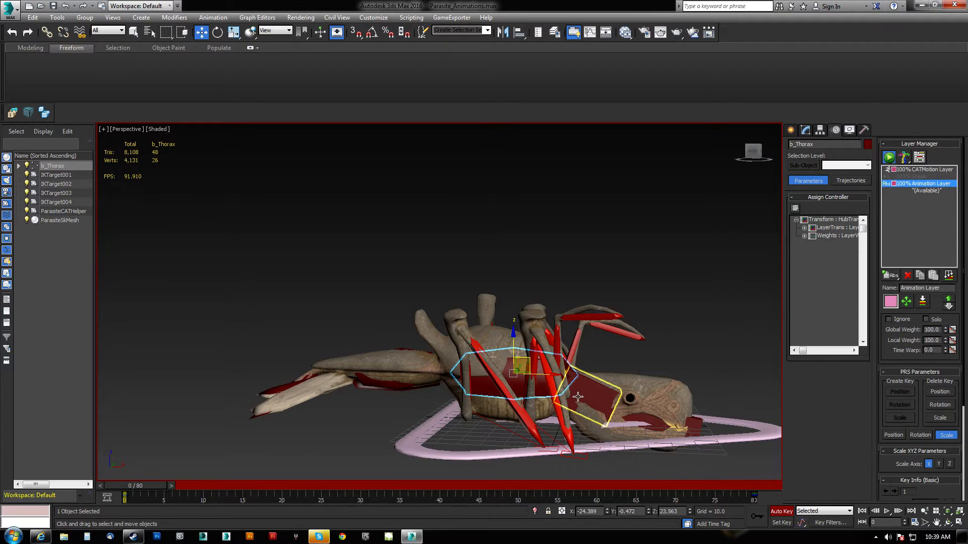
Rotate the neck bone upward and adjust the head bone so the head lies roughly level above the ground.
click(597, 396)
key(e)
drag(587, 358, 600, 311)
click(675, 362)
drag(643, 358, 668, 356)
click(677, 360)
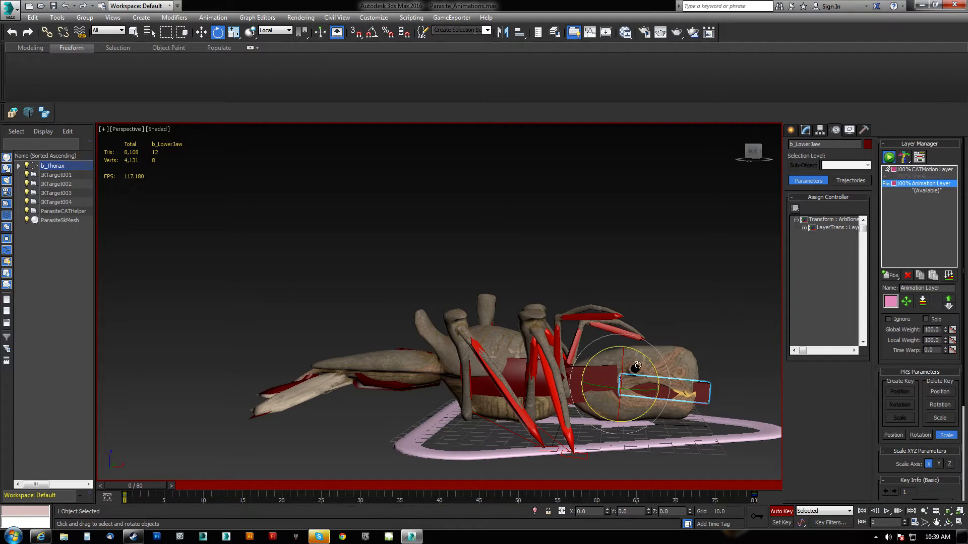
Switch to the Front view and rotate the b_Abdomen bone so the tail end slopes down to the ground.
middle_drag(429, 396, 497, 347)
key(v)
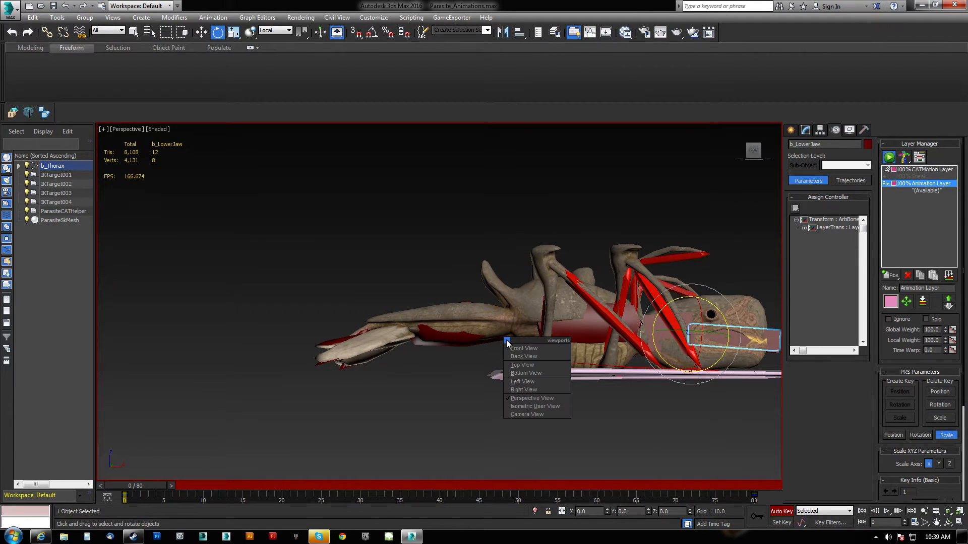
key(f)
middle_drag(400, 308, 504, 356)
scroll(411, 323, up, 5)
click(390, 325)
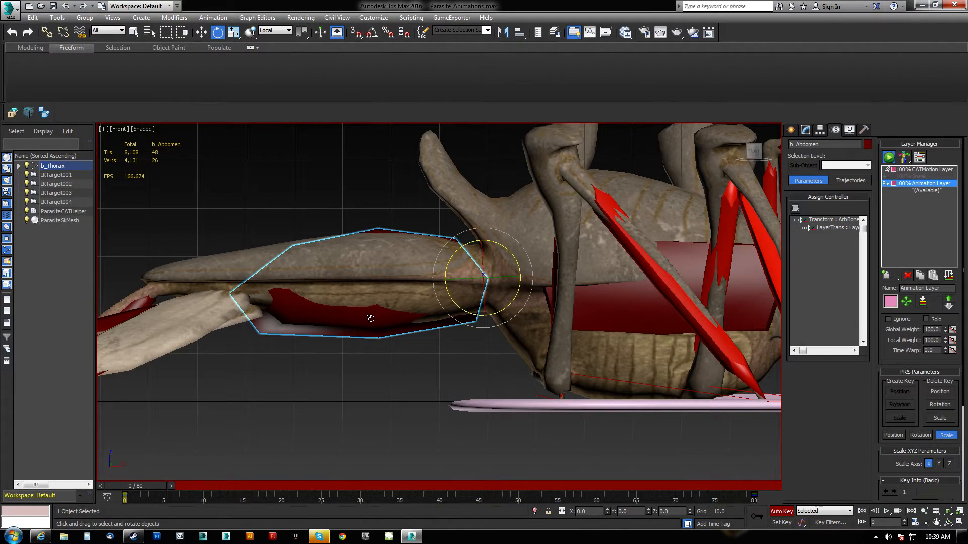
drag(517, 263, 499, 247)
Rotate the b_LeftTesticle bone and its right counterpart upward until they lie roughly parallel to the ground.
middle_drag(223, 364, 444, 291)
click(387, 320)
drag(416, 286, 404, 335)
click(390, 322)
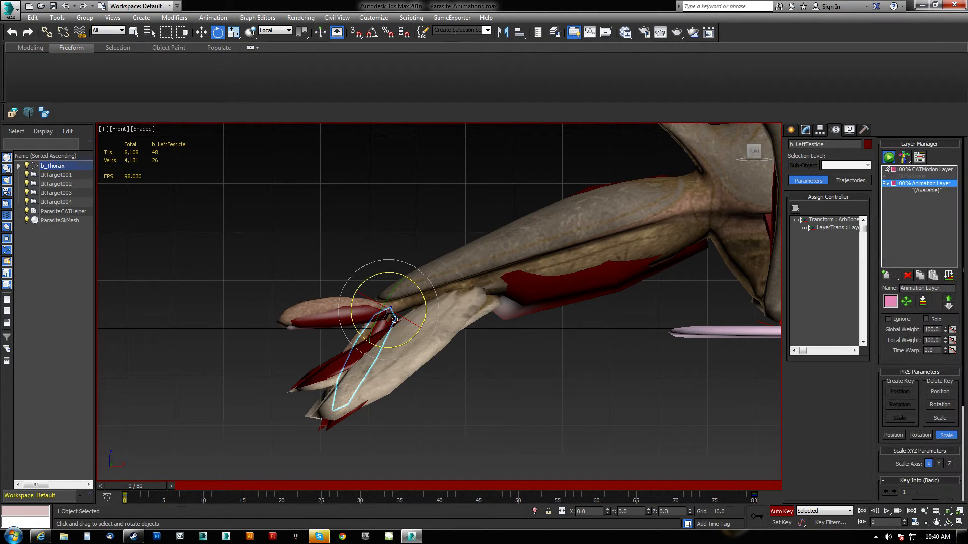
drag(417, 288, 398, 333)
Rotate both pairs of tail fin bones, including b_LeftFin2 and b_LeftFin1, up until they lie nearly flat along the ground.
click(349, 358)
drag(434, 283, 423, 322)
click(381, 333)
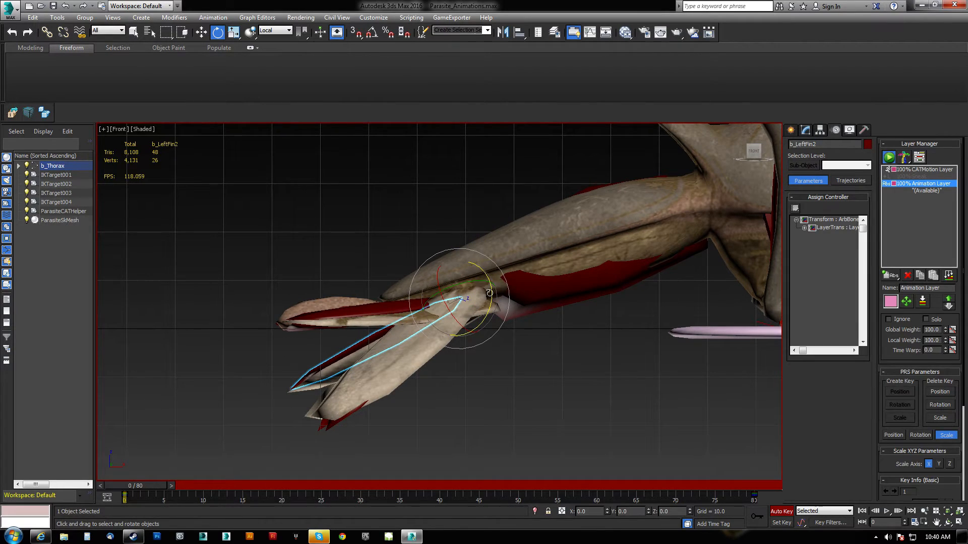
drag(489, 293, 492, 307)
click(341, 419)
drag(433, 282, 434, 257)
click(329, 417)
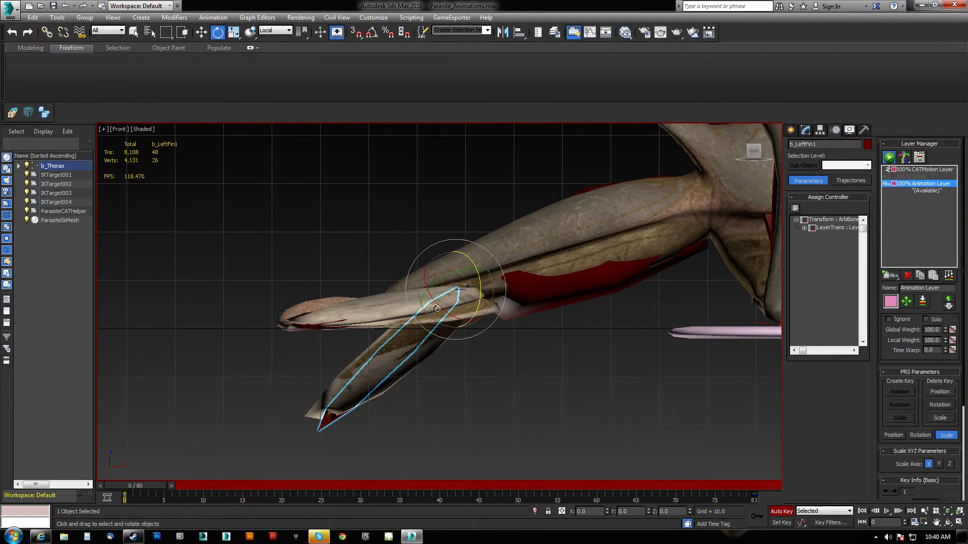
drag(476, 279, 477, 254)
Examine the crouched body and leg positions in the Front view and then in the Perspective view.
middle_drag(718, 207, 464, 262)
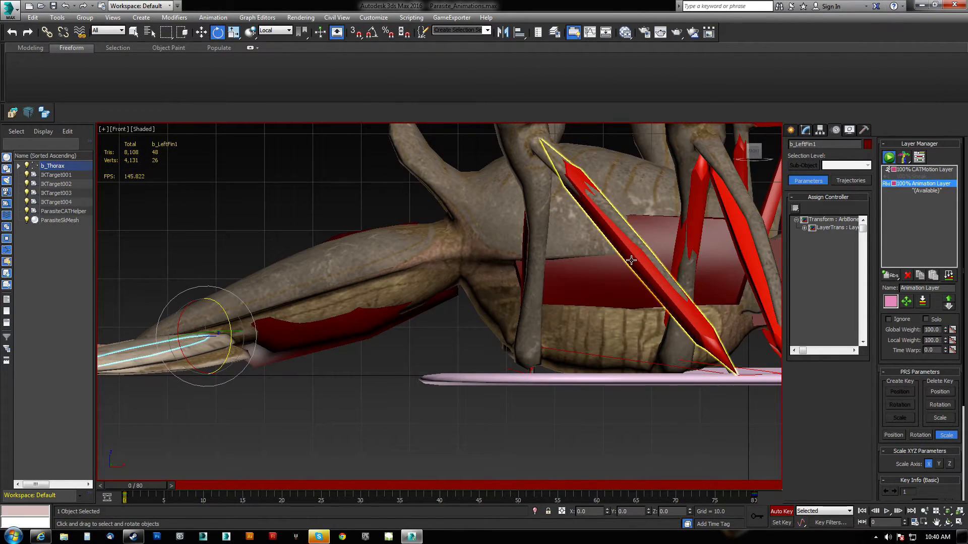
middle_drag(663, 223, 481, 254)
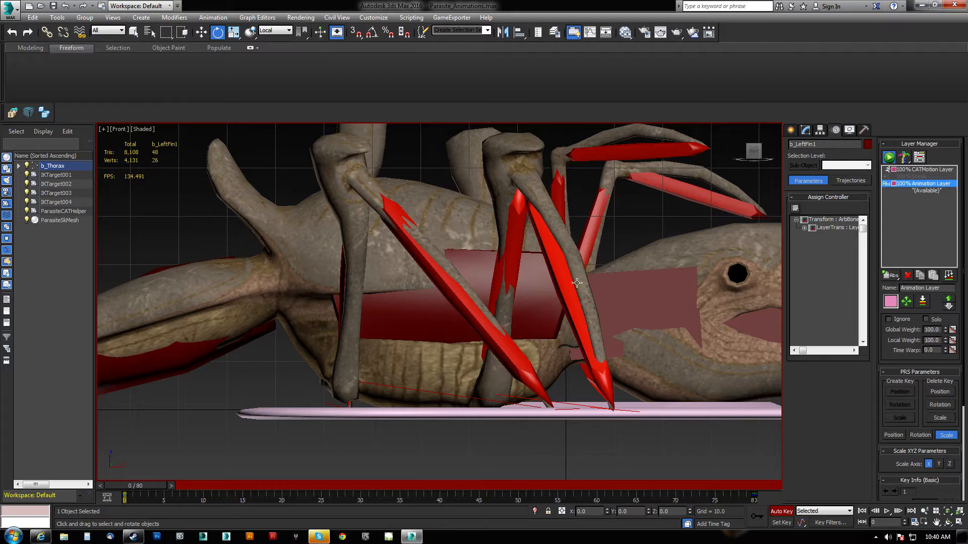
middle_drag(595, 234, 535, 238)
scroll(462, 336, down, 4)
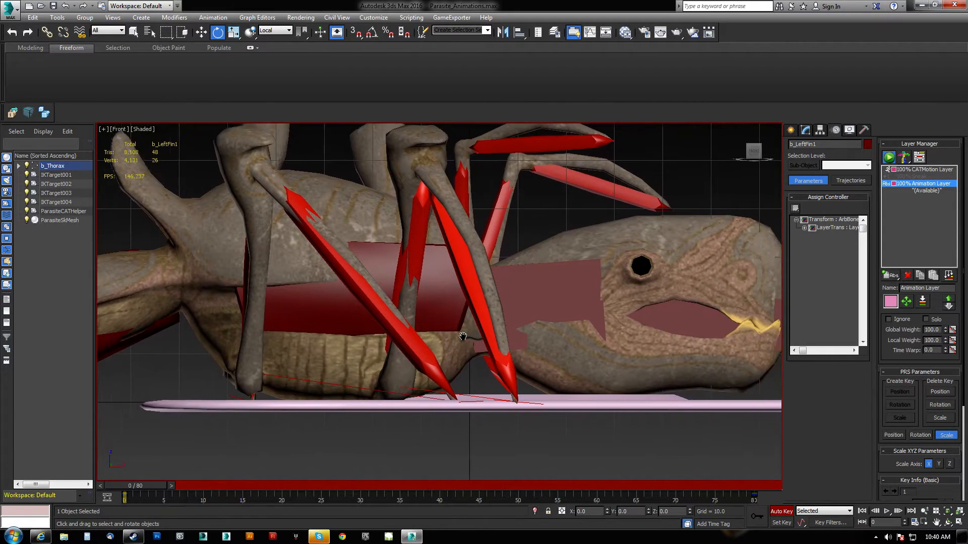
key(p)
alt+middle_drag(462, 335, 453, 242)
scroll(518, 353, down, 5)
key(z)
scroll(496, 370, down, 5)
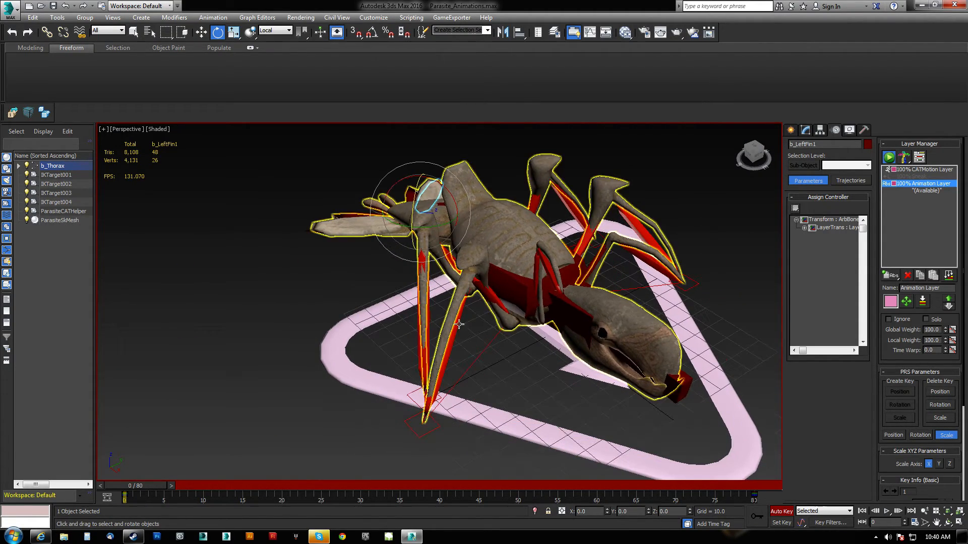
Pull the rear right leg's IKTarget004 back behind the body to about X -114 and set its Z position to 0.
click(417, 402)
key(w)
alt+middle_drag(417, 402, 569, 327)
drag(562, 326, 312, 398)
alt+middle_drag(312, 399, 484, 342)
right_click(689, 512)
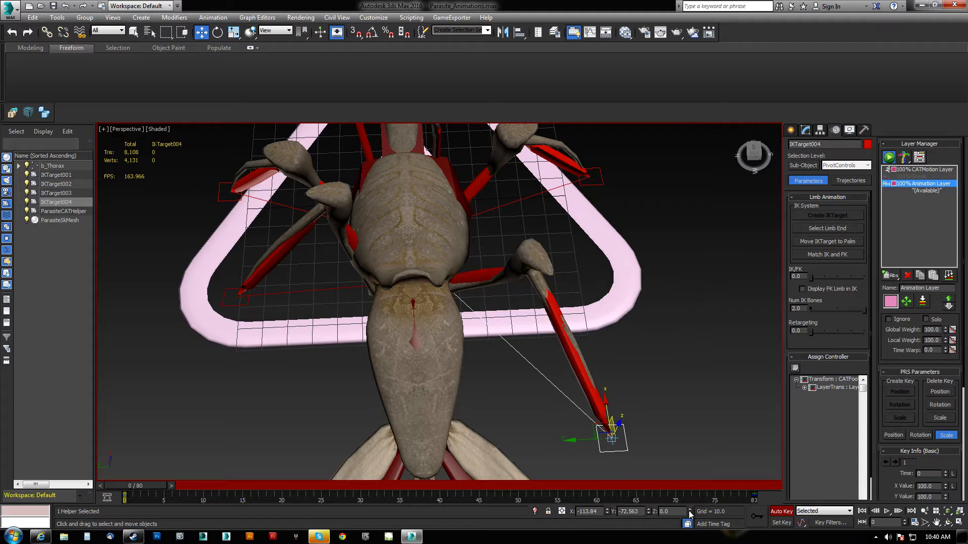
Bring the rear targets in beside the abdomen, IKTarget004 at about X -82, Y -23 and IKTarget002 at about X -83, Y 19.
drag(595, 427, 453, 356)
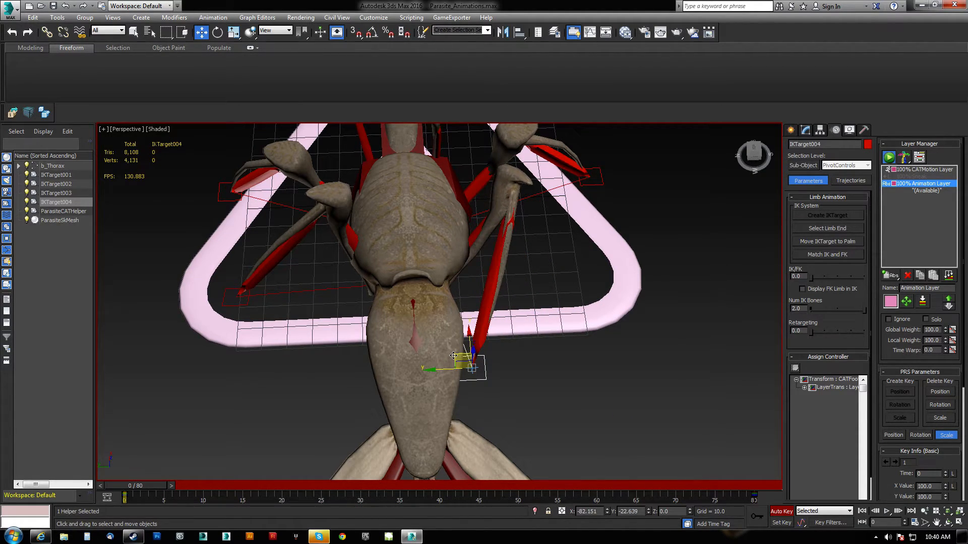
click(240, 303)
drag(222, 288, 352, 364)
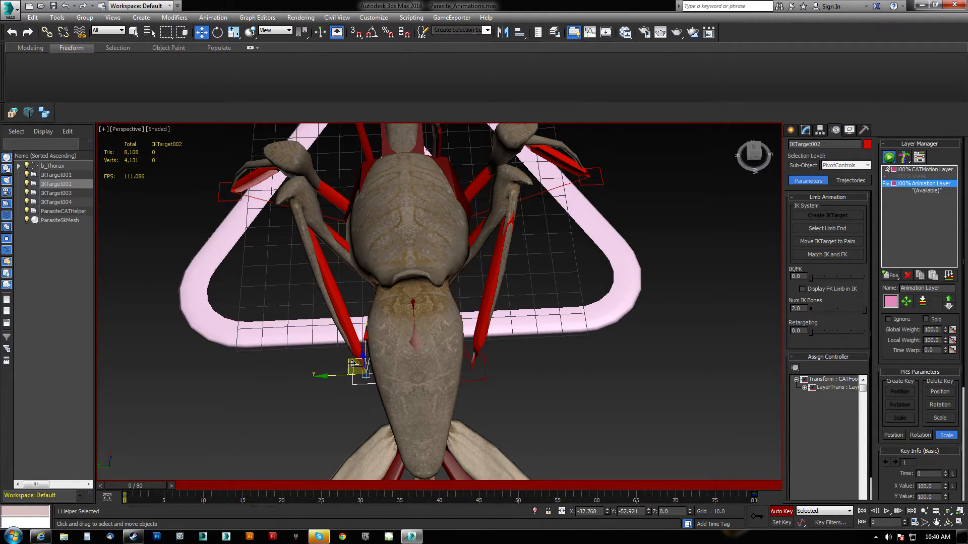
Pull the front leg targets IKTarget001 and IKTarget003 in close beside the neck, moving IKTarget003 about 61 units along Y.
middle_drag(315, 260, 456, 376)
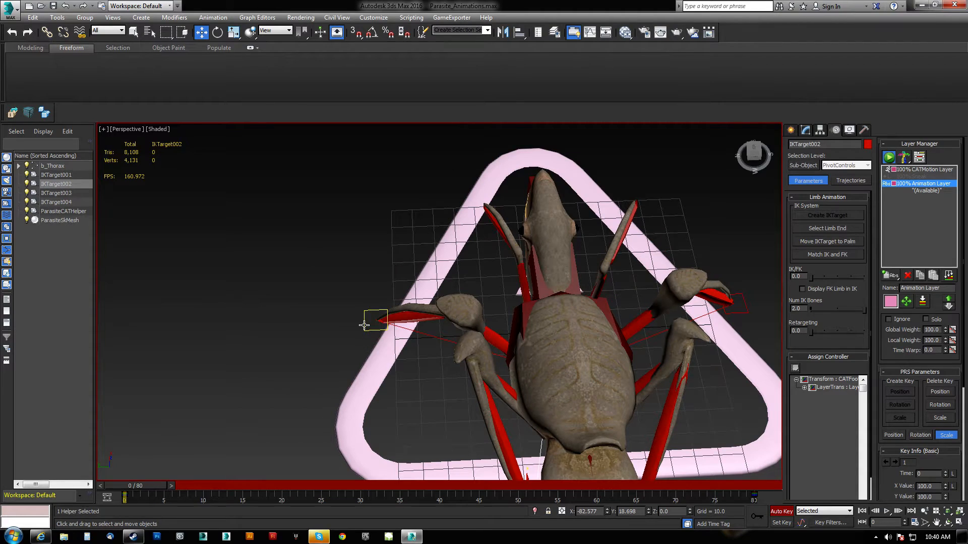
click(392, 318)
drag(362, 306, 492, 273)
middle_drag(768, 318, 633, 313)
click(610, 307)
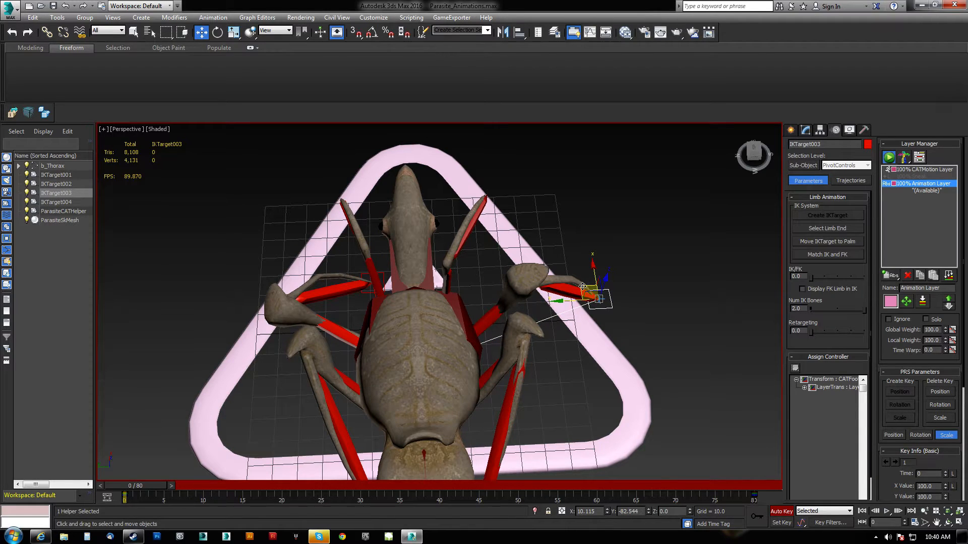
drag(582, 286, 444, 272)
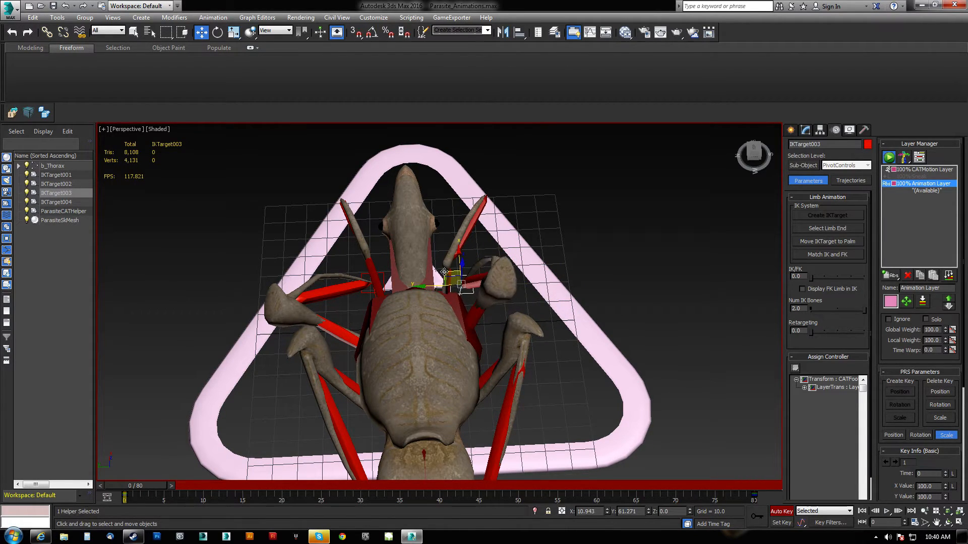
Rotate the left leg bone b_LLeg2A inward by about 14 degrees around its local Y axis.
alt+middle_drag(454, 291, 602, 286)
click(601, 286)
key(e)
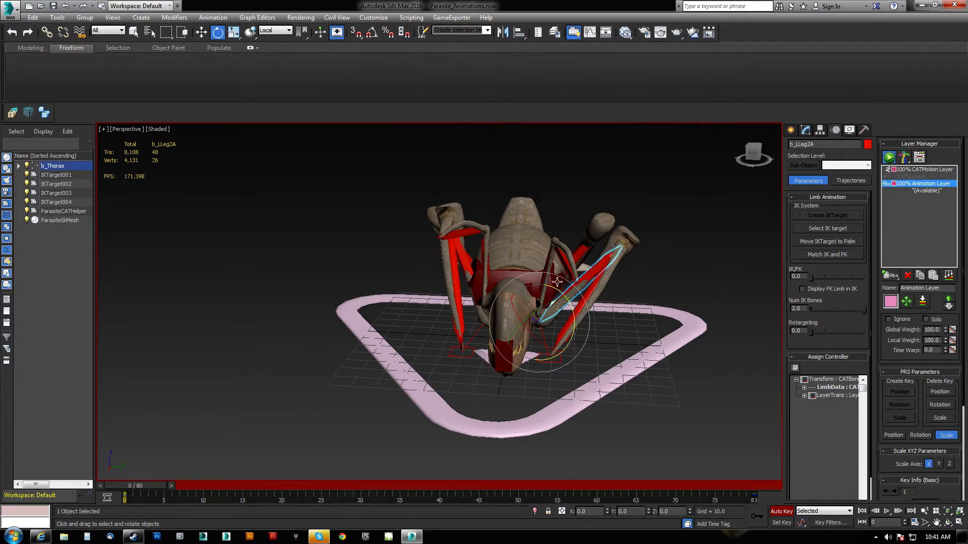
drag(545, 306, 533, 312)
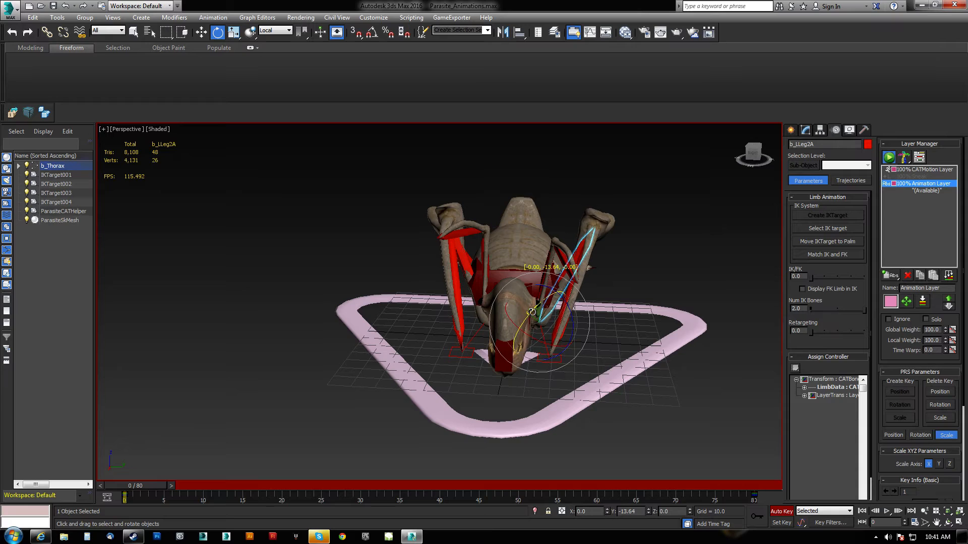
click(535, 282)
double_click(535, 282)
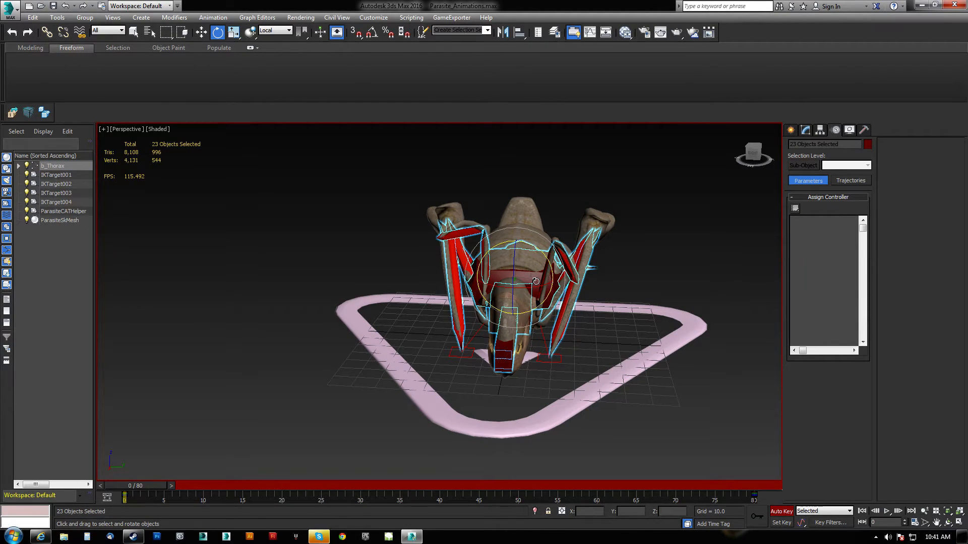
middle_drag(537, 292, 537, 286)
click(630, 272)
alt+middle_drag(631, 273, 550, 282)
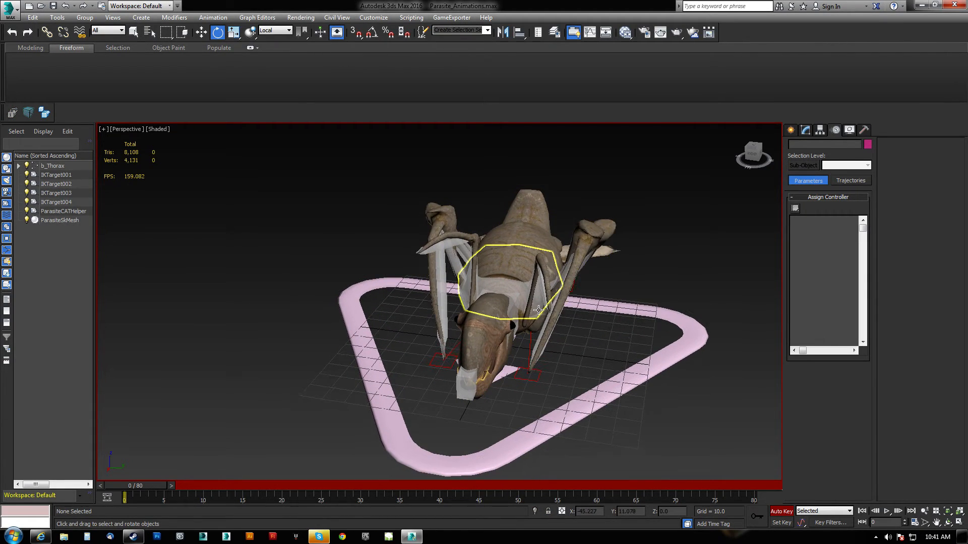
Refine the rotation of b_LLeg2A closer to the body and rotate the opposite bone b_RLeg2A inward to match.
click(561, 275)
scroll(560, 328, up, 3)
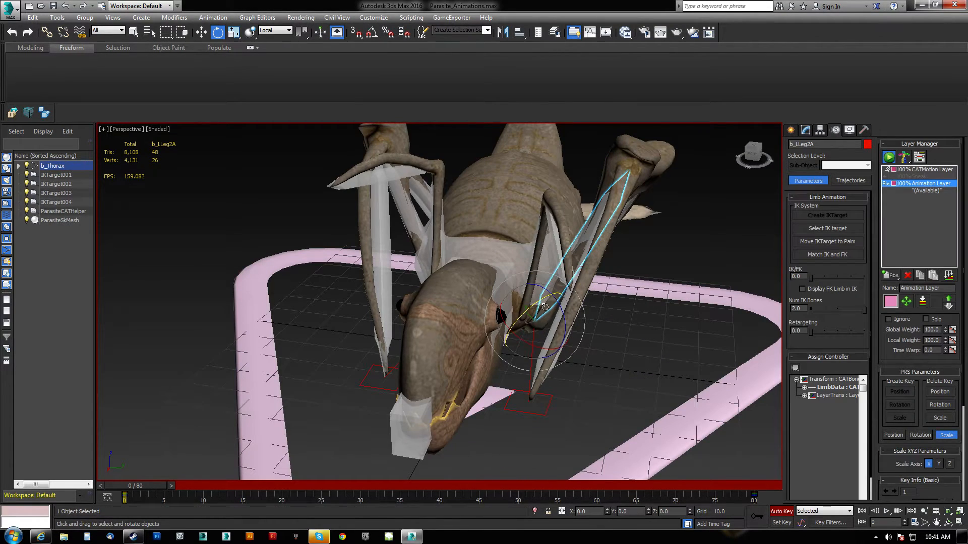
drag(538, 301, 534, 303)
alt+middle_drag(535, 303, 572, 313)
drag(574, 316, 555, 331)
alt+middle_drag(556, 331, 586, 341)
click(562, 271)
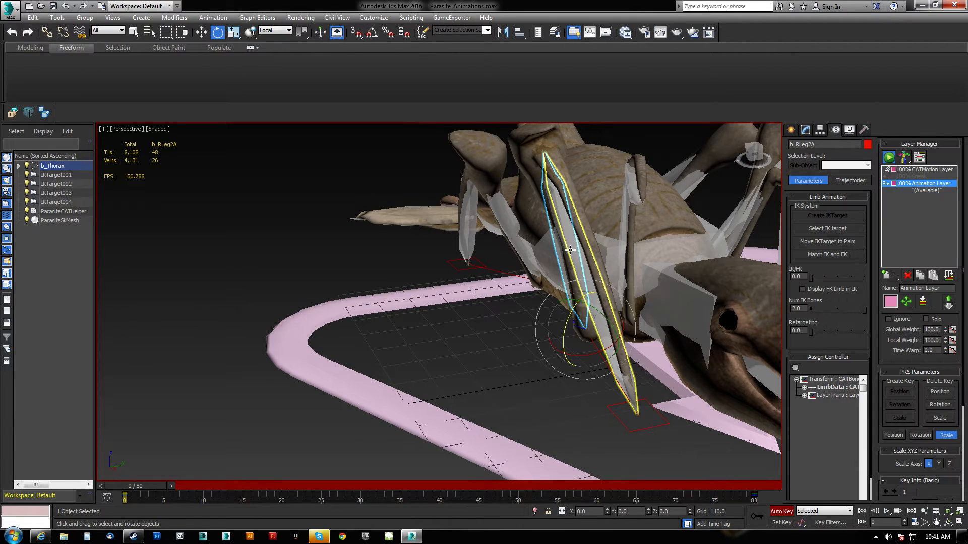
mouse_move(569, 319)
mouse_down()
mouse_move(607, 290)
mouse_move(560, 333)
mouse_up()
alt+middle_drag(564, 329, 517, 368)
Fold the forelimb bones b_RLeg1B and b_LLeg1B down beside the head, turning b_LLeg1B about -61 degrees around its local Z axis.
click(662, 184)
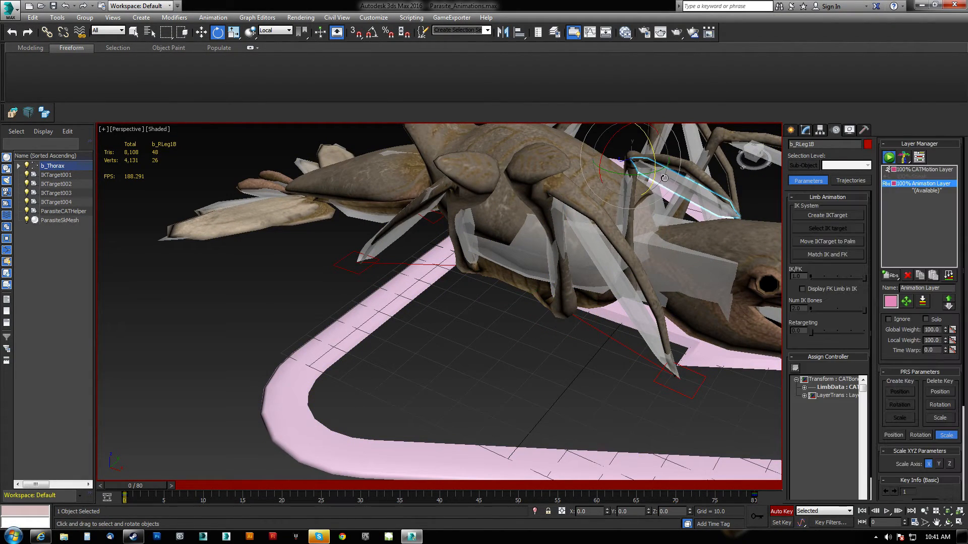
drag(650, 152, 668, 211)
middle_drag(668, 212, 577, 252)
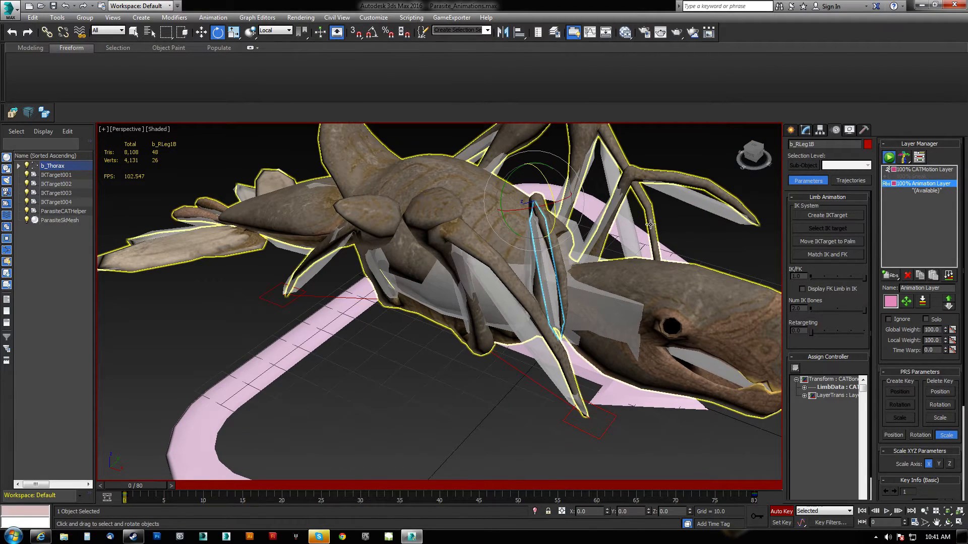
click(691, 196)
drag(668, 159, 702, 208)
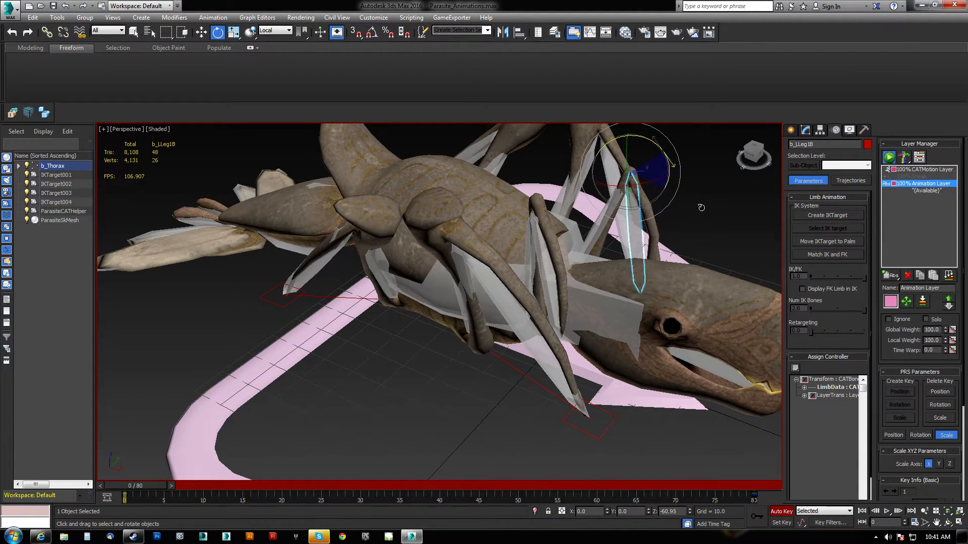
Adjust the upper forelimb bones b_RLeg1A and b_LLeg1A so the folded forelimbs sit close against the body.
click(529, 257)
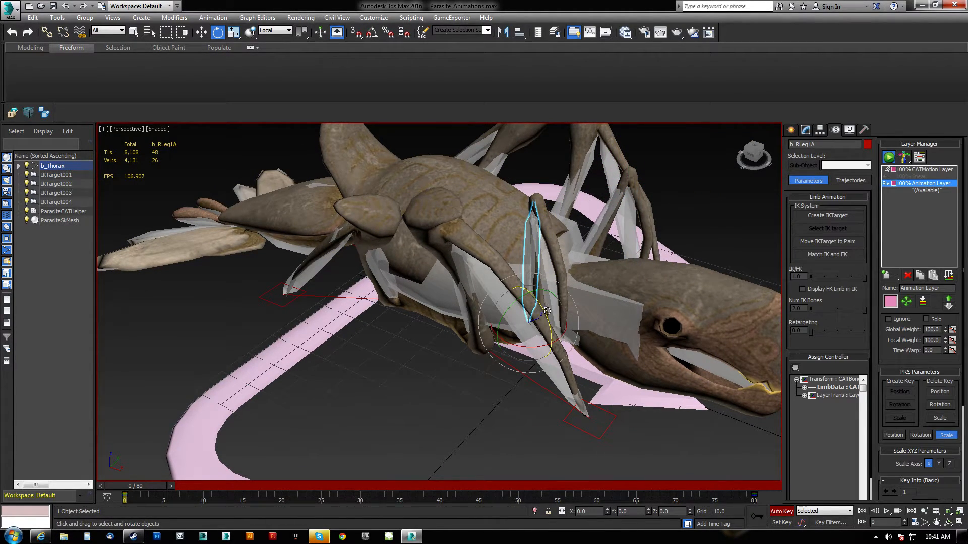
click(608, 228)
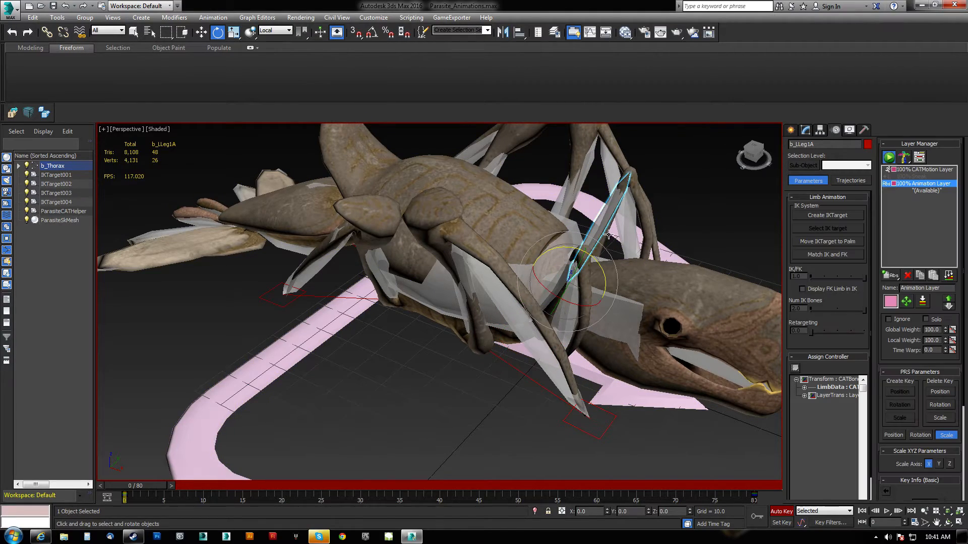
alt+middle_drag(600, 271, 425, 337)
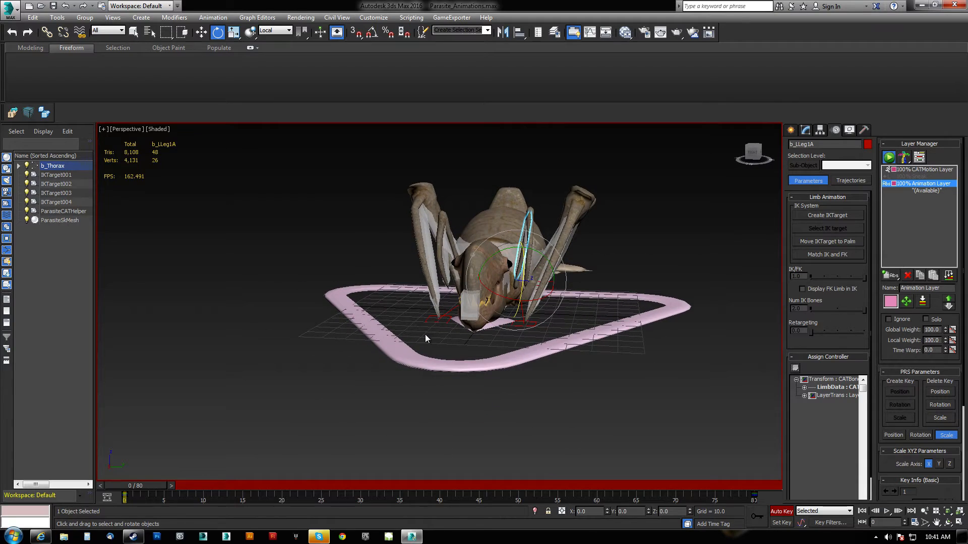
alt+middle_drag(406, 387, 493, 304)
Select b_Thorax with all its child bones, plus IKTarget001 through IKTarget004.
click(496, 312)
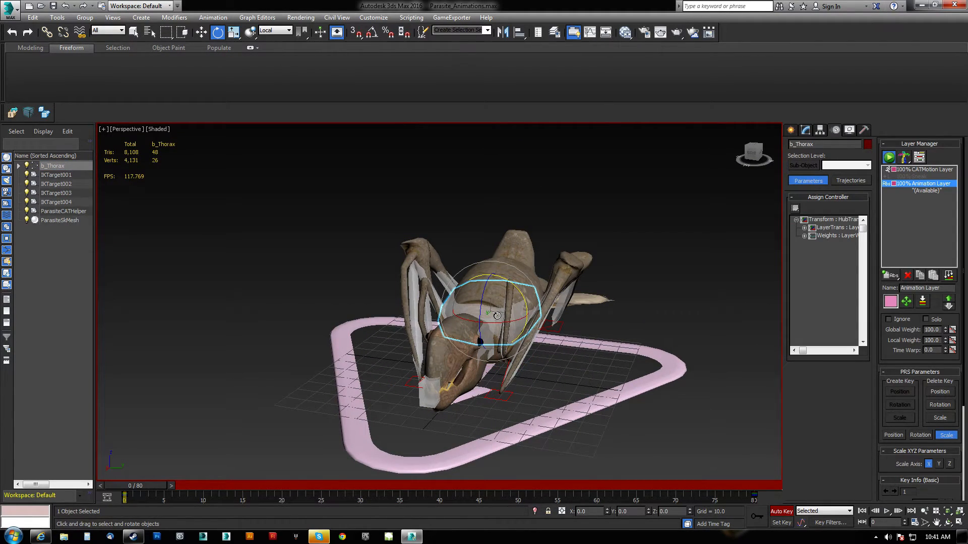
double_click(497, 315)
ctrl+click(506, 397)
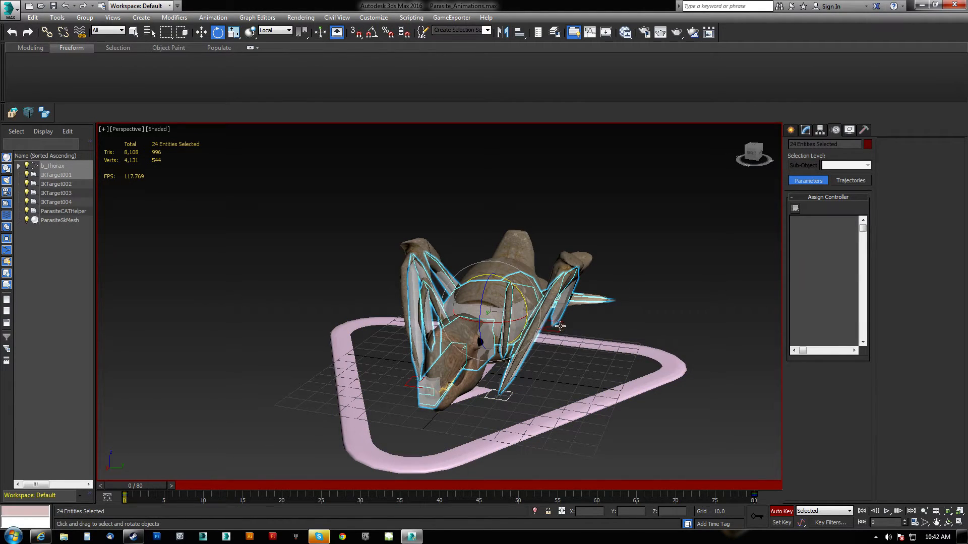
alt+middle_drag(559, 326, 420, 340)
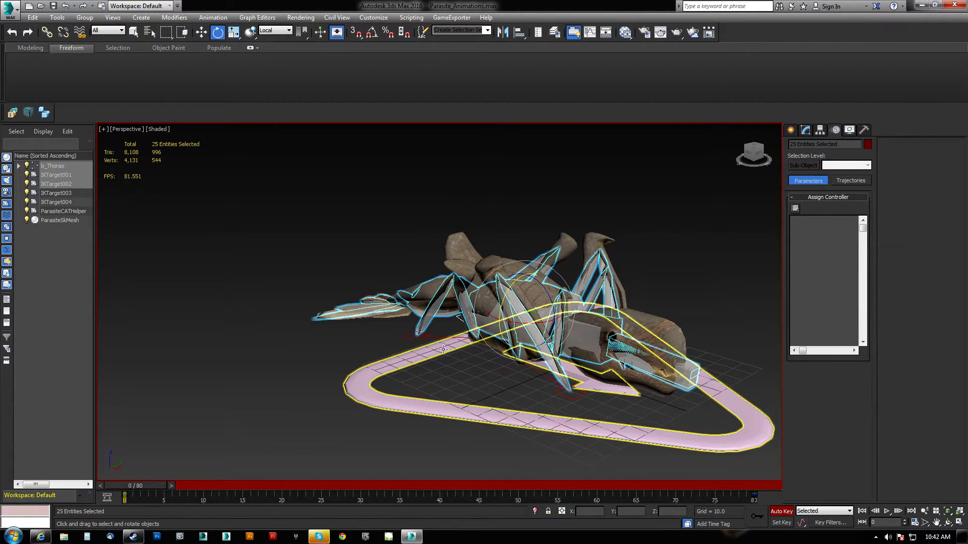
ctrl+click(416, 337)
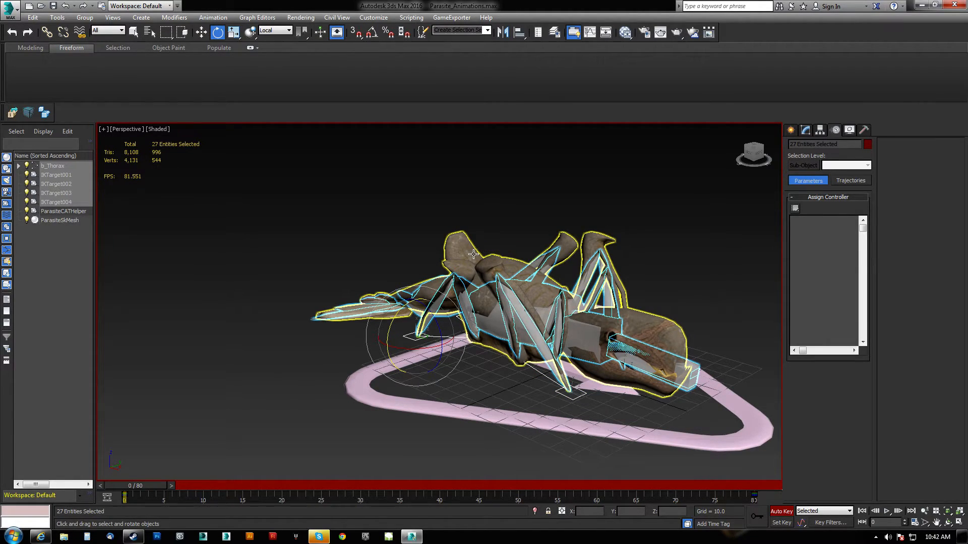
Create a named selection set called AllControls from the selected bones and targets, and reselect them through that set.
click(423, 32)
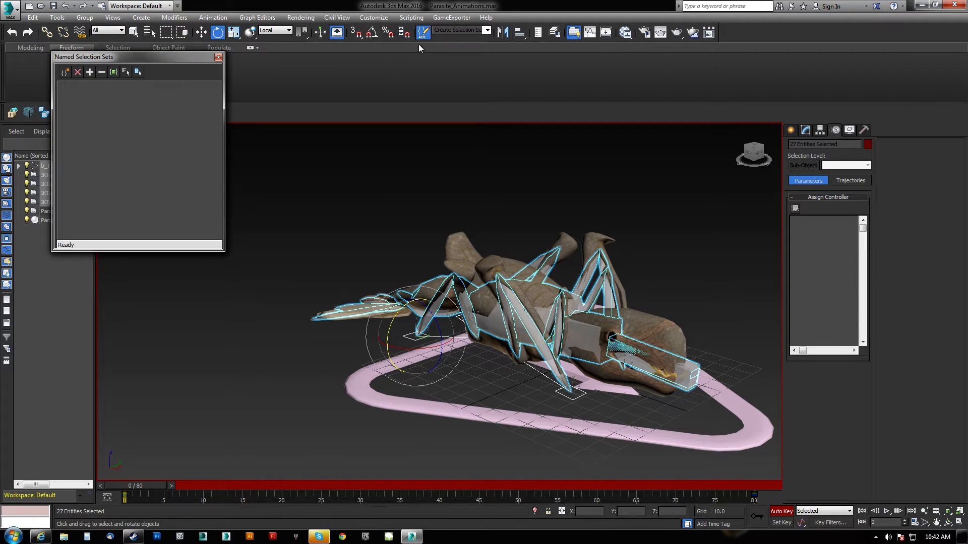
drag(170, 61, 240, 117)
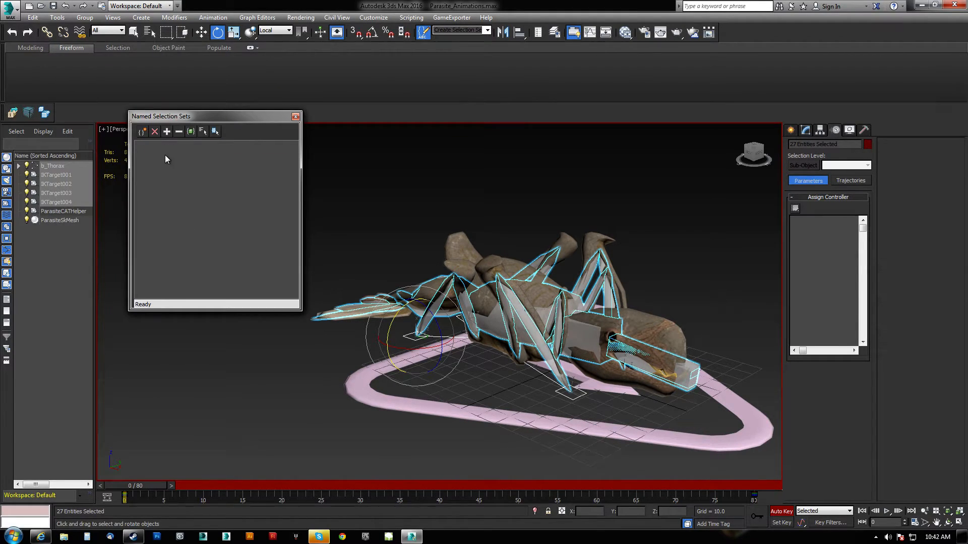
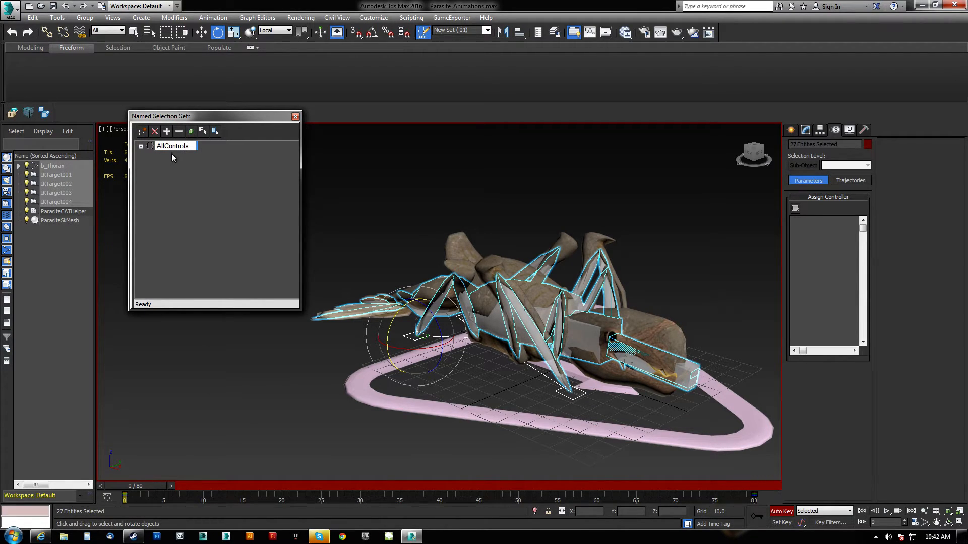
click(296, 117)
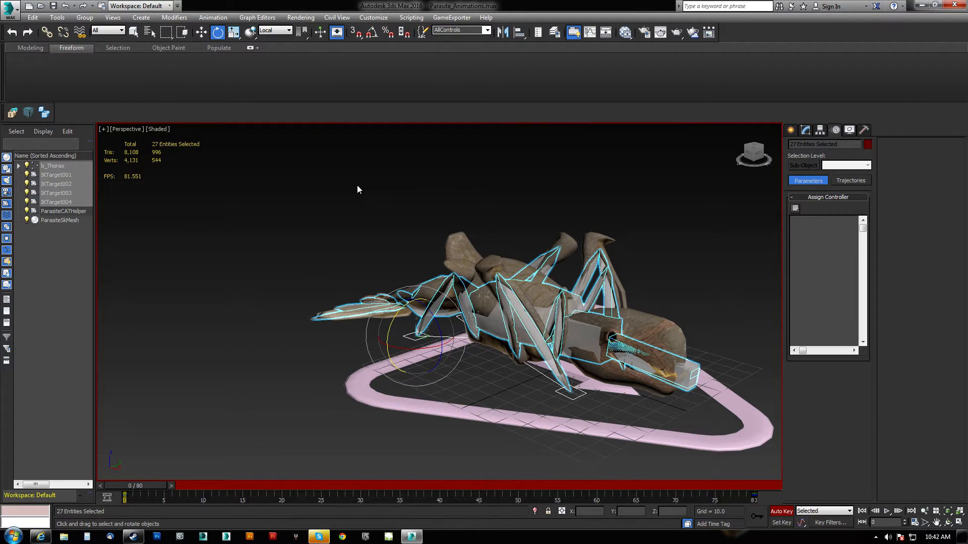
click(357, 186)
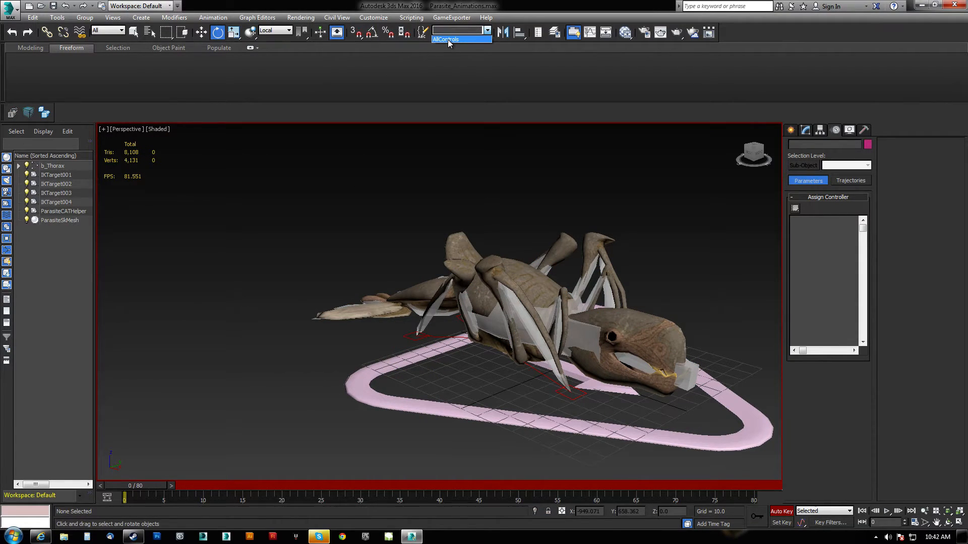
click(448, 40)
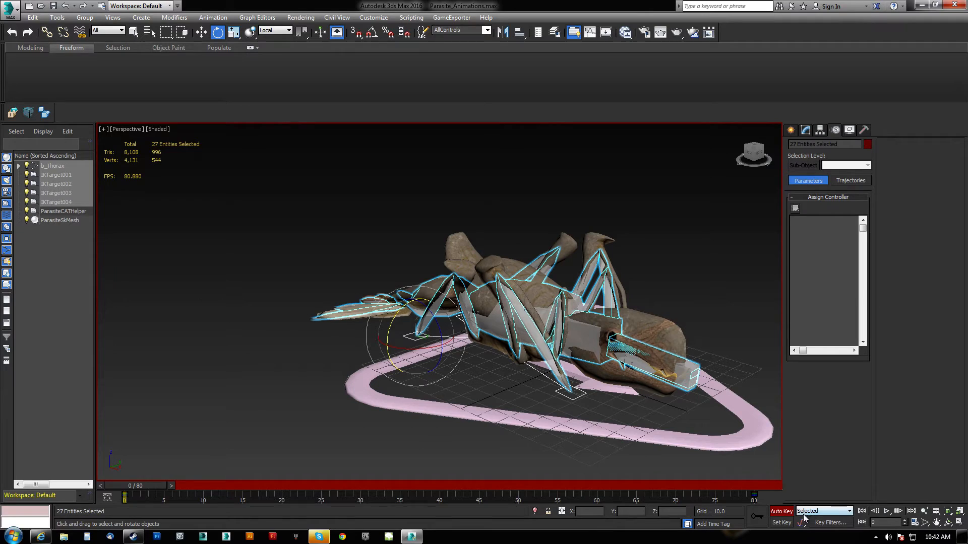
Copy the frame 0 keys of all controls to frame 10 and set the current time to frame 10.
drag(153, 483, 234, 476)
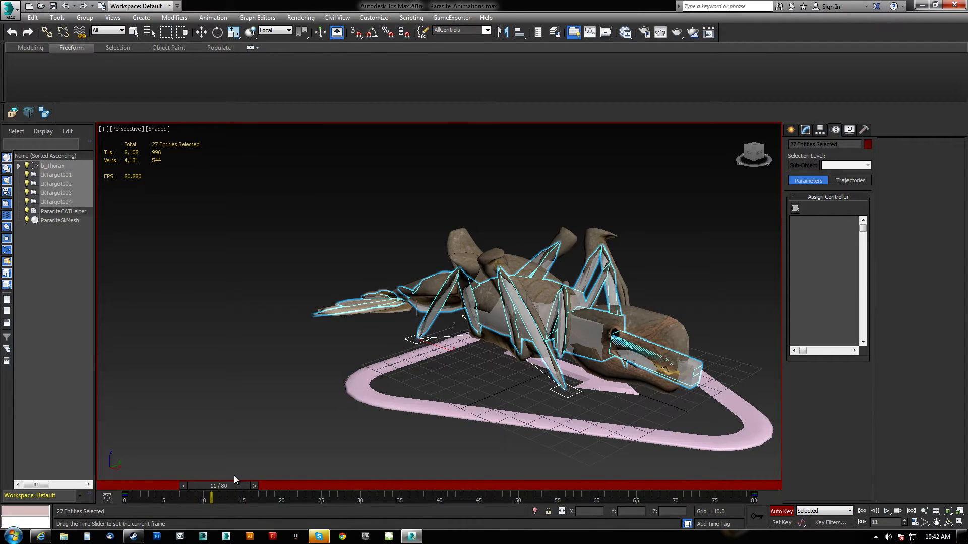
drag(145, 502, 119, 498)
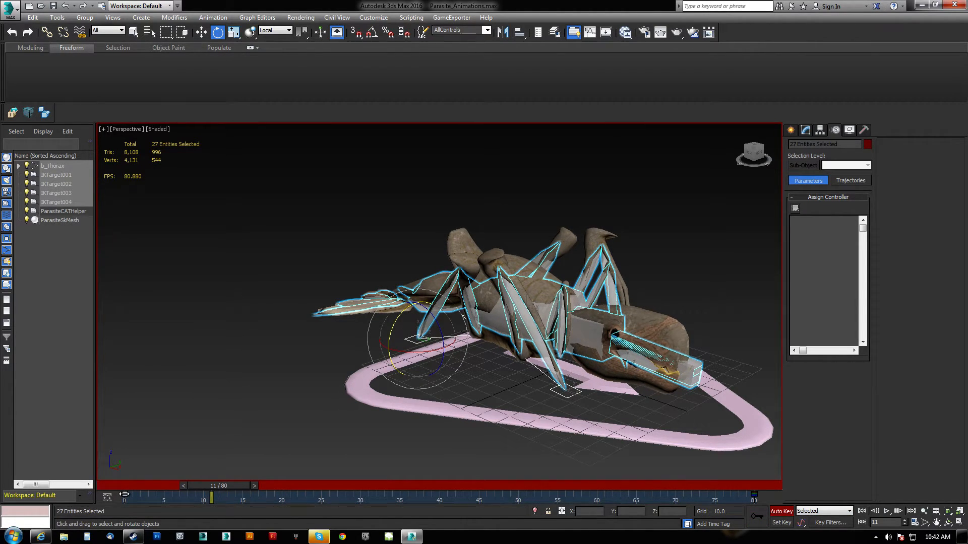
shift+drag(201, 499, 36, 503)
key(e)
alt+middle_drag(433, 343, 436, 360)
drag(143, 484, 218, 484)
Rotate the b_Head bone upward by about 11 degrees around its local Z axis at frame 10.
click(608, 313)
middle_drag(608, 313, 582, 325)
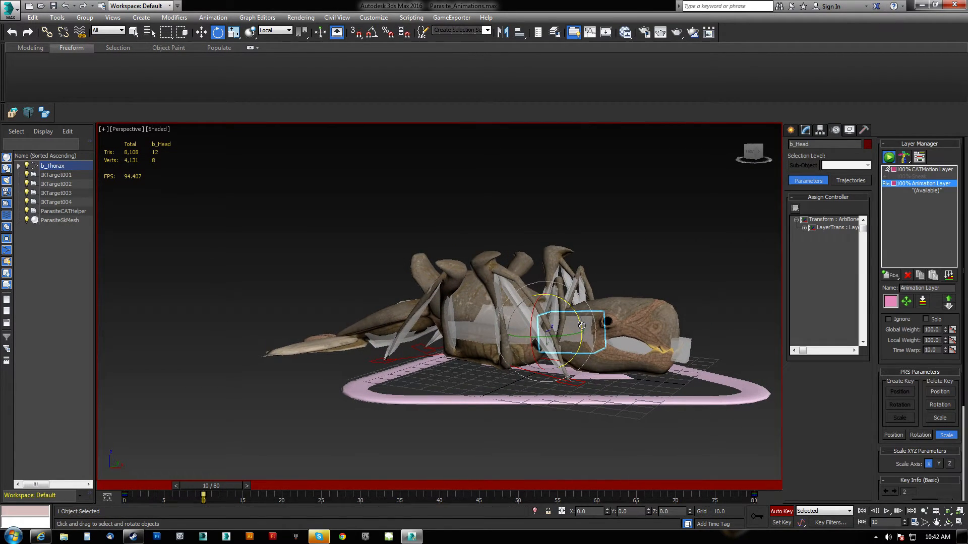
drag(578, 319, 573, 309)
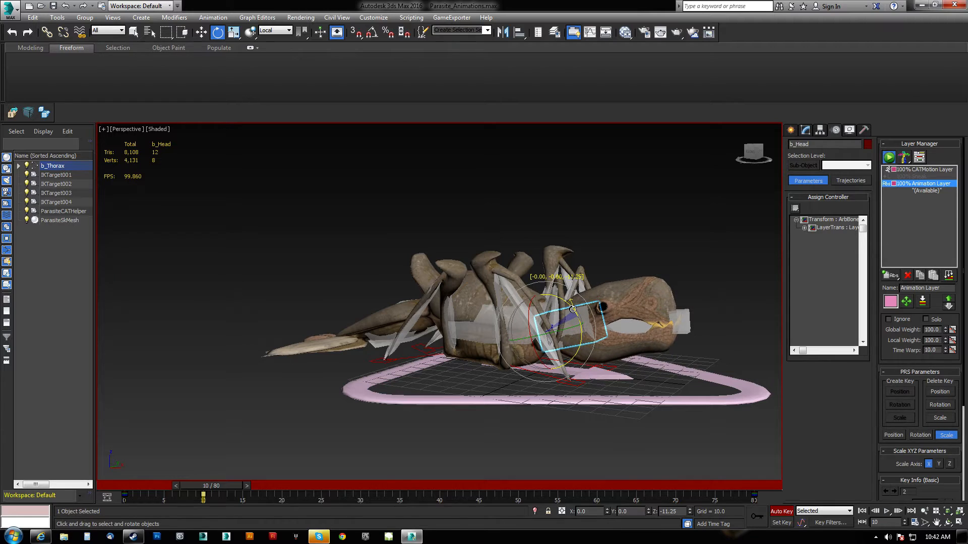
alt+middle_drag(486, 323, 483, 326)
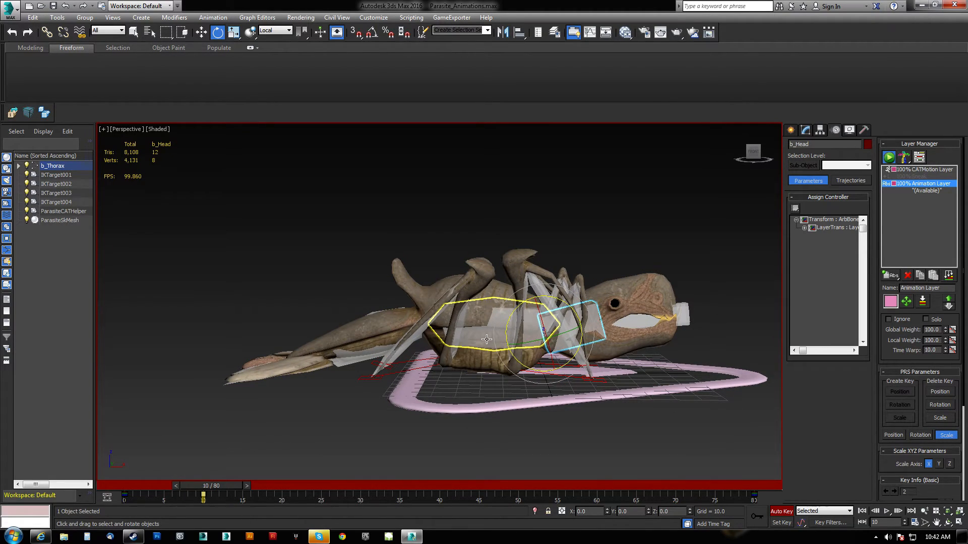
Raise b_Thorax at frame 10 to about X -29.9, Z 26.1, and review the motion from frame 0 to frame 15.
click(487, 340)
key(w)
drag(522, 324, 495, 300)
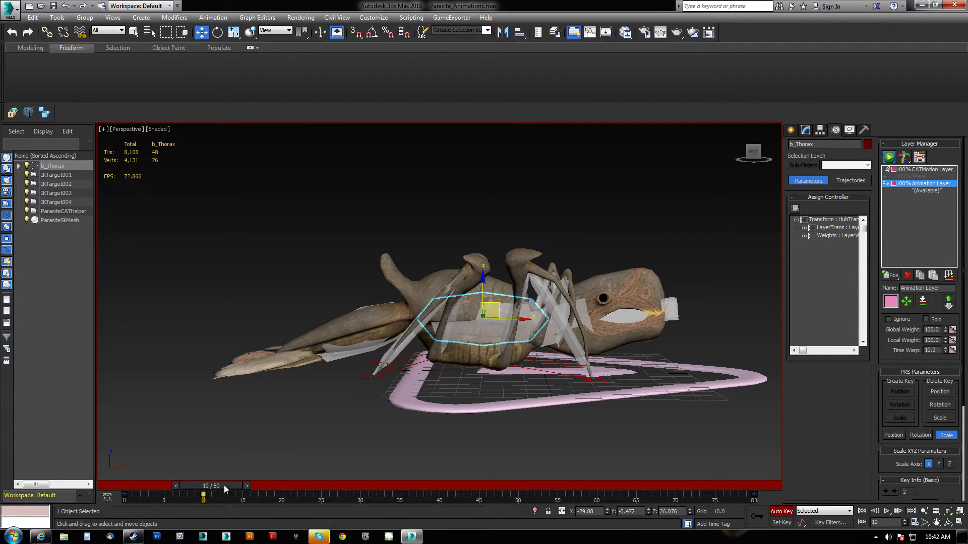
drag(223, 486, 83, 486)
drag(144, 474, 265, 465)
key(w)
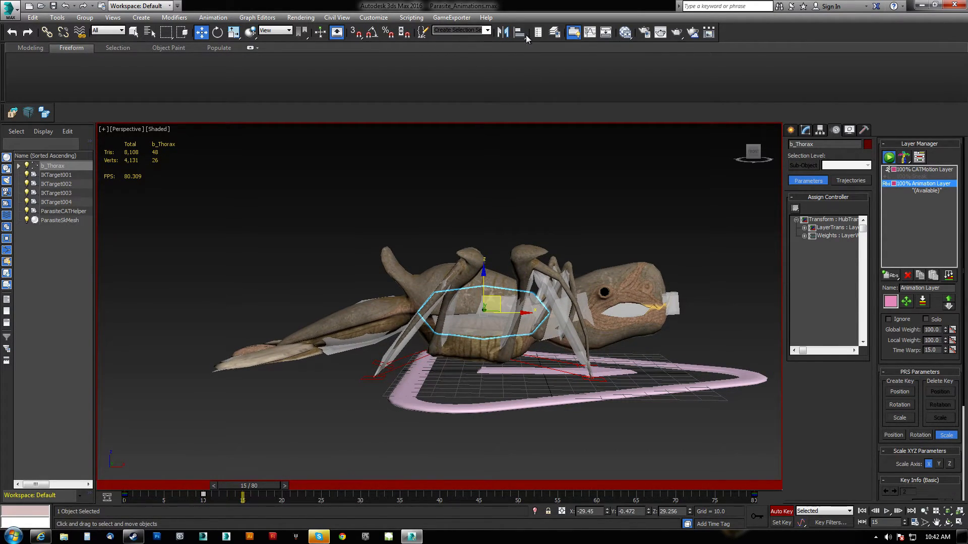
Select the AllControls set and copy its frame 10 keys to frame 15 to hold the pose.
click(478, 30)
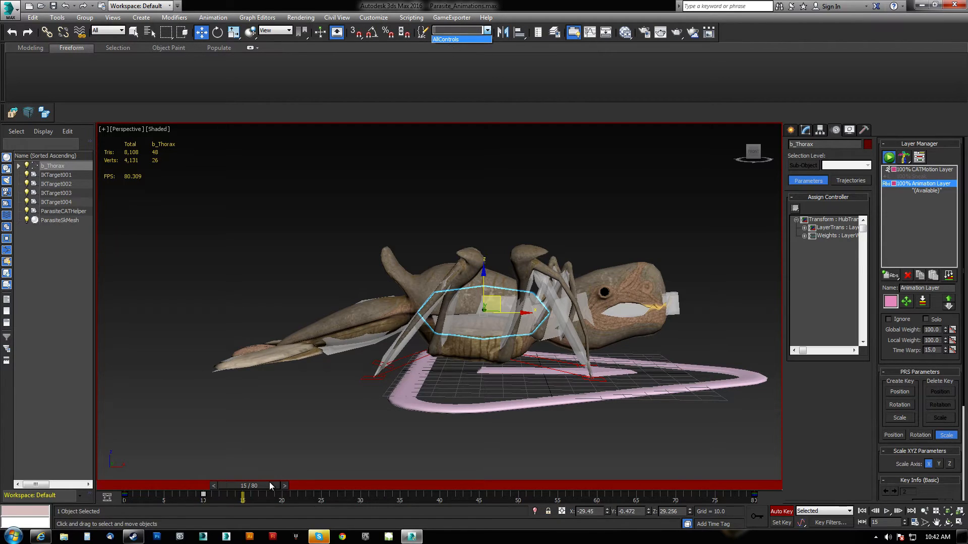
click(450, 40)
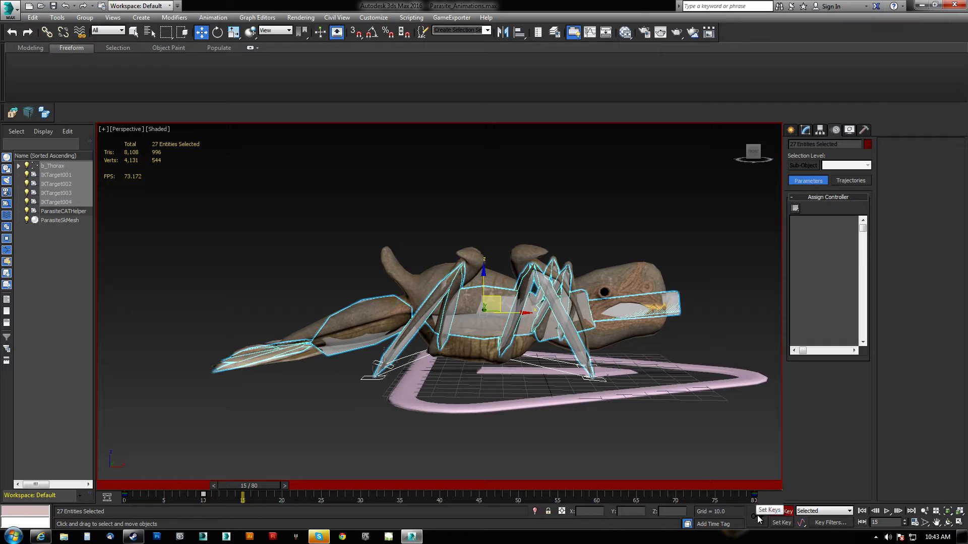
drag(178, 498, 268, 476)
key(w)
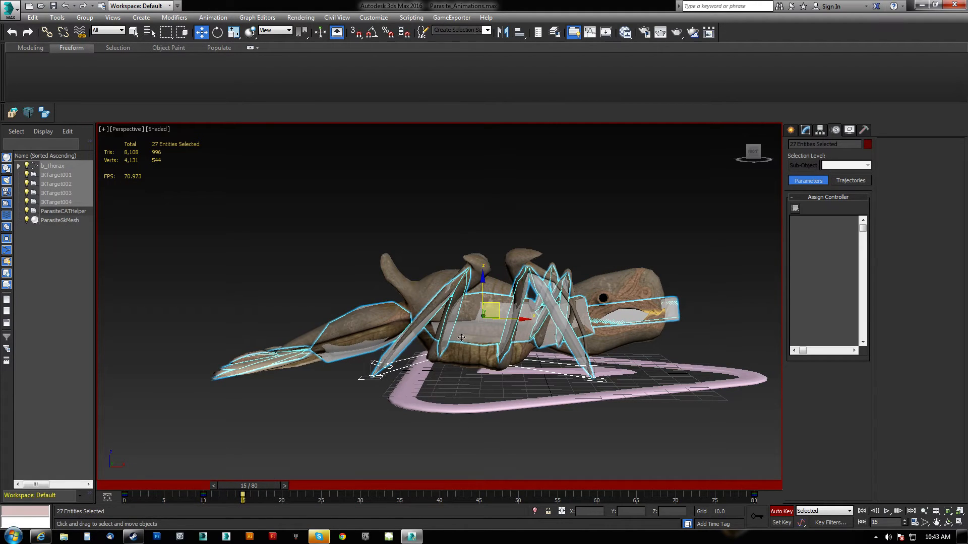
Raise b_Thorax and tilt it forward at frame 15, and rotate the head back up toward level.
click(472, 330)
drag(497, 303, 479, 234)
key(e)
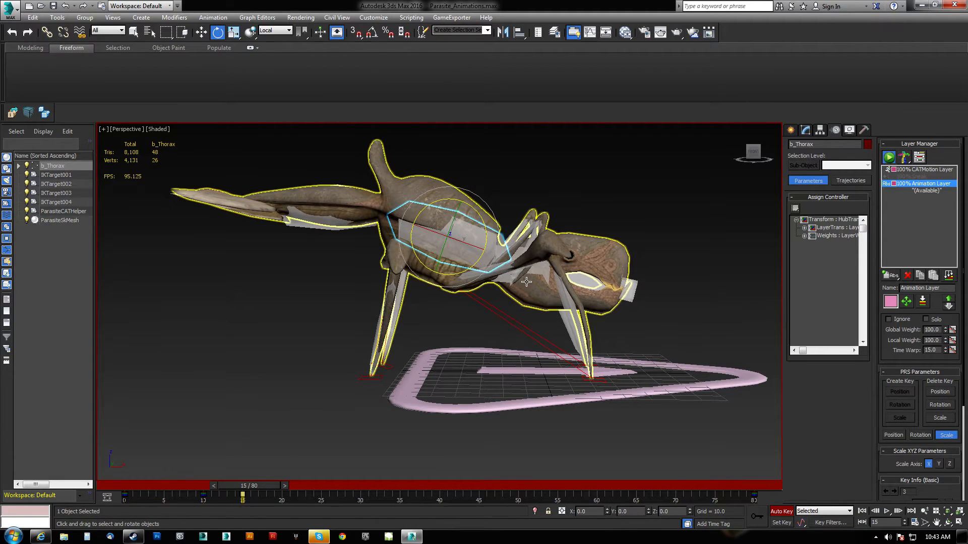
click(508, 280)
drag(521, 235, 524, 240)
Rotate b_Abdomen steeply upward at frame 15 so the tail points up behind the body.
middle_drag(294, 236, 378, 305)
click(414, 294)
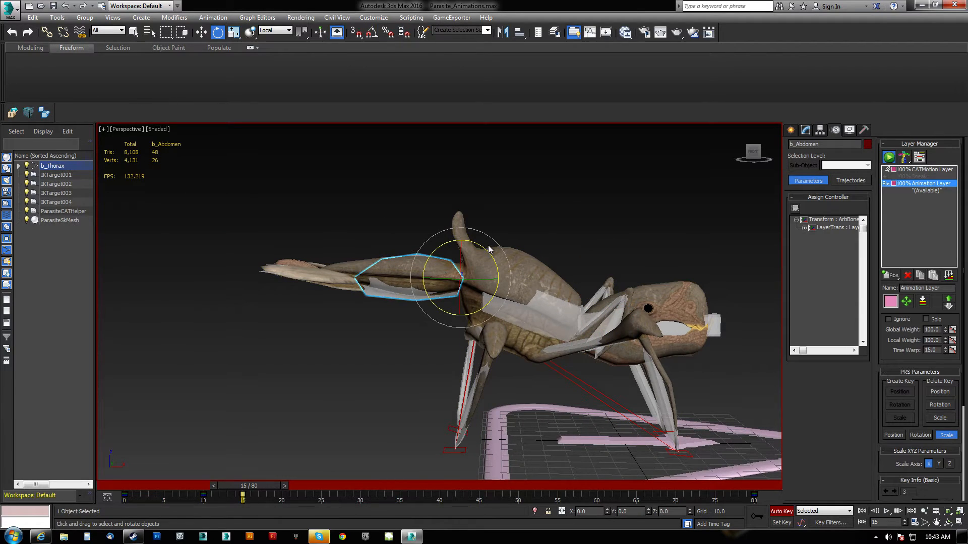
drag(481, 248, 517, 272)
middle_drag(386, 231, 398, 276)
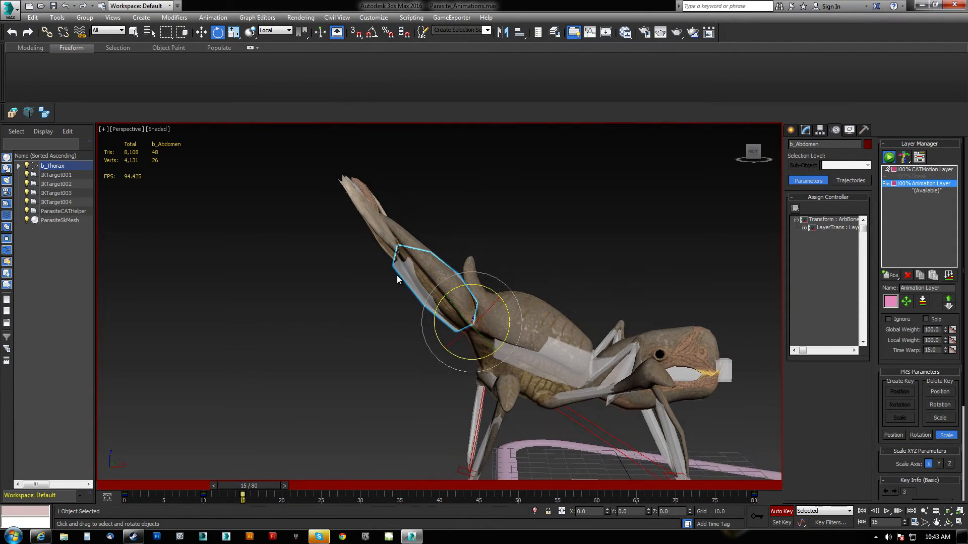
Rotate b_RightFin2 outward and b_RightFin1 outward by about 20 degrees around its local Y axis at frame 15.
alt+middle_drag(468, 295, 394, 327)
middle_drag(402, 212, 483, 210)
scroll(403, 248, up, 4)
click(381, 238)
scroll(380, 240, down, 4)
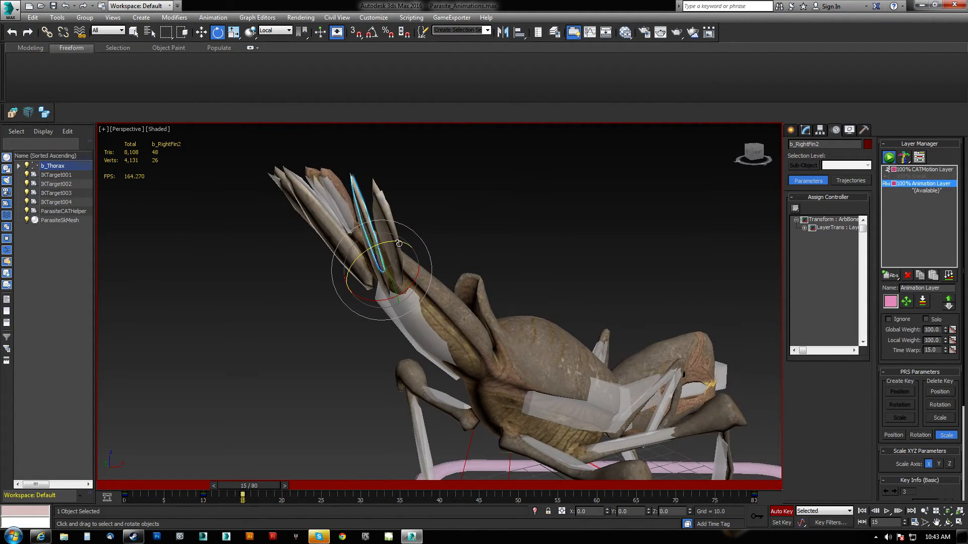
drag(363, 251, 380, 243)
alt+middle_drag(390, 238, 375, 332)
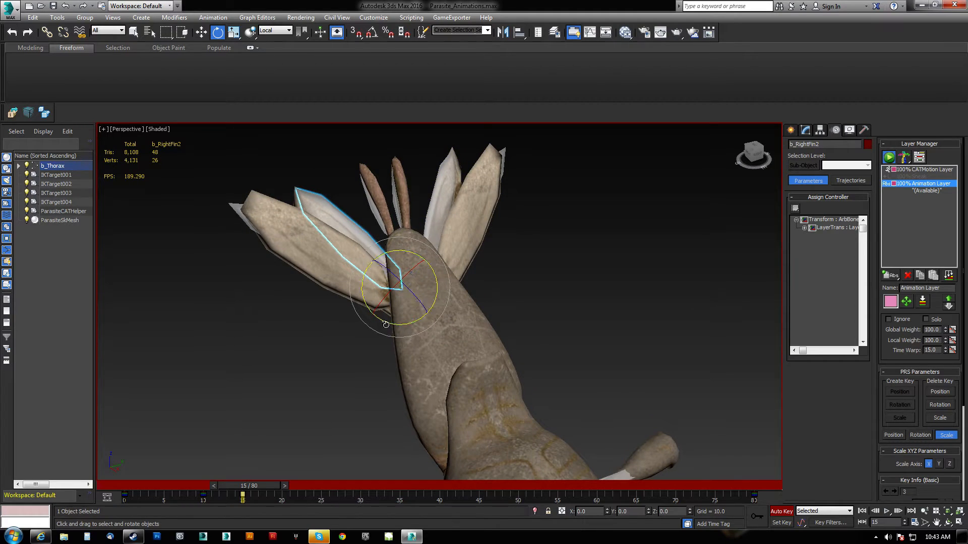
click(368, 308)
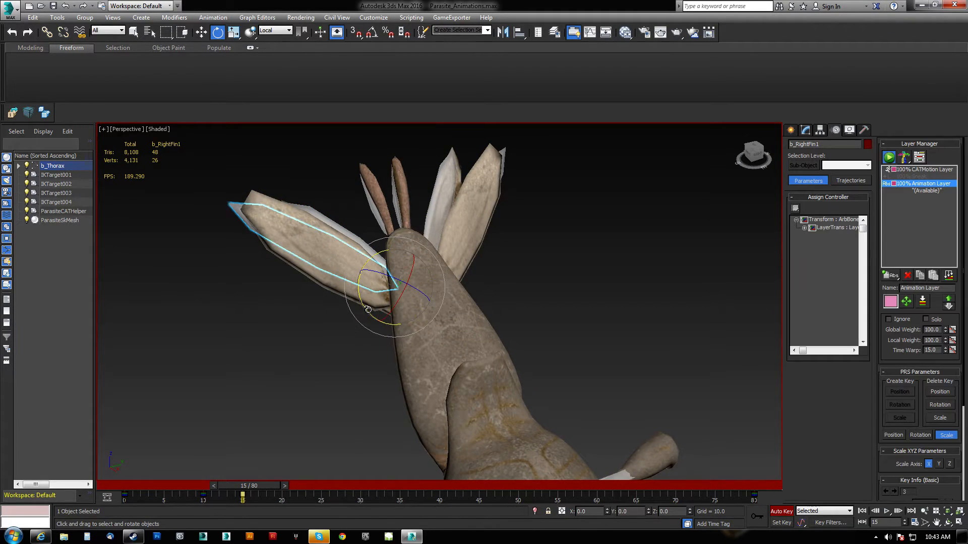
drag(365, 309, 359, 323)
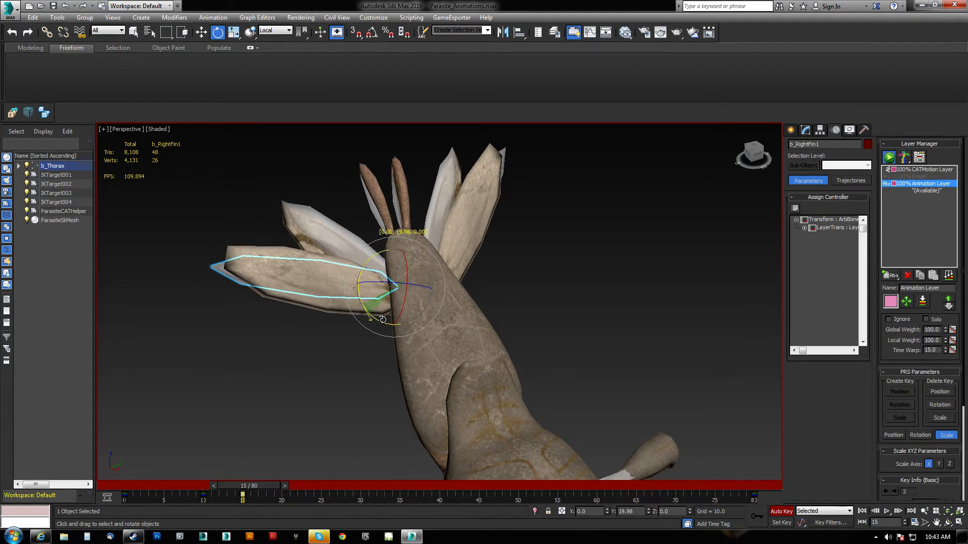
Rotate the left tail fins, including b_LeftFin2, outward at frame 15 to match the spread of the right fins.
click(501, 163)
drag(411, 297, 394, 278)
click(427, 211)
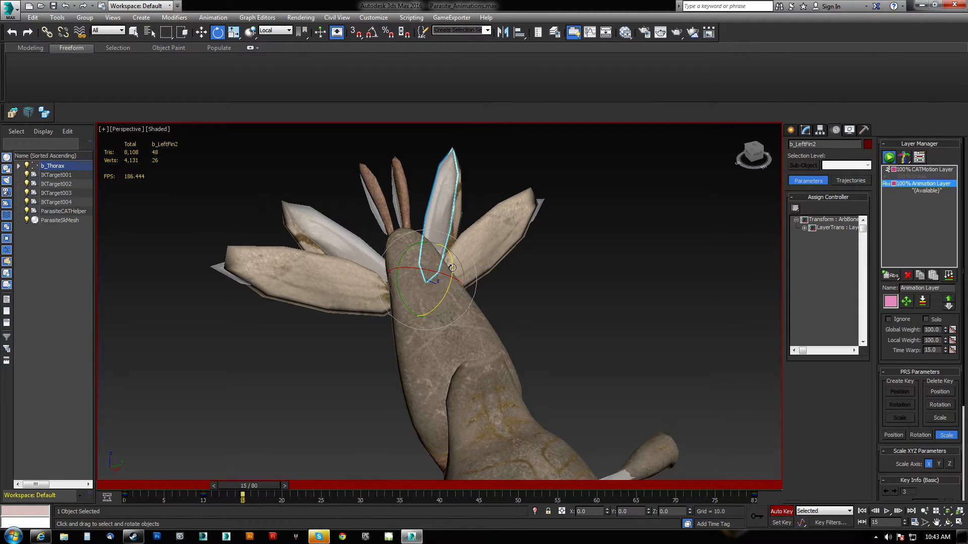
Spread b_RightTesticle and b_LeftTesticle apart at frame 15 and play the animation from frame 0.
click(380, 204)
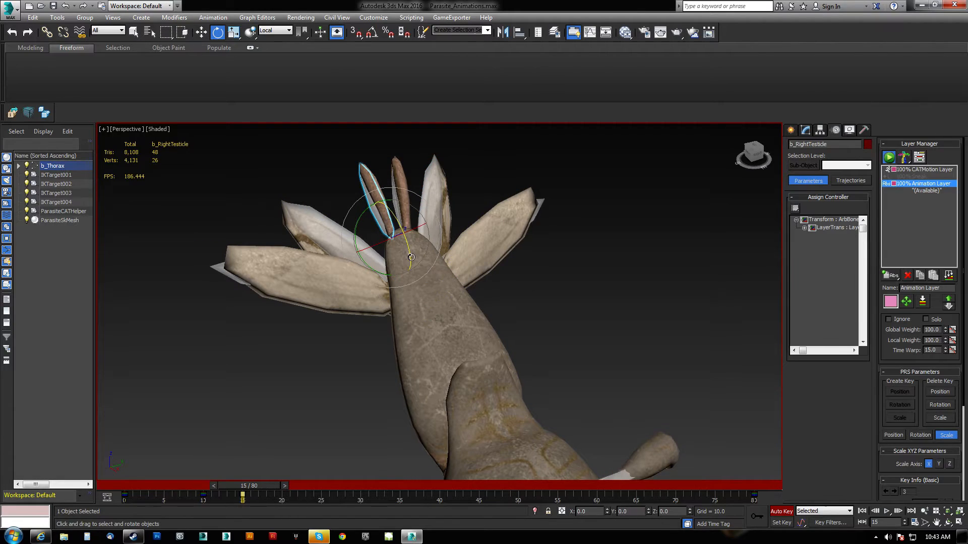
drag(389, 277, 394, 281)
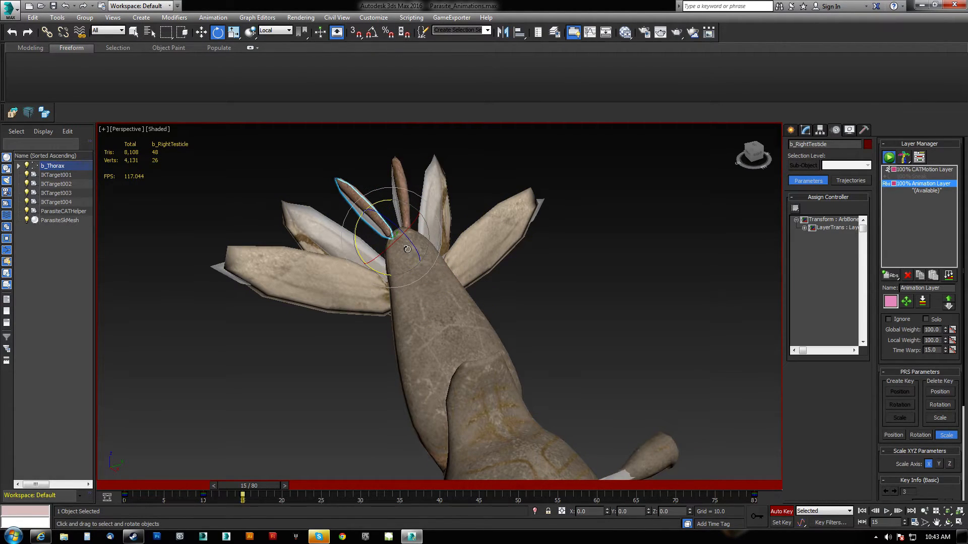
click(396, 213)
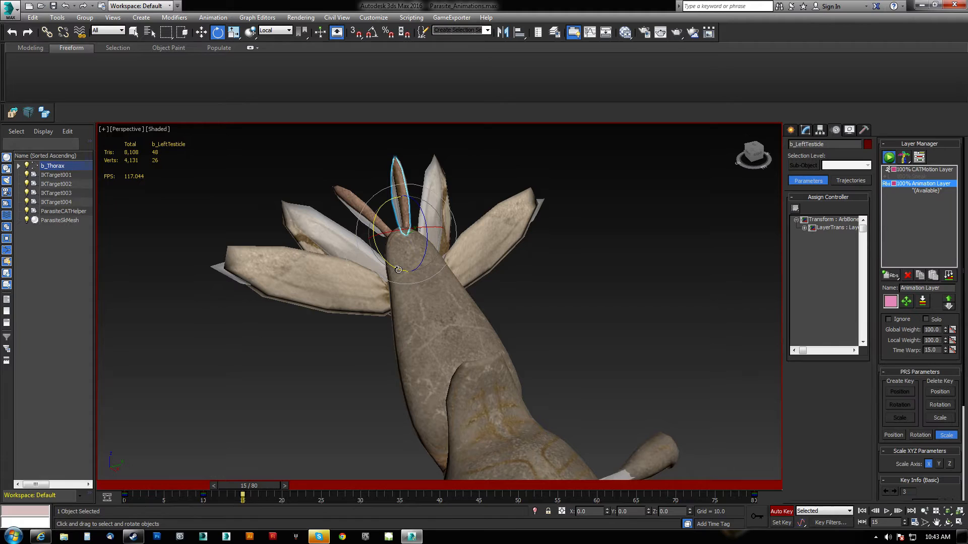
drag(424, 233, 423, 233)
scroll(393, 217, down, 5)
alt+middle_drag(406, 363, 424, 452)
drag(266, 486, 116, 479)
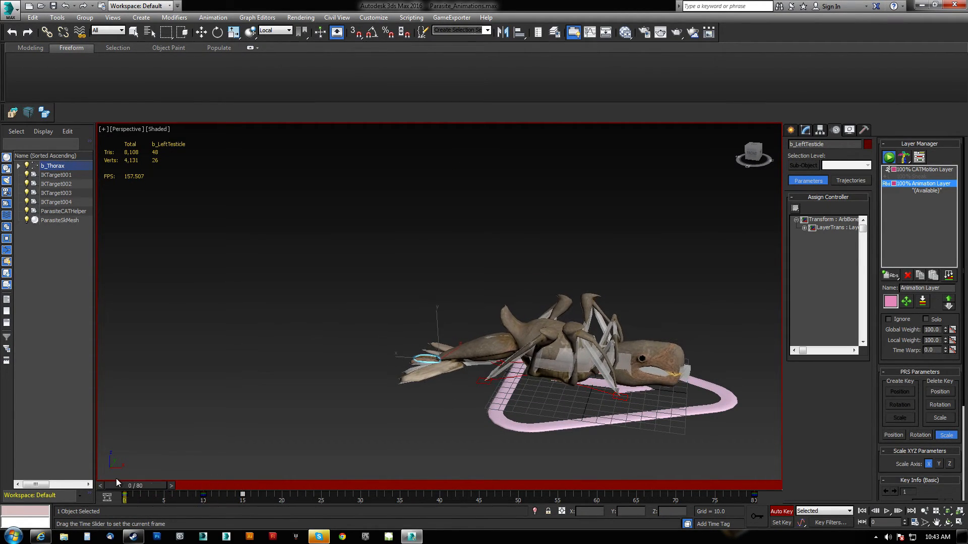
click(887, 511)
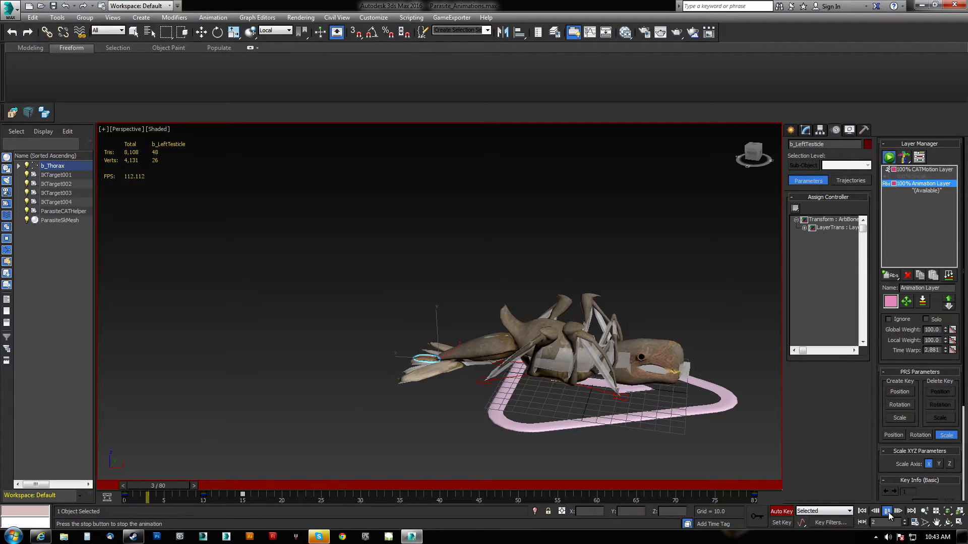
Move IKTarget004 backward and outward at frame 10 to about X -114.1, Y -55.7.
drag(402, 487, 233, 476)
key(e)
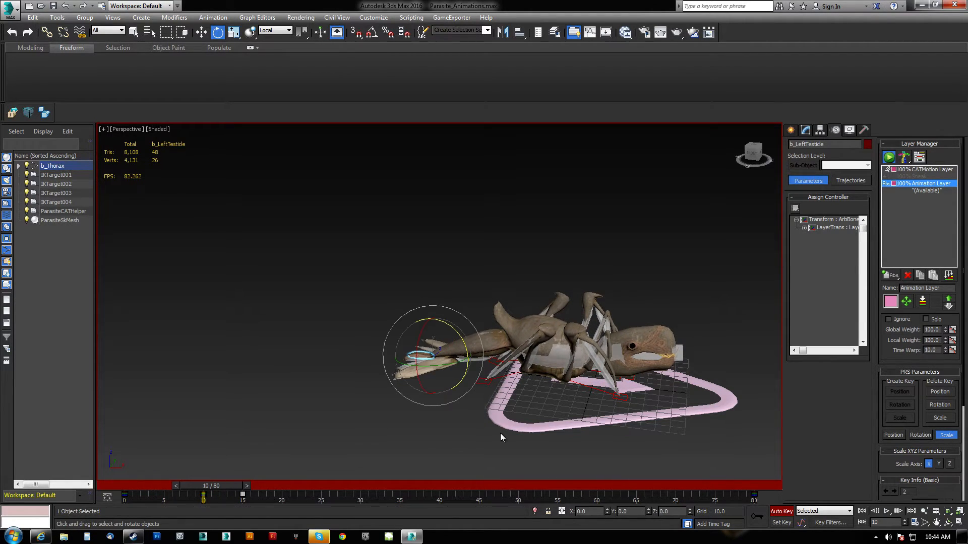
click(485, 382)
alt+middle_drag(485, 382, 530, 389)
key(w)
drag(446, 353, 522, 373)
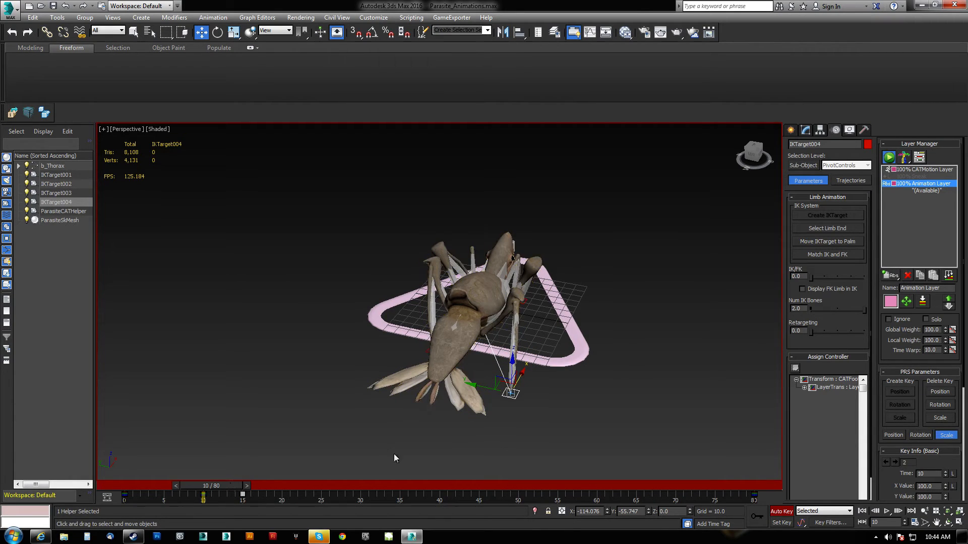
alt+middle_drag(508, 366, 530, 380)
mouse_move(243, 488)
mouse_down()
mouse_move(138, 480)
mouse_move(239, 479)
mouse_up()
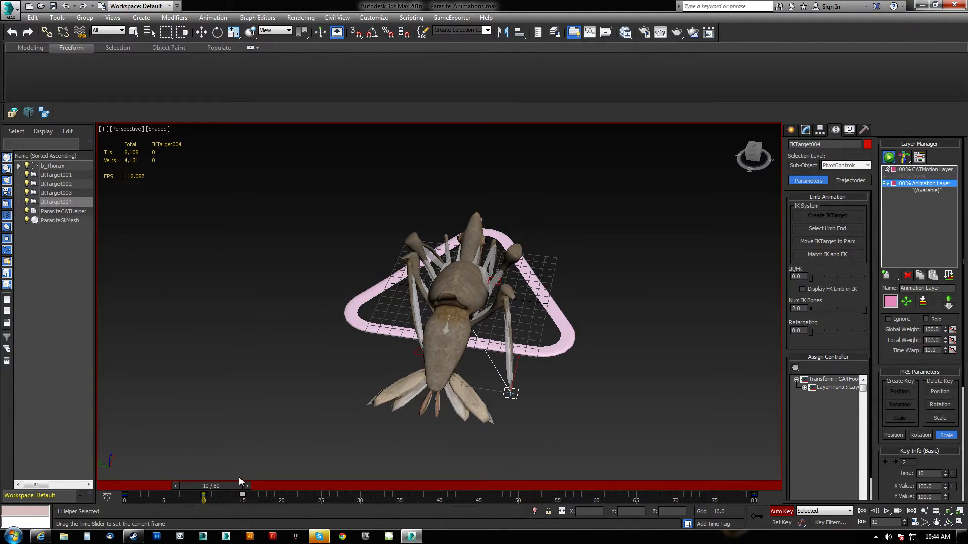
Lift IKTarget004 at frame 5 to about Z 16.2 so the rear foot rises during its step.
key(w)
drag(216, 486, 177, 486)
alt+middle_drag(423, 393, 484, 347)
drag(493, 346, 491, 329)
alt+middle_drag(494, 335, 546, 360)
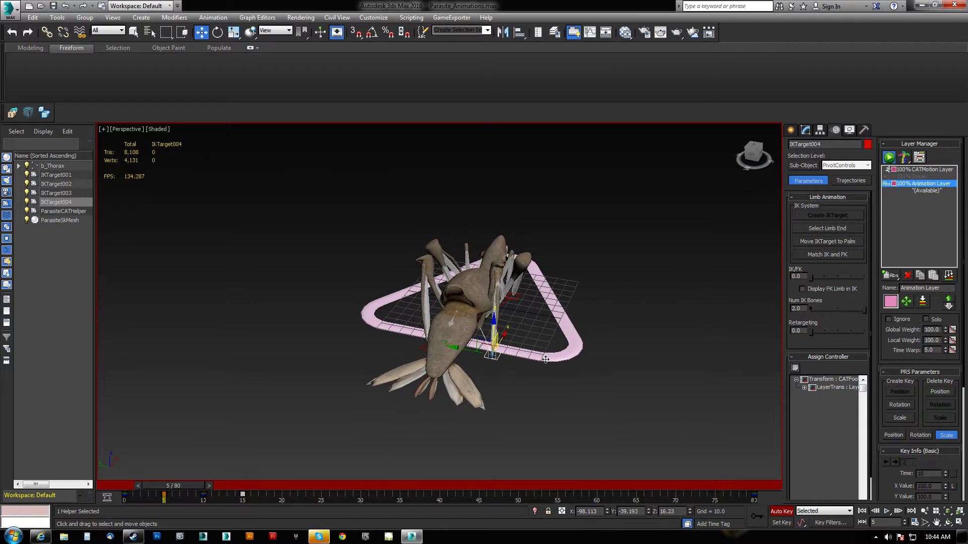
drag(182, 485, 184, 464)
key(w)
Clear IKTarget002's key at frame 10 and move the target outward at frame 15 to about X -81.8, Y 55.6.
alt+middle_drag(298, 404, 417, 400)
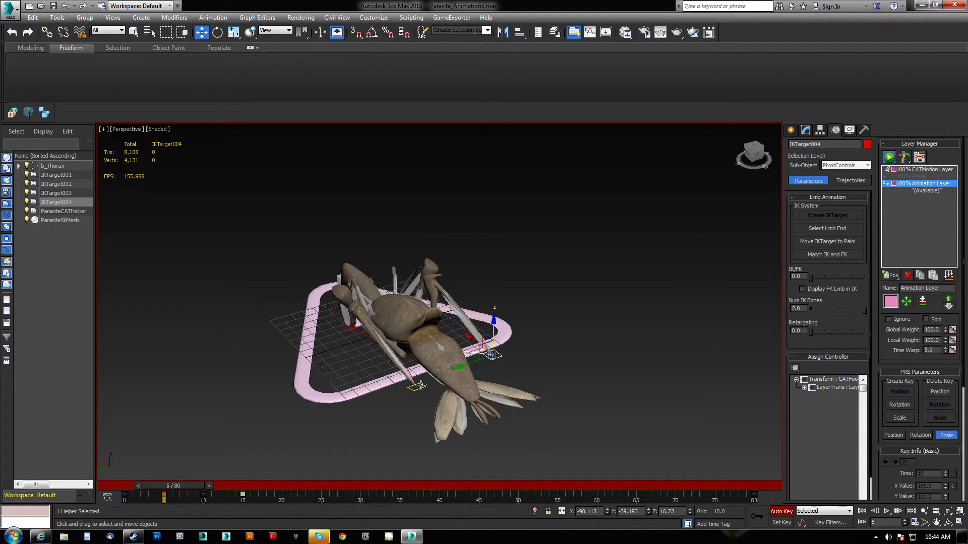
click(421, 386)
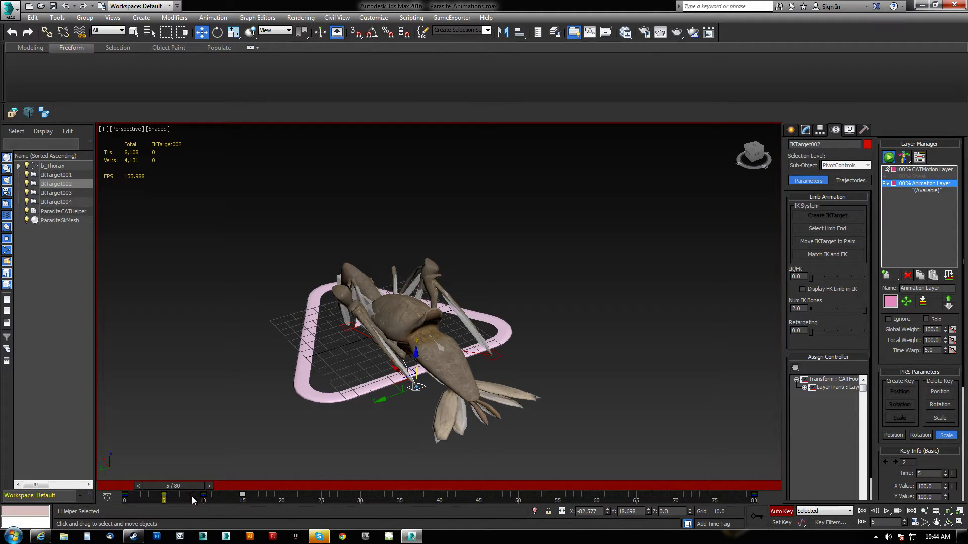
drag(192, 496, 231, 495)
drag(171, 483, 247, 484)
drag(394, 390, 349, 402)
alt+middle_drag(350, 401, 418, 385)
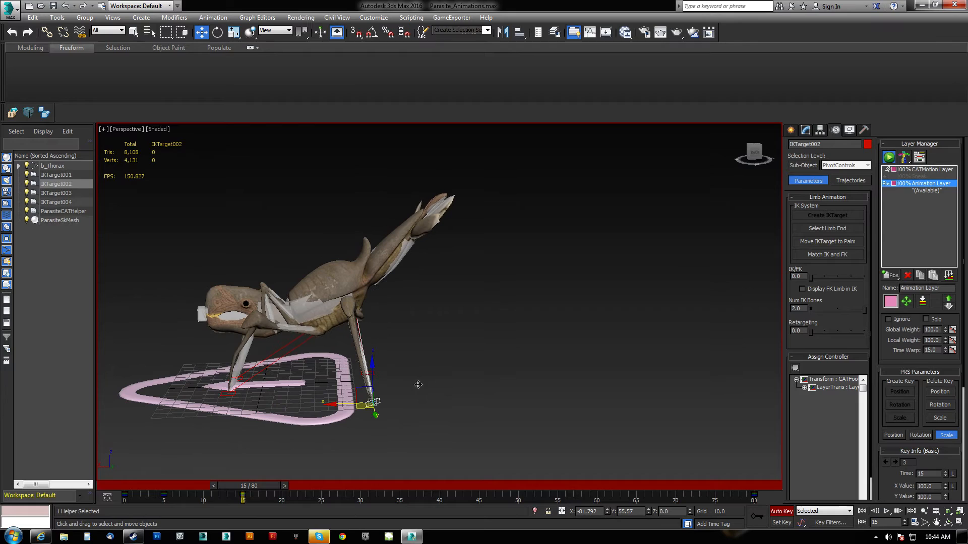
Raise IKTarget002 by about 12.5 units at frame 10 and check the leg's pose back at frame 5.
drag(264, 488, 229, 489)
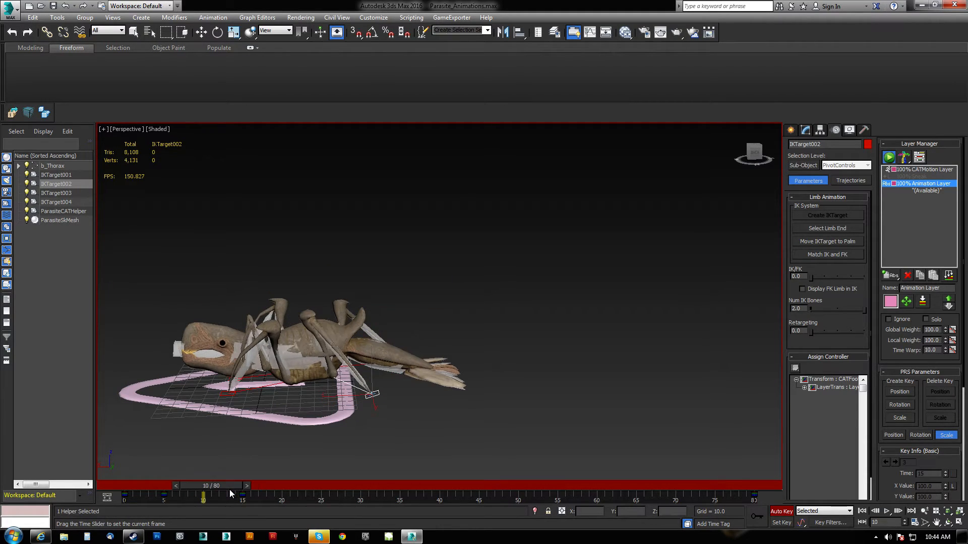
drag(369, 362, 371, 347)
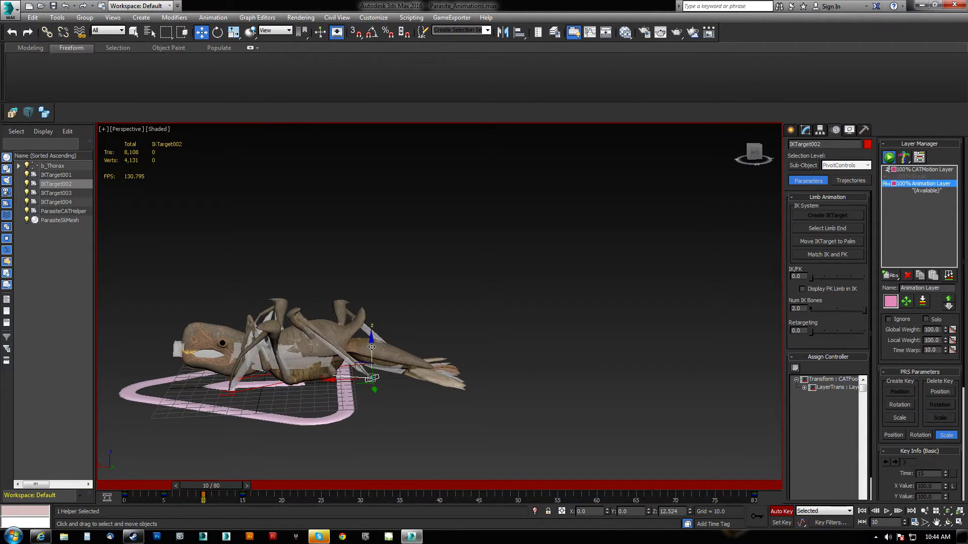
click(304, 336)
drag(226, 485, 192, 487)
key(w)
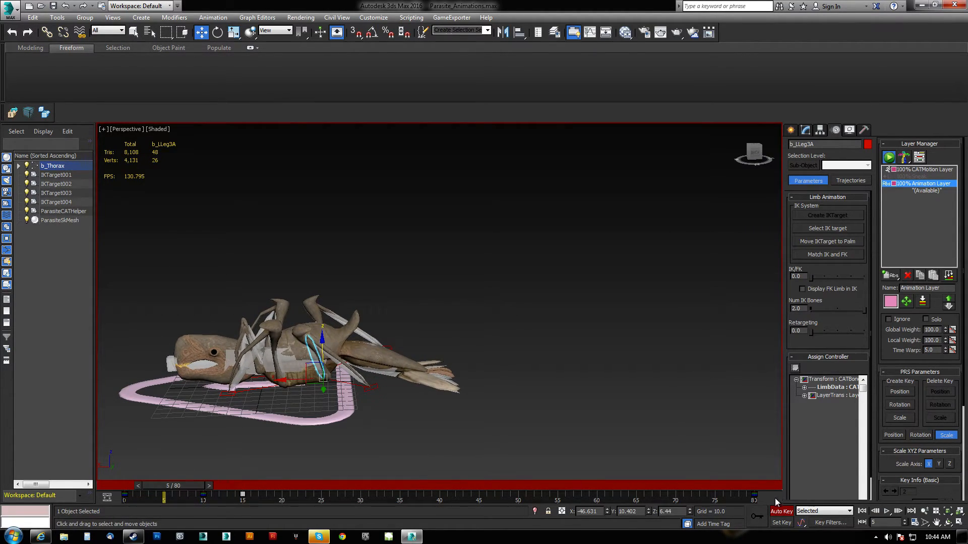
Examine the rear leg's stepping motion around b_LLeg3A and IKTarget002 between frames 5 and 15.
drag(177, 485, 218, 487)
key(e)
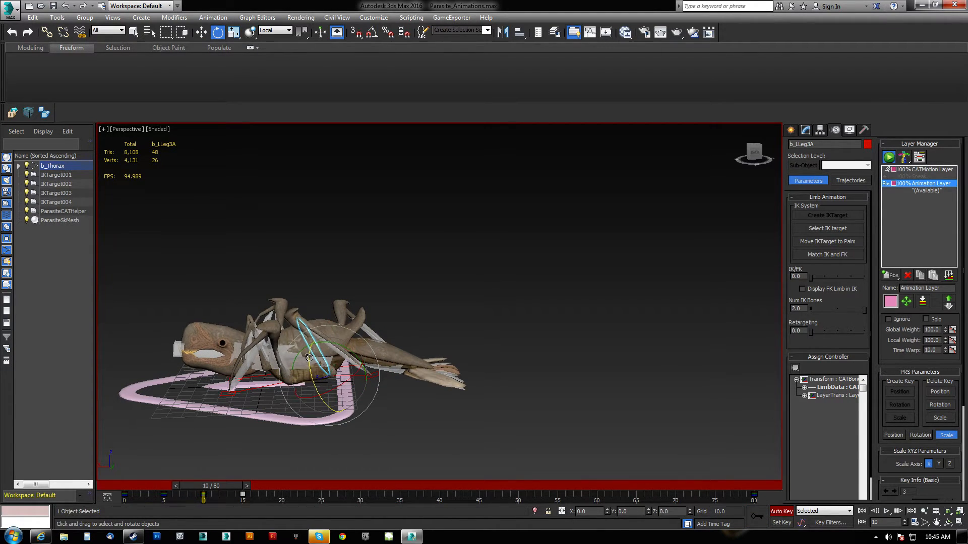
alt+middle_drag(309, 389, 329, 393)
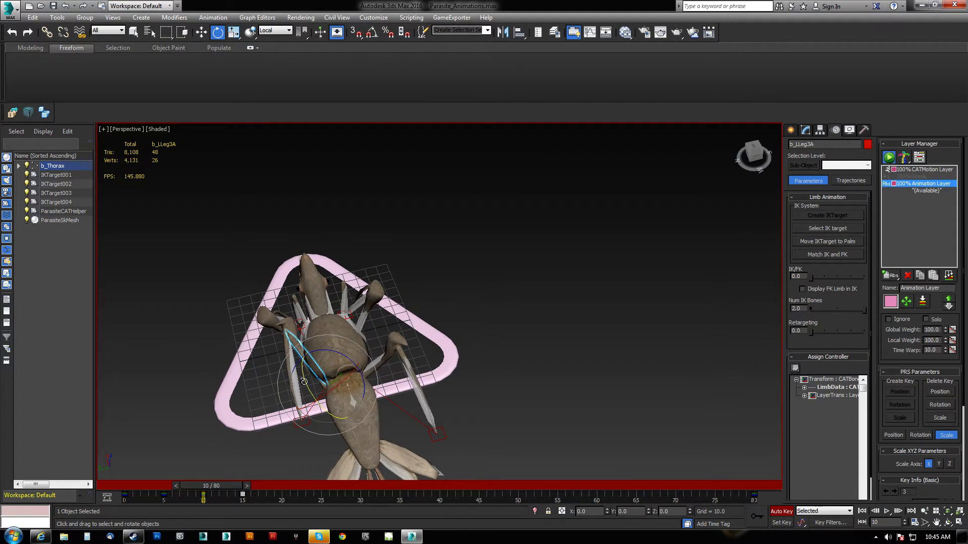
alt+middle_drag(320, 396, 292, 370)
drag(226, 486, 174, 466)
key(e)
alt+middle_drag(174, 467, 331, 450)
click(429, 367)
drag(180, 479, 271, 477)
key(e)
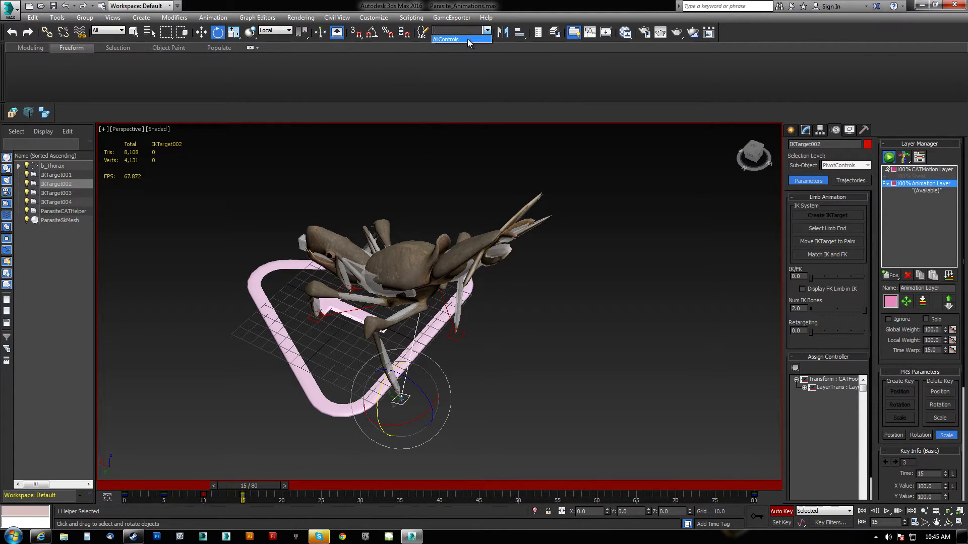
Select the AllControls set, copy its frame 15 keys to frame 40, and review the motion from frame 0 to 15.
click(467, 39)
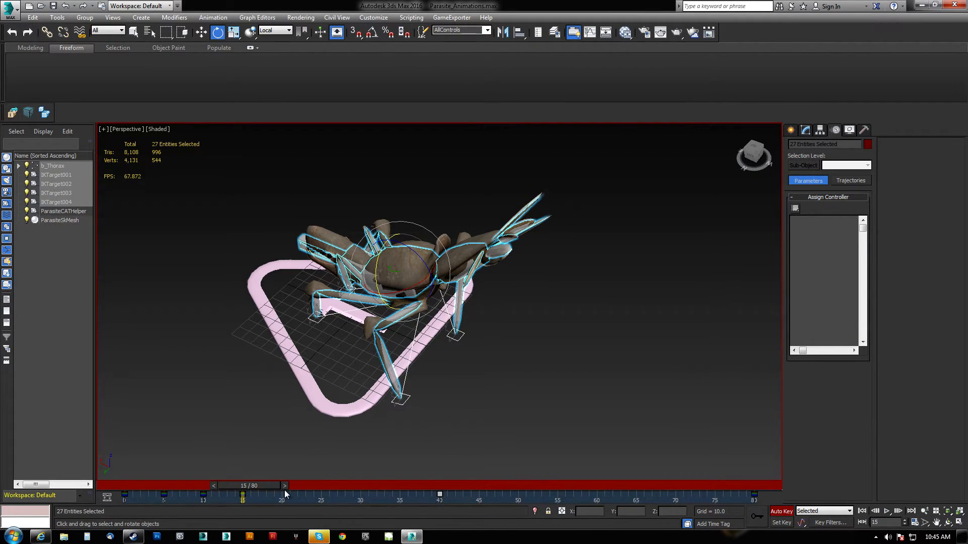
drag(268, 486, 101, 492)
drag(159, 479, 273, 479)
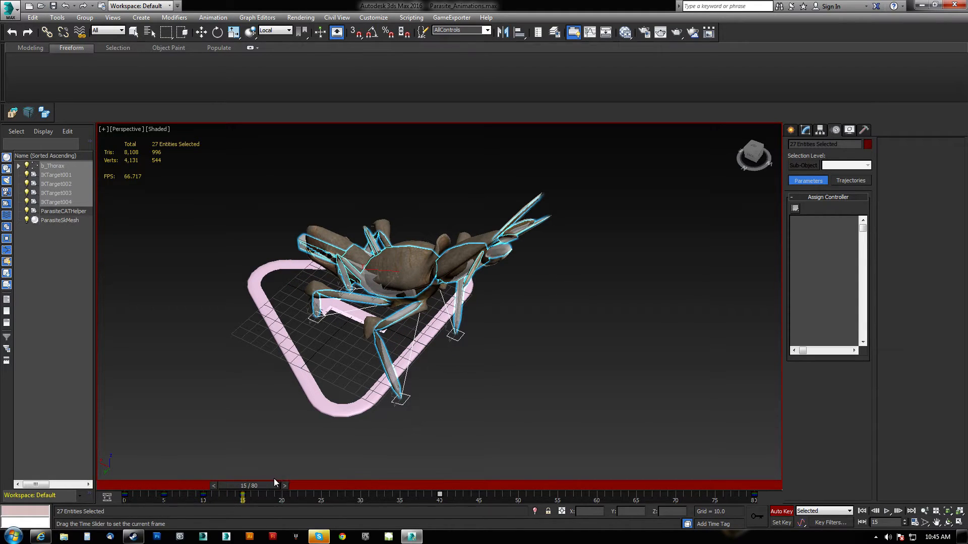
key(e)
Examine IKTarget004's foot placement from the side between frames 14 and 25.
alt+middle_drag(274, 452, 276, 410)
drag(271, 493, 234, 492)
key(e)
click(454, 355)
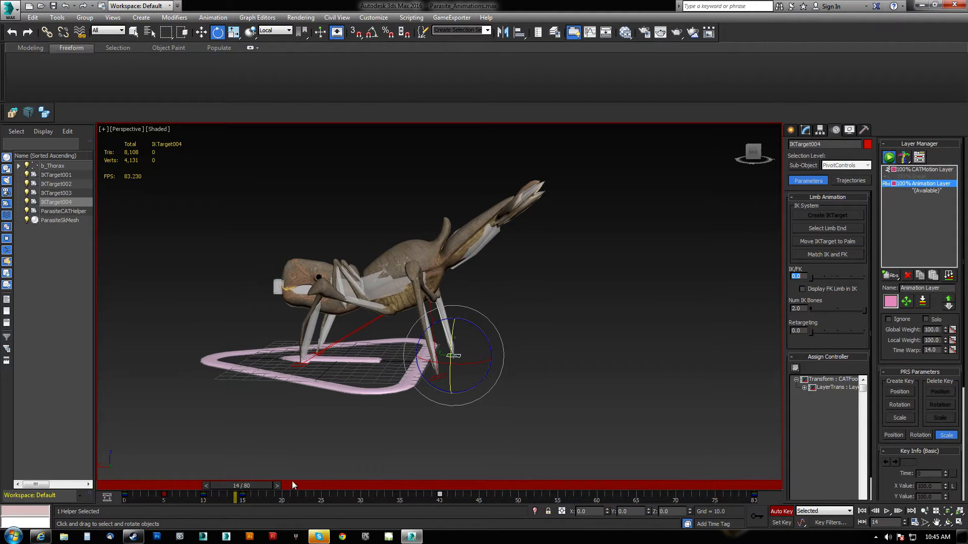
drag(259, 486, 280, 474)
key(e)
key(e)
alt+middle_drag(293, 335, 225, 325)
drag(255, 485, 331, 474)
key(e)
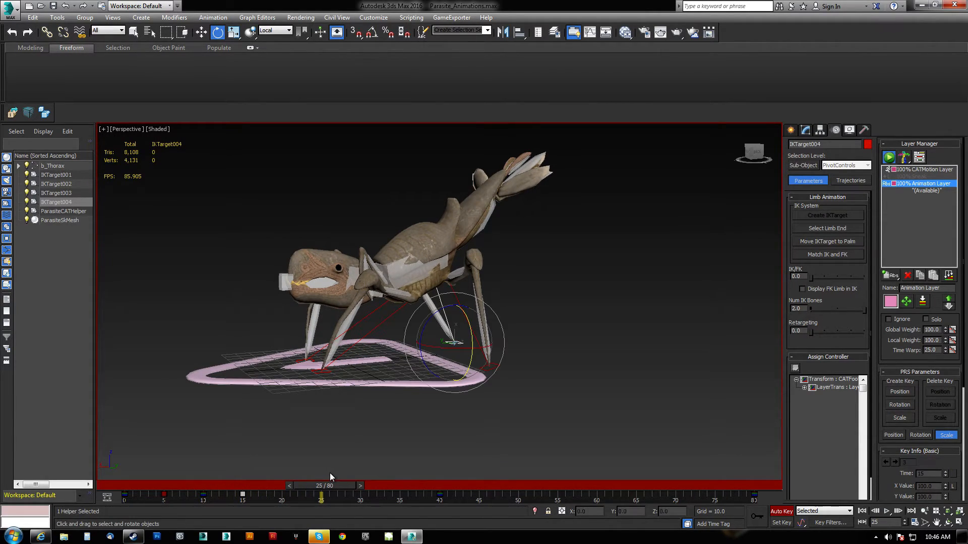
Select the AllControls set and copy its frame 15 keys to frame 25, making frame 25 current.
click(471, 39)
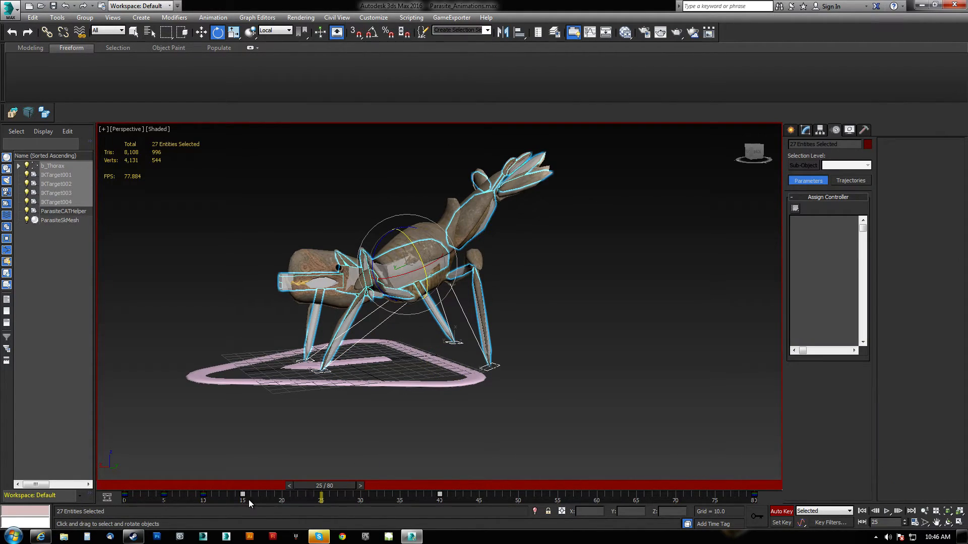
drag(339, 489, 332, 490)
key(comma)
key(e)
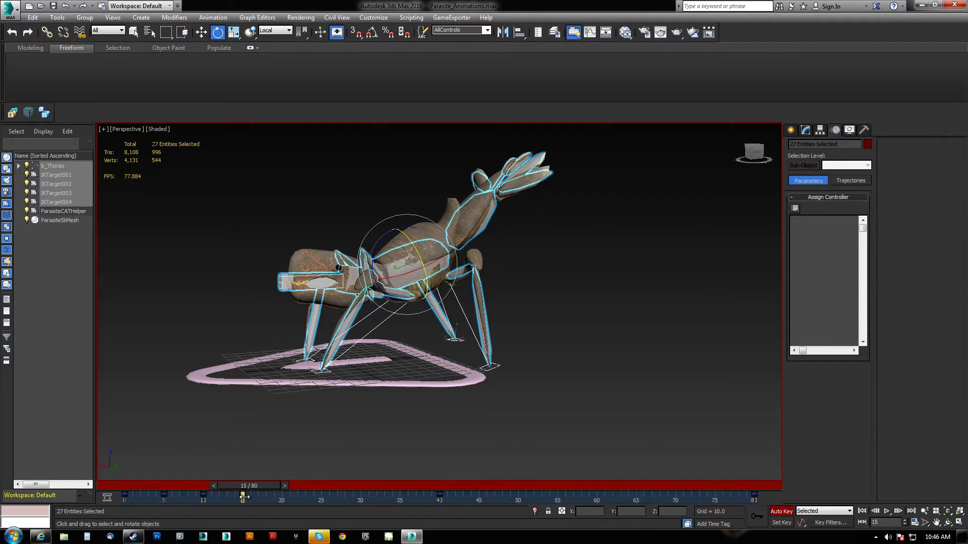
drag(269, 485, 307, 489)
key(e)
Raise b_Thorax at frame 25 and shift it back toward the tail.
click(391, 264)
key(w)
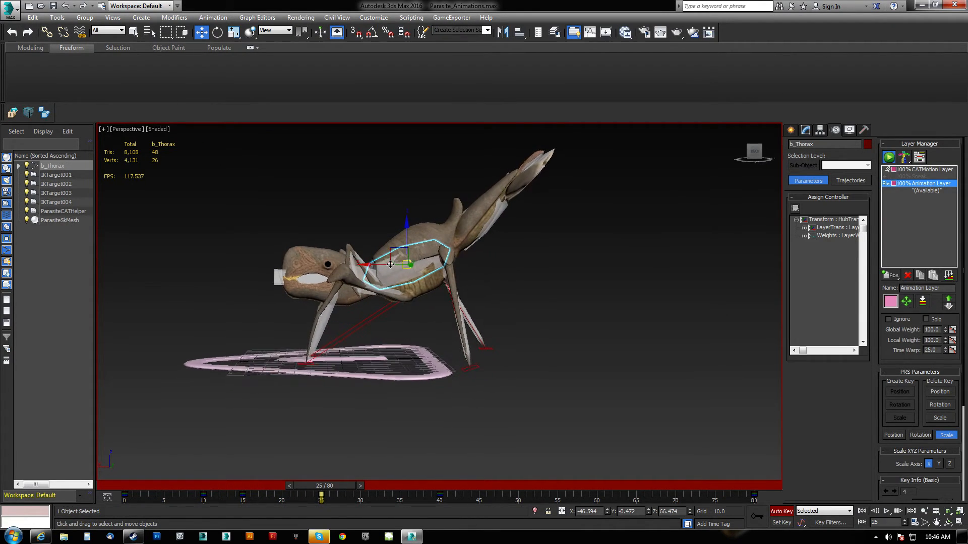
drag(392, 250, 431, 187)
drag(430, 192, 430, 194)
alt+middle_drag(398, 218, 409, 223)
Tilt b_Head about 26.6 degrees downward around its local Z axis at frame 25.
click(385, 242)
key(e)
drag(368, 213, 355, 233)
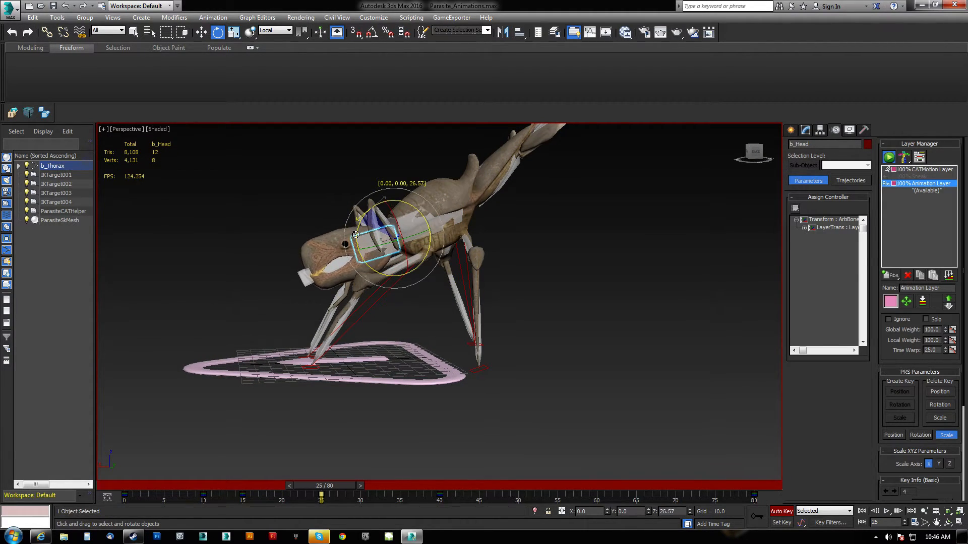
Open the creature's mouth at frame 25 by rotating b_LowerJaw down and b_UpperJaw up.
click(305, 285)
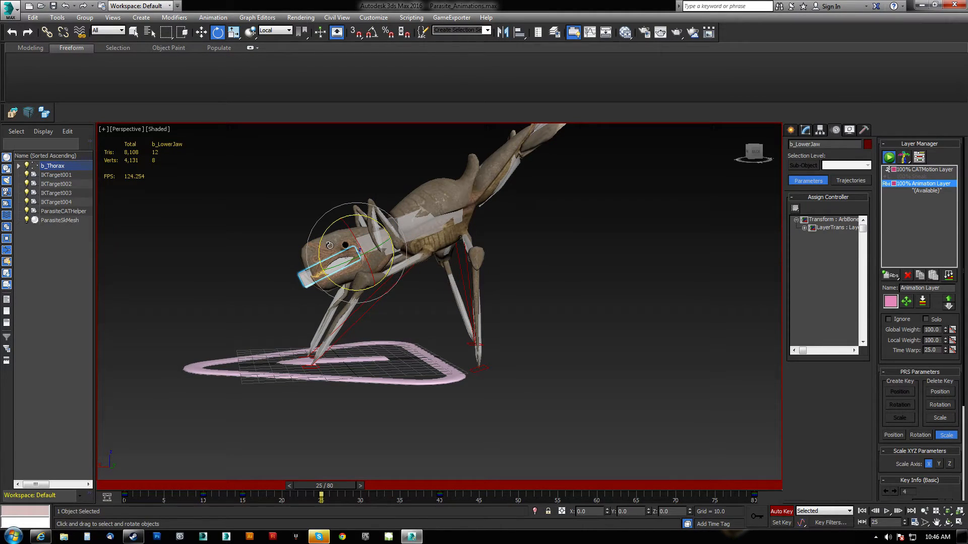
drag(321, 247, 326, 296)
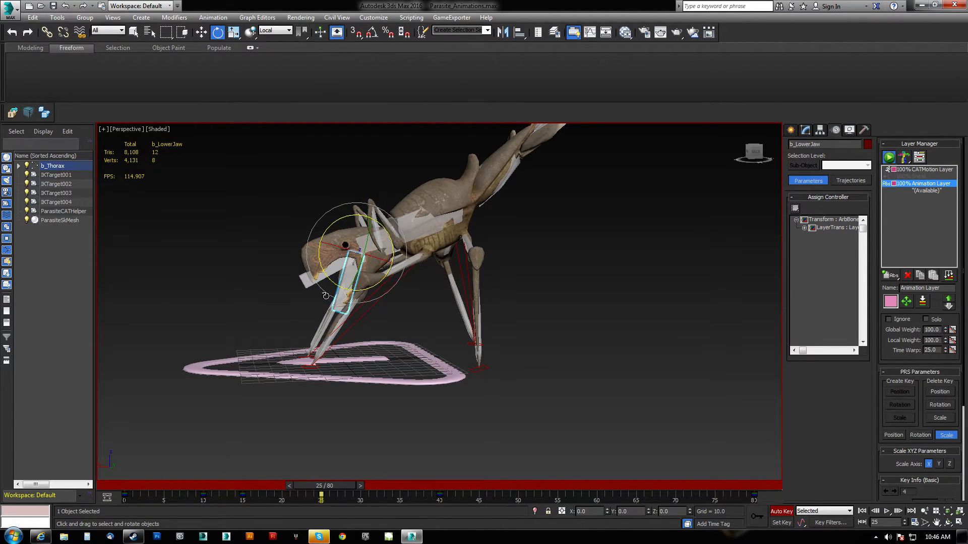
click(306, 284)
drag(323, 237, 325, 187)
alt+middle_drag(320, 286, 376, 307)
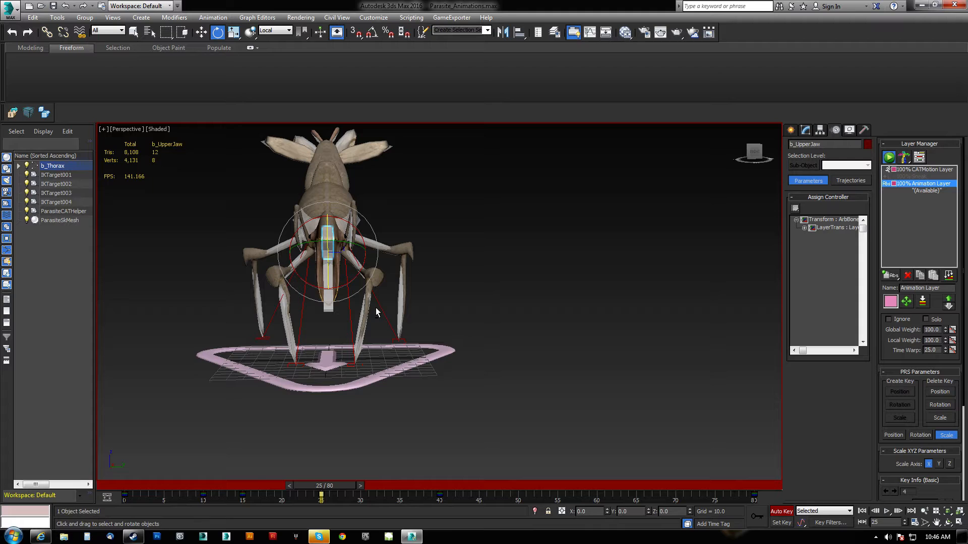
alt+middle_drag(303, 315, 309, 362)
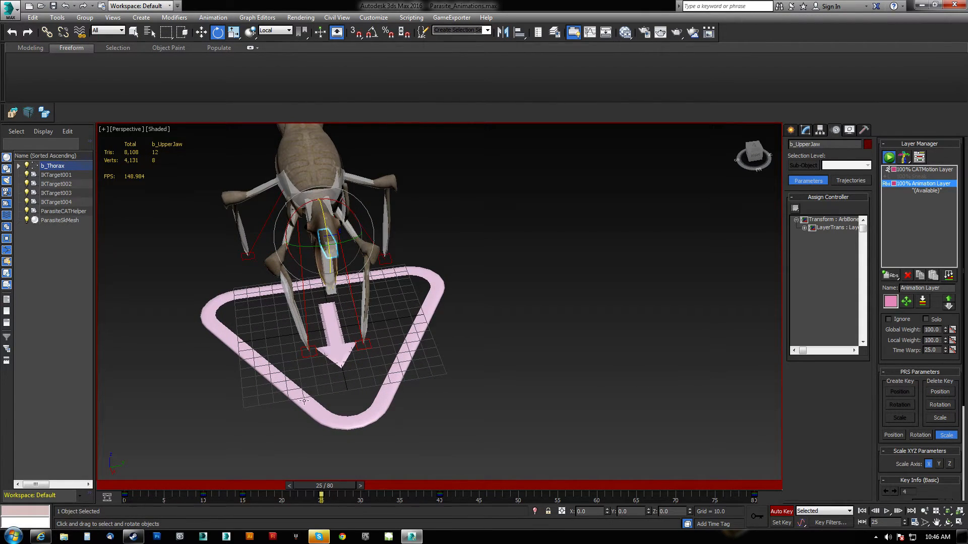
Move IKTarget001 about 43 units back and 21 units outward at frame 25, after comparing it with frame 15.
drag(344, 488, 267, 473)
key(e)
click(367, 346)
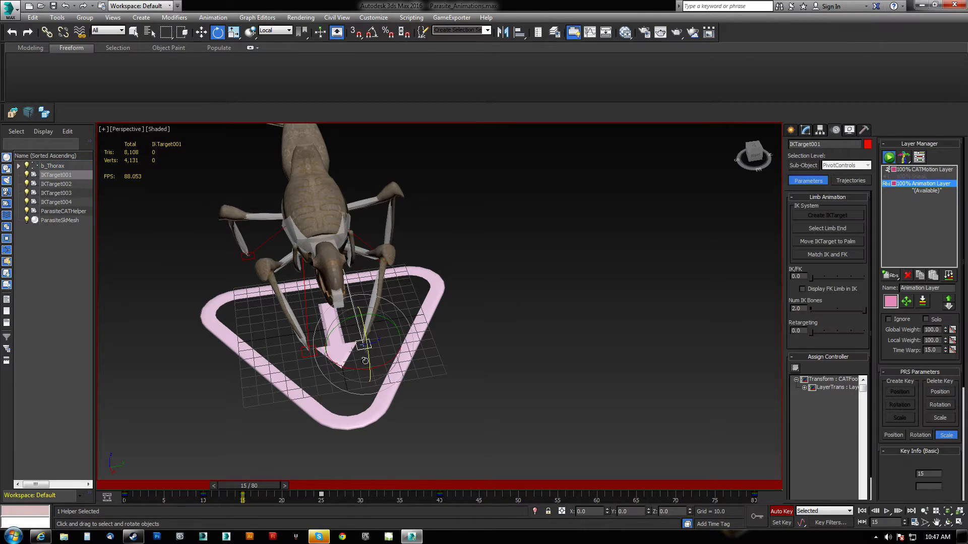
drag(261, 484, 335, 484)
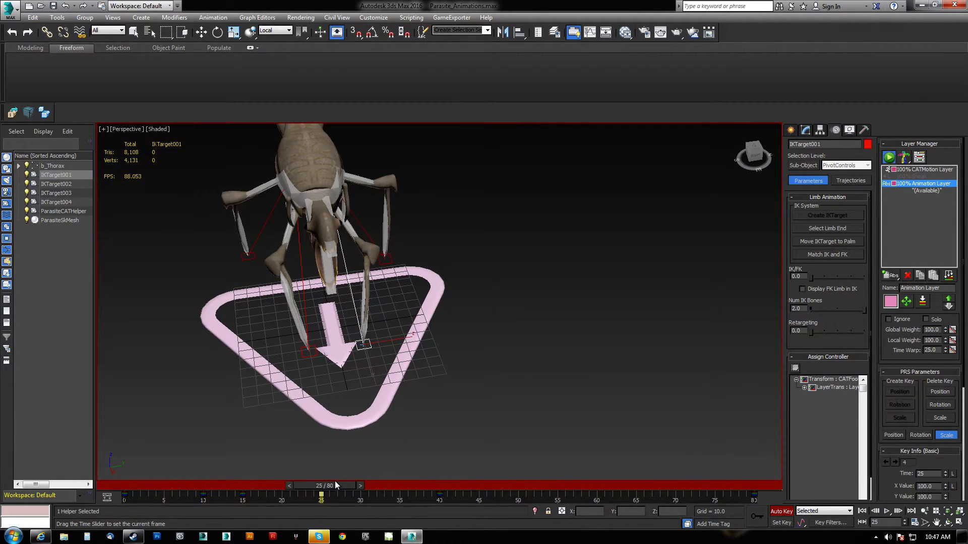
key(w)
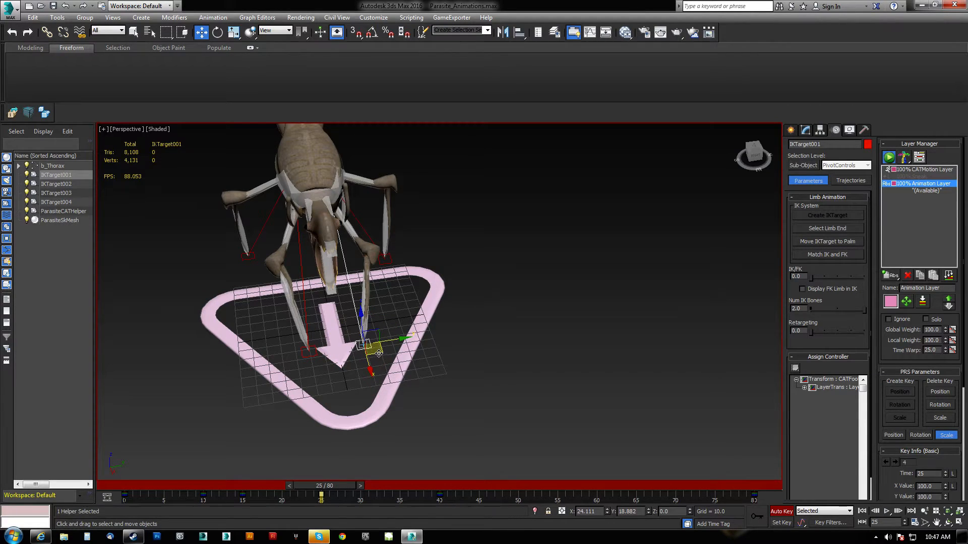
drag(378, 353, 389, 330)
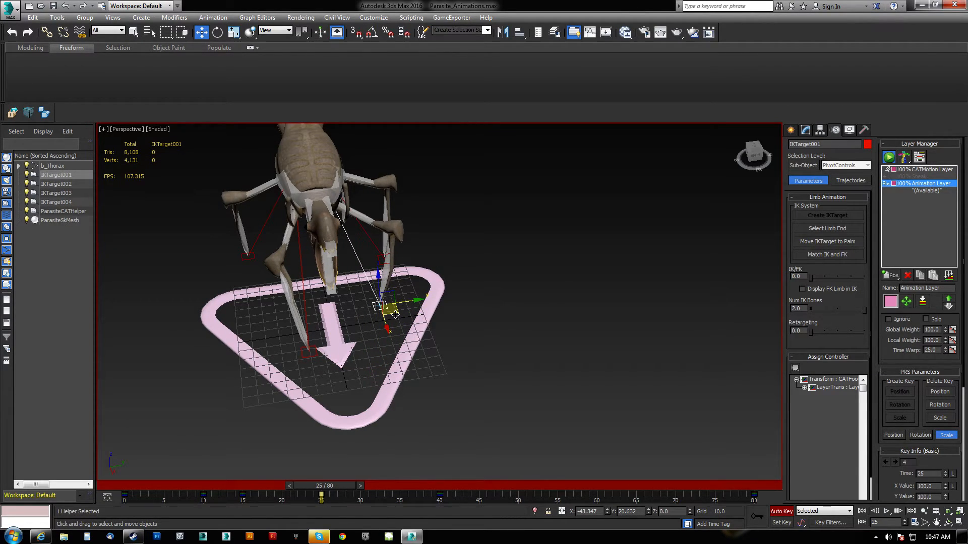
Lift IKTarget001 off the ground at frame 20 as the mid-point of its step.
drag(344, 485, 306, 485)
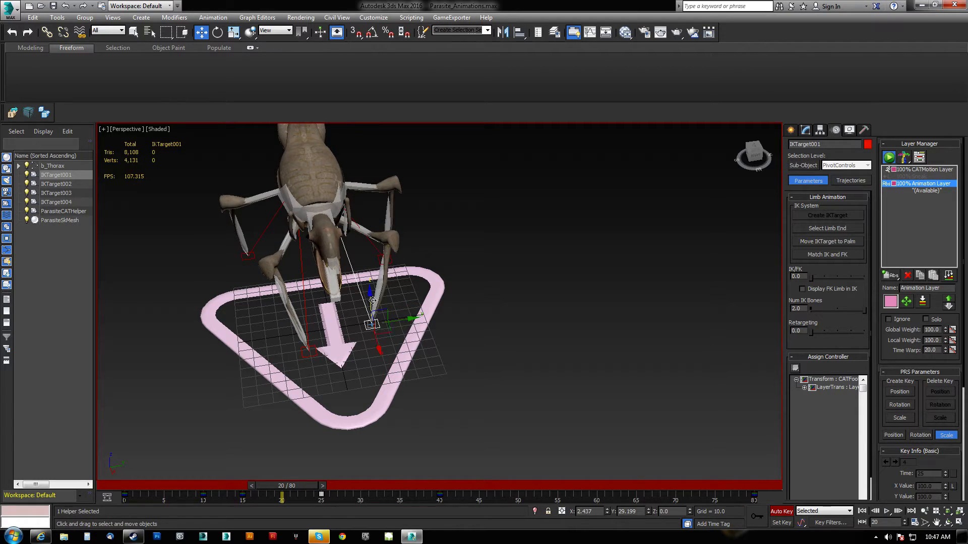
alt+middle_drag(388, 365, 297, 446)
mouse_move(308, 486)
mouse_down()
mouse_move(208, 477)
mouse_move(382, 477)
mouse_move(324, 485)
mouse_up()
key(w)
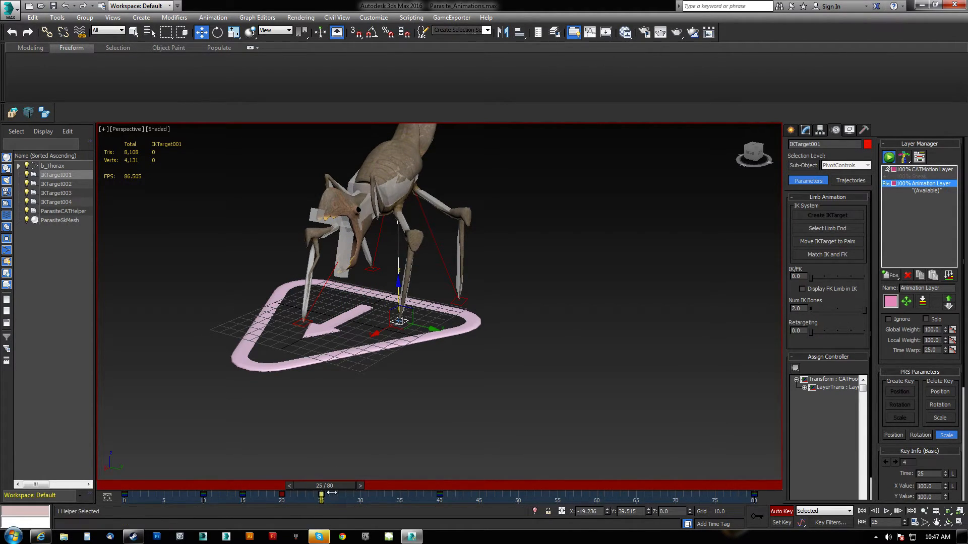
Move IKTarget003 about 51 units back and 40 units outward at frame 35.
drag(344, 481, 447, 490)
key(w)
alt+middle_drag(321, 357, 359, 385)
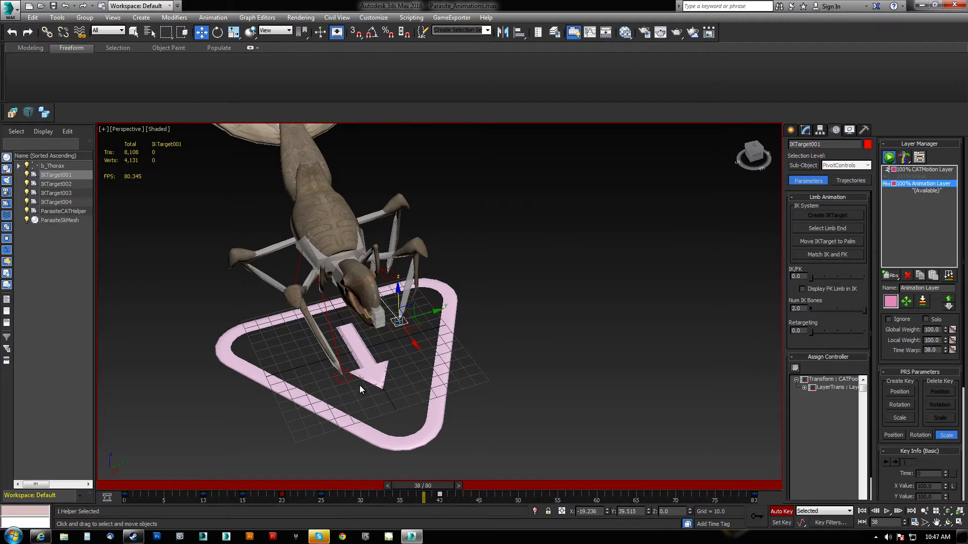
click(343, 376)
drag(437, 487, 414, 482)
key(w)
drag(361, 383, 291, 352)
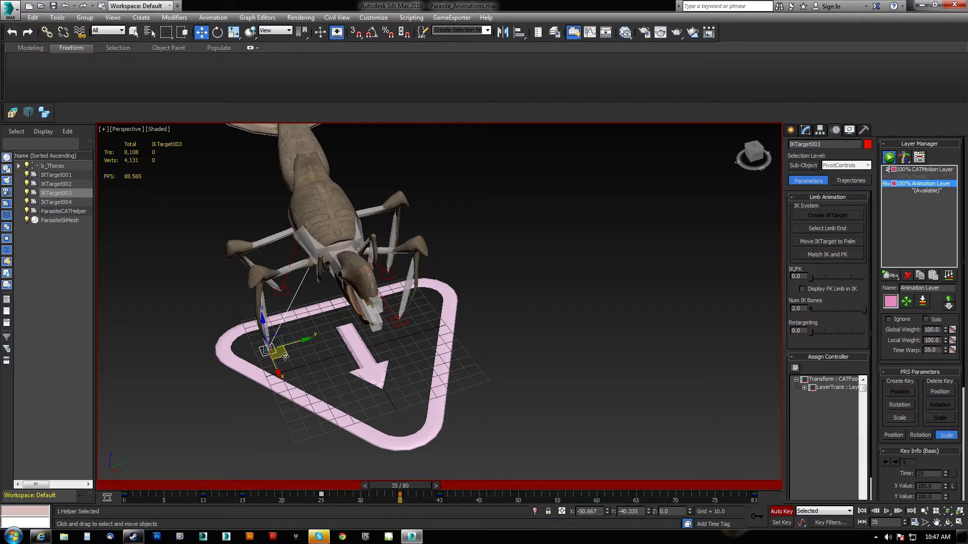
mouse_move(237, 357)
alt+middle_down()
mouse_move(234, 335)
mouse_move(220, 339)
mouse_move(225, 354)
alt+middle_up()
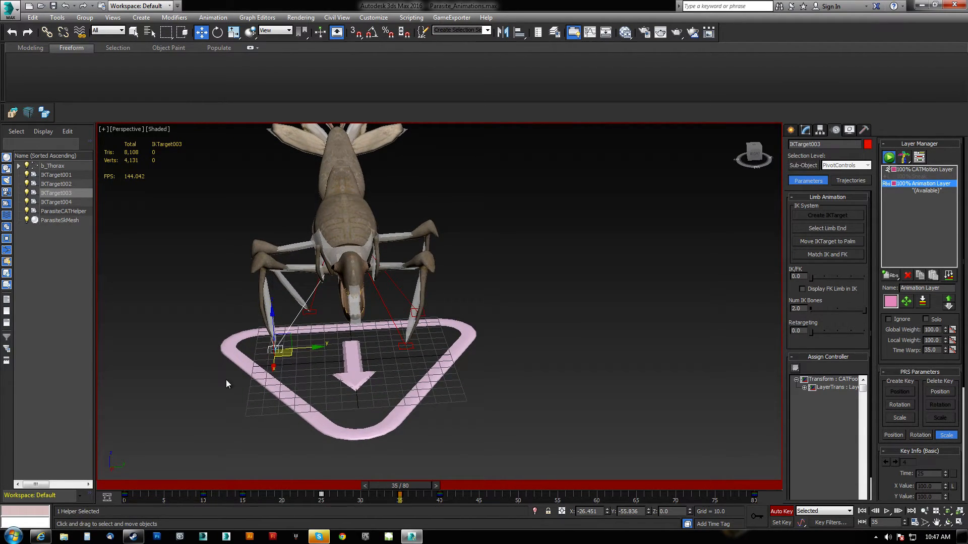
Raise IKTarget003 about 9.6 units at frame 30 as the mid-point of its step.
drag(383, 482, 345, 488)
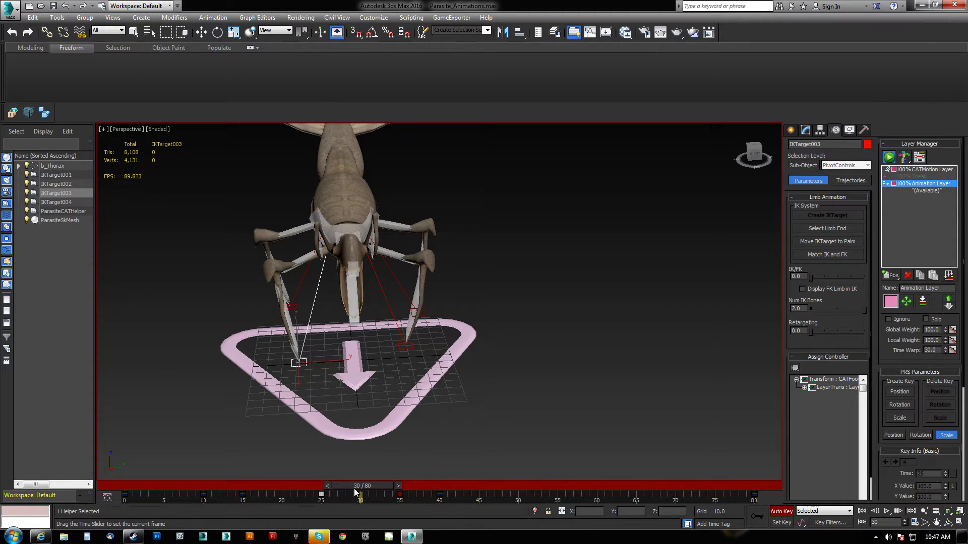
alt+middle_drag(267, 361, 282, 350)
drag(295, 334, 295, 323)
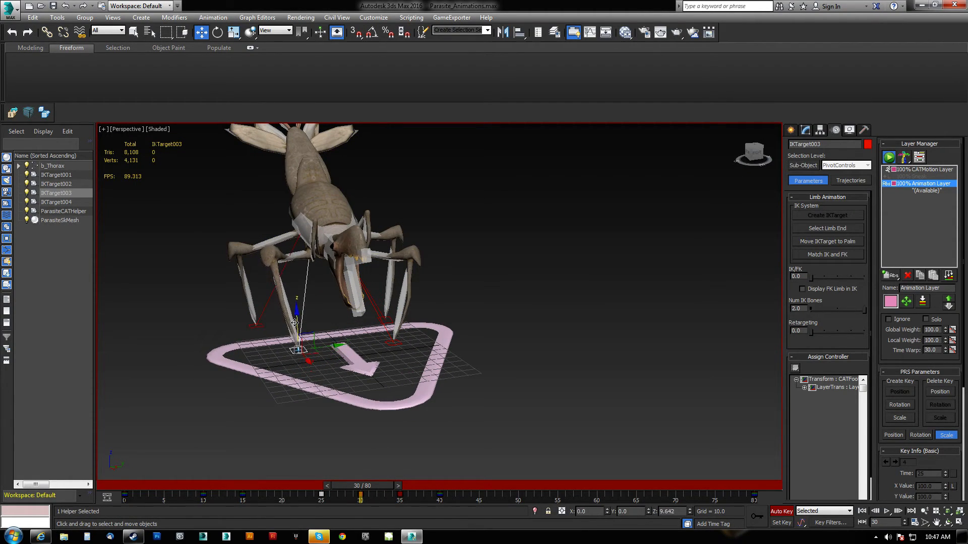
Select b_RLeg1B and its left counterpart and rotate both about 19.5 degrees around local Z at frame 35.
alt+middle_drag(296, 325, 397, 407)
alt+middle_drag(397, 408, 355, 333)
scroll(355, 333, up, 6)
click(490, 281)
middle_drag(489, 280, 321, 326)
scroll(326, 313, down, 5)
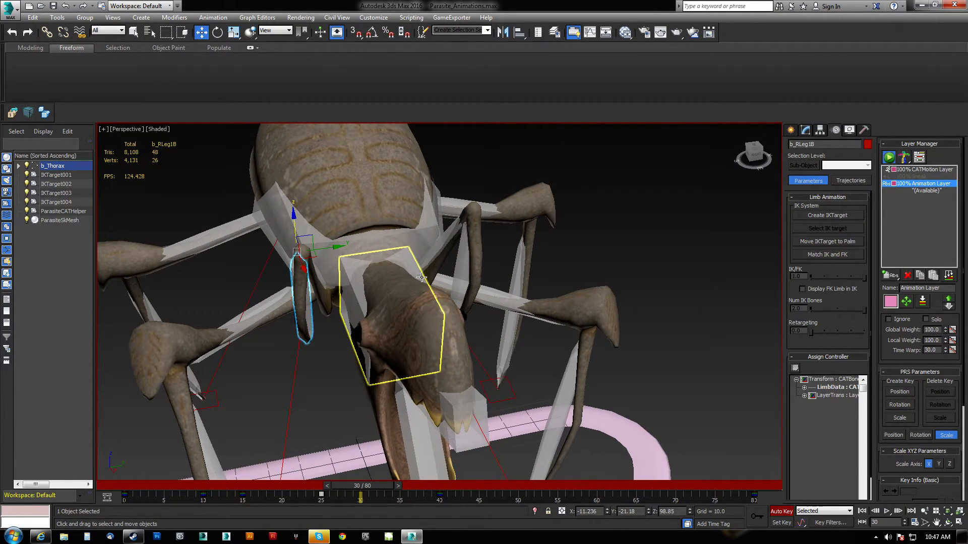
ctrl+click(458, 268)
scroll(458, 268, down, 7)
alt+middle_drag(458, 269, 464, 297)
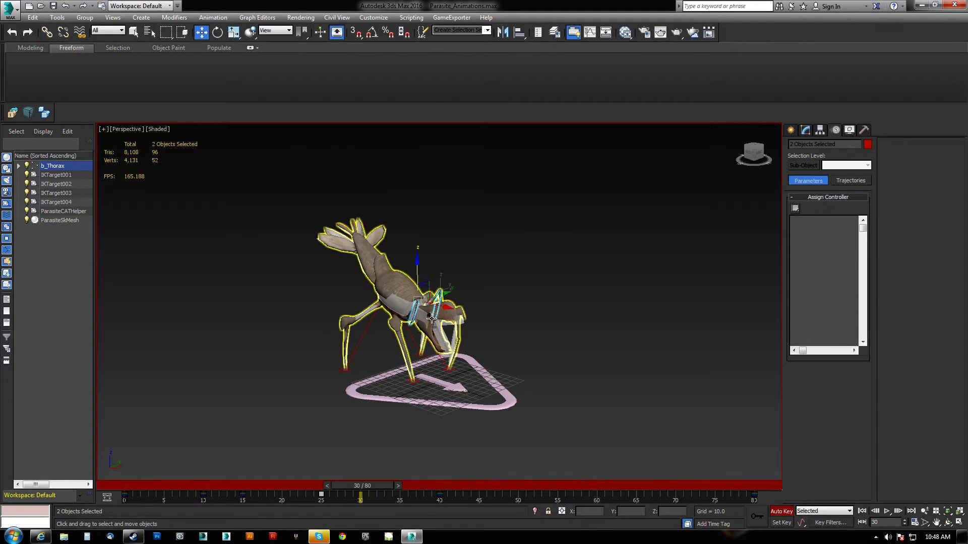
key(e)
drag(368, 493, 402, 503)
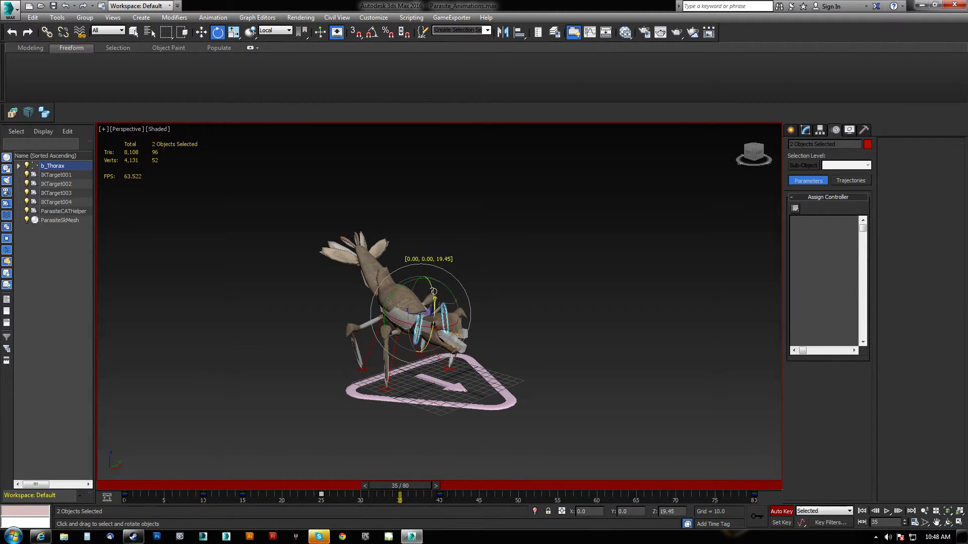
Spread b_RLeg1A and b_LLeg1A outward at frame 35 and review the motion from frame 0.
click(414, 323)
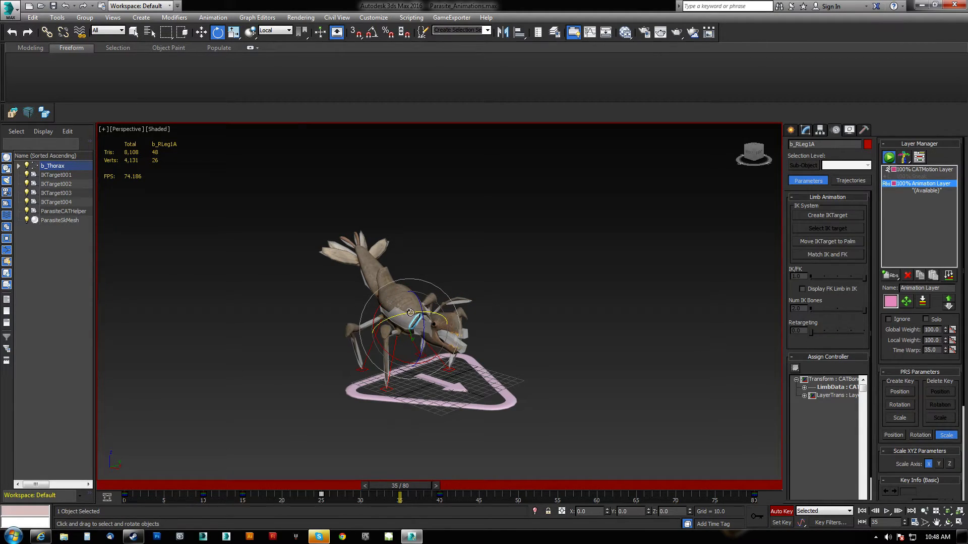
click(437, 309)
alt+middle_drag(469, 317, 437, 293)
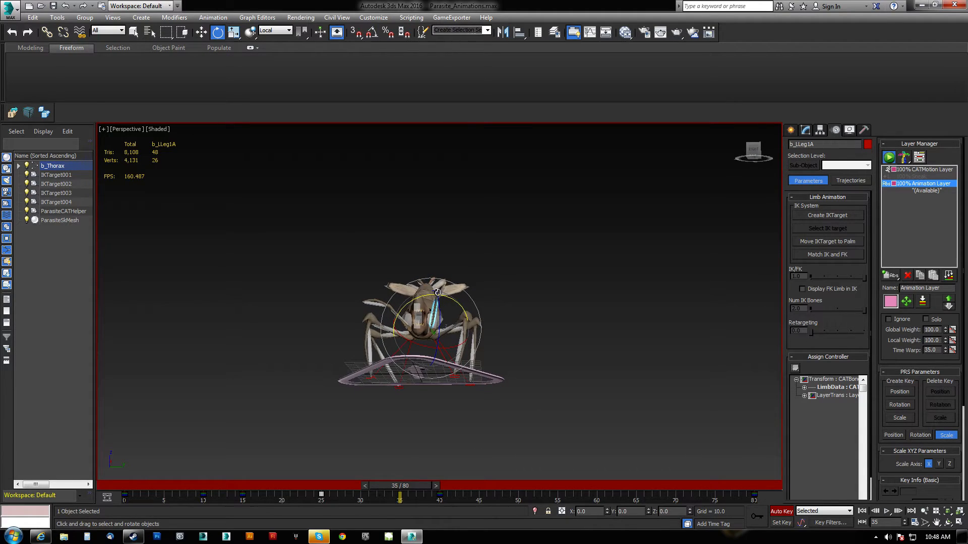
drag(471, 310, 468, 335)
drag(423, 486, 64, 501)
drag(207, 501, 419, 511)
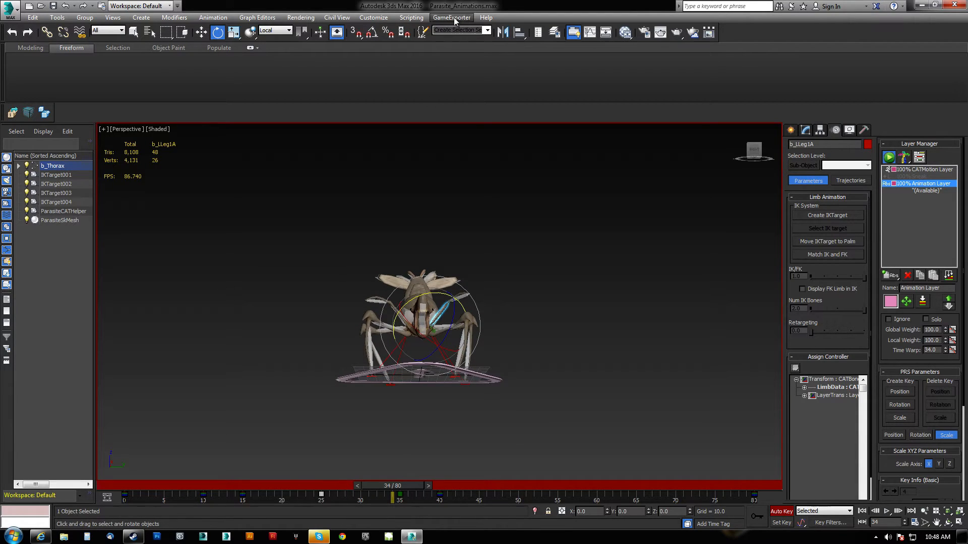
Select the AllControls set and copy its frame 35 keys to frame 40.
click(487, 30)
click(471, 38)
mouse_move(400, 484)
mouse_down()
mouse_move(334, 485)
mouse_move(408, 485)
mouse_up()
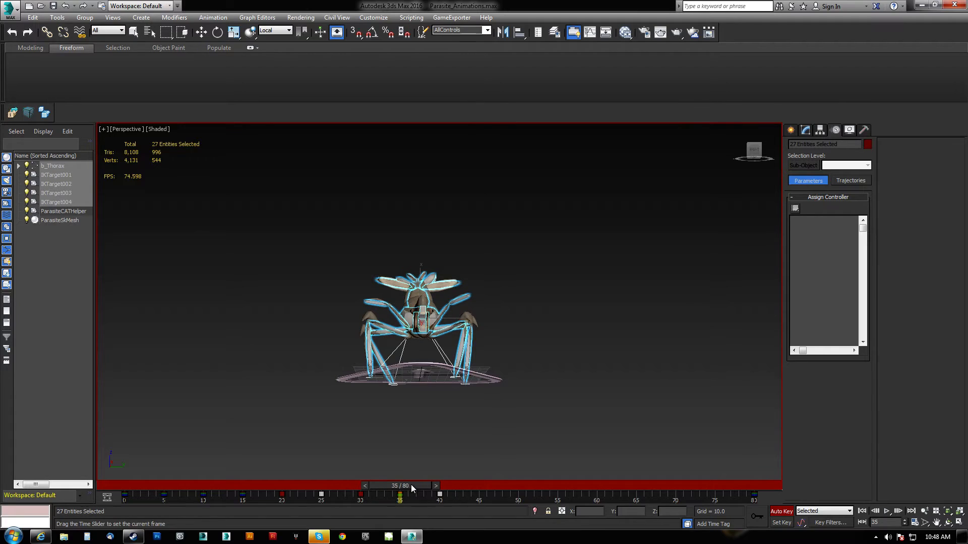
key(e)
alt+middle_drag(334, 350, 390, 378)
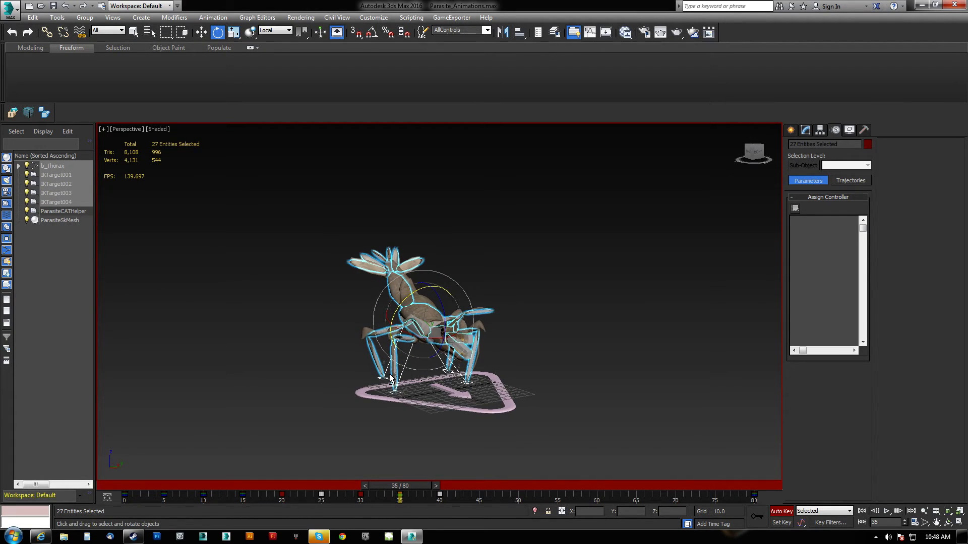
click(400, 495)
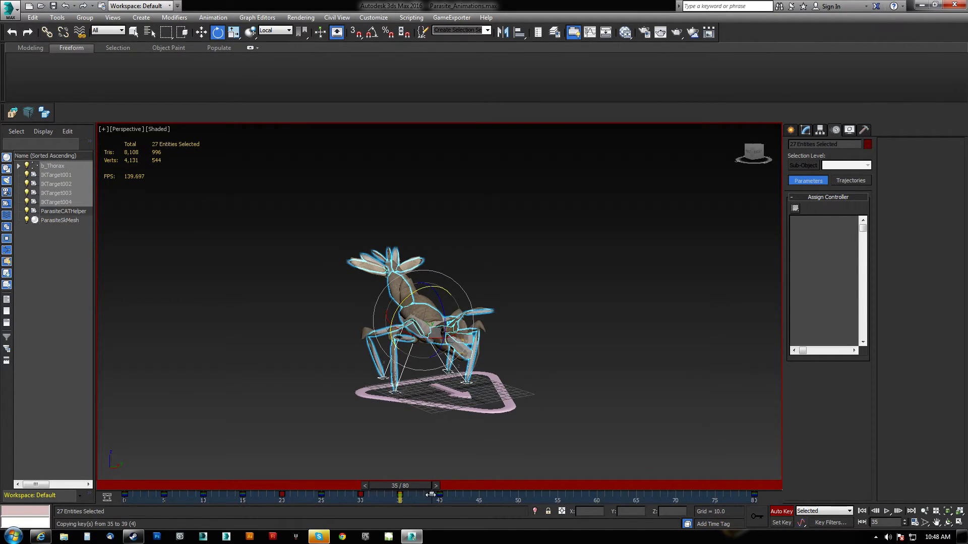
Select IKTarget004 and examine its foot placement between frames 25 and 40.
drag(420, 485, 362, 522)
key(e)
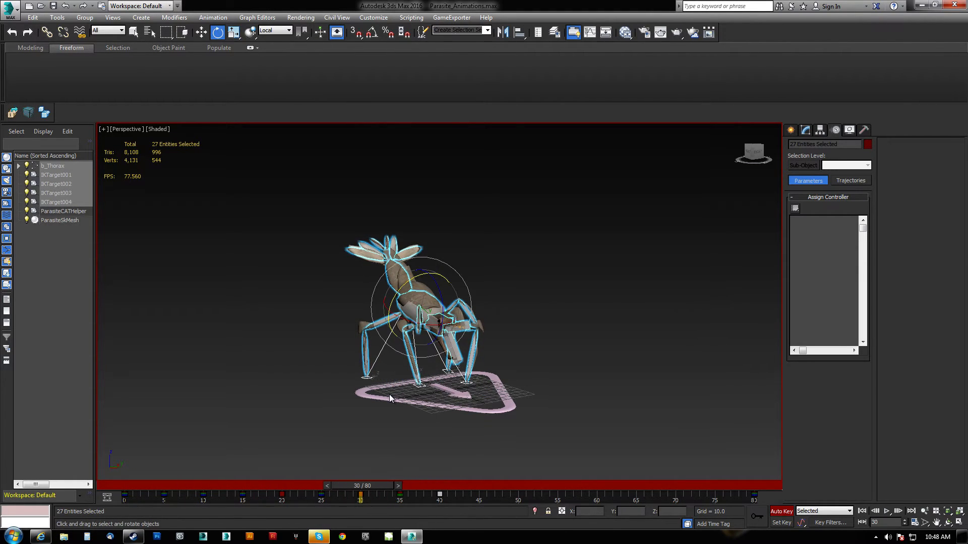
click(289, 359)
click(362, 378)
drag(374, 482, 339, 490)
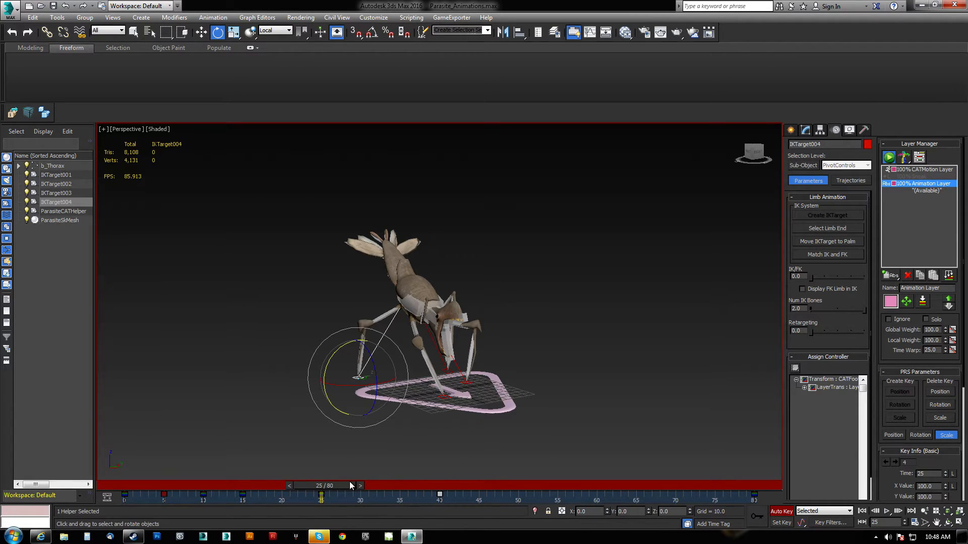
drag(340, 488, 455, 485)
alt+middle_drag(456, 389, 389, 359)
scroll(458, 350, up, 3)
Play the animation from frame 0, stop it, and check the pose at frame 15.
drag(439, 486, 2, 498)
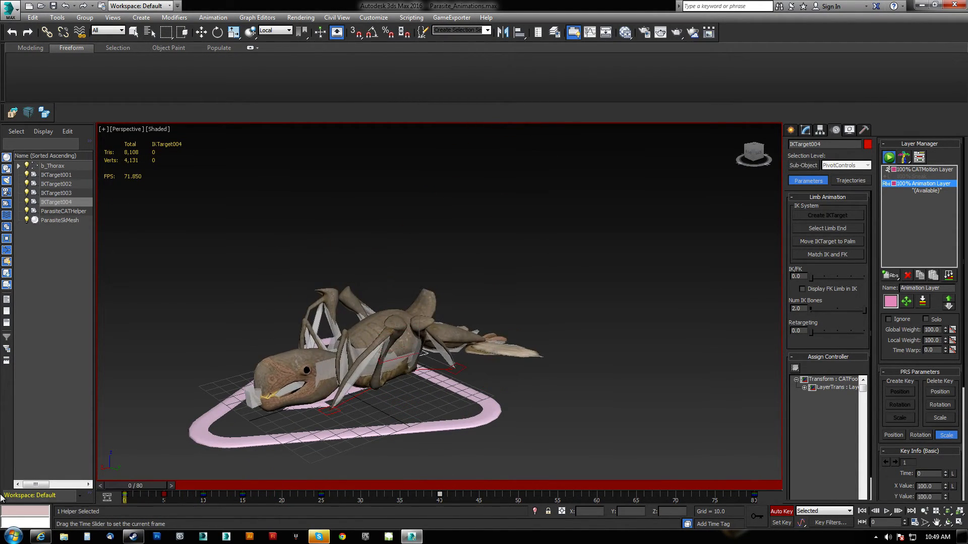
click(887, 512)
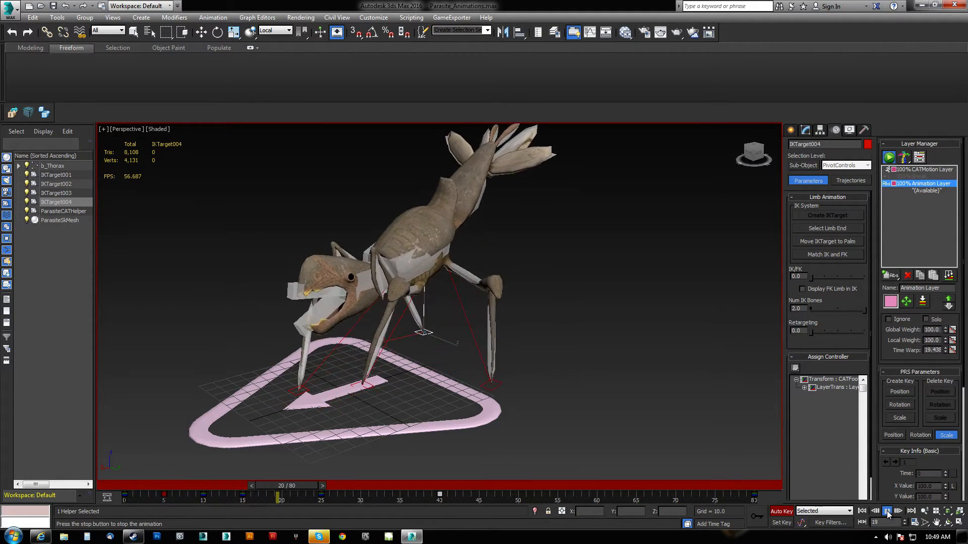
click(887, 512)
key(e)
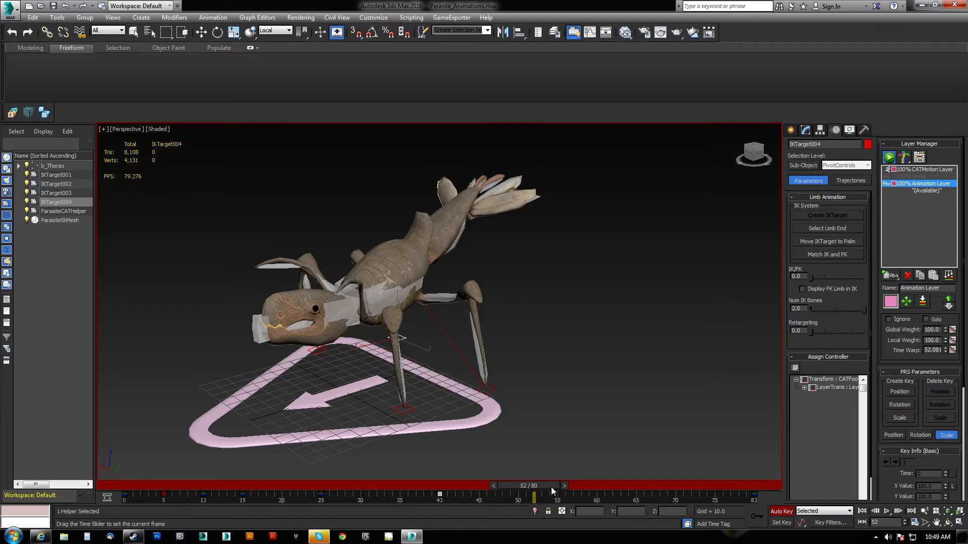
drag(552, 491, 274, 486)
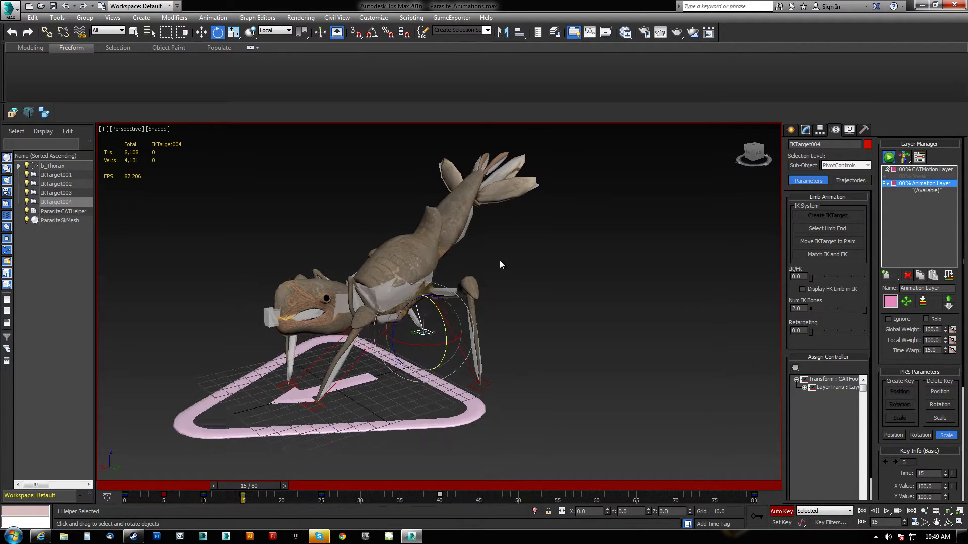
Shift b_Thorax about 44 units back toward the tail and about 15 units down at frame 40, and clear the selection.
alt+middle_drag(500, 260, 443, 216)
click(439, 211)
drag(231, 492, 455, 482)
key(e)
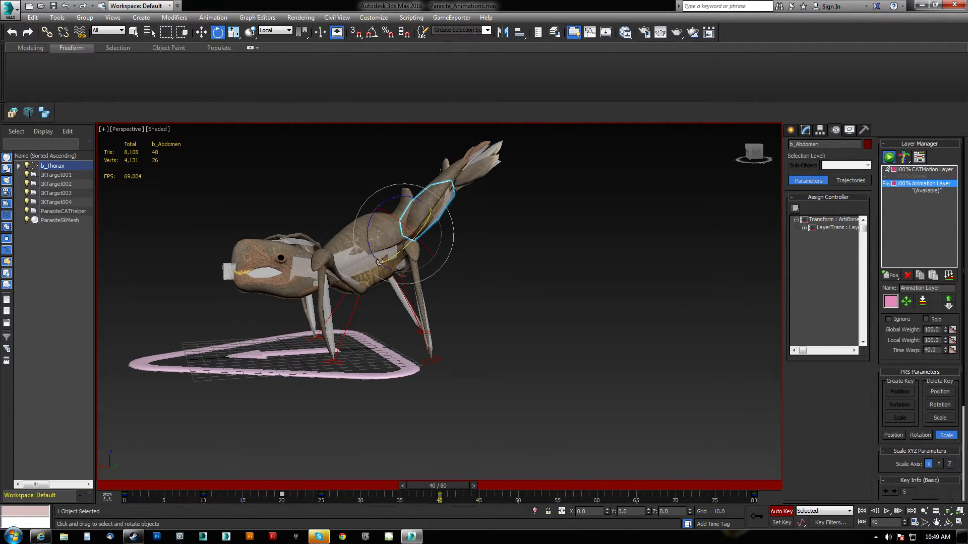
click(359, 255)
drag(369, 260, 401, 261)
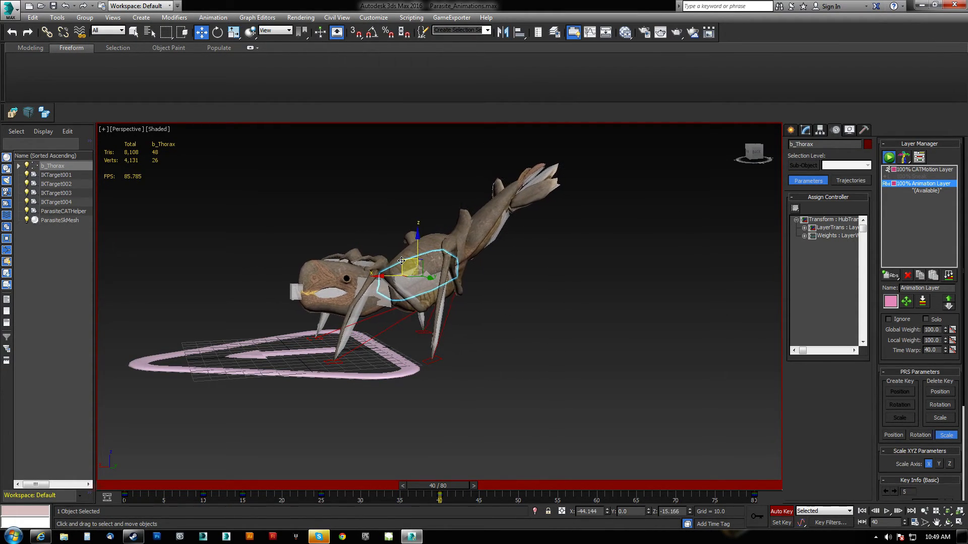
alt+middle_drag(403, 260, 548, 270)
key(ctrl+d)
Examine the leg motion from the front around frames 28 to 40 and play the animation from frame 0.
drag(455, 484, 416, 513)
drag(563, 512, 345, 499)
key(w)
alt+middle_drag(493, 359, 386, 382)
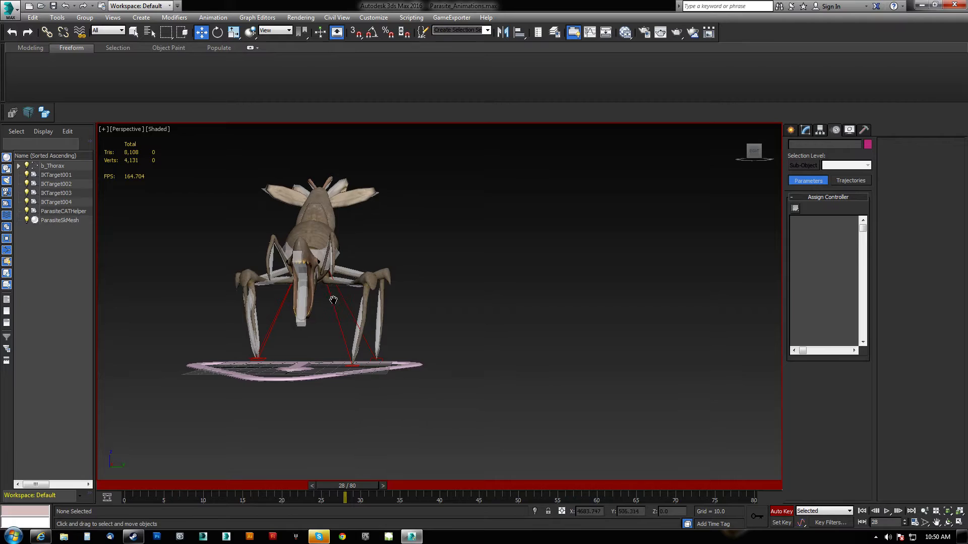
middle_drag(332, 301, 339, 304)
drag(362, 485, 460, 484)
key(w)
mouse_move(380, 292)
alt+middle_down()
mouse_move(393, 309)
mouse_move(368, 296)
alt+middle_up()
scroll(357, 291, up, 4)
scroll(489, 281, down, 4)
alt+middle_drag(419, 329, 443, 404)
drag(443, 491, 58, 485)
click(889, 512)
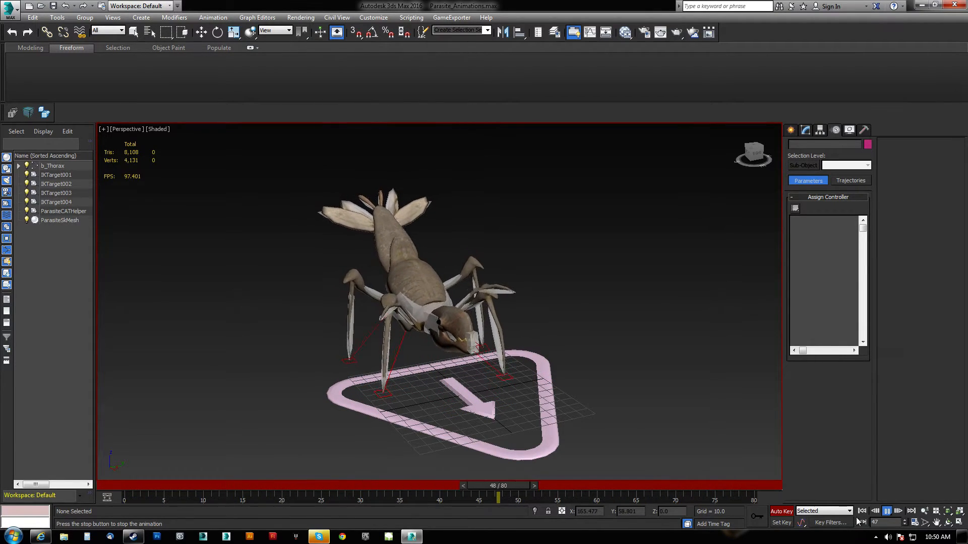
Stop the playback, select both jaw bones, move their frame 40 key to frame 75, and scrub through the animation to check.
key(/)
key(w)
click(521, 370)
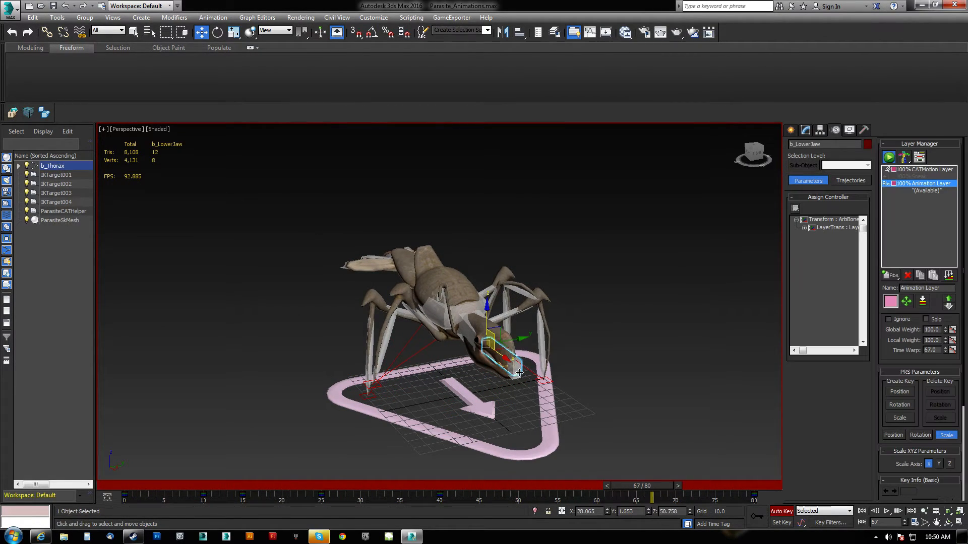
drag(658, 486, 343, 503)
key(w)
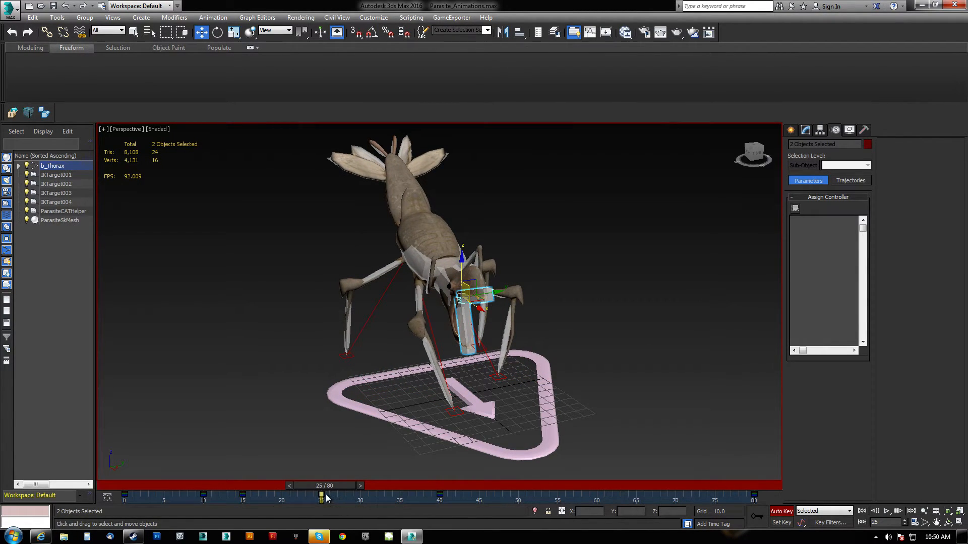
drag(344, 490, 462, 479)
key(w)
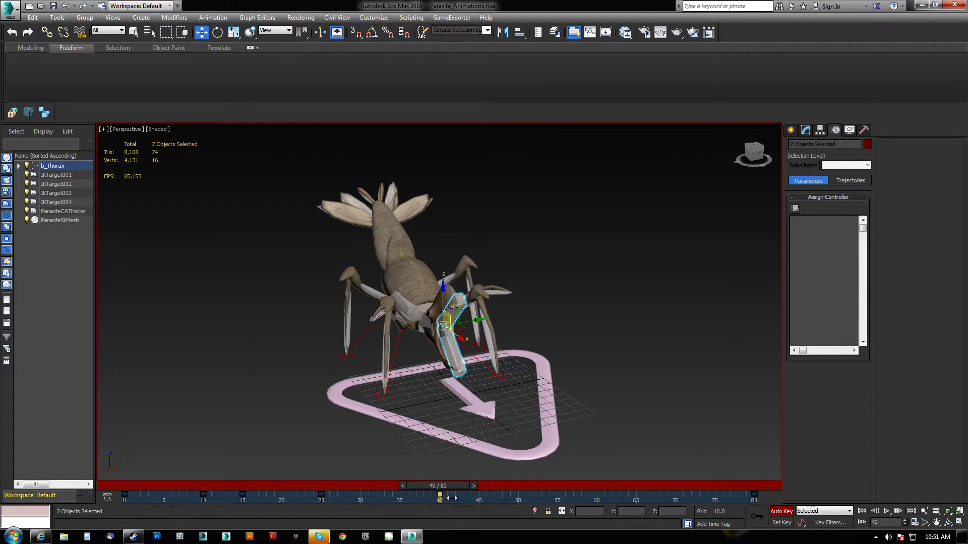
drag(453, 488, 963, 496)
drag(680, 473, 206, 512)
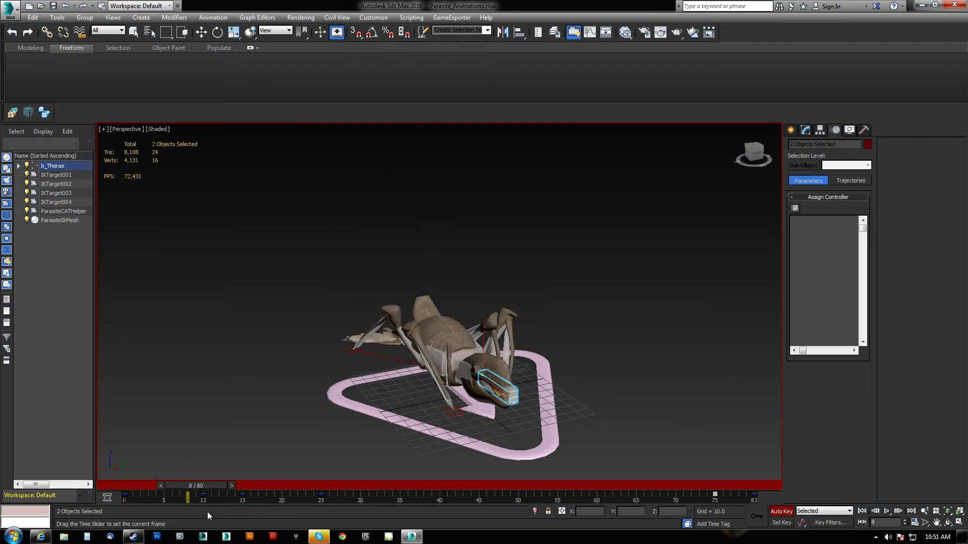
drag(216, 487, 804, 507)
key(w)
Select IKTarget001, IKTarget002 and IKTarget004 and copy their frame 80 key to frame 75.
alt+middle_drag(444, 438, 539, 403)
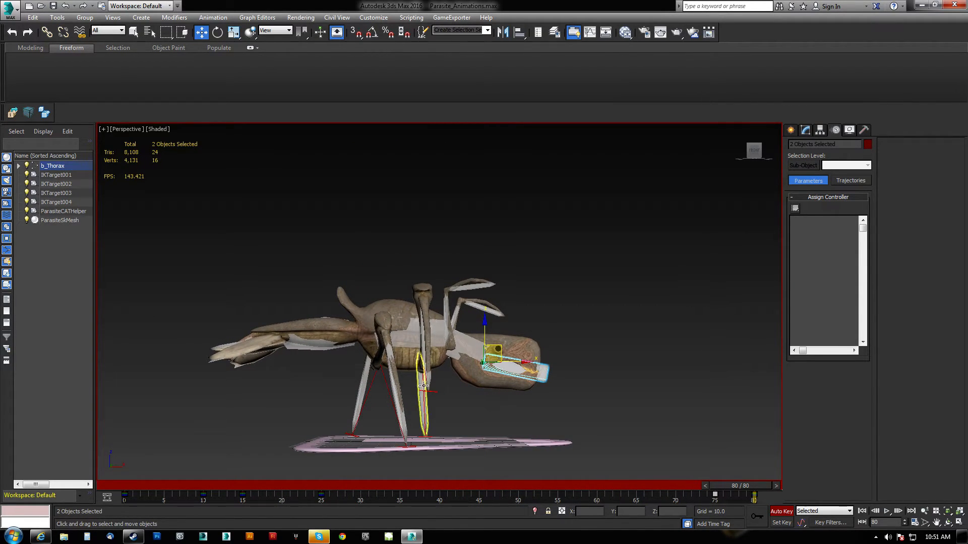
alt+middle_drag(431, 392, 455, 431)
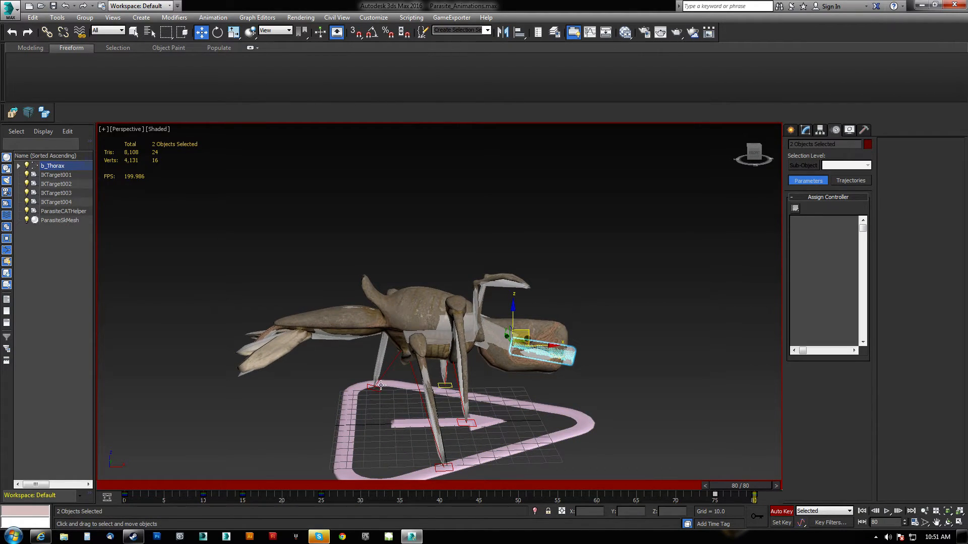
middle_drag(452, 458, 445, 419)
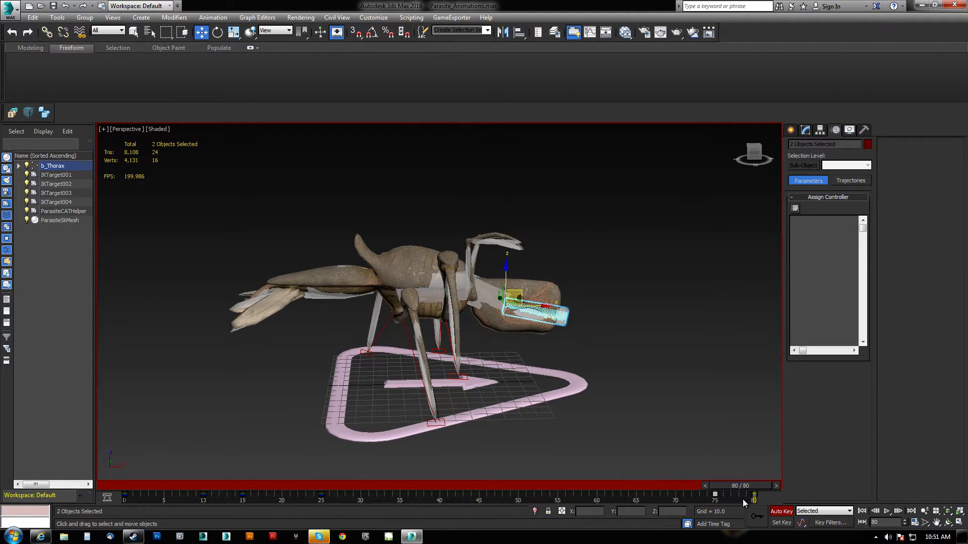
drag(754, 489, 716, 489)
click(431, 351)
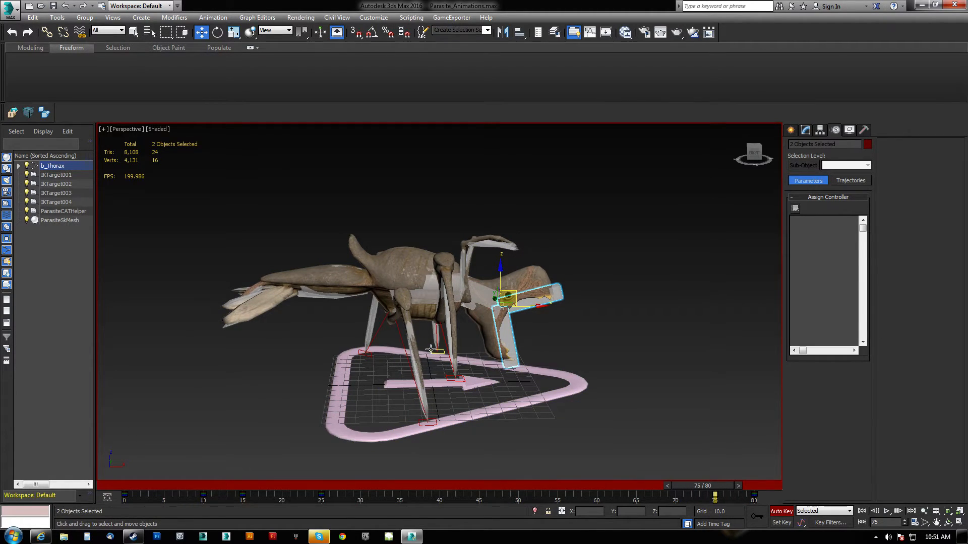
ctrl+click(368, 354)
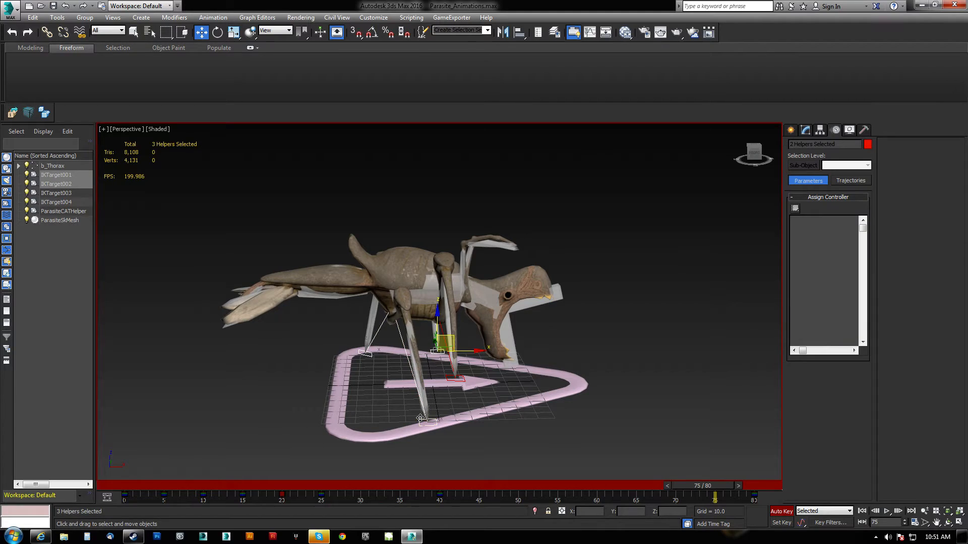
ctrl+click(420, 418)
click(755, 494)
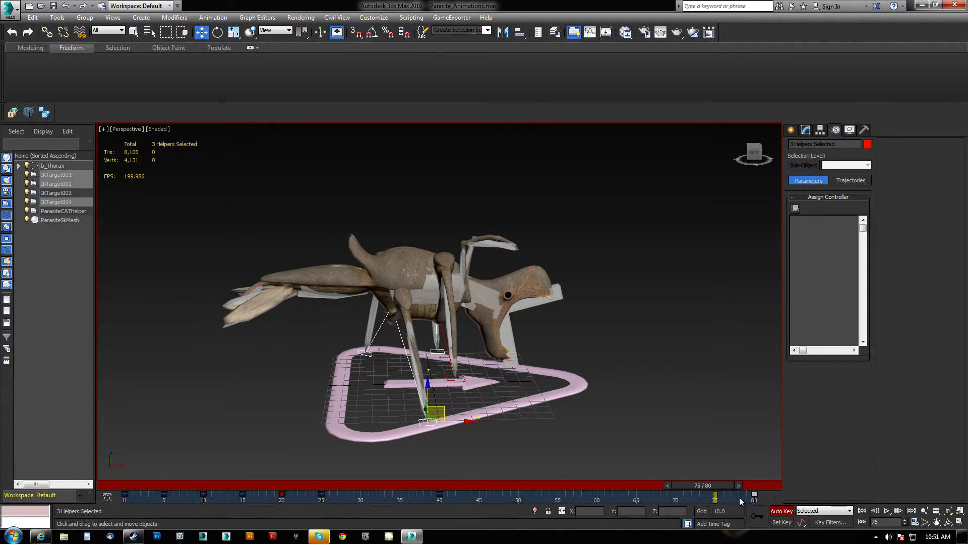
shift+drag(717, 499, 607, 501)
key(w)
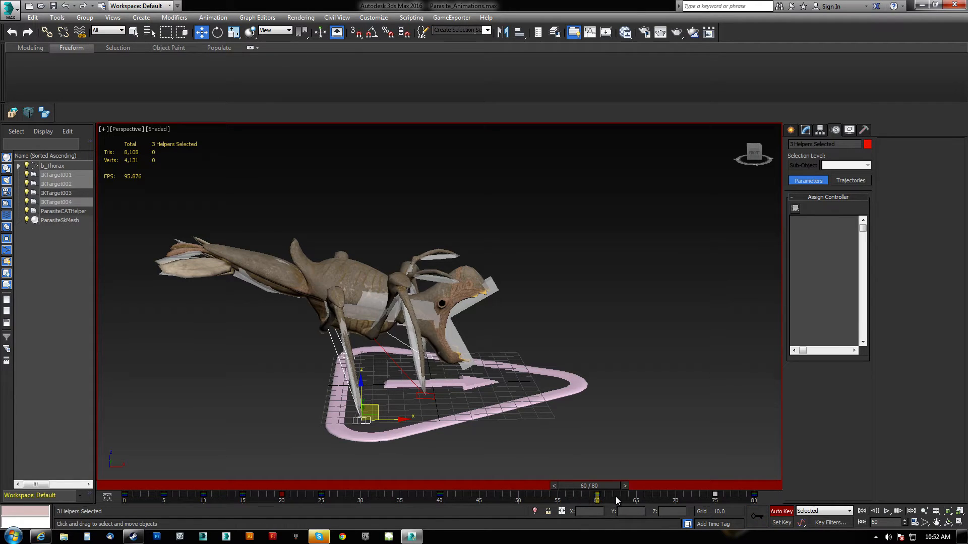
Try moving the three foot targets' frame 75 key to frame 50 and lifting the feet about 13 units at frame 45, and undo it.
click(595, 497)
drag(589, 497, 481, 495)
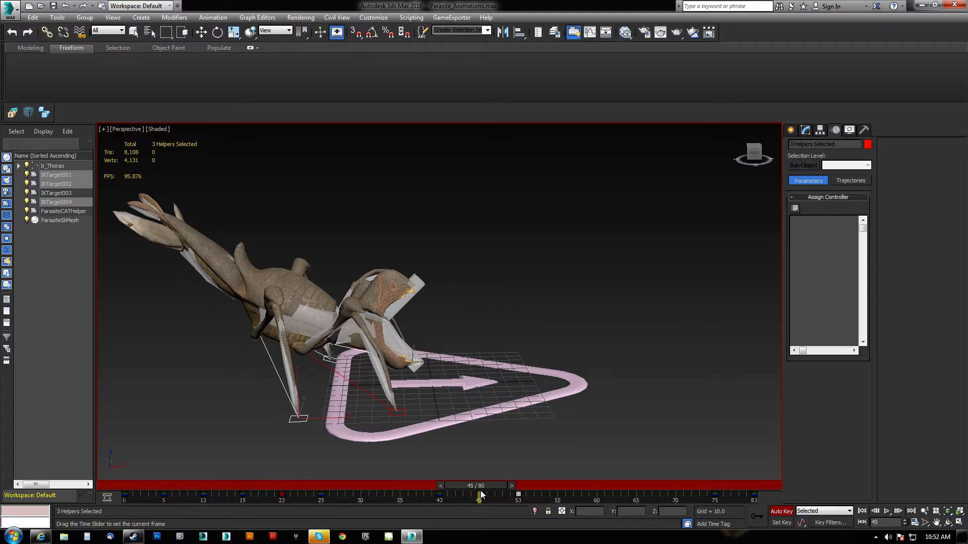
drag(299, 391, 298, 370)
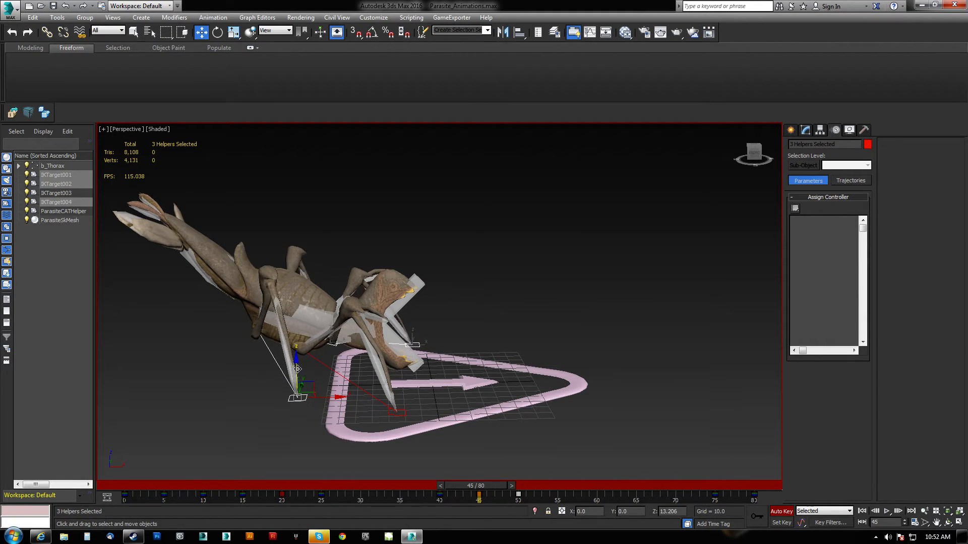
key(ctrl+z)
key(ctrl+z)
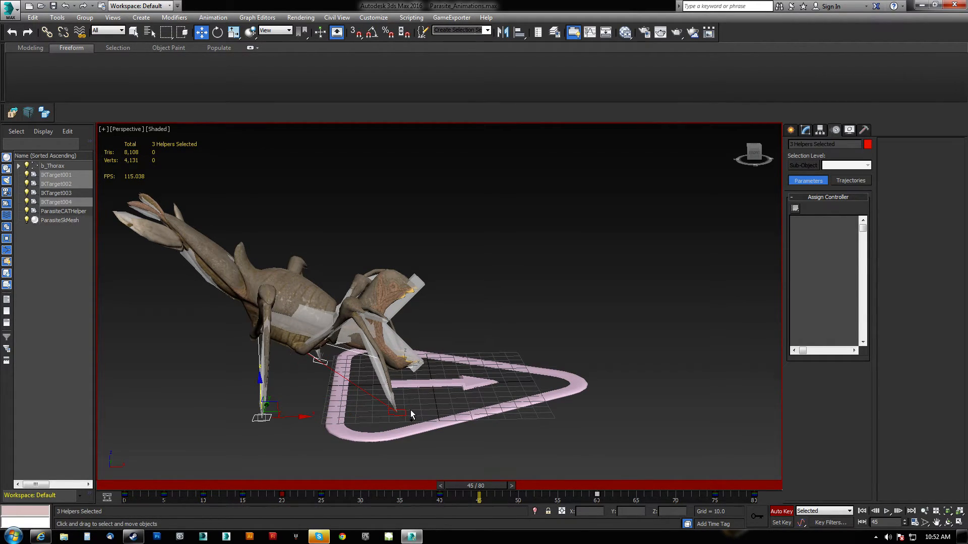
click(266, 420)
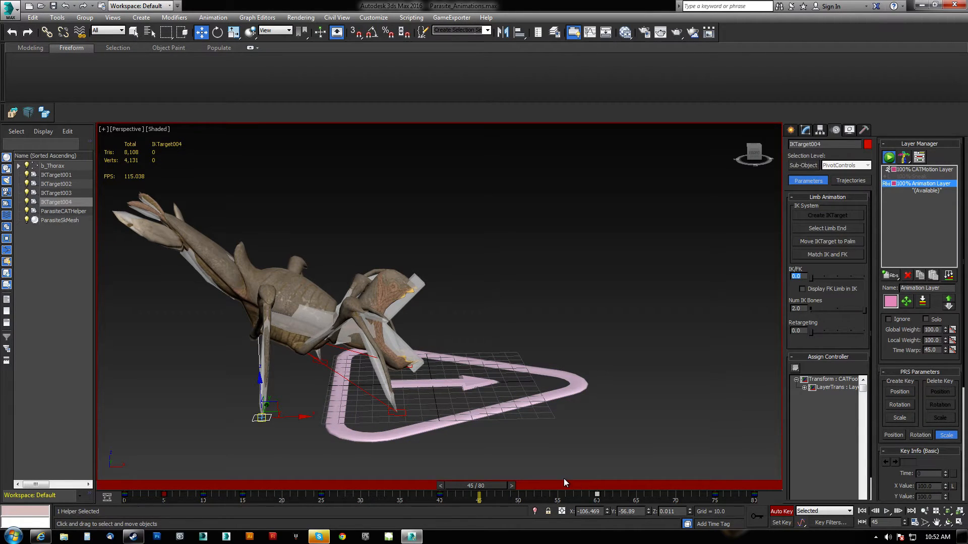
middle_drag(491, 424, 495, 414)
key(ctrl+z)
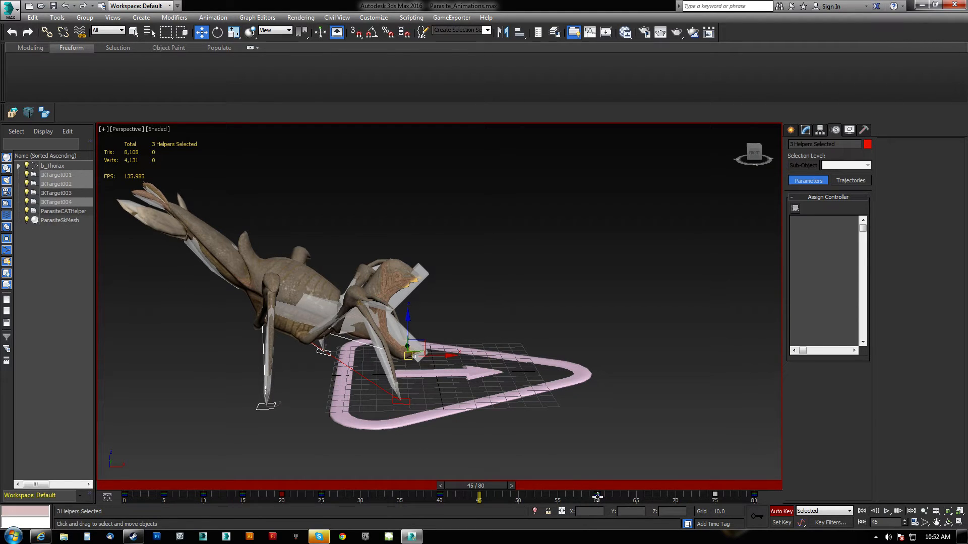
Move only IKTarget004's frame 75 key to frame 50 and raise its foot at frame 45.
click(294, 412)
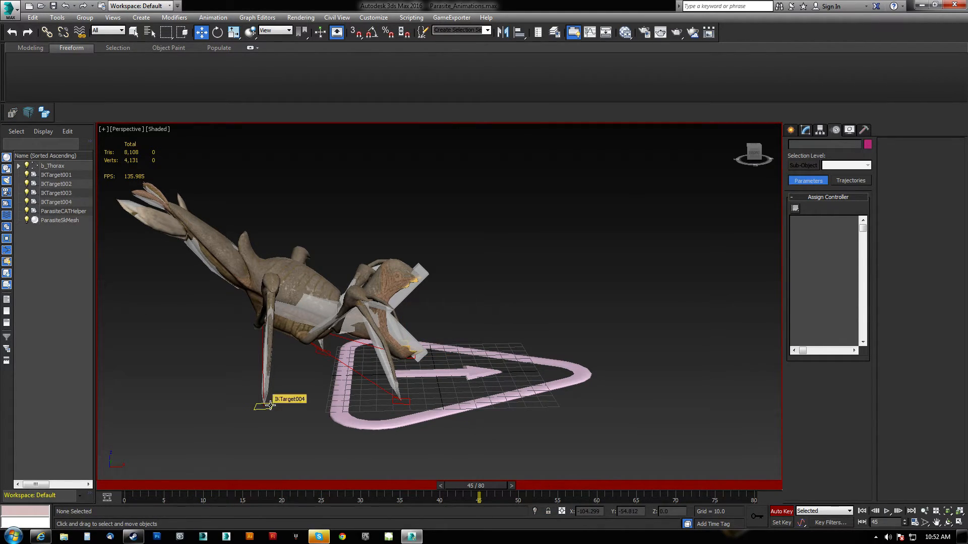
click(271, 406)
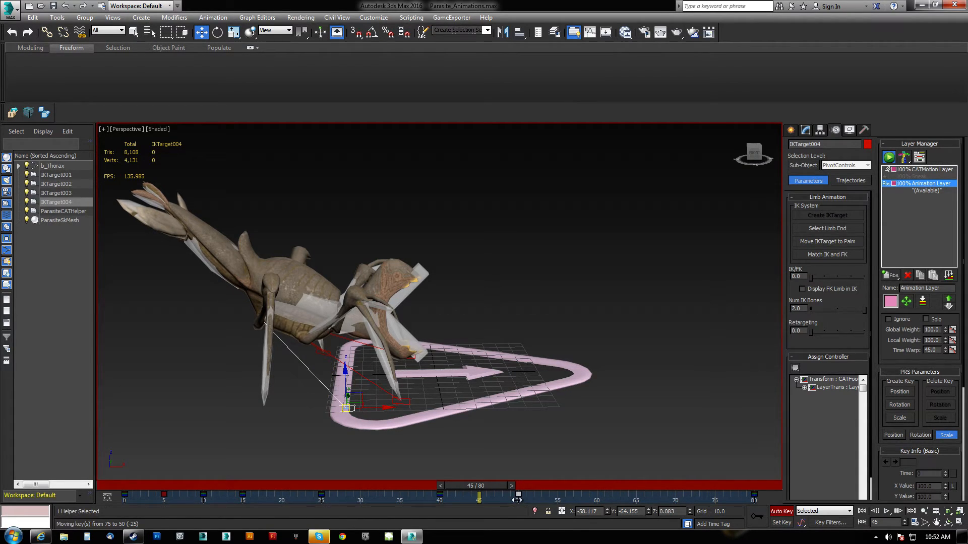
drag(518, 500, 518, 500)
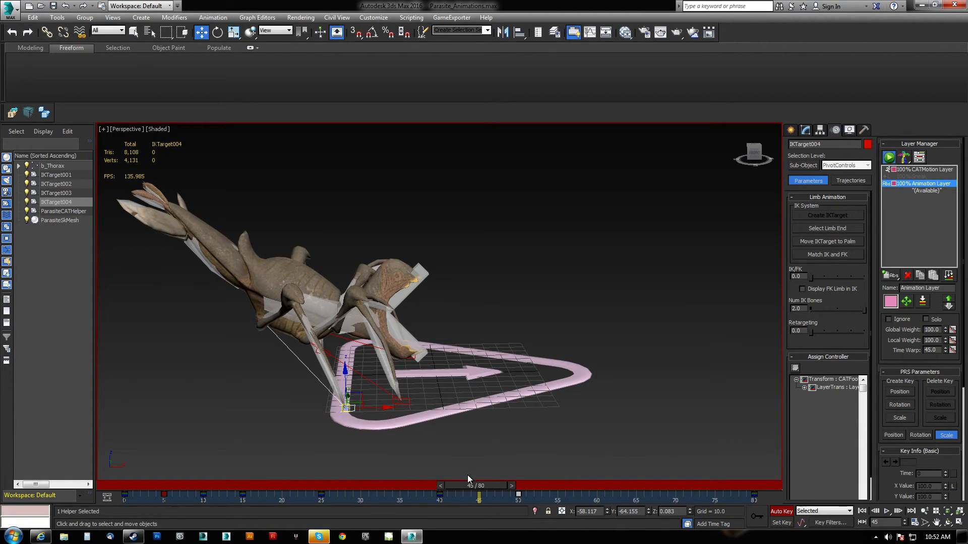
drag(346, 384, 347, 358)
Copy IKTarget004's frame 50 key to frame 60 and shift the foot about 64 units back along X at frame 50.
drag(479, 486, 535, 503)
key(w)
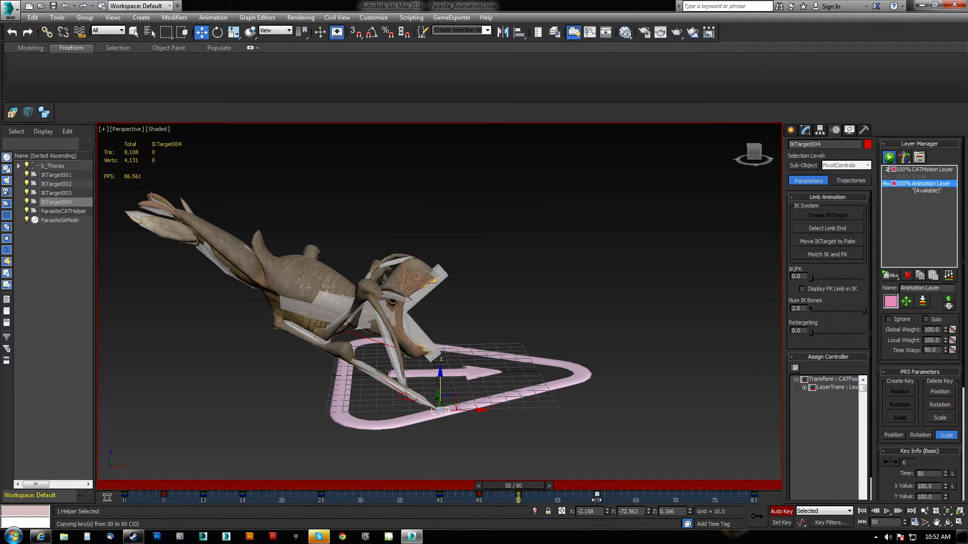
drag(453, 393, 370, 425)
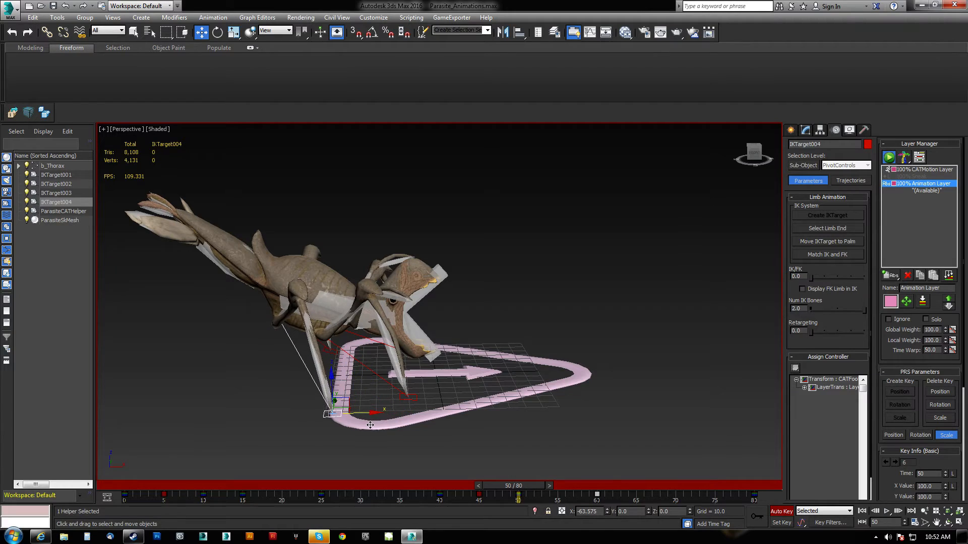
Delete IKTarget004's frame 45 key and raise the foot about 8.6 units at frame 45 instead.
click(481, 495)
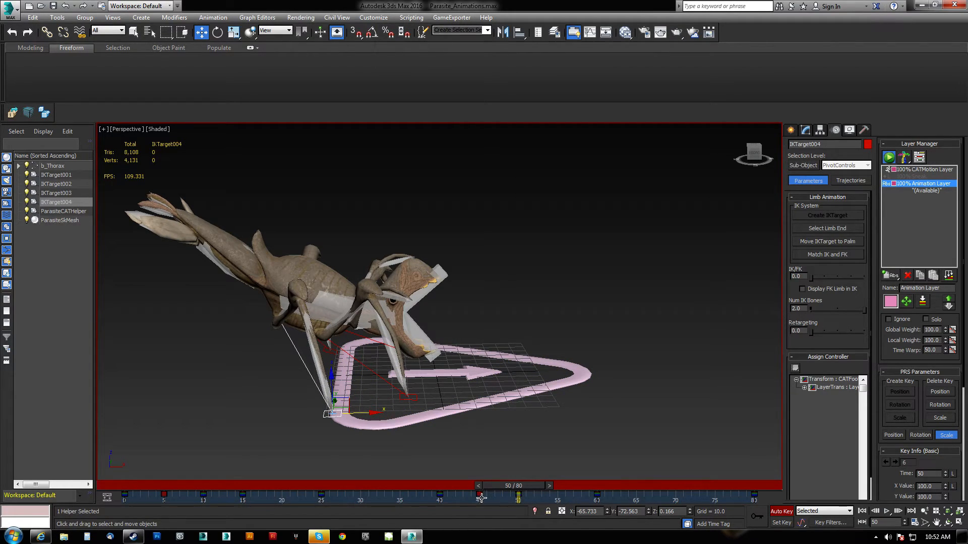
drag(513, 488, 474, 493)
drag(278, 376, 281, 363)
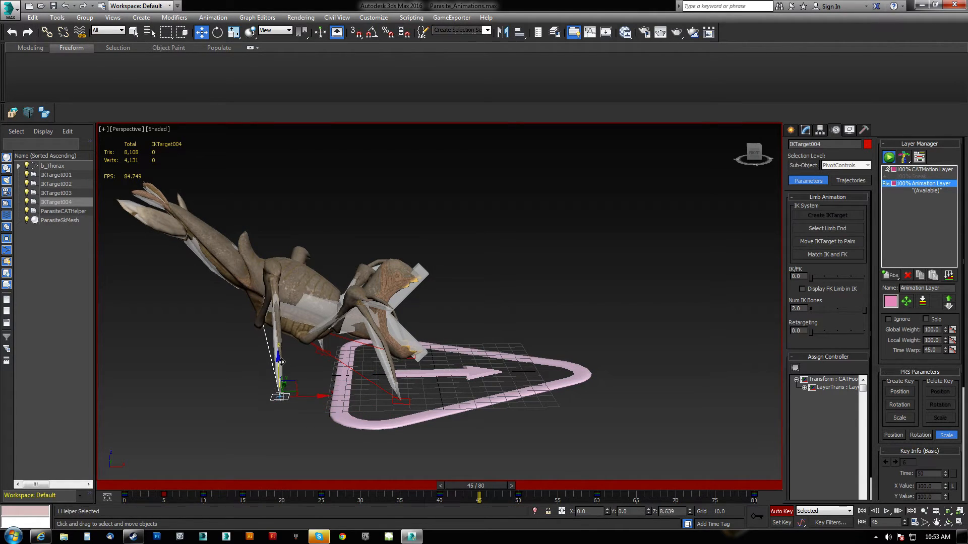
Copy IKTarget004's frame 50 key to frame 60 and raise the foot about 11 units at frame 65.
drag(484, 491, 517, 496)
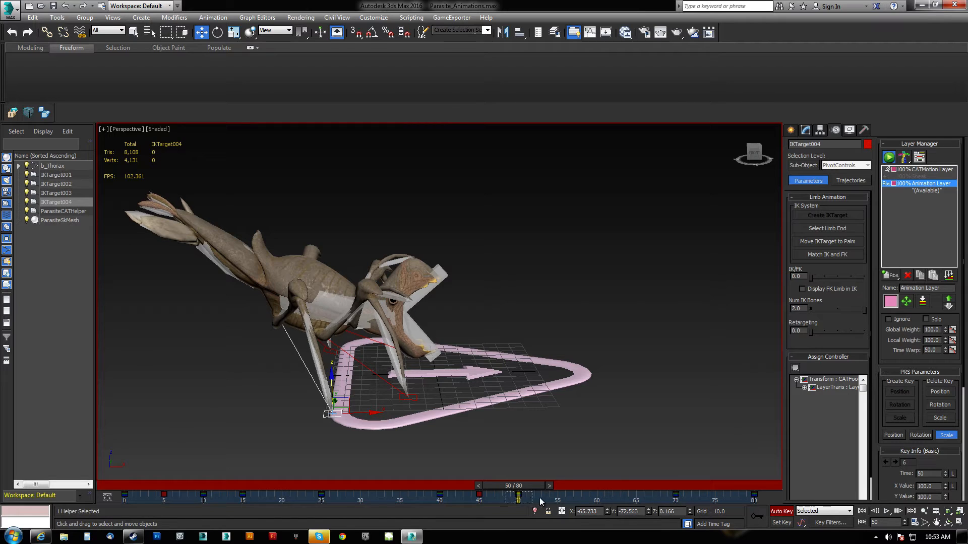
drag(532, 485, 567, 487)
key(w)
drag(588, 486, 516, 493)
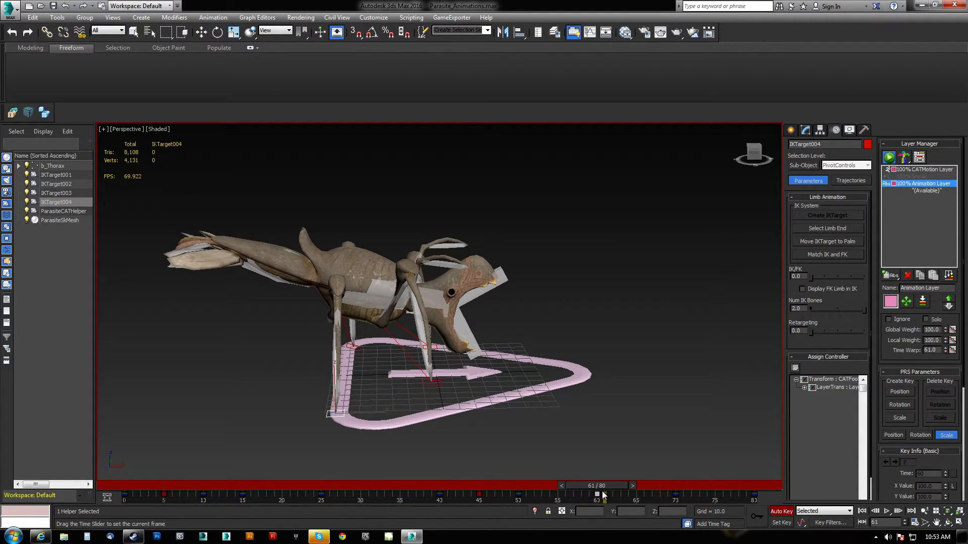
drag(603, 496, 655, 499)
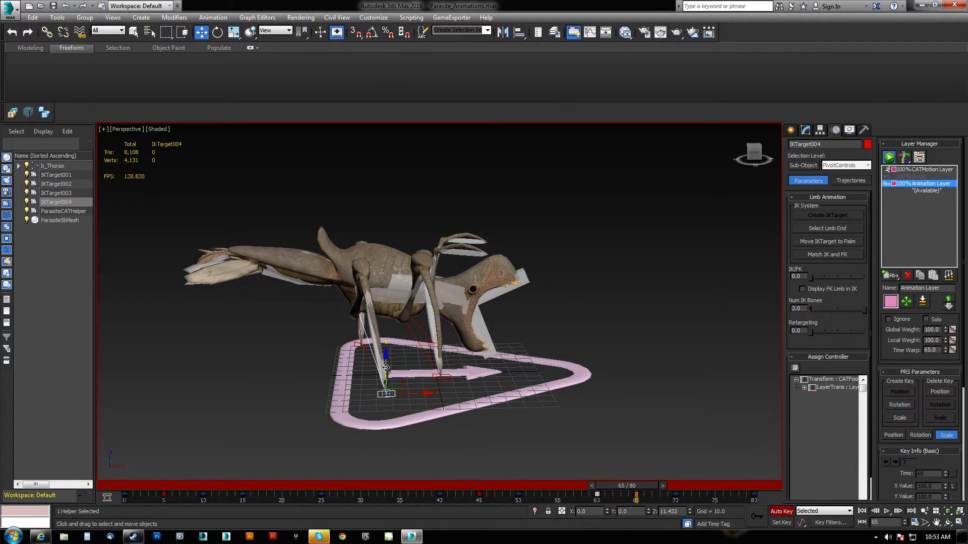
drag(628, 485, 697, 488)
key(w)
Select IKTarget002 on the opposite side and copy its frame 40 key to frame 50.
alt+middle_drag(316, 374, 383, 418)
click(320, 347)
drag(716, 487, 526, 495)
key(w)
click(440, 495)
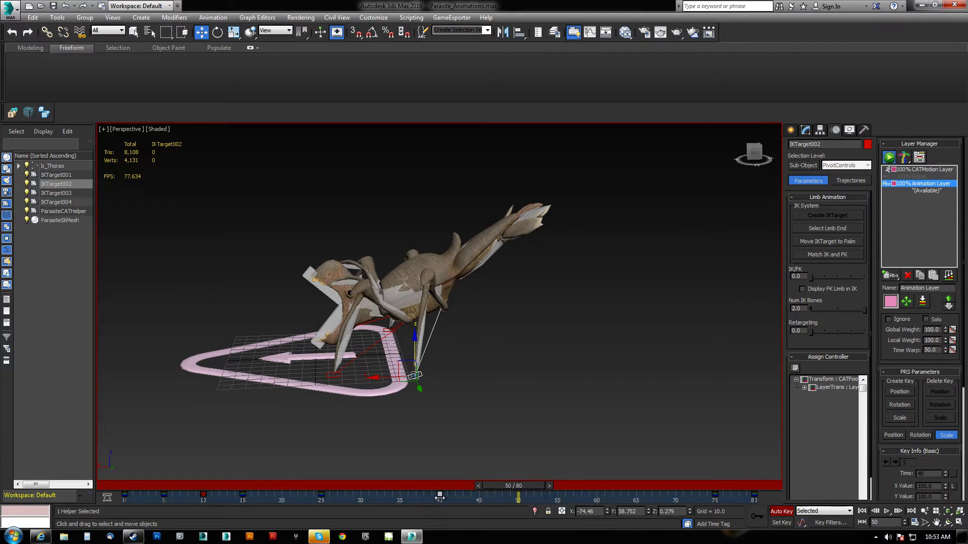
mouse_move(522, 489)
mouse_down()
mouse_move(440, 486)
mouse_move(678, 487)
mouse_move(688, 499)
mouse_move(519, 498)
mouse_up()
key(w)
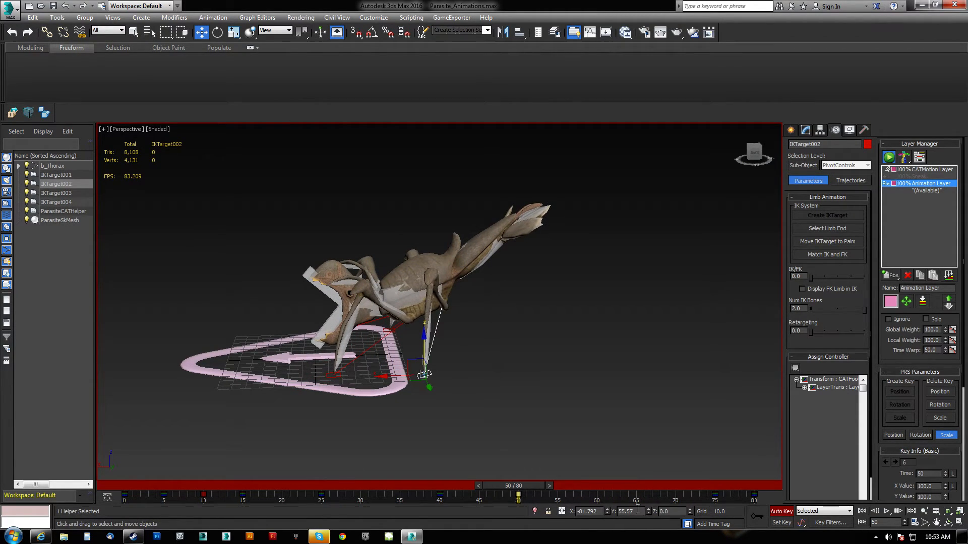
Move IKTarget002's frame 75 key to frame 60 and raise the foot about 23 units at frame 55.
click(716, 496)
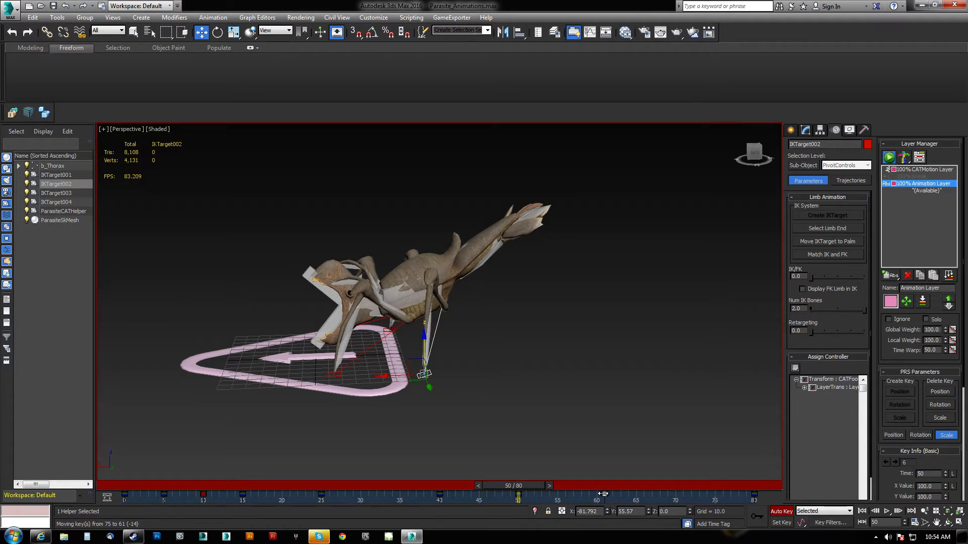
drag(542, 484, 565, 492)
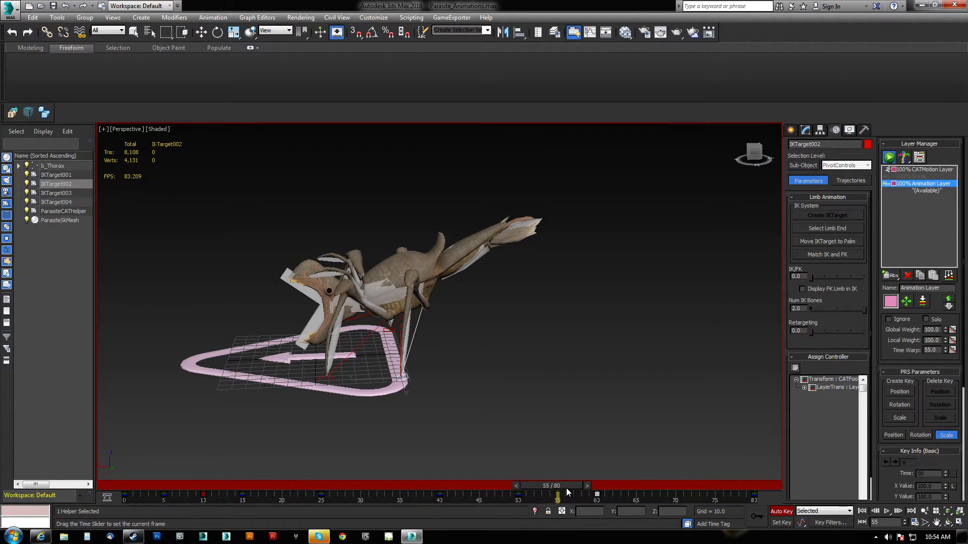
click(402, 351)
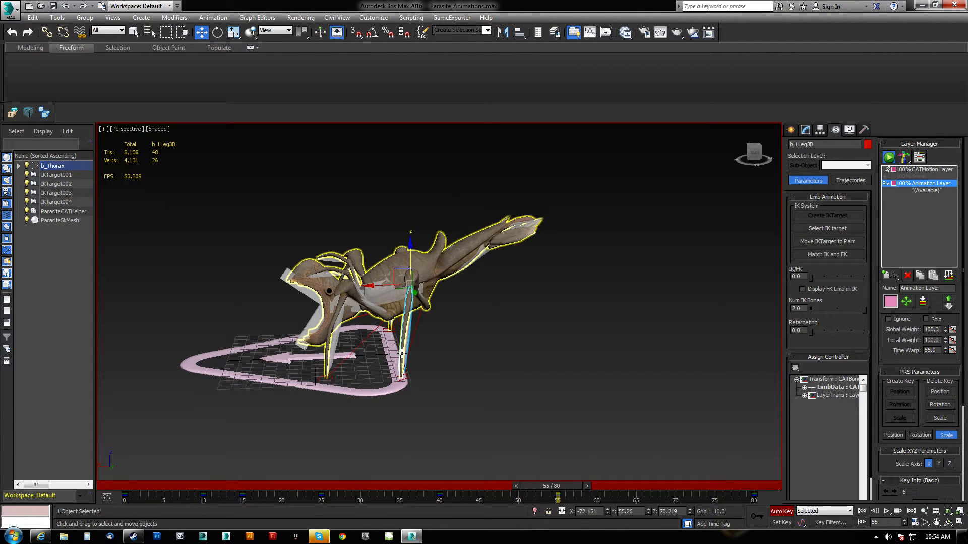
click(406, 376)
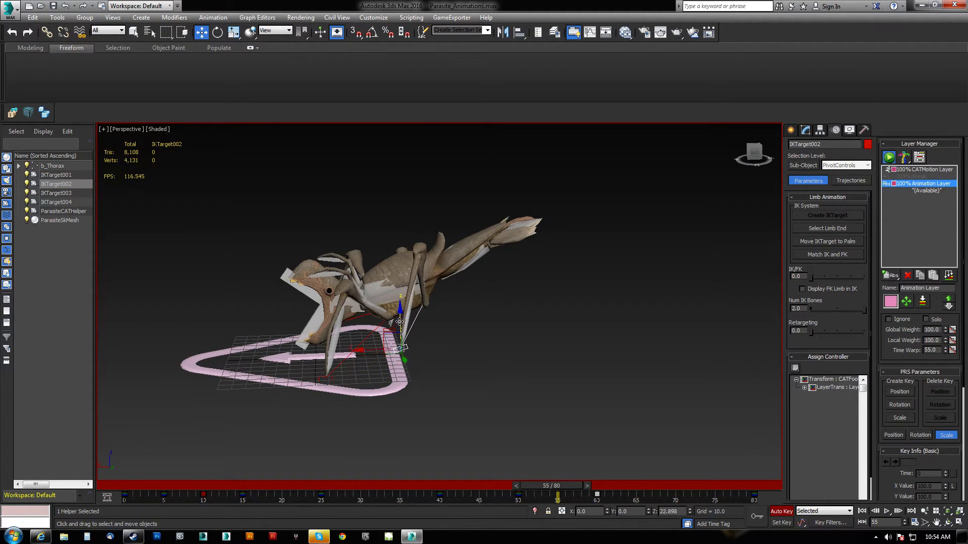
drag(560, 487, 739, 504)
key(w)
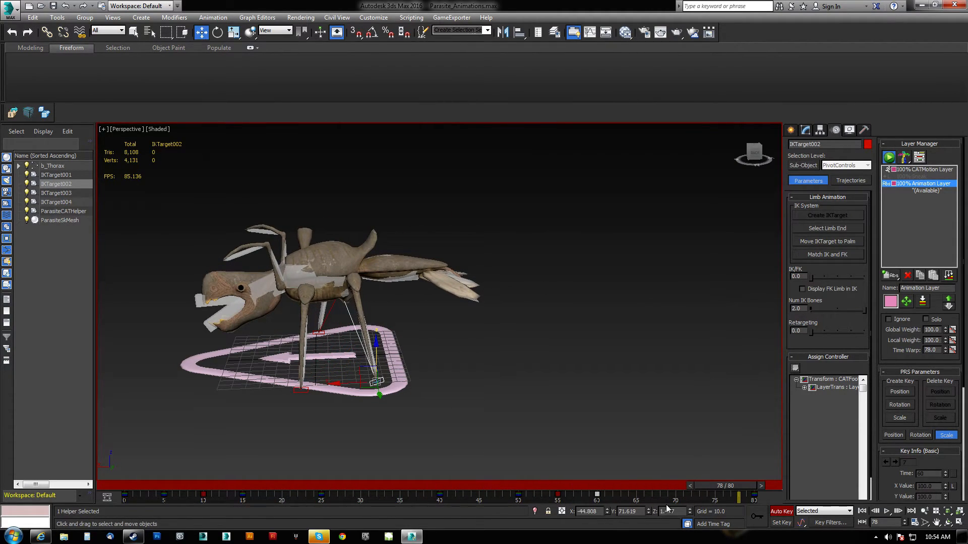
Select IKTarget001 and move its frame 40 key to frame 45.
click(306, 391)
click(306, 391)
alt+middle_drag(341, 429, 486, 426)
drag(731, 489, 429, 479)
key(w)
click(439, 495)
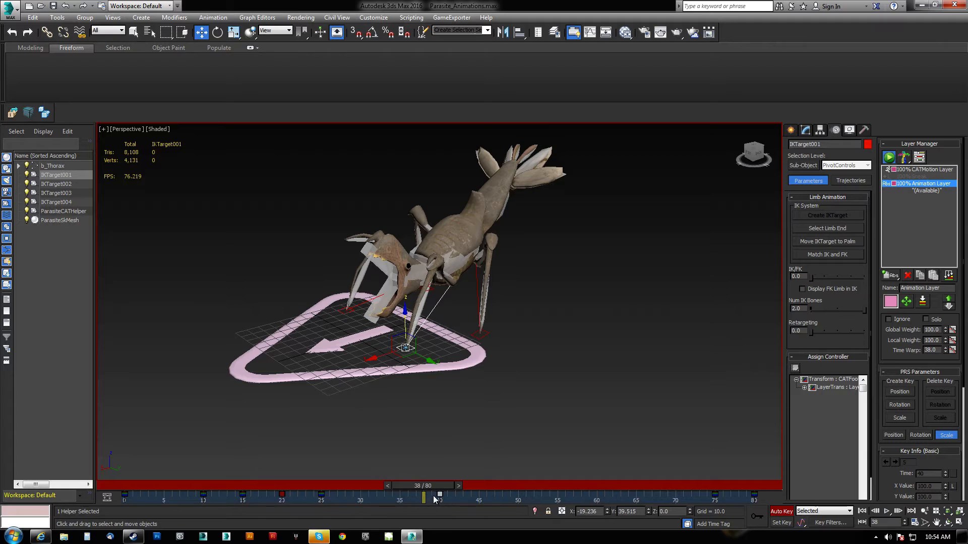
drag(437, 485, 492, 497)
key(w)
alt+middle_drag(381, 415, 456, 399)
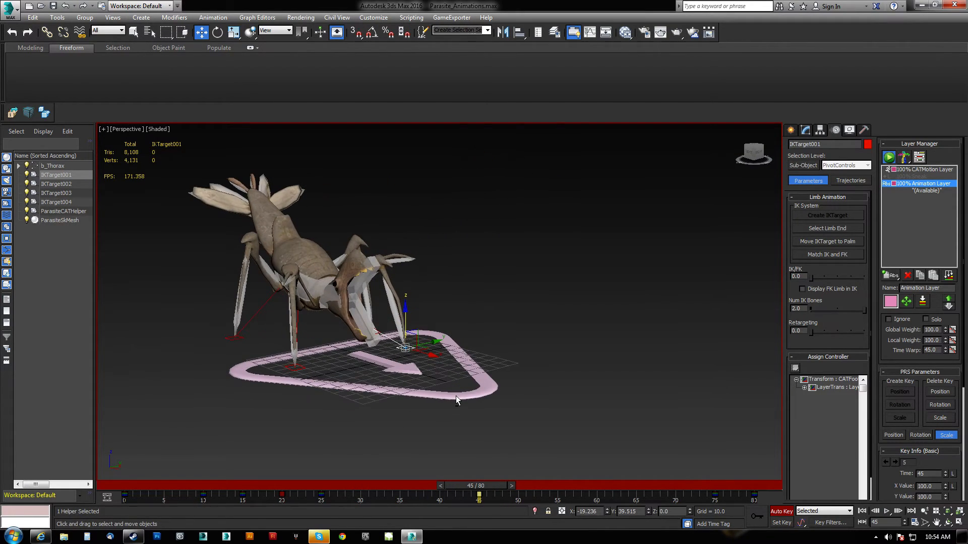
Move IKTarget001's frame 75 key to frame 55 and raise the foot about 24 units at frame 50.
alt+middle_drag(209, 331, 413, 353)
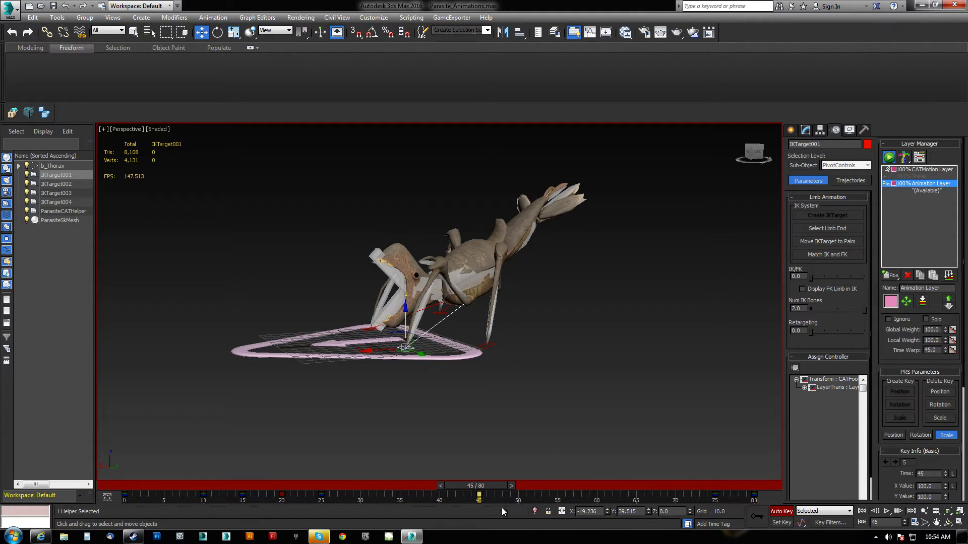
drag(492, 486, 579, 496)
alt+middle_drag(506, 406, 483, 438)
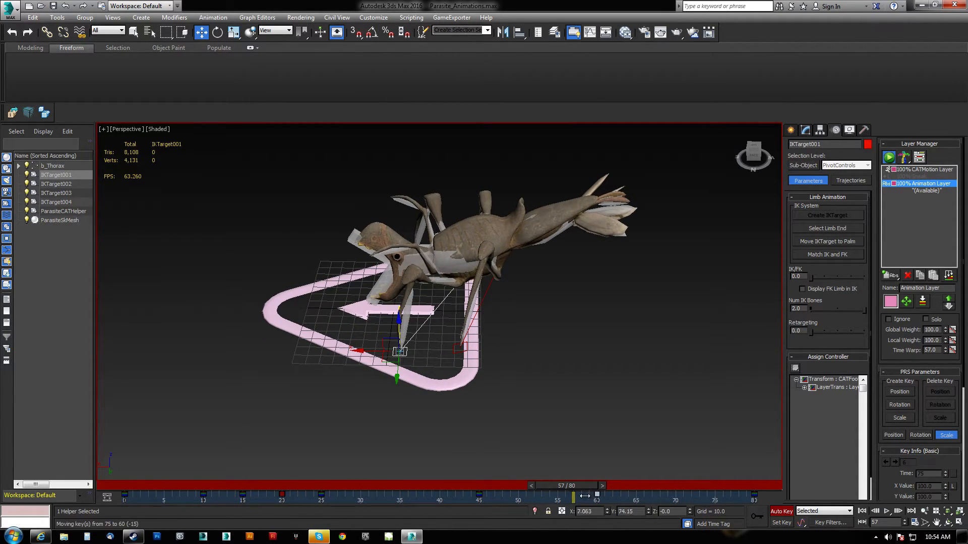
drag(567, 484, 517, 488)
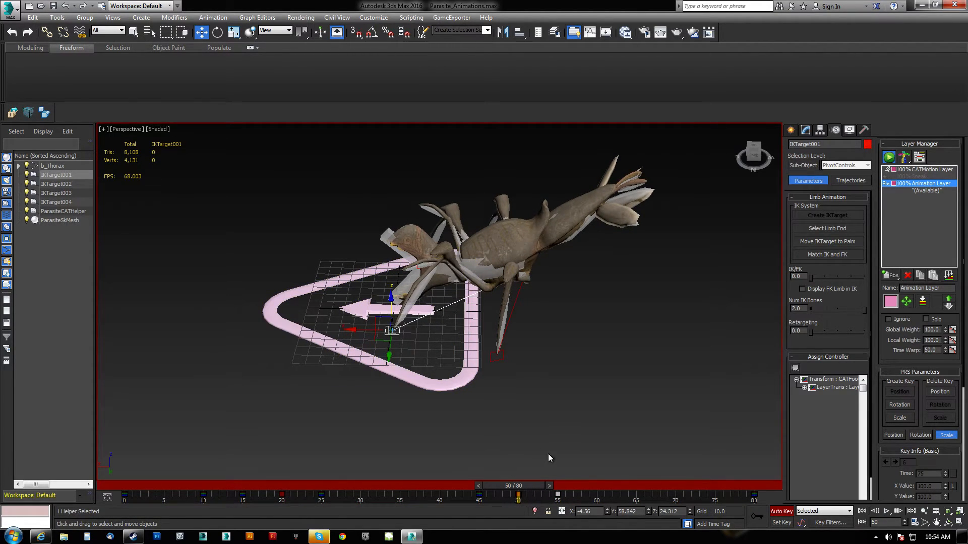
Scrub through the animation to frame 74 and back to frame 21, examining the foot steps and body motion from several angles.
drag(537, 486, 726, 529)
key(w)
alt+middle_drag(510, 325, 466, 338)
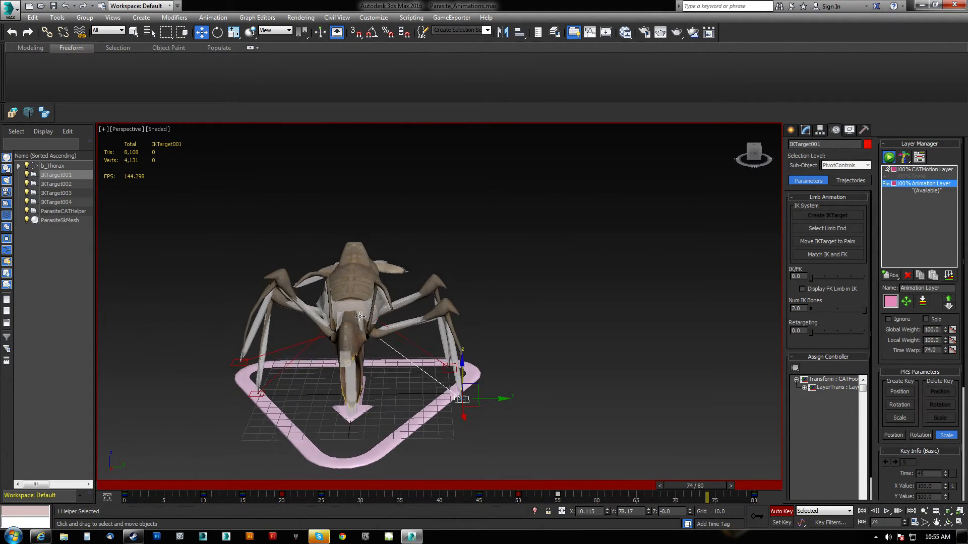
alt+middle_drag(360, 316, 361, 316)
drag(705, 486, 310, 454)
key(w)
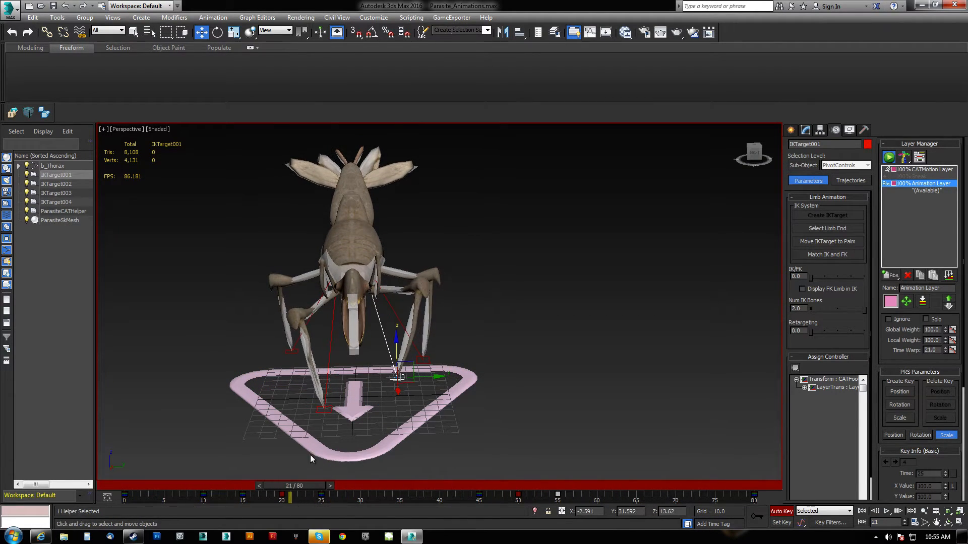
alt+middle_drag(384, 286, 433, 286)
alt+middle_drag(346, 281, 367, 282)
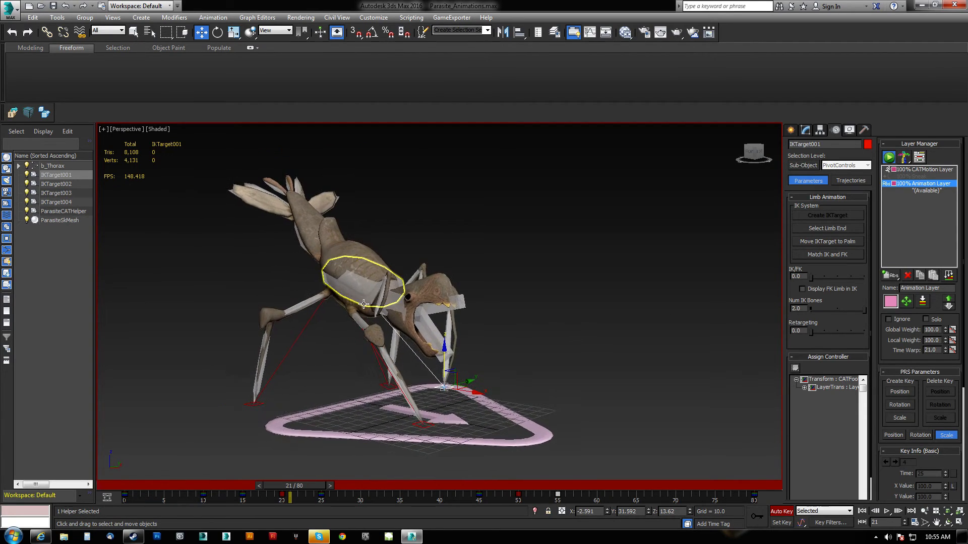
Select the upper bones of both small front limbs and examine their motion and keys between frames 21 and 34.
scroll(376, 291, up, 3)
click(373, 287)
ctrl+click(435, 267)
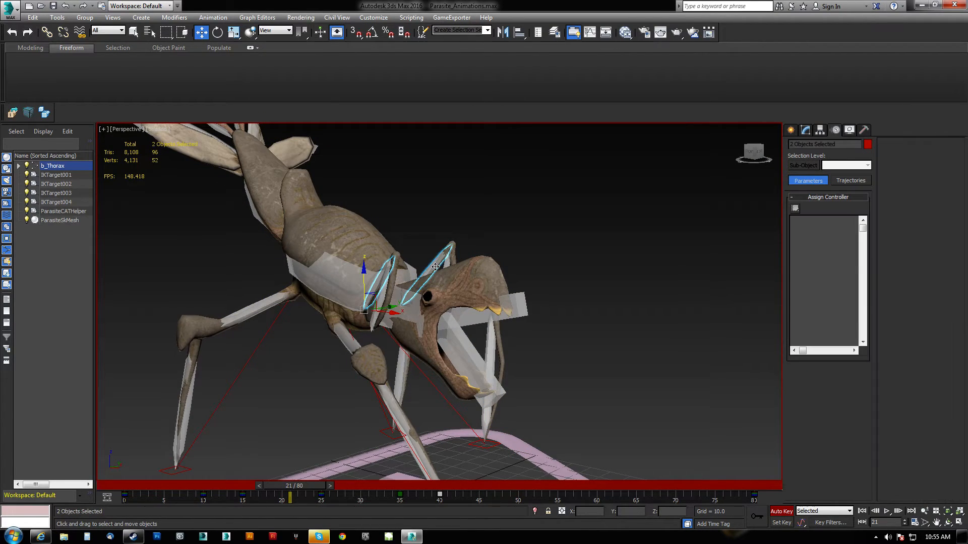
drag(300, 491, 330, 502)
key(w)
alt+middle_drag(402, 330, 365, 344)
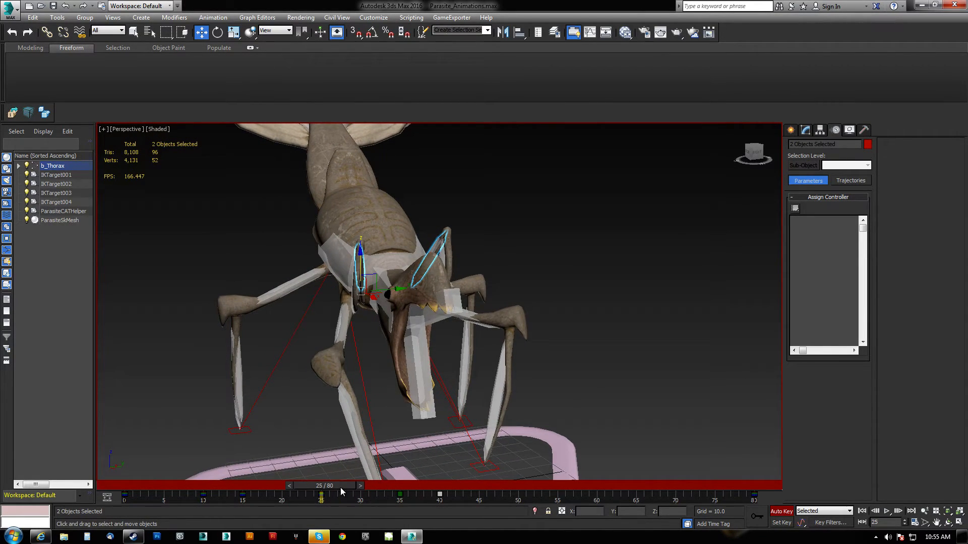
drag(340, 490, 412, 489)
click(321, 495)
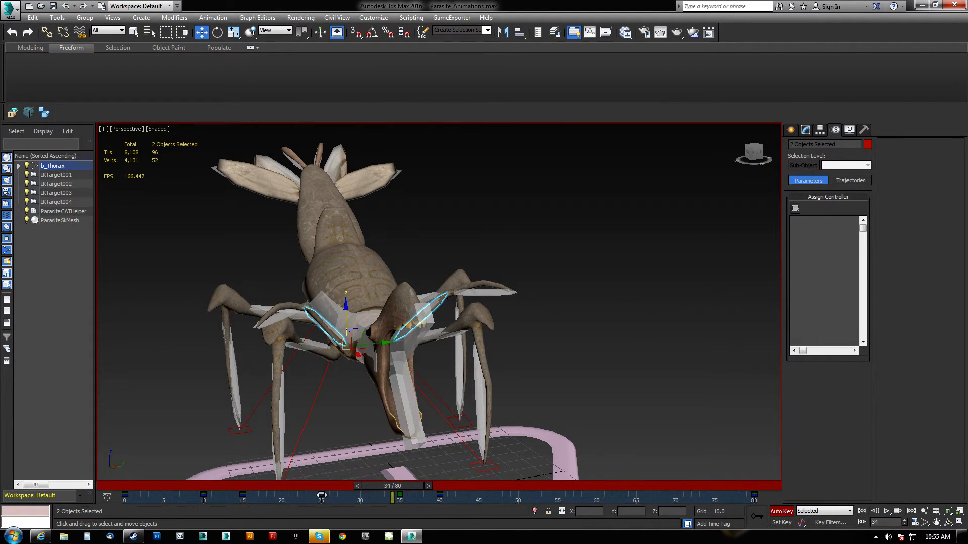
Go to frame 35 and select the right front limb's upper bone, b_RLeg1A, for rotation.
mouse_move(403, 490)
mouse_down()
mouse_move(365, 482)
mouse_move(429, 480)
mouse_move(414, 482)
mouse_up()
key(w)
alt+middle_drag(414, 438, 391, 407)
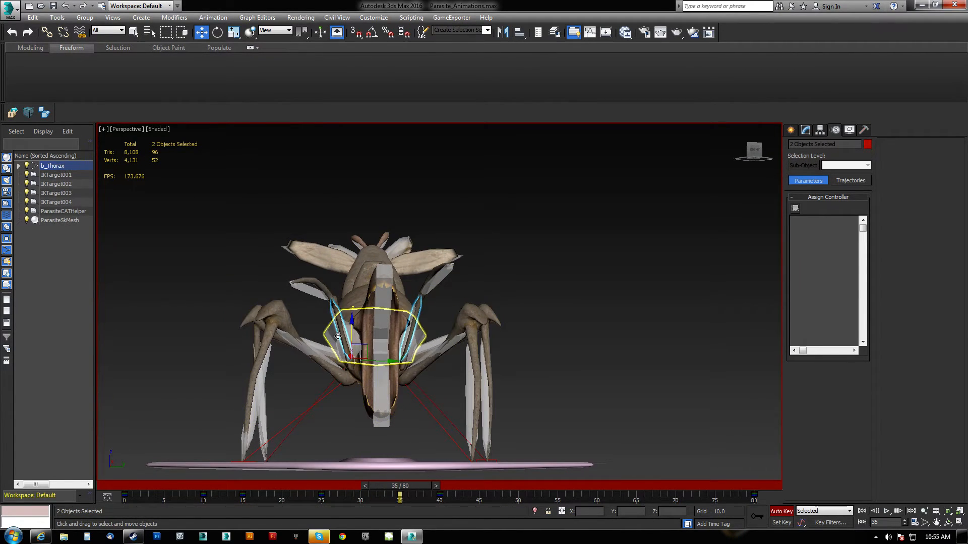
alt+middle_drag(341, 346, 366, 378)
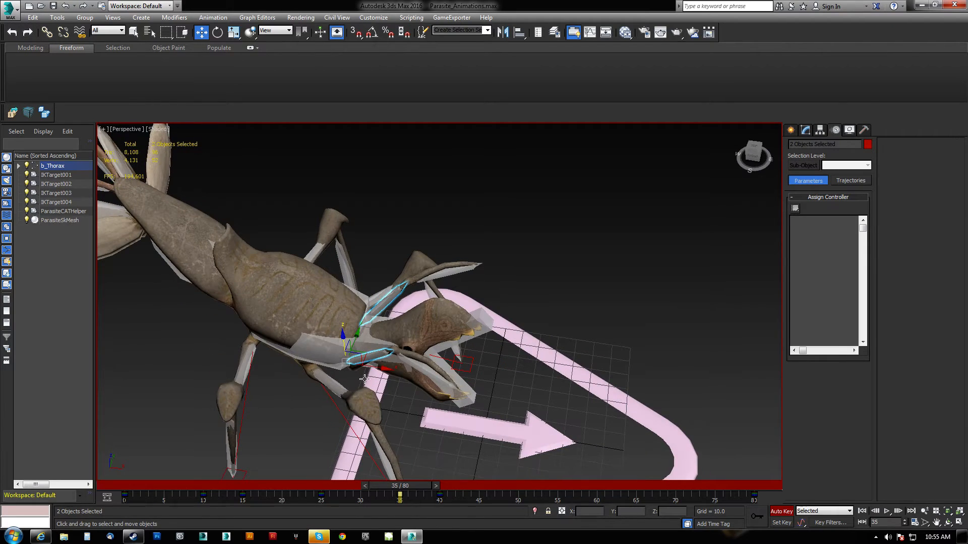
click(371, 356)
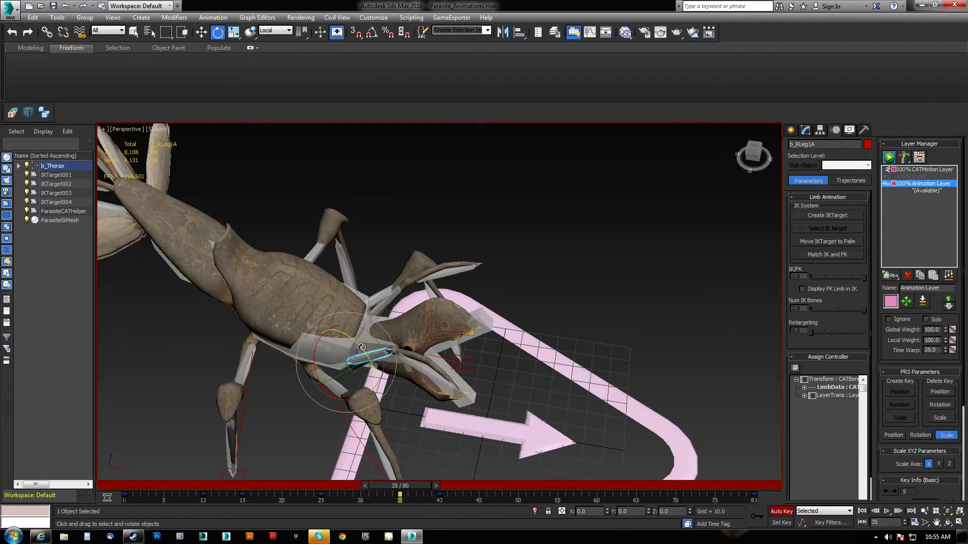
Pose the left front leg's upper bone, b_LLeg1A, at frame 40 and add the matching right-leg bone to the selection.
alt+middle_drag(357, 343, 321, 321)
alt+middle_drag(411, 356, 429, 409)
click(433, 371)
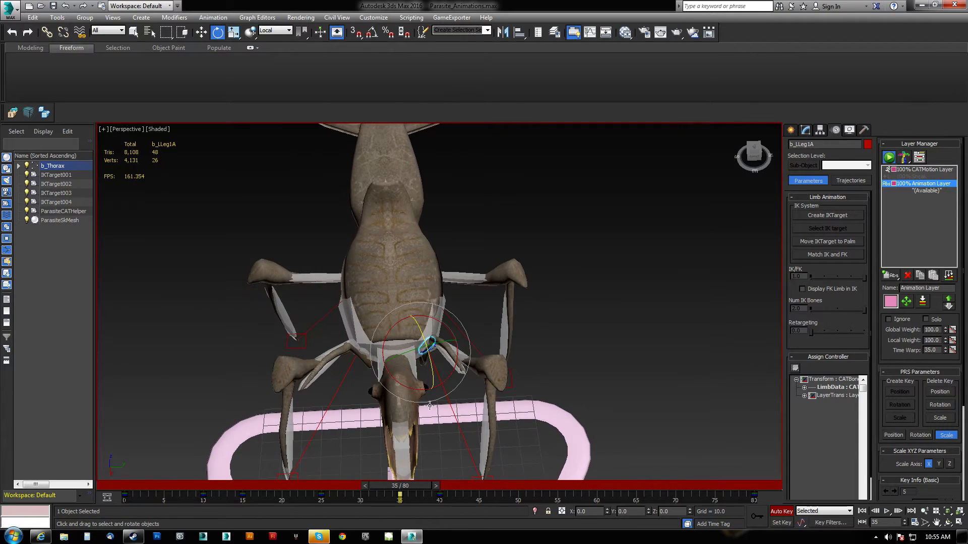
alt+middle_drag(429, 349, 408, 286)
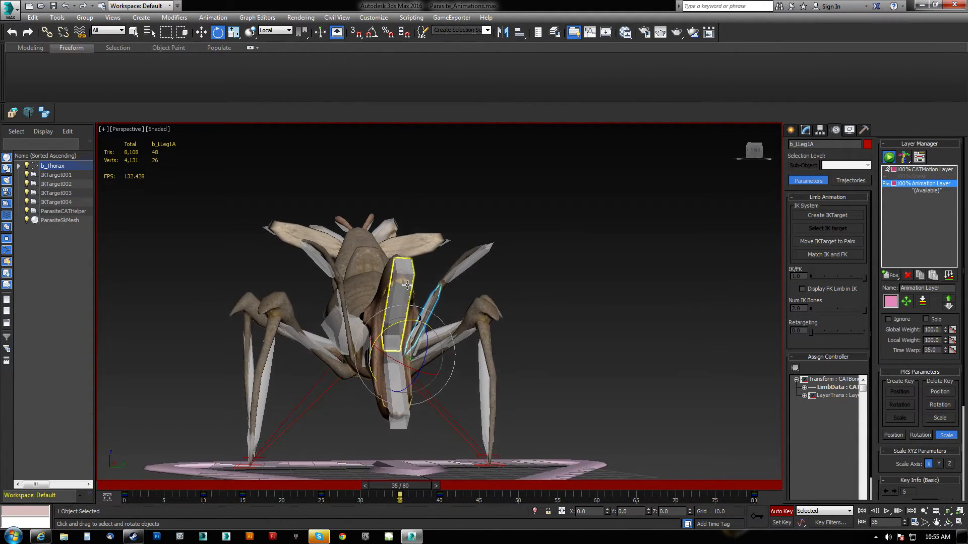
drag(414, 490, 447, 481)
key(e)
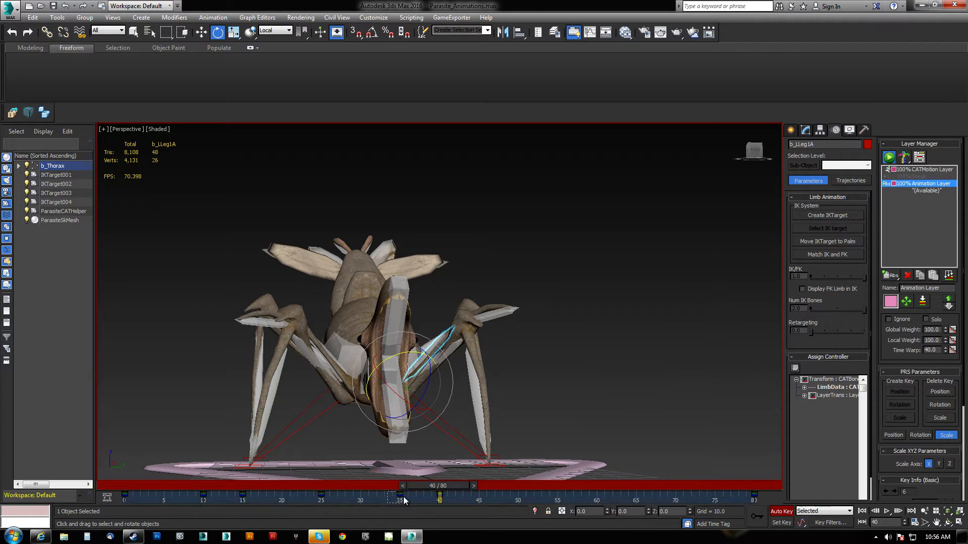
ctrl+click(343, 369)
mouse_move(342, 369)
alt+middle_down()
mouse_move(343, 395)
mouse_move(344, 377)
alt+middle_up()
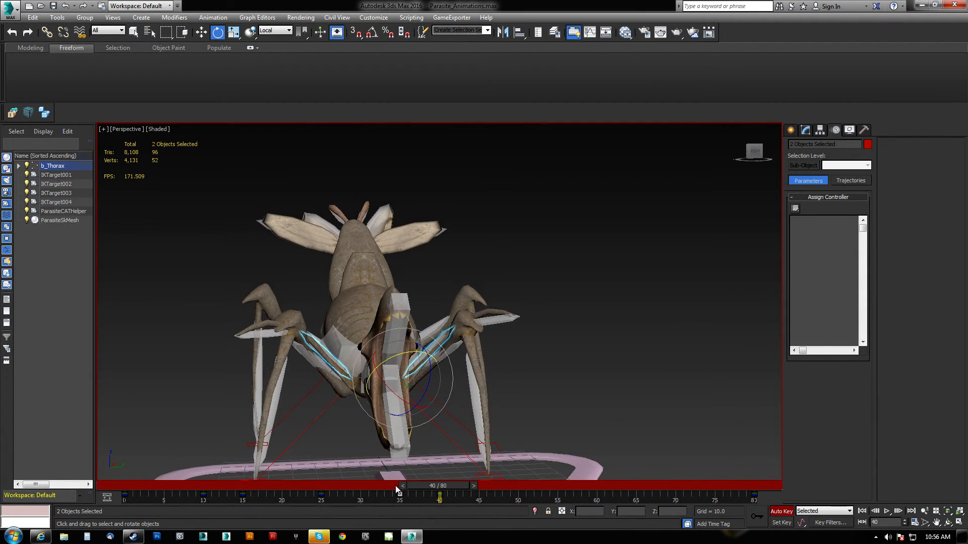
At frame 50, rotate the upper front-leg bones b_RLeg1A and b_LLeg1A one at a time to adjust the raised claws.
drag(438, 489, 517, 487)
key(e)
click(342, 334)
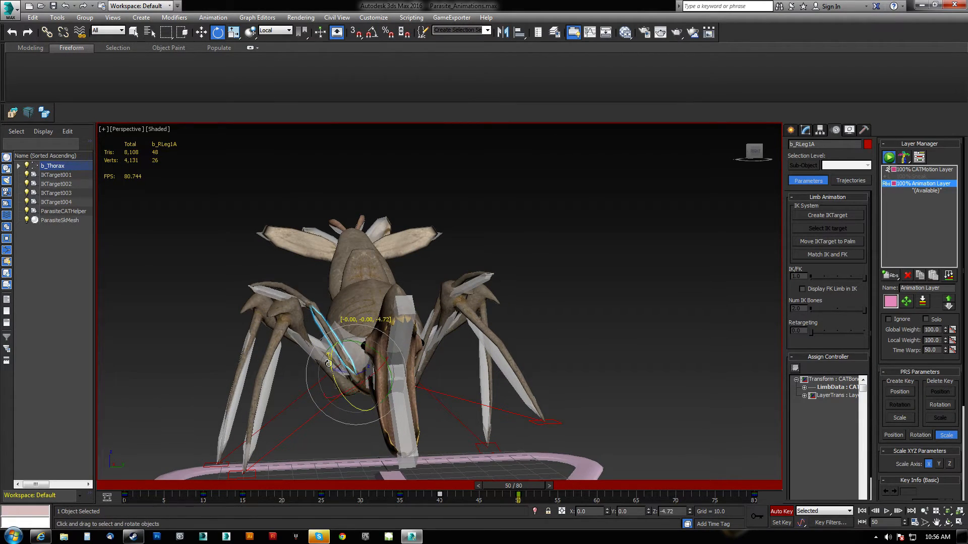
click(421, 330)
click(422, 328)
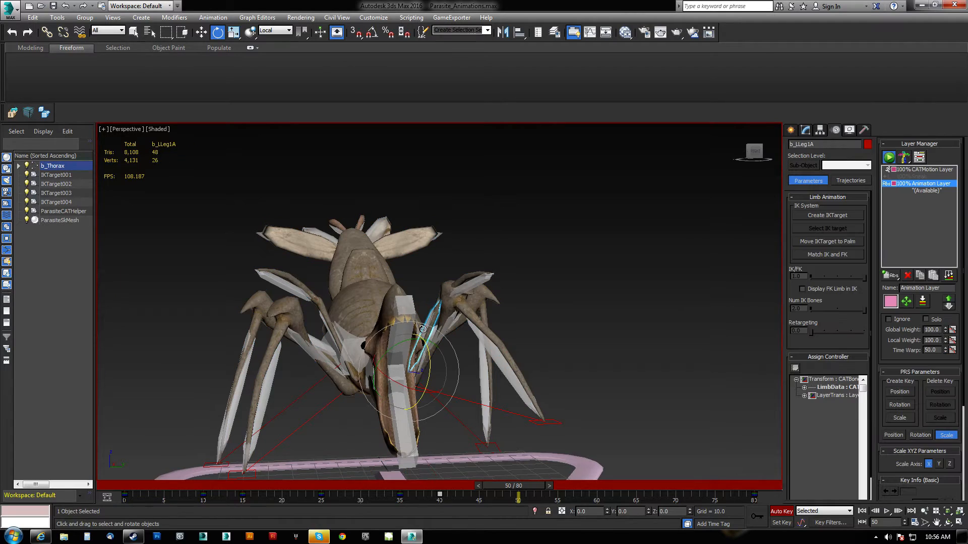
alt+middle_drag(424, 349, 504, 416)
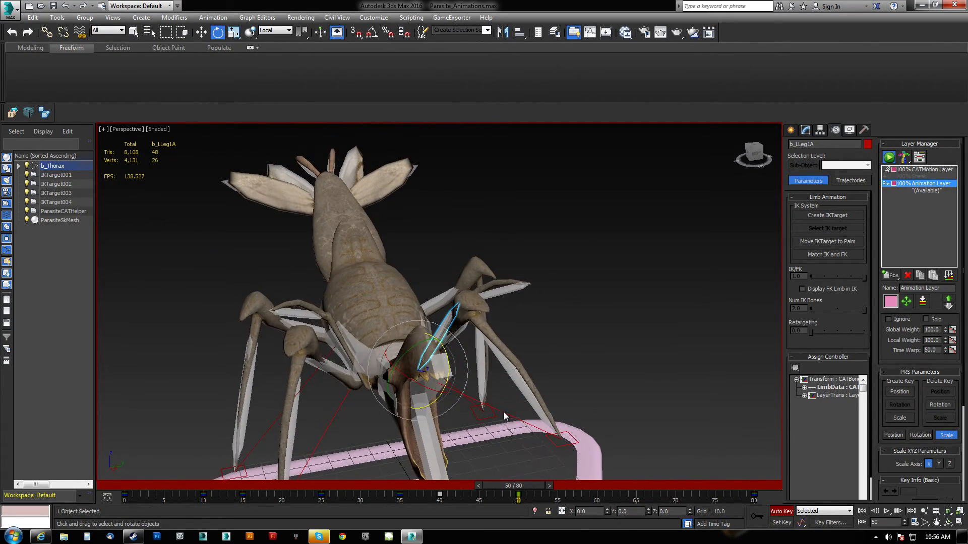
Scrub through the front-leg motion up to frame 62 and examine the raised claws from the side.
drag(518, 490, 418, 497)
drag(501, 505, 613, 486)
key(e)
alt+middle_drag(460, 363, 406, 355)
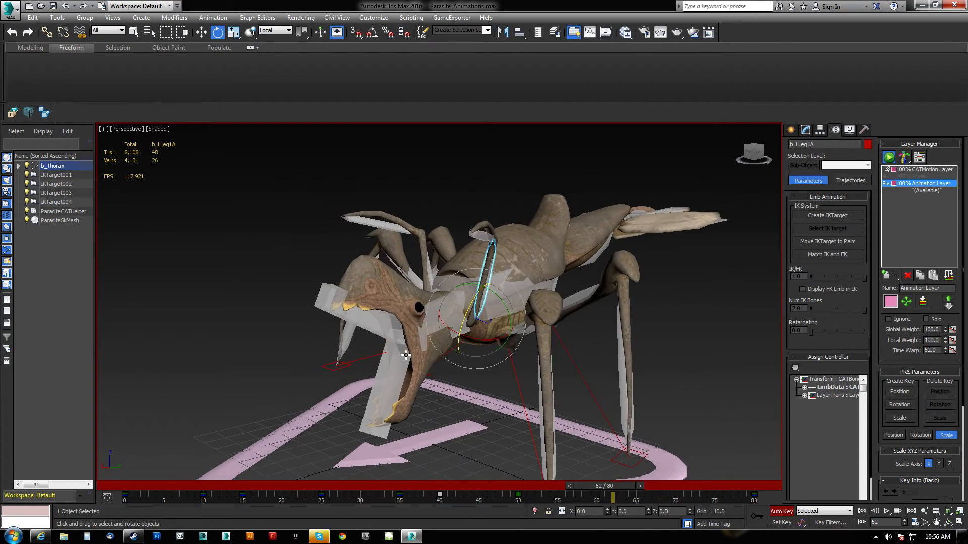
Select the head bone b_Head and examine its pose around frame 46 from the side and the front.
click(448, 306)
alt+middle_drag(448, 306, 388, 339)
drag(647, 485, 447, 528)
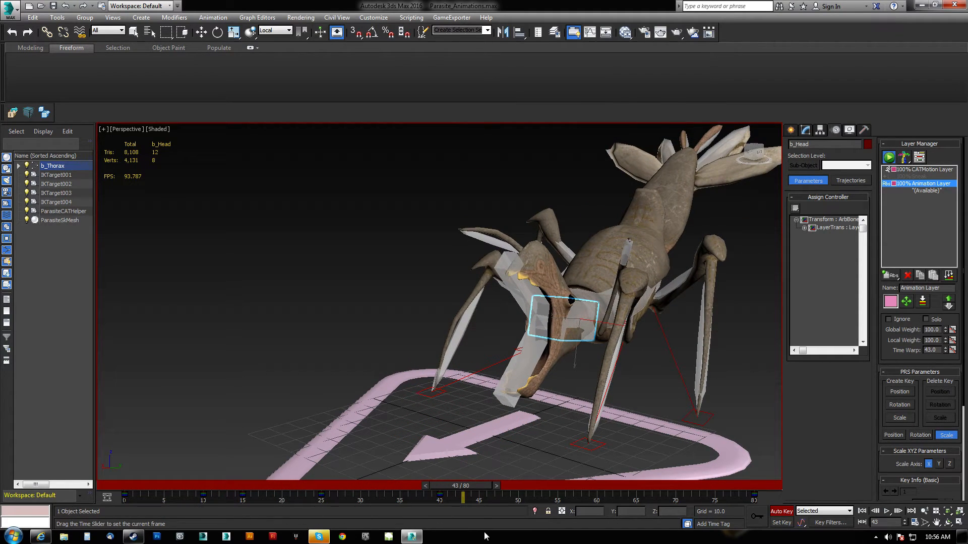
drag(468, 542, 497, 543)
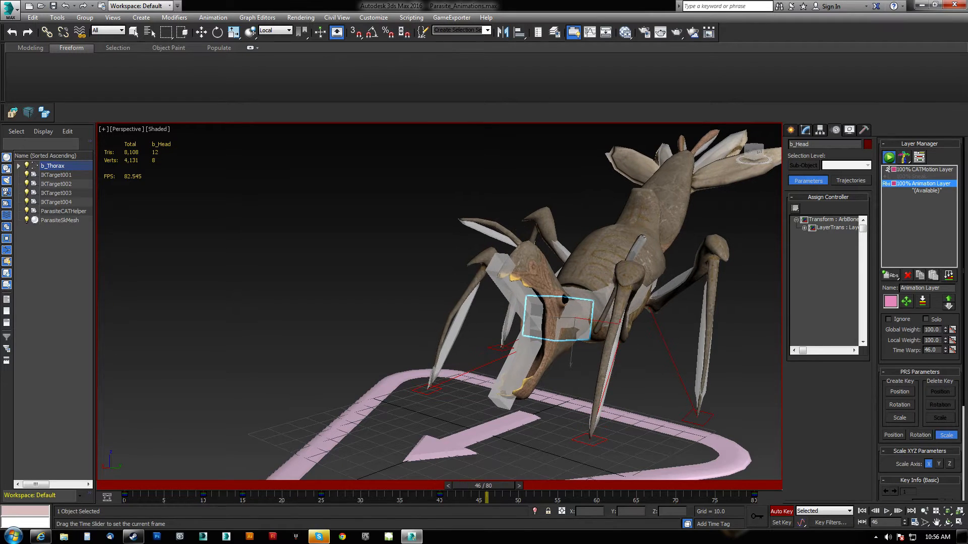
key(e)
alt+middle_drag(429, 458, 549, 460)
drag(464, 489, 461, 527)
key(e)
alt+middle_drag(660, 380, 524, 382)
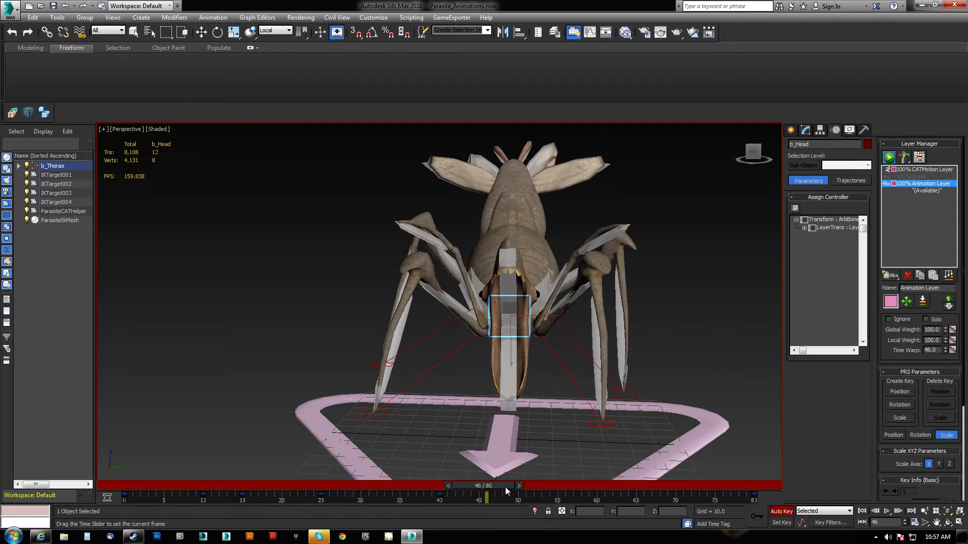
Examine the head's motion through frame 80 and its pose at frame 40 from several angles.
drag(504, 490, 575, 488)
drag(640, 467, 744, 463)
key(e)
alt+middle_drag(771, 456, 623, 409)
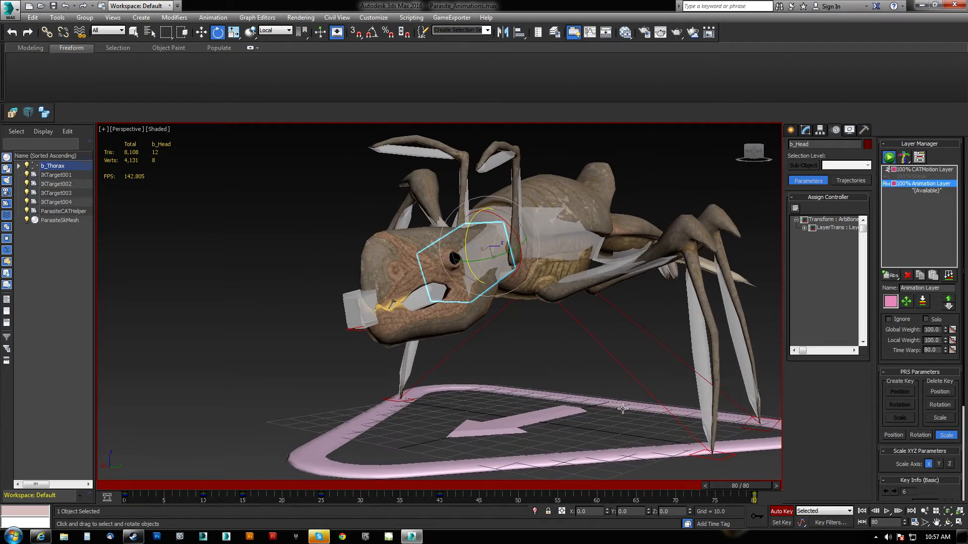
drag(756, 485, 463, 538)
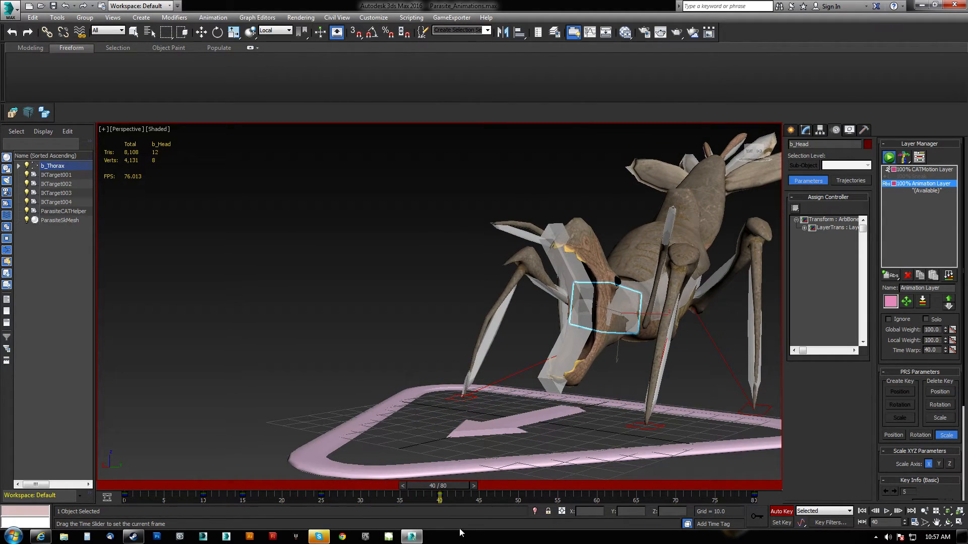
alt+middle_drag(510, 431, 601, 434)
alt+middle_drag(520, 402, 512, 366)
alt+middle_drag(320, 376, 476, 382)
alt+middle_drag(500, 245, 383, 444)
At frame 50, rotate b_Thorax level and lower the body close to the ground, at about Z 34.4.
drag(438, 494, 520, 507)
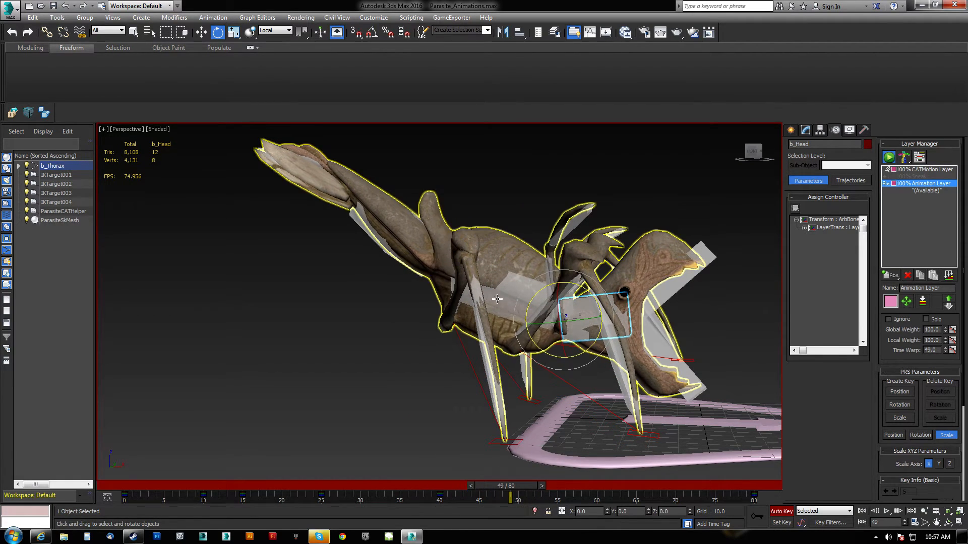
alt+middle_drag(497, 299, 500, 353)
mouse_move(525, 491)
mouse_down()
mouse_move(229, 498)
mouse_move(667, 506)
mouse_move(511, 503)
mouse_move(665, 506)
mouse_move(448, 519)
mouse_move(759, 518)
mouse_move(645, 507)
mouse_move(439, 515)
mouse_move(481, 489)
mouse_move(522, 491)
mouse_up()
key(e)
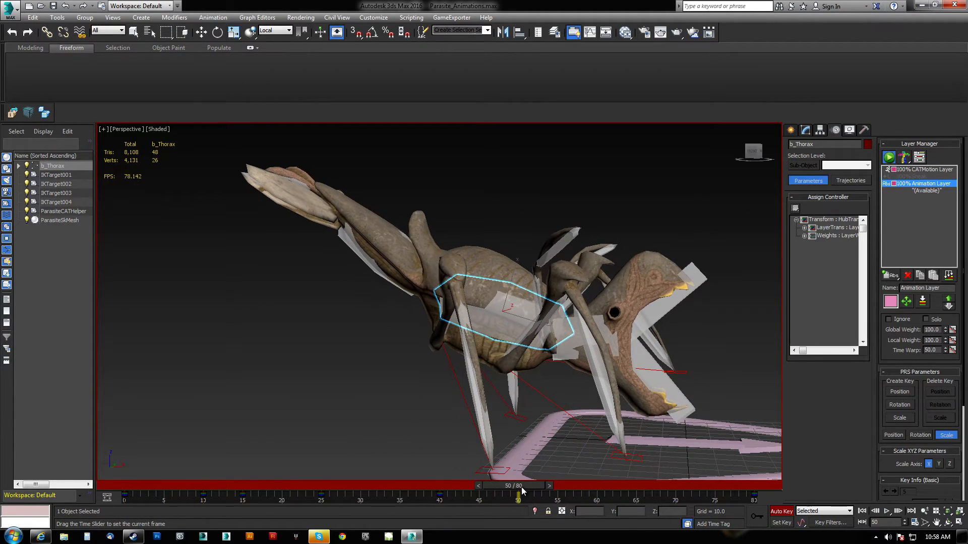
drag(538, 300, 505, 343)
alt+middle_drag(508, 343, 575, 390)
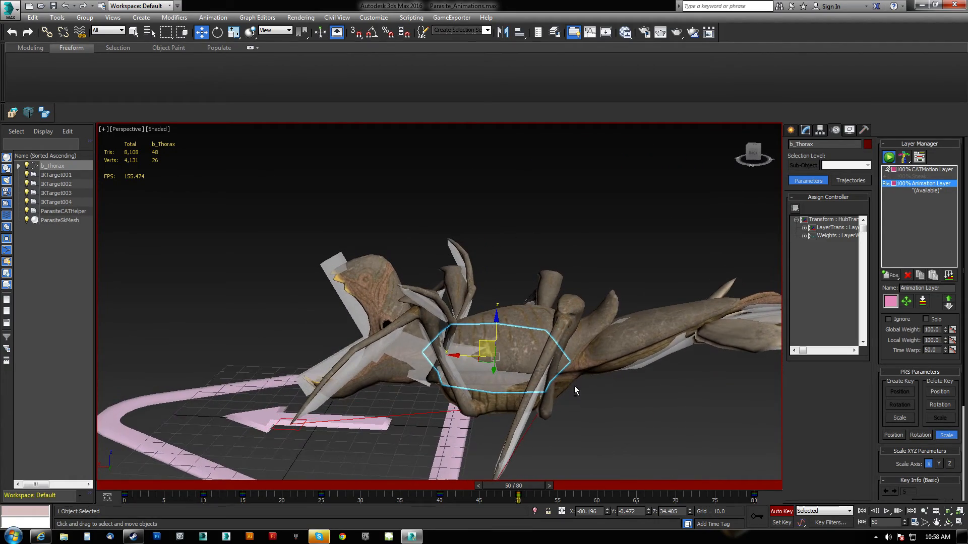
At frame 65, raise b_Thorax to about Z 97.9 so the body stands high on its legs.
drag(515, 487, 622, 488)
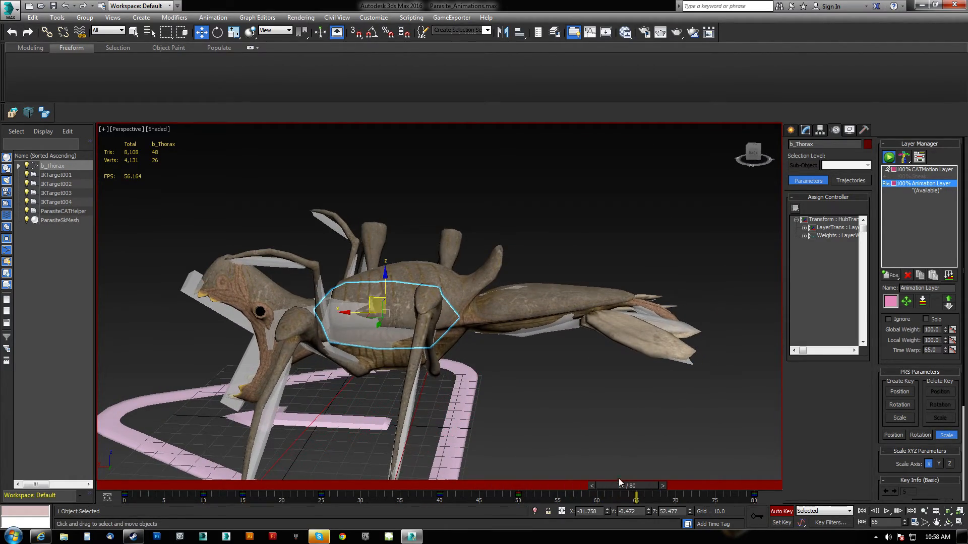
middle_drag(422, 358, 429, 356)
drag(392, 280, 390, 177)
middle_drag(423, 241, 485, 262)
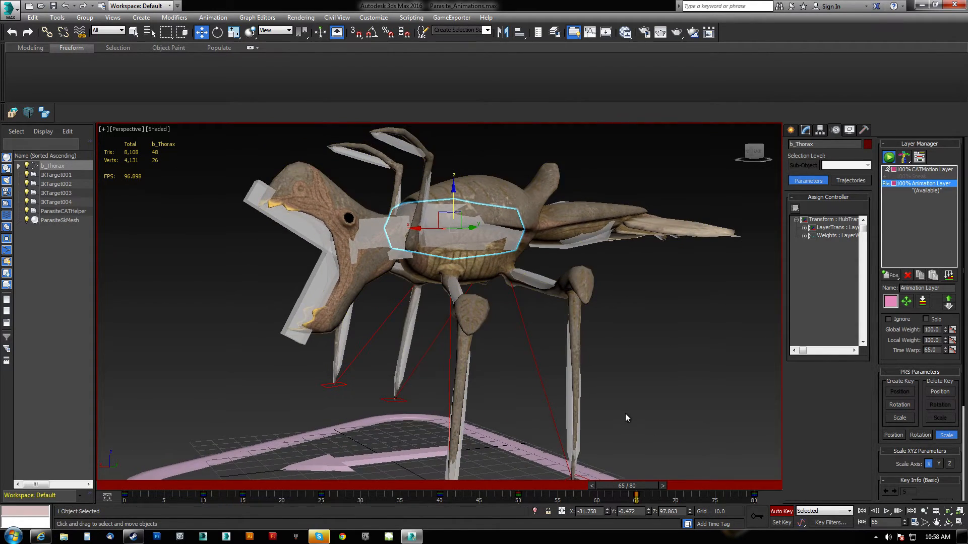
Lower b_Thorax from its peak at frame 65 and adjust its height a few frames further along the timeline.
drag(665, 481, 636, 497)
key(w)
drag(452, 197, 460, 241)
drag(630, 488, 698, 498)
drag(407, 255, 414, 300)
Return to frame 0 and play the animation to review the body's motion.
drag(664, 486, 89, 478)
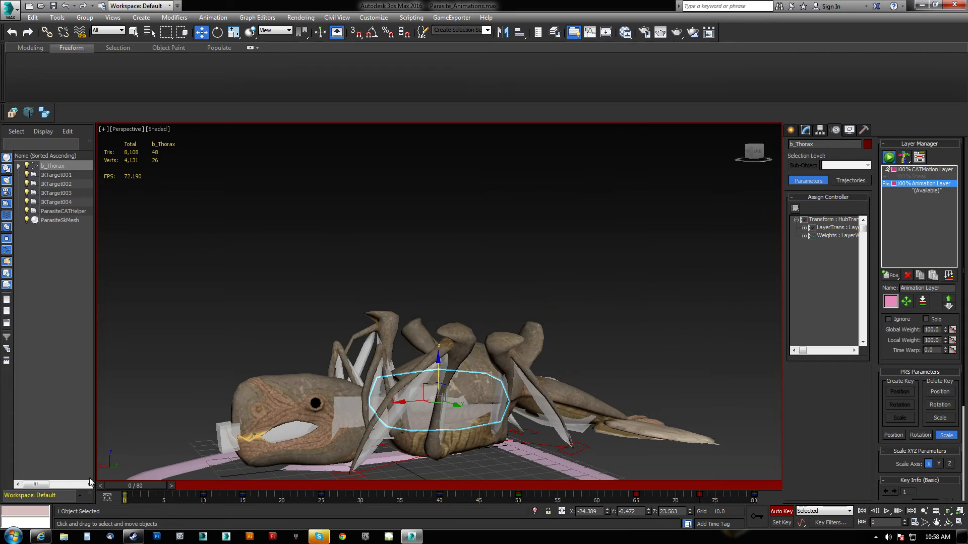
click(887, 511)
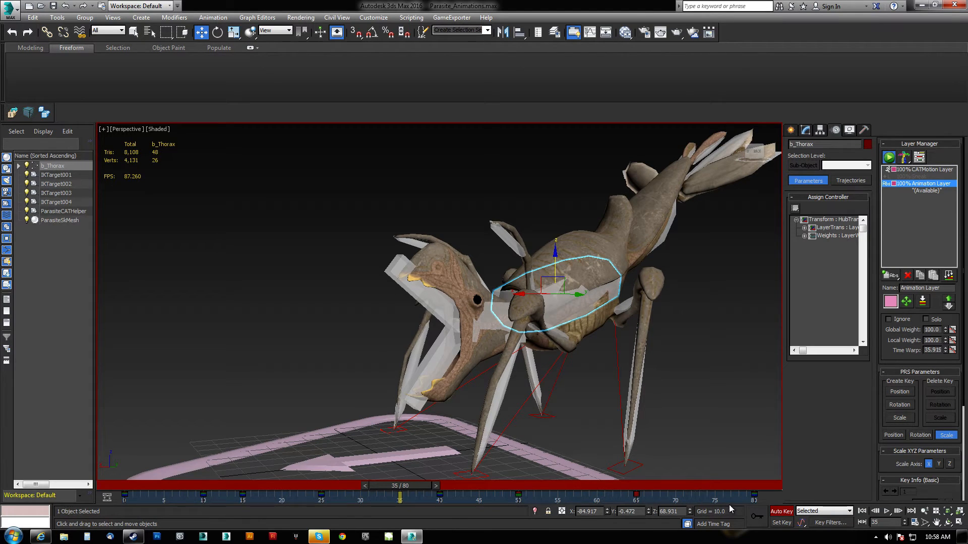
click(886, 512)
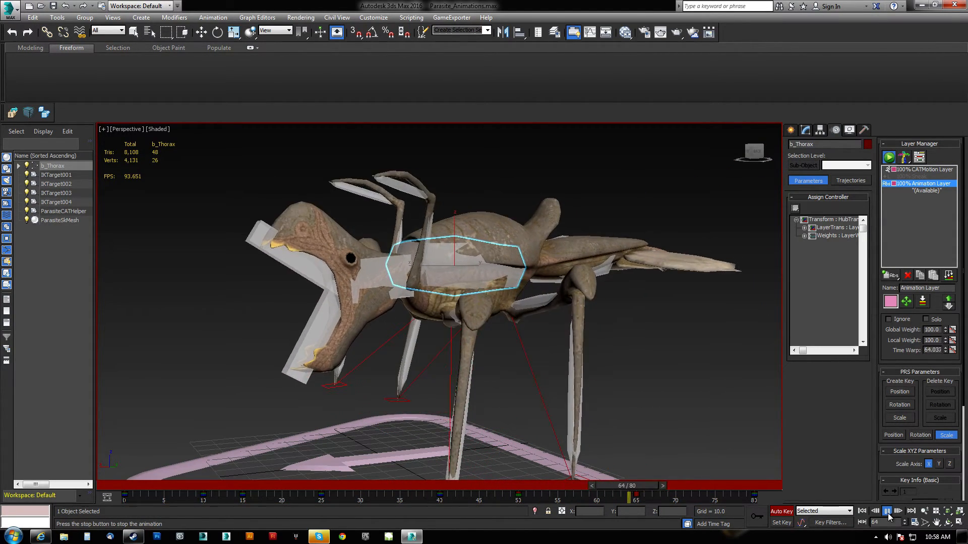
Adjust the position of b_Thorax at frame 45 and check the body's motion up to frame 70.
drag(728, 487, 528, 497)
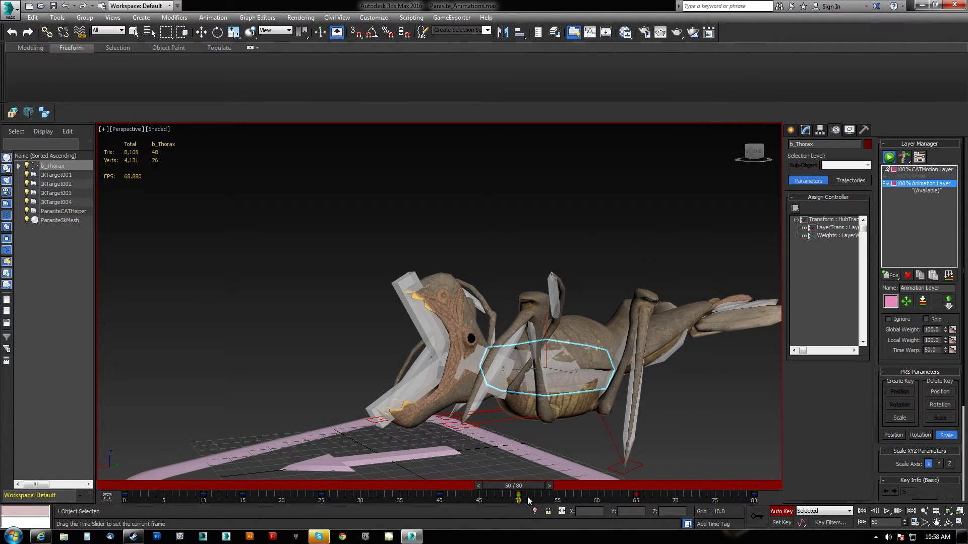
drag(528, 497, 479, 496)
key(w)
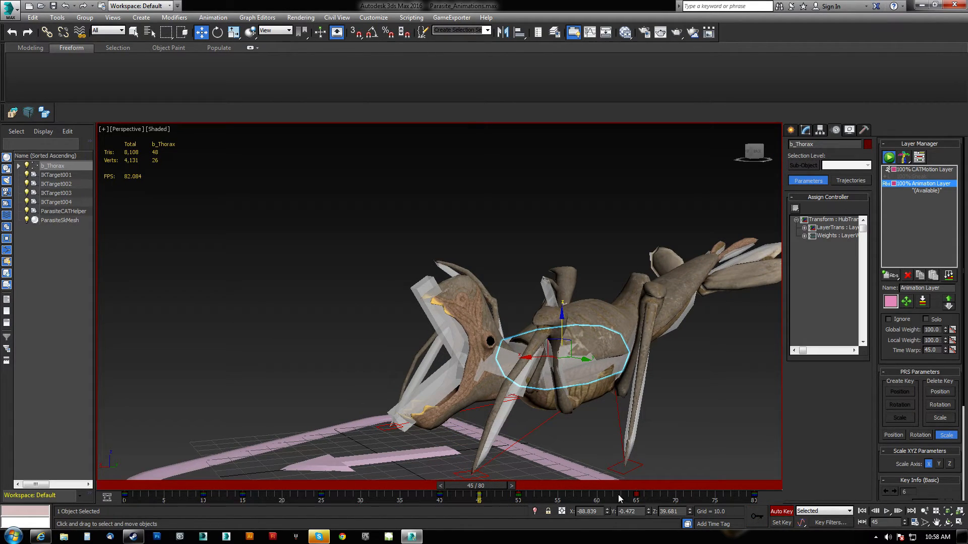
drag(519, 495, 692, 492)
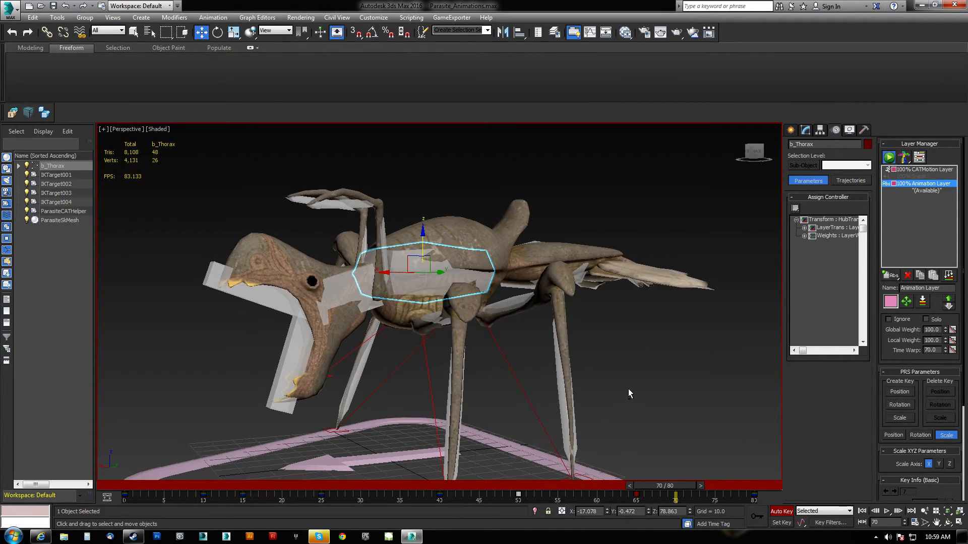
Select b_Abdomen and rotate it downward by about 50 degrees at frame 20.
alt+middle_drag(630, 389, 553, 313)
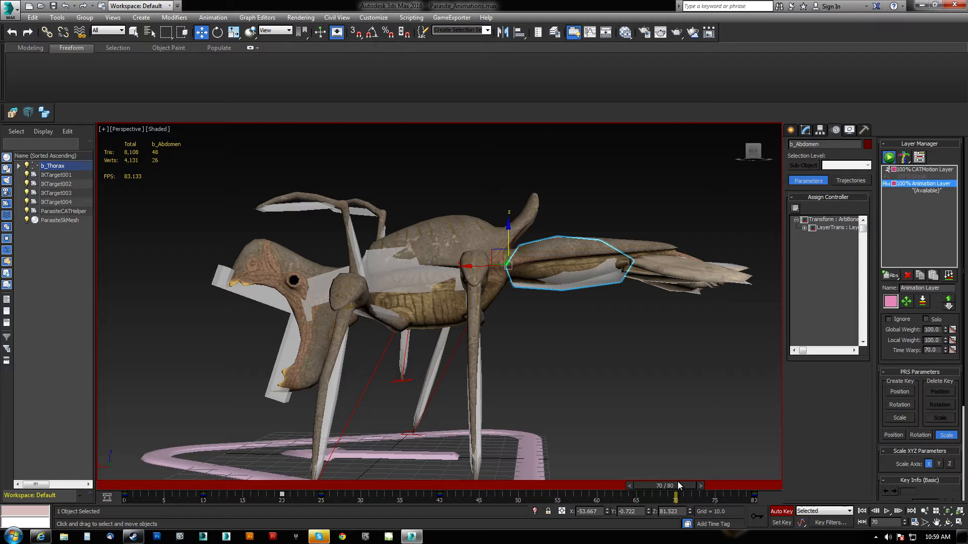
drag(684, 484, 268, 495)
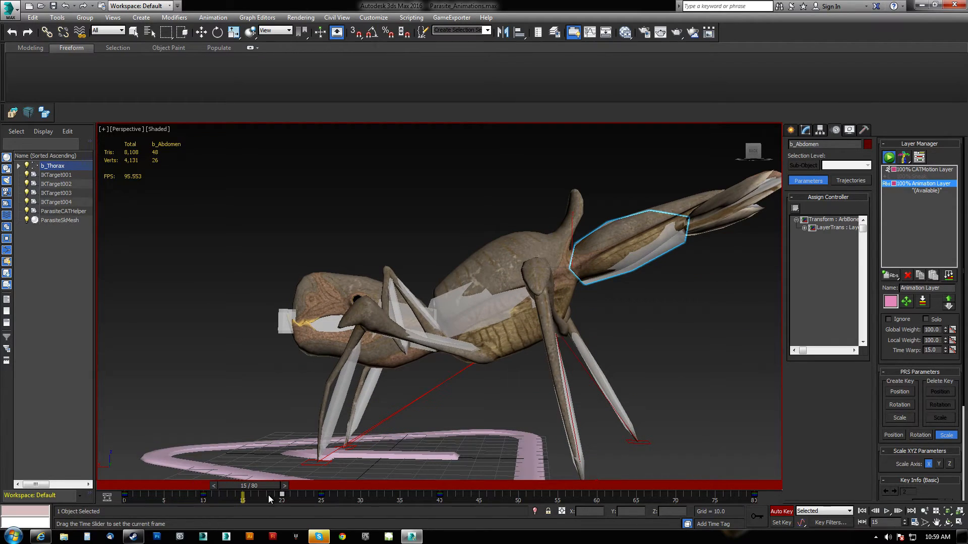
key(w)
middle_drag(590, 357, 419, 458)
drag(235, 486, 283, 496)
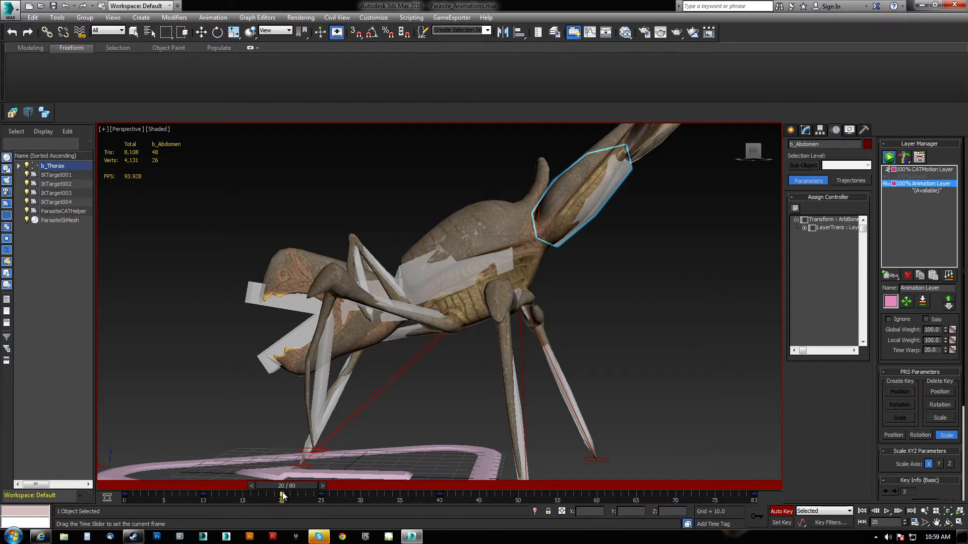
middle_drag(583, 241, 563, 254)
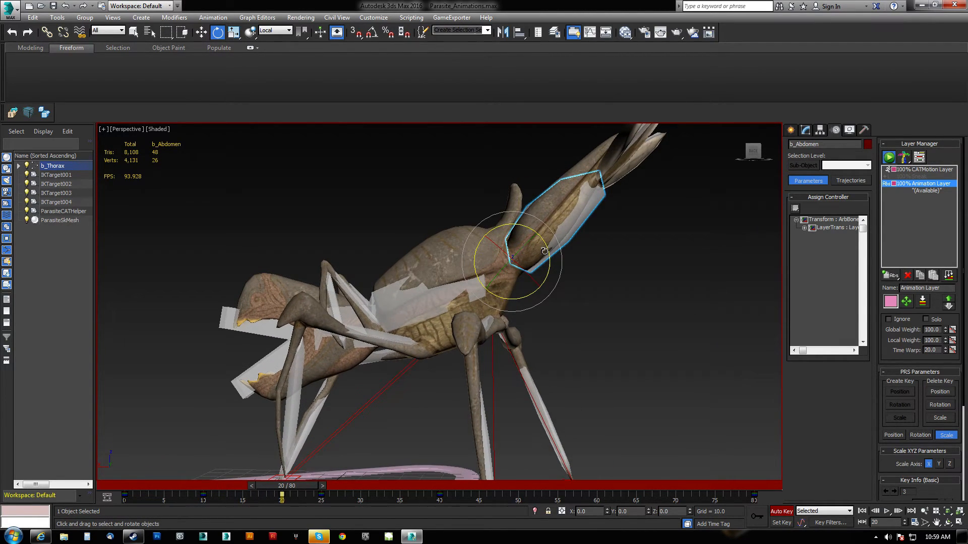
drag(550, 252, 561, 306)
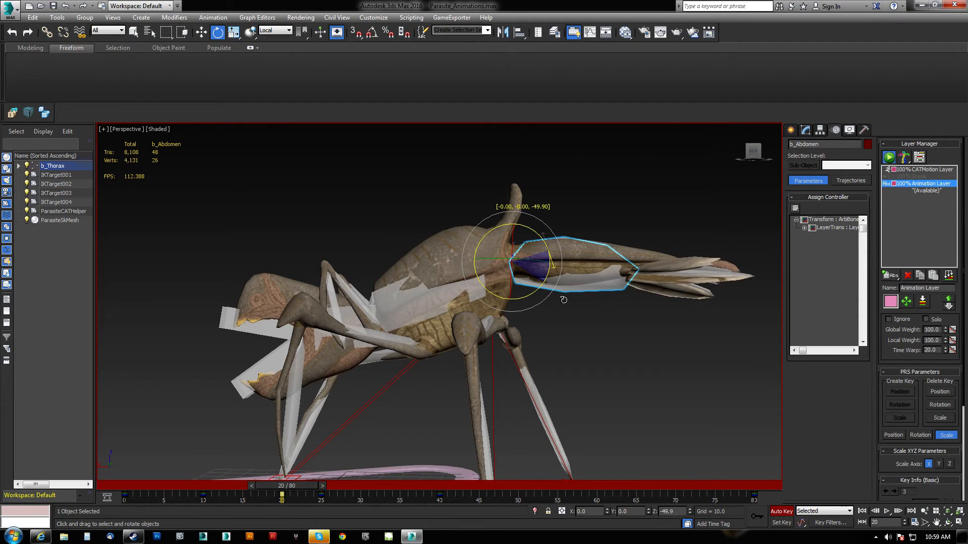
Advance past frame 40 to frame 50 and rotate b_Abdomen downward toward the ground.
drag(284, 493, 440, 485)
key(e)
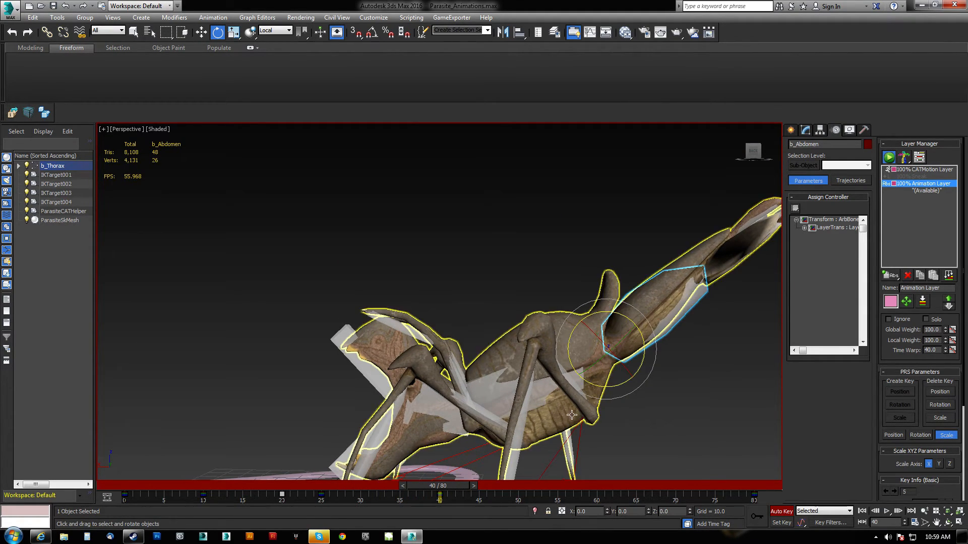
drag(434, 483, 512, 485)
key(e)
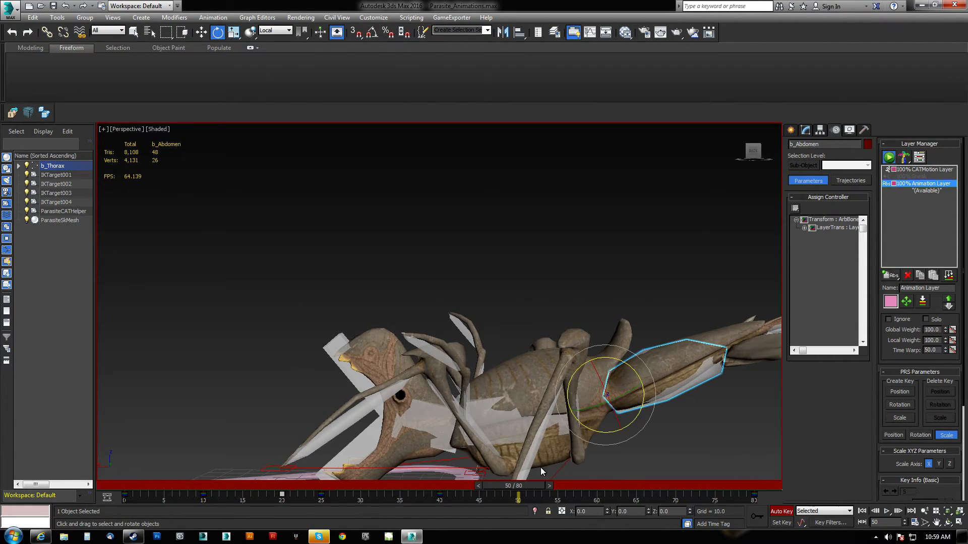
middle_drag(549, 471, 483, 377)
drag(574, 303, 579, 334)
In the Front view, rotate b_Abdomen upward at frame 65 so the tail rises behind the body.
key(f)
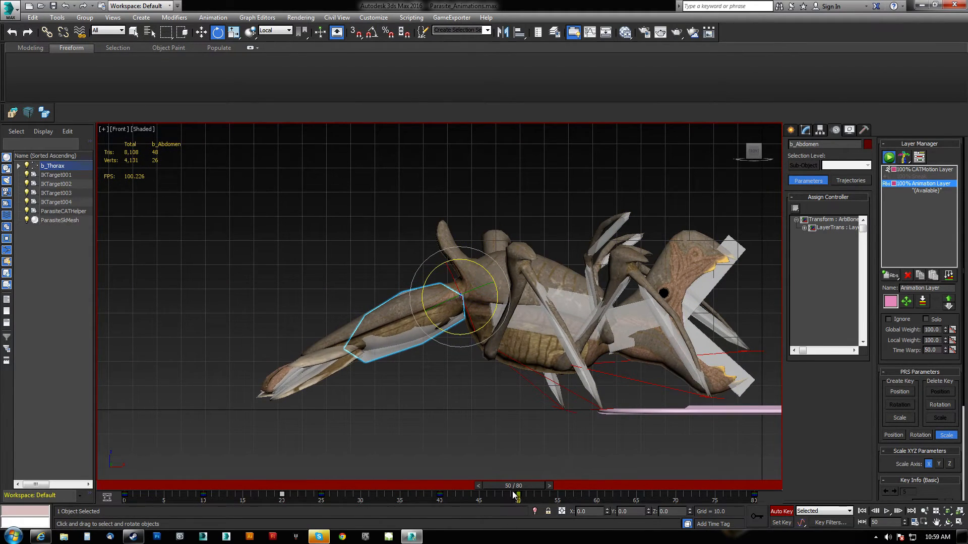
drag(512, 486, 628, 485)
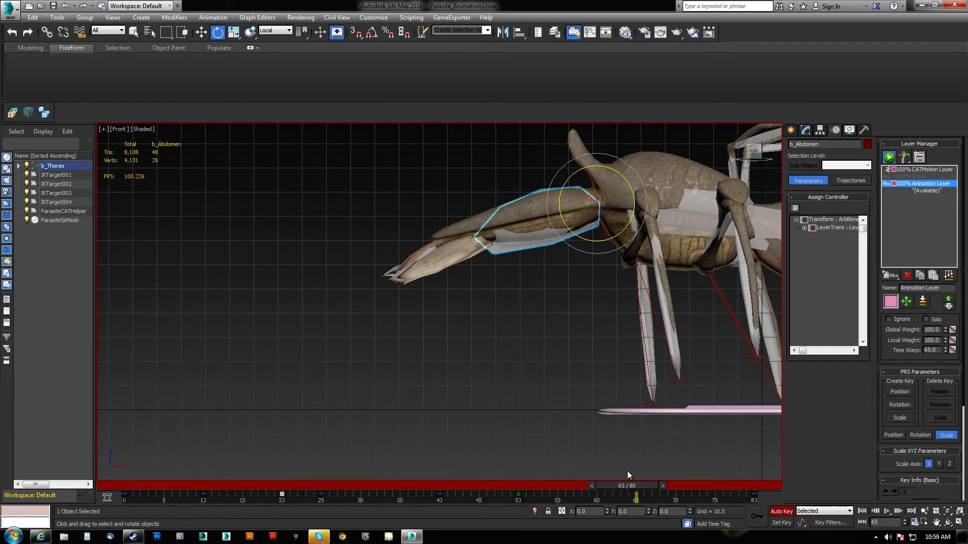
middle_drag(572, 243, 512, 320)
drag(563, 306, 542, 355)
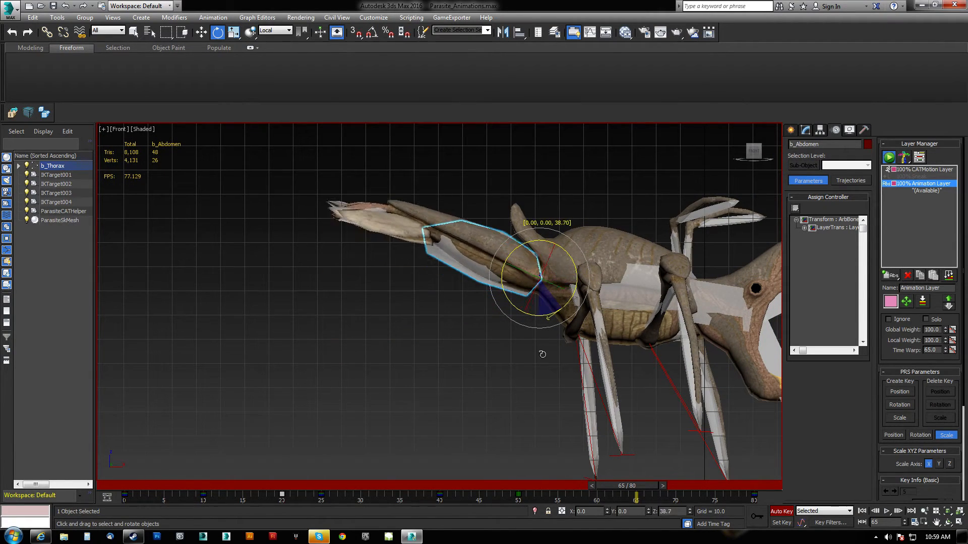
middle_drag(553, 368, 495, 371)
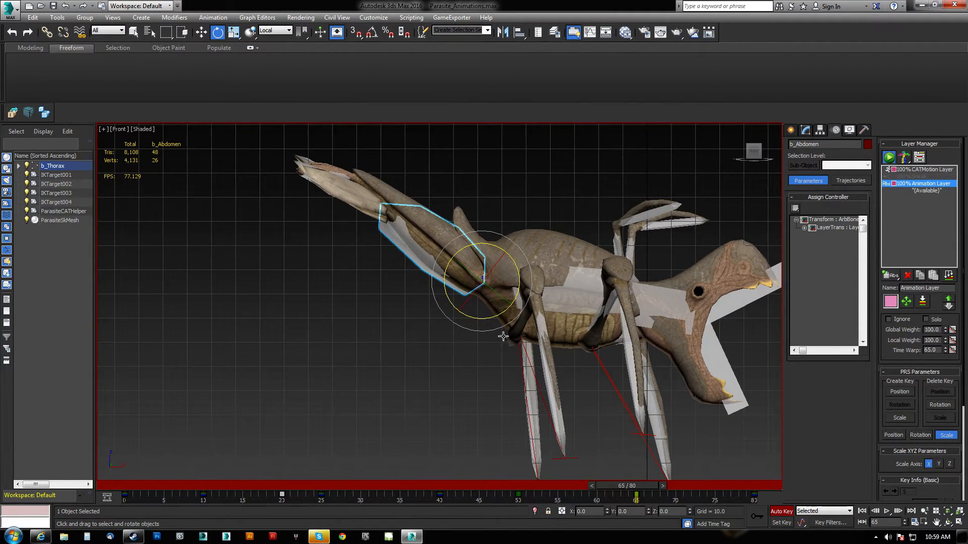
Check the new tail motion in playback, turn off looping in the time configuration, and play the animation once through.
alt+middle_drag(586, 296, 456, 345)
scroll(456, 345, down, 5)
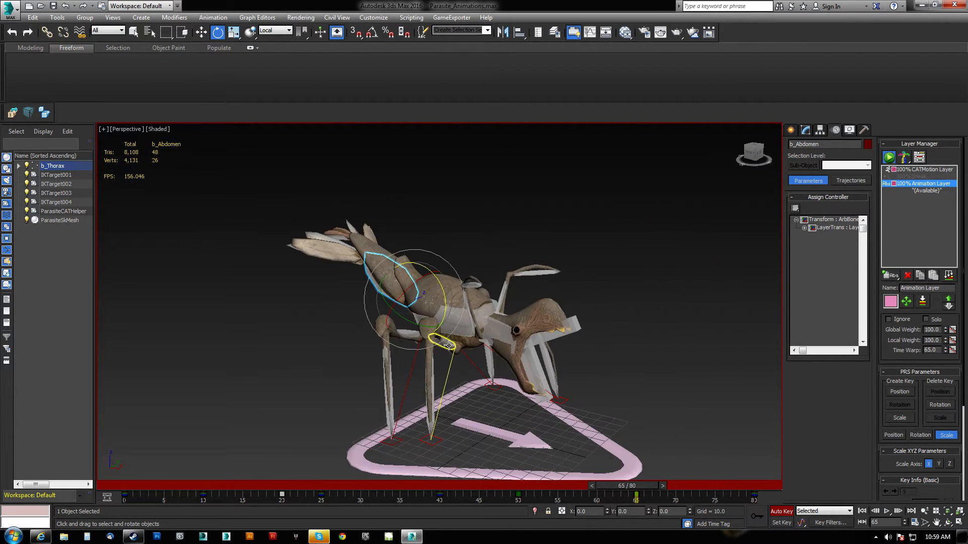
click(887, 512)
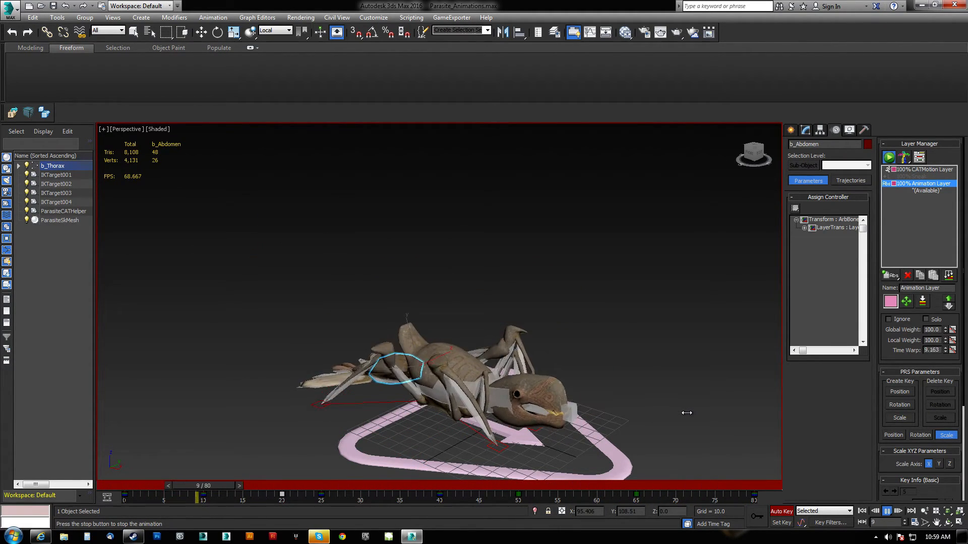
right_click(887, 511)
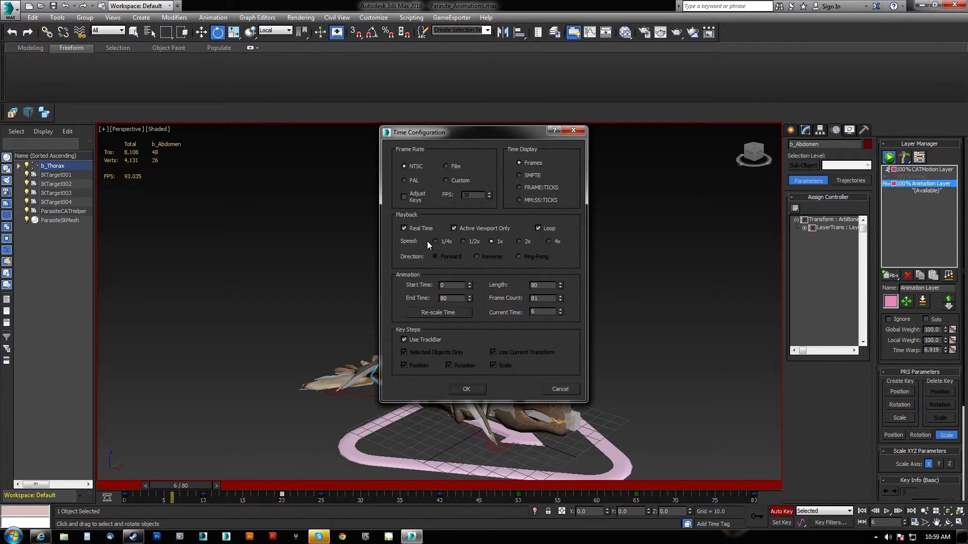
click(538, 228)
click(461, 389)
click(887, 511)
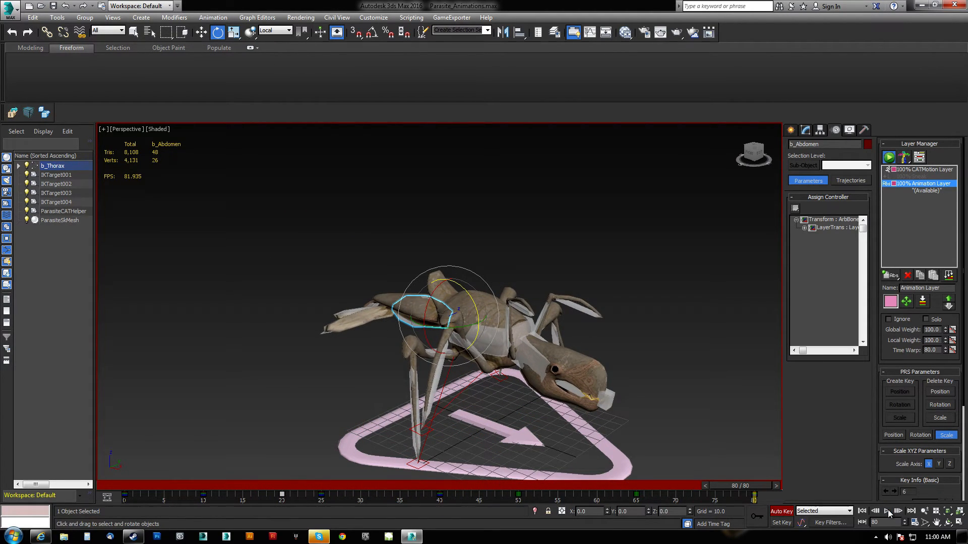
Replay the leap from the front and in a close three-quarter view, restarting from frame 0.
alt+middle_drag(565, 397, 550, 373)
click(887, 512)
click(887, 512)
key(e)
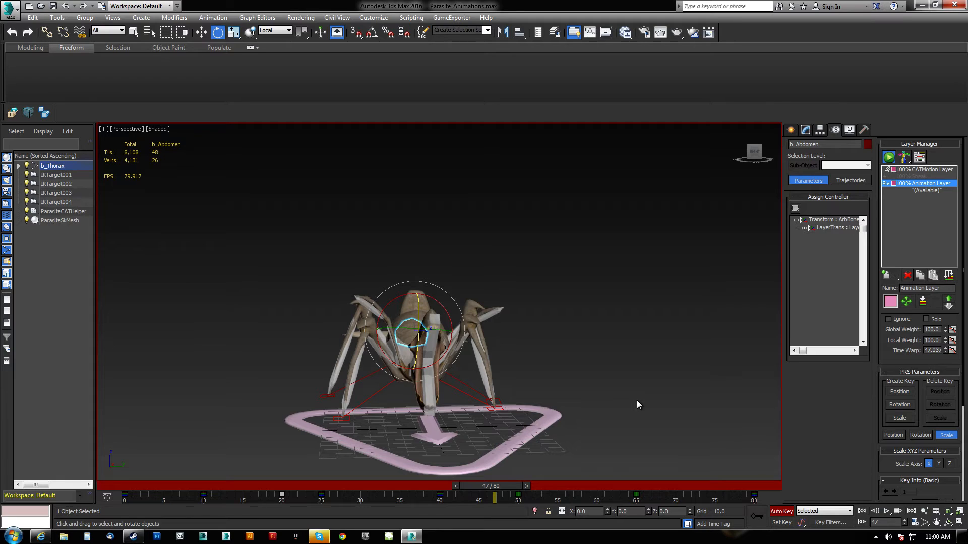
alt+middle_drag(476, 422, 479, 297)
scroll(445, 352, up, 4)
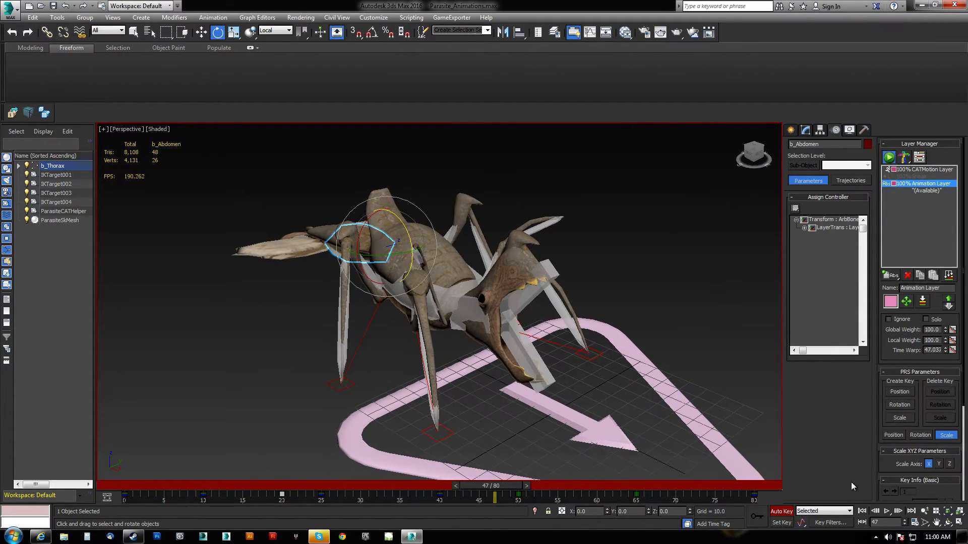
drag(519, 488, 166, 487)
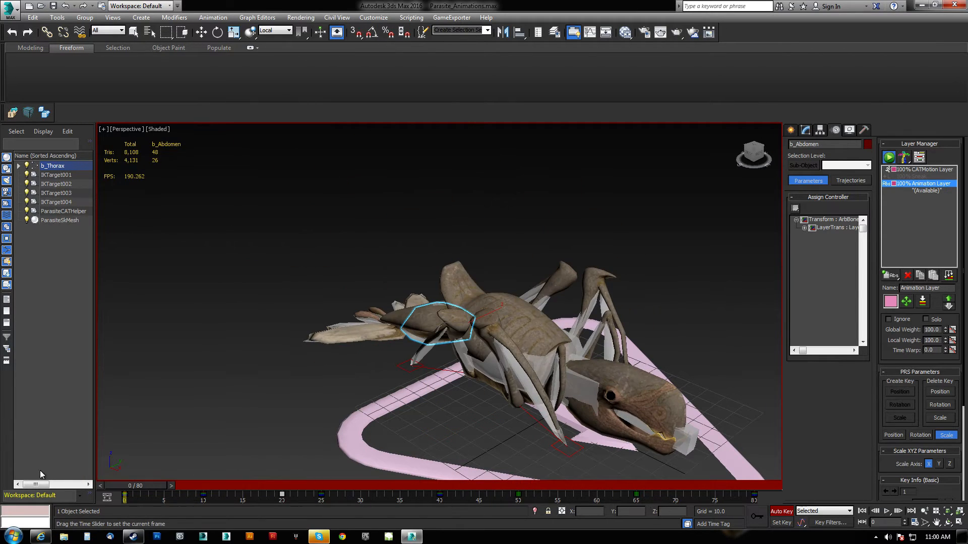
click(886, 512)
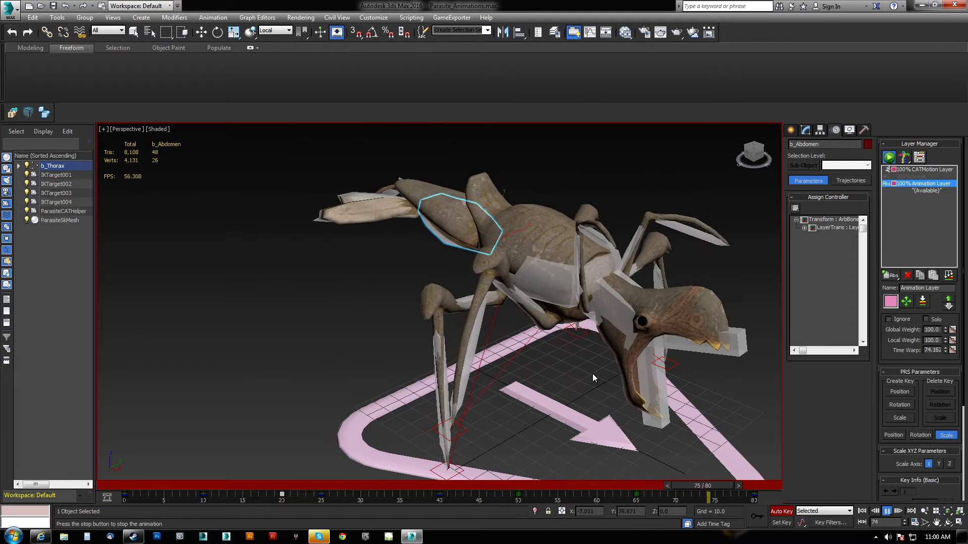
Deselect b_Abdomen and replay the full leap from a more distant view to judge the overall motion.
scroll(545, 373, down, 5)
key(e)
alt+middle_drag(493, 352, 486, 349)
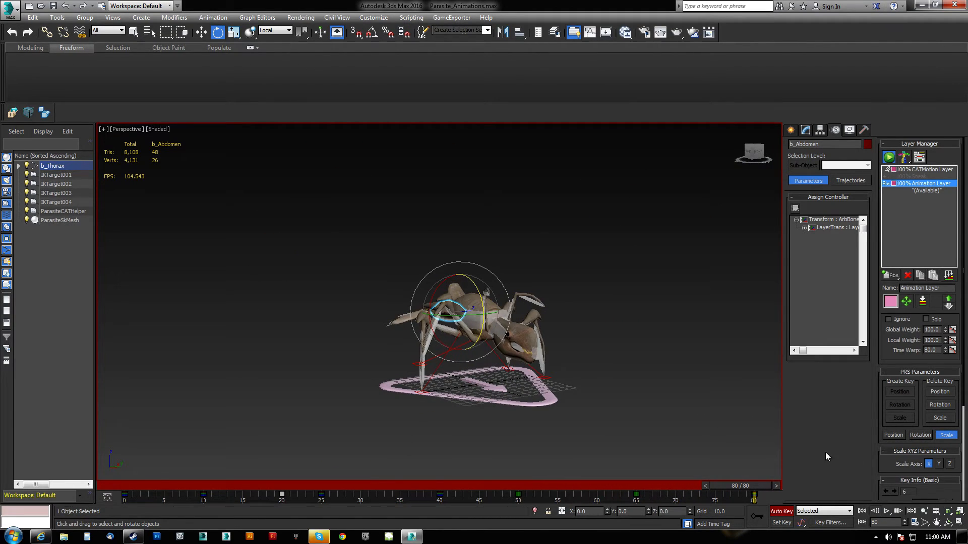
click(887, 512)
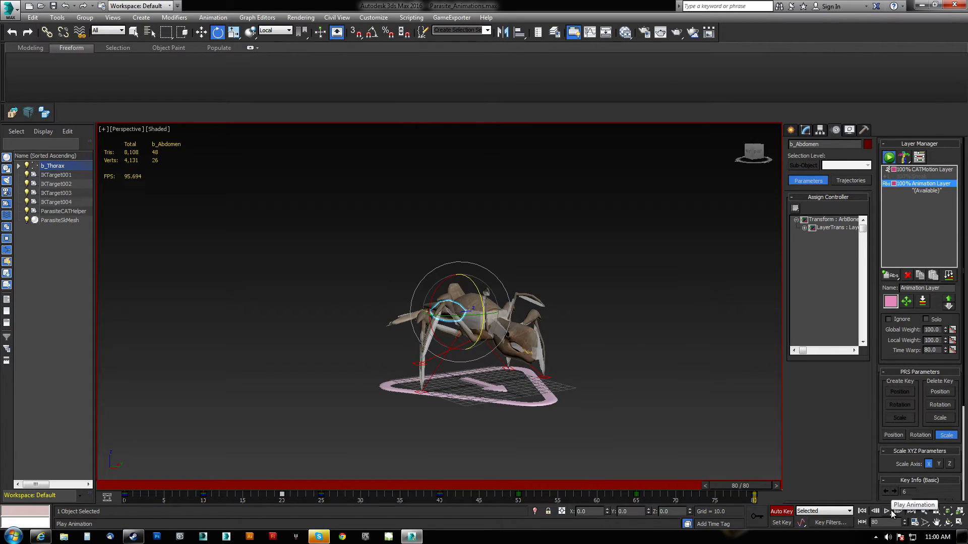
click(675, 296)
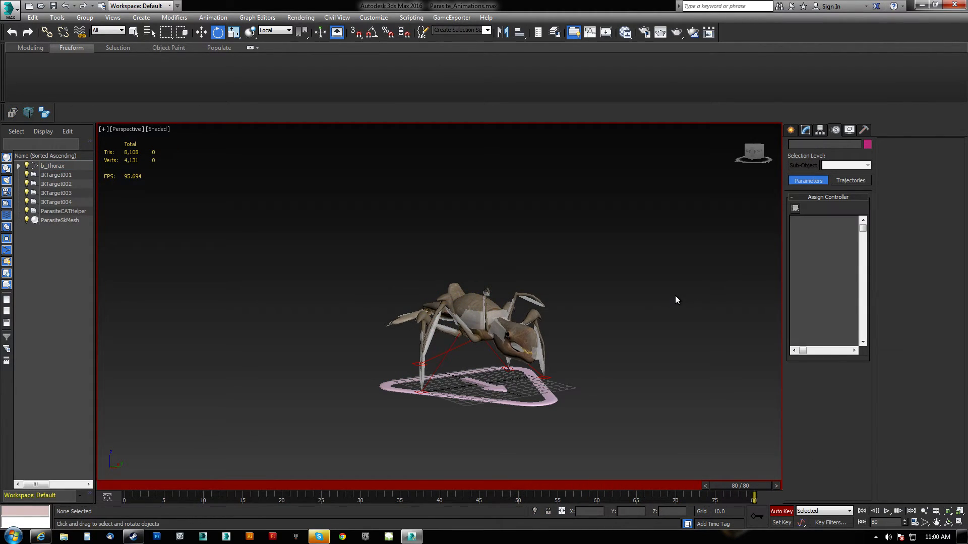
click(887, 512)
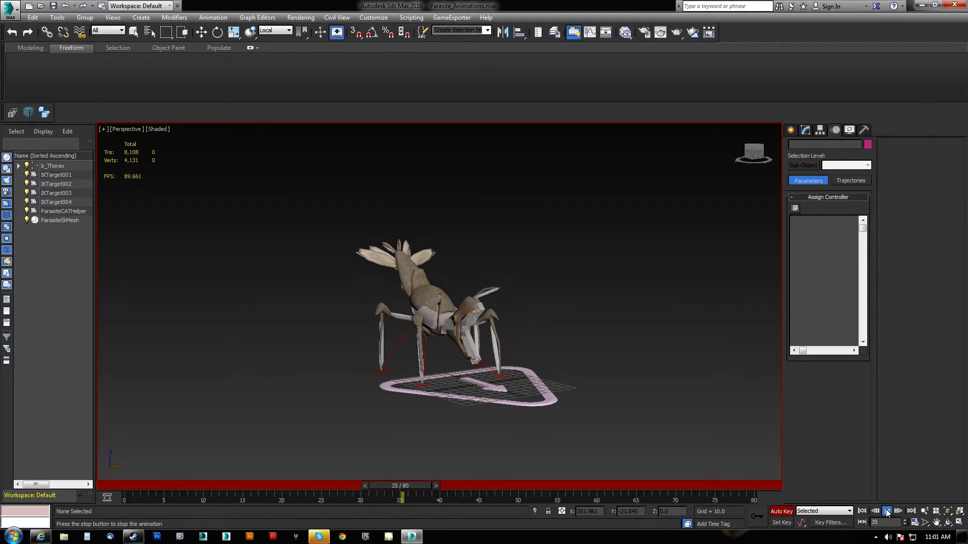
click(887, 511)
key(e)
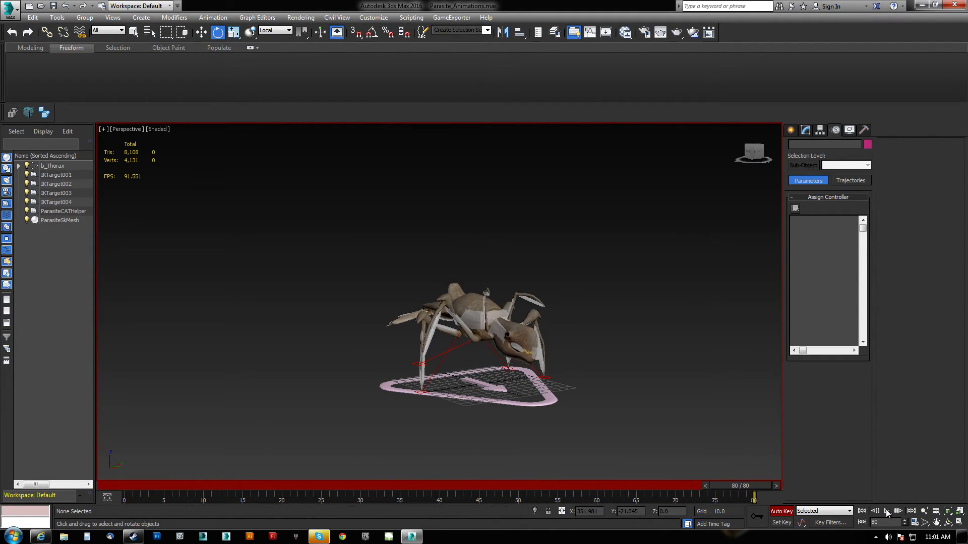
Inspect the creature's pose at frames 60, 0 and 10, facing it head-on.
drag(758, 484, 596, 504)
key(e)
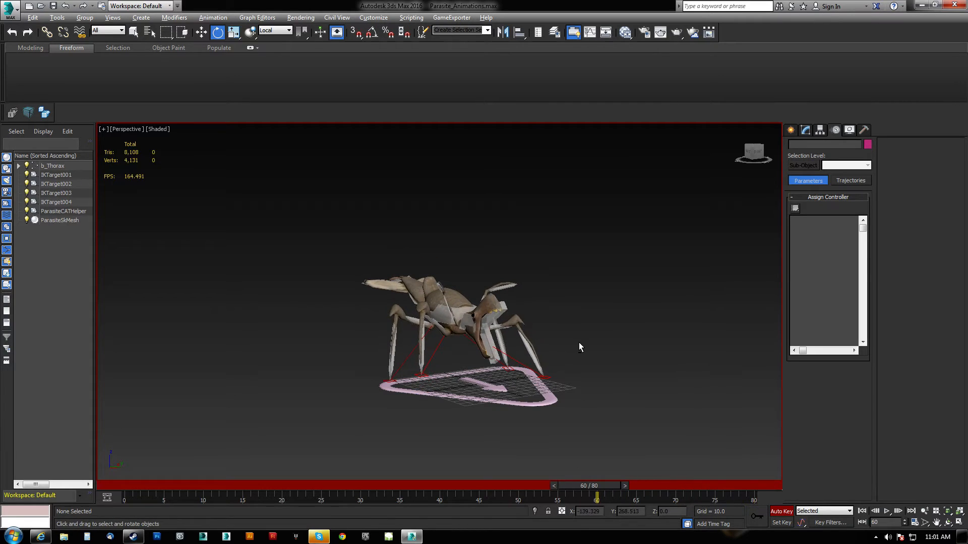
alt+middle_drag(579, 344, 537, 336)
key(q)
drag(613, 491, 54, 492)
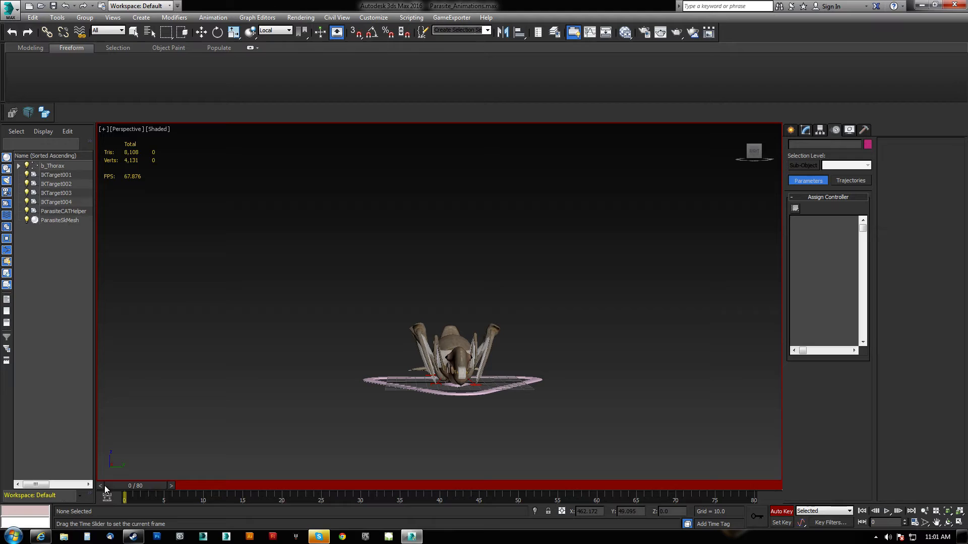
drag(211, 481, 231, 486)
key(e)
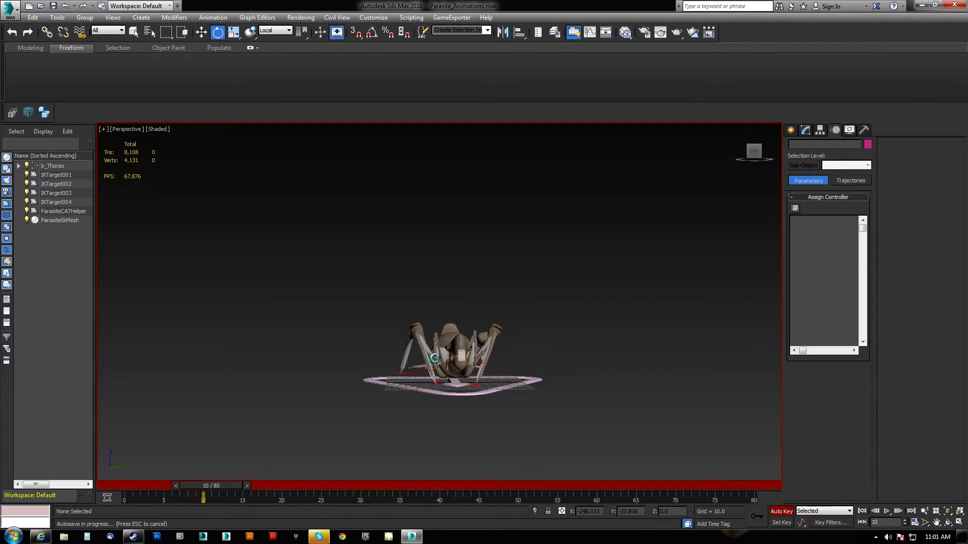
Select b_Thorax and rotate it slightly at frame 5 in the head-on view.
click(455, 352)
key(q)
drag(231, 485, 193, 487)
key(e)
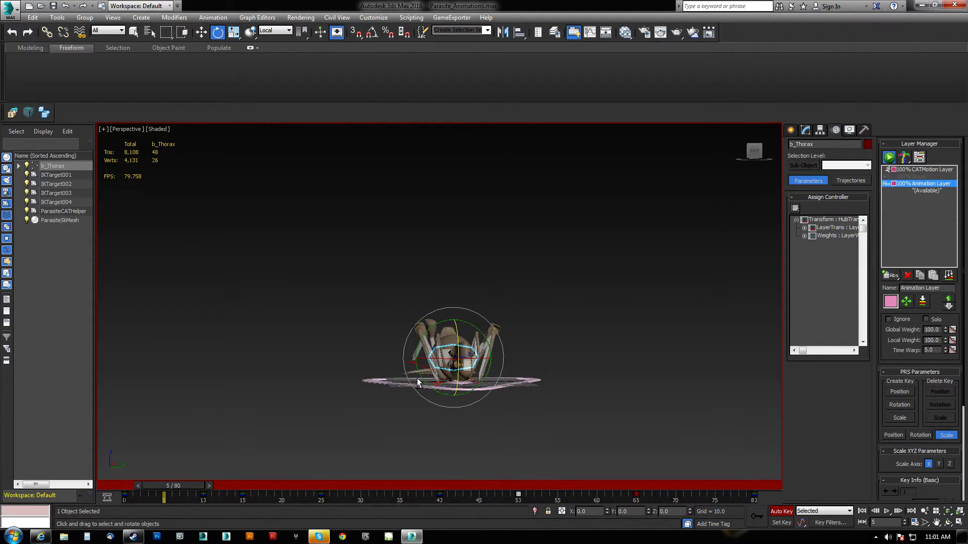
scroll(466, 353, up, 3)
alt+middle_drag(466, 354, 465, 347)
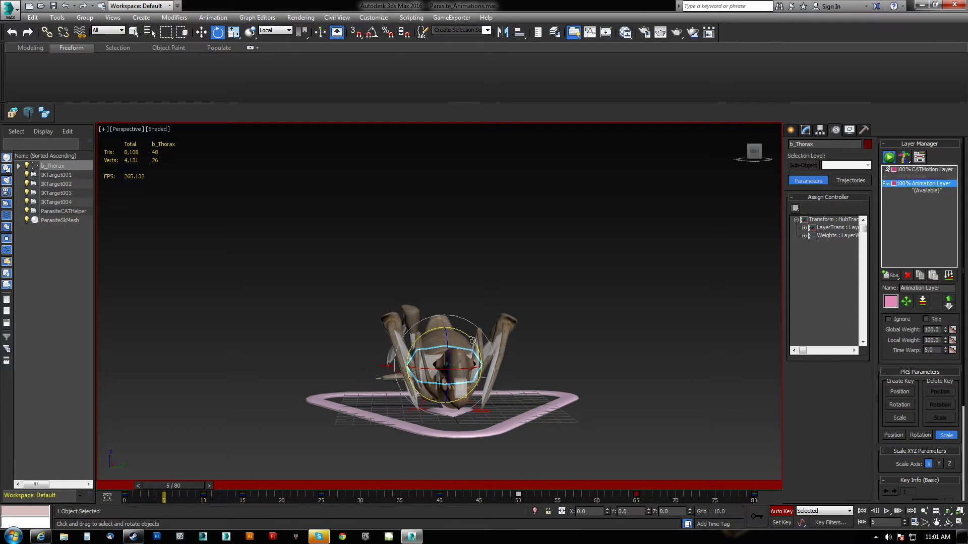
key(w)
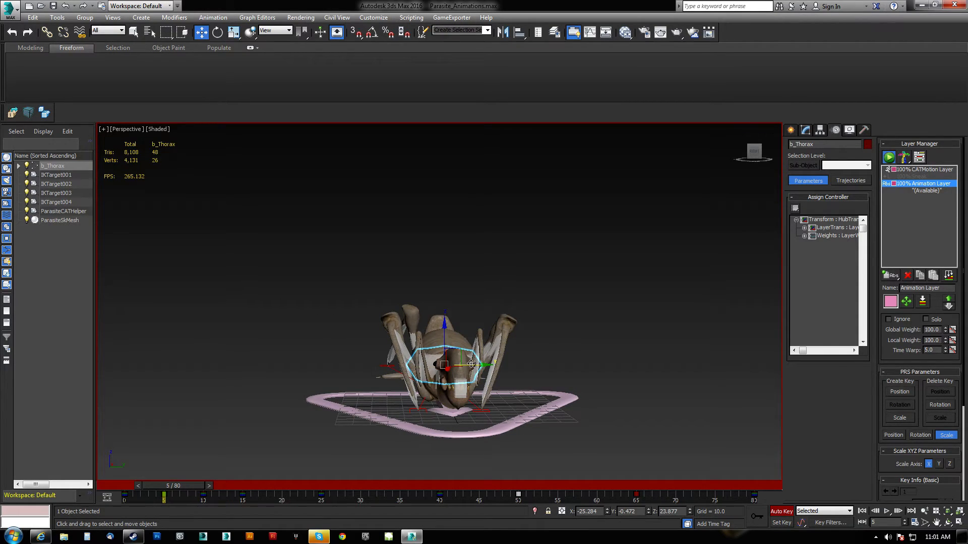
Compare the start of the motion and rotate b_Thorax slightly at frame 10.
drag(176, 485, 143, 487)
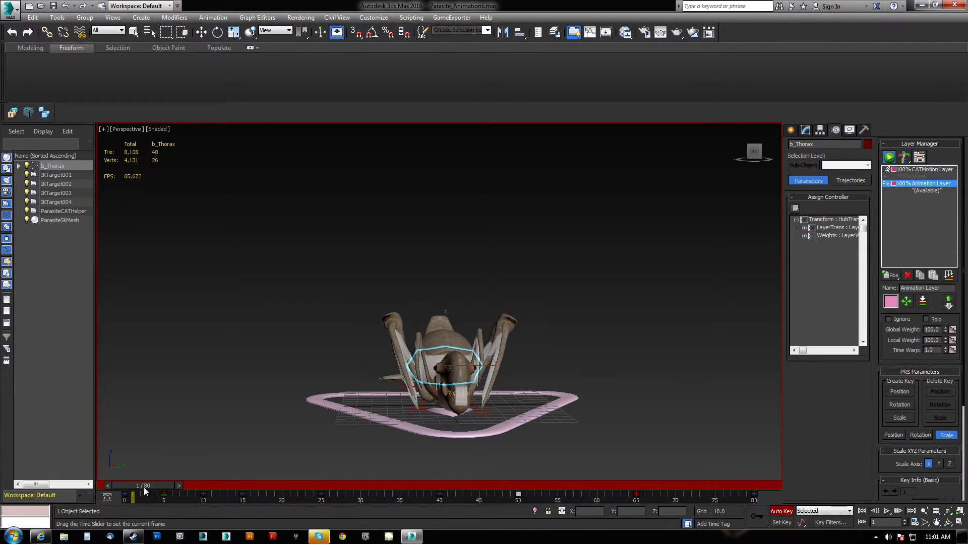
mouse_move(203, 491)
mouse_down()
mouse_move(254, 491)
mouse_move(217, 490)
mouse_up()
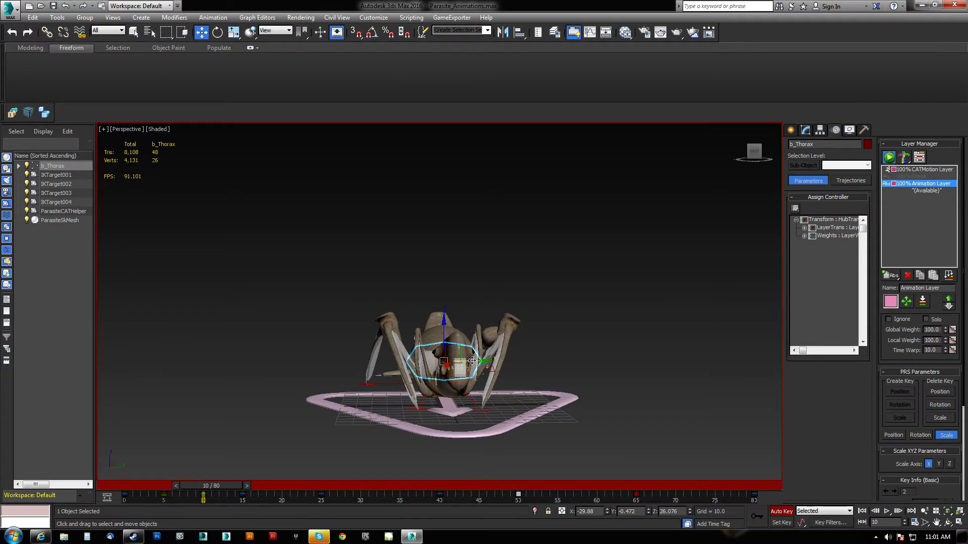
key(e)
drag(435, 326, 434, 324)
Review the thorax rotation from the side by scrubbing back to frame 0 and playing the whole animation.
drag(240, 486, 349, 458)
key(e)
alt+middle_drag(432, 361, 458, 371)
drag(340, 482, 141, 485)
key(e)
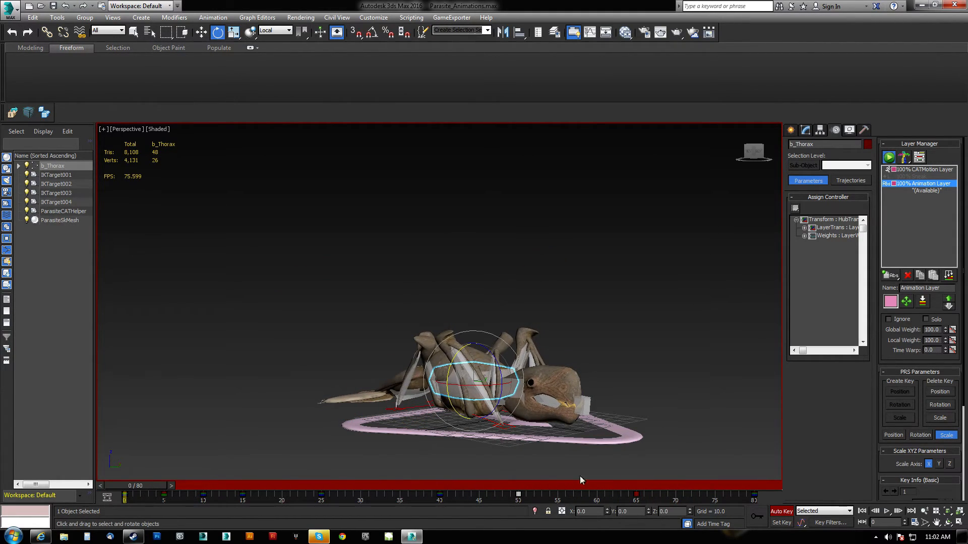
click(886, 512)
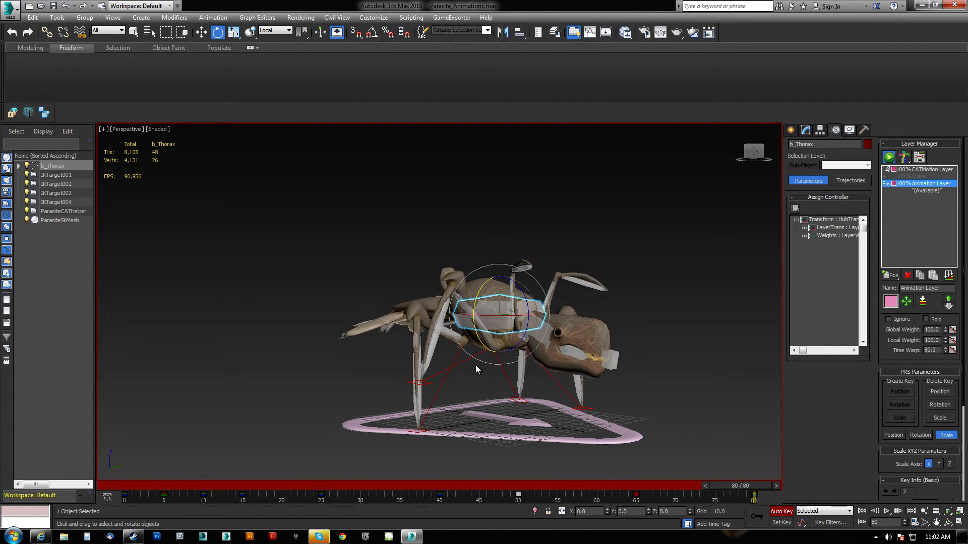
click(887, 512)
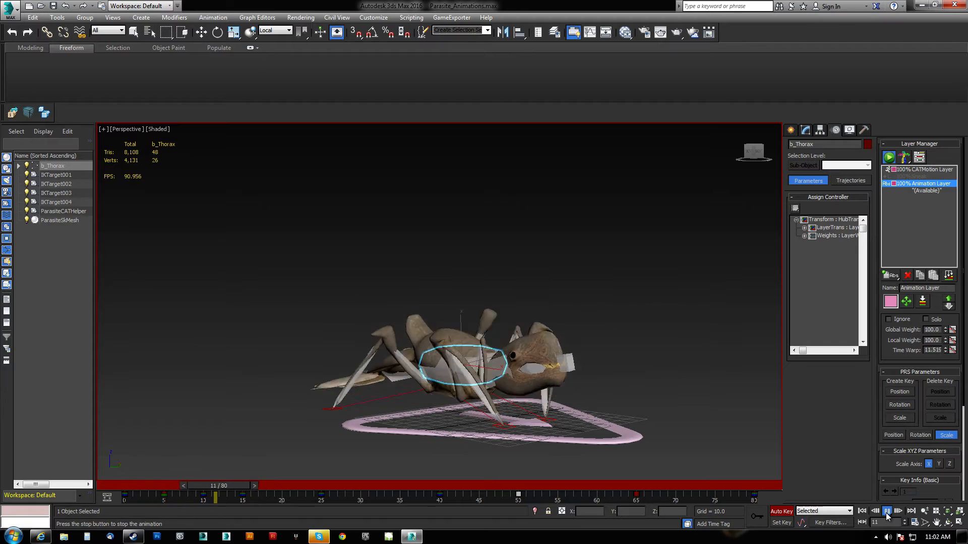
click(887, 512)
Select b_RLeg1B together with the matching raised front leg bone at frame 41 and check their pose head-on at frame 18.
drag(678, 486, 462, 517)
key(e)
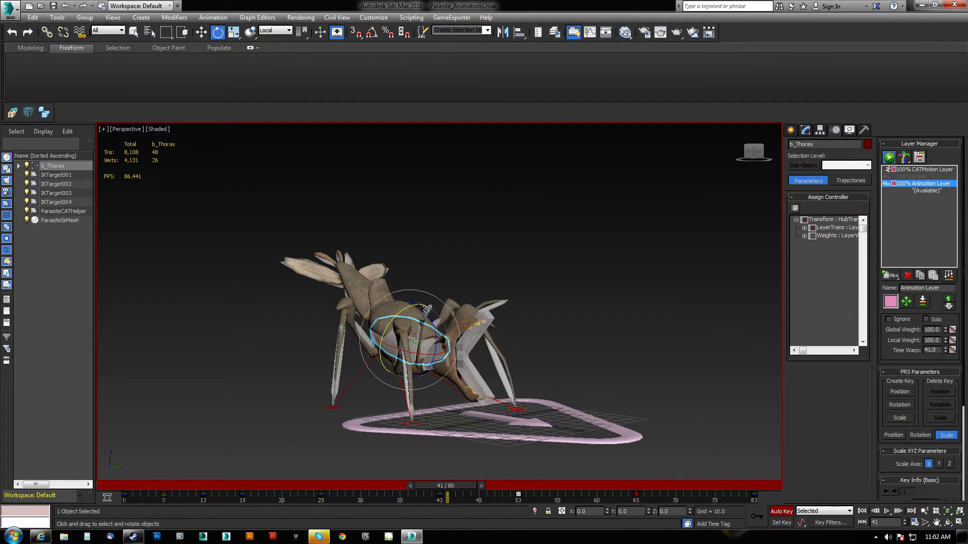
click(428, 309)
ctrl+click(505, 304)
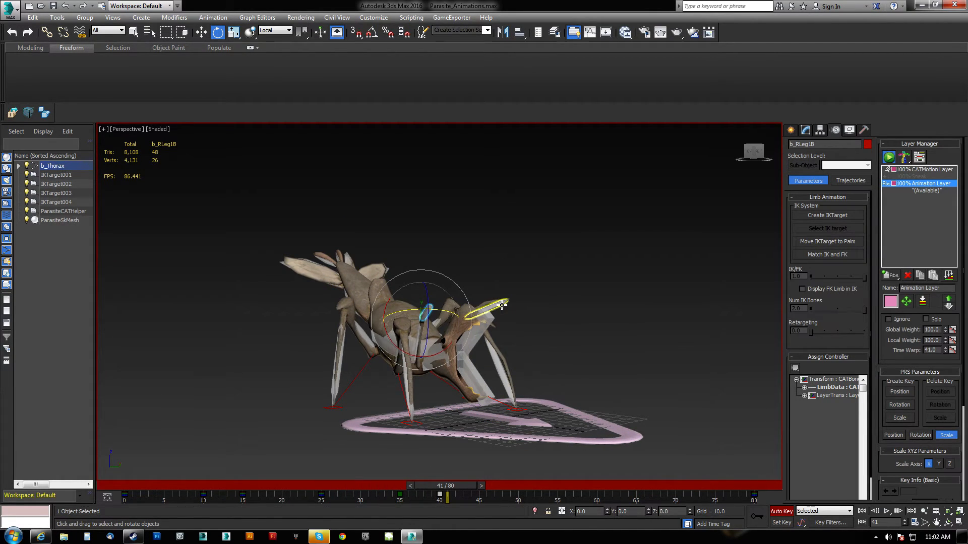
drag(465, 486, 291, 487)
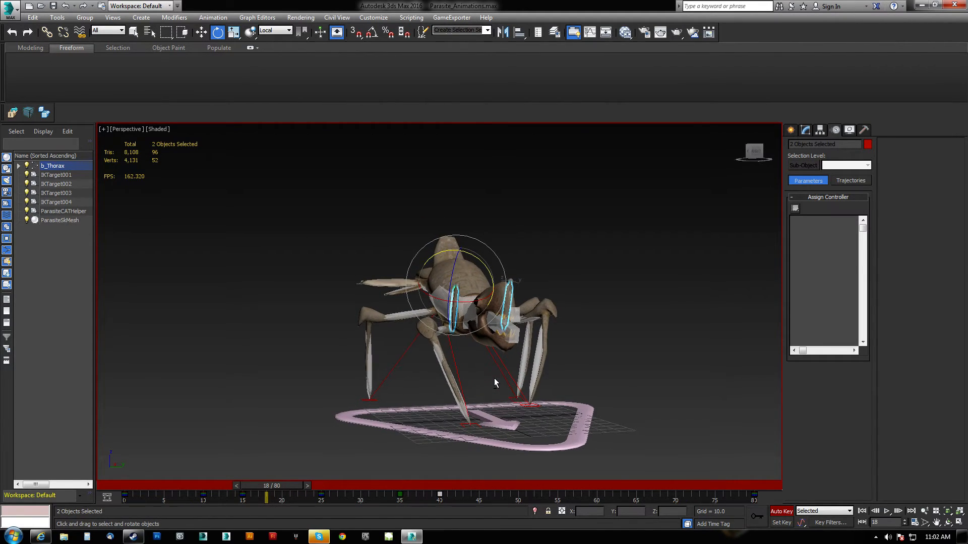
alt+middle_drag(494, 378, 496, 387)
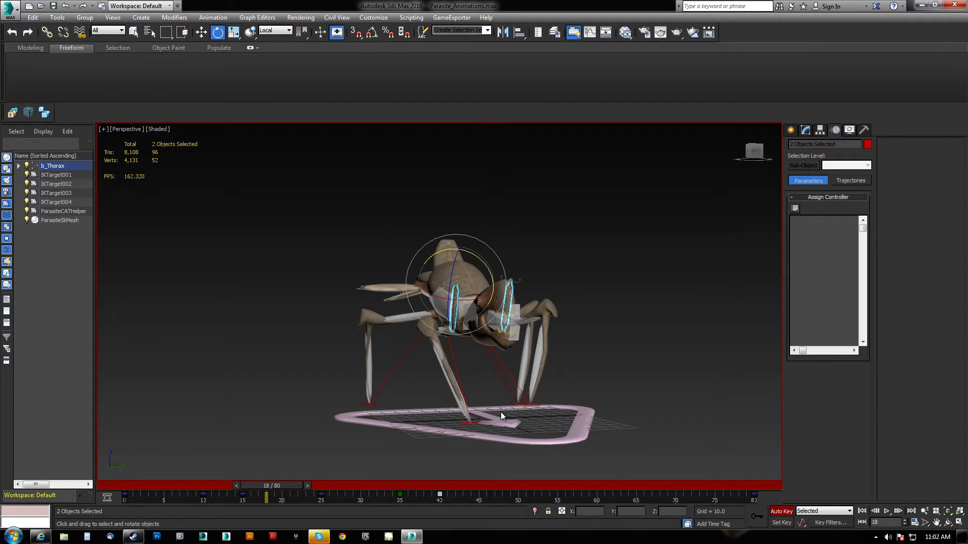
alt+middle_drag(525, 352, 526, 291)
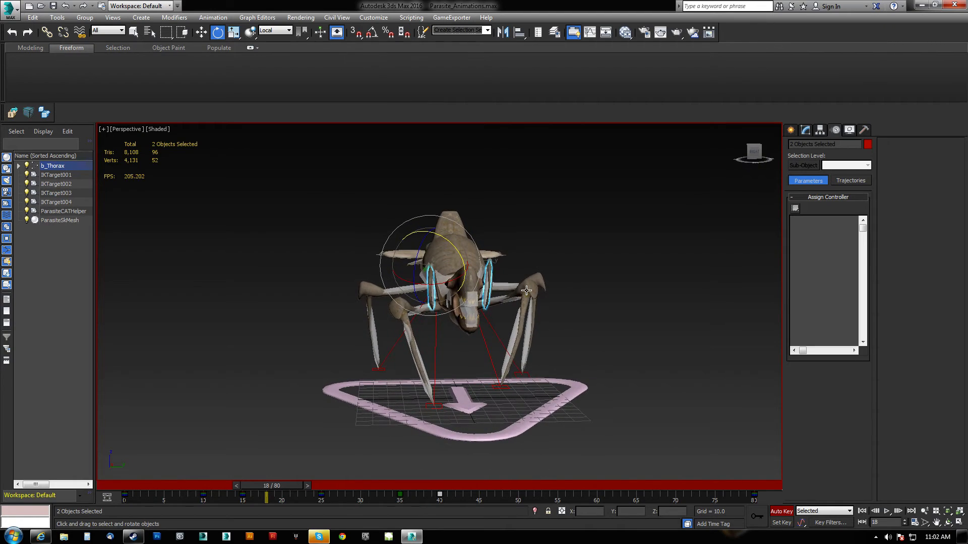
Key a small twitch in the two raised front leg bones by rotating them at frames 43 and 45.
drag(286, 488, 494, 516)
key(e)
key(q)
drag(497, 482, 478, 487)
key(e)
drag(406, 294, 405, 299)
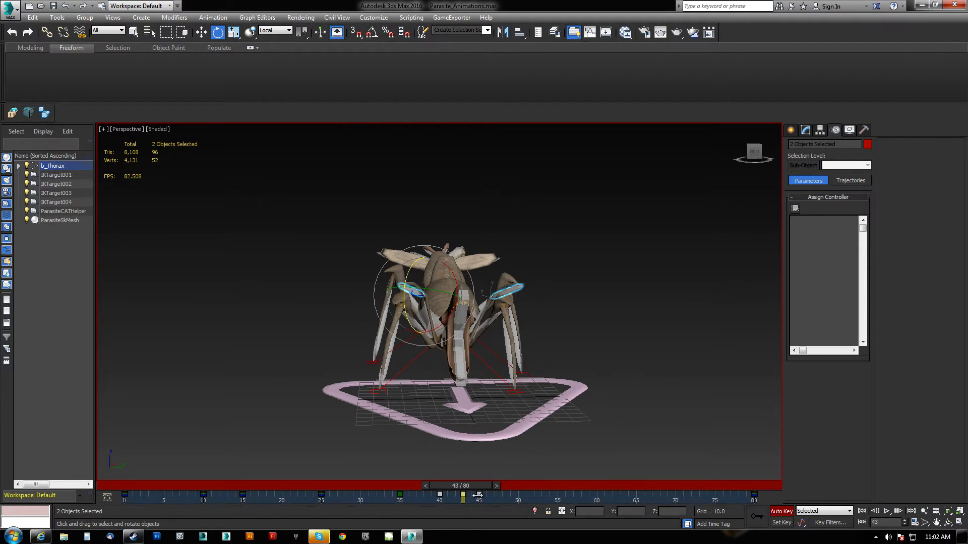
drag(462, 492, 484, 491)
key(e)
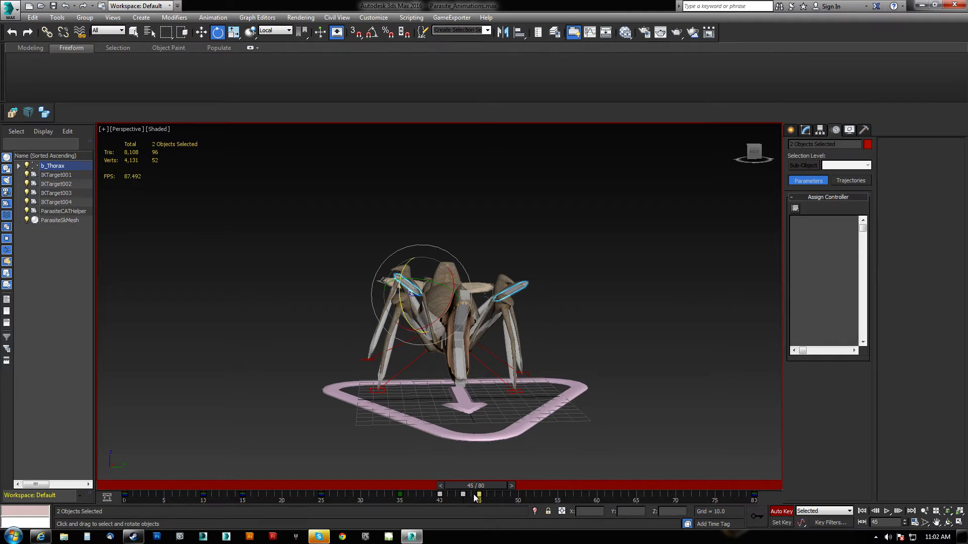
Copy the twitch keys from frames 43 and 45 repeatedly along the timeline up to frame 65, and check the repeated motion.
shift+drag(485, 493, 573, 493)
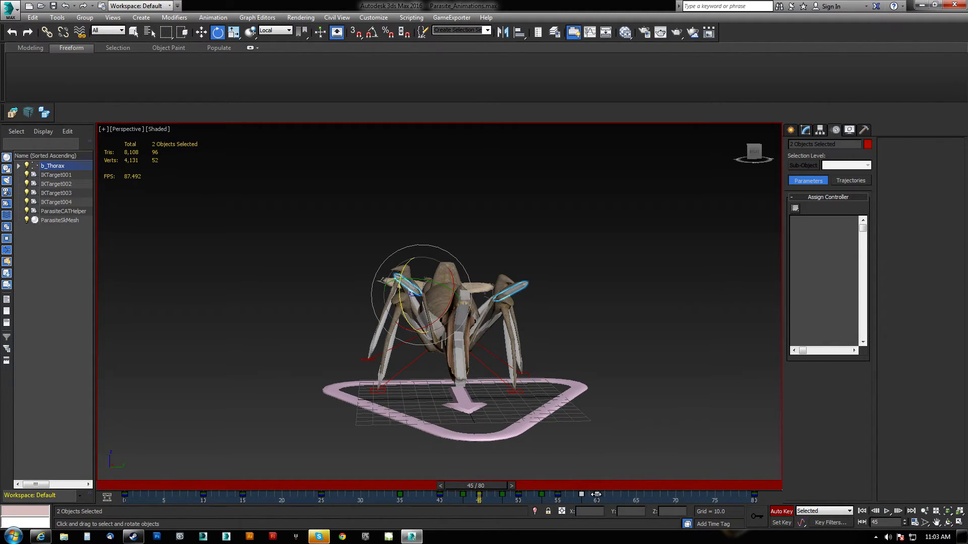
drag(499, 486, 416, 486)
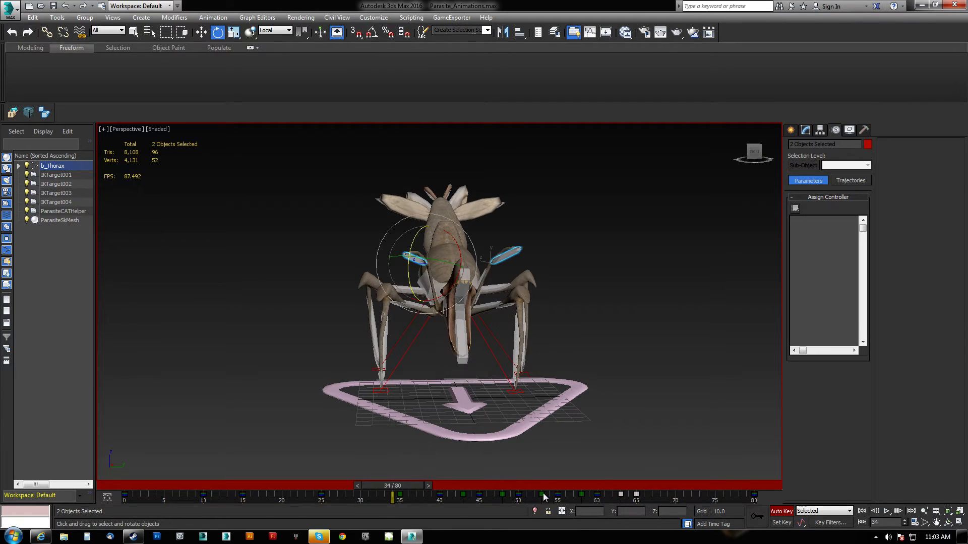
click(886, 511)
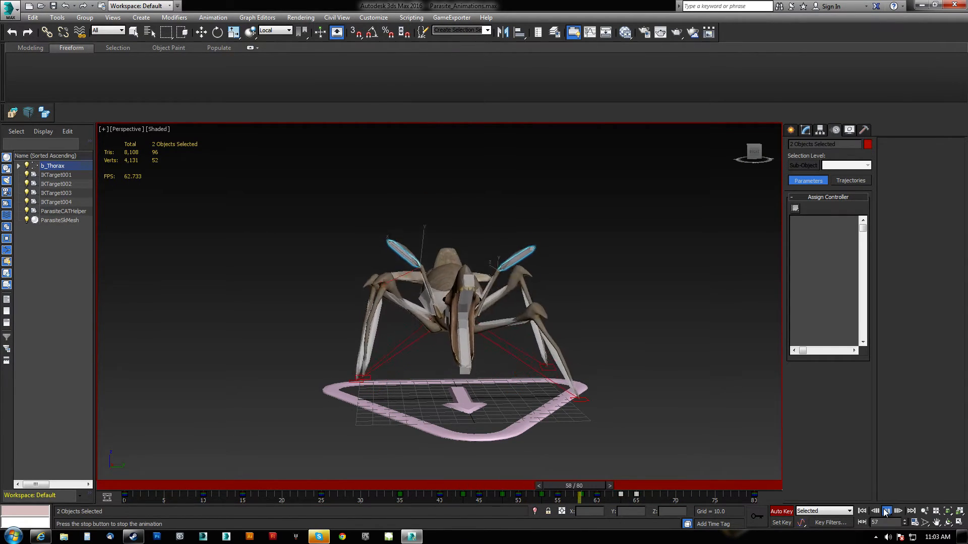
drag(433, 485, 504, 499)
key(e)
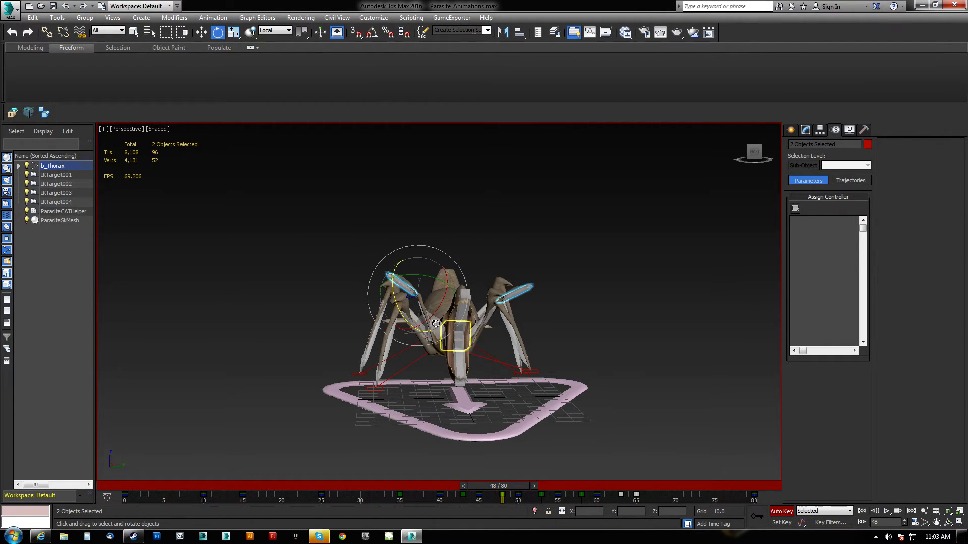
Rotate the two raised front leg bones at frames 48, 53, 58 and 63, about -12.5° on Z at frame 63.
drag(396, 301, 399, 310)
drag(517, 486, 553, 490)
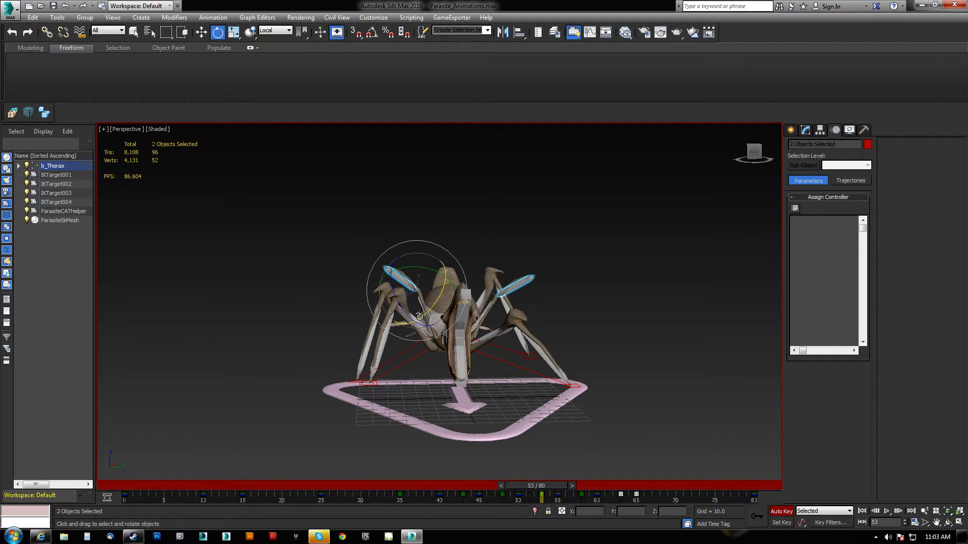
drag(542, 486, 581, 485)
drag(398, 272, 401, 280)
drag(594, 482, 631, 483)
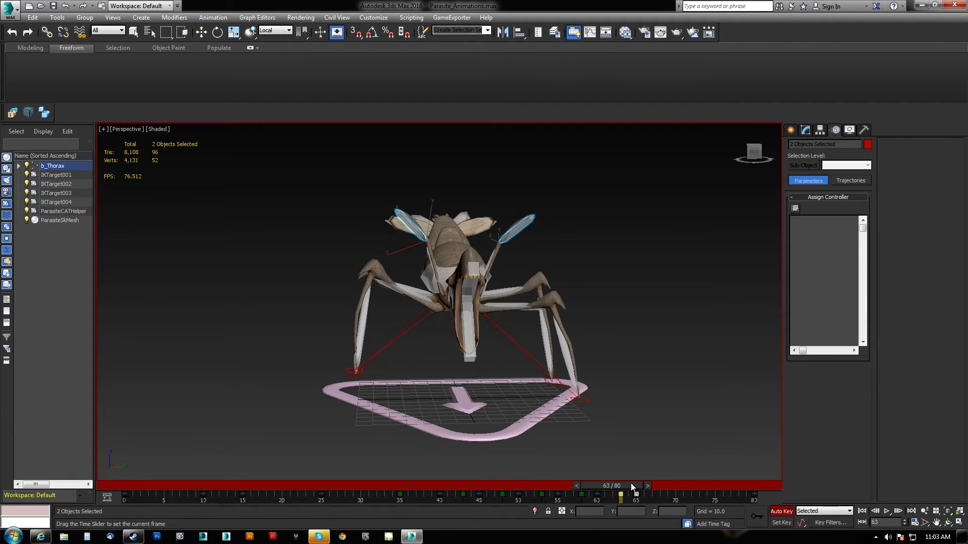
drag(408, 248, 411, 258)
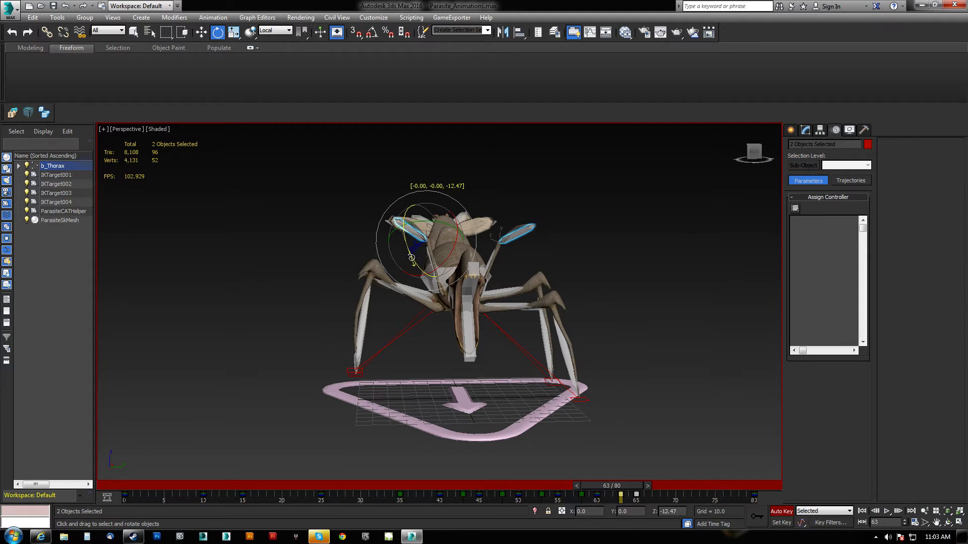
drag(642, 483, 430, 453)
key(e)
alt+middle_drag(406, 256, 448, 299)
click(361, 248)
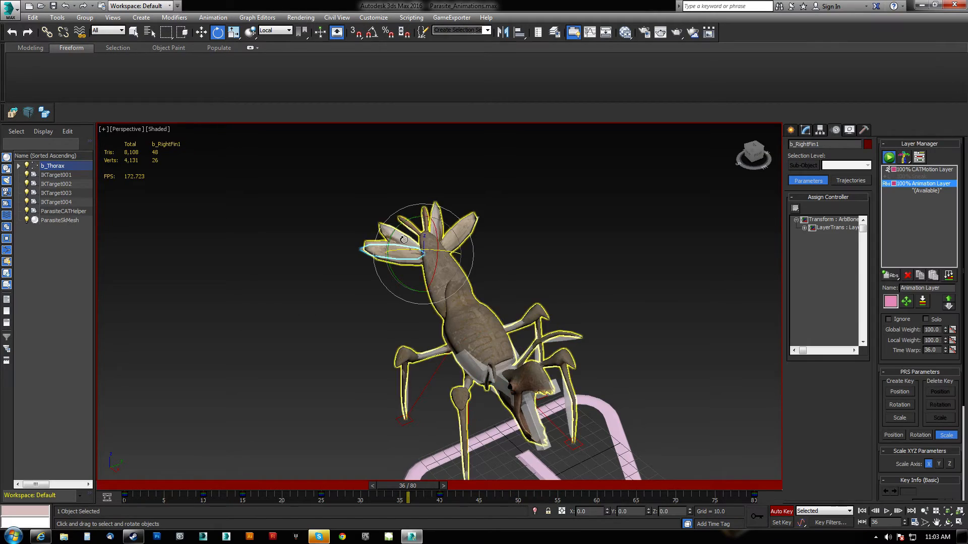
ctrl+click(475, 221)
mouse_move(395, 278)
mouse_down()
mouse_move(404, 284)
mouse_move(395, 269)
mouse_up()
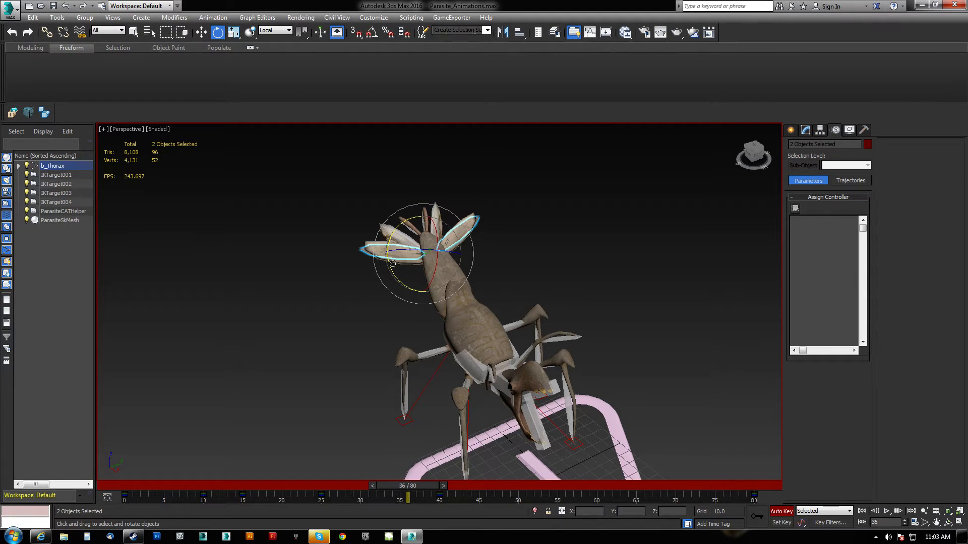
Rotate b_RightFin1 and b_RightFin2 together at frame 28, and turn b_RightFin2 separately by about -3.6° on Y.
click(362, 251)
ctrl+click(390, 229)
mouse_move(413, 484)
mouse_down()
mouse_move(168, 491)
mouse_move(325, 497)
mouse_move(400, 485)
mouse_up()
key(e)
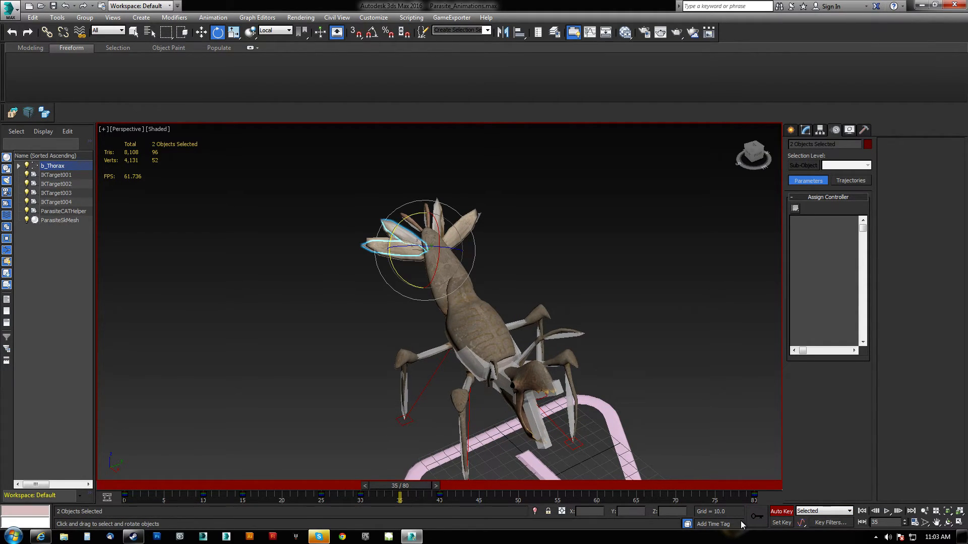
drag(382, 485, 330, 485)
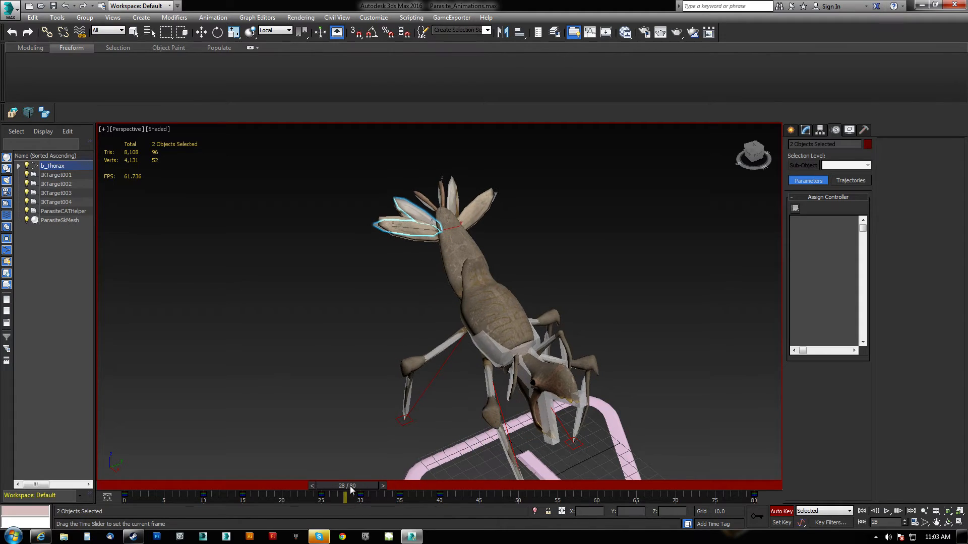
drag(410, 251, 413, 251)
click(402, 211)
drag(410, 207, 414, 204)
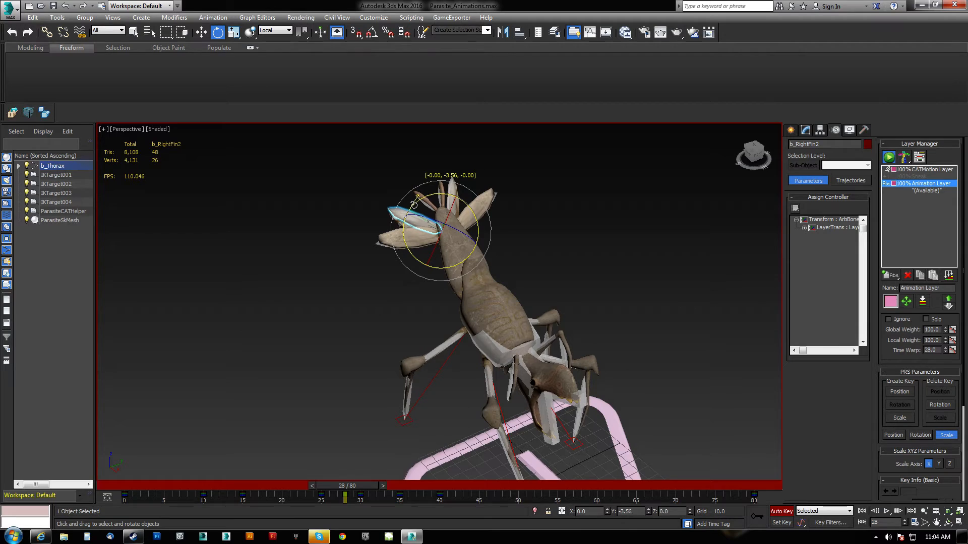
Copy the frame 28 keys of both right fins to frames 33 and 38.
ctrl+click(379, 245)
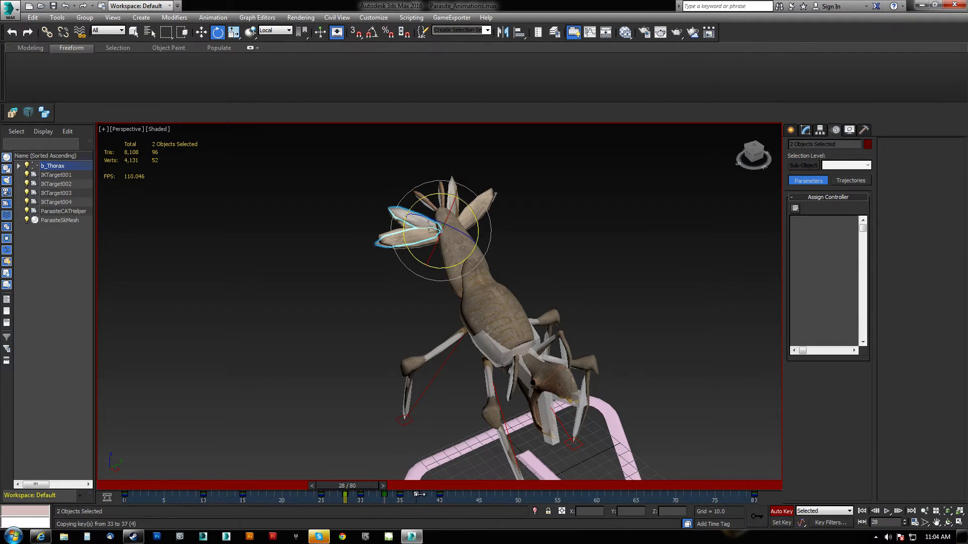
drag(391, 492, 343, 493)
key(e)
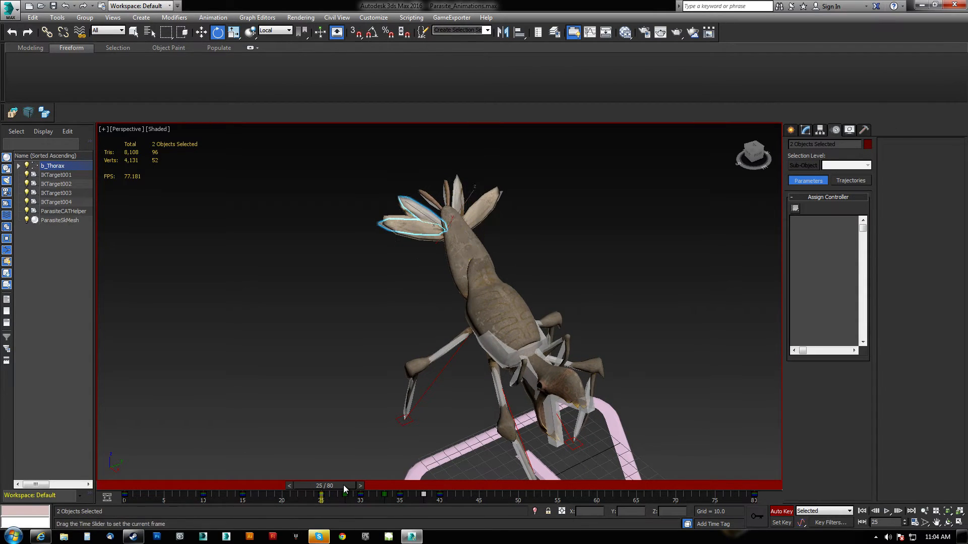
Rotate the two left fins about -17° on Y at frame 28 and adjust b_LeftFin2 separately.
click(458, 189)
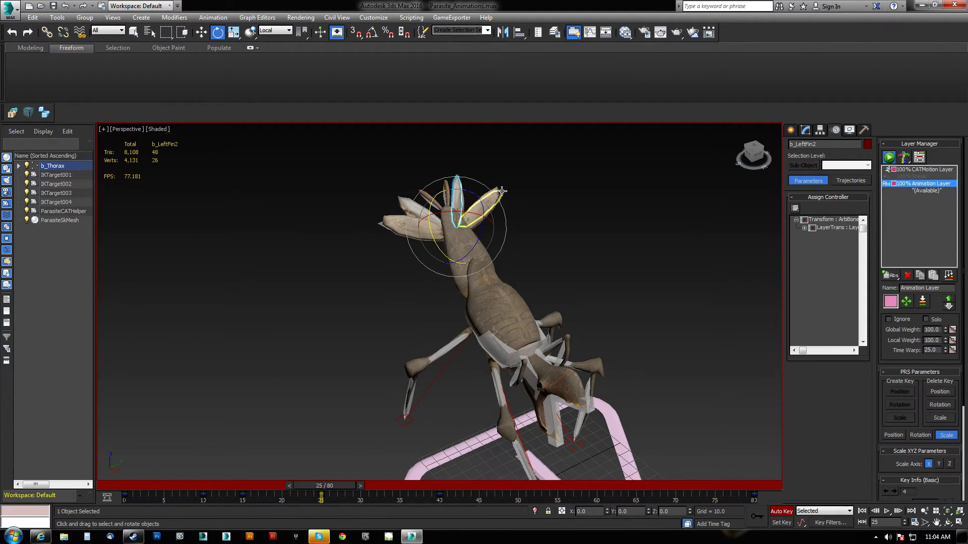
ctrl+click(501, 191)
mouse_move(345, 491)
mouse_down()
mouse_move(429, 486)
mouse_move(347, 485)
mouse_up()
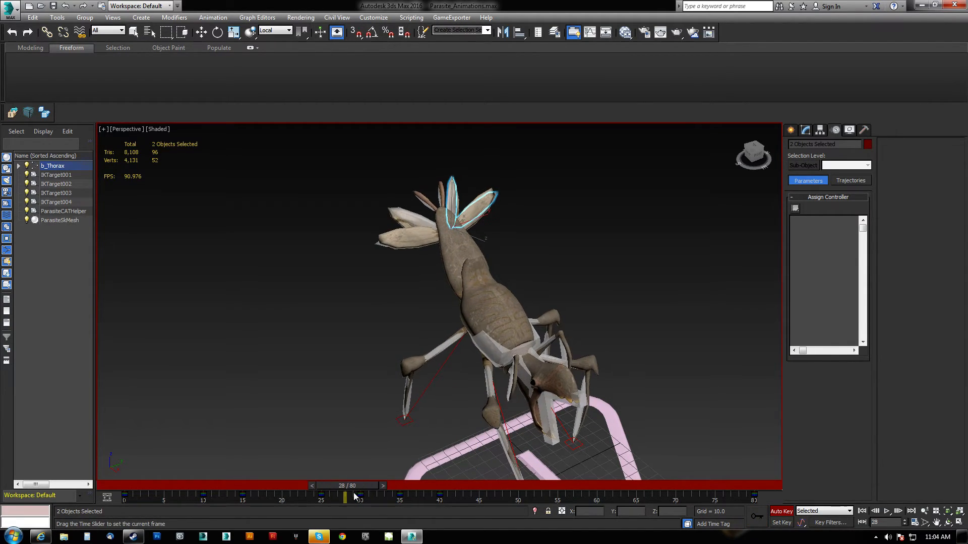
drag(444, 258, 426, 255)
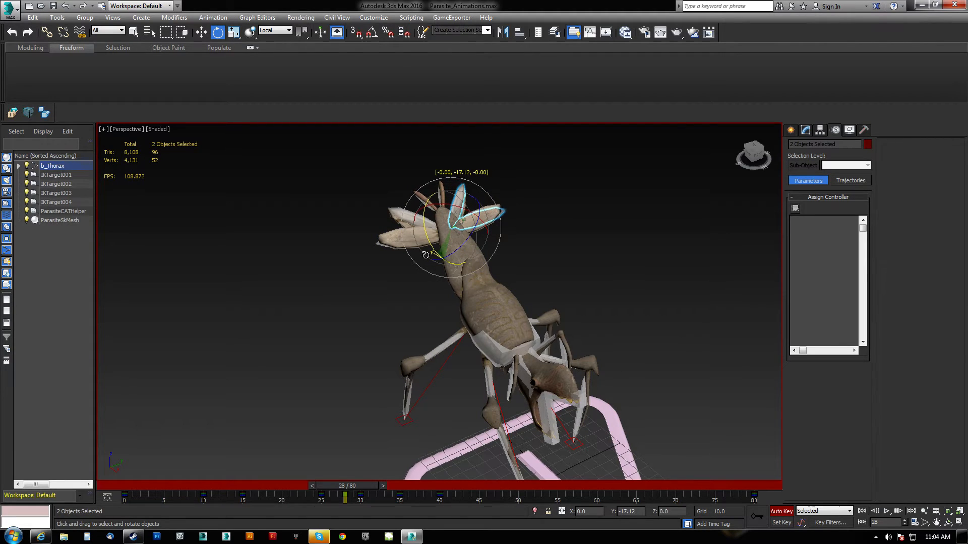
click(456, 209)
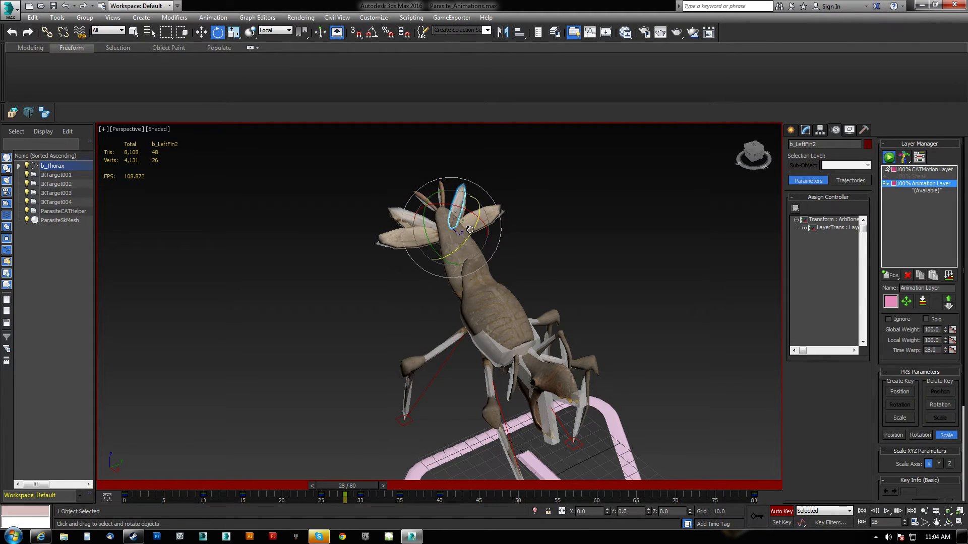
drag(431, 233, 433, 236)
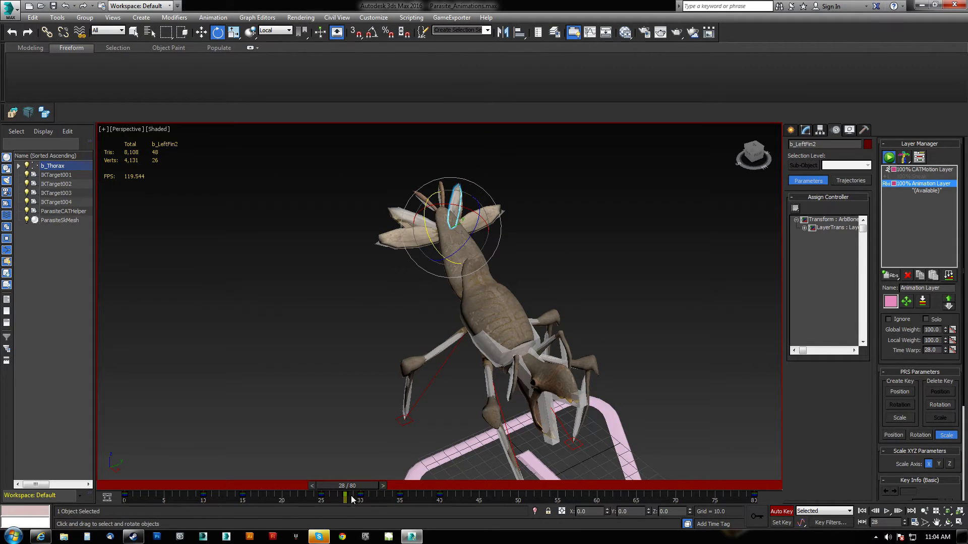
Copy the frame 28 keys of both left fins to frames 33 and 38.
ctrl+click(502, 212)
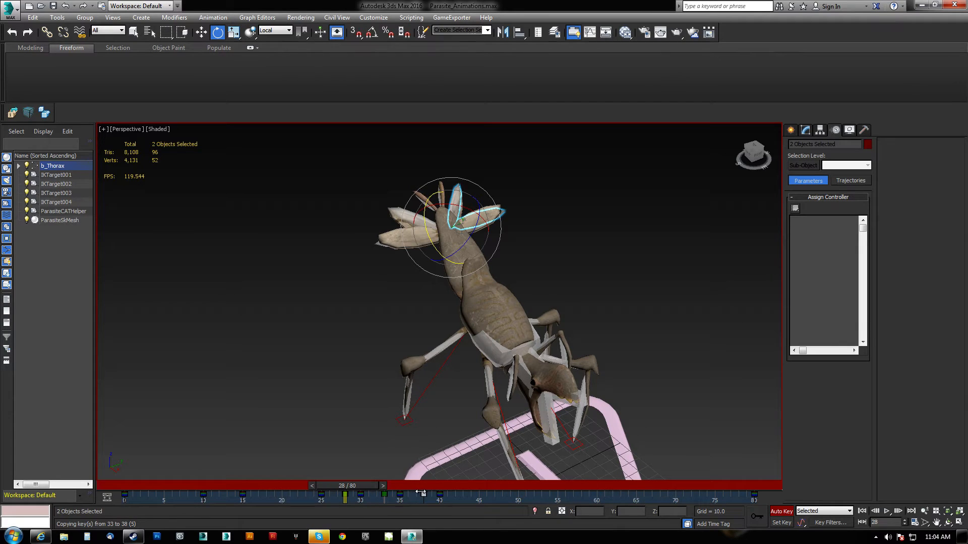
drag(371, 493, 465, 500)
key(e)
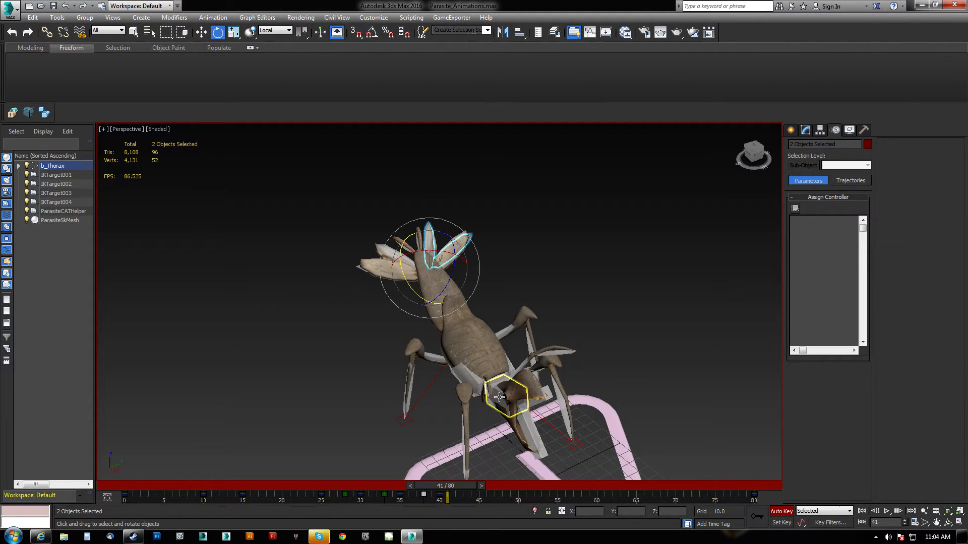
Rotate b_Head at frames 50, 60 and 70 to key a head movement, viewing the creature from the front.
click(497, 397)
drag(473, 491, 534, 490)
alt+middle_drag(521, 445, 470, 366)
drag(540, 346, 522, 366)
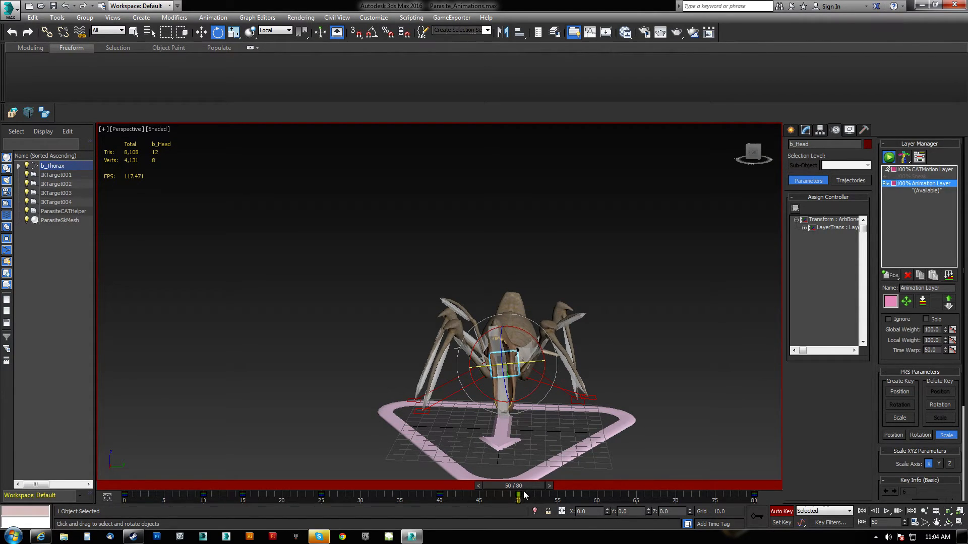
drag(522, 487, 594, 491)
drag(534, 308, 529, 345)
drag(585, 490, 669, 484)
drag(536, 316, 521, 339)
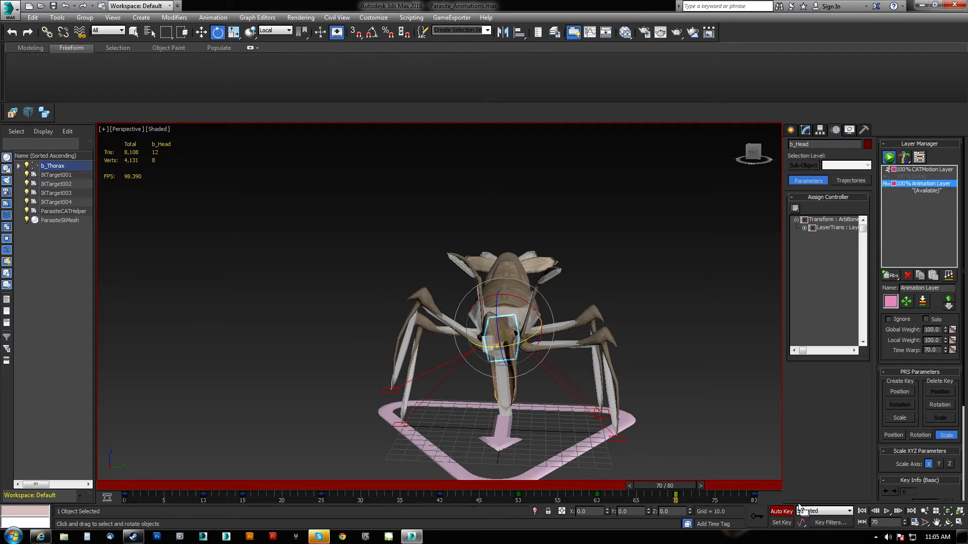
Play the whole animation from the front and from the side to review the head and fin motion.
drag(685, 486, 62, 504)
key(e)
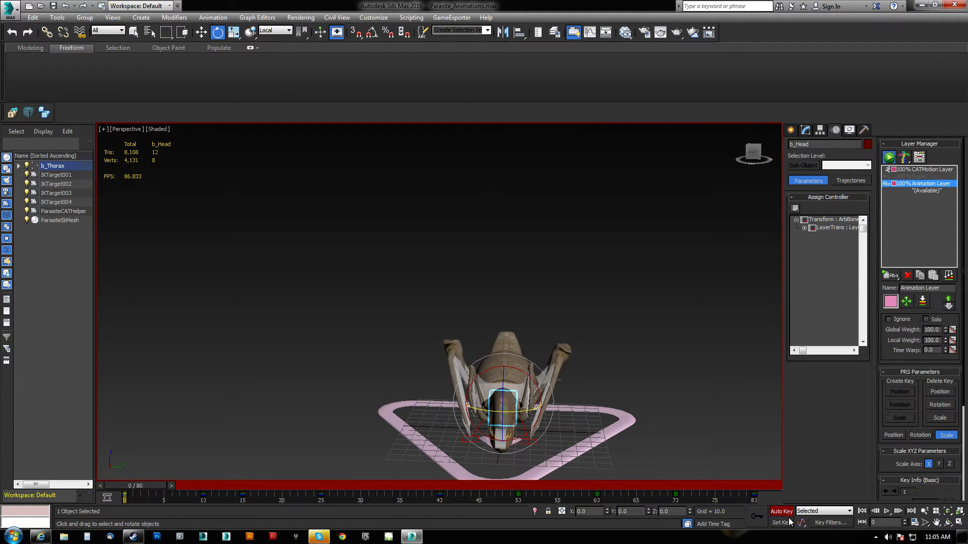
click(885, 512)
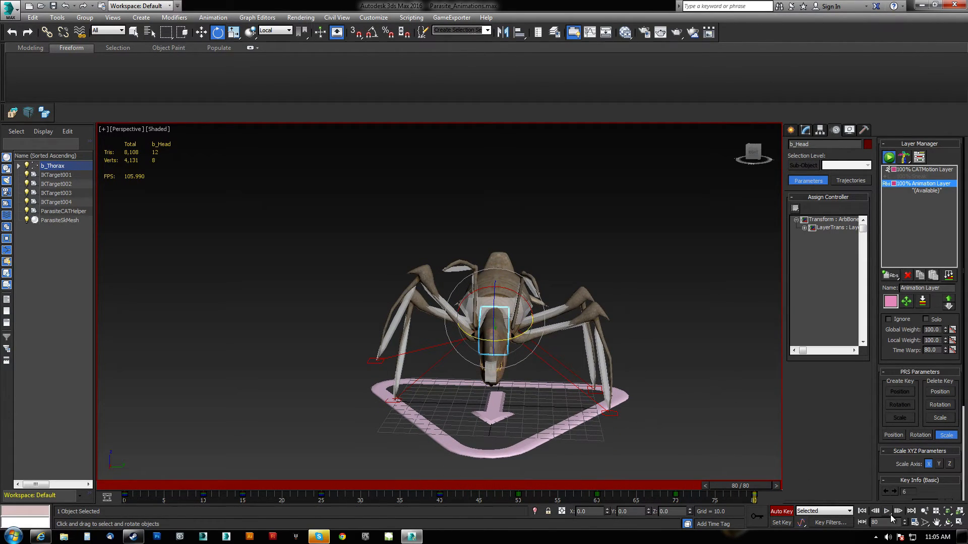
click(888, 512)
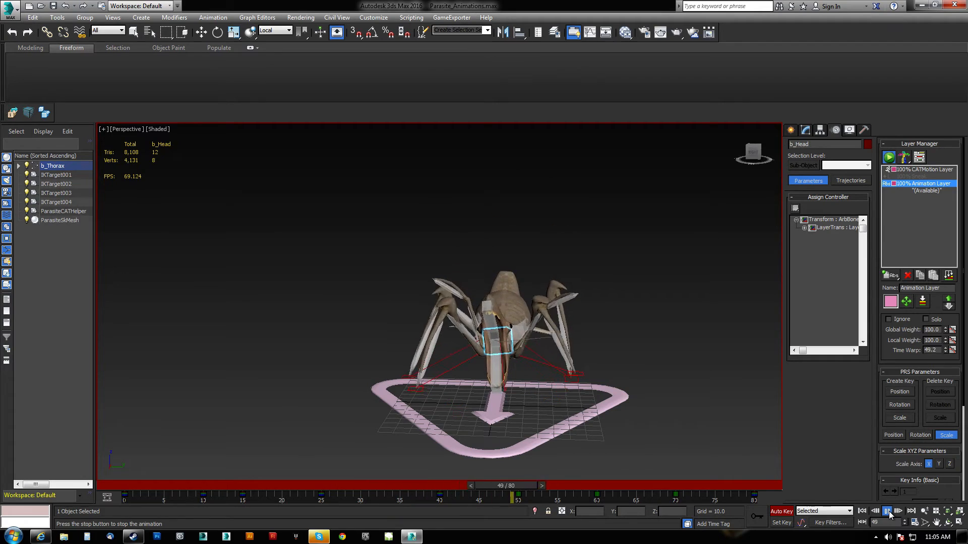
alt+middle_drag(554, 383, 658, 394)
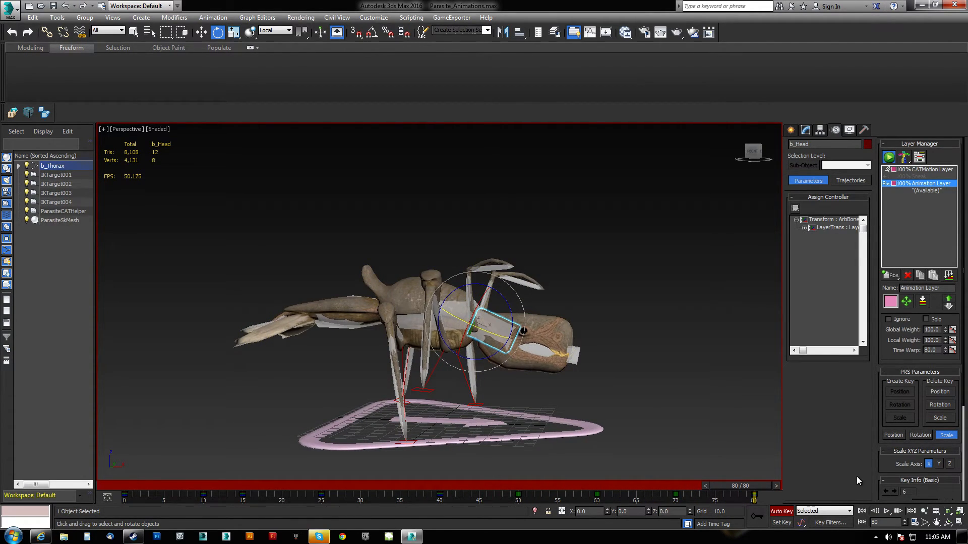
click(888, 512)
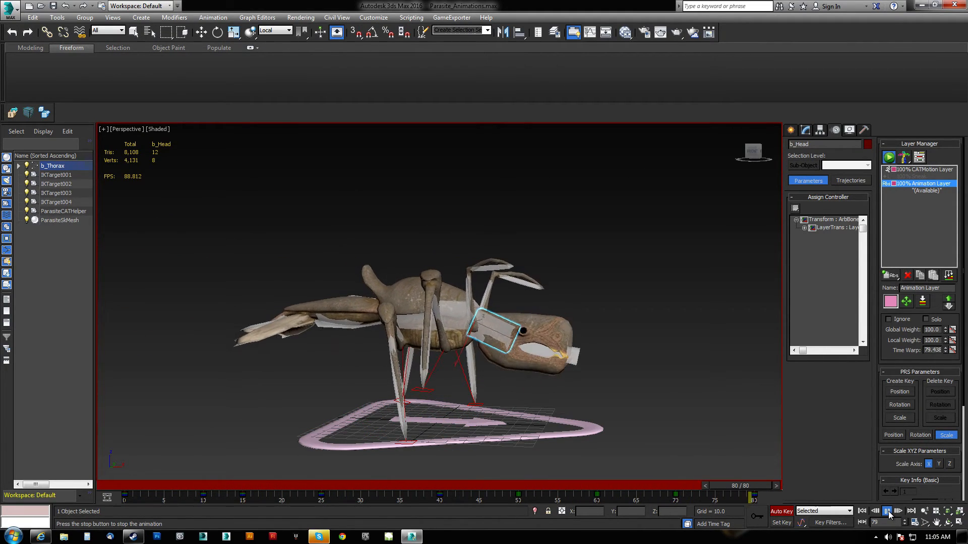
click(889, 511)
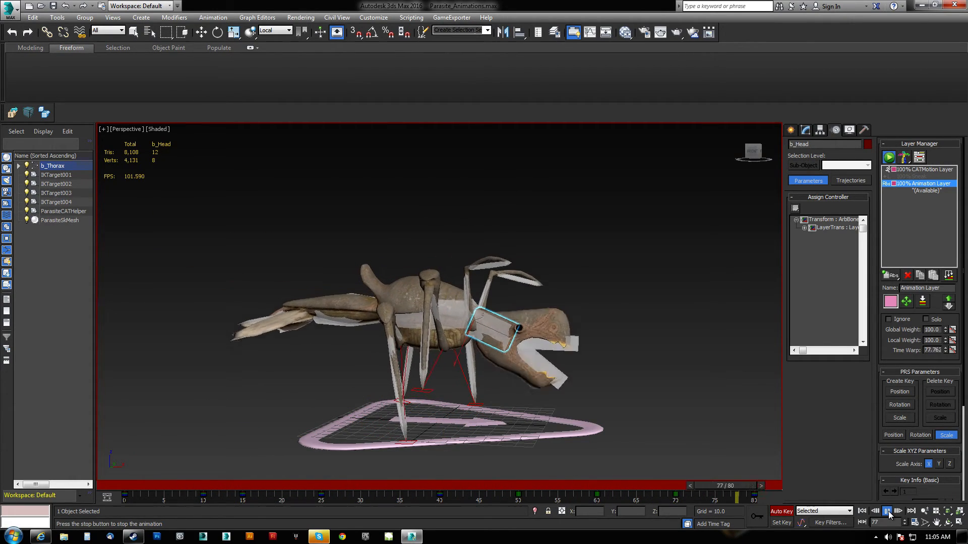
key(/)
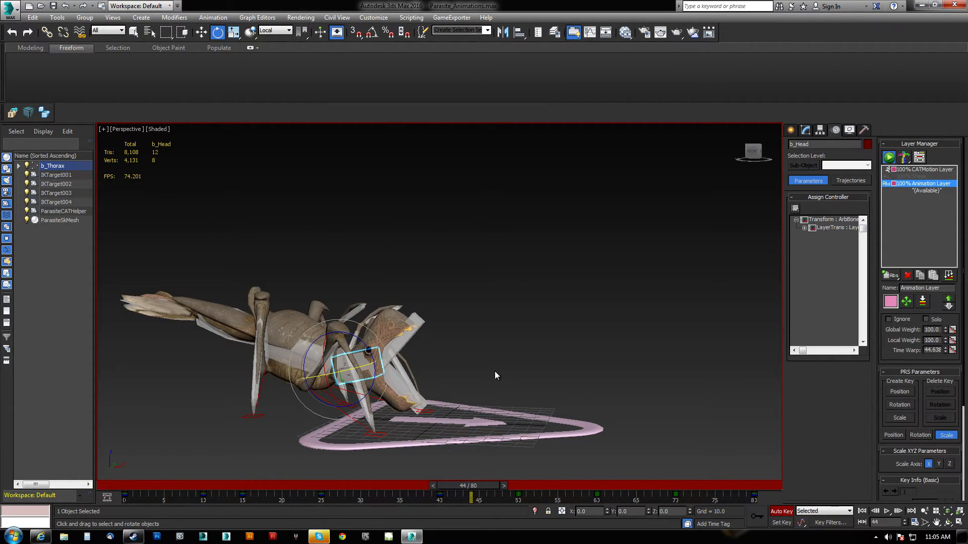
Select b_RLeg1A and the matching left front leg bone and rotate them together at frame 60.
alt+middle_drag(312, 294, 403, 353)
click(345, 364)
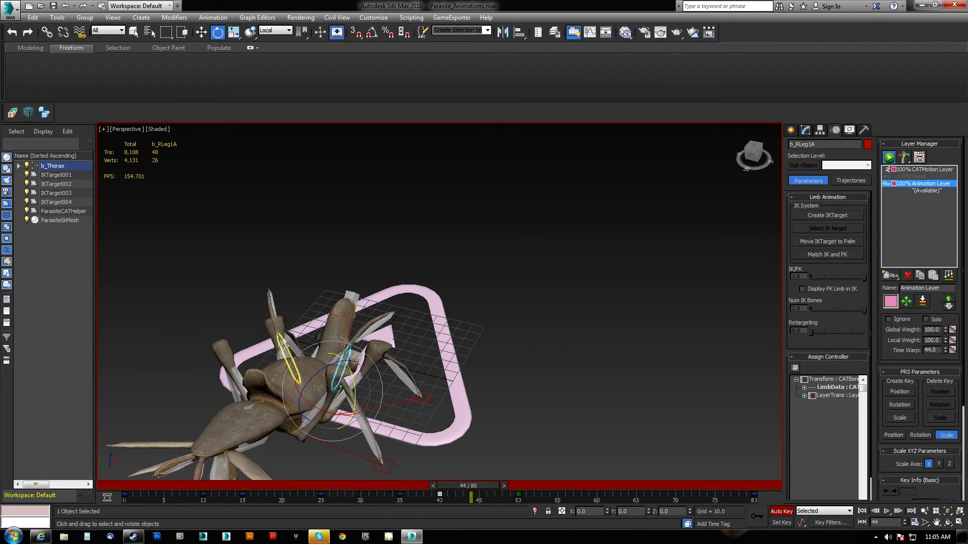
ctrl+click(286, 345)
alt+middle_drag(434, 405, 341, 385)
drag(470, 487, 599, 488)
key(e)
alt+middle_drag(418, 398, 359, 347)
drag(335, 344, 333, 334)
middle_drag(333, 333, 401, 345)
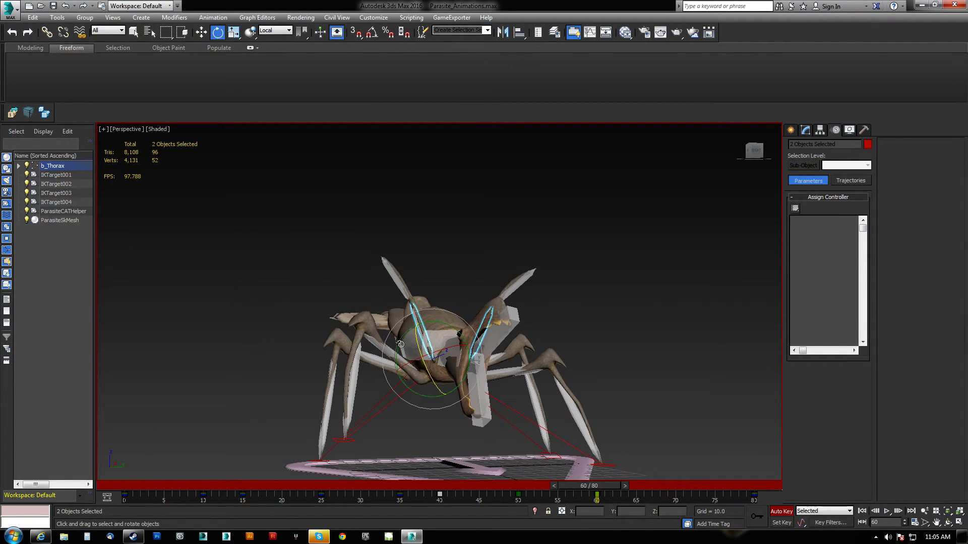
Refine the shared rotation of the two front upper leg bones at frame 60, checking close up where they meet the body.
scroll(457, 350, up, 5)
drag(363, 354, 359, 342)
mouse_move(359, 342)
alt+middle_down()
mouse_move(451, 361)
mouse_move(435, 356)
mouse_move(419, 388)
mouse_move(358, 352)
alt+middle_up()
scroll(367, 346, up, 2)
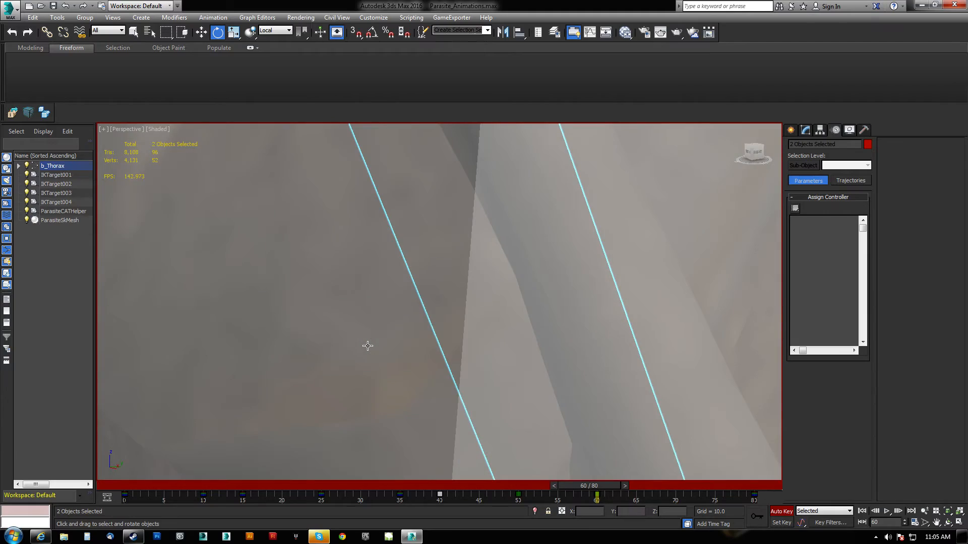
scroll(431, 360, down, 1)
middle_drag(440, 357, 424, 345)
alt+middle_drag(411, 257, 383, 333)
middle_drag(395, 368, 402, 366)
drag(402, 404, 395, 412)
middle_drag(400, 417, 401, 406)
Adjust the rotation of the two front upper leg bones at frame 50.
drag(600, 490, 525, 487)
middle_drag(471, 372, 531, 420)
drag(529, 403, 523, 407)
middle_drag(519, 429, 494, 375)
Spread the front legs apart at frame 68 by rotating b_RLeg1A and b_LLeg1A separately, b_LLeg1A about -23° on Y.
drag(531, 490, 634, 481)
key(e)
scroll(534, 331, down, 8)
alt+middle_drag(529, 343, 551, 288)
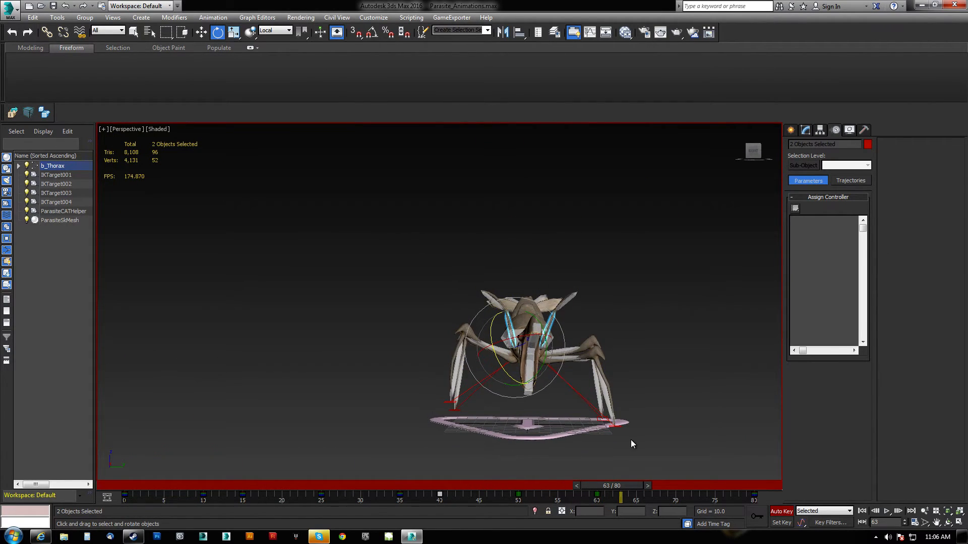
drag(639, 486, 666, 484)
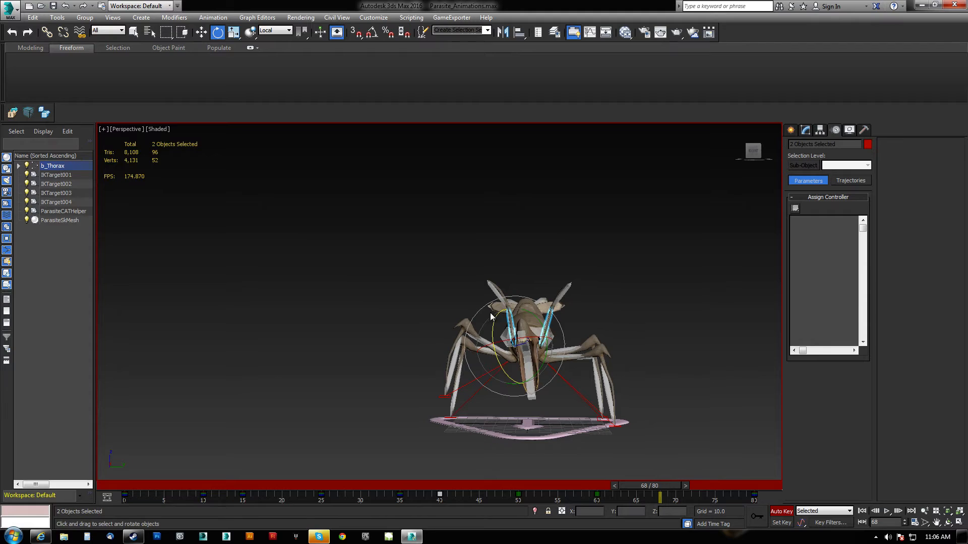
click(512, 325)
drag(542, 326, 532, 296)
click(546, 327)
click(550, 337)
drag(568, 325, 582, 337)
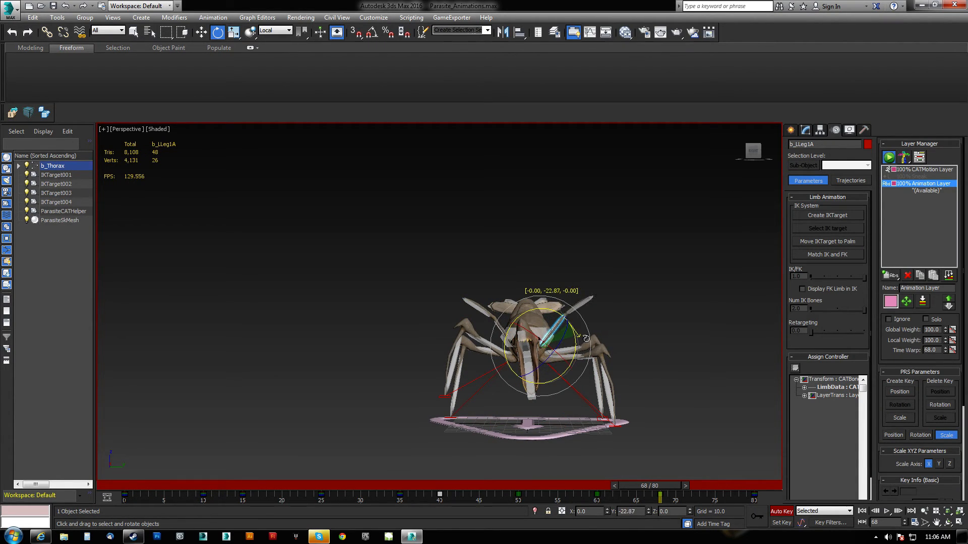
Scrub through the timeline and play the whole animation from the side to review the front leg motion.
drag(657, 485, 821, 483)
drag(241, 481, 321, 491)
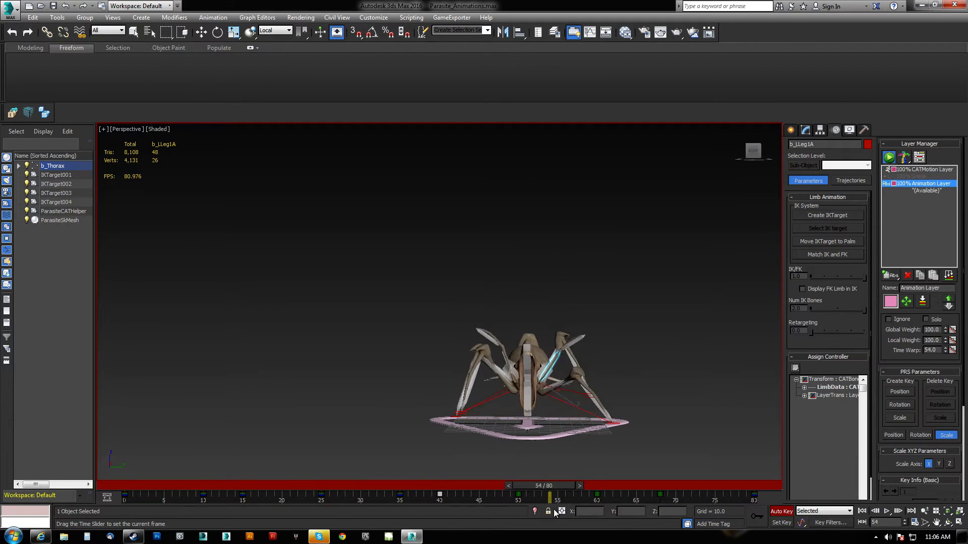
alt+middle_drag(483, 372, 562, 368)
click(886, 511)
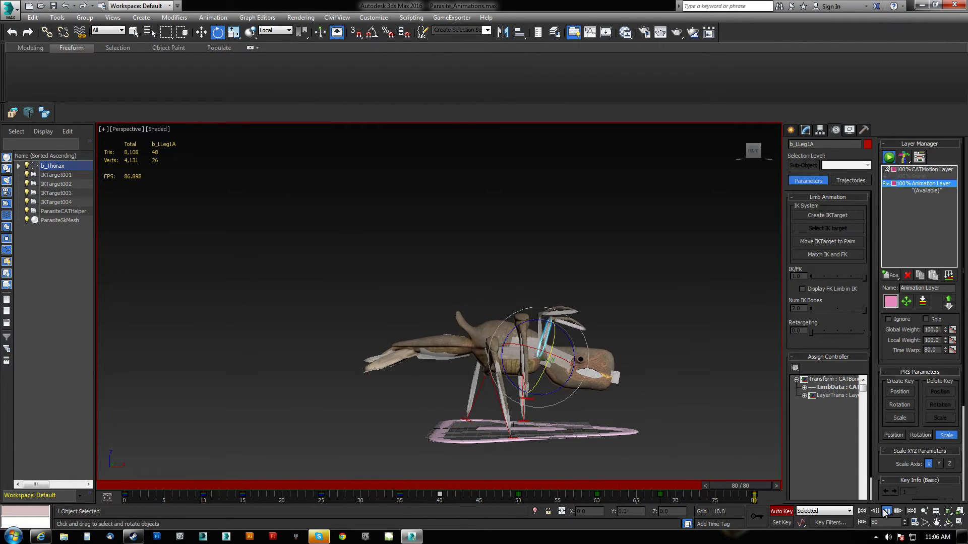
click(887, 511)
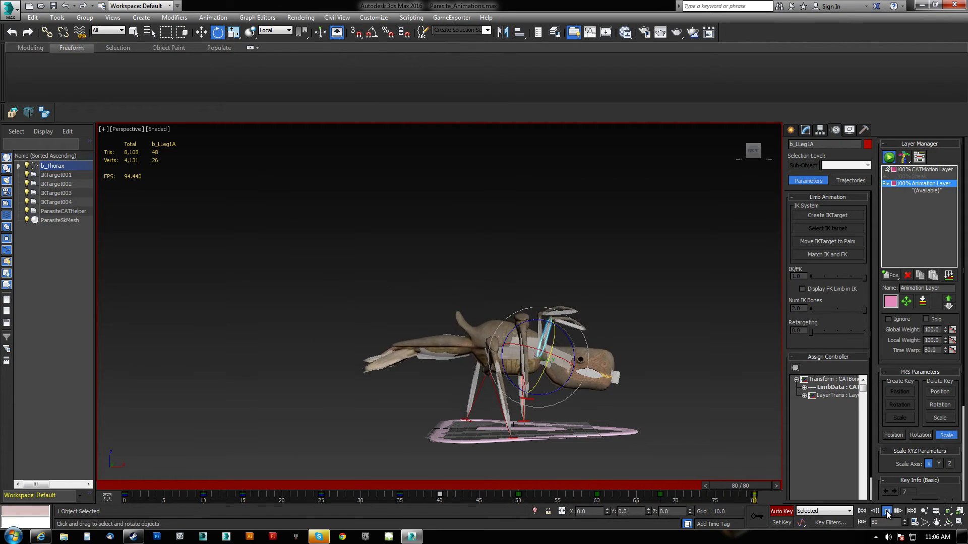
Raise b_Thorax by about 8.5 units on Z at frame 40.
click(888, 511)
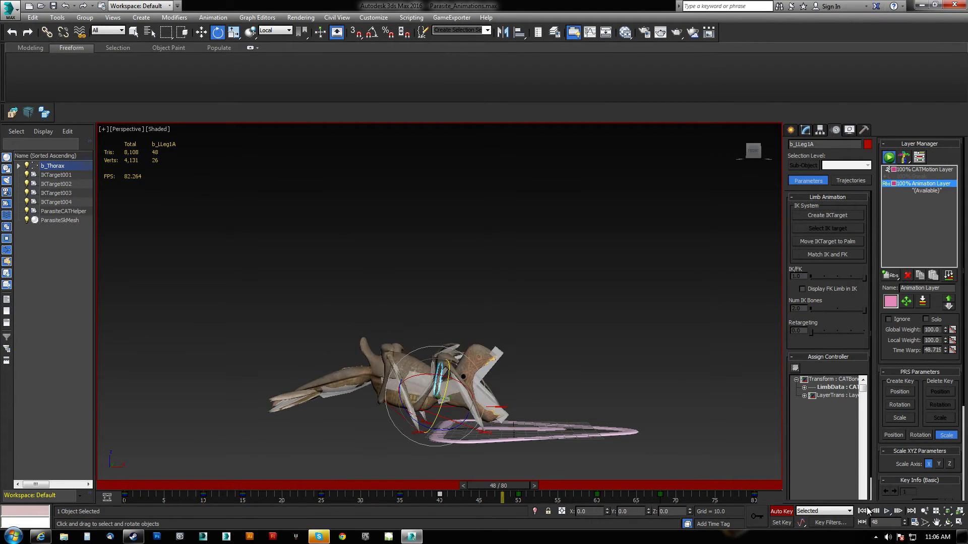
click(427, 388)
drag(526, 486, 464, 486)
middle_drag(382, 395, 403, 396)
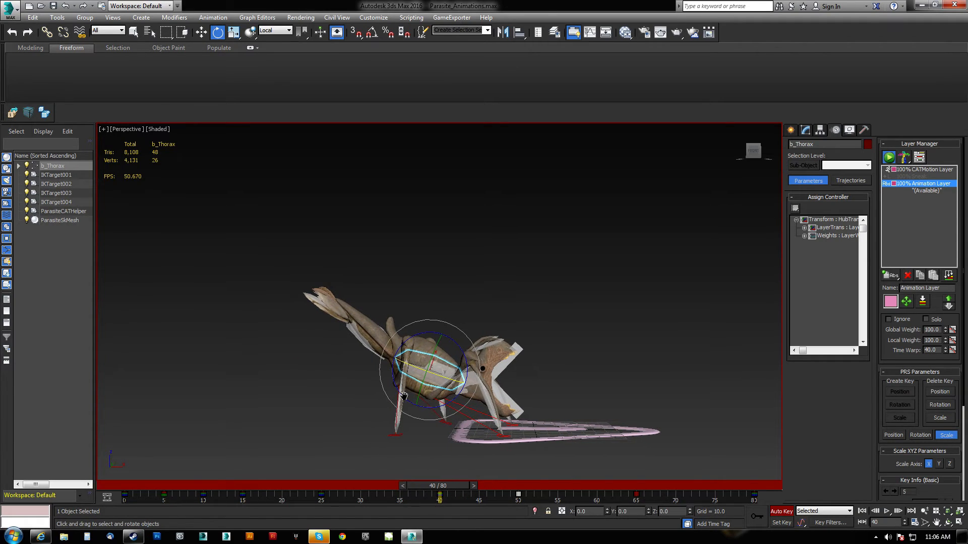
key(w)
drag(431, 345, 429, 335)
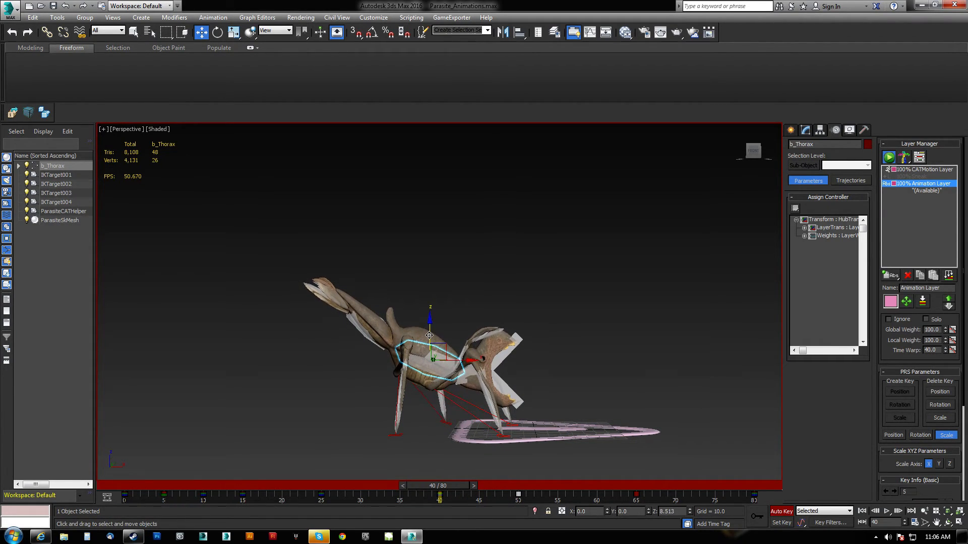
At frame 50, raise b_Thorax by about 9.8 units on Z and move it forward about 24.9 units on X.
drag(459, 483, 528, 497)
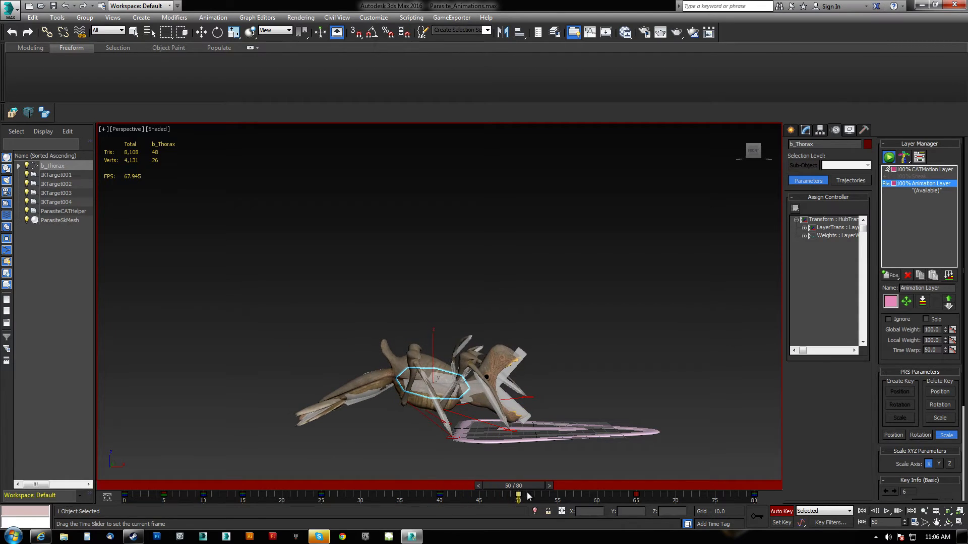
drag(433, 349, 435, 337)
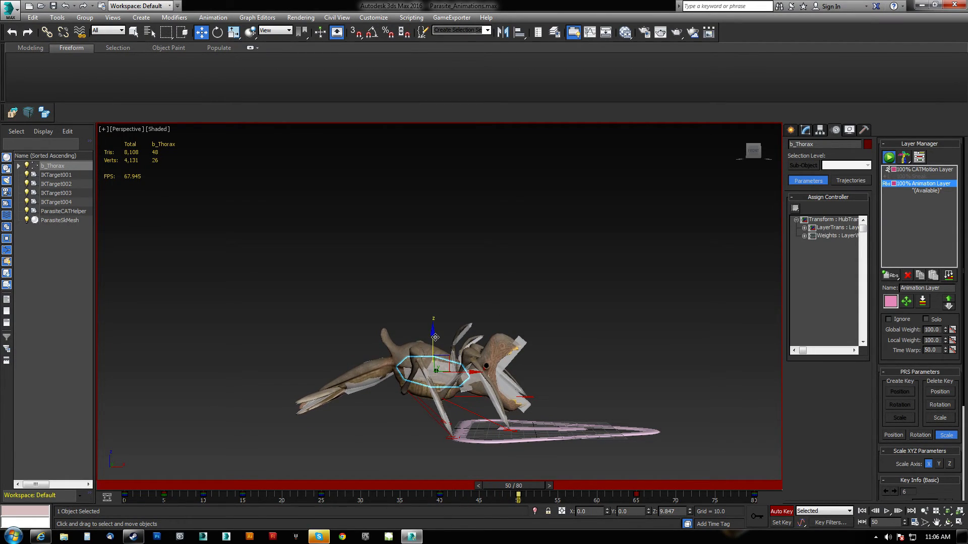
drag(471, 369, 495, 377)
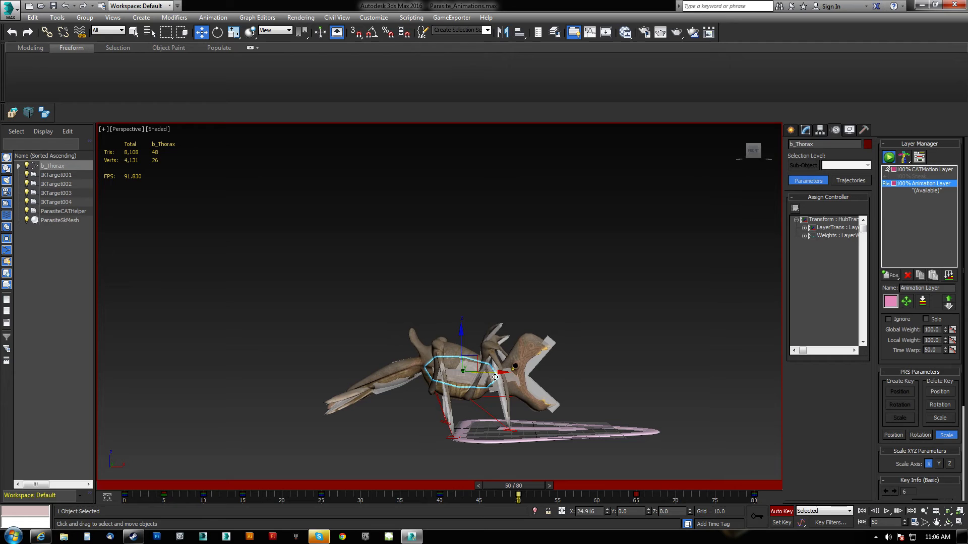
Move b_Thorax slightly forward along X at frame 65.
drag(524, 486, 643, 481)
key(w)
drag(543, 338, 552, 341)
Play the animation from frame 0 in side view and from an angled front view to review the thorax movement.
drag(639, 485, 121, 485)
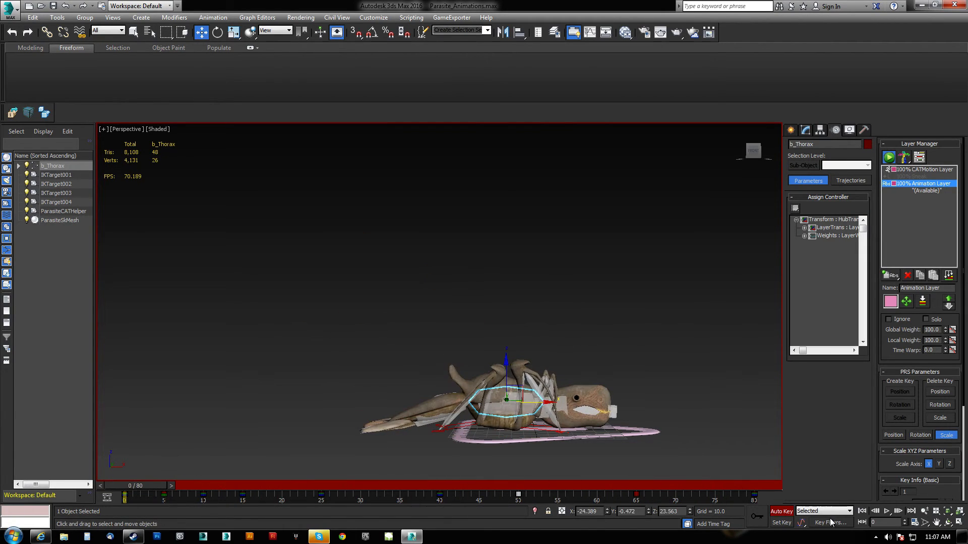
click(887, 511)
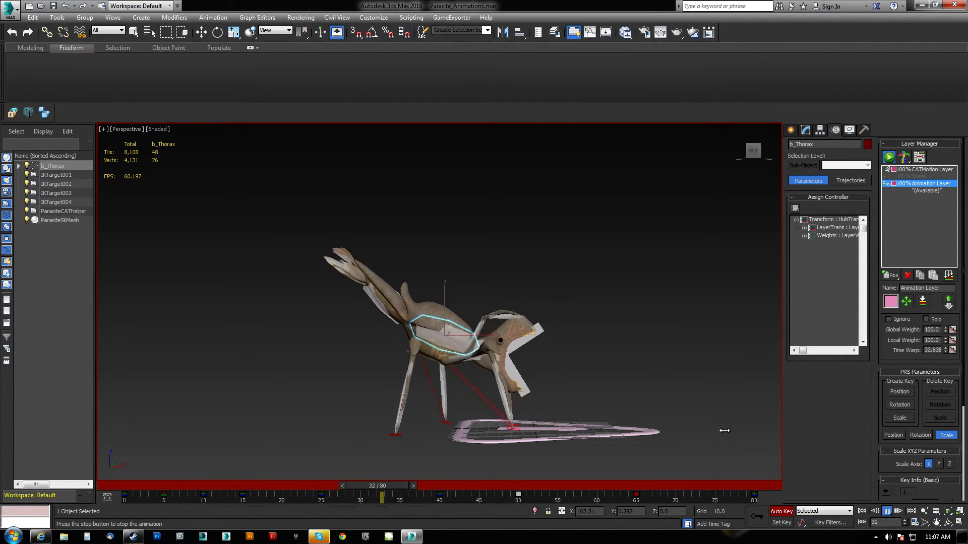
key(w)
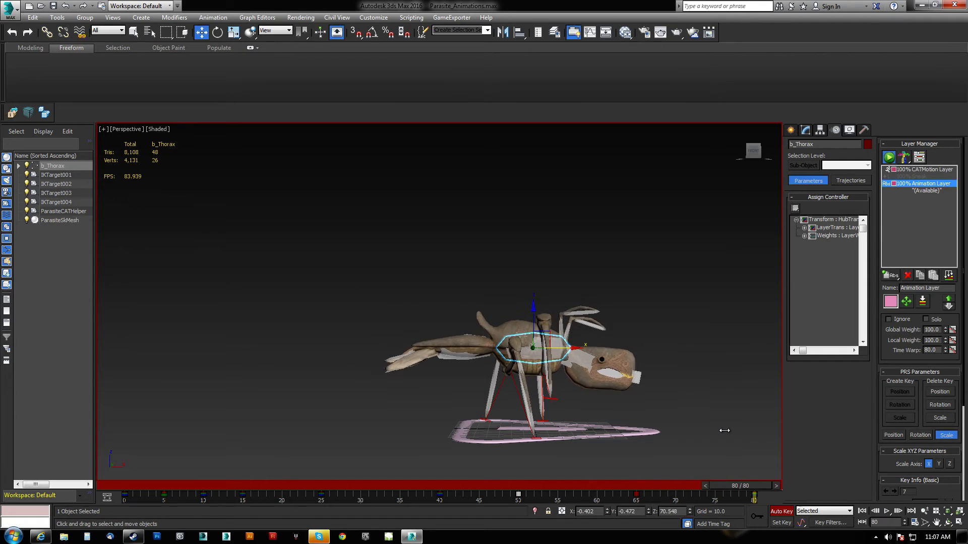
click(886, 511)
click(887, 511)
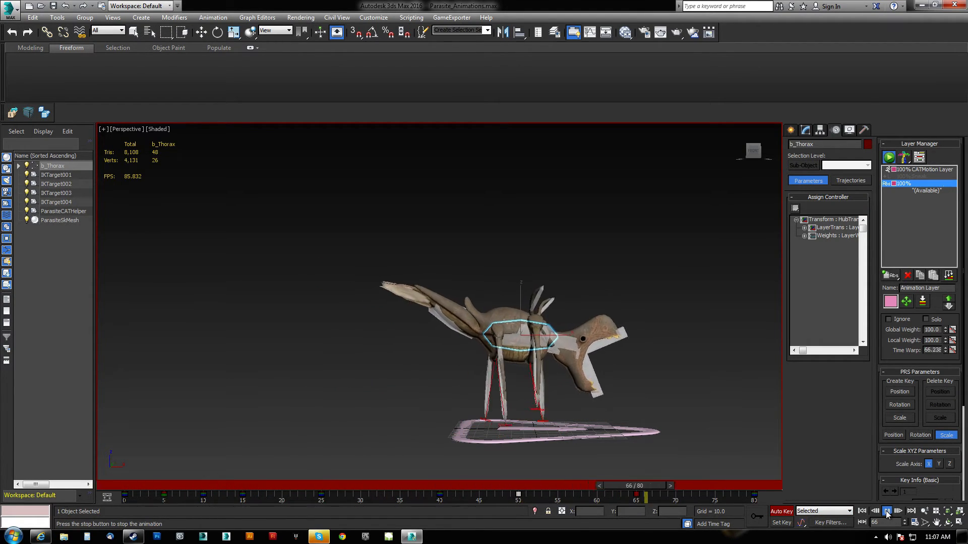
alt+middle_drag(661, 422, 613, 443)
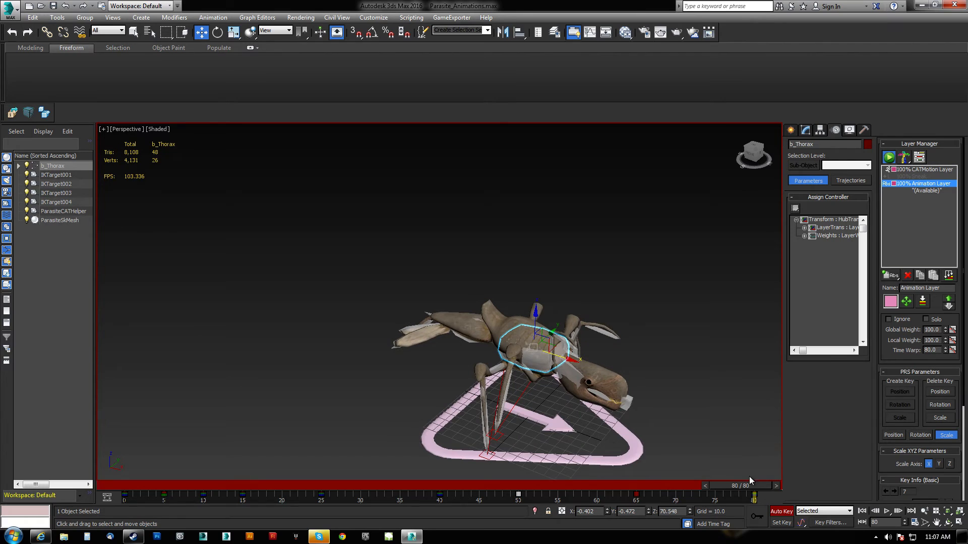
click(887, 511)
click(887, 511)
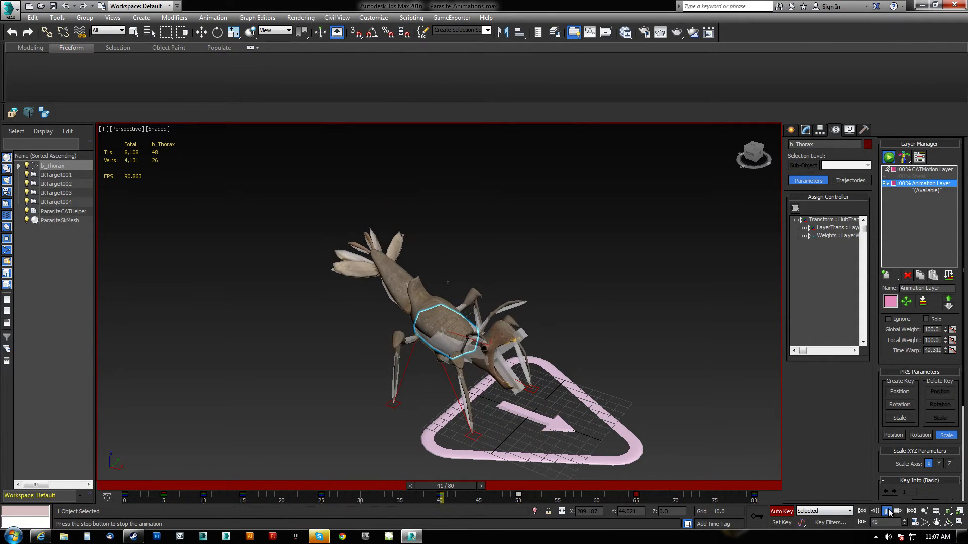
Copy b_Head's keys along the timeline so they repeat between frames 55 and 70, and play the head motion from the front.
click(467, 350)
drag(470, 487, 534, 485)
alt+middle_drag(524, 469, 472, 461)
drag(503, 498, 687, 498)
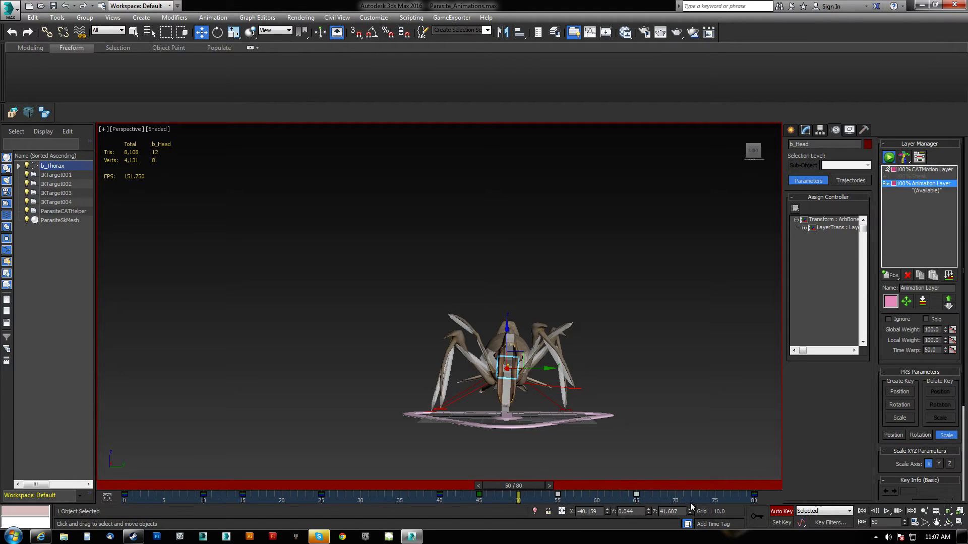
drag(597, 495, 571, 492)
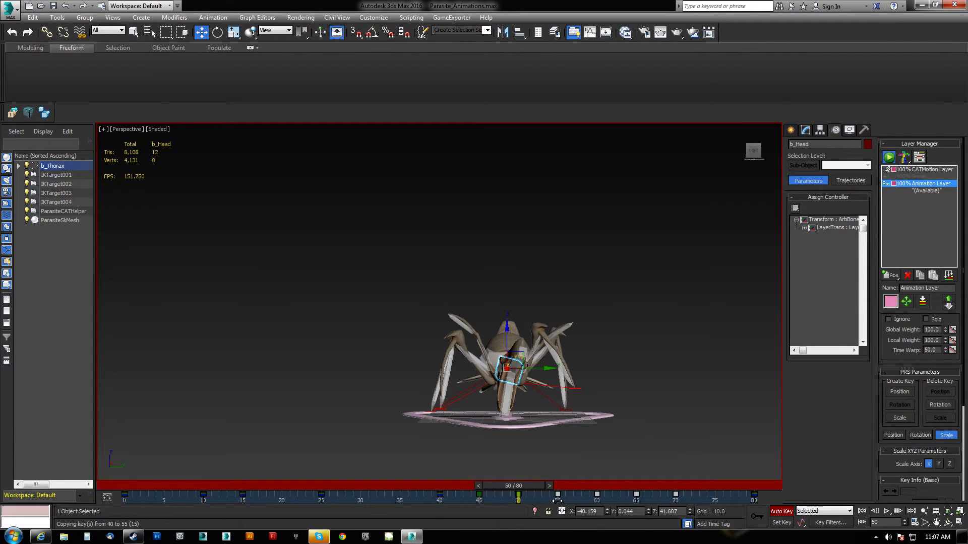
drag(533, 486, 92, 482)
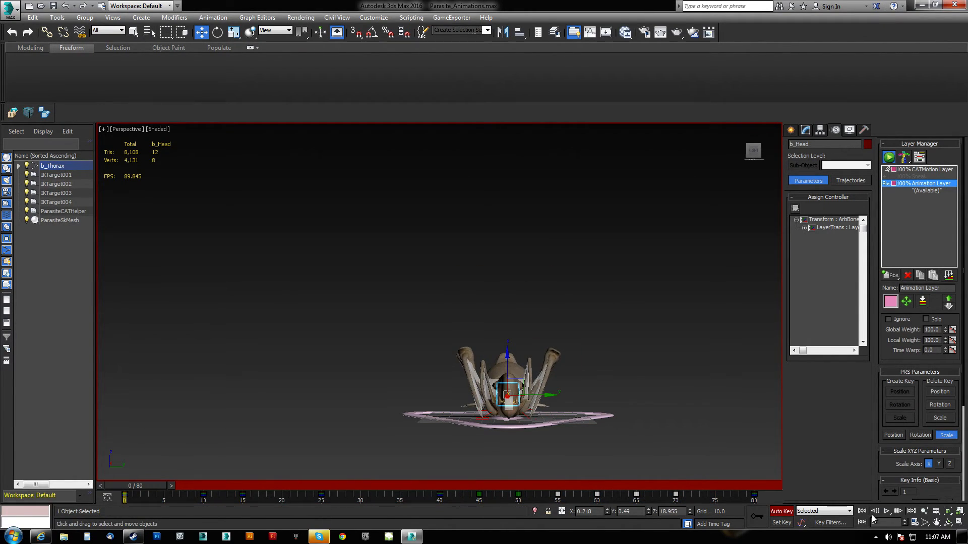
click(886, 511)
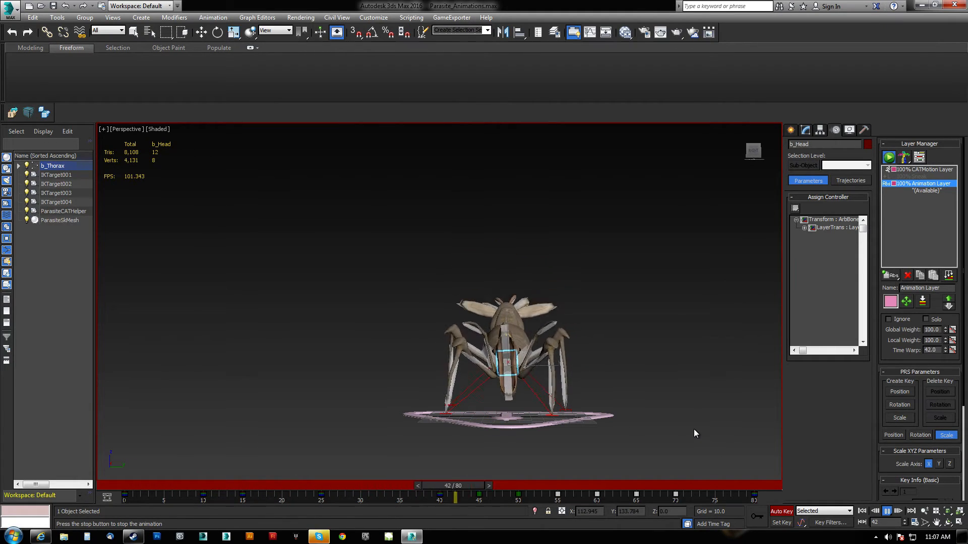
key(w)
alt+middle_drag(520, 373, 538, 401)
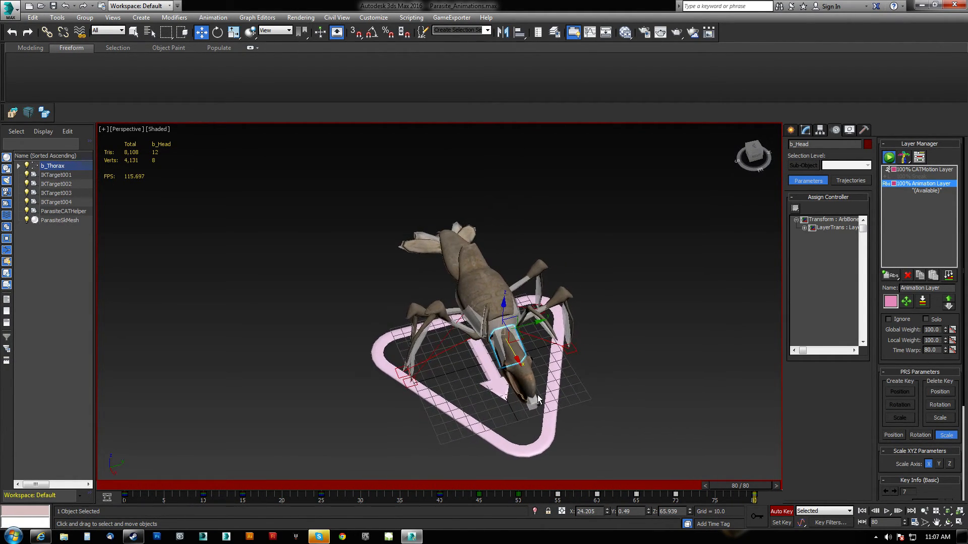
Rotate b_Thorax slightly sideways at frame 50, working close up from the front.
click(476, 320)
drag(726, 486, 510, 498)
alt+middle_drag(473, 406, 450, 371)
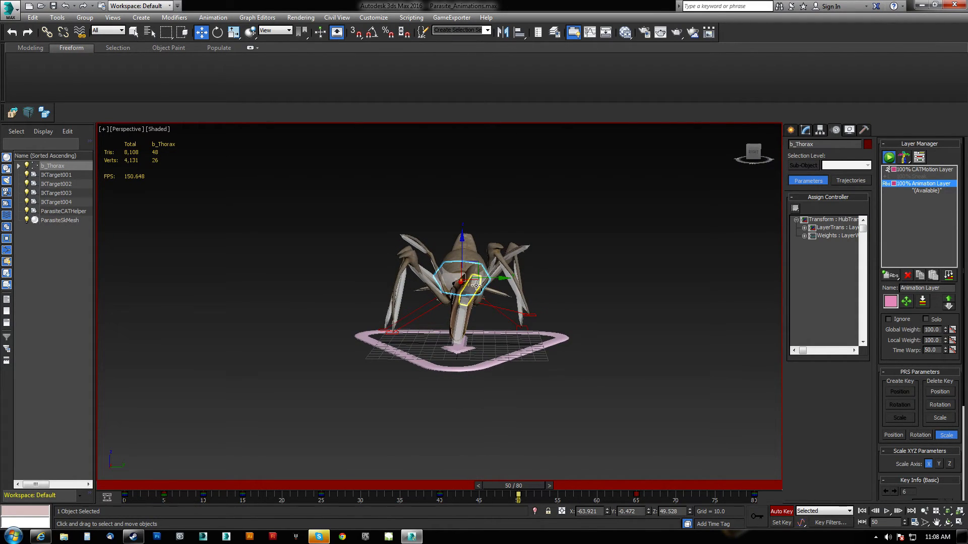
middle_drag(480, 281, 507, 299)
scroll(505, 292, up, 3)
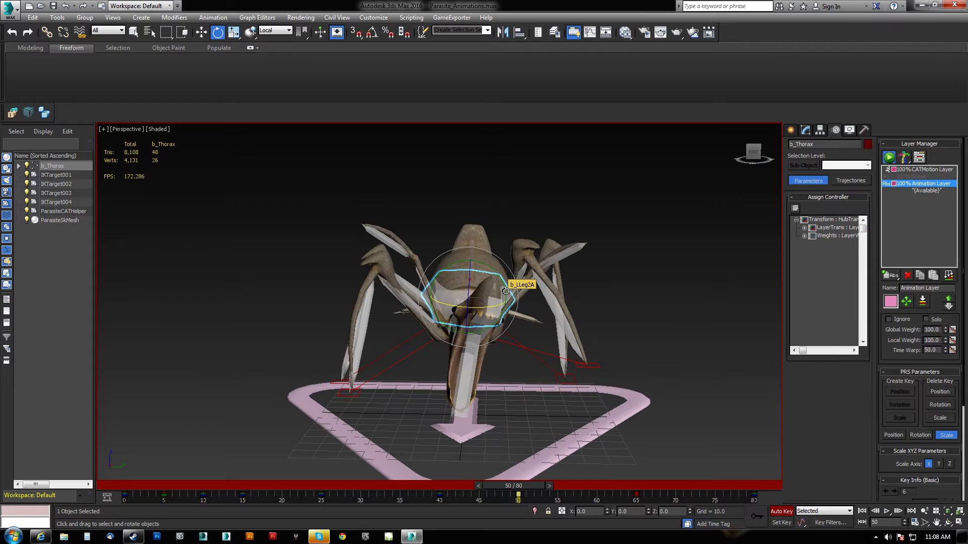
drag(491, 272, 494, 271)
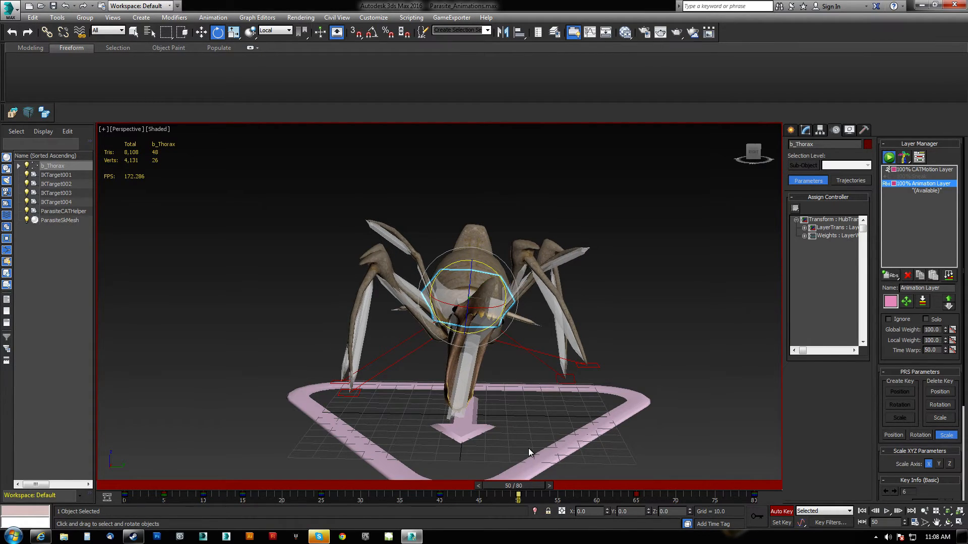
Adjust the sideways roll of b_Thorax at frames 55 and 60.
drag(526, 485, 566, 486)
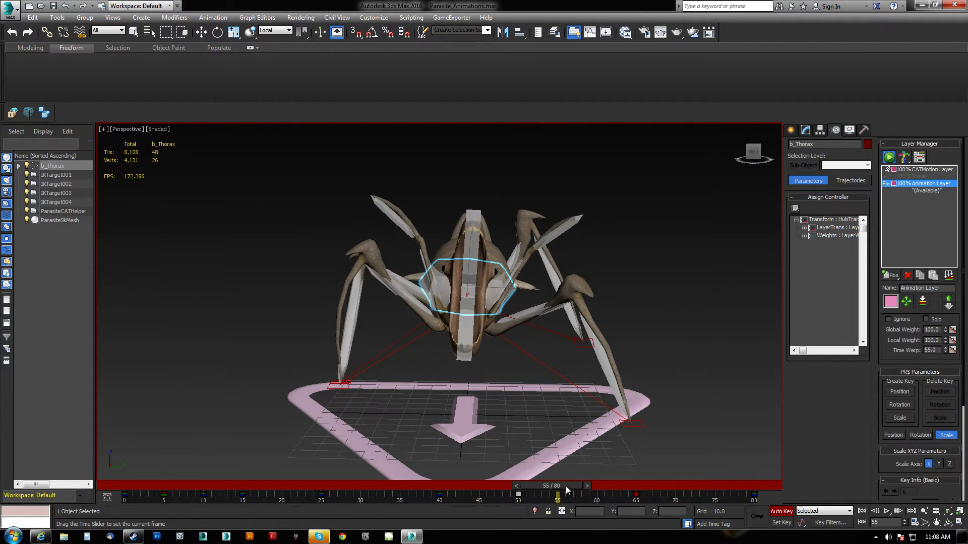
key(e)
drag(507, 277, 505, 272)
drag(557, 490, 595, 494)
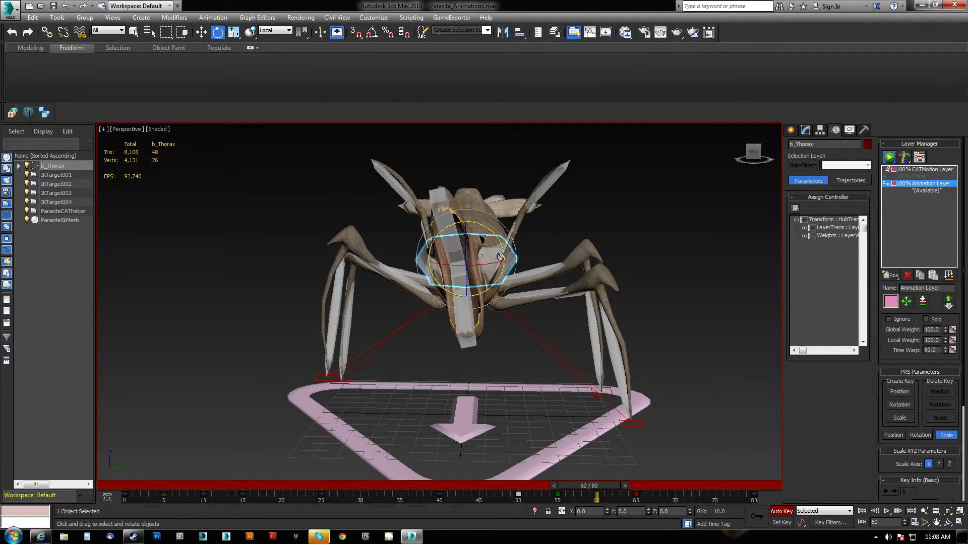
drag(497, 265, 494, 264)
Continue the body shake by rotating b_Thorax at frames 65, 70 and 75.
drag(597, 485, 634, 494)
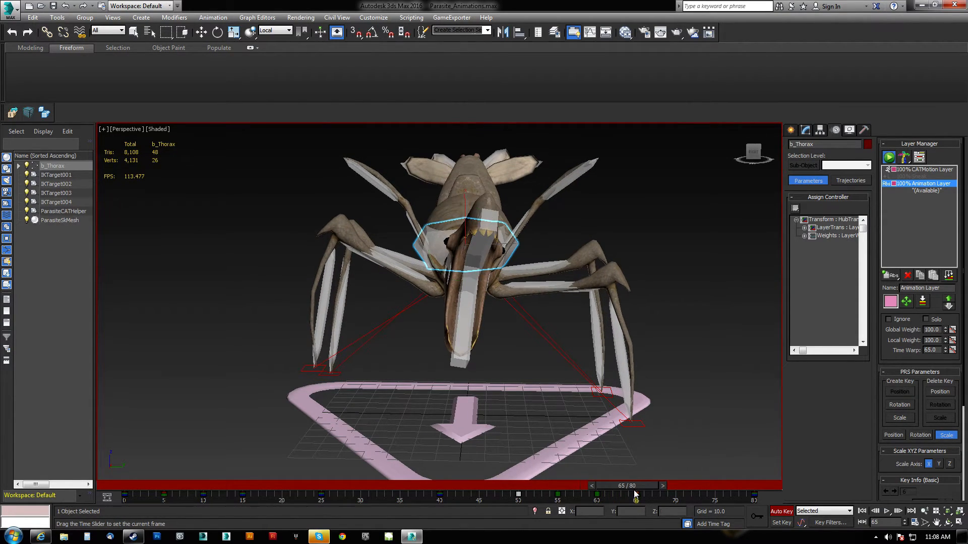
drag(490, 217, 493, 219)
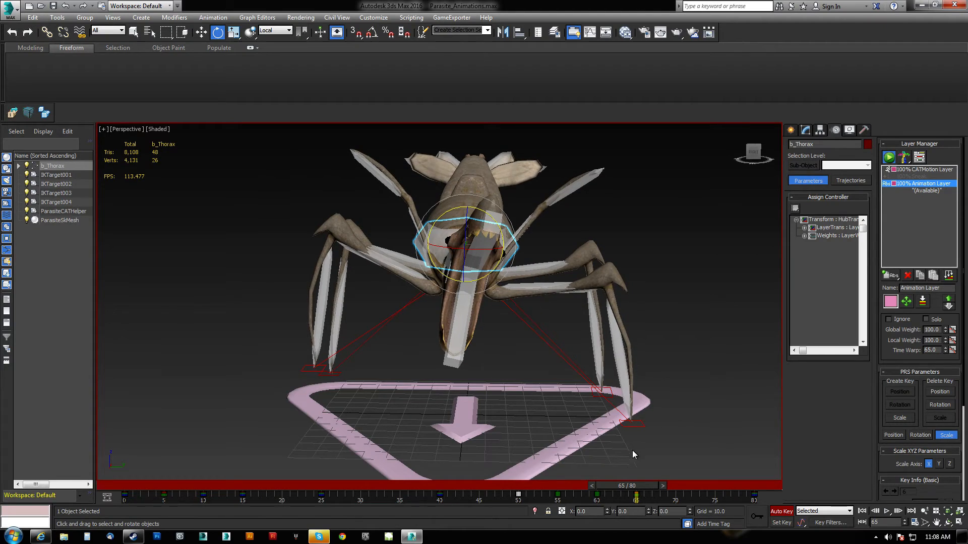
drag(625, 486, 666, 487)
key(e)
drag(496, 233, 493, 252)
drag(664, 485, 709, 499)
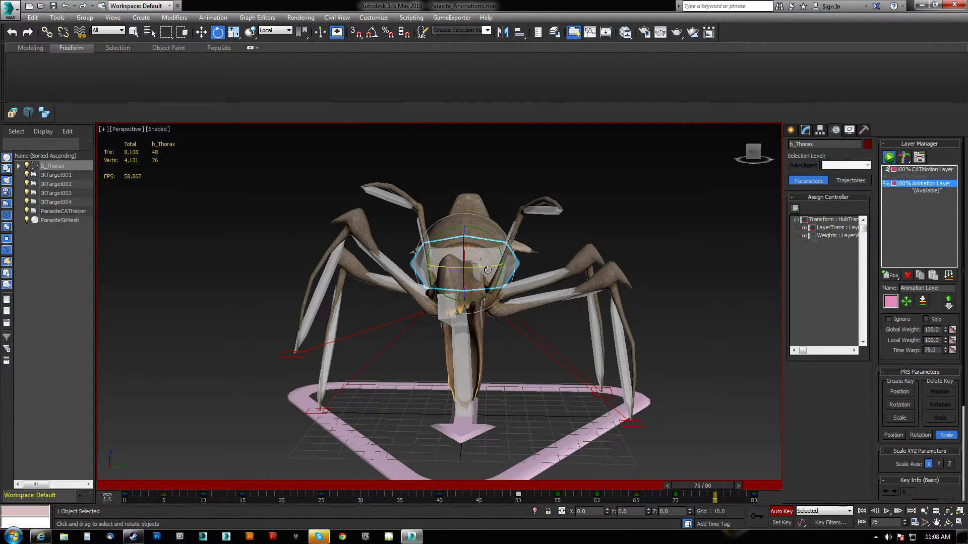
drag(496, 244, 467, 255)
Clear the selection and play the animation from a three-quarter front view to check the body shake.
alt+middle_drag(485, 266, 592, 359)
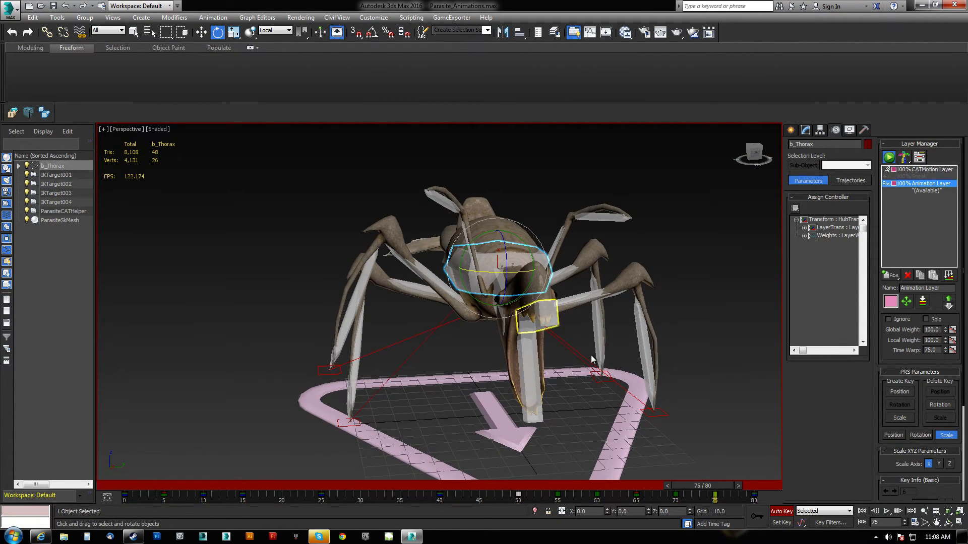
click(695, 393)
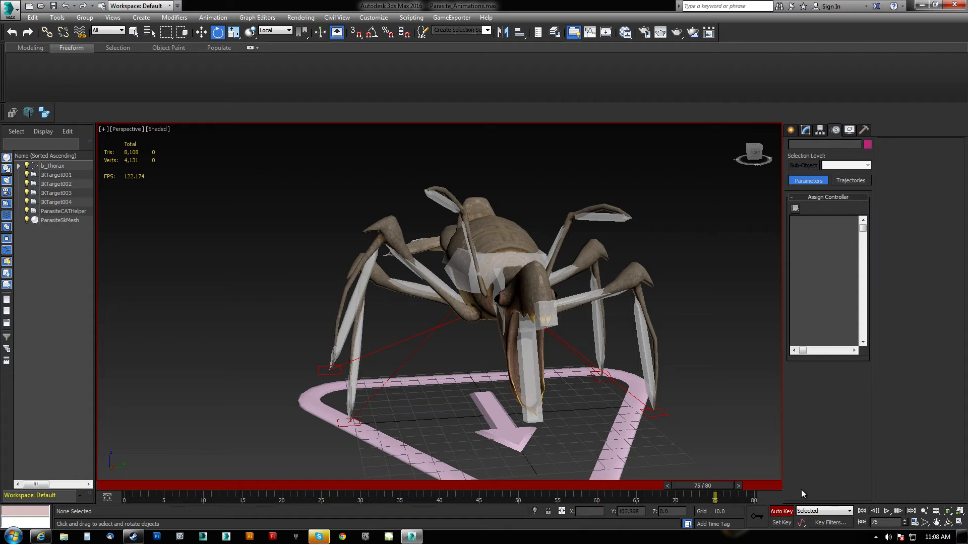
click(890, 513)
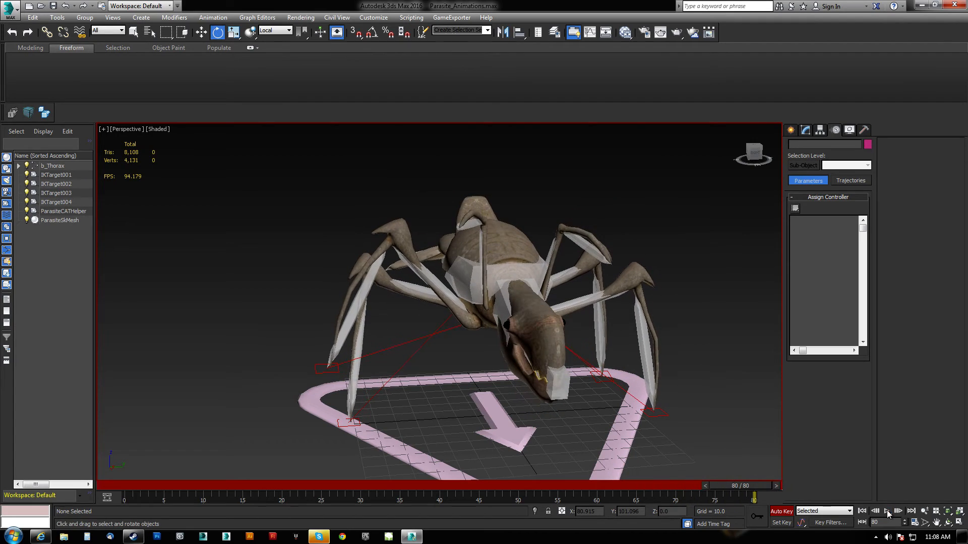
click(888, 512)
click(886, 510)
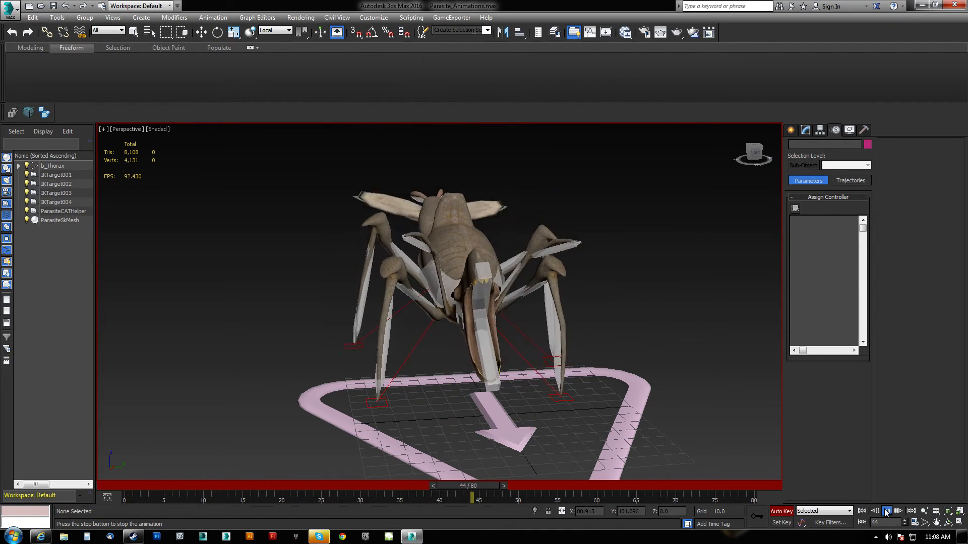
key(Escape)
Set a key for b_Abdomen at frame 30, comparing its pose with frame 35 from the side.
alt+middle_drag(501, 277, 584, 290)
click(527, 252)
alt+middle_drag(567, 322, 533, 425)
drag(501, 485, 377, 493)
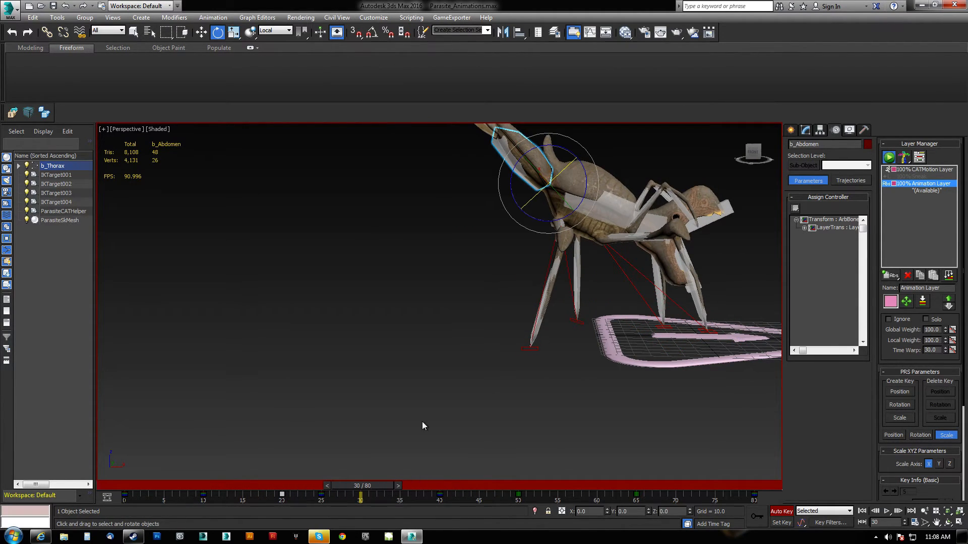
middle_drag(545, 244, 534, 278)
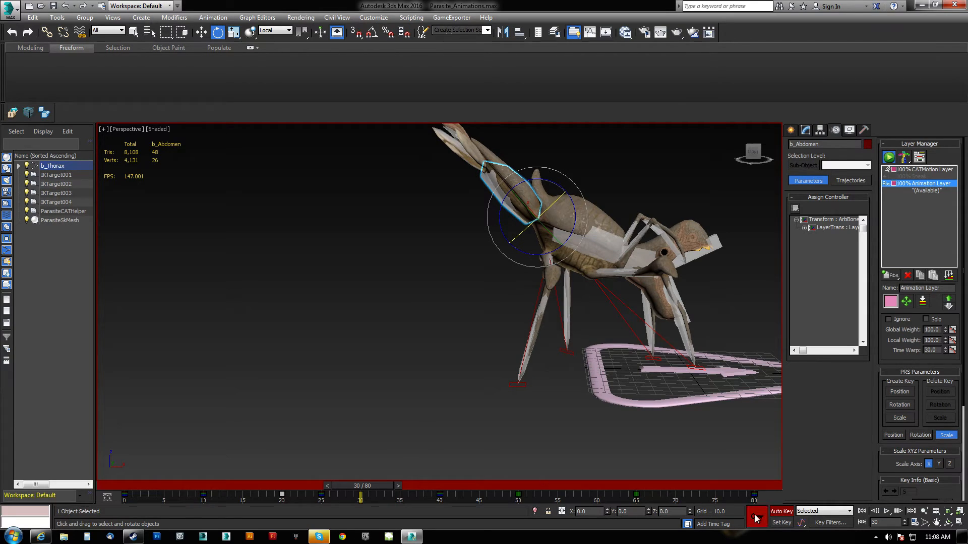
drag(380, 491, 419, 487)
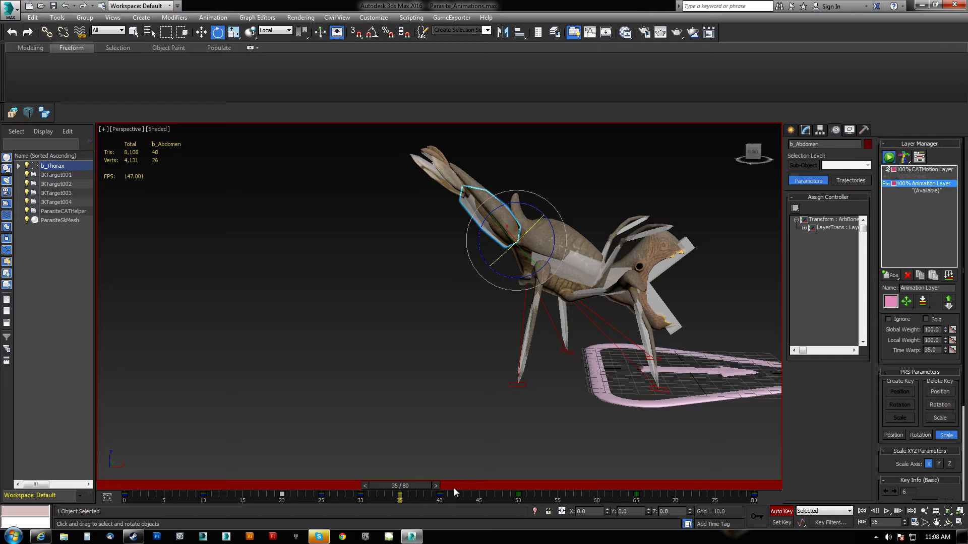
drag(414, 485, 347, 487)
Rotate b_Abdomen slightly sideways at frame 35, working from the front.
middle_drag(565, 232, 423, 297)
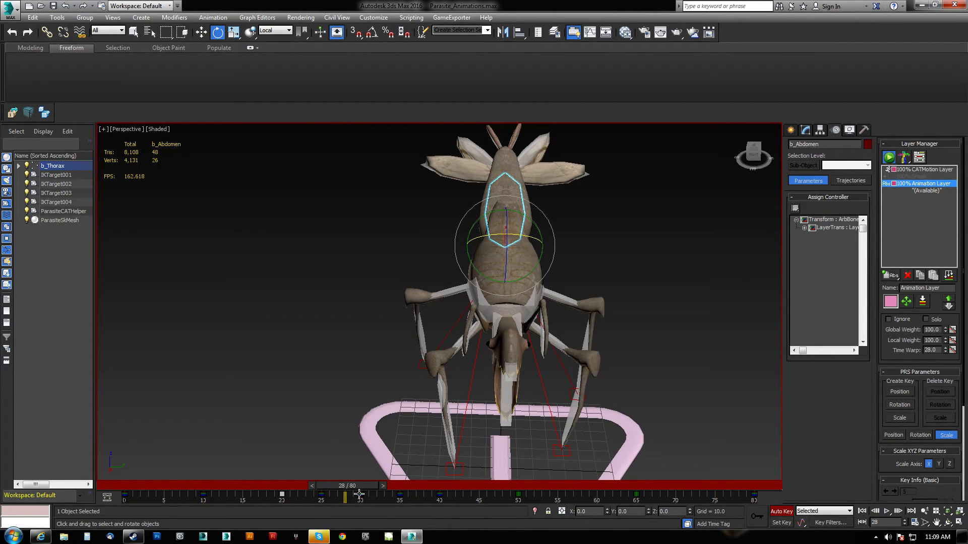
drag(366, 486, 379, 486)
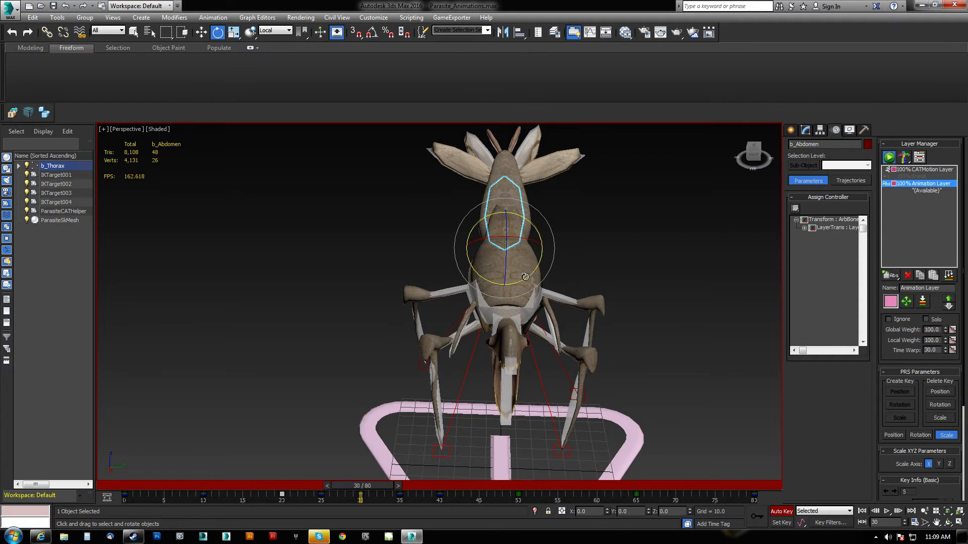
drag(378, 485, 410, 486)
drag(529, 287, 525, 289)
Adjust the rotation of b_Abdomen at frame 50, working from the side.
drag(423, 485, 537, 479)
key(e)
alt+middle_drag(538, 479, 534, 283)
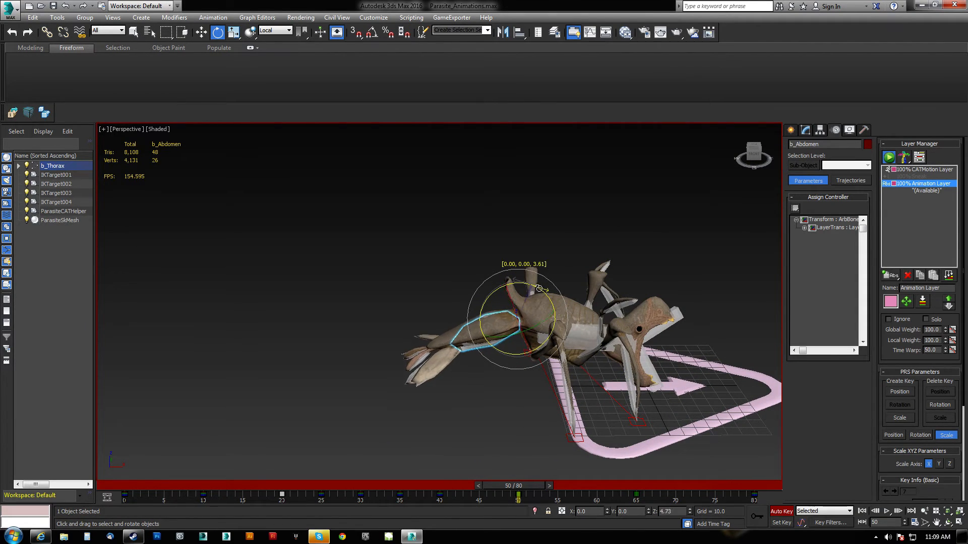
alt+middle_drag(587, 319, 453, 322)
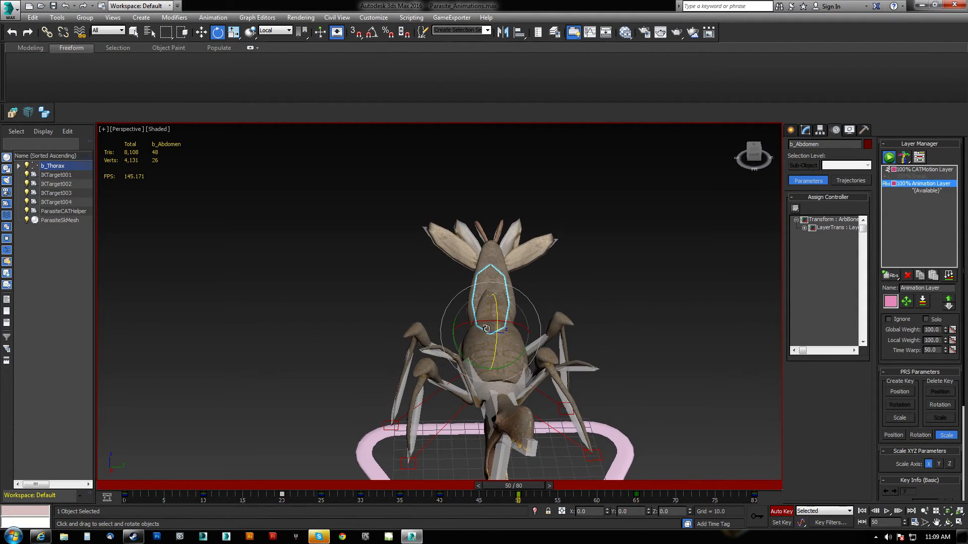
Rotate b_Abdomen slightly sideways at frames 40, 45 and 50, working from the front.
drag(531, 485, 453, 498)
drag(524, 302, 528, 326)
drag(464, 485, 503, 484)
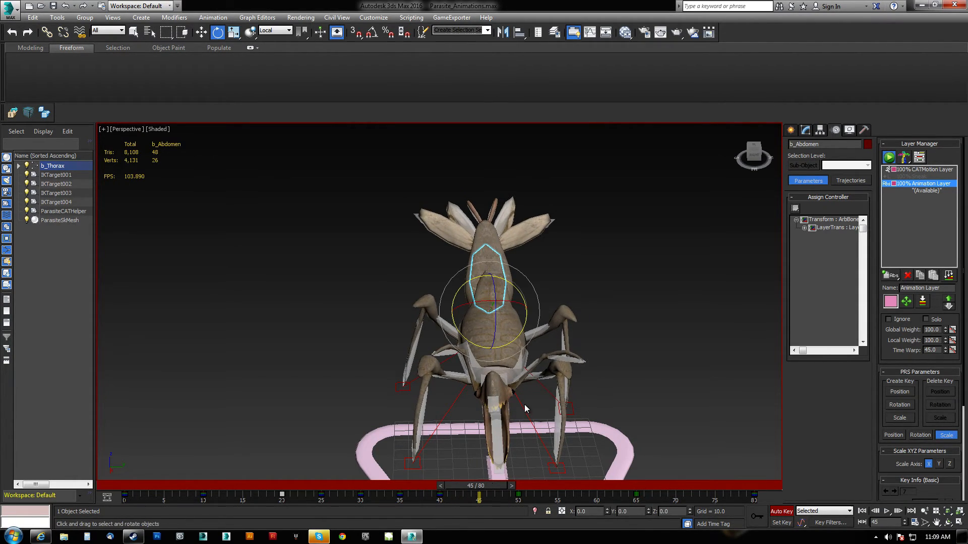
drag(520, 330, 509, 343)
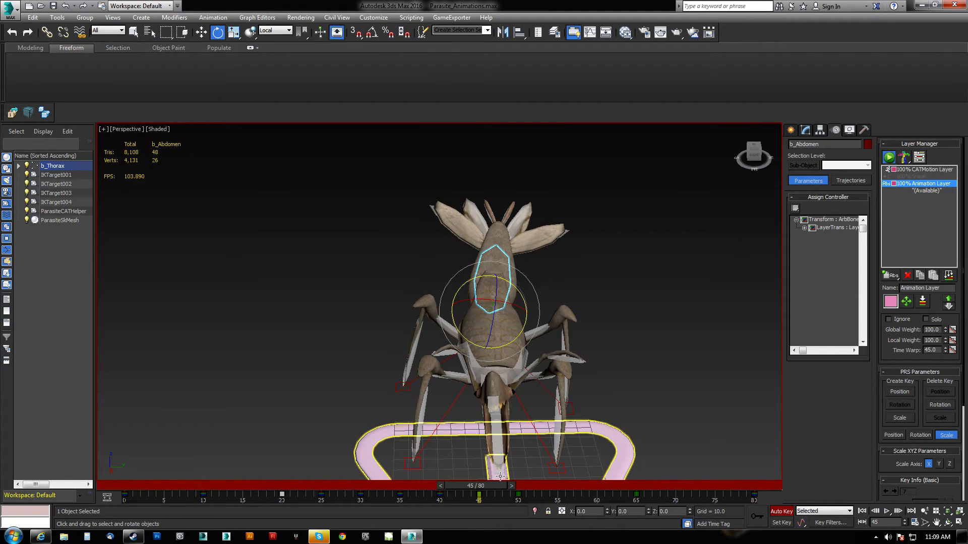
drag(498, 484, 531, 482)
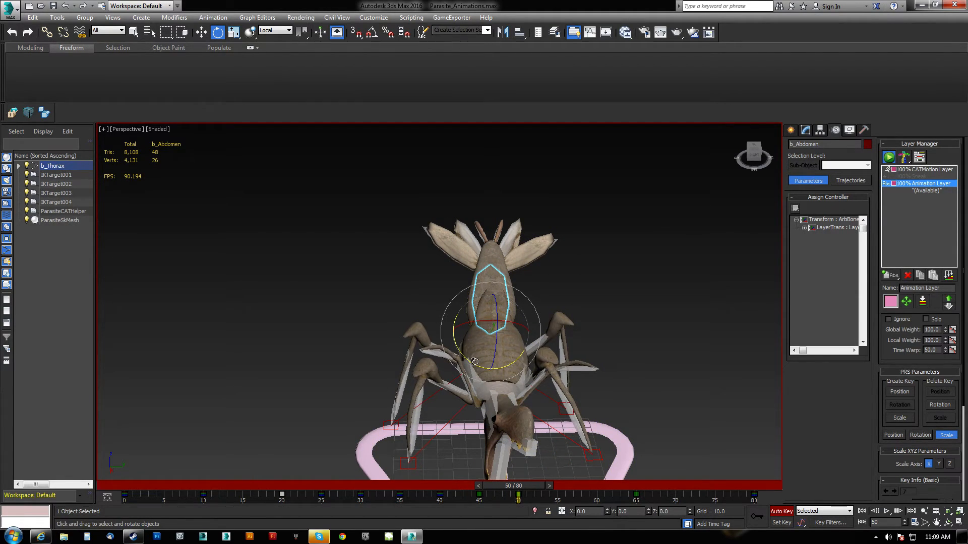
drag(480, 367, 482, 363)
Rotate b_Abdomen downward at frame 65, working from the side.
drag(522, 486, 634, 487)
alt+middle_drag(454, 348, 542, 311)
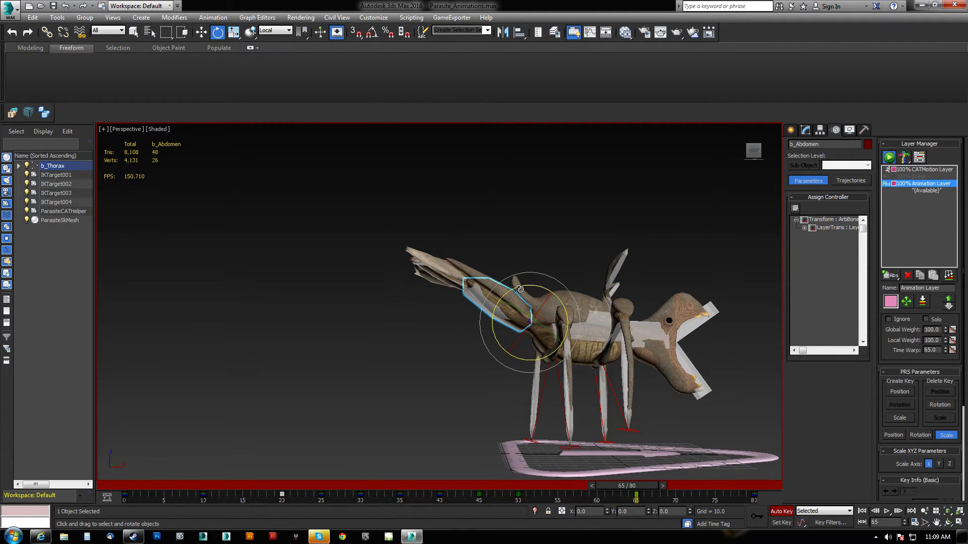
alt+middle_drag(622, 397, 526, 436)
mouse_move(643, 486)
mouse_down()
mouse_move(783, 494)
mouse_move(519, 493)
mouse_move(651, 491)
mouse_move(636, 489)
mouse_up()
alt+middle_drag(476, 393, 497, 328)
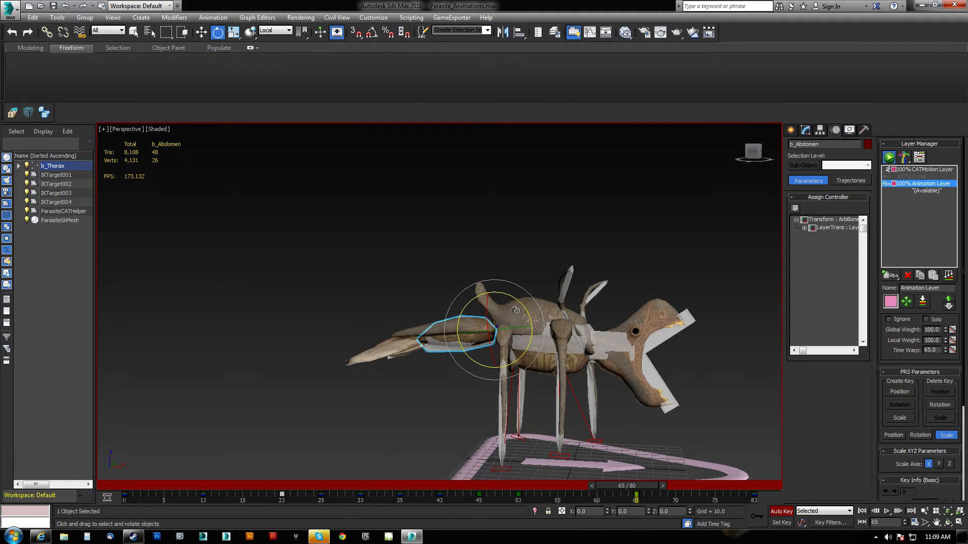
drag(510, 288, 507, 285)
alt+middle_drag(507, 285, 542, 276)
Clear the selection and play the animation repeatedly from a three-quarter front view to check the abdomen motion.
drag(638, 492, 509, 492)
alt+middle_drag(495, 374, 448, 398)
middle_drag(447, 399, 445, 390)
alt+middle_drag(457, 372, 523, 358)
click(590, 381)
scroll(542, 372, up, 4)
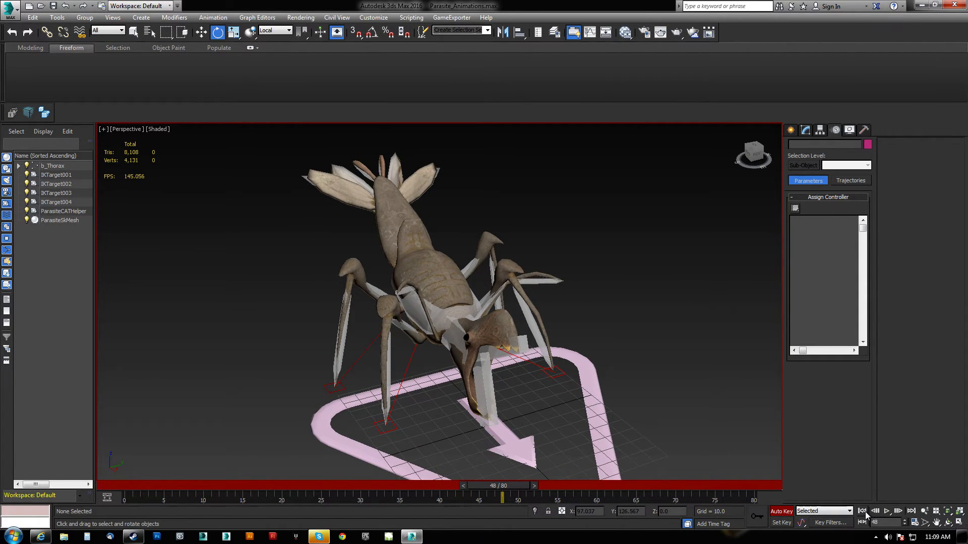
click(887, 511)
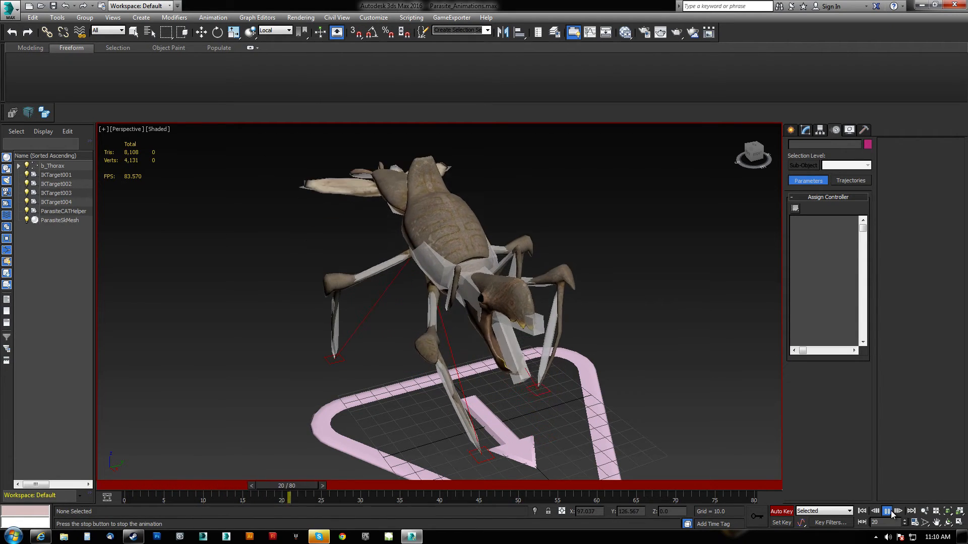
key(e)
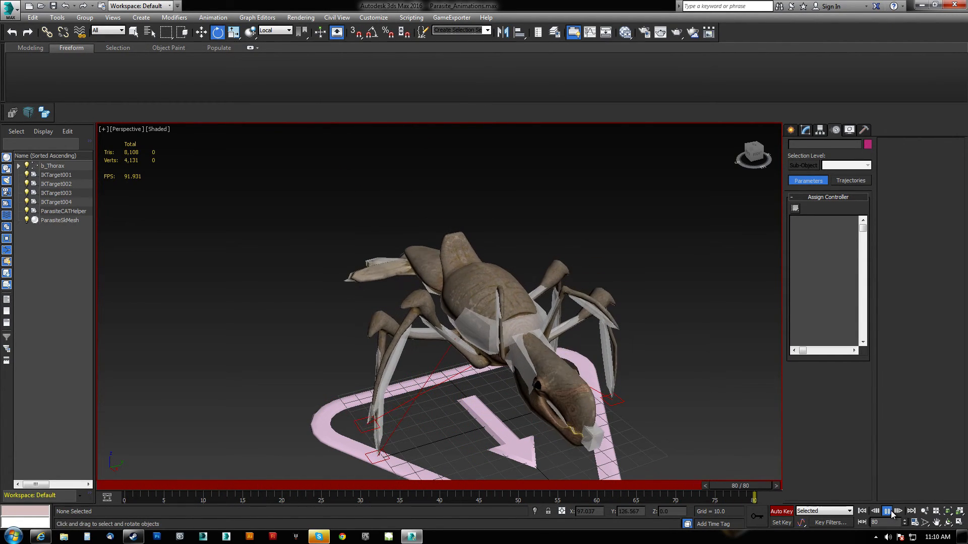
click(888, 511)
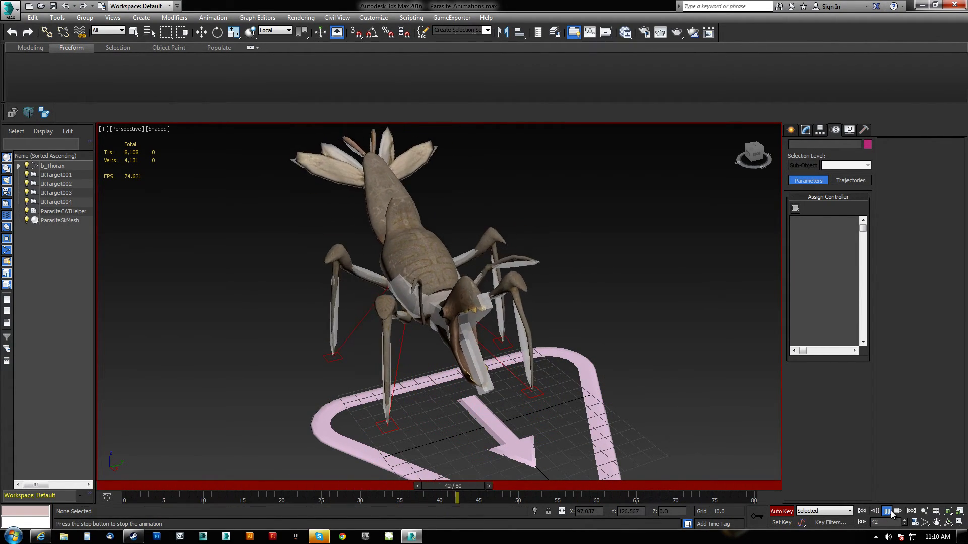
click(891, 511)
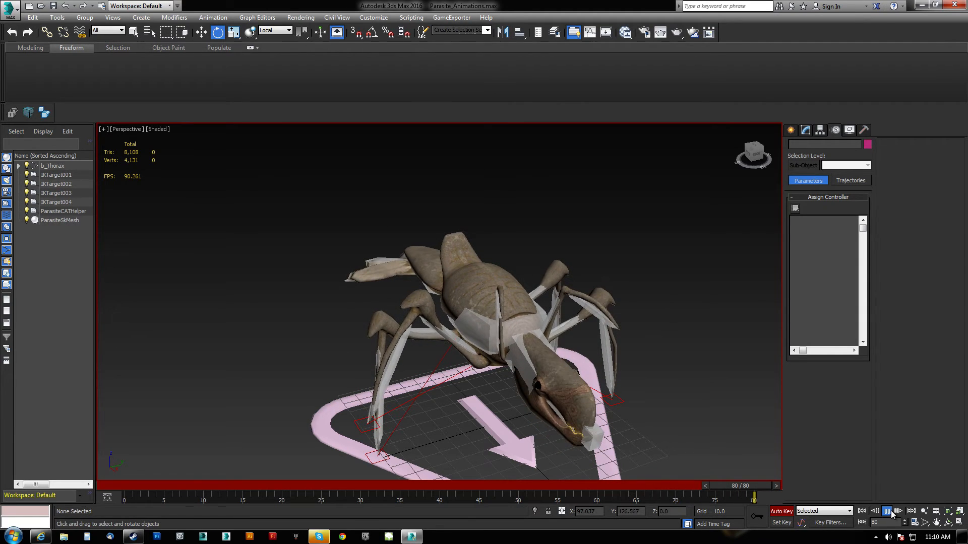
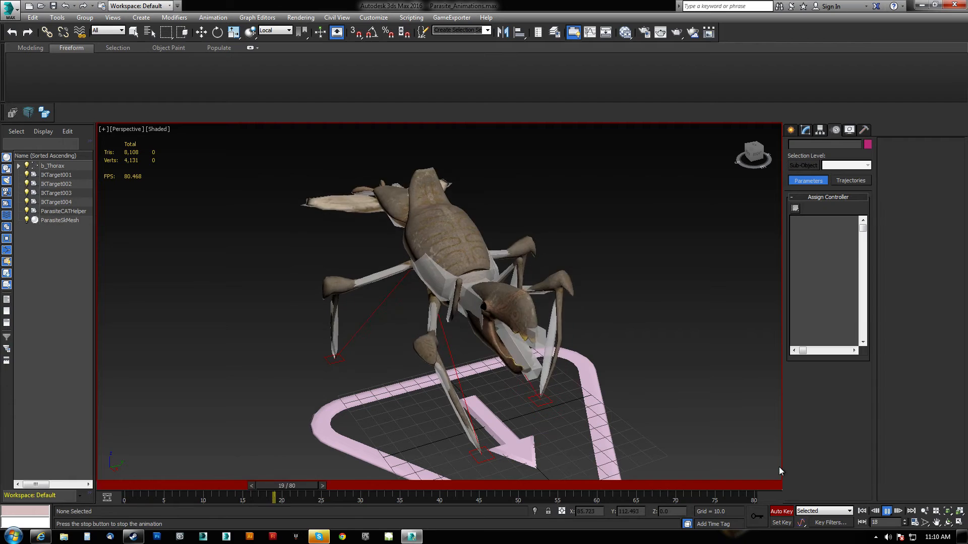
click(887, 512)
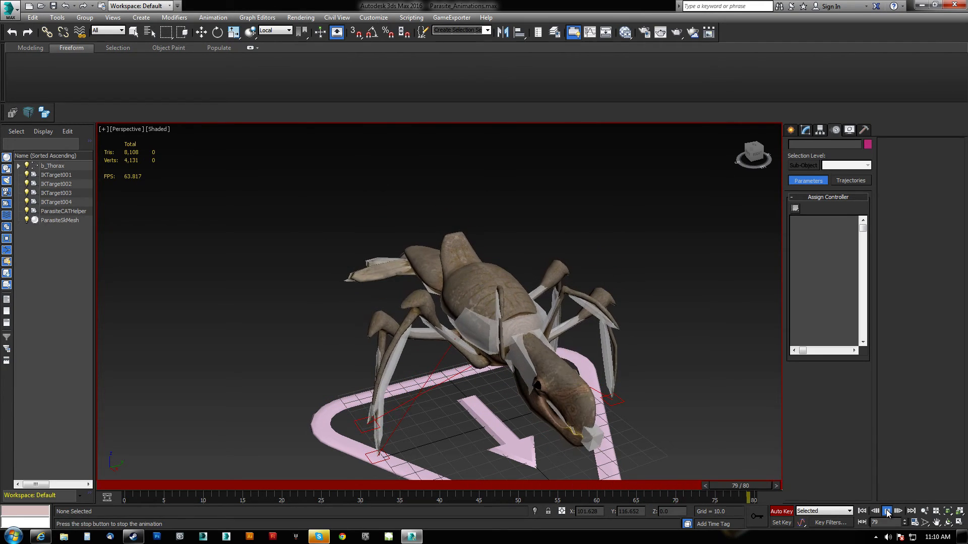
click(887, 512)
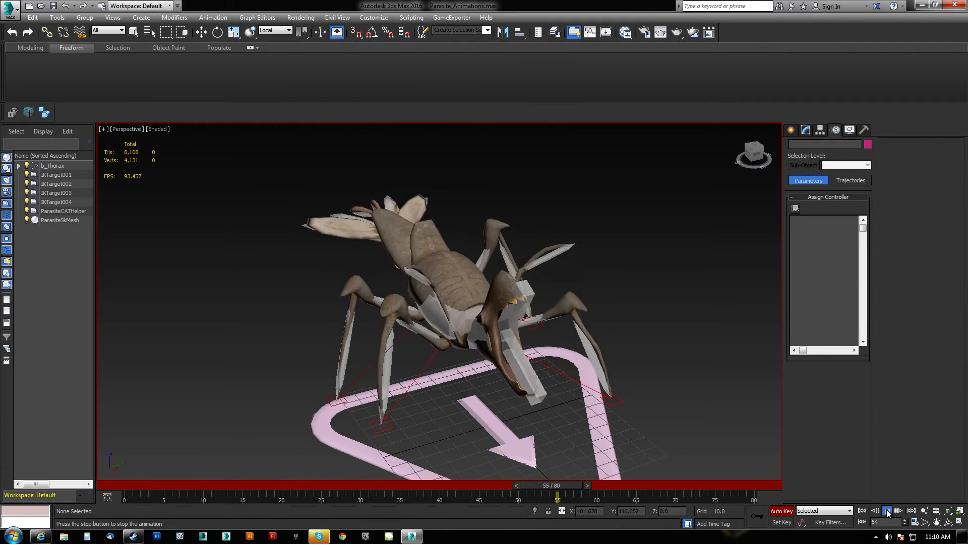
click(887, 512)
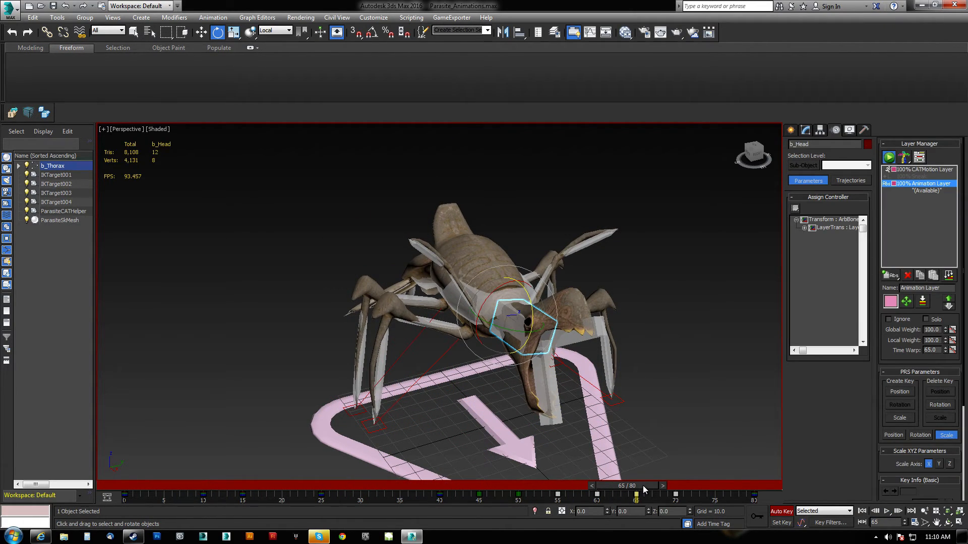
Select b_Head, scrub through frames 60 to 80 and replay the animation from the start to check the head shake.
drag(643, 485, 609, 488)
alt+middle_drag(580, 413, 551, 383)
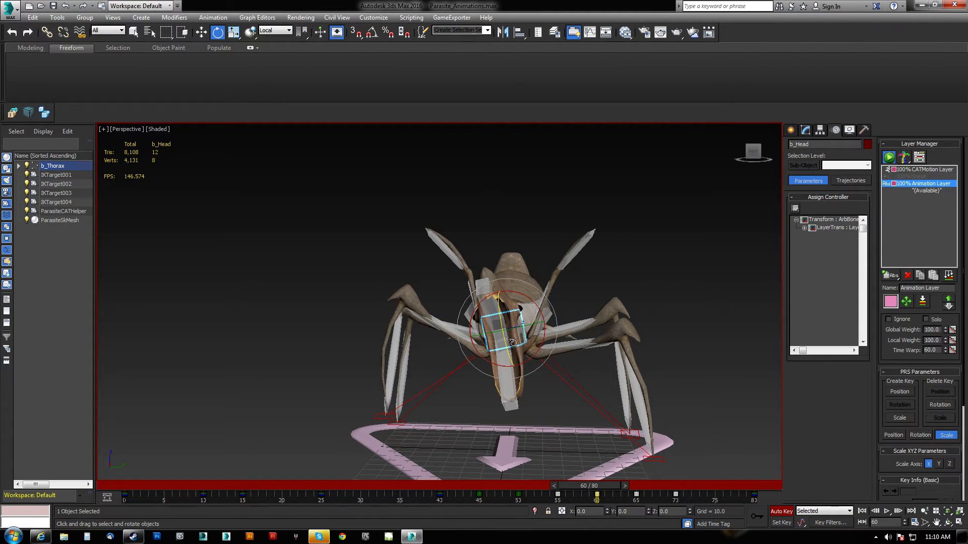
drag(603, 488, 813, 488)
key(e)
alt+middle_drag(581, 376, 793, 428)
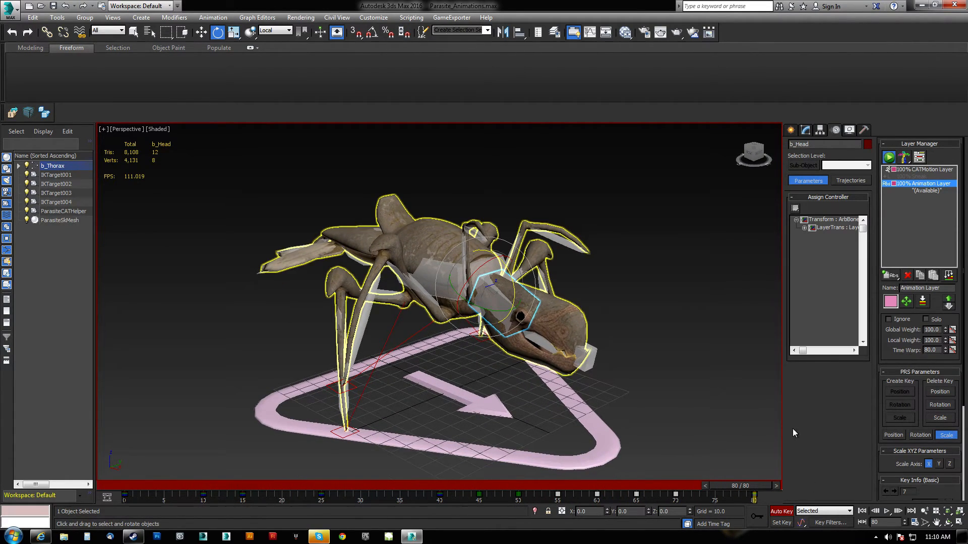
click(862, 511)
click(886, 511)
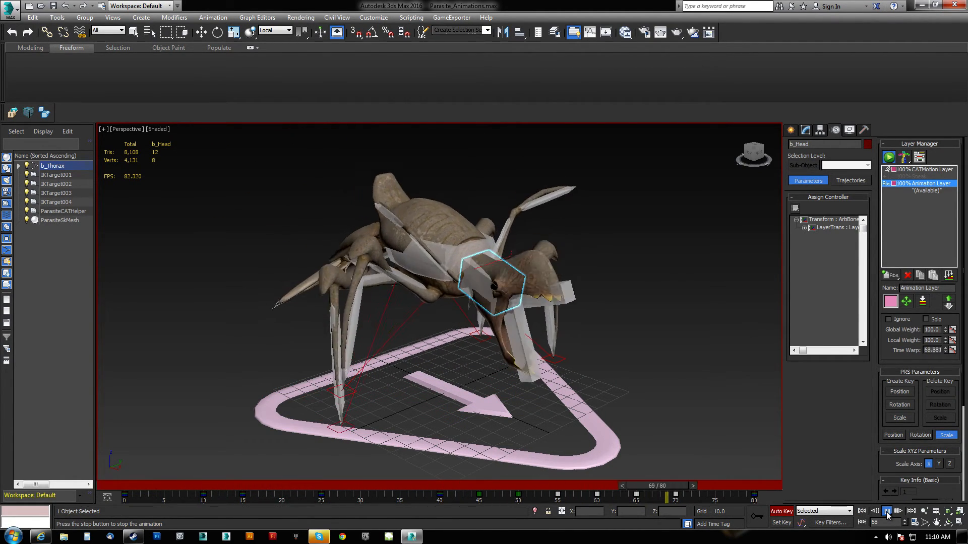
click(874, 511)
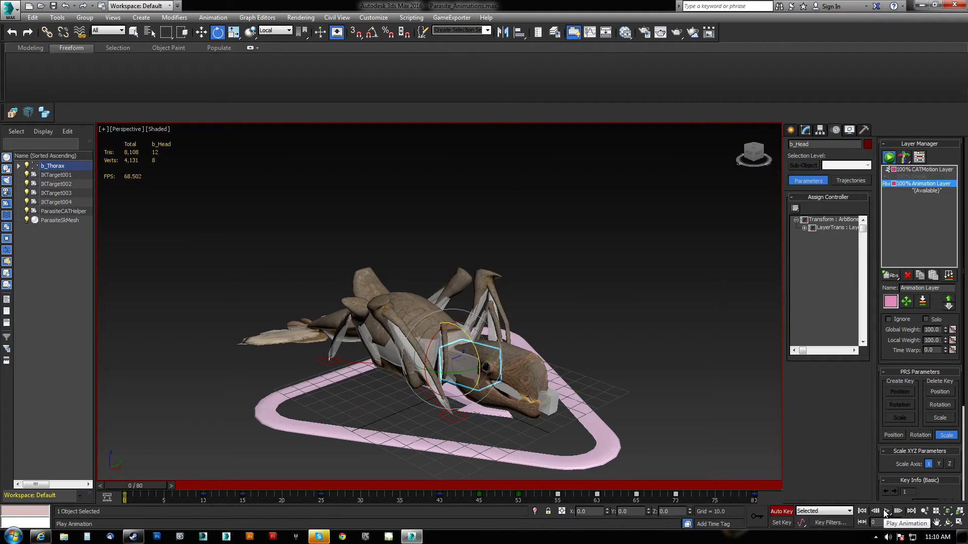
click(885, 511)
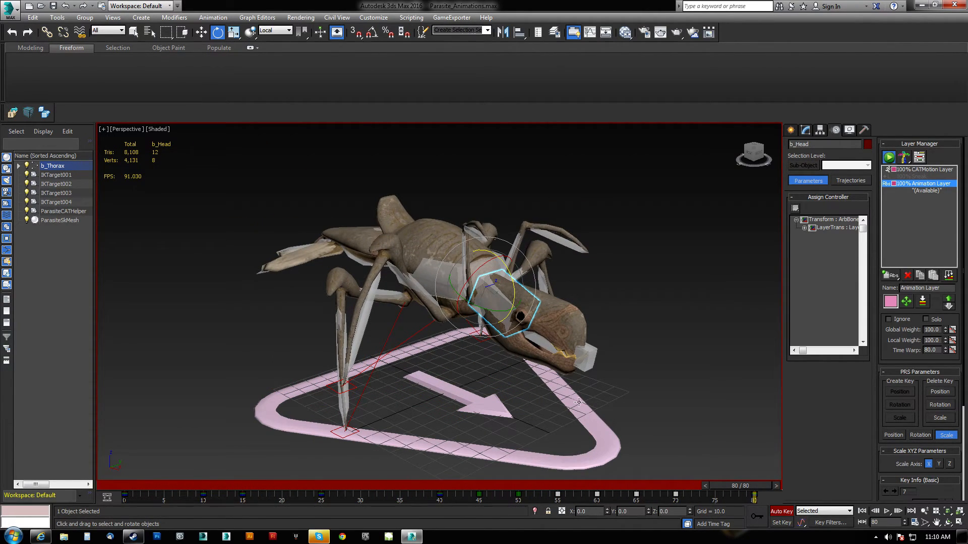
Open the Curve Editor for b_Head and isolate the X Rotation curve of its Animation Layer.
right_click(675, 321)
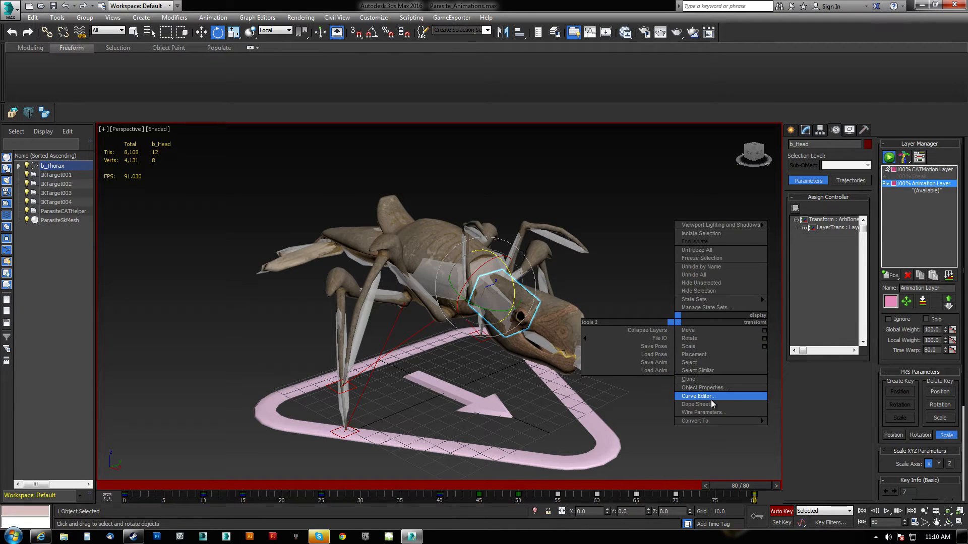
click(712, 397)
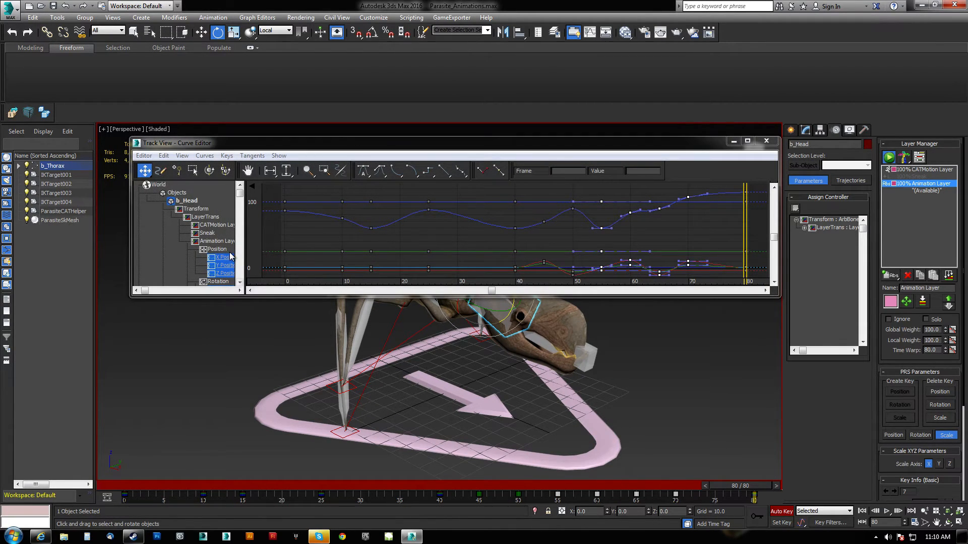
drag(169, 265, 155, 249)
click(193, 242)
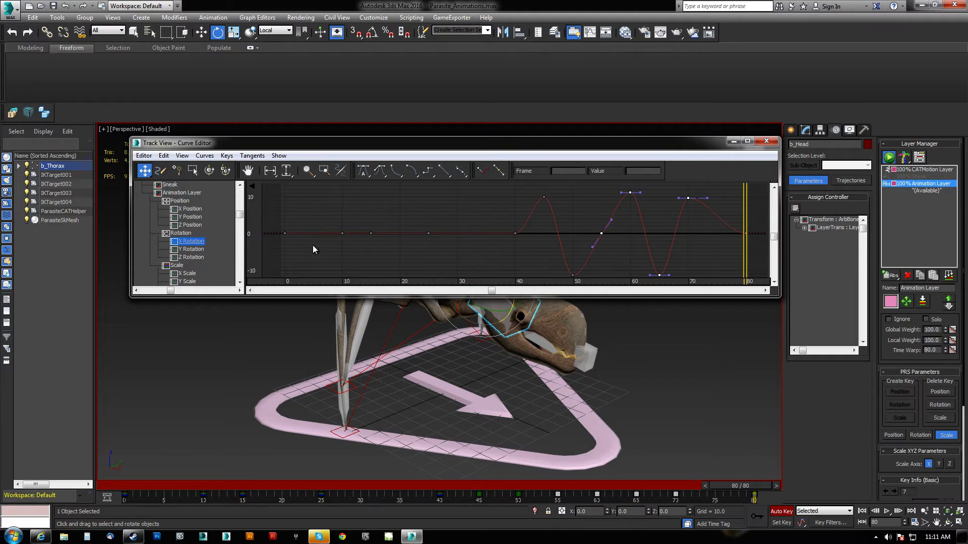
Soften b_Head's X Rotation curve by raising the frame 50 and 65 keys to about -7, lowering the peaks and deleting the frame 55 key.
scroll(512, 244, down, 1)
middle_drag(512, 244, 506, 219)
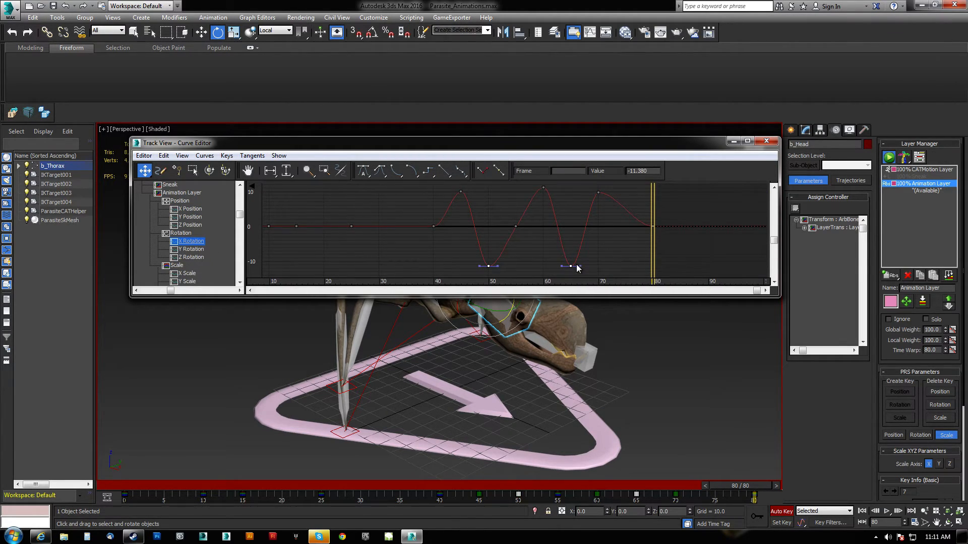
drag(571, 262, 614, 252)
drag(501, 249, 497, 251)
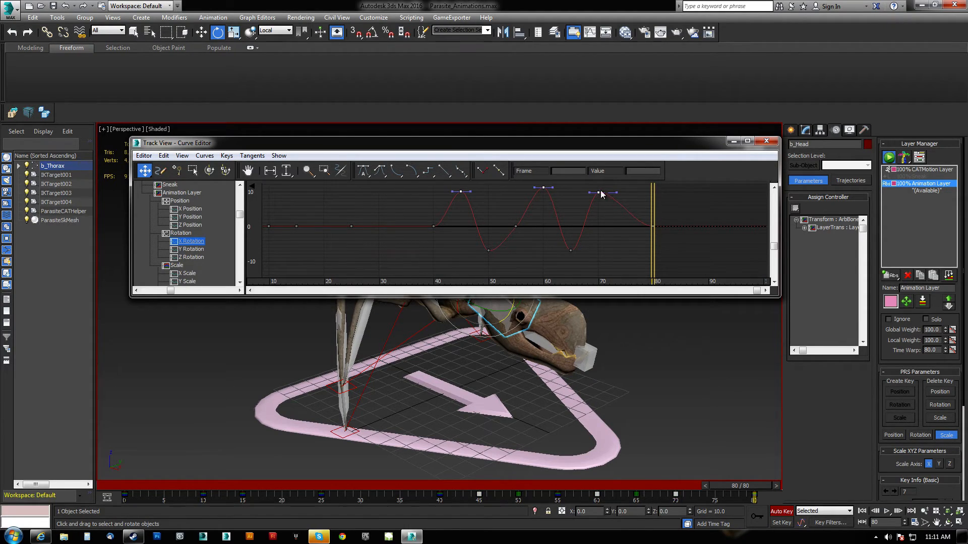
drag(598, 204, 599, 208)
key(Delete)
In b_Head's Y Rotation curve, delete the frame 55 key and raise the keys at frames 50 and 65 to -3.059.
click(201, 250)
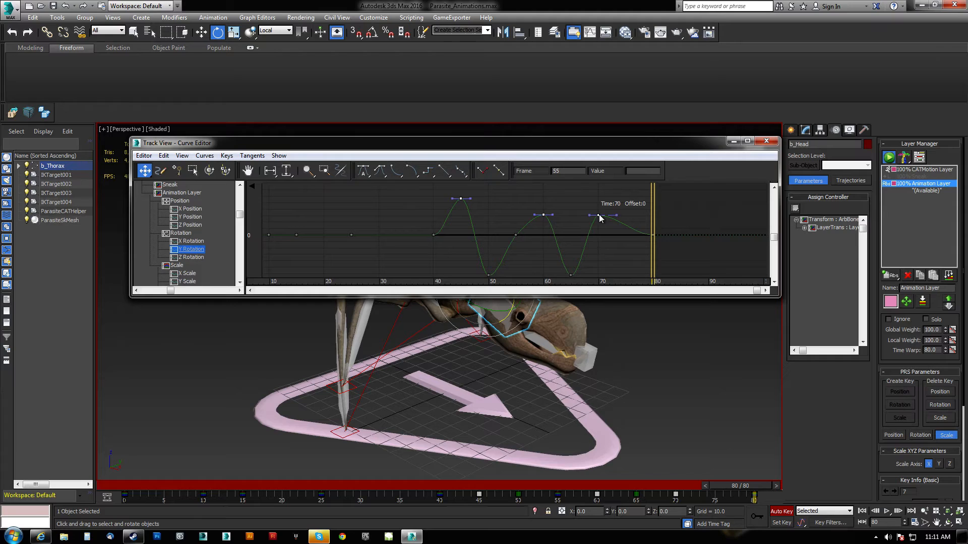
drag(526, 245, 526, 245)
key(Delete)
drag(466, 254, 554, 282)
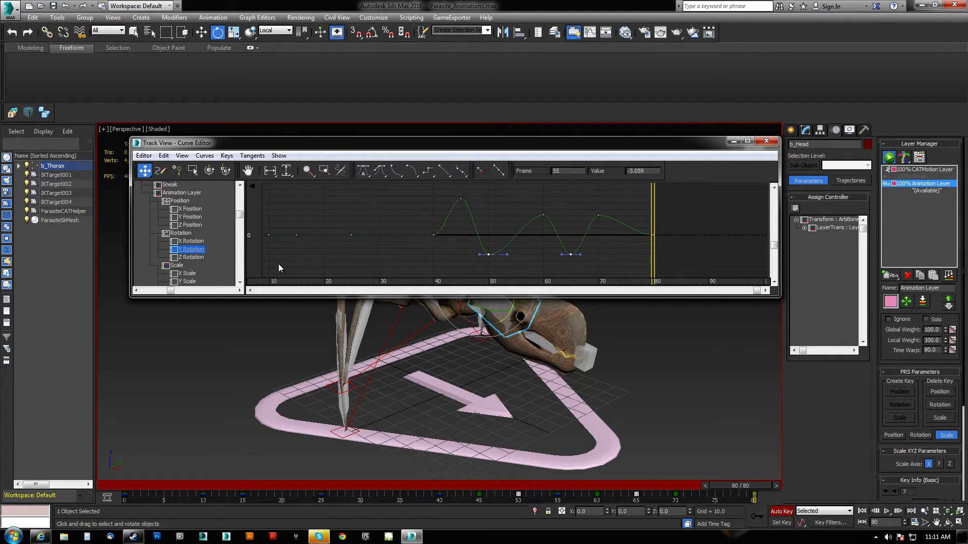
Smooth b_Head's Z Rotation curve by deleting its keys at frames 45, 60, 65 and 70.
middle_drag(467, 254, 520, 231)
scroll(518, 238, down, 1)
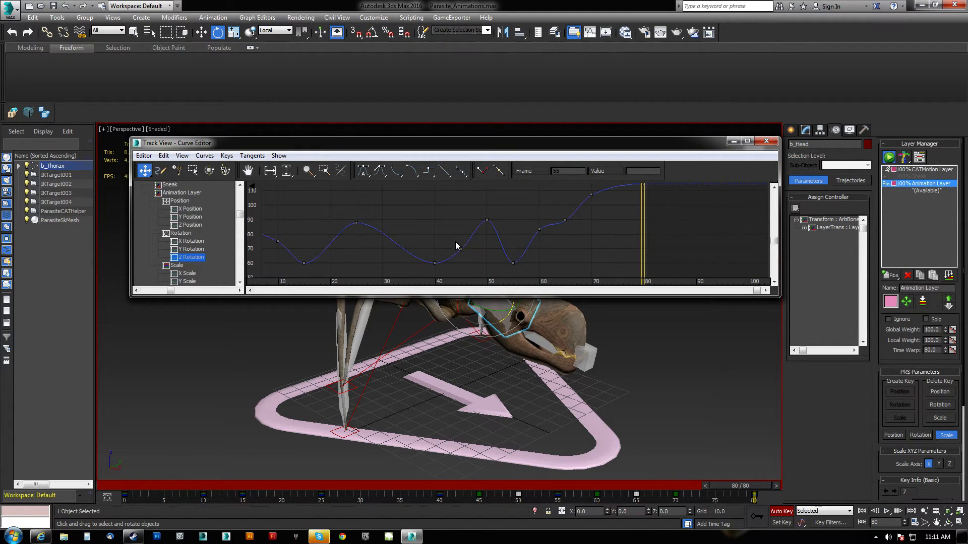
key(Delete)
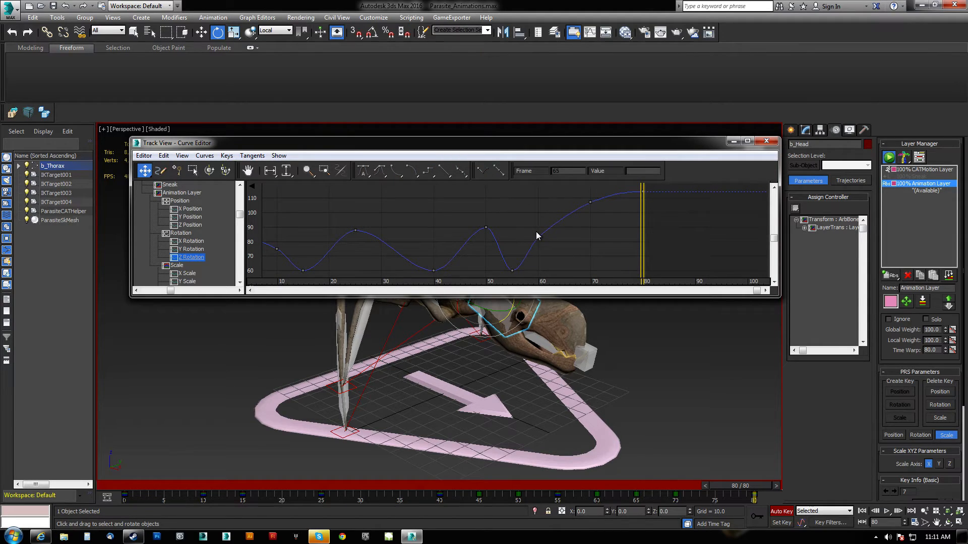
key(Delete)
Play the animation from the front and from the opposite side to check the softened head shake.
click(887, 511)
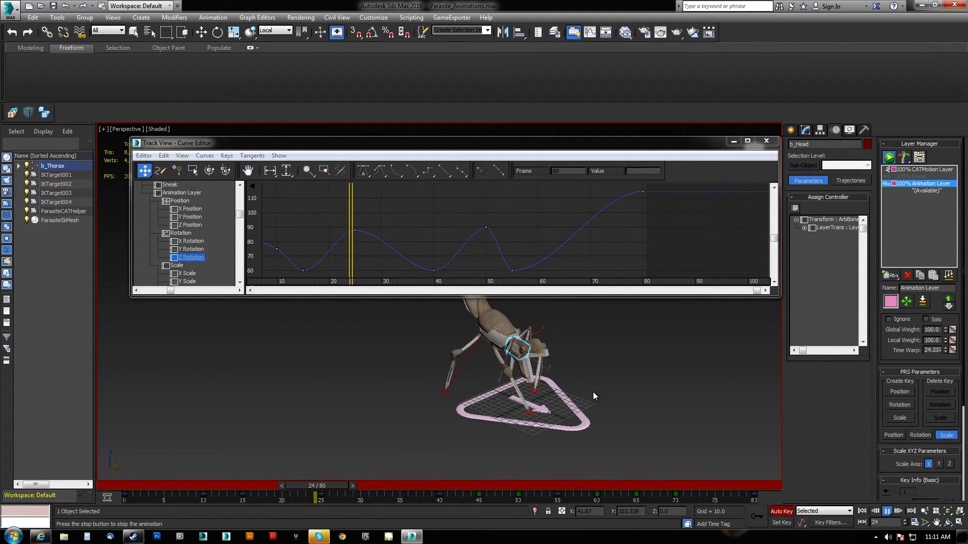
key(e)
alt+middle_drag(593, 392, 534, 382)
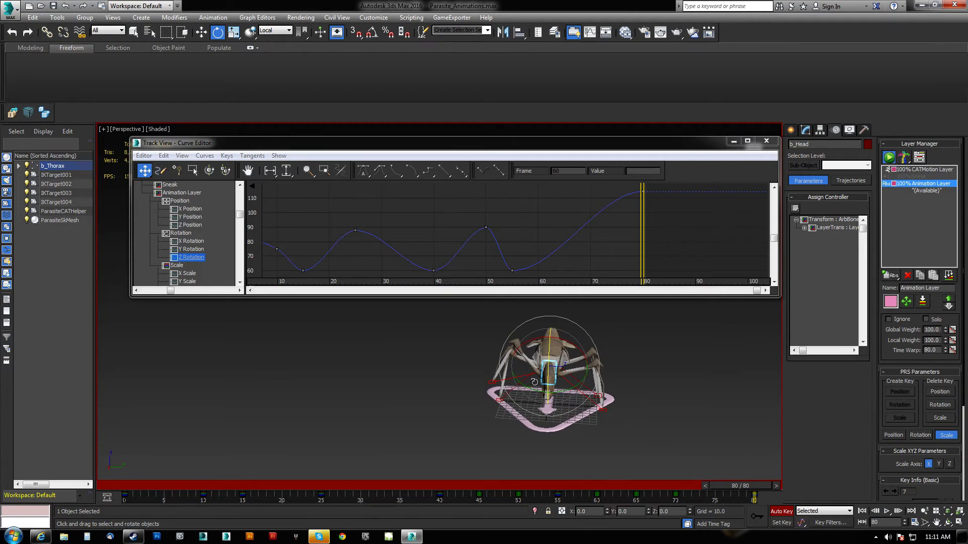
click(888, 513)
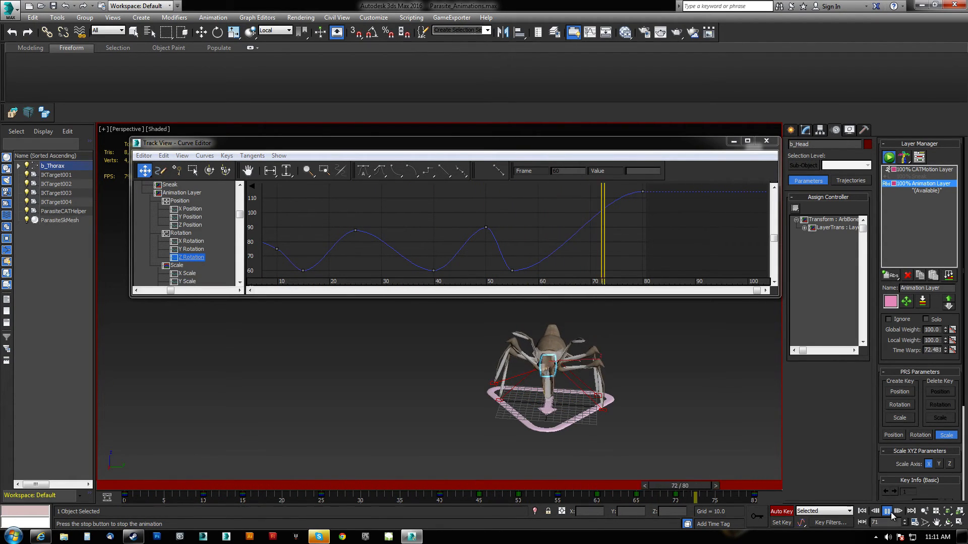
click(888, 512)
key(e)
click(887, 511)
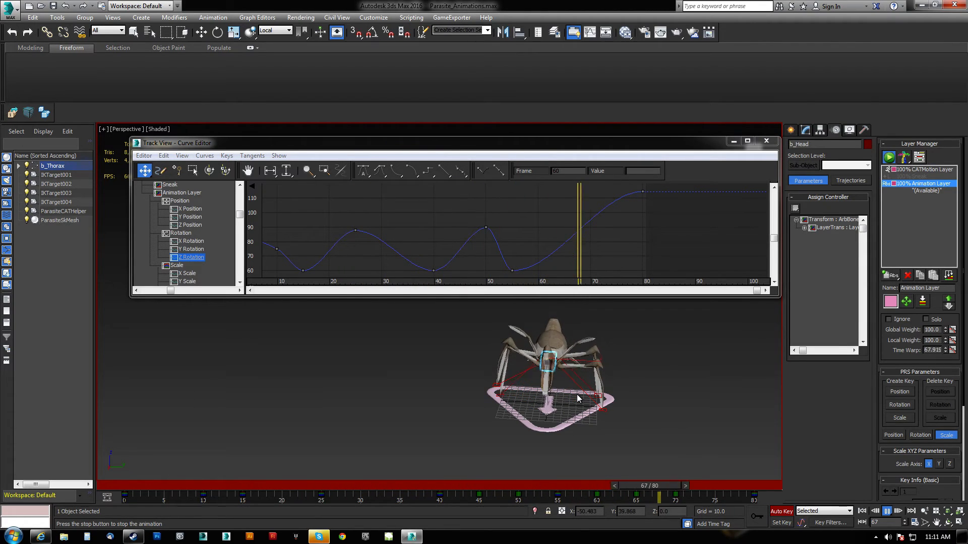
alt+middle_drag(569, 378, 492, 375)
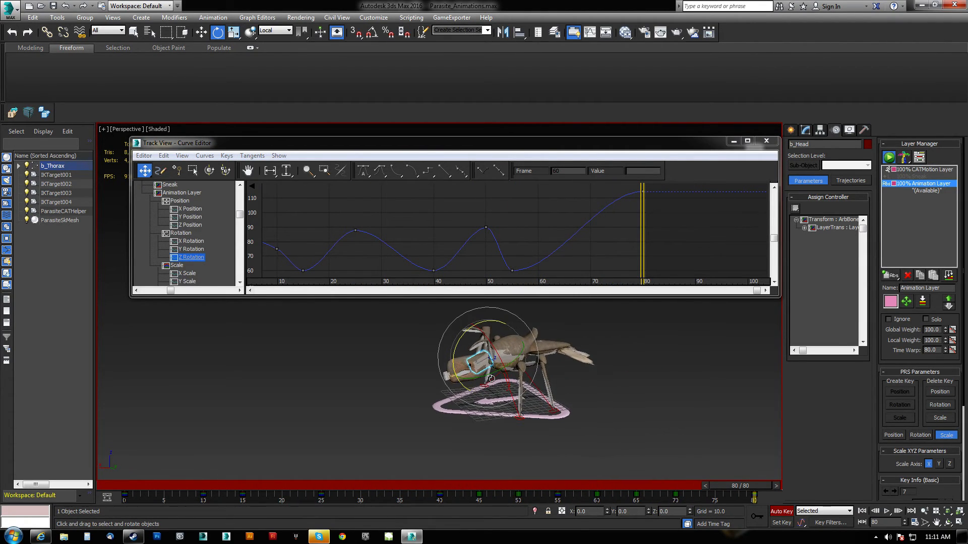
Play the animation from the start in a close side view to review the creature's head and body motion.
scroll(491, 375, up, 3)
drag(629, 137, 597, 20)
scroll(591, 344, up, 1)
middle_drag(595, 347, 540, 304)
scroll(568, 322, up, 4)
middle_drag(541, 304, 548, 326)
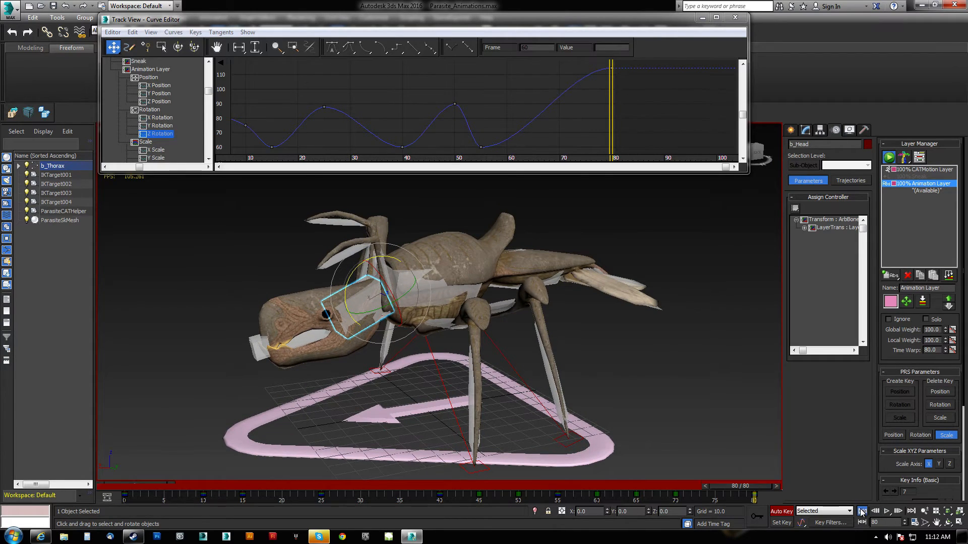
click(862, 512)
click(887, 511)
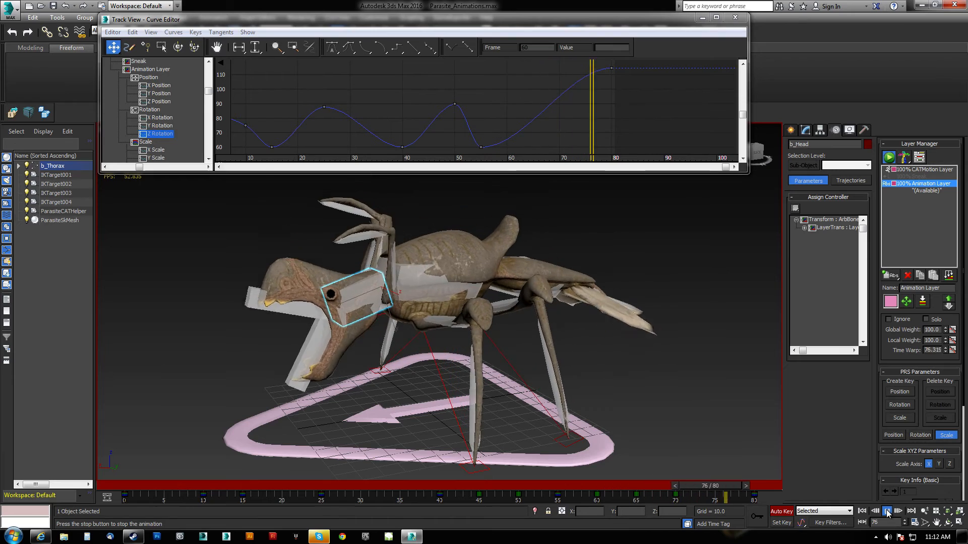
click(887, 512)
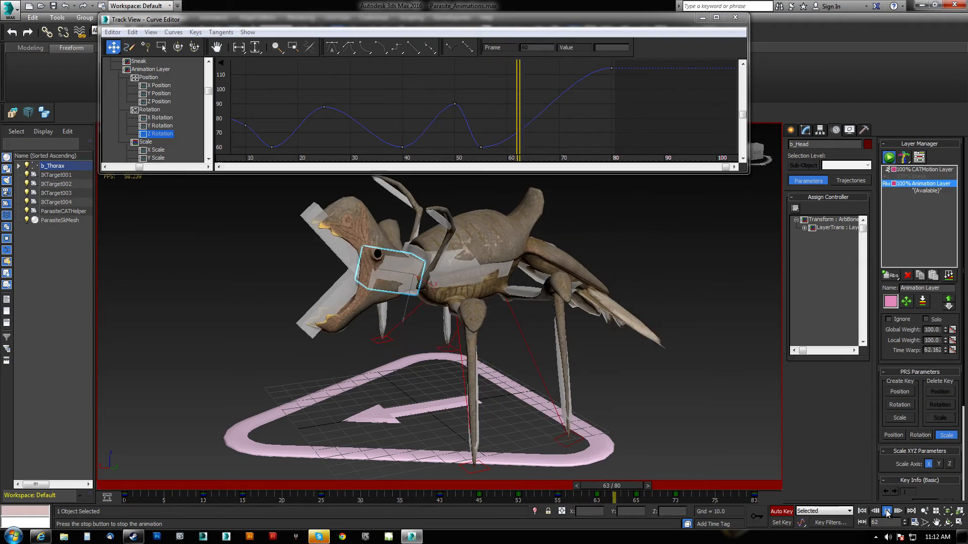
click(886, 511)
Rotate b_Abdomen at frame 5 and scrub through the following frames to check its motion.
click(516, 293)
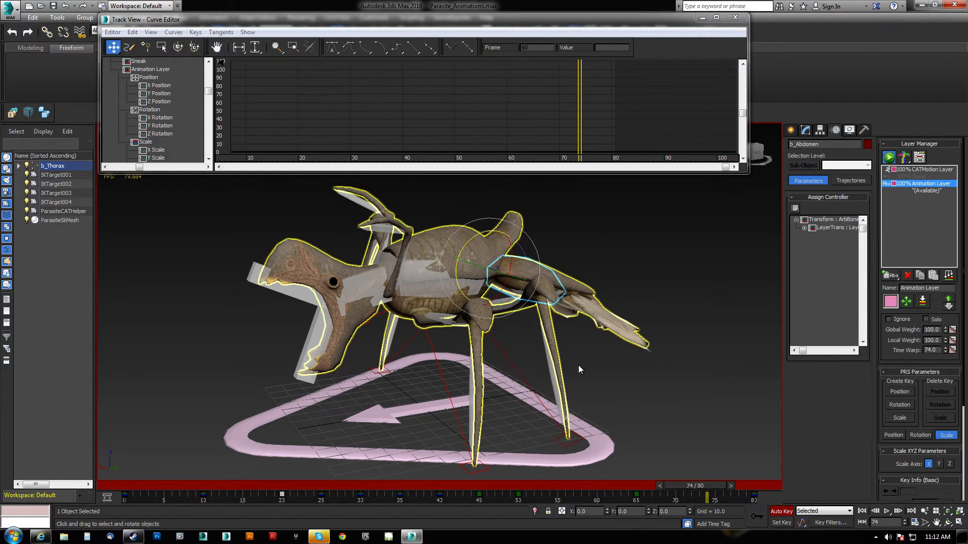
drag(734, 485, 196, 483)
key(e)
drag(517, 314, 498, 355)
mouse_move(204, 483)
mouse_down()
mouse_move(144, 484)
mouse_move(342, 475)
mouse_up()
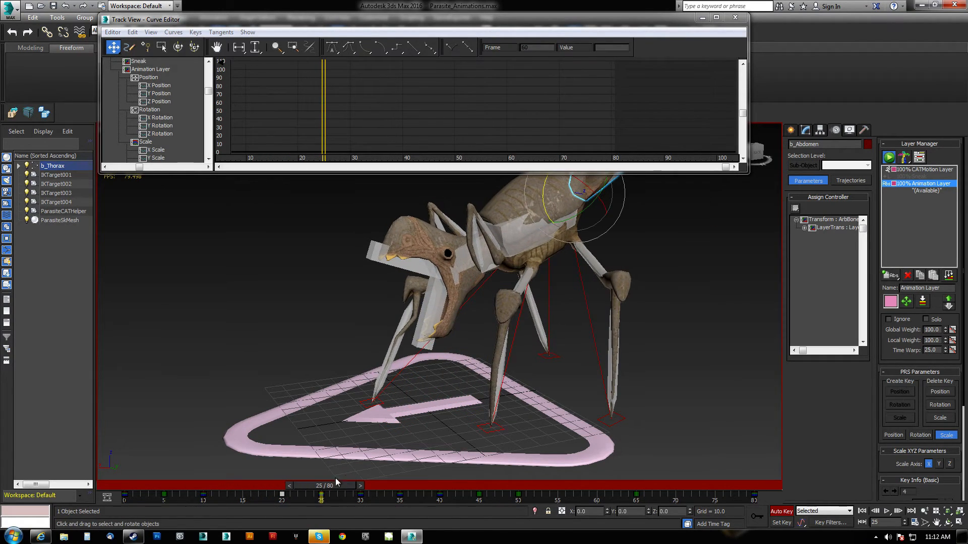
mouse_move(261, 497)
mouse_down()
mouse_move(313, 499)
mouse_move(256, 487)
mouse_move(53, 493)
mouse_move(205, 486)
mouse_move(295, 496)
mouse_move(408, 482)
mouse_up()
Play the whole animation from the front, rear and both sides to review the adjusted abdomen motion.
alt+middle_drag(471, 315, 484, 334)
scroll(484, 334, down, 3)
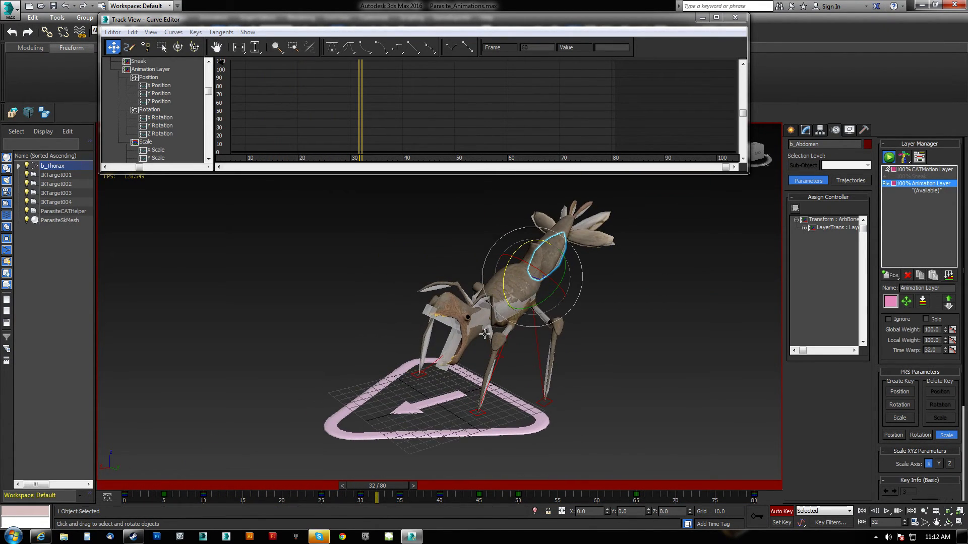
click(863, 511)
click(887, 511)
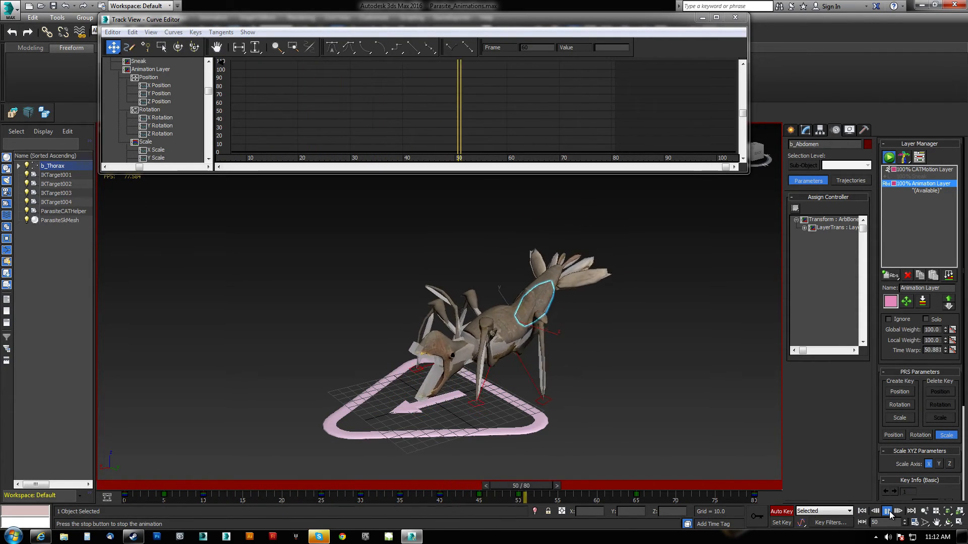
alt+middle_drag(606, 389, 589, 333)
click(887, 511)
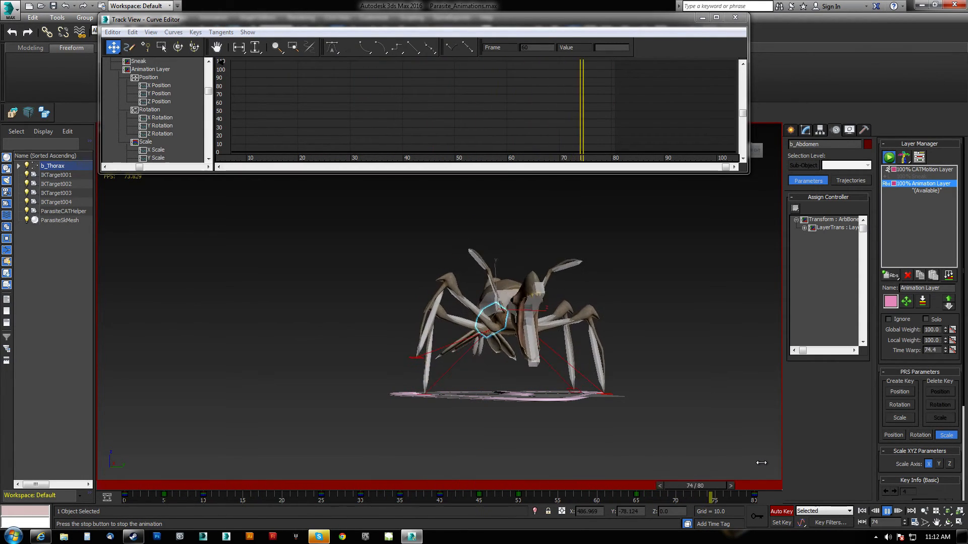
click(885, 511)
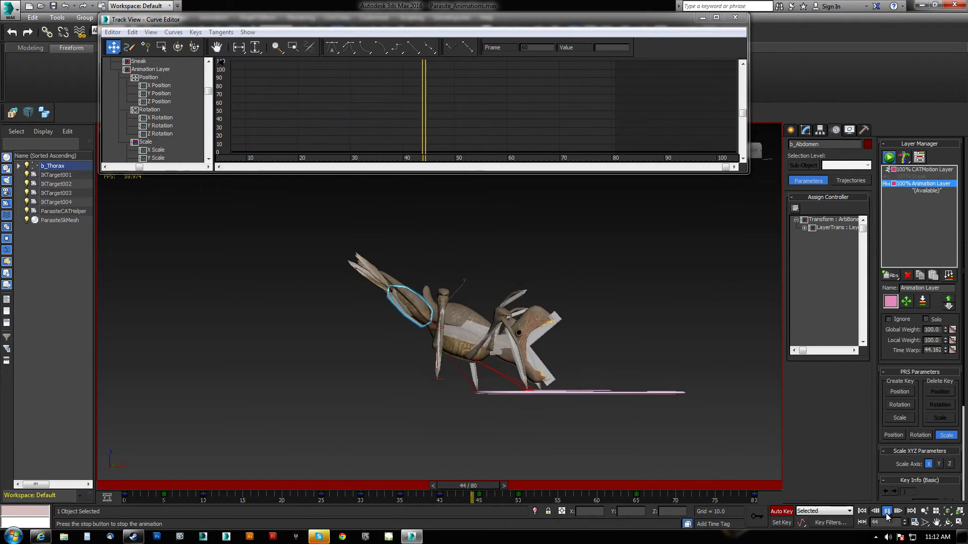
alt+middle_drag(525, 396, 642, 395)
click(887, 512)
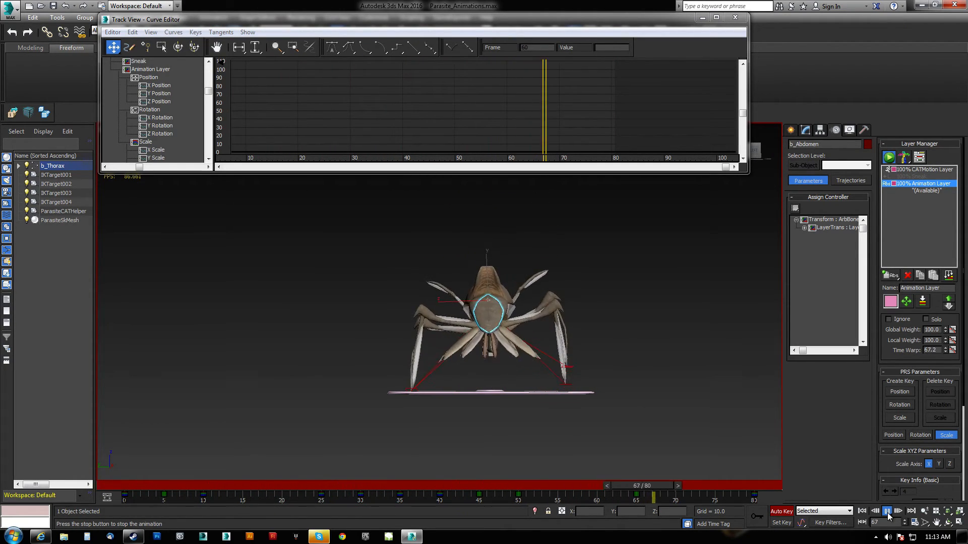
click(887, 512)
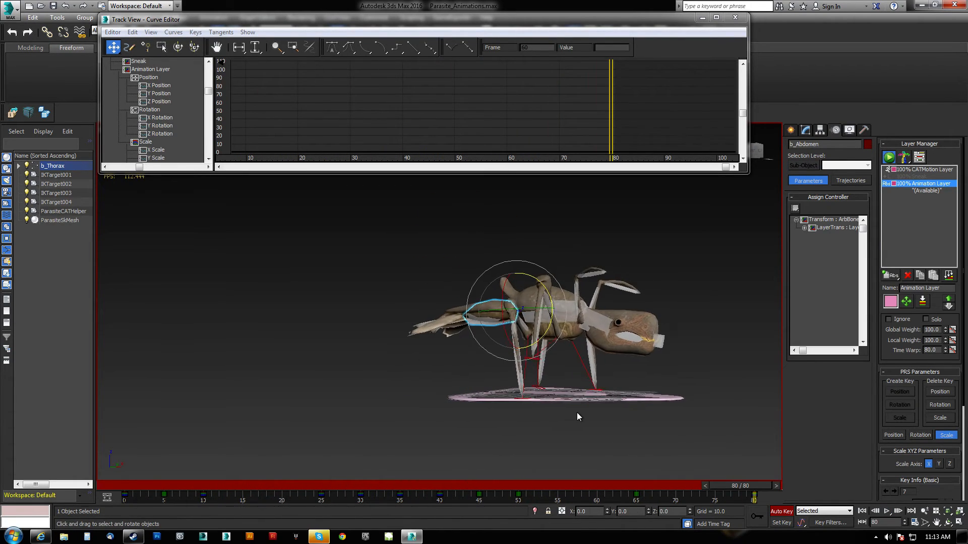
click(882, 511)
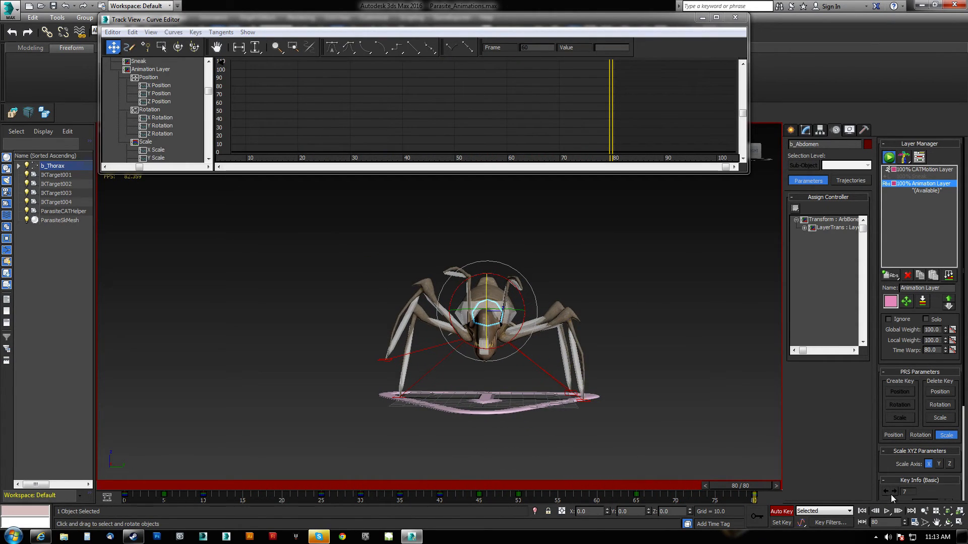
click(887, 511)
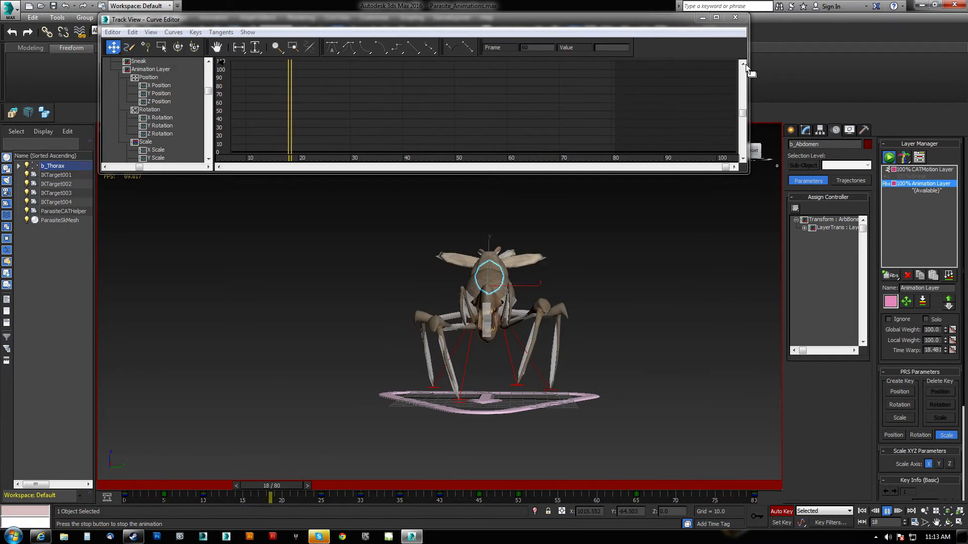
click(886, 511)
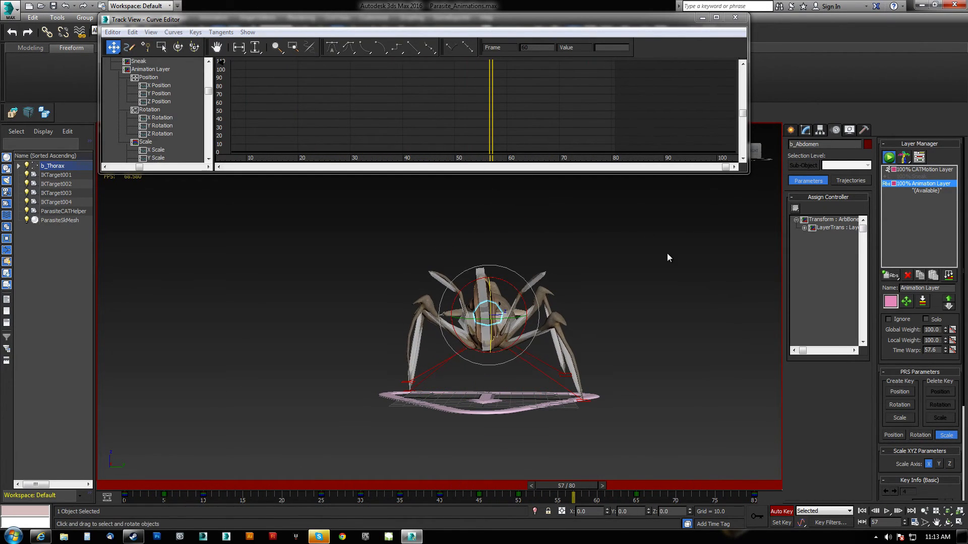
Close the Curve Editor, select b_Thorax with its entire bone hierarchy and return to frame 0.
click(734, 18)
alt+middle_drag(461, 333, 515, 366)
click(526, 361)
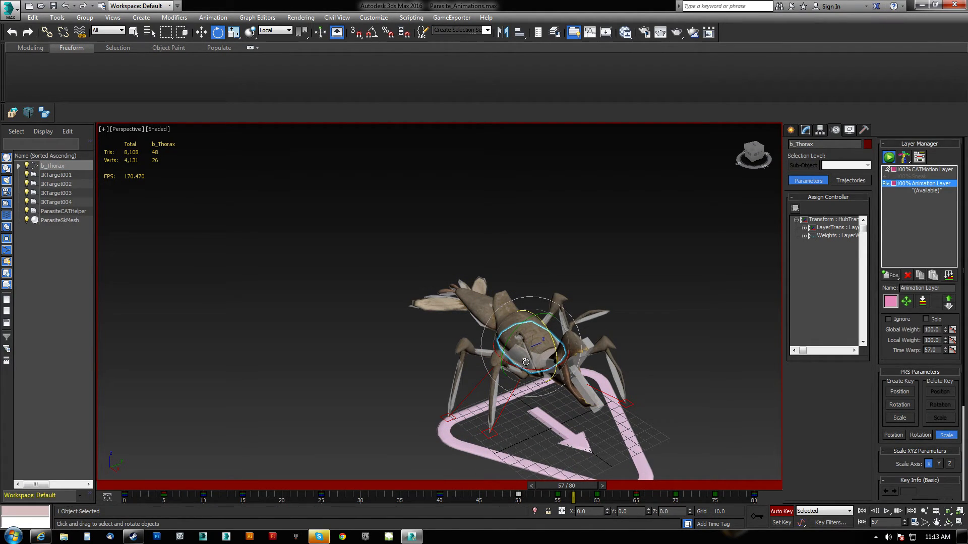
double_click(526, 361)
drag(582, 488, 193, 481)
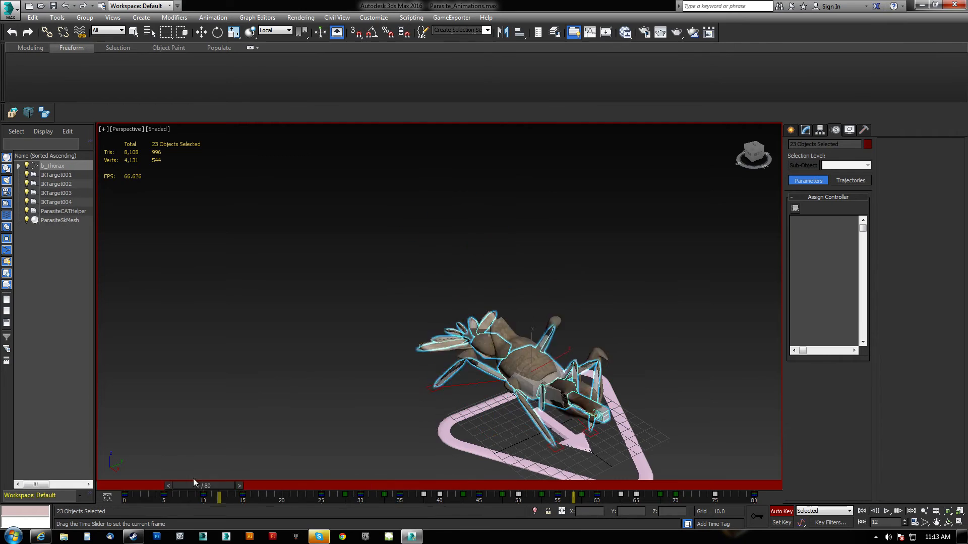
middle_drag(516, 410, 477, 318)
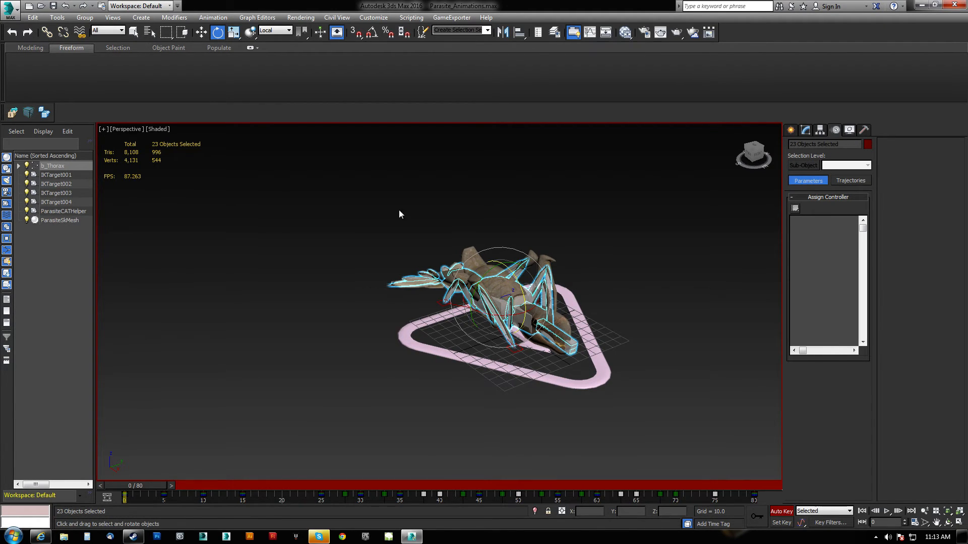
Export the selected bones as Anim_Parasite_Wake in FBX format to the Parasite_AnimsFBX folder, keeping the current export options.
click(11, 113)
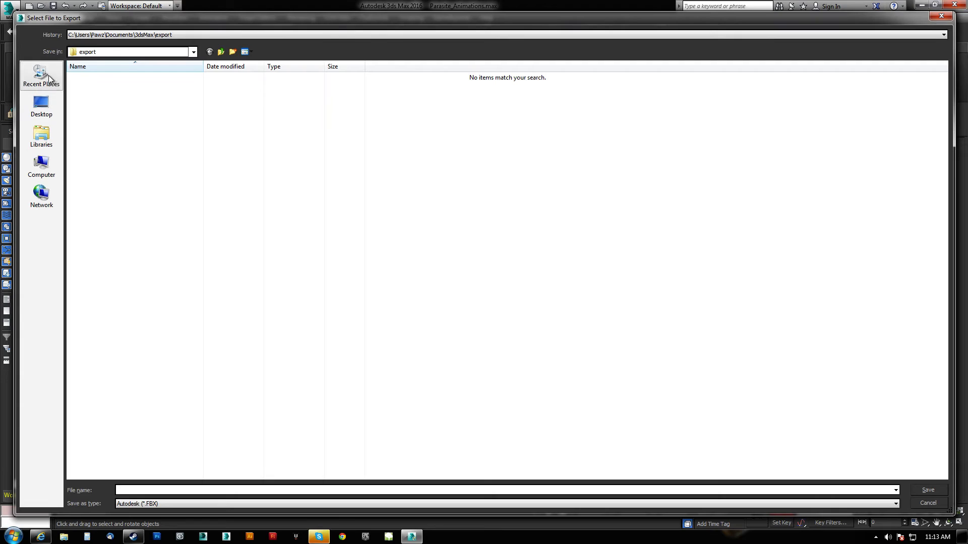
click(42, 75)
double_click(106, 97)
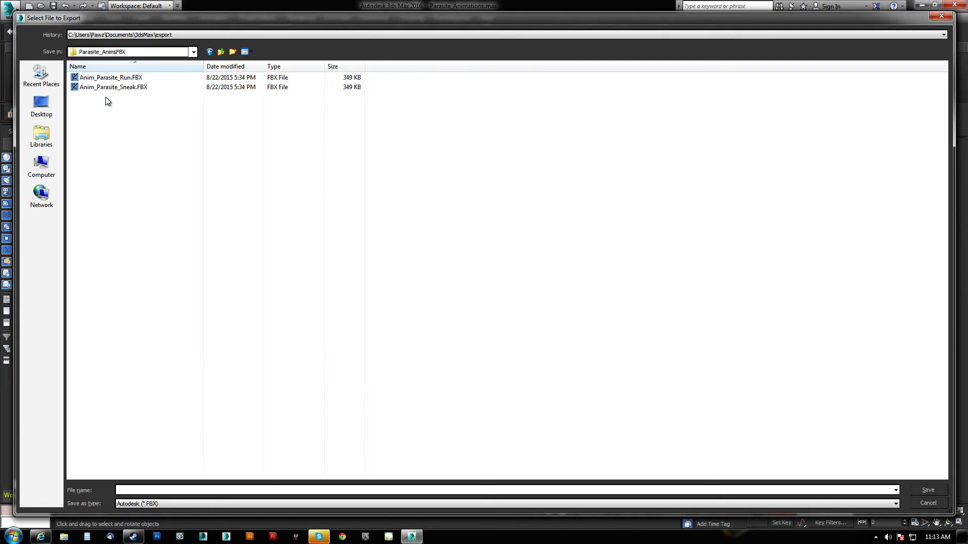
click(108, 78)
click(159, 489)
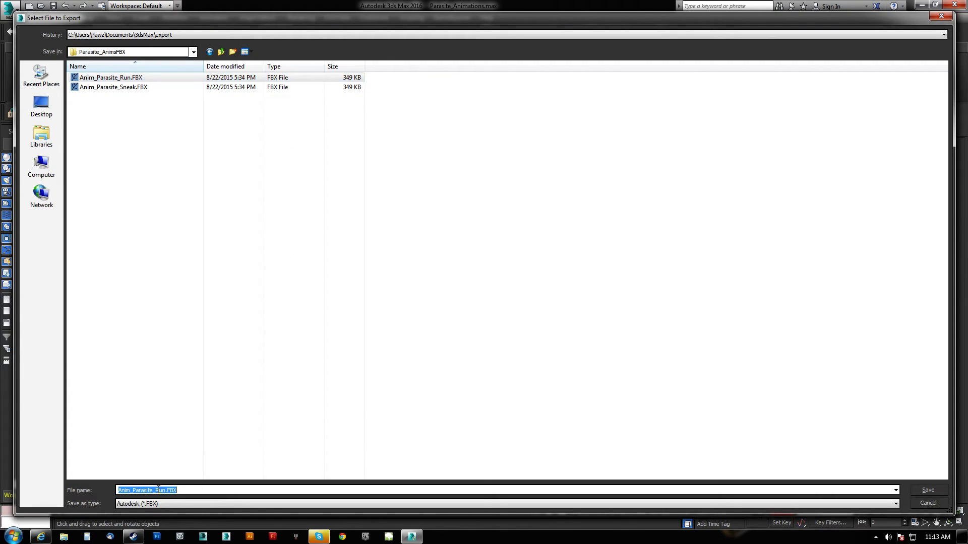
drag(156, 489, 233, 489)
text(Wake)
click(927, 491)
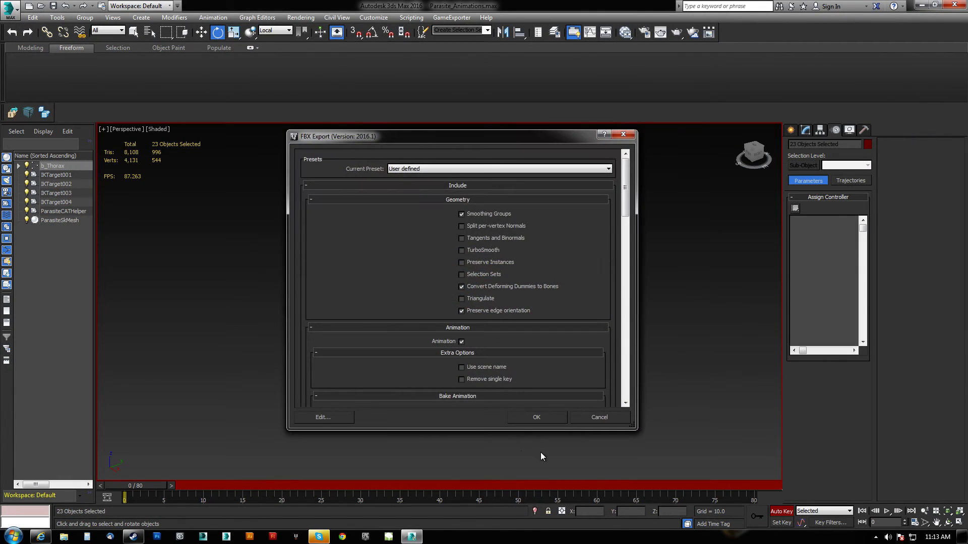
click(537, 417)
Select only b_Thorax and rename its Animation Layer to Wake Up.
key(q)
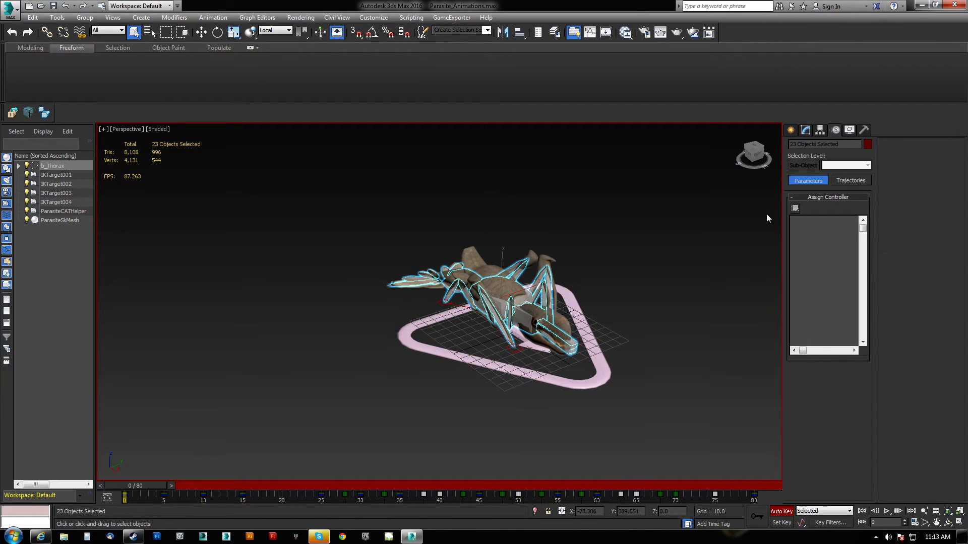
click(600, 320)
click(502, 301)
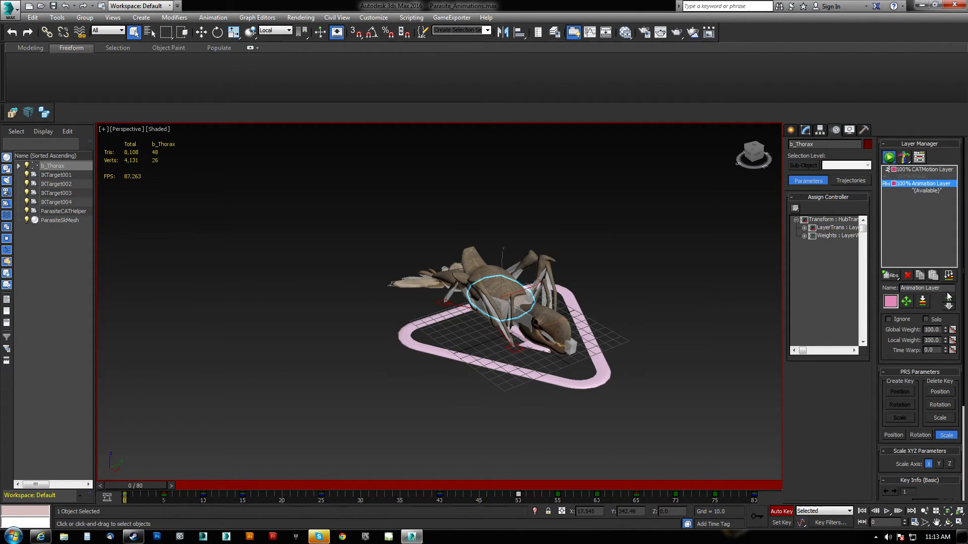
drag(945, 289, 900, 288)
text(Wake Up)
key(Return)
Play the animation with the Wake Up layer ignored, then reactivate the layer.
click(889, 319)
click(886, 512)
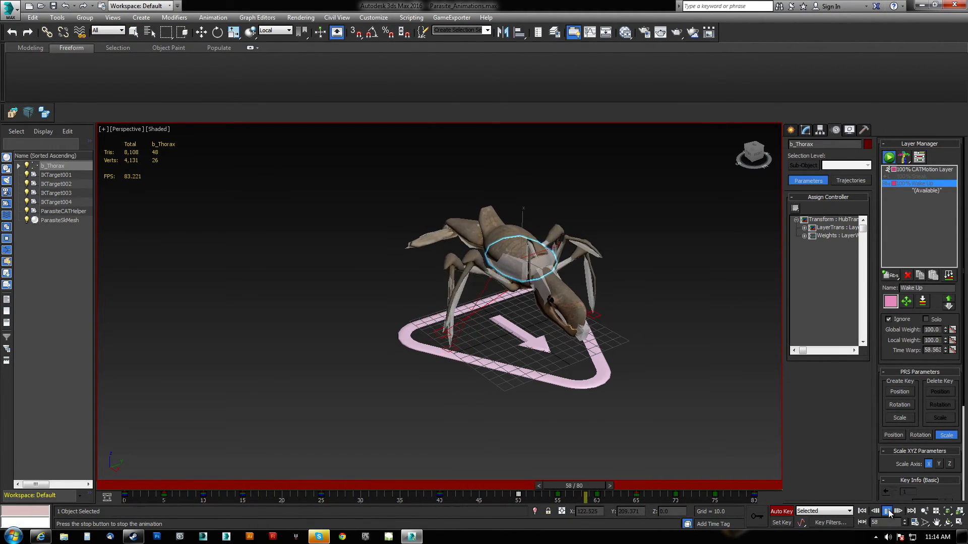
click(889, 320)
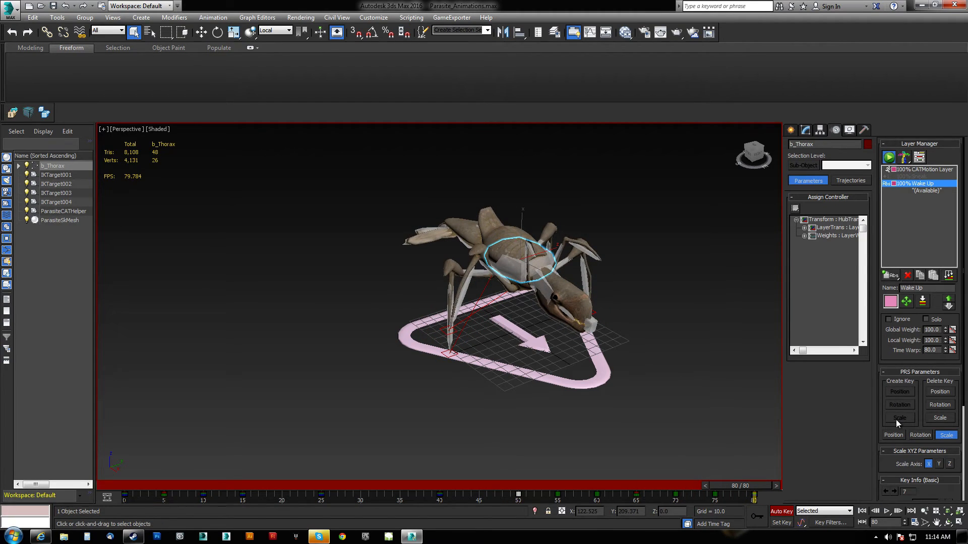
Enable looping playback in the time configuration and turn off Auto Key.
click(913, 523)
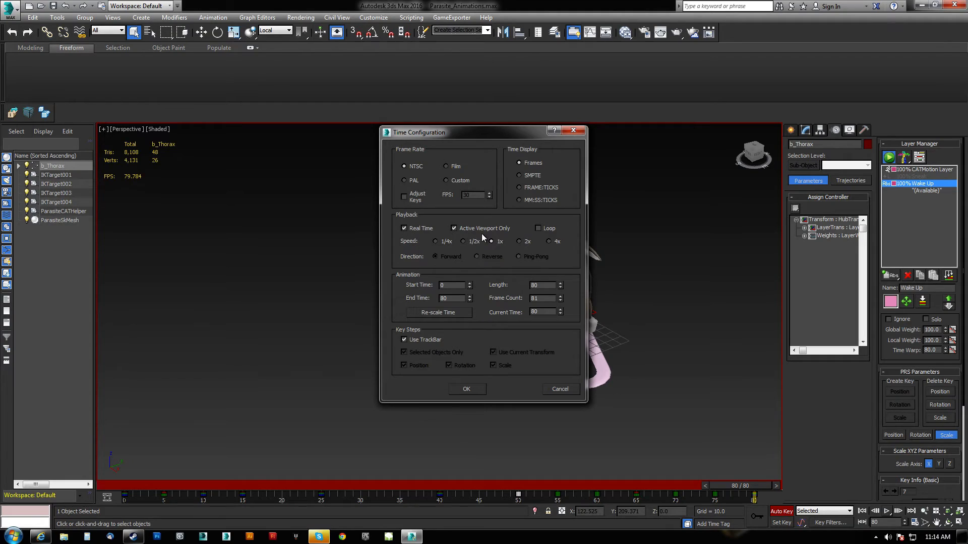
click(483, 393)
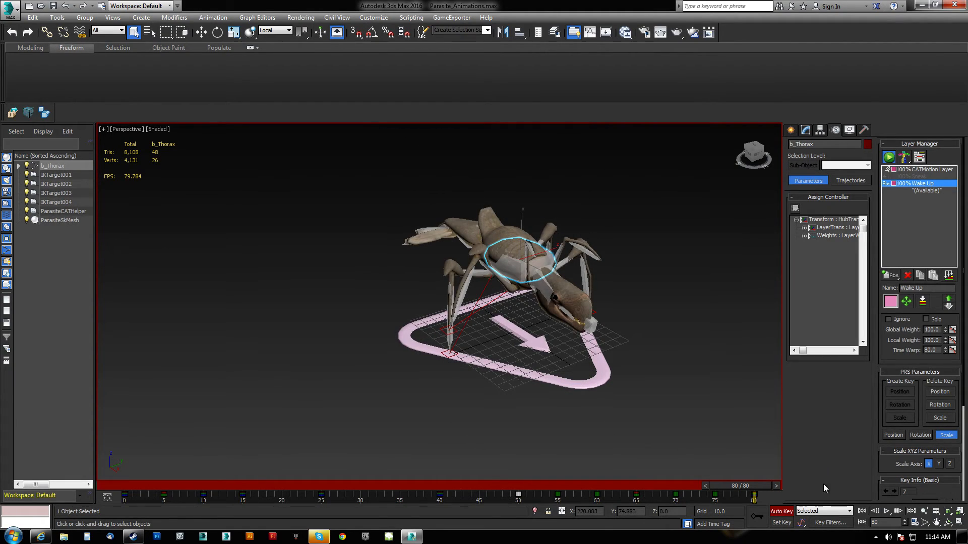
click(781, 511)
Play the animation while switching the Wake Up layer between ignored and active to compare both motions.
click(889, 320)
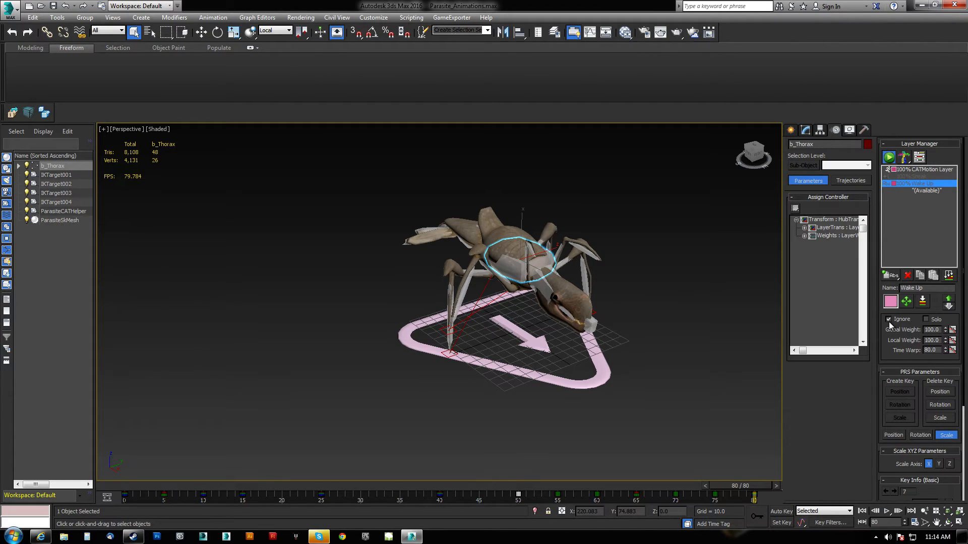
click(888, 321)
click(862, 512)
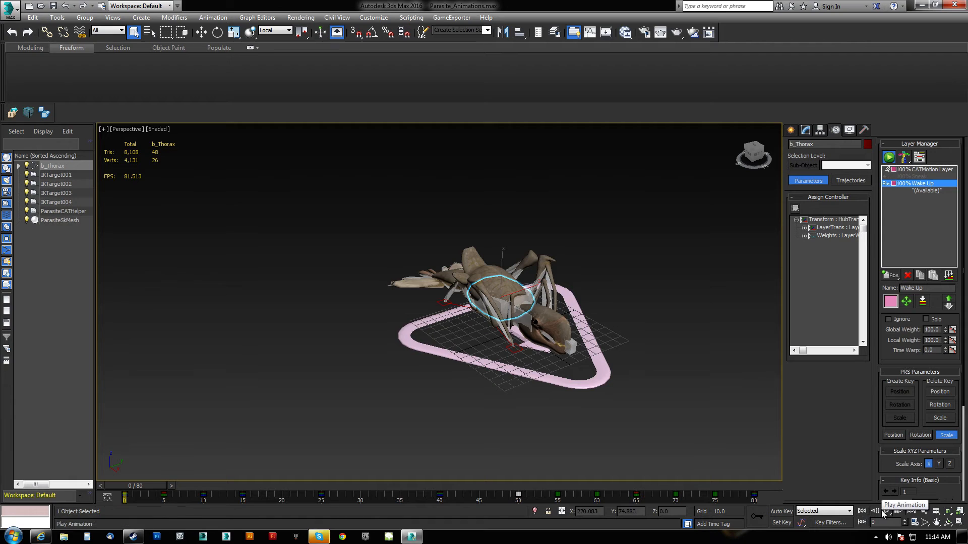
click(887, 511)
click(889, 319)
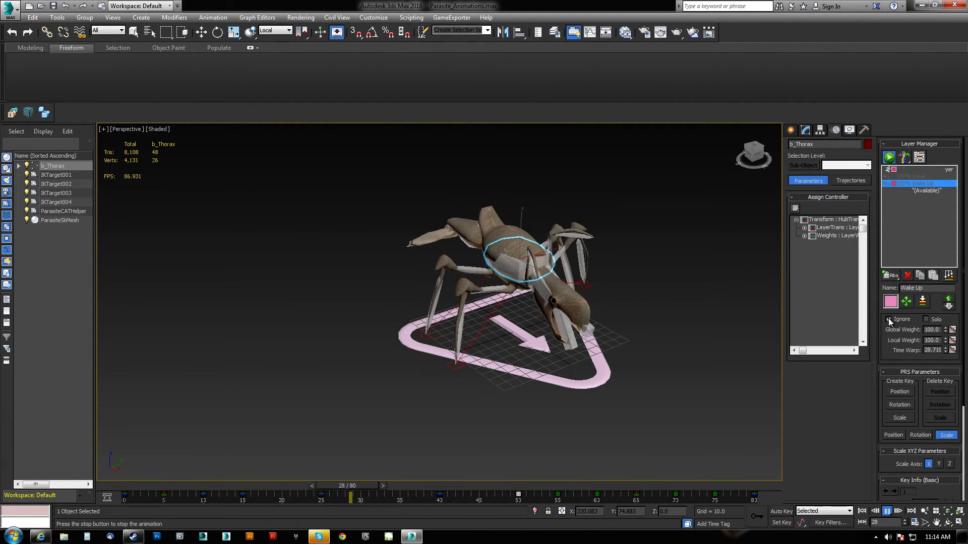
click(888, 319)
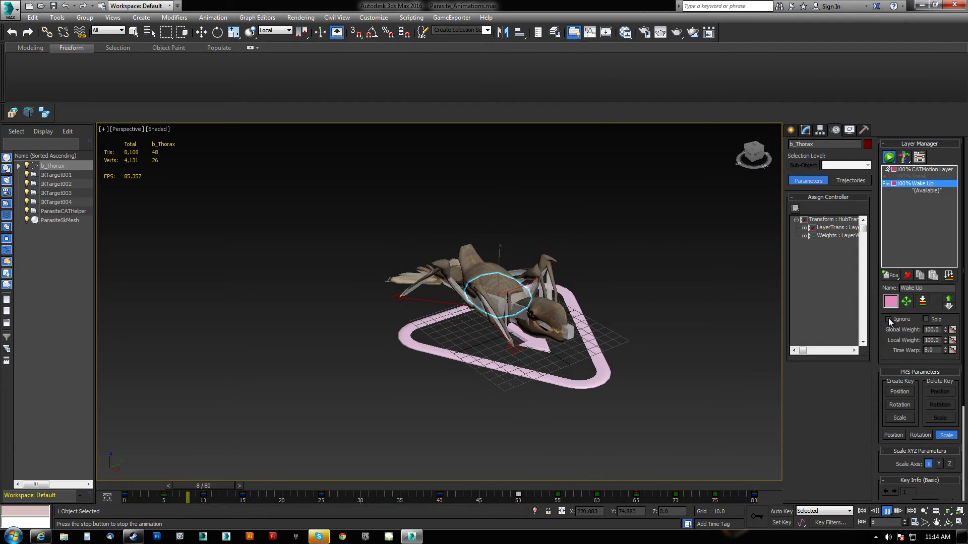
click(889, 319)
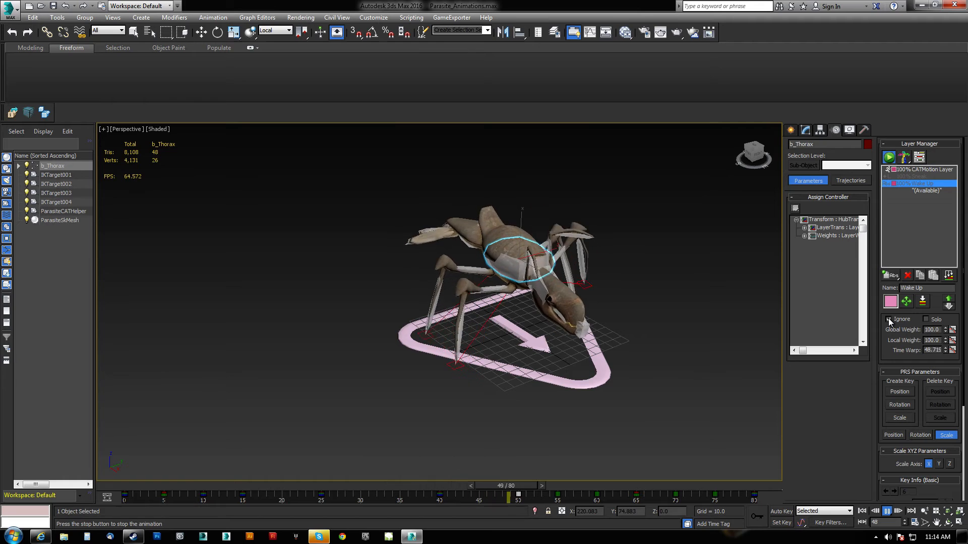
click(888, 319)
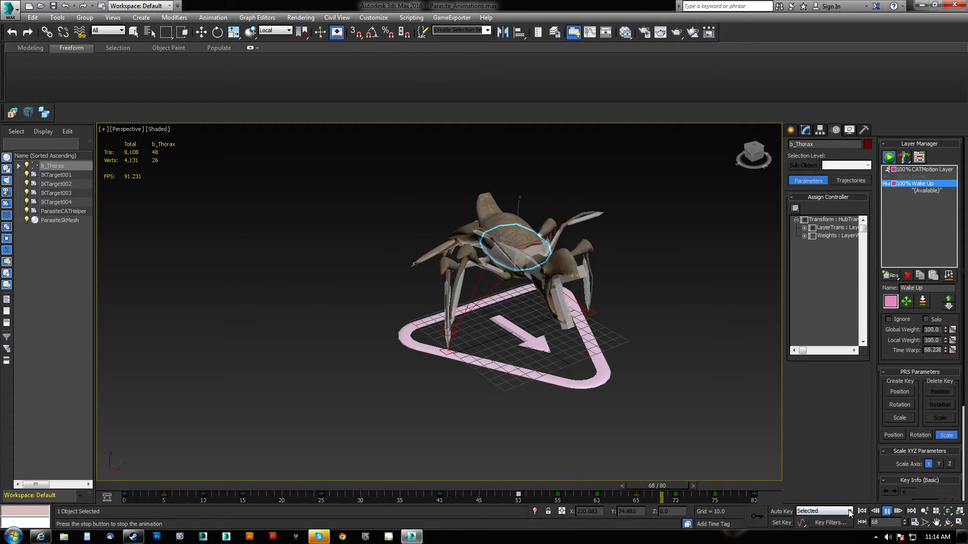
click(887, 511)
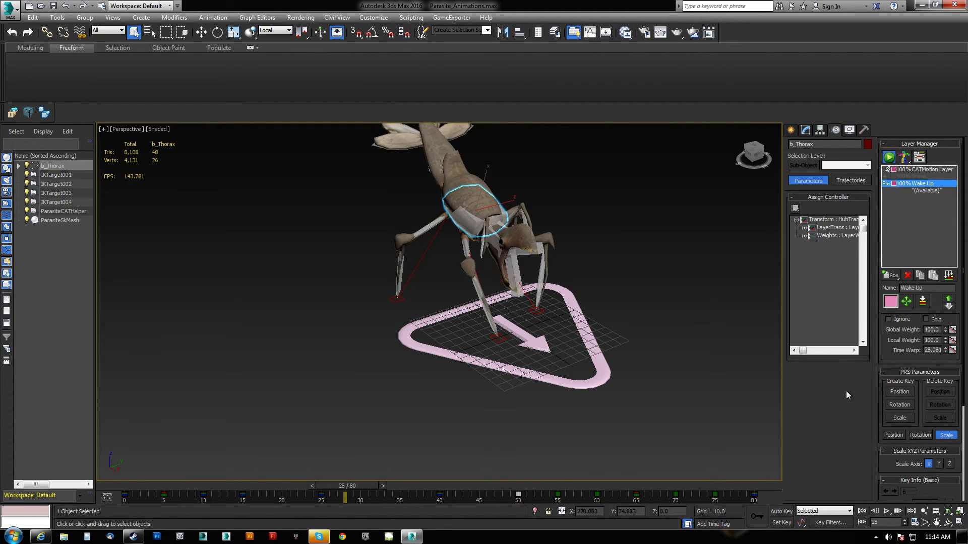
View the Globals settings of the CATMotion Layer in the CATMotion editor.
click(911, 170)
click(906, 302)
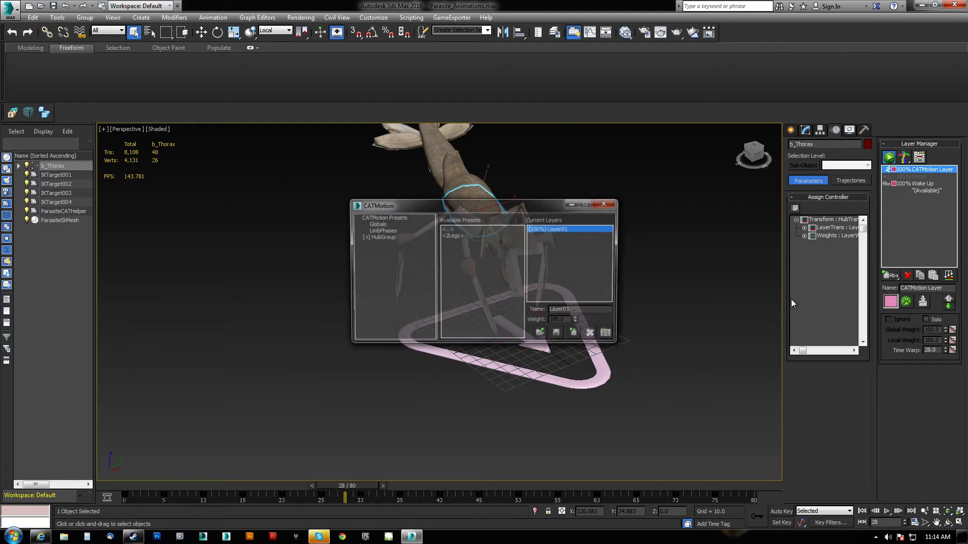
click(378, 224)
click(606, 203)
Play the animation from frame 0 while repeatedly switching the Wake Up layer between ignored and active, and stop playback.
click(862, 512)
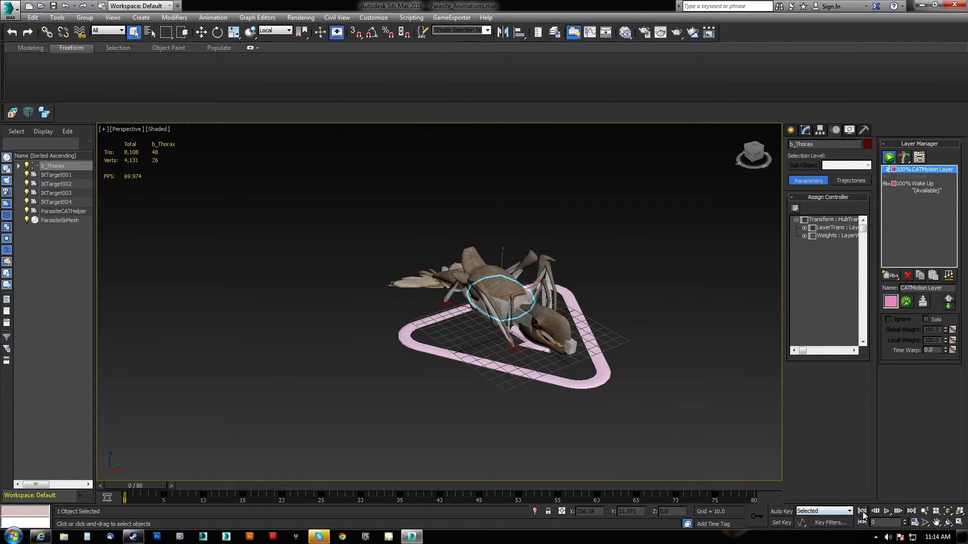
click(918, 184)
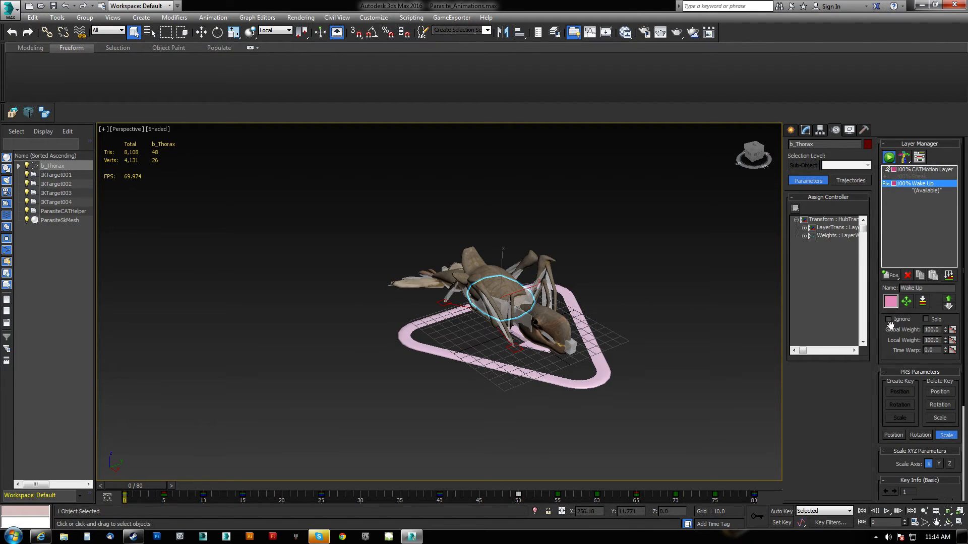
key(/)
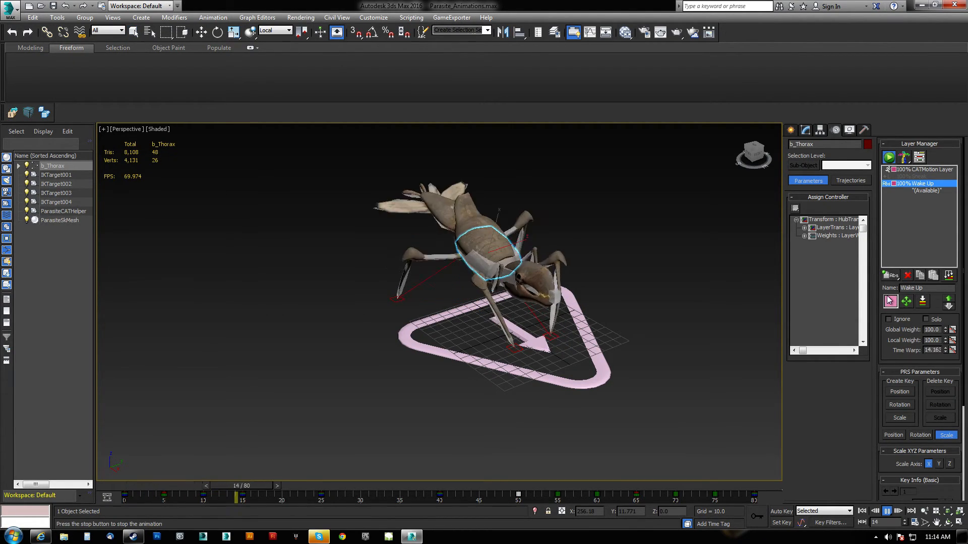
click(888, 319)
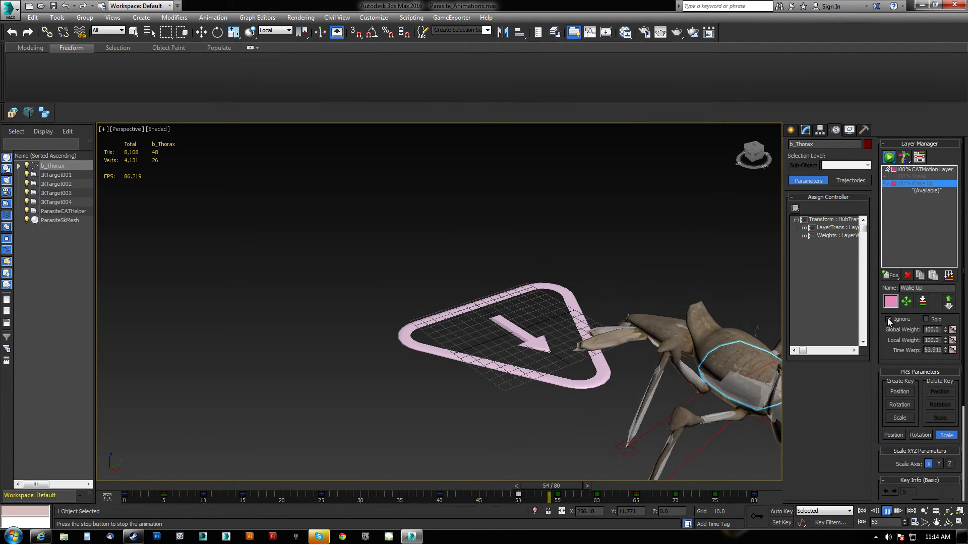
click(889, 319)
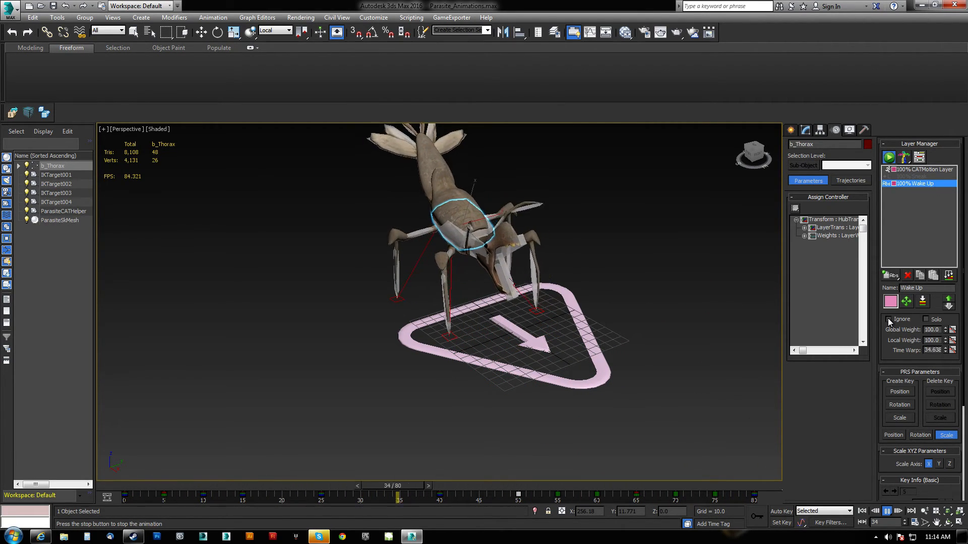
click(888, 320)
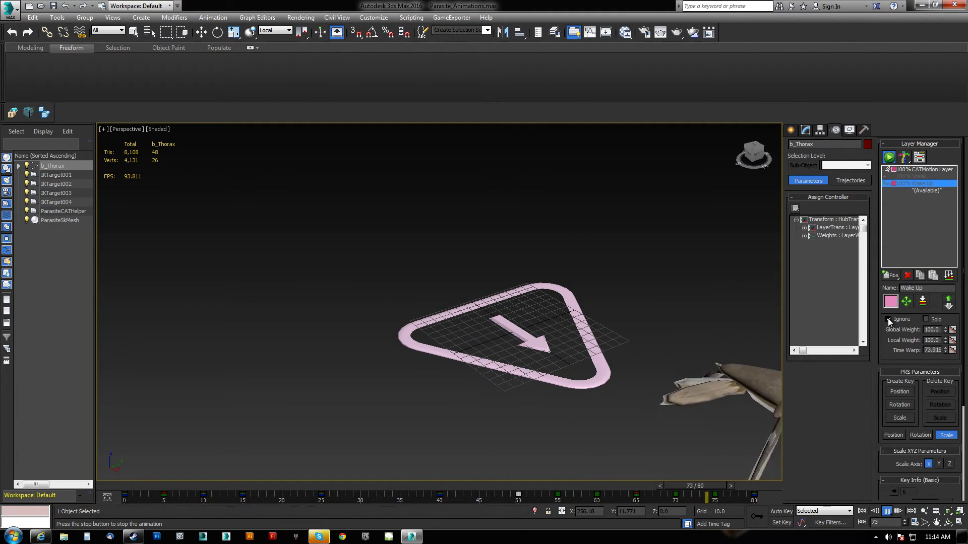
click(889, 319)
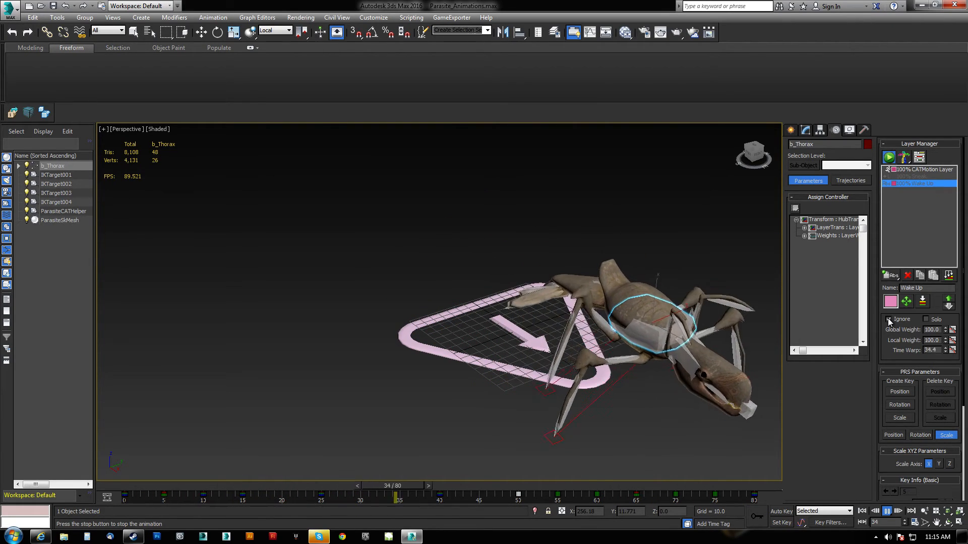
click(888, 319)
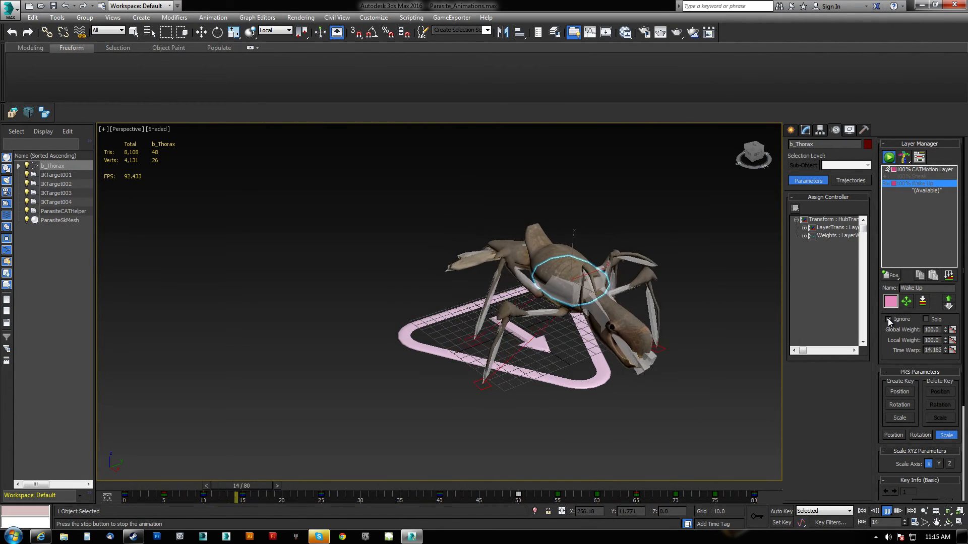
click(889, 319)
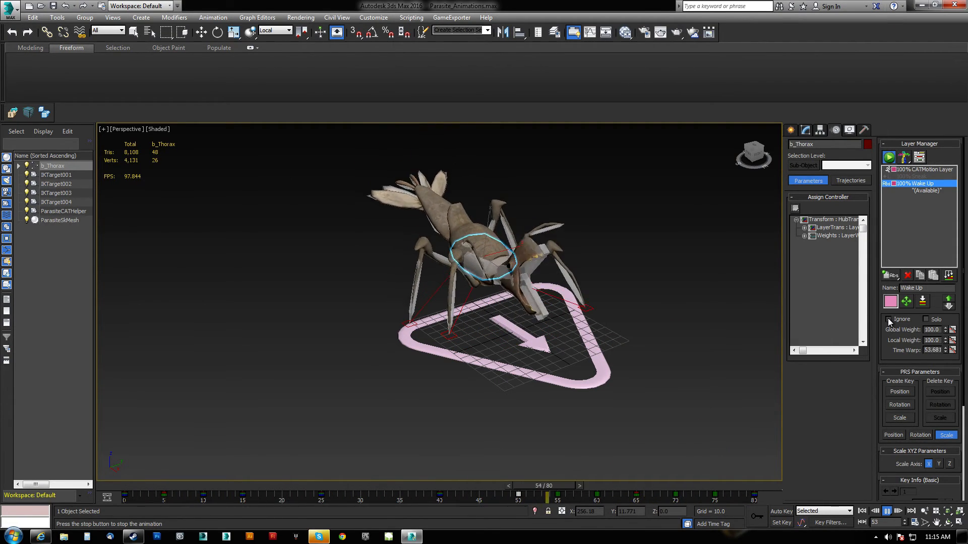
click(889, 320)
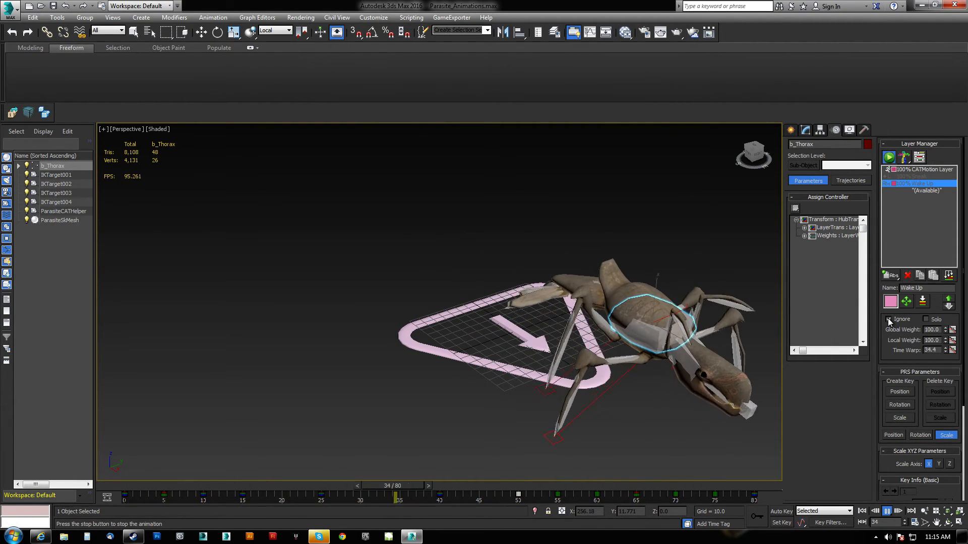
click(888, 319)
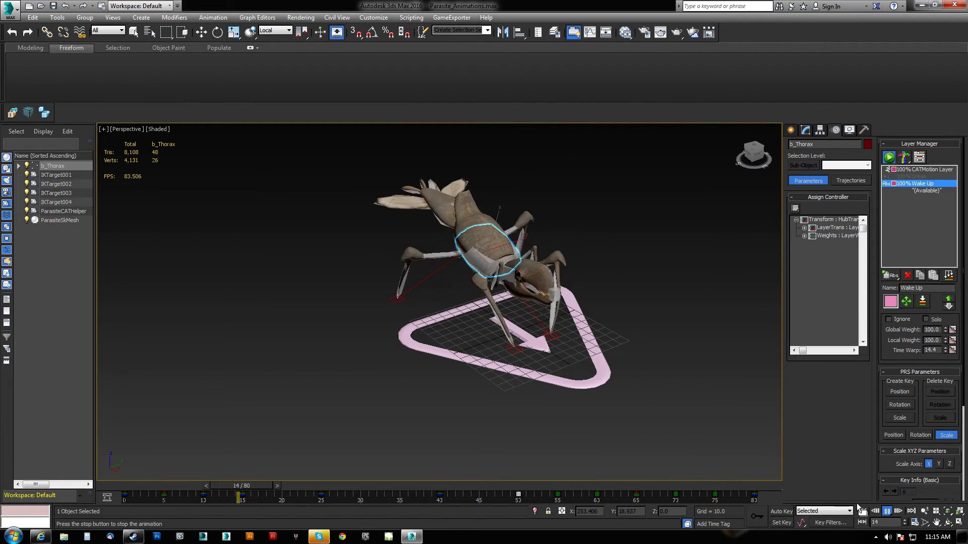
click(886, 512)
Go to frame 80 and compare the creature's position with the Wake Up layer ignored and active.
click(750, 488)
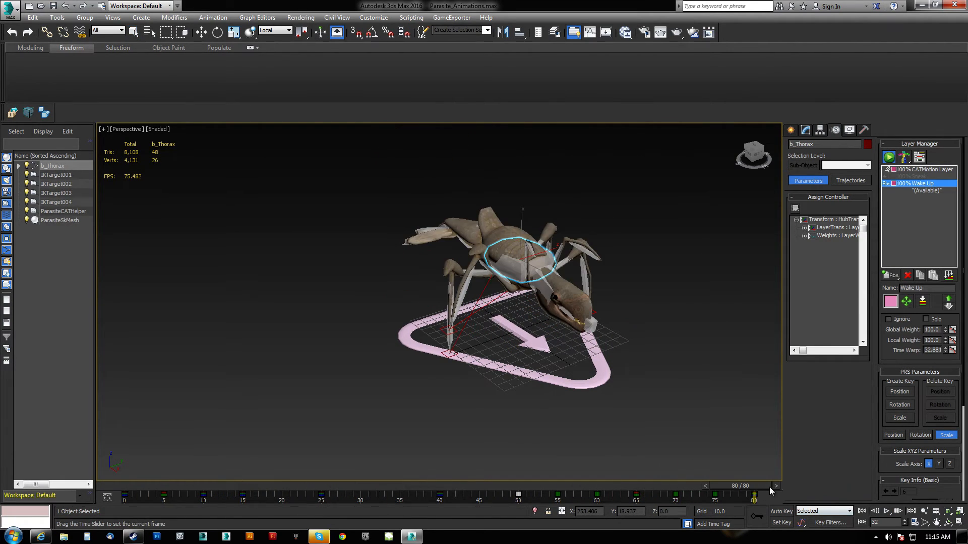
click(888, 320)
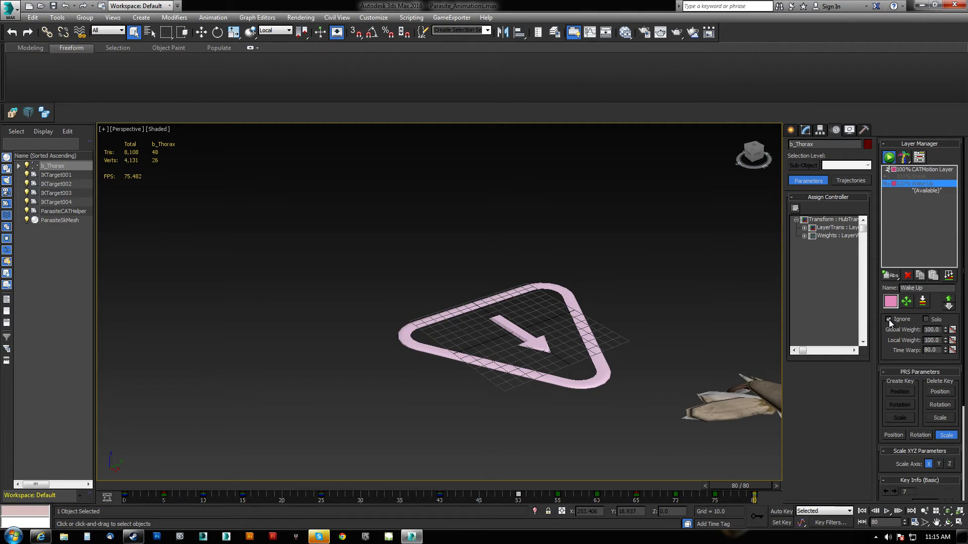
click(888, 319)
Set the CATMotion Layer's walk mode to Walk On Spot in its Globals settings and close the editor.
click(912, 169)
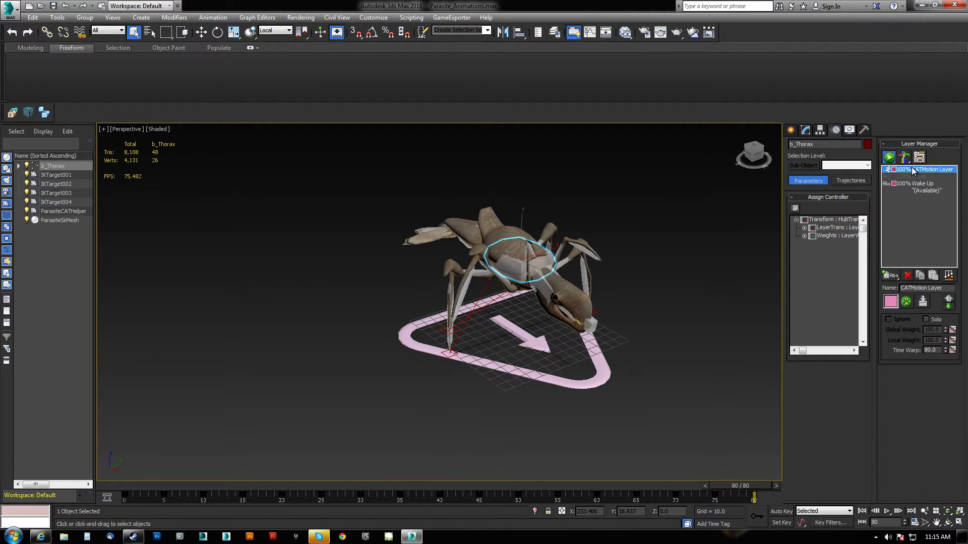
click(906, 303)
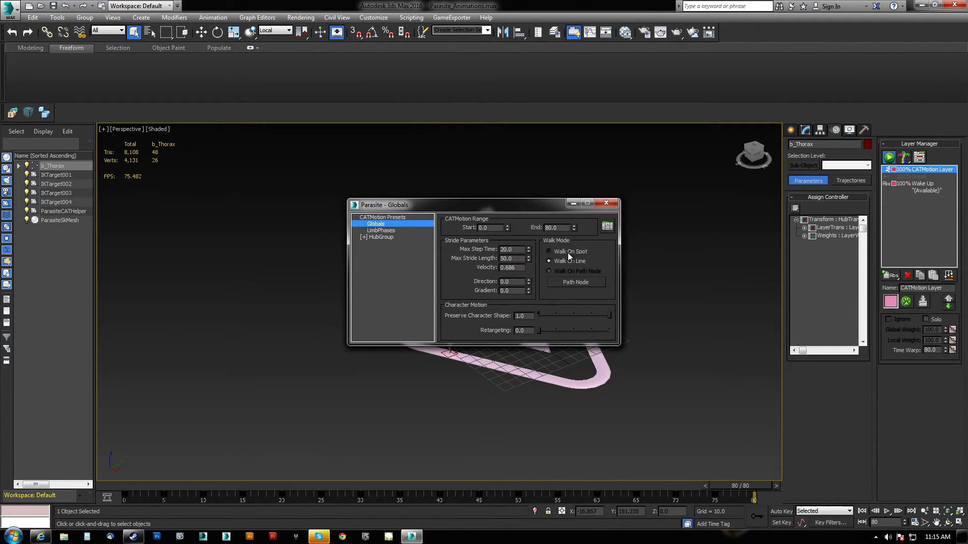
click(616, 203)
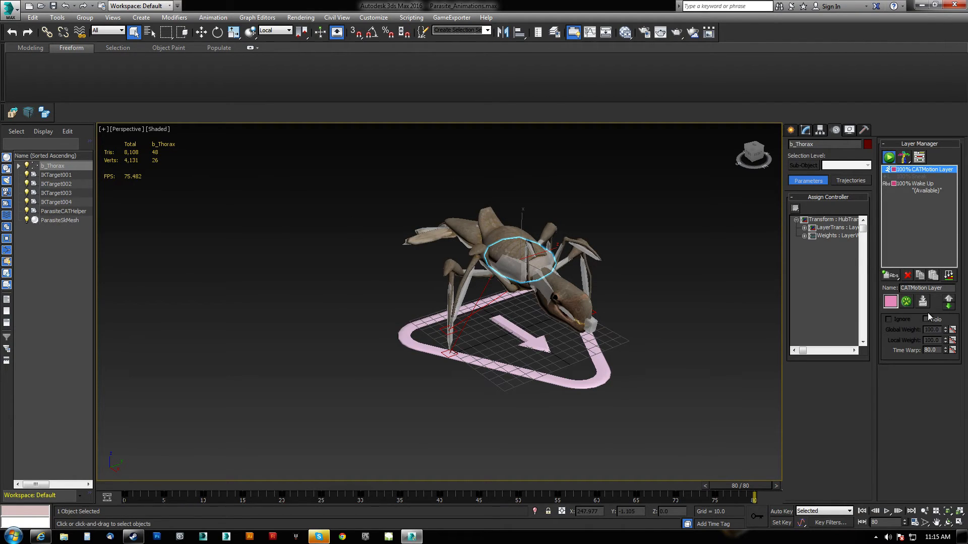
Toggle the Wake Up layer's ignored state on and off at frame 80 and check the pose from the front.
click(922, 186)
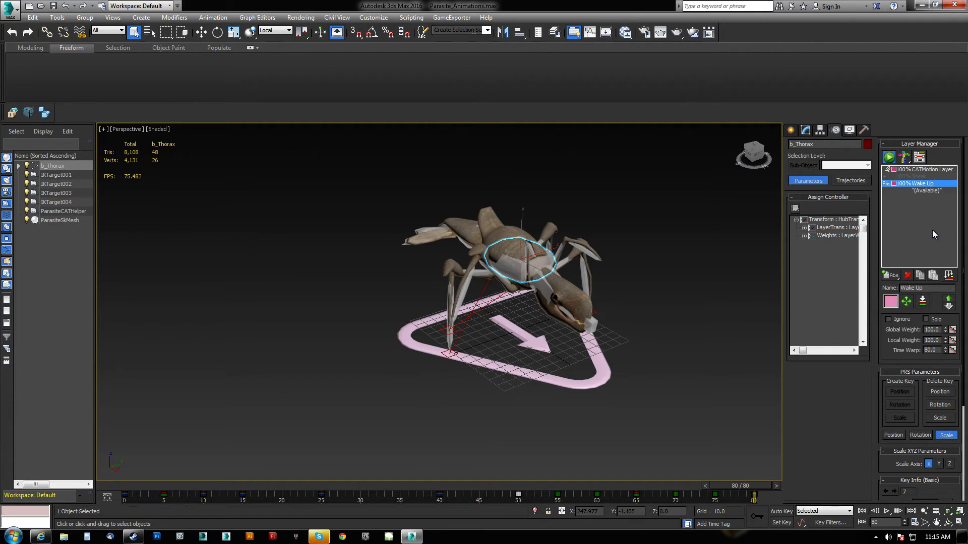
click(888, 319)
click(888, 319)
alt+middle_drag(568, 300, 426, 277)
middle_drag(277, 318, 325, 306)
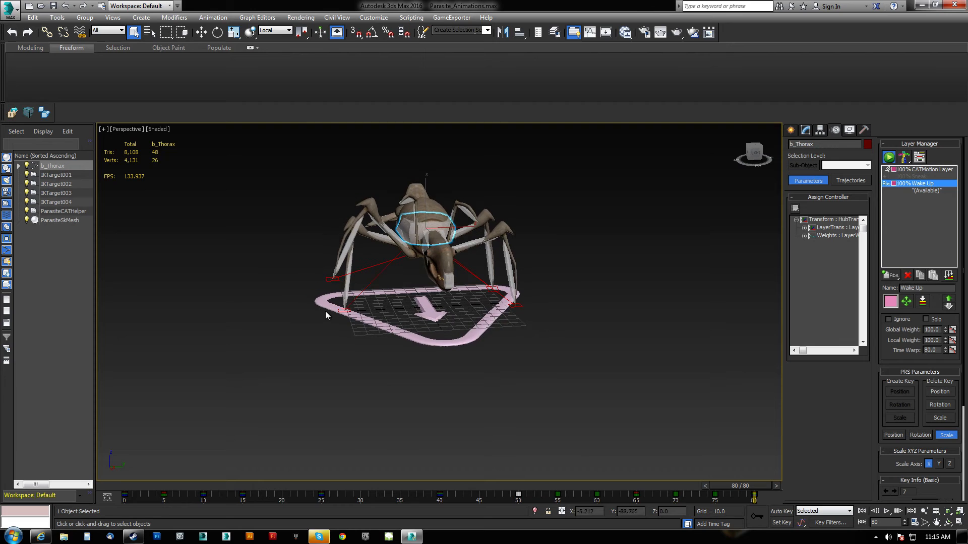
middle_drag(383, 212, 414, 245)
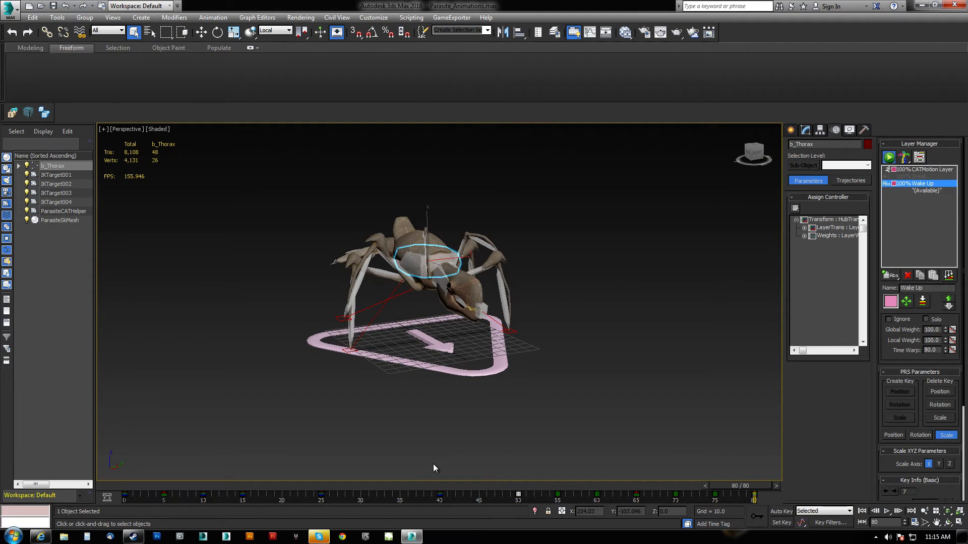
Start the Epic Games Launcher and examine the parasite's frame 80 pose from several angles in 3ds Max.
click(364, 536)
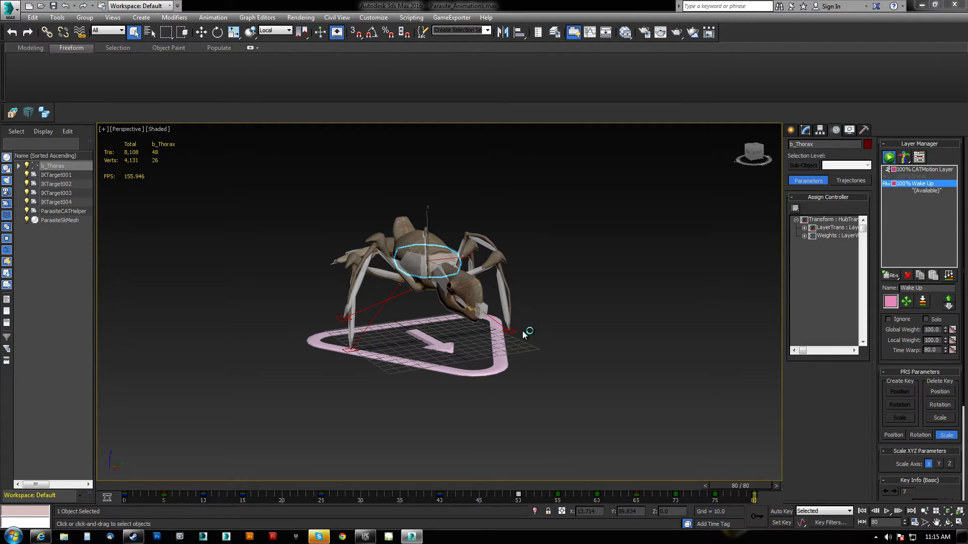
middle_drag(485, 309, 512, 315)
alt+middle_drag(511, 315, 490, 338)
scroll(483, 331, up, 5)
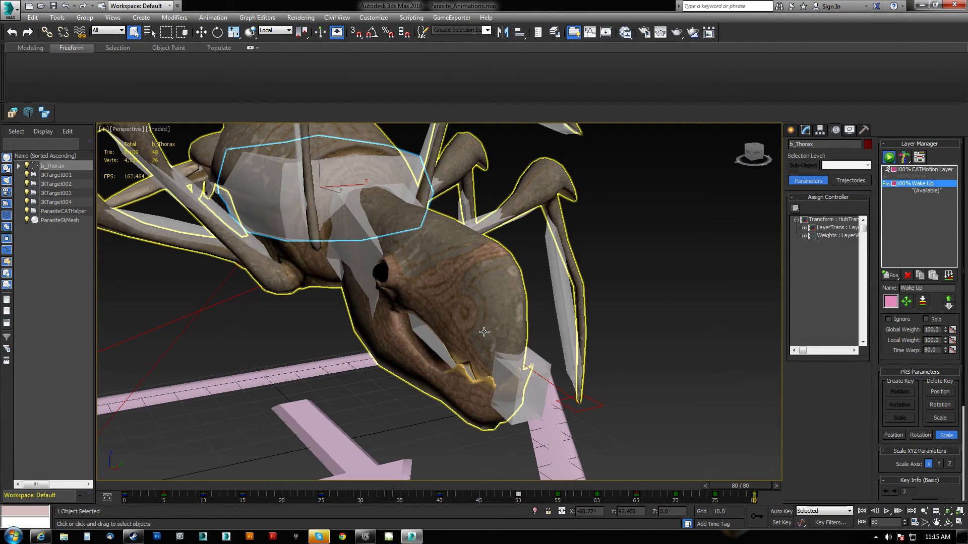
scroll(485, 332, down, 5)
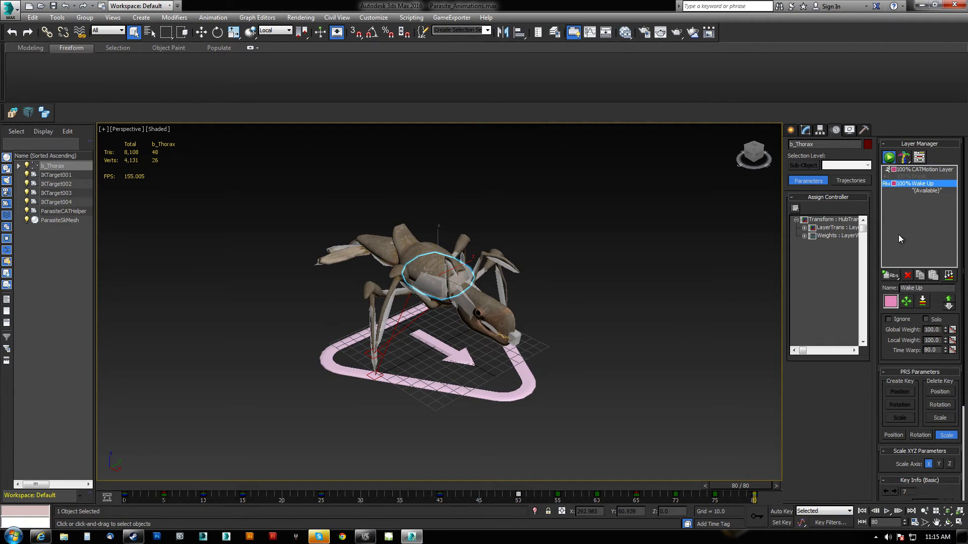
mouse_move(414, 538)
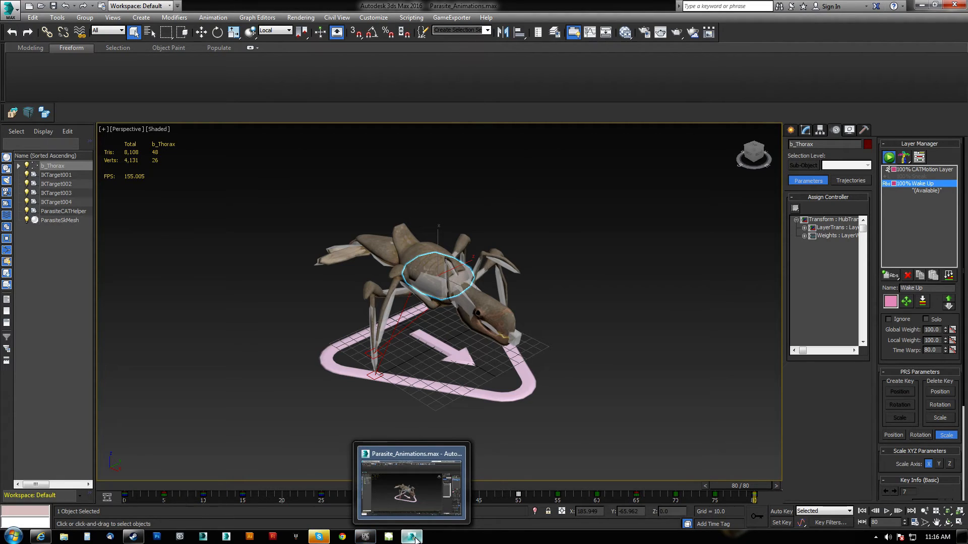
alt+middle_drag(531, 320, 440, 301)
scroll(433, 309, up, 5)
scroll(433, 310, down, 6)
scroll(440, 302, up, 2)
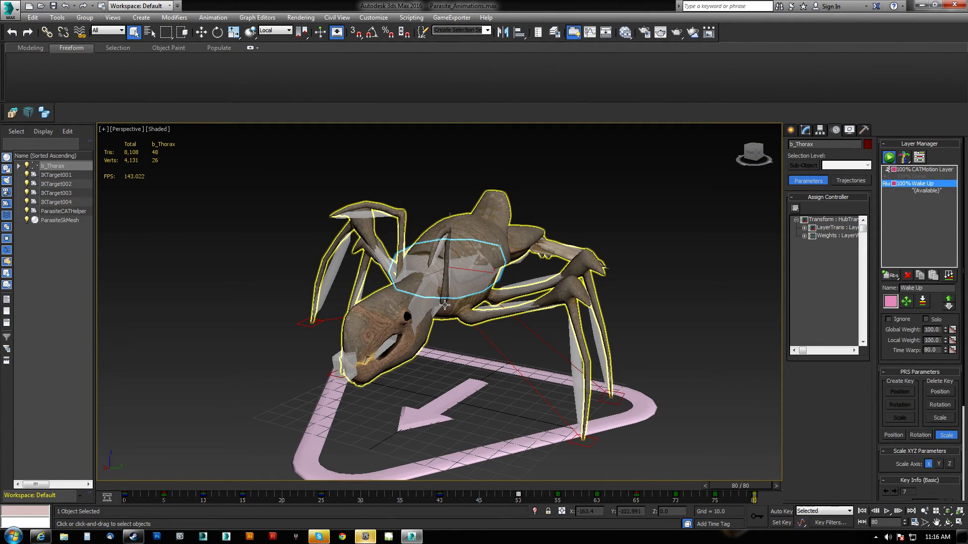
scroll(467, 312, up, 3)
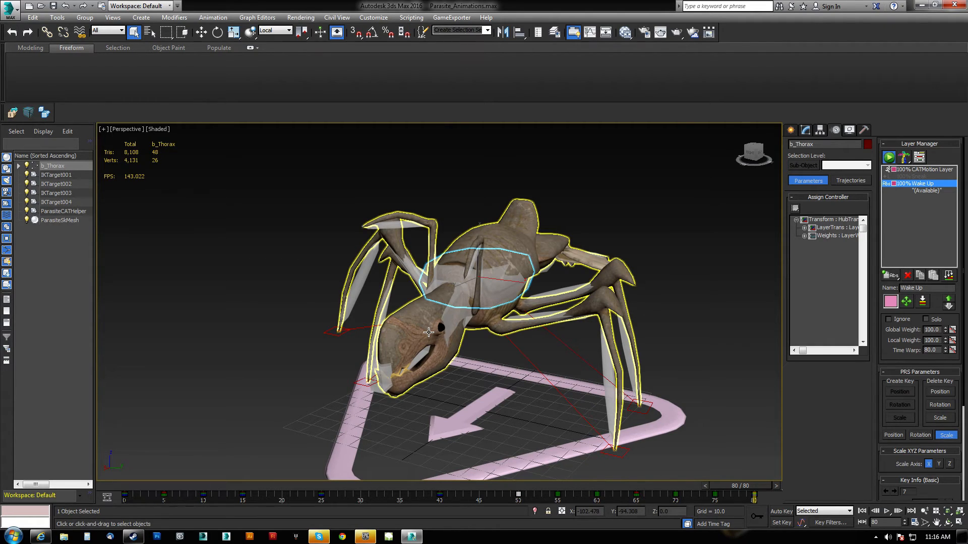
mouse_move(462, 343)
alt+middle_down()
mouse_move(472, 359)
mouse_move(421, 366)
mouse_move(404, 361)
mouse_move(398, 340)
mouse_move(469, 337)
mouse_move(475, 354)
alt+middle_up()
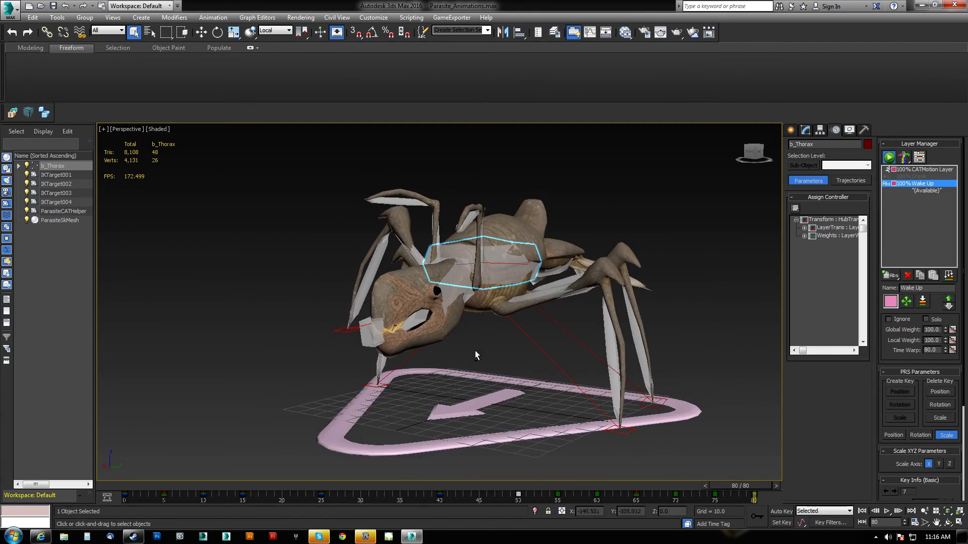
Switch to the Epic Games Launcher, open the augustjam project from its library and return to 3ds Max.
click(361, 537)
click(63, 249)
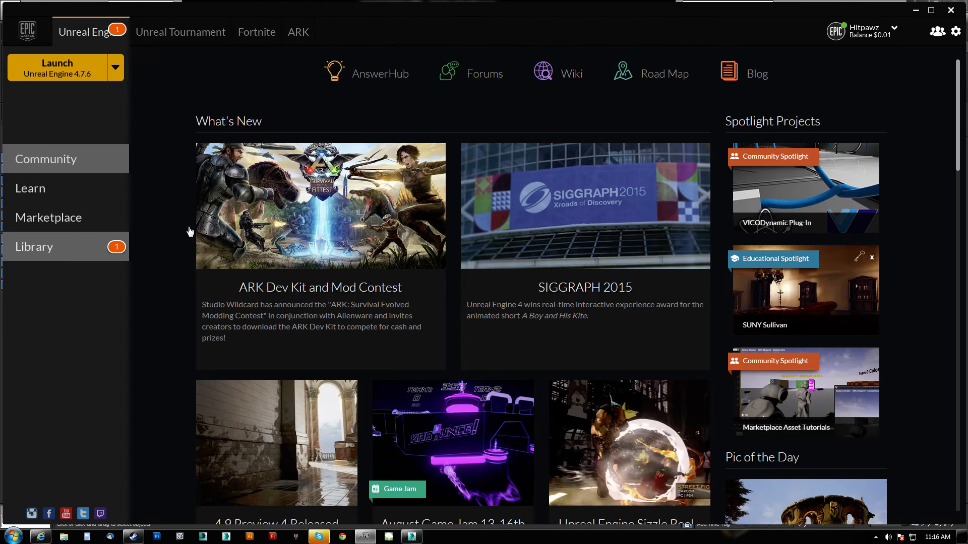
double_click(187, 246)
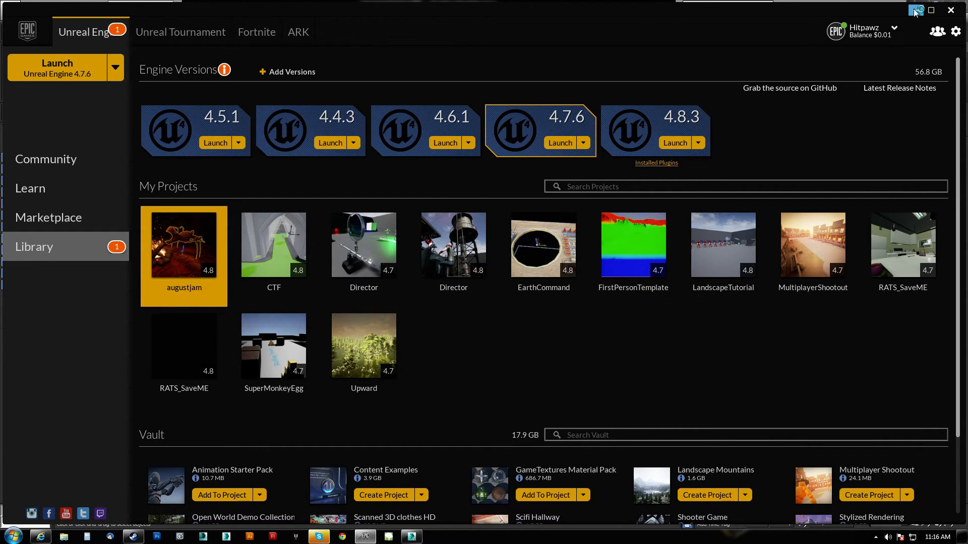
click(413, 537)
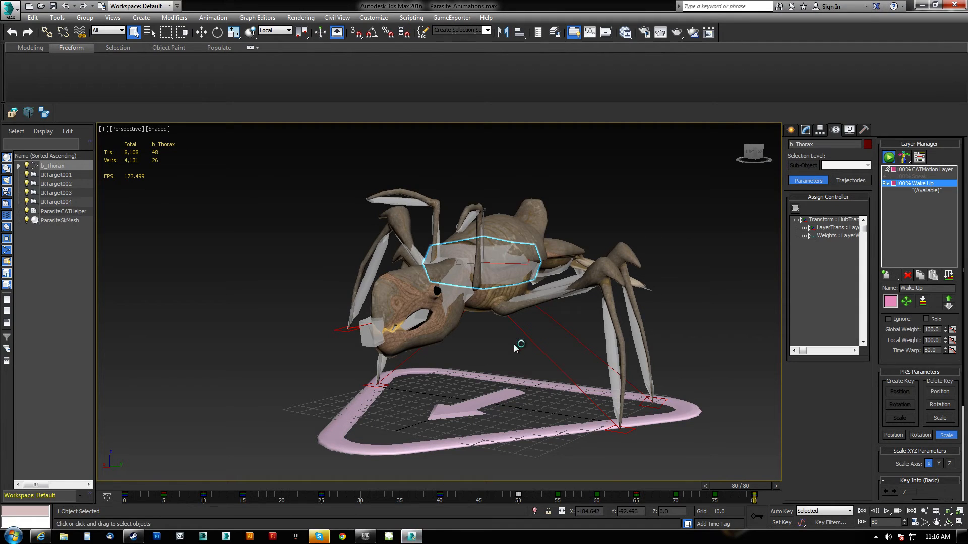
Set the Wake Up layer to be ignored, keeping the timeline at frame 80.
alt+middle_drag(564, 310, 557, 358)
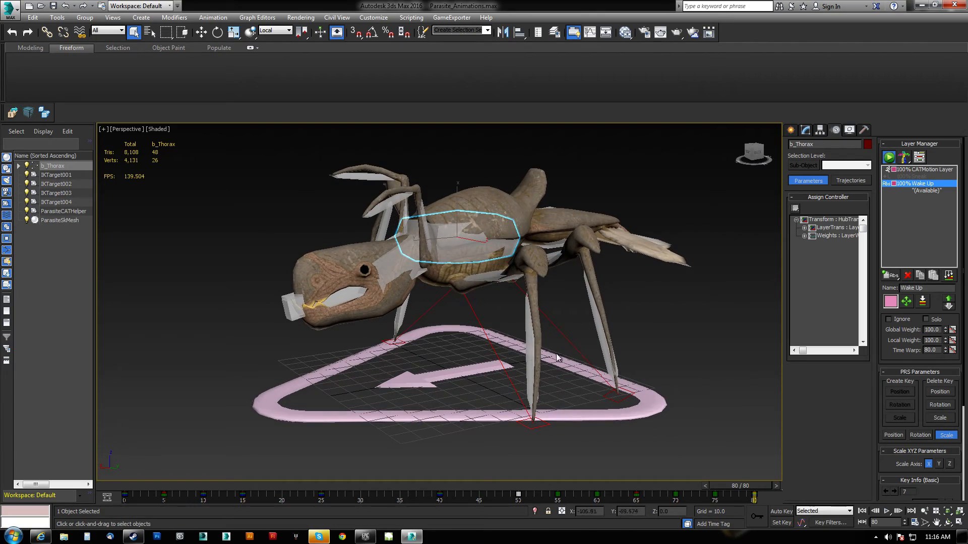
drag(752, 492, 799, 535)
alt+middle_drag(560, 397, 578, 429)
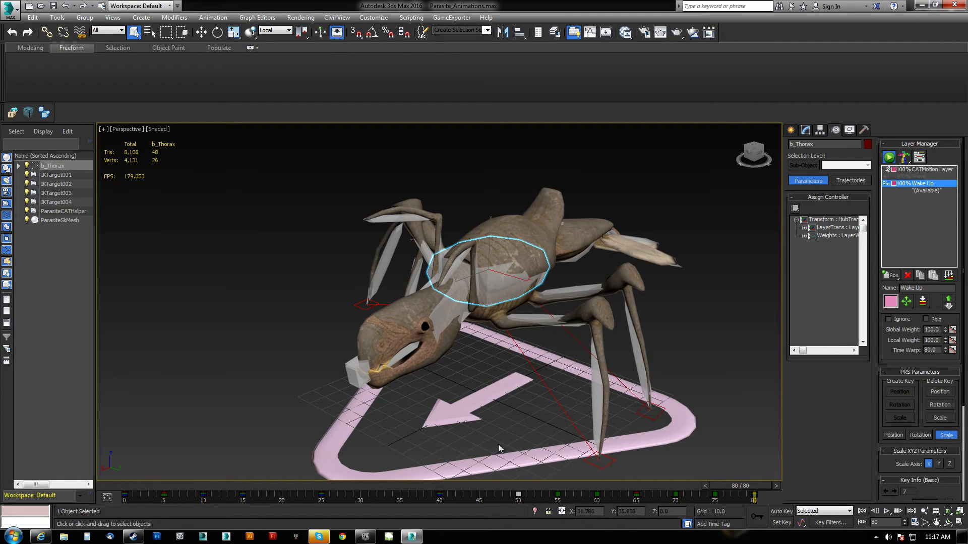
alt+middle_drag(498, 443, 493, 410)
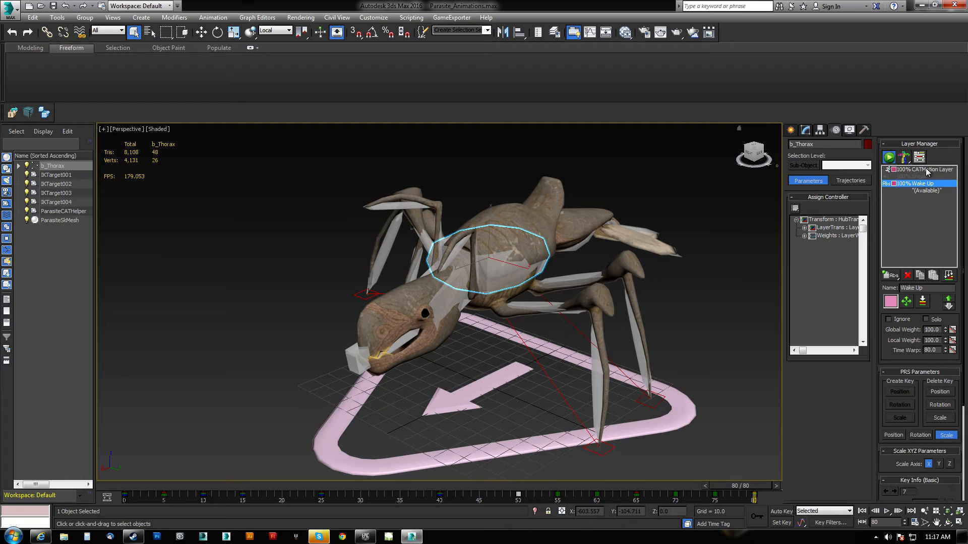
click(888, 319)
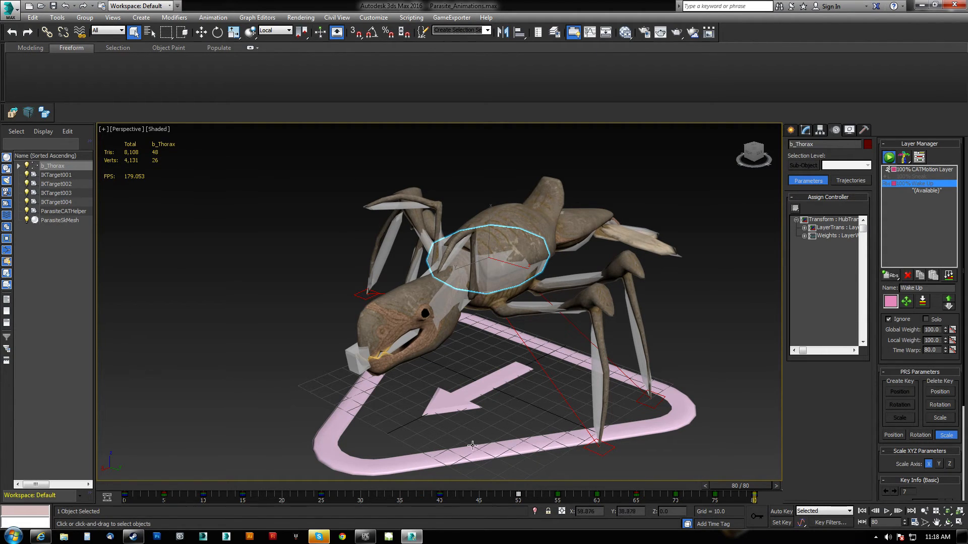
middle_drag(486, 429, 474, 419)
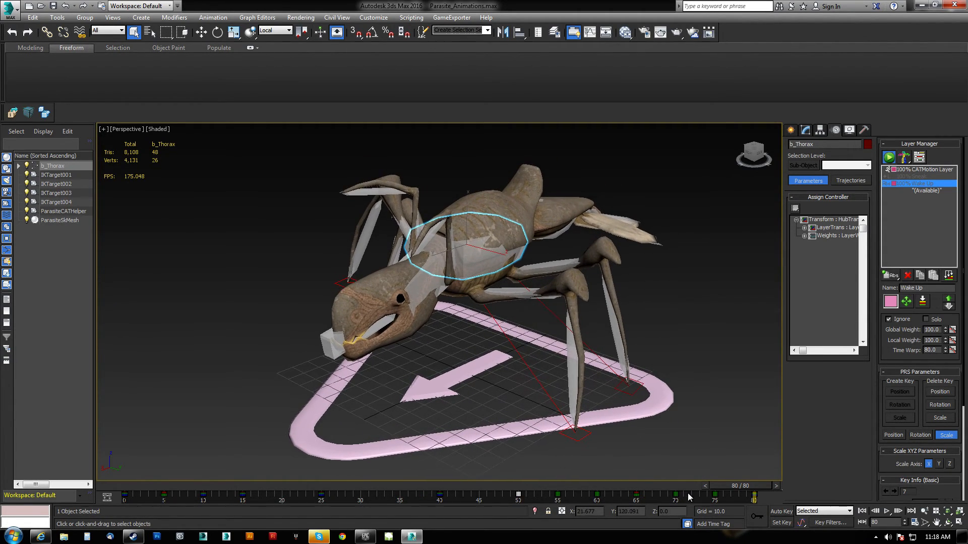
Stop ignoring the Sneak layer and scrub the timeline from frame 65 back to frame 0.
drag(730, 488, 617, 497)
click(910, 176)
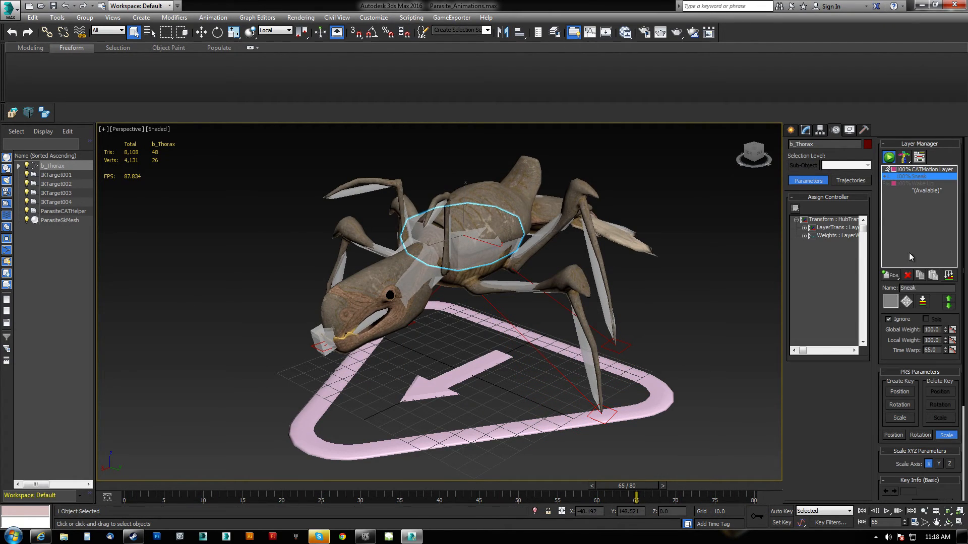
click(888, 320)
drag(645, 486, 117, 540)
drag(180, 529, 96, 528)
drag(165, 515, 112, 543)
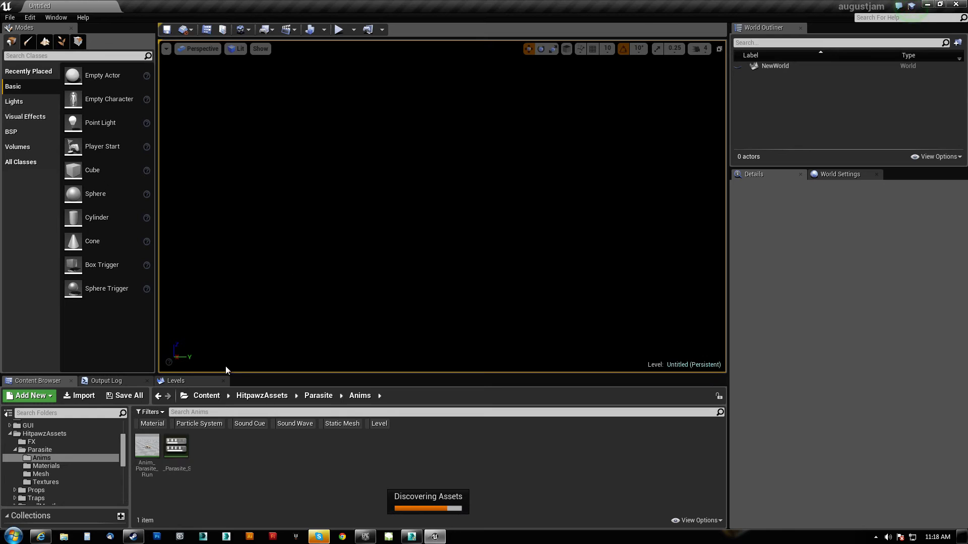
Bring Anim_Parasite_Wake.FBX from the Parasite_AnimsFBX folder in Windows Explorer into the Unreal project's Anims folder.
click(62, 537)
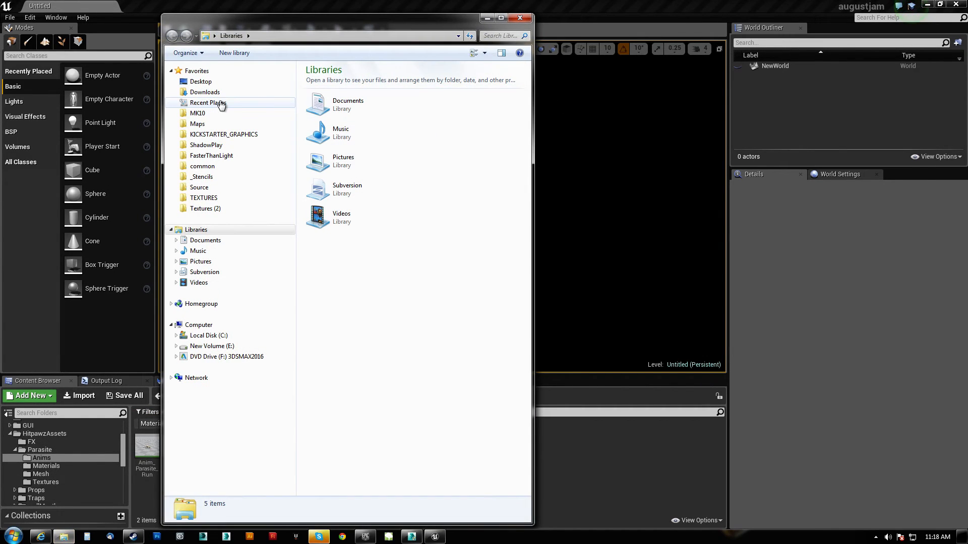
click(208, 103)
double_click(337, 81)
drag(386, 28, 734, 34)
click(674, 109)
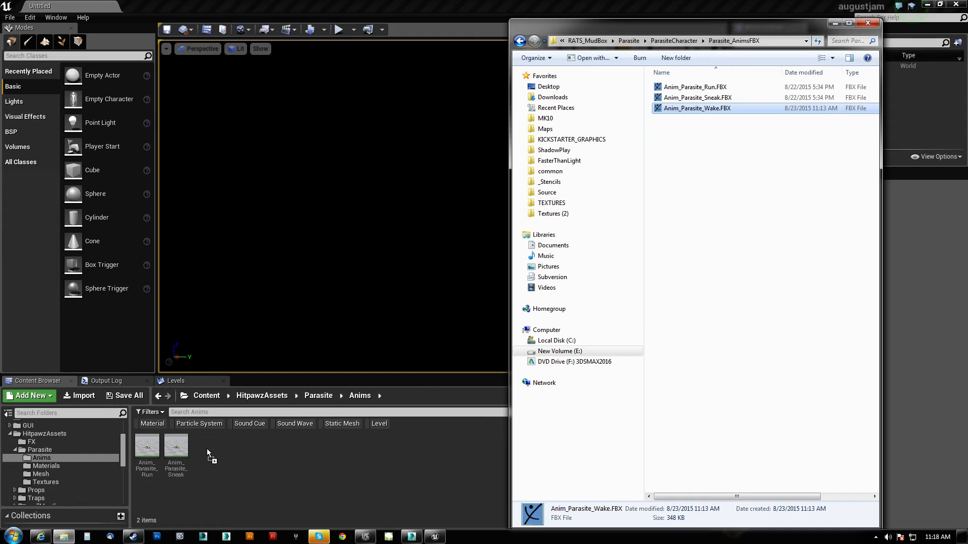
drag(207, 449, 208, 448)
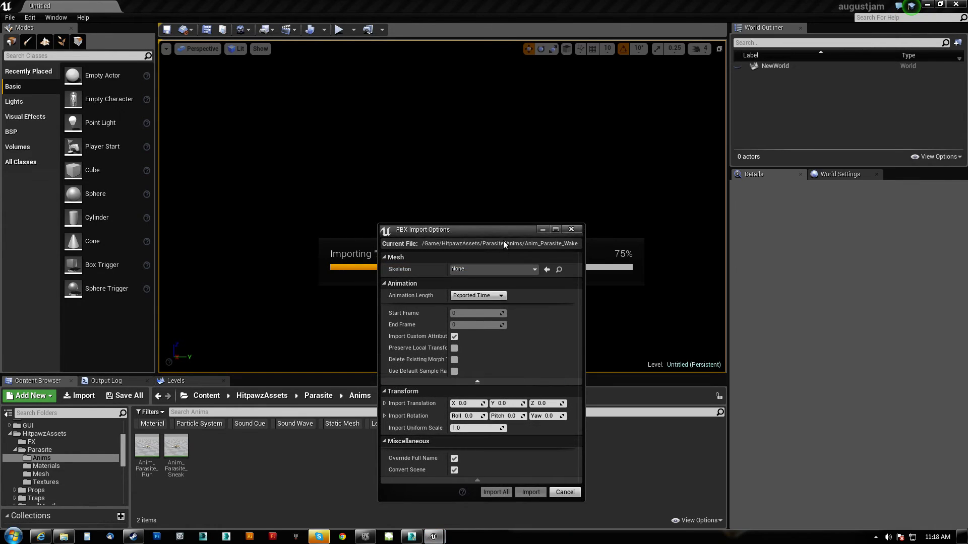
Import the wake animation using Parasite_SkMesh_Skeleton as its skeleton, keeping the other FBX options at their defaults.
click(522, 216)
text(par)
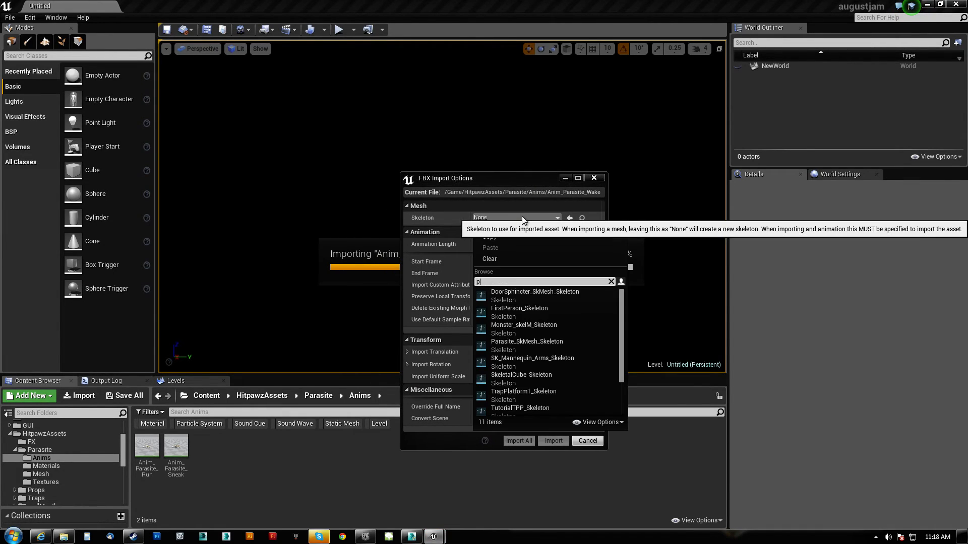
click(524, 295)
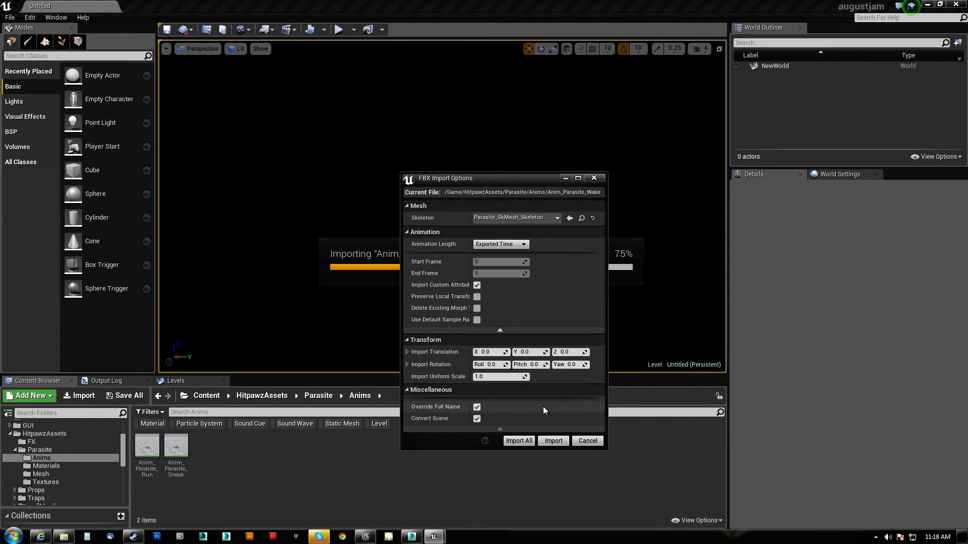
click(554, 441)
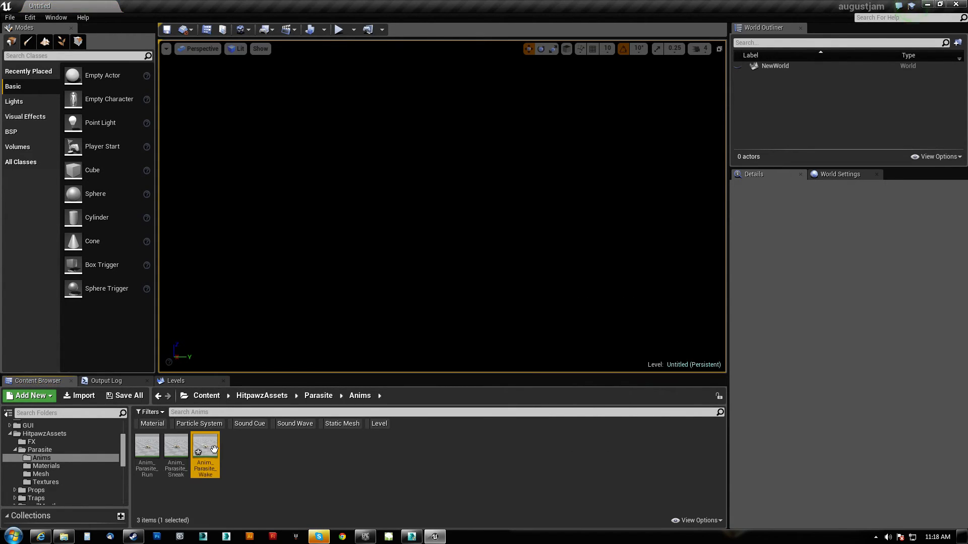
Open Anim_Parasite_Wake in the animation editor, examine its playback from several angles and pause it.
double_click(208, 448)
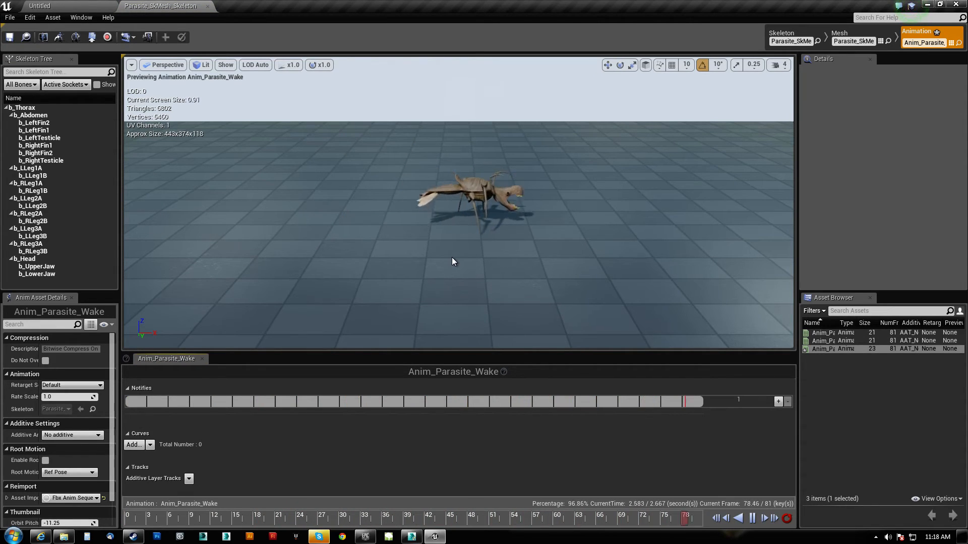
scroll(556, 259, up, 10)
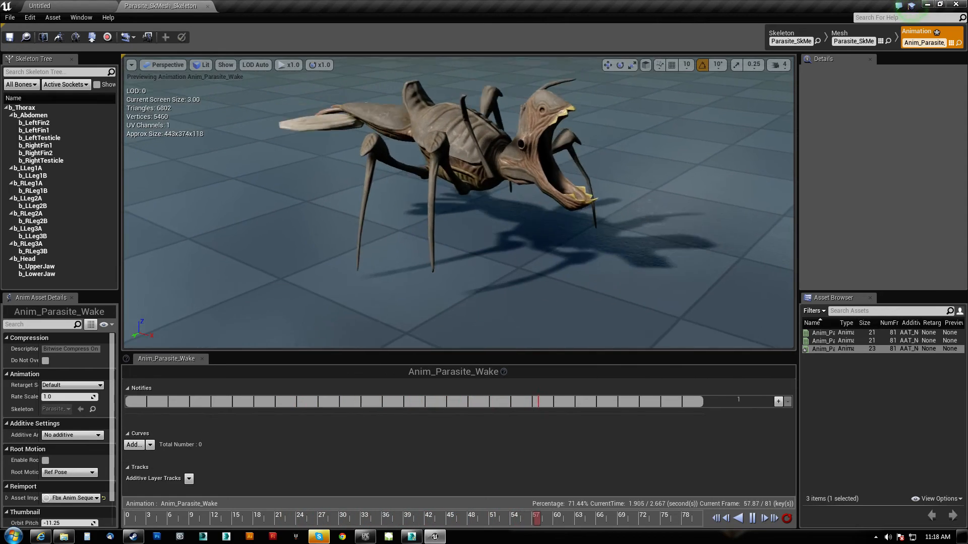
alt+drag(559, 258, 353, 227)
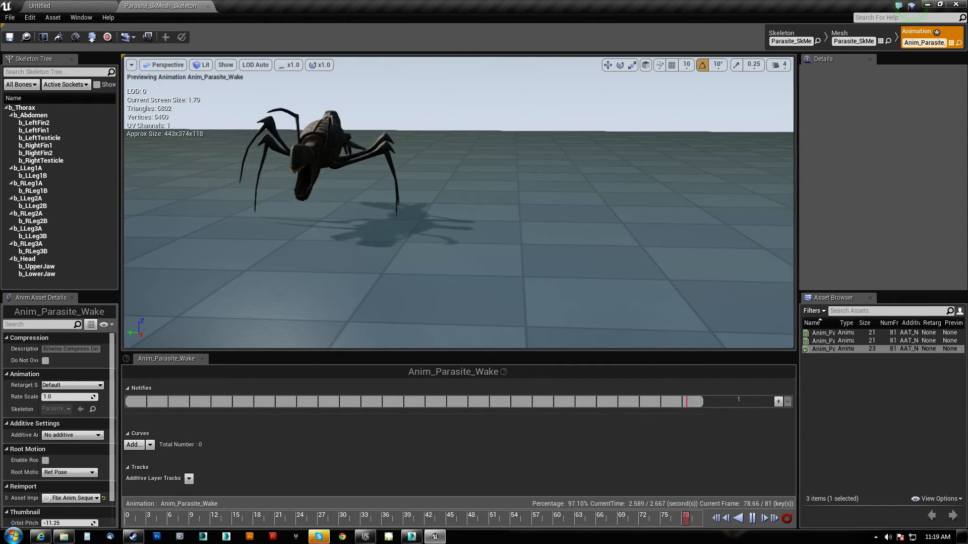
alt+drag(353, 227, 449, 202)
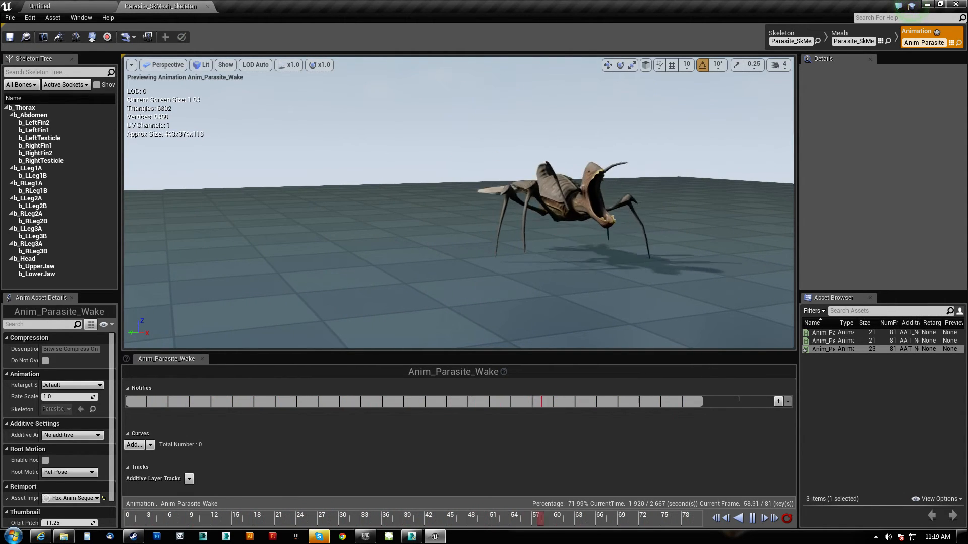
right_drag(448, 202, 481, 202)
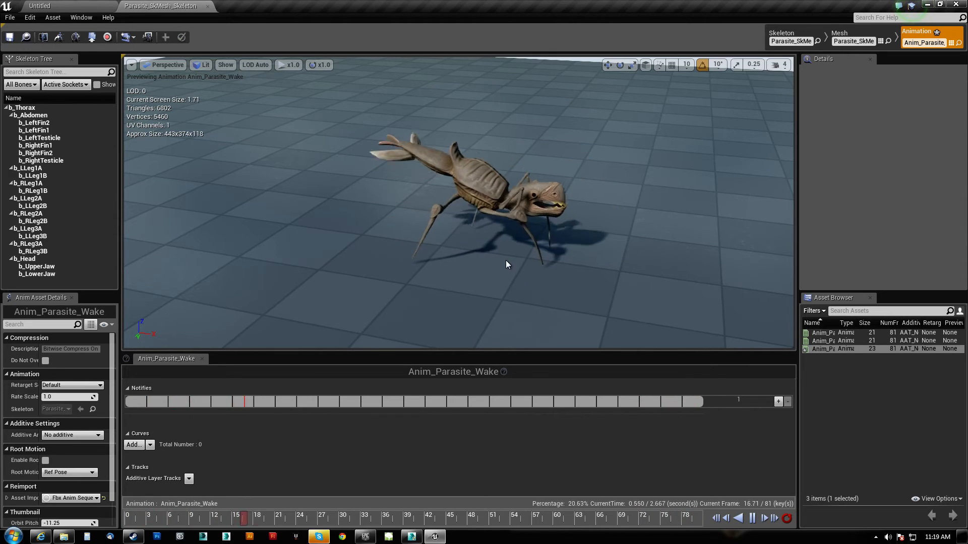
click(752, 518)
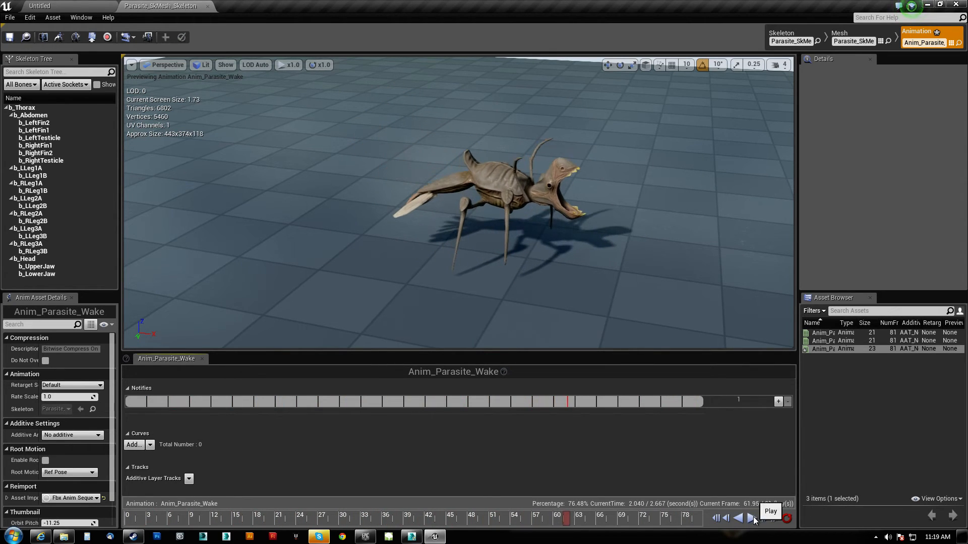
Switch to 3ds Max, set the Sneak layer to be ignored and stop ignoring the Wake Up layer.
click(412, 537)
alt+middle_drag(521, 355, 601, 324)
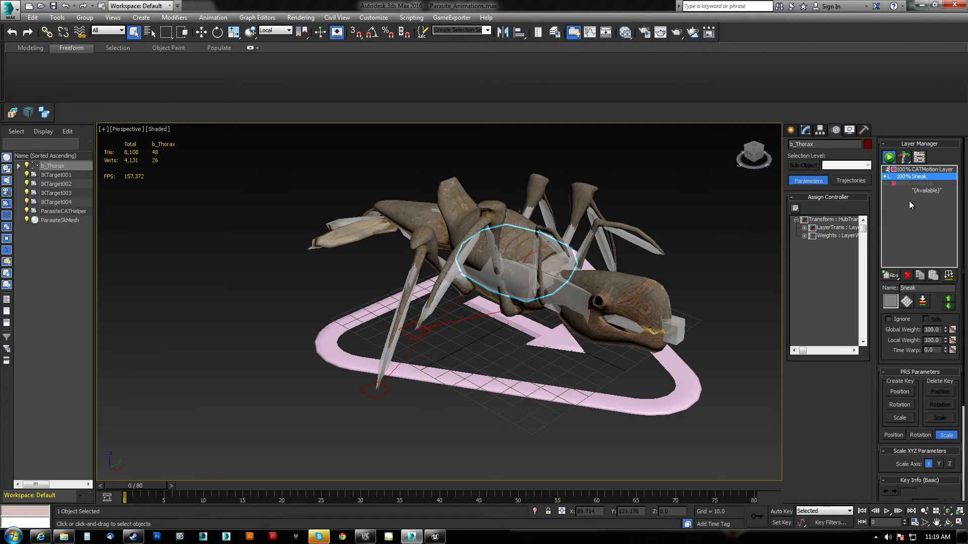
click(890, 322)
click(910, 184)
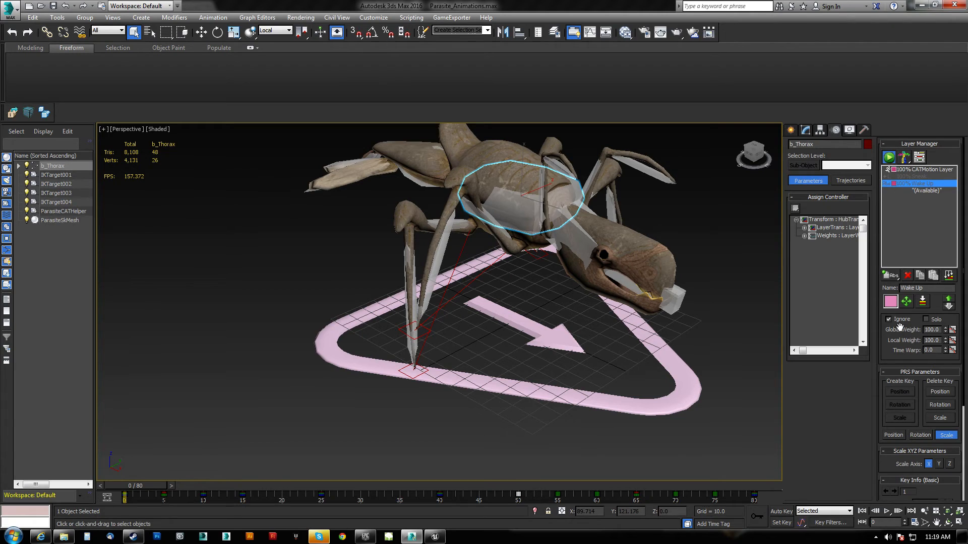
click(888, 319)
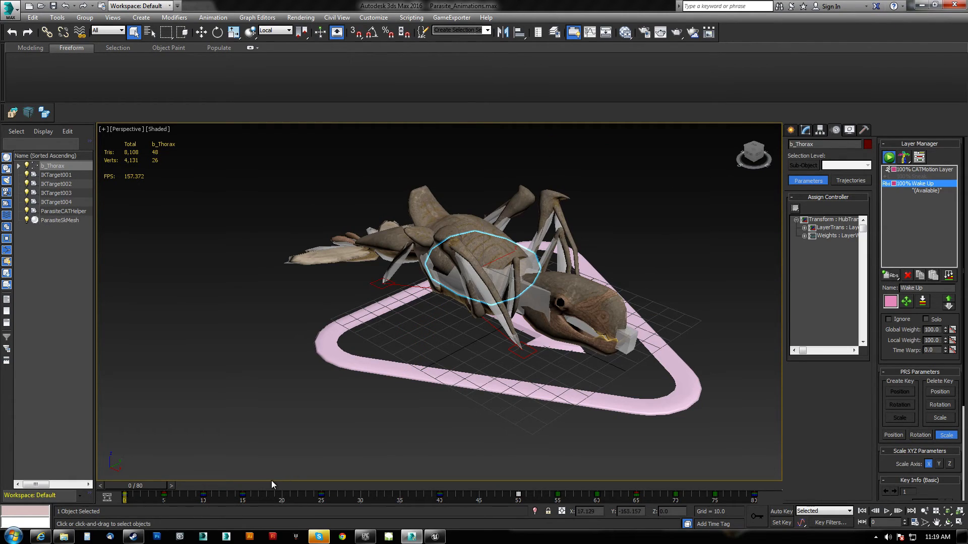
Select IKTarget003, turn on Auto Key and copy the foot's frame 80 key to frame 60.
drag(136, 490, 374, 431)
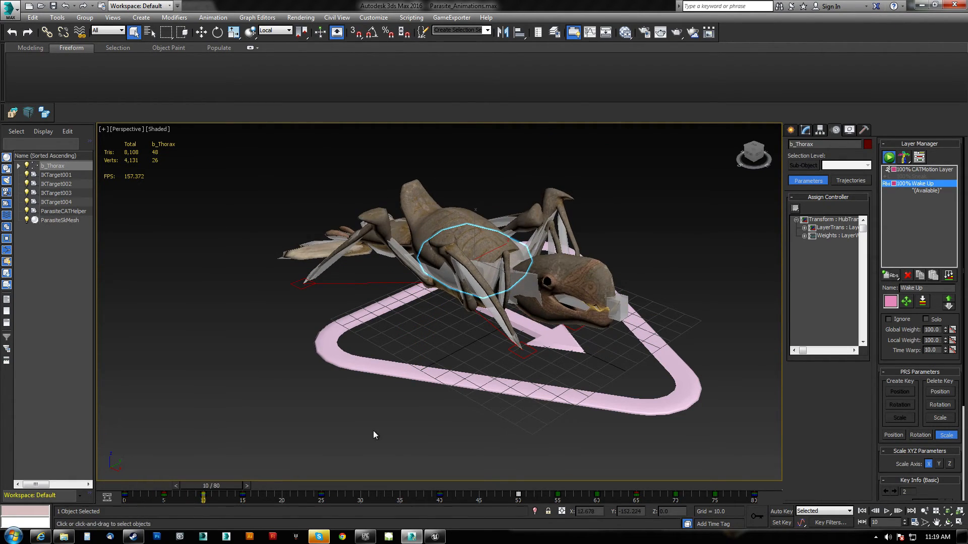
click(530, 355)
drag(214, 488, 750, 498)
key(n)
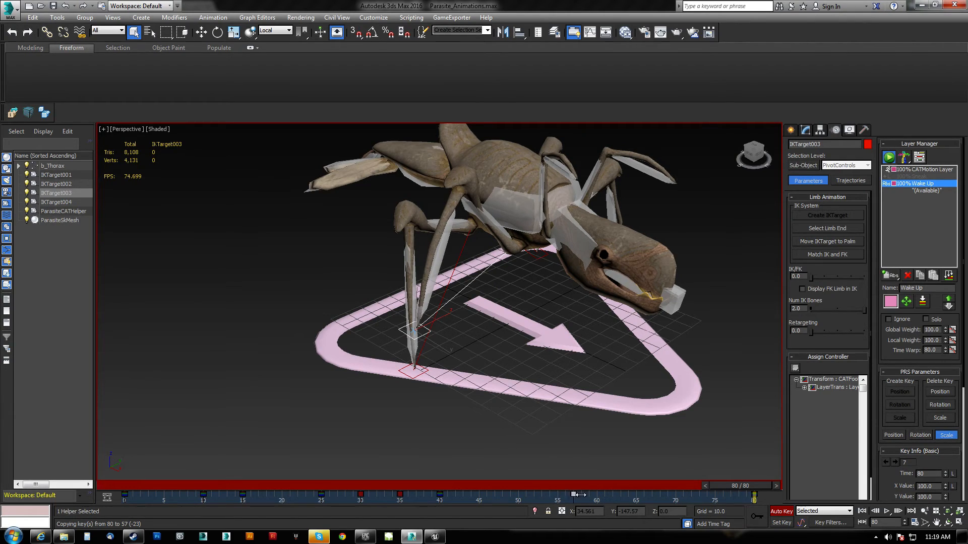
shift+drag(597, 495, 597, 494)
Replace IKTarget003's frame 60 key with a copy of its frame 40 key.
drag(724, 488, 450, 487)
drag(430, 487, 459, 495)
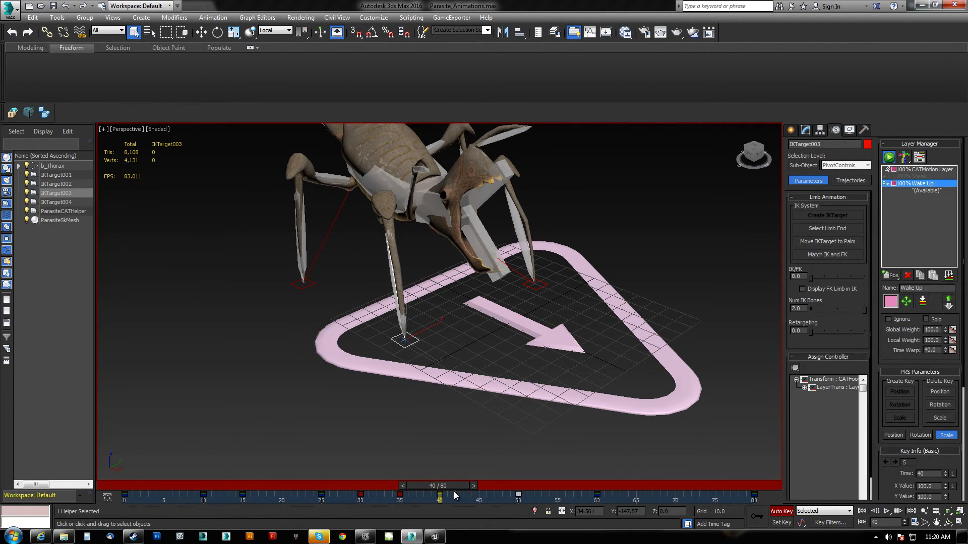
drag(459, 486, 602, 485)
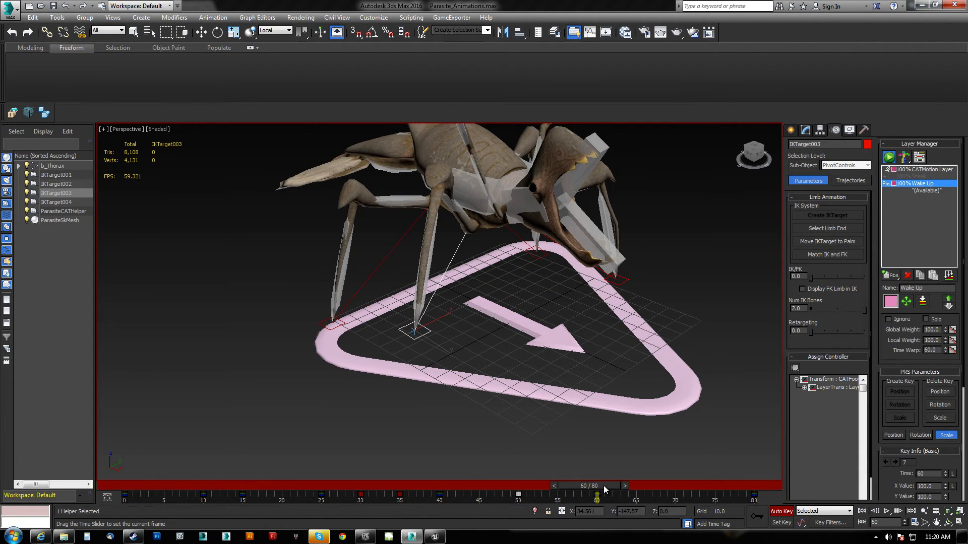
mouse_move(581, 496)
mouse_down()
mouse_move(610, 498)
mouse_move(597, 492)
mouse_up()
key(Delete)
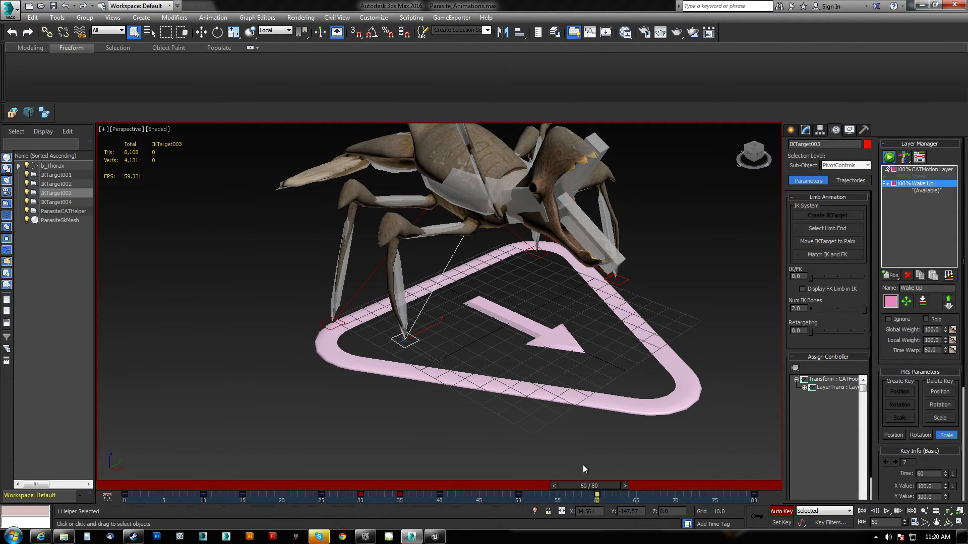
Move IKTarget003 outward to about X 9.8, Y -74.6 at frame 60, and raise the foot at frame 55.
alt+middle_drag(479, 365, 482, 376)
key(w)
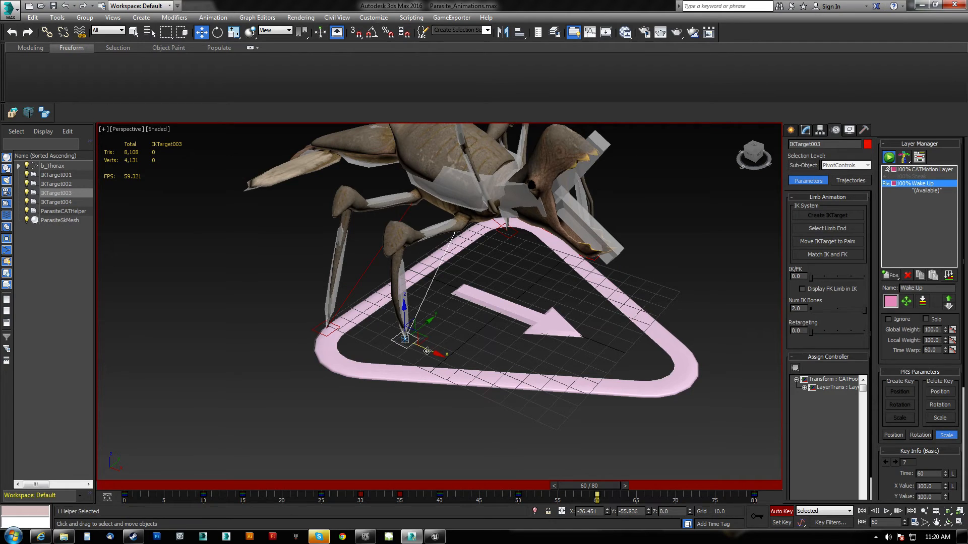
drag(424, 339, 466, 394)
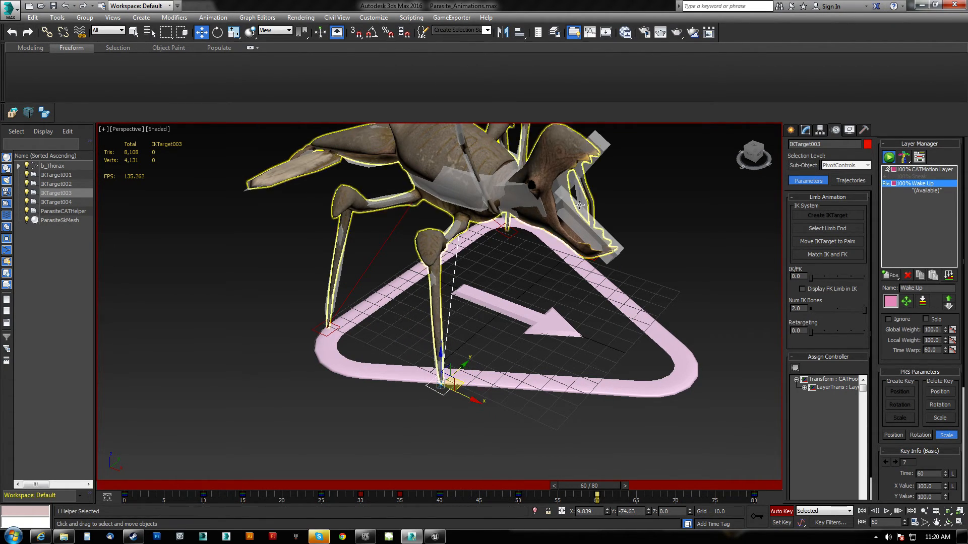
drag(585, 485, 564, 491)
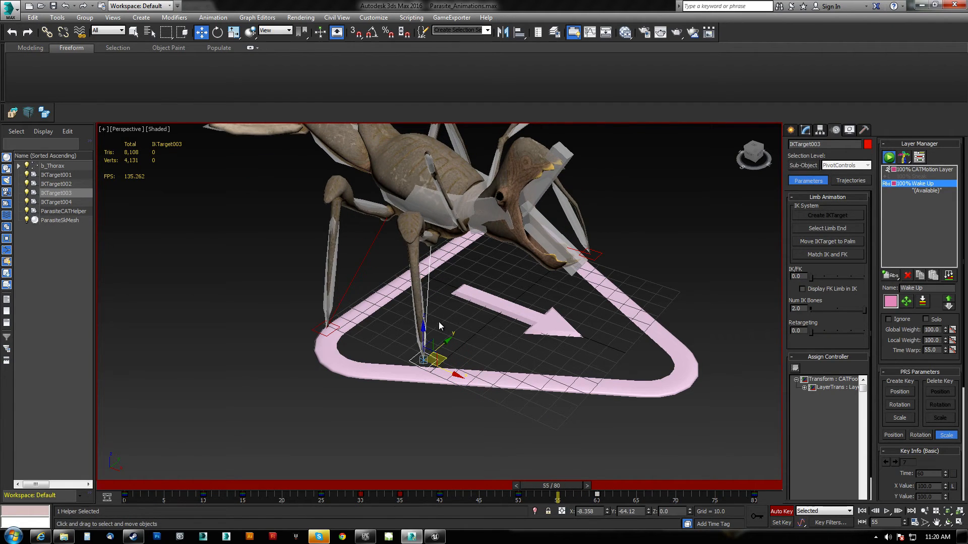
drag(570, 482, 610, 481)
Copy IKTarget003's frame 60 key to frame 75 and scrub through the leg motion, checking it from the side.
key(w)
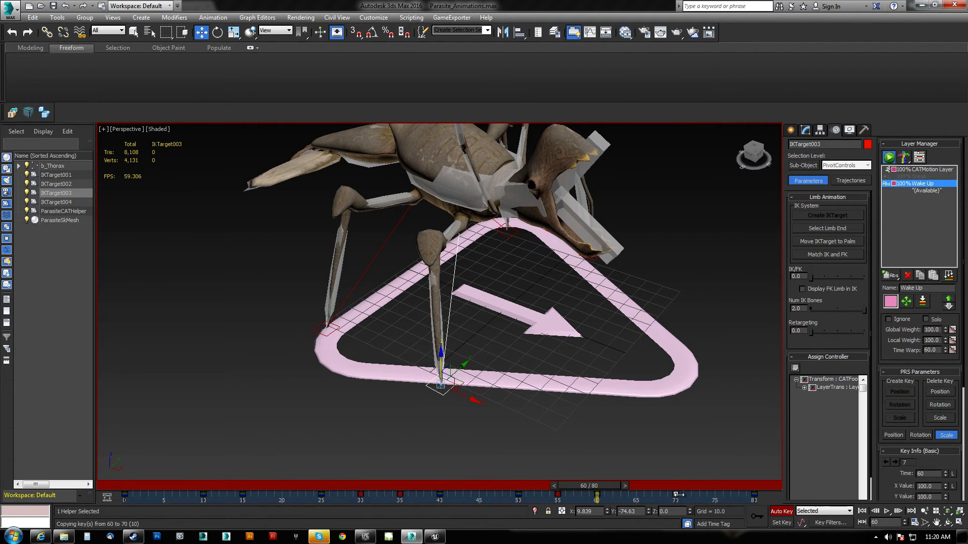
drag(601, 487, 664, 499)
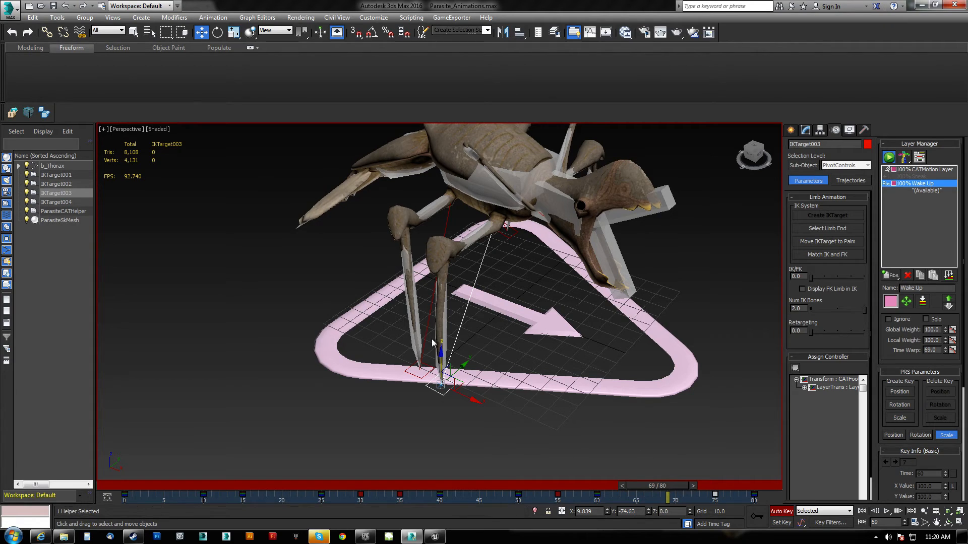
drag(673, 485, 806, 492)
key(w)
alt+middle_drag(519, 349, 552, 323)
drag(735, 489, 570, 519)
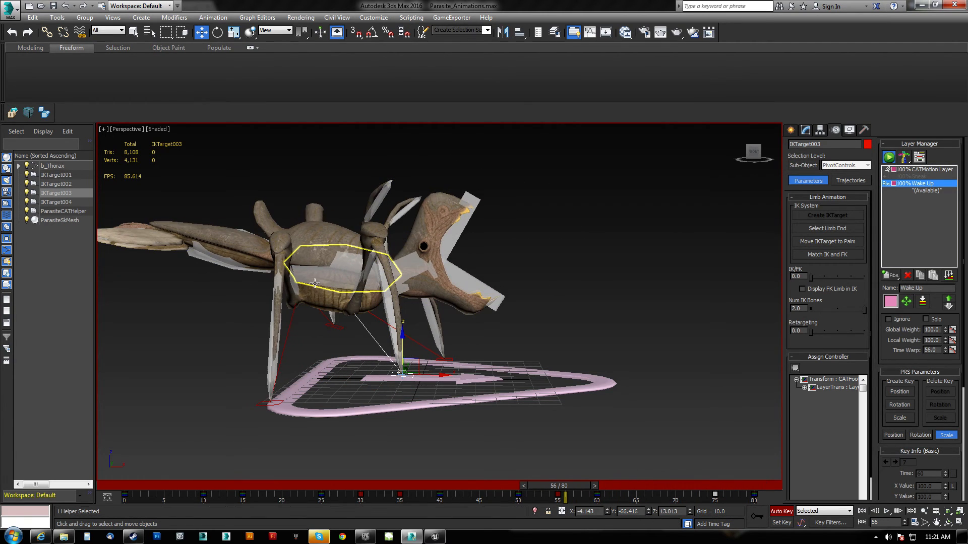
Select b_Thorax and go to frame 50 to check the body's pose.
click(339, 278)
drag(573, 485, 527, 507)
key(w)
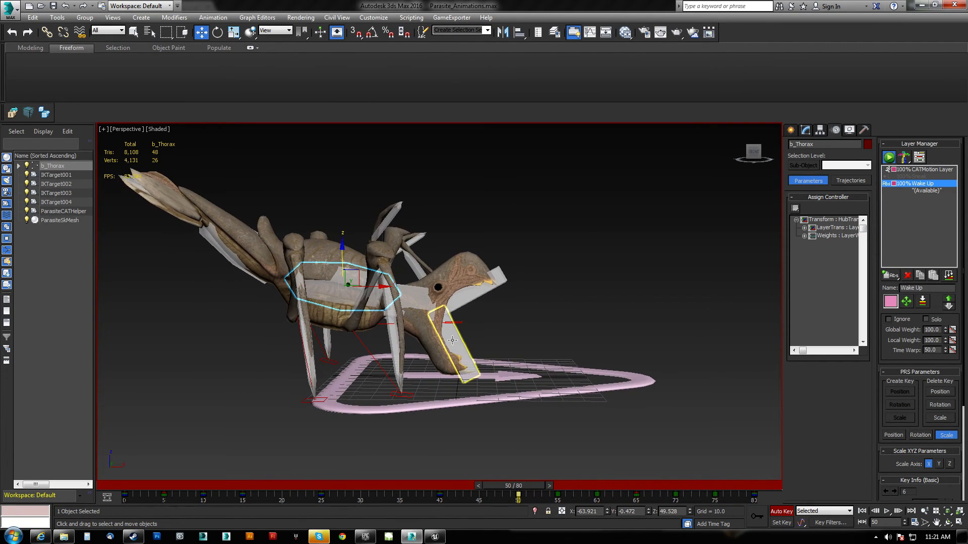
alt+middle_drag(406, 305, 401, 321)
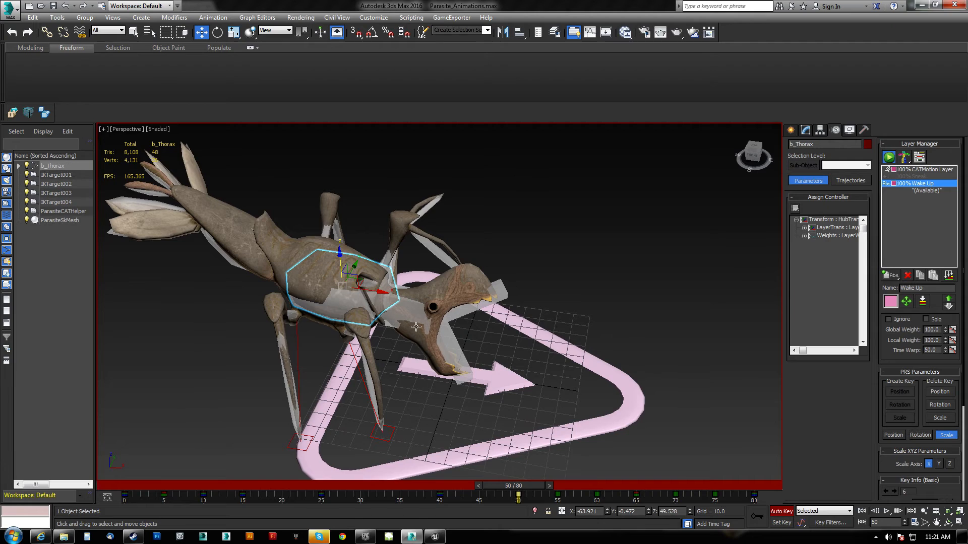
right_click(625, 293)
click(653, 349)
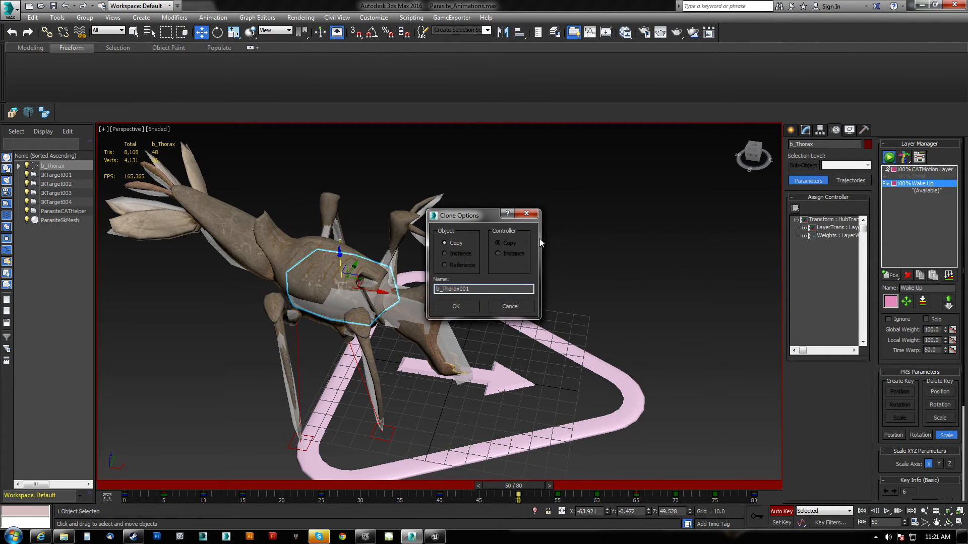
key(Return)
right_click(659, 300)
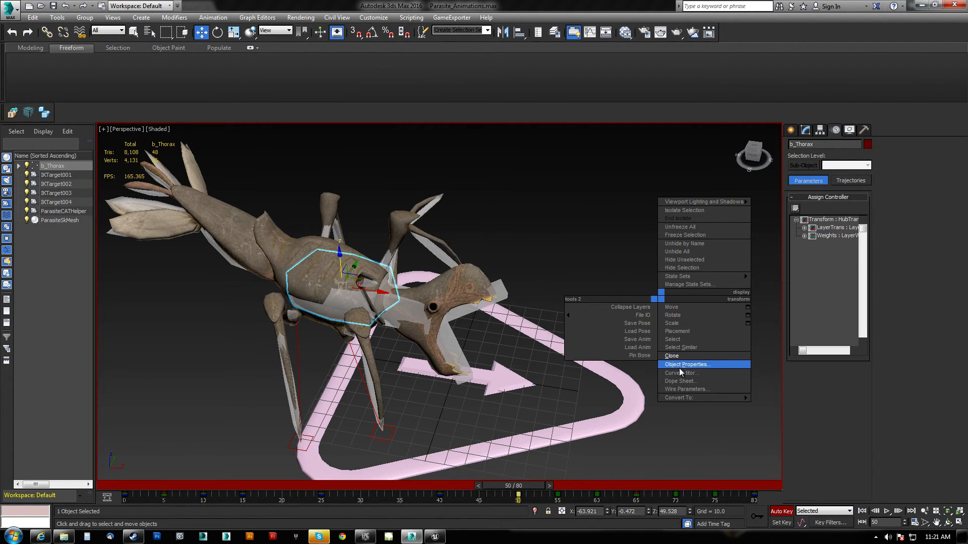
click(673, 357)
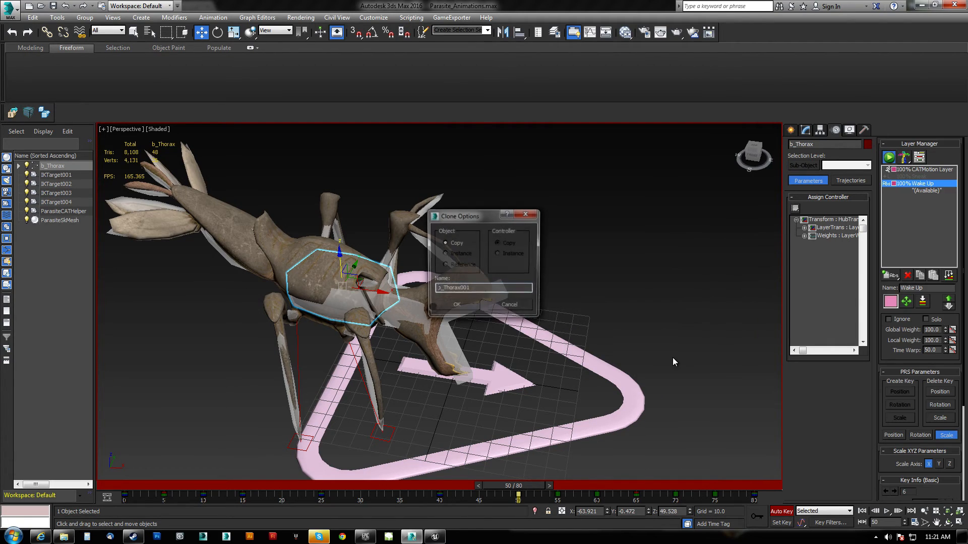
click(507, 304)
Open the Curve Editor for b_Thorax.
right_click(664, 316)
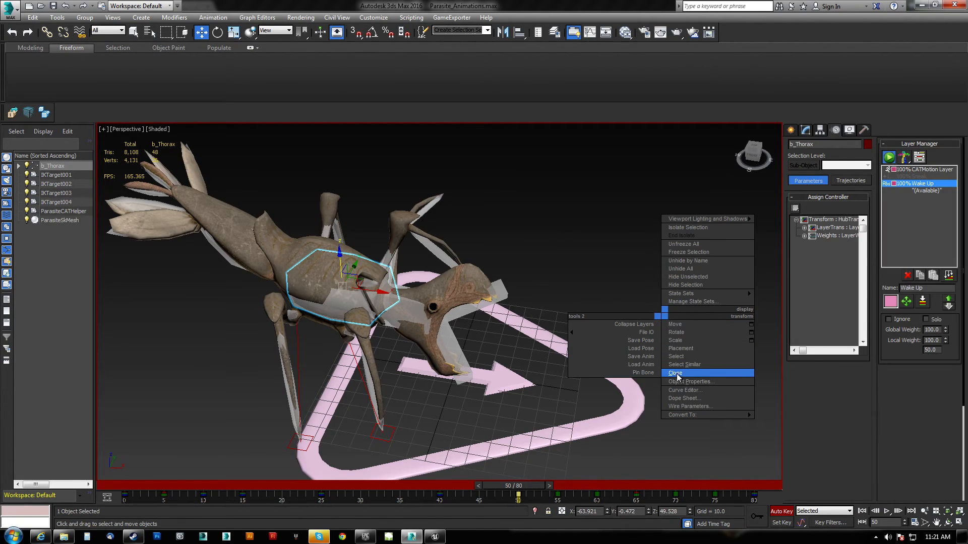
click(684, 390)
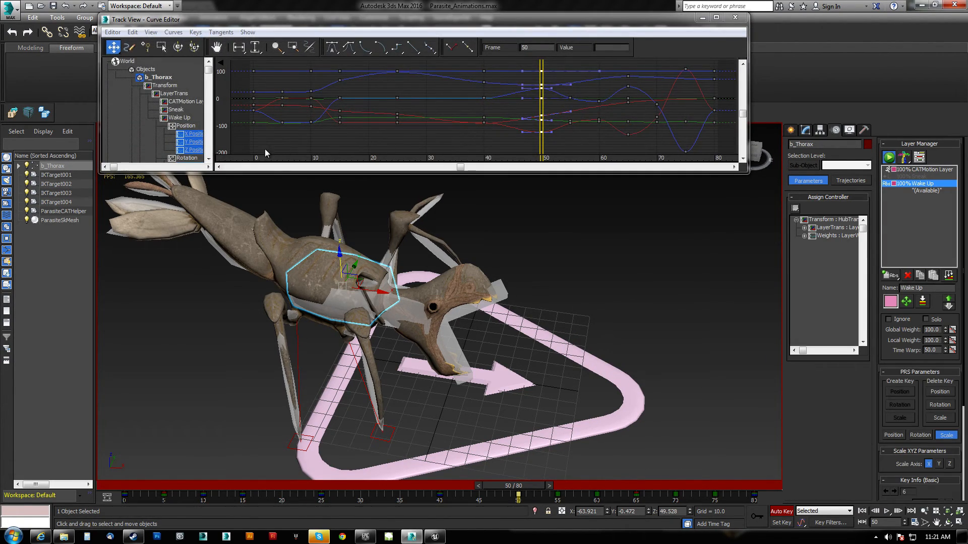
Delete b_Thorax's Wake Up X Position keys at frames 50 and 65, and slope the incoming tangent at frame 80.
click(195, 136)
mouse_move(528, 125)
middle_down()
mouse_move(492, 126)
mouse_move(509, 147)
mouse_move(486, 144)
middle_up()
scroll(509, 147, down, 1)
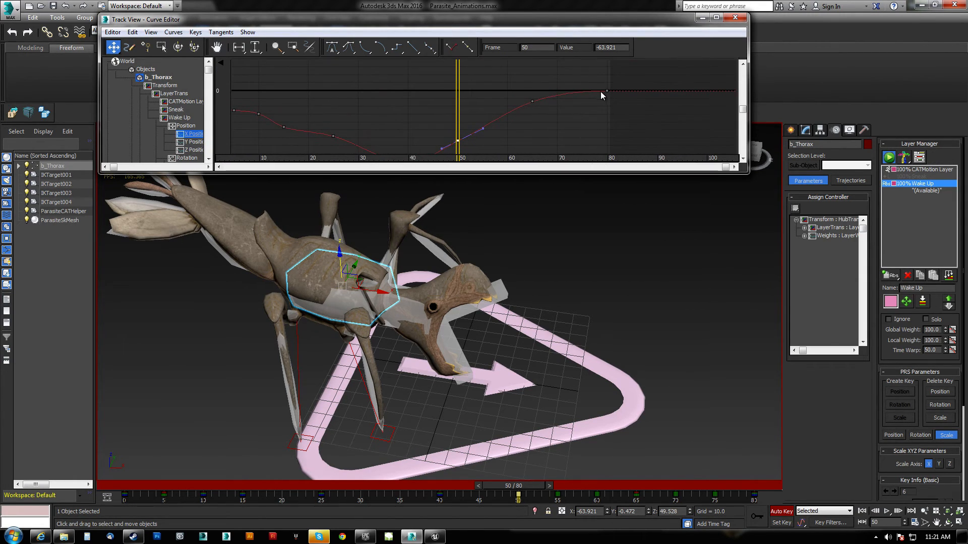
middle_drag(550, 97, 565, 87)
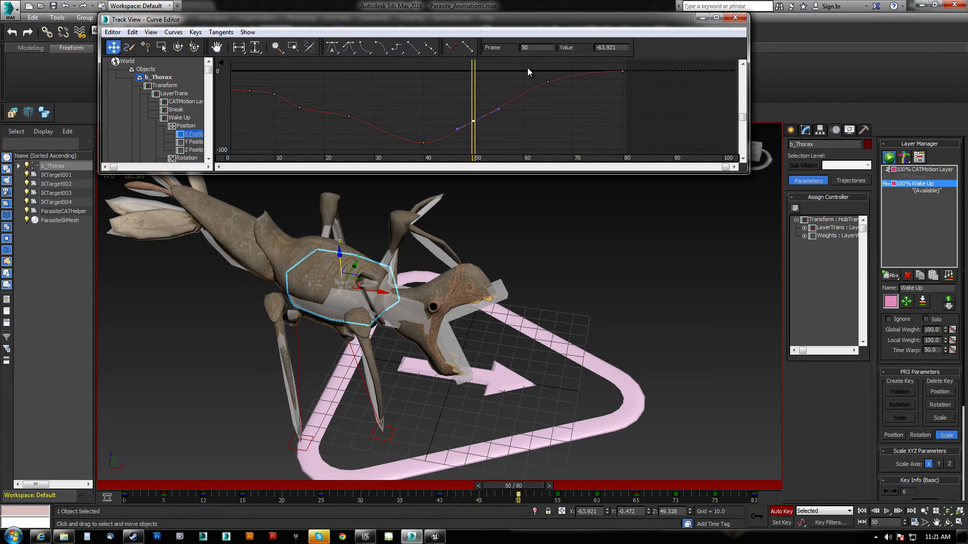
click(548, 81)
key(Delete)
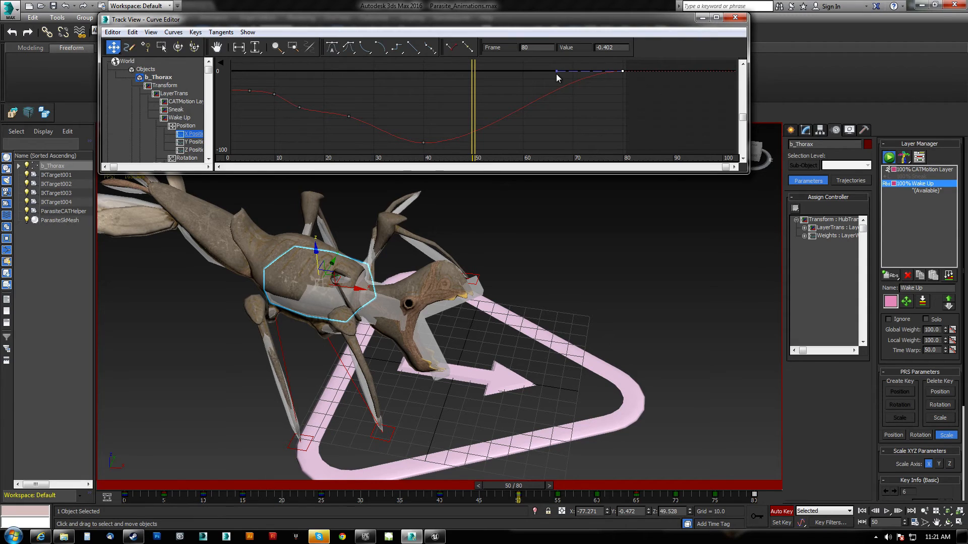
drag(569, 96, 571, 98)
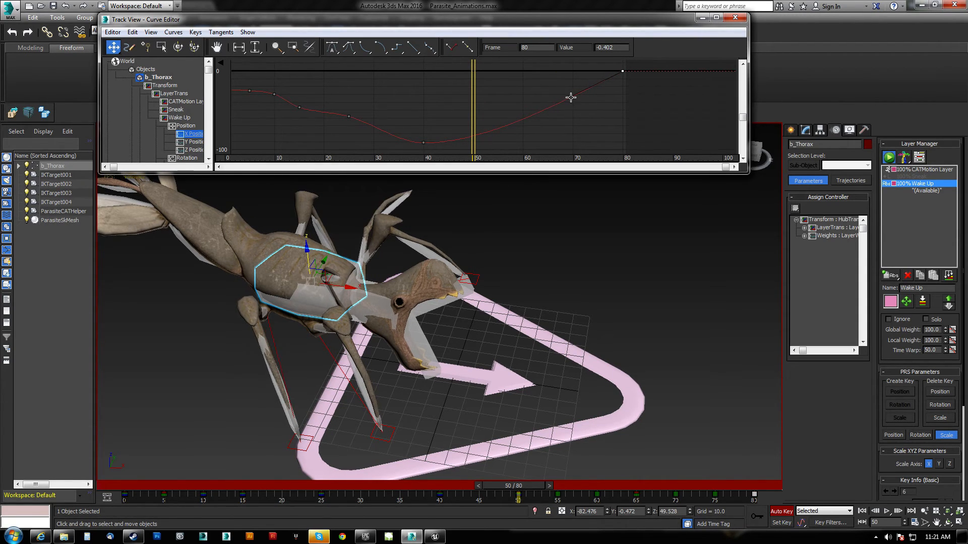
Raise b_Thorax's X Position key at frame 40 to -81.275 and review the motion from the side through frame 80.
alt+middle_drag(561, 388, 507, 230)
click(423, 142)
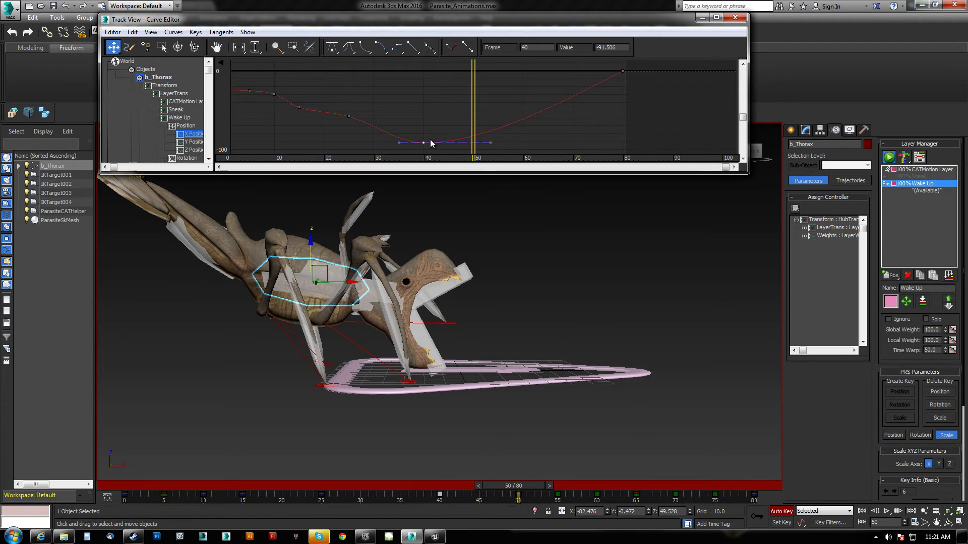
drag(425, 141, 425, 134)
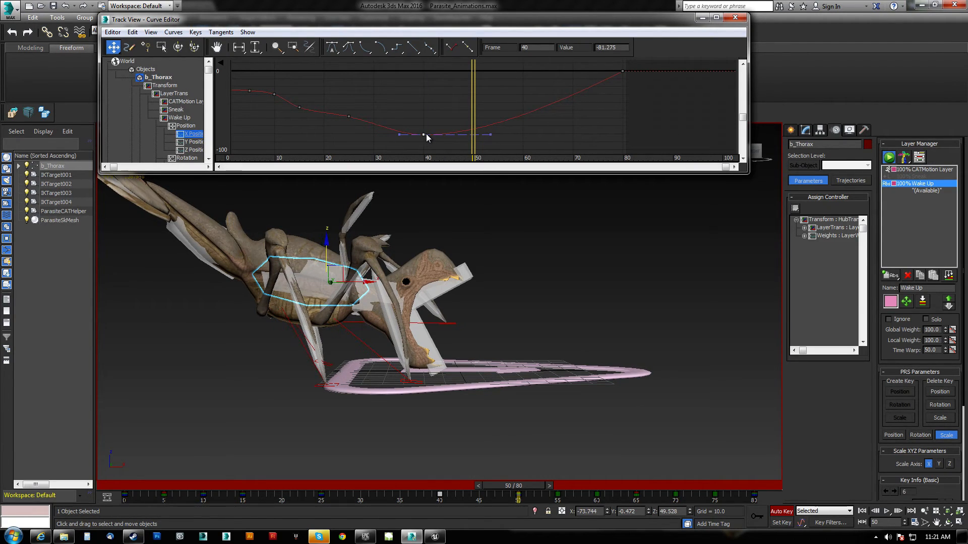
drag(519, 484, 191, 485)
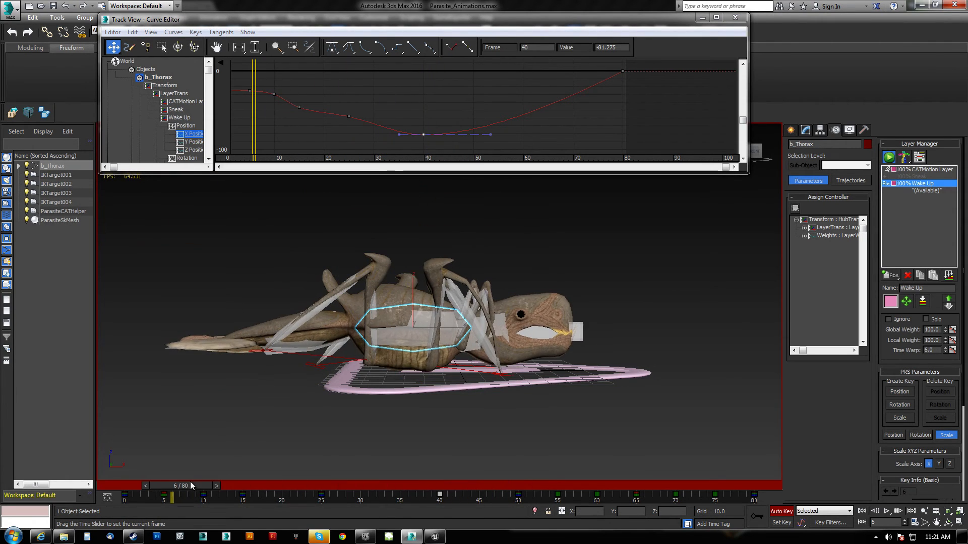
click(887, 512)
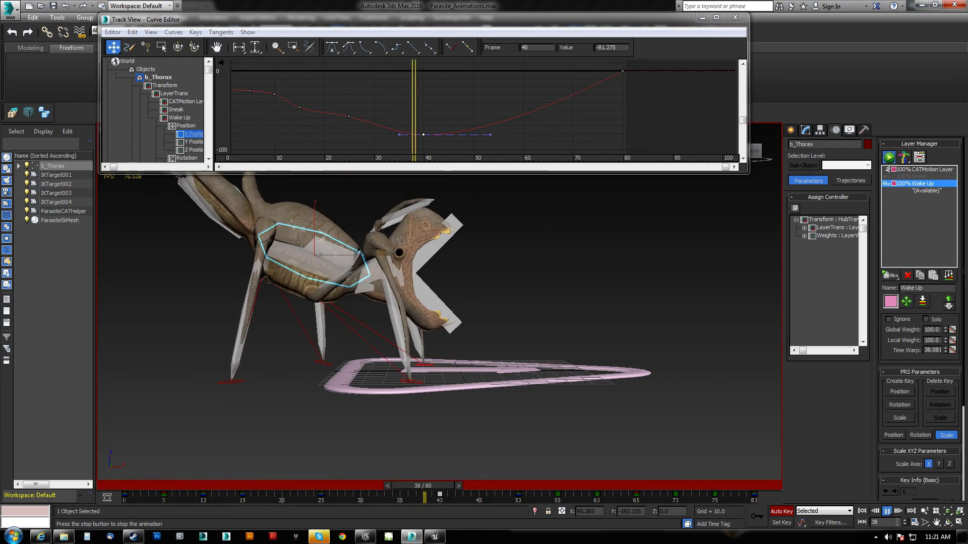
click(887, 511)
drag(727, 482, 857, 541)
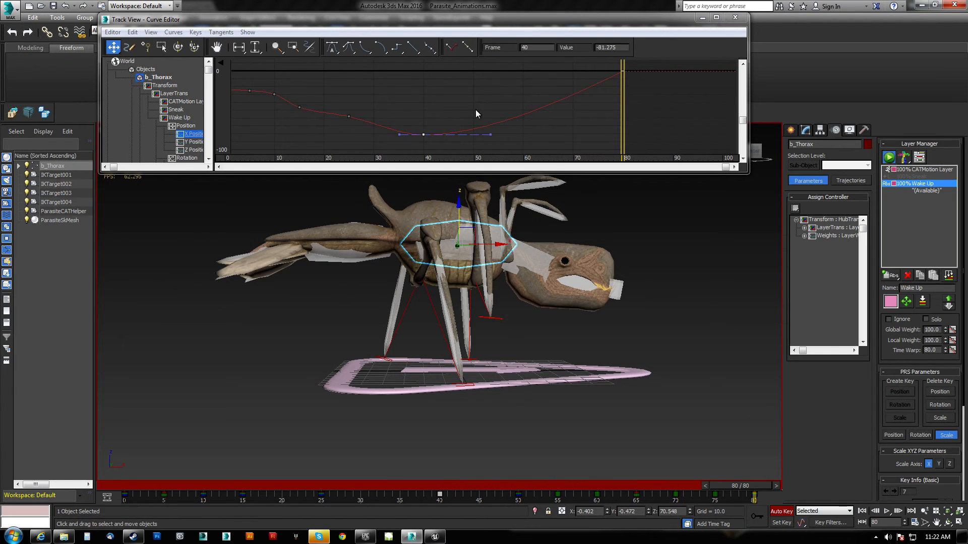
Close the Curve Editor and turn off Auto Key.
click(735, 17)
click(783, 512)
alt+middle_drag(458, 247, 462, 261)
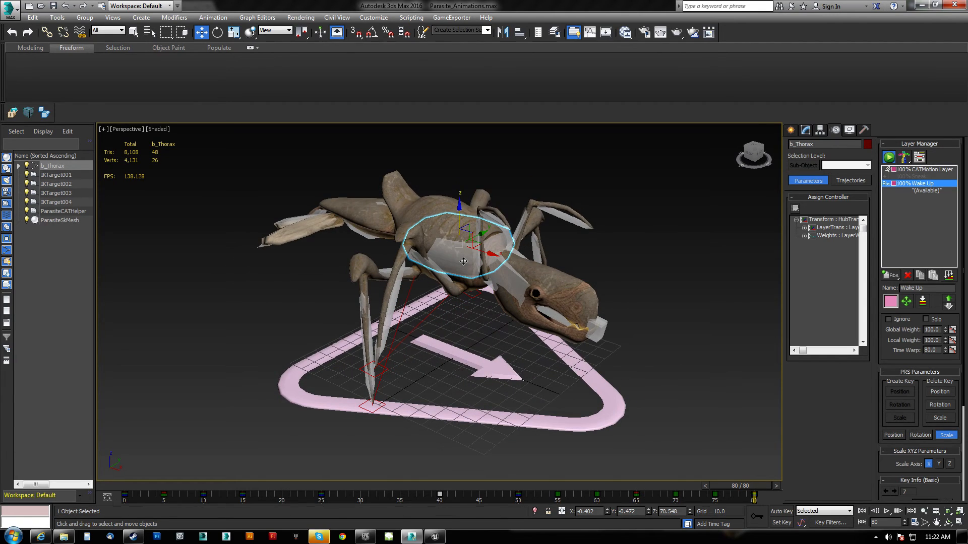
Select b_Thorax with its whole bone hierarchy and export it as FBX, overwriting Anim_Parasite_Wake.FBX with the current export settings.
double_click(459, 259)
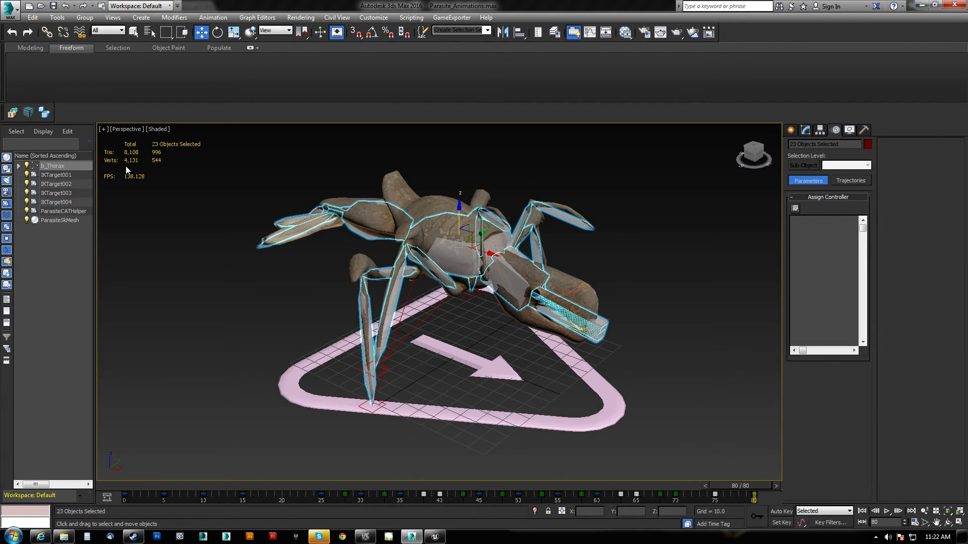
click(12, 114)
double_click(125, 99)
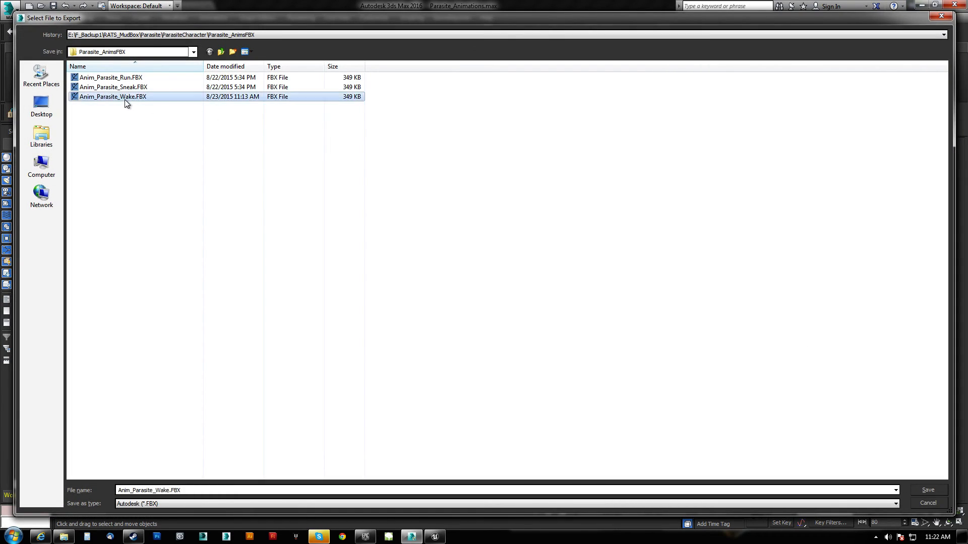
click(533, 310)
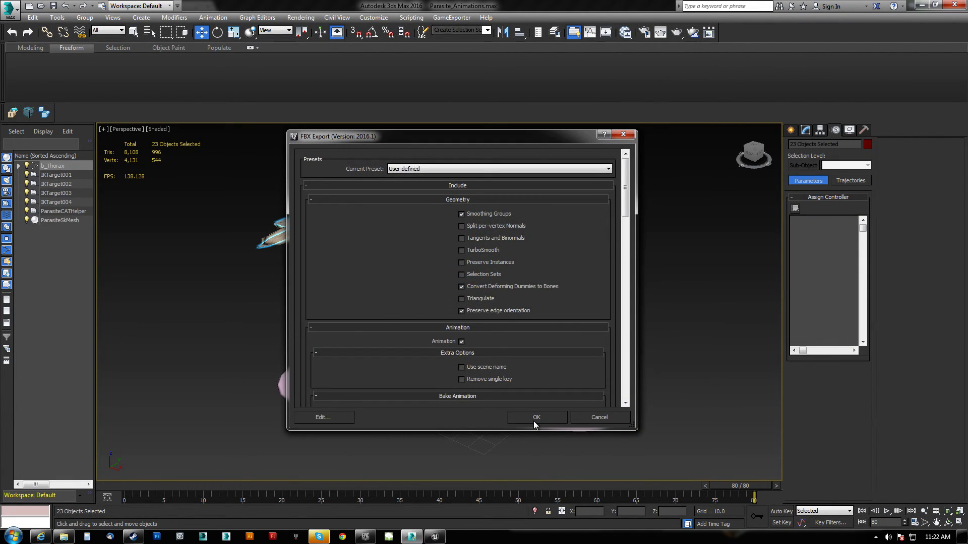
click(536, 357)
Switch to Unreal Editor and reimport the Anim_Parasite_Wake animation from the Anims folder.
click(435, 537)
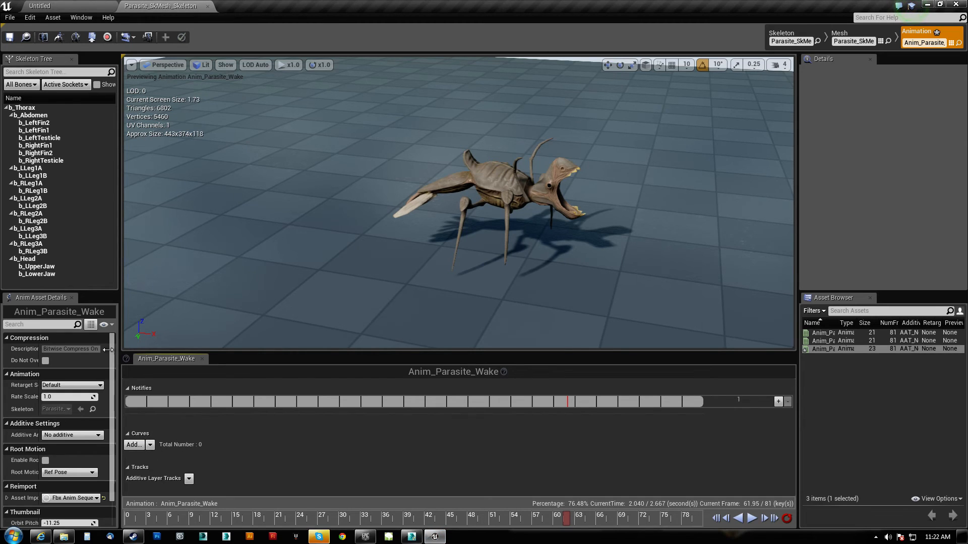
click(63, 5)
right_click(202, 450)
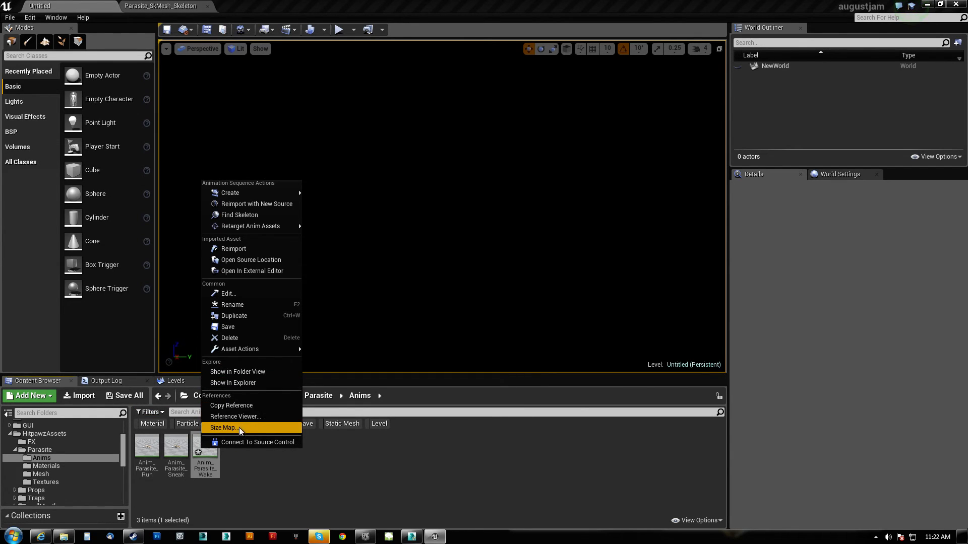
click(237, 249)
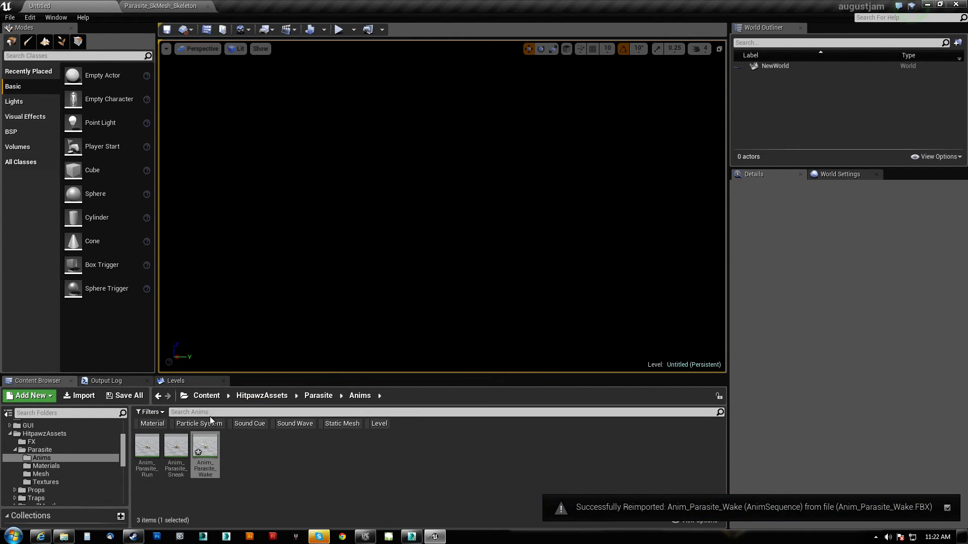
Play the reimported Anim_Parasite_Wake animation in the skeleton's animation preview.
click(179, 7)
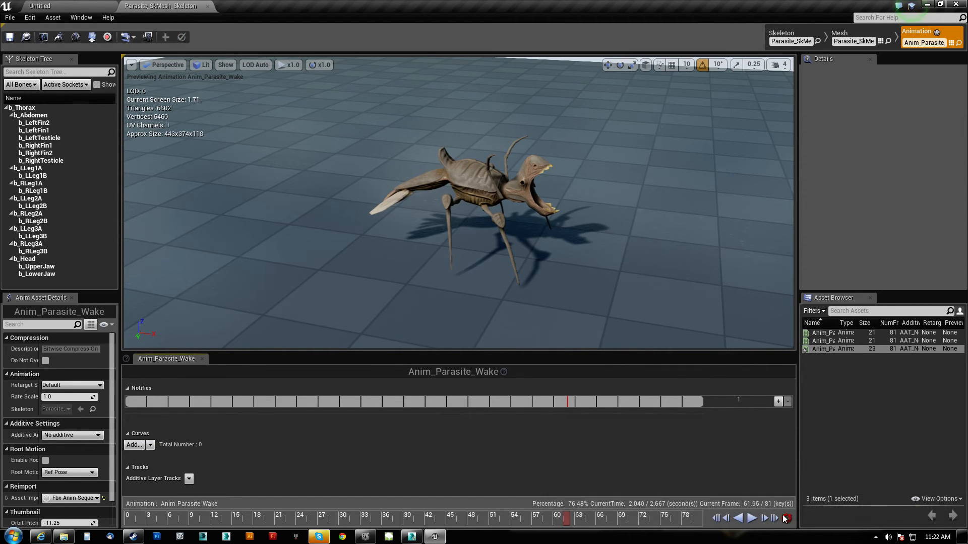
click(752, 519)
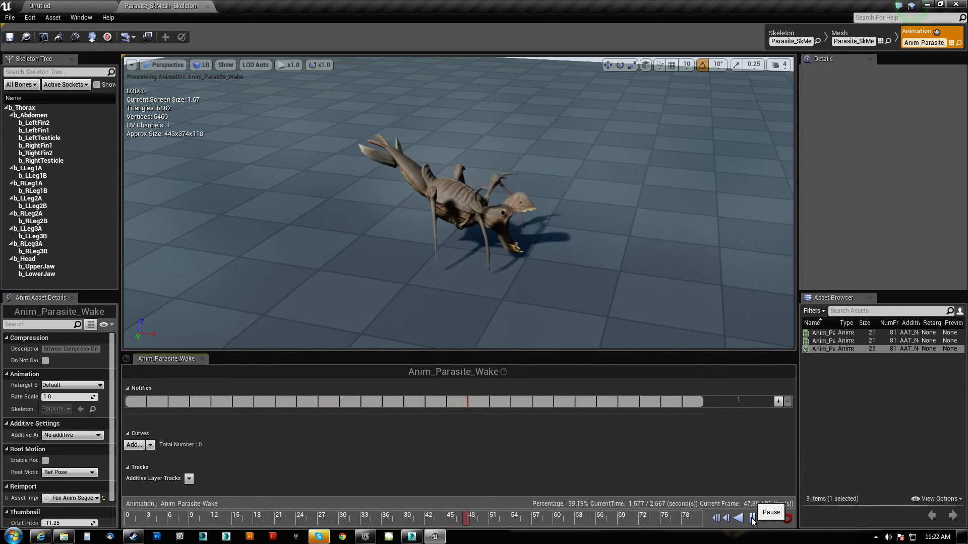
click(752, 518)
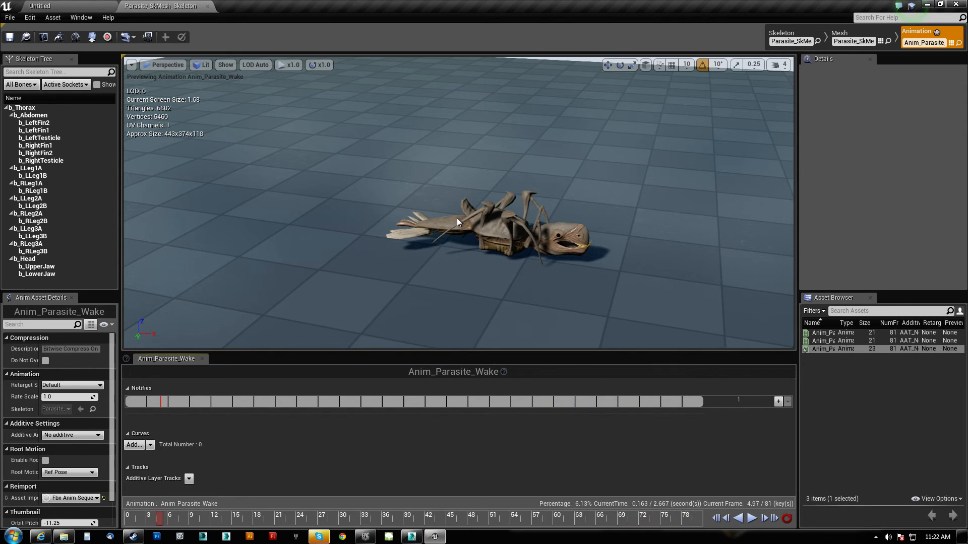
Scrub Anim_Parasite_Wake between about frames 57 and 72, examining the leg movement from a low side view.
drag(161, 525, 633, 527)
middle_drag(453, 309, 461, 413)
alt+drag(458, 201, 457, 142)
alt+drag(504, 193, 504, 193)
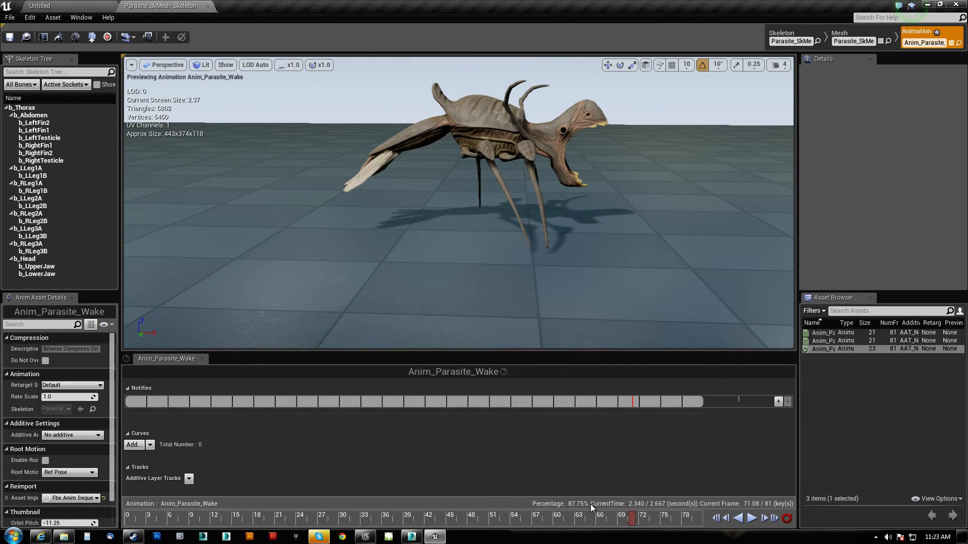
drag(634, 522, 537, 541)
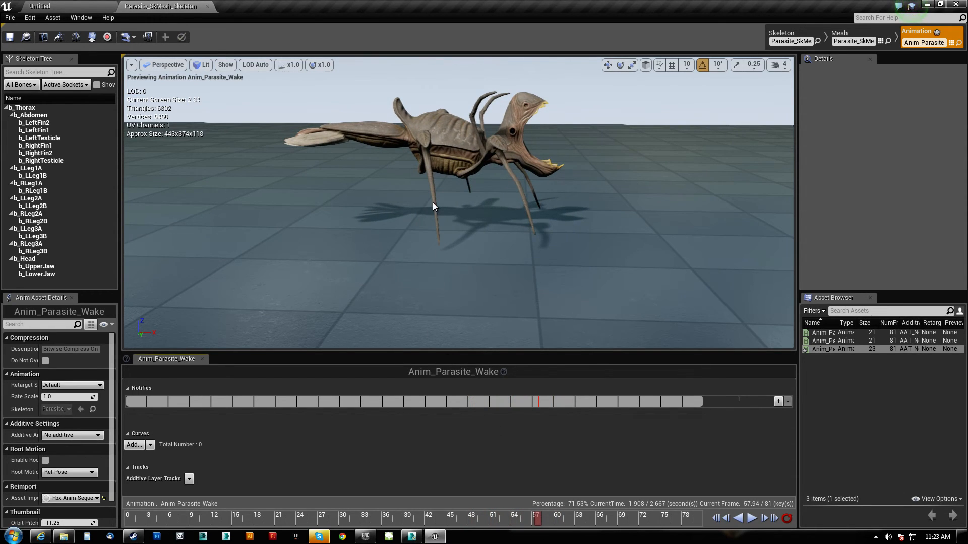
drag(537, 516, 641, 533)
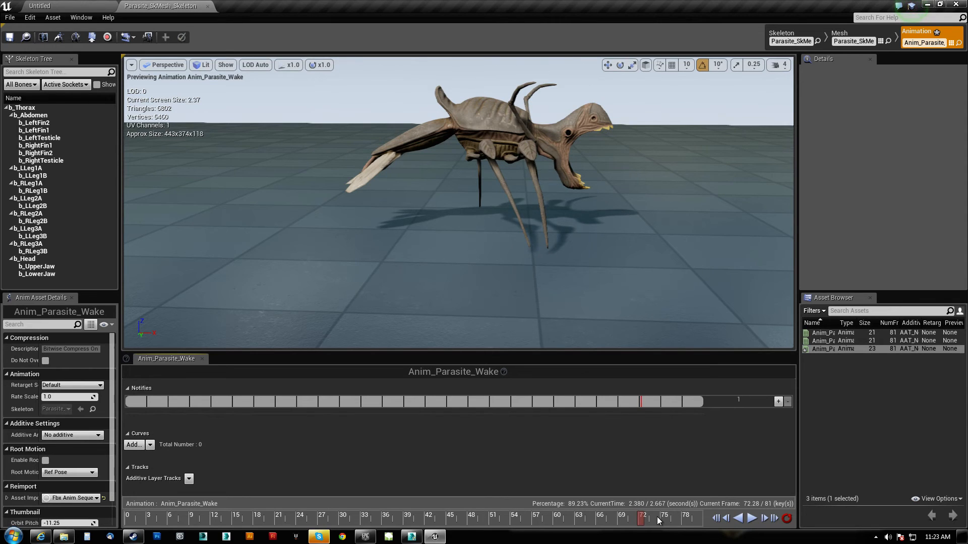
drag(643, 524, 559, 527)
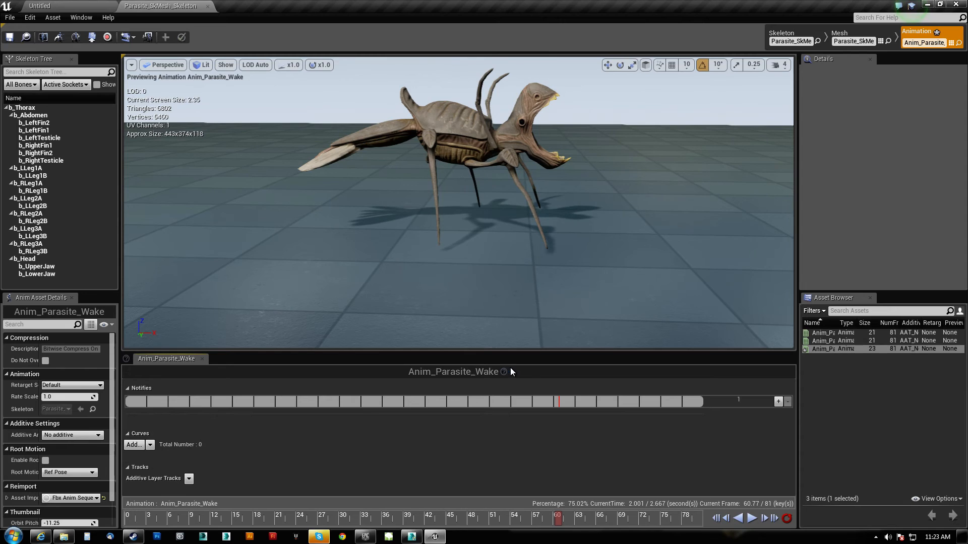
Switch back to 3ds Max, shift IKTarget004's keys at frames 60, 65 and 70 ten frames later, and check the legs through frame 80.
click(415, 537)
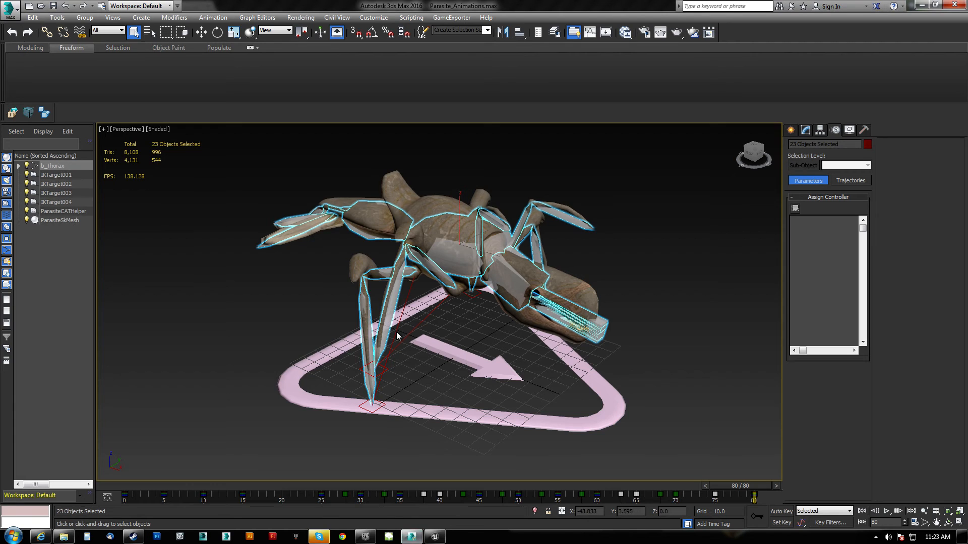
alt+middle_drag(396, 335, 427, 328)
click(441, 402)
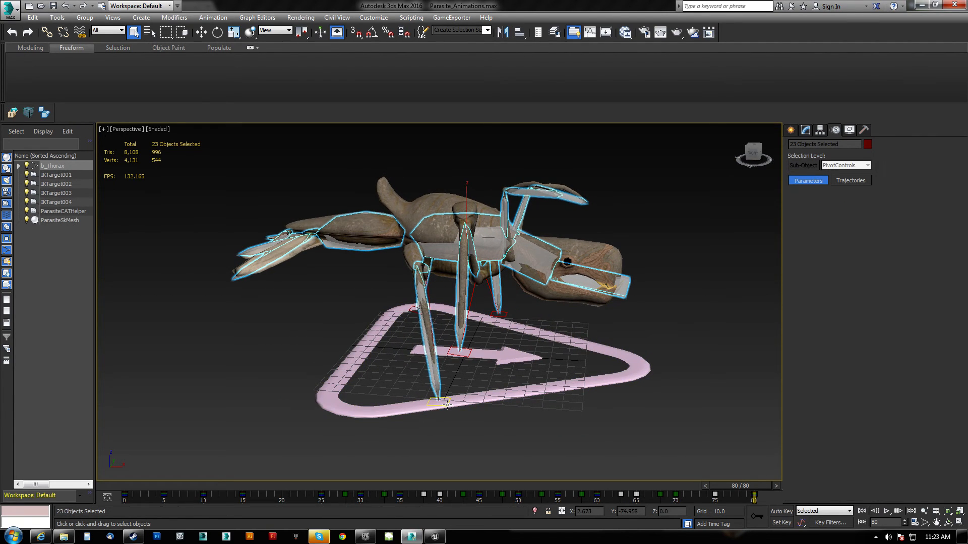
drag(730, 486, 681, 499)
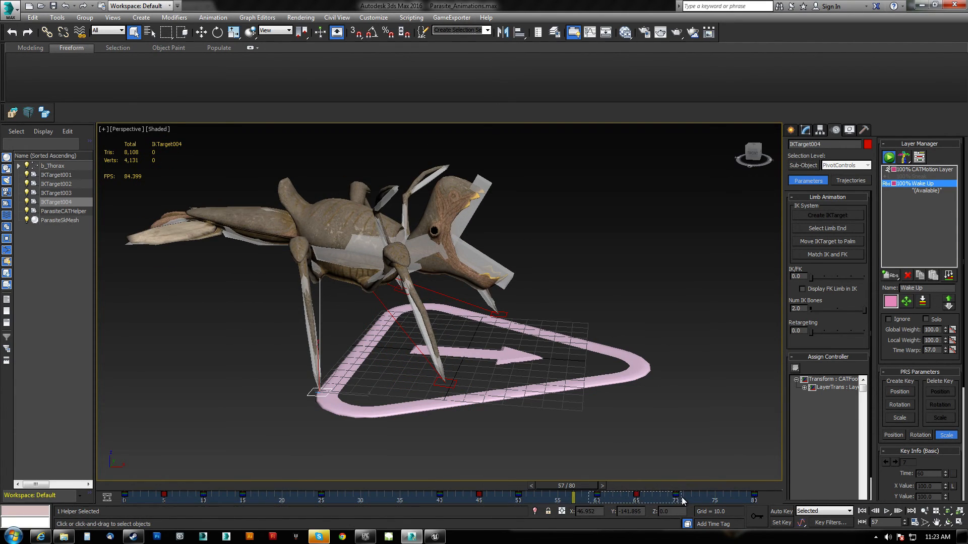
drag(596, 492, 663, 529)
mouse_move(366, 313)
alt+middle_down()
mouse_move(388, 305)
mouse_move(380, 304)
alt+middle_up()
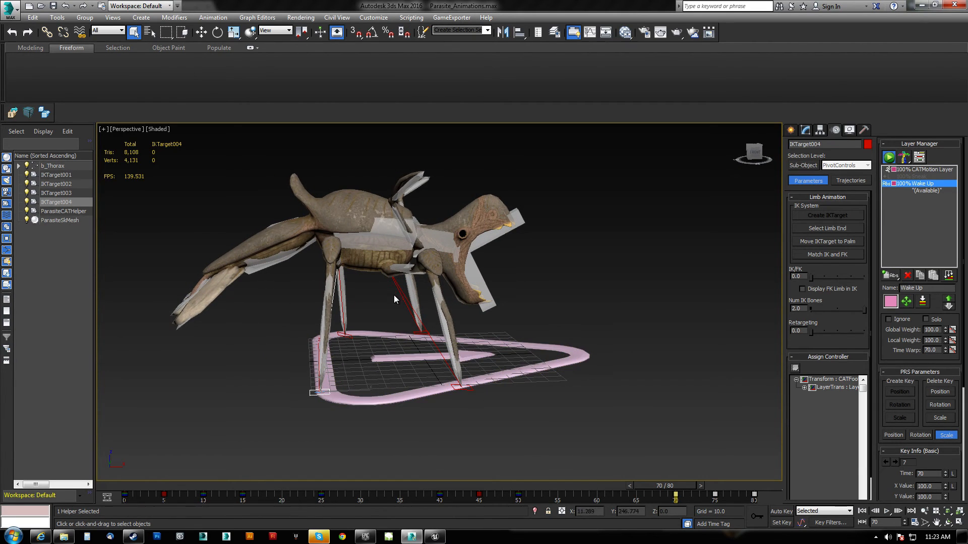
drag(685, 485, 800, 489)
alt+middle_drag(443, 297, 458, 296)
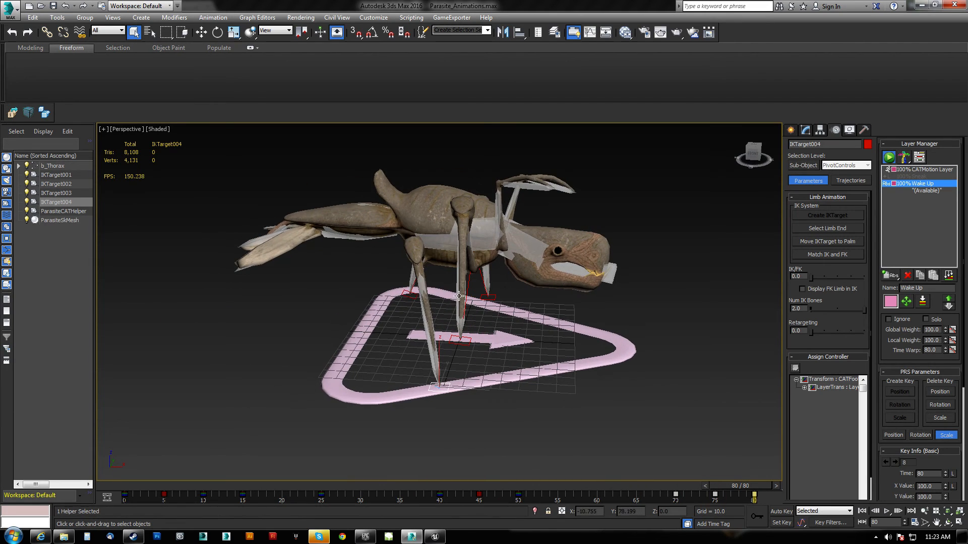
Export the b_Thorax bone hierarchy over Anim_Parasite_Wake.FBX again with the current FBX settings and switch to Unreal Editor.
click(449, 261)
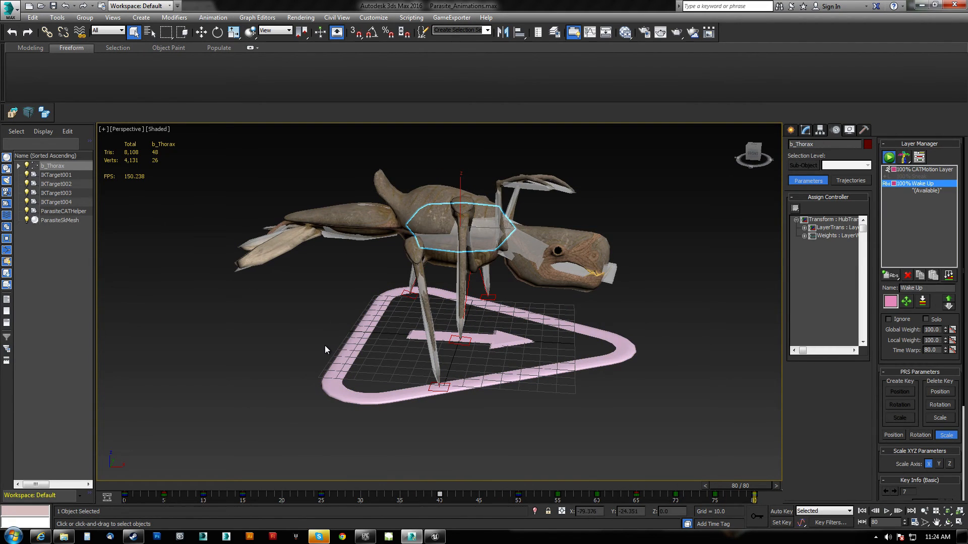
key(ctrl+Page_Down)
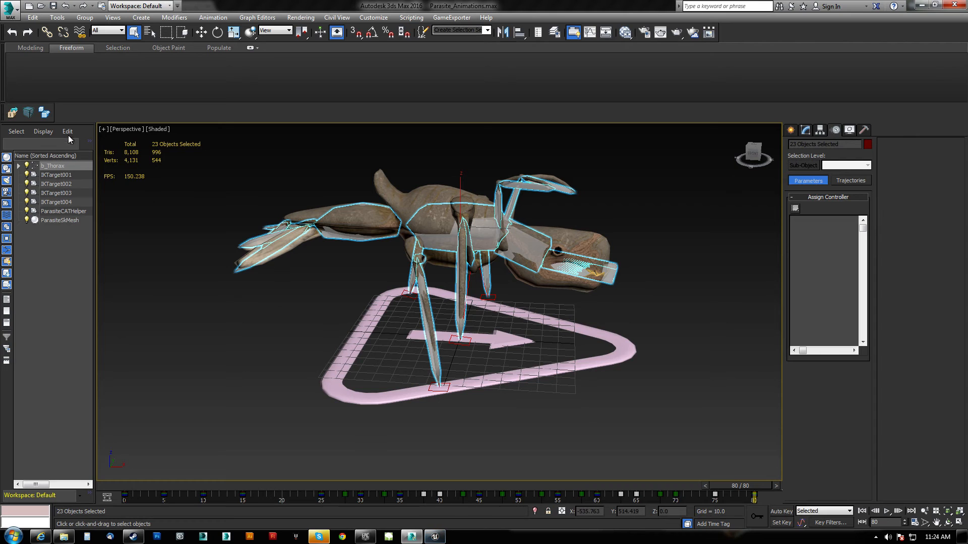
click(14, 112)
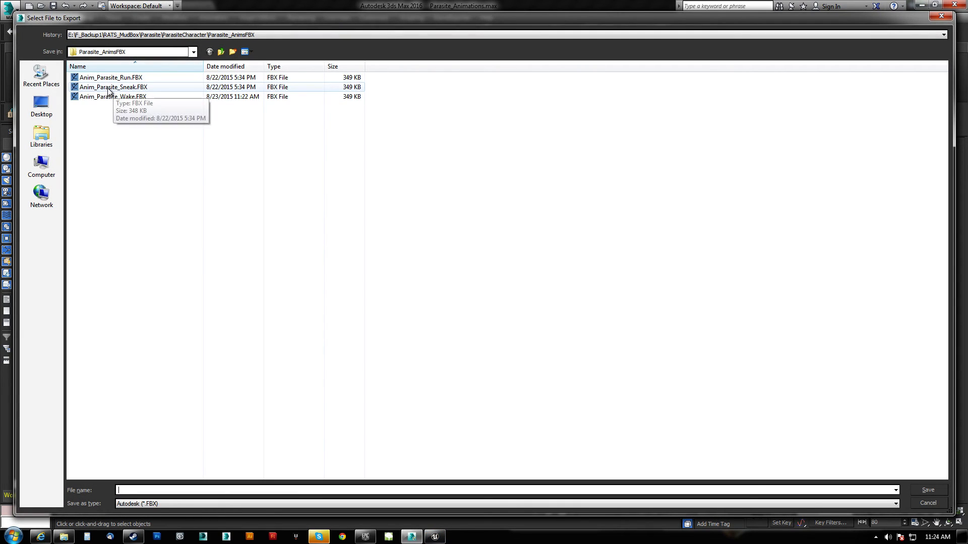
double_click(126, 96)
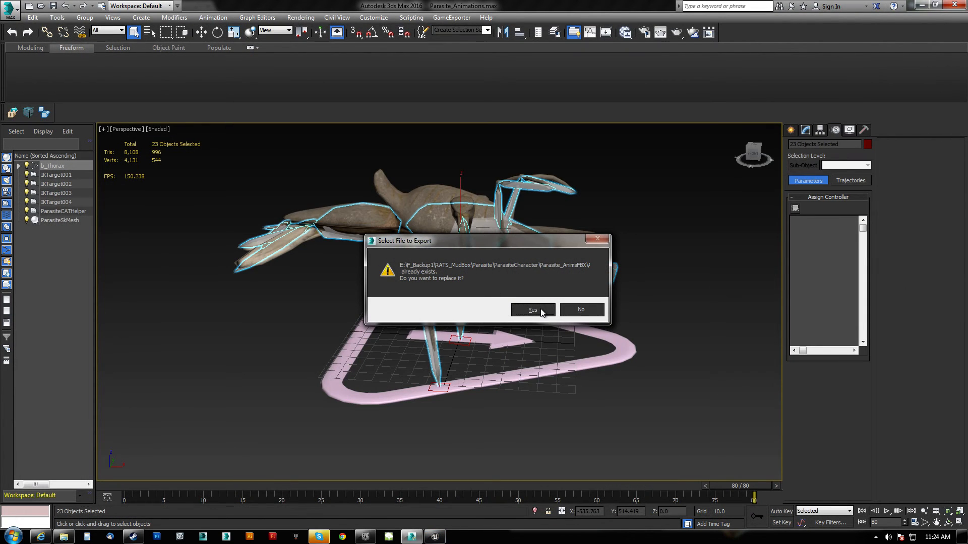
click(533, 309)
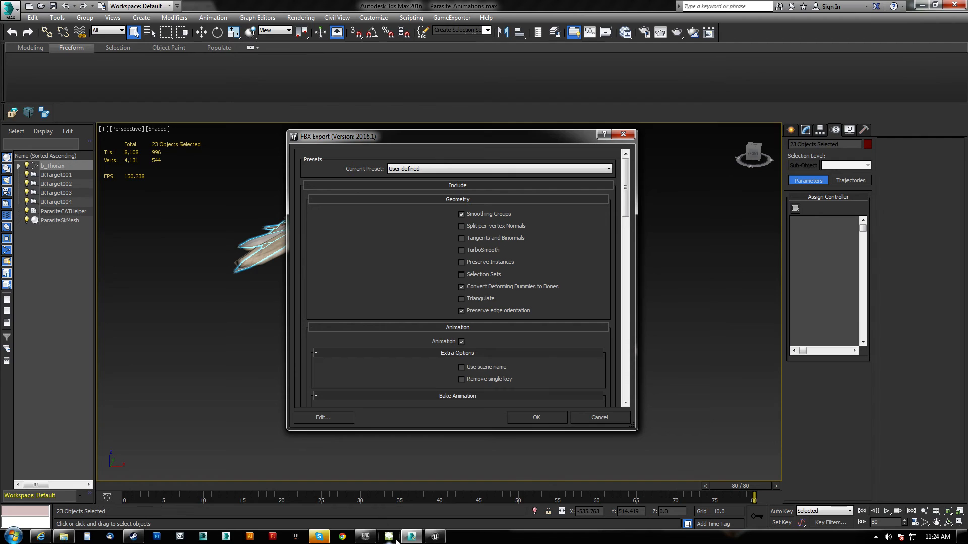
mouse_move(410, 539)
click(537, 418)
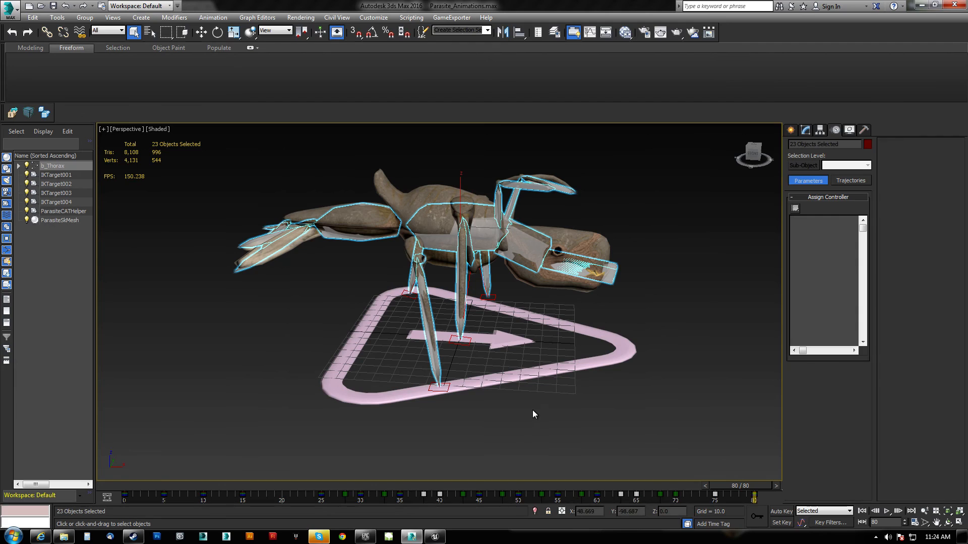
click(435, 537)
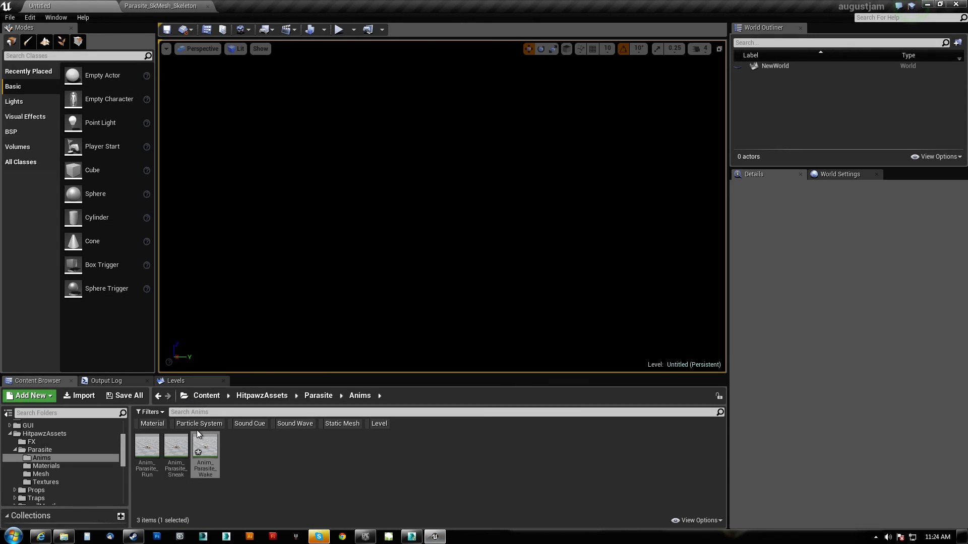
Reimport Anim_Parasite_Wake and scrub through its last frames, from about frame 60, in the animation preview.
right_click(207, 446)
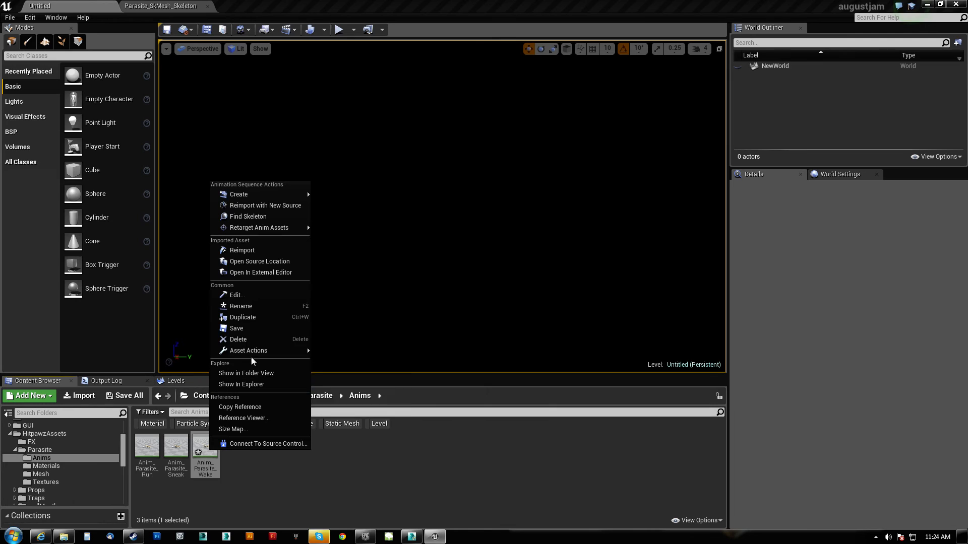
click(255, 251)
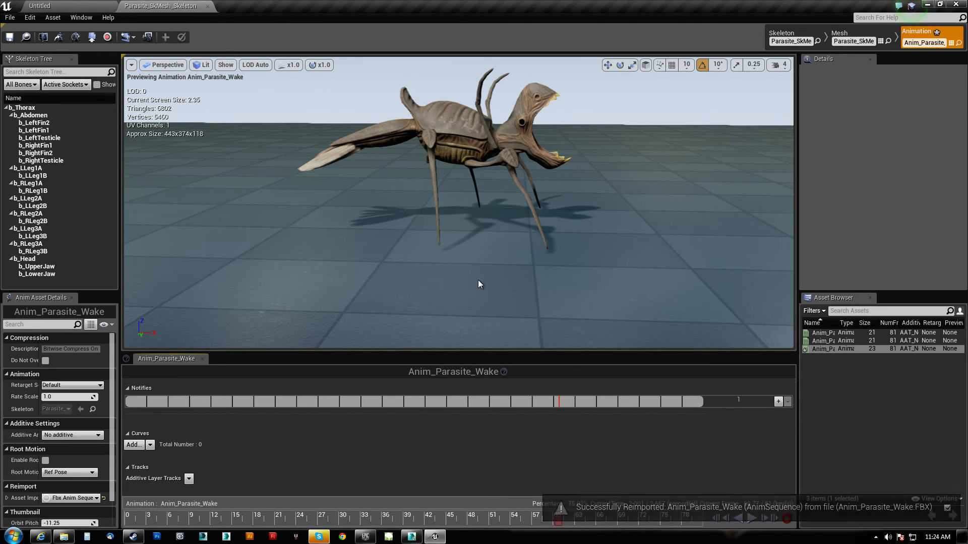
drag(557, 521, 702, 520)
Switch back to 3ds Max and scrub the wake-up animation from frame 0 to 39, examining the parasite from the front.
click(75, 7)
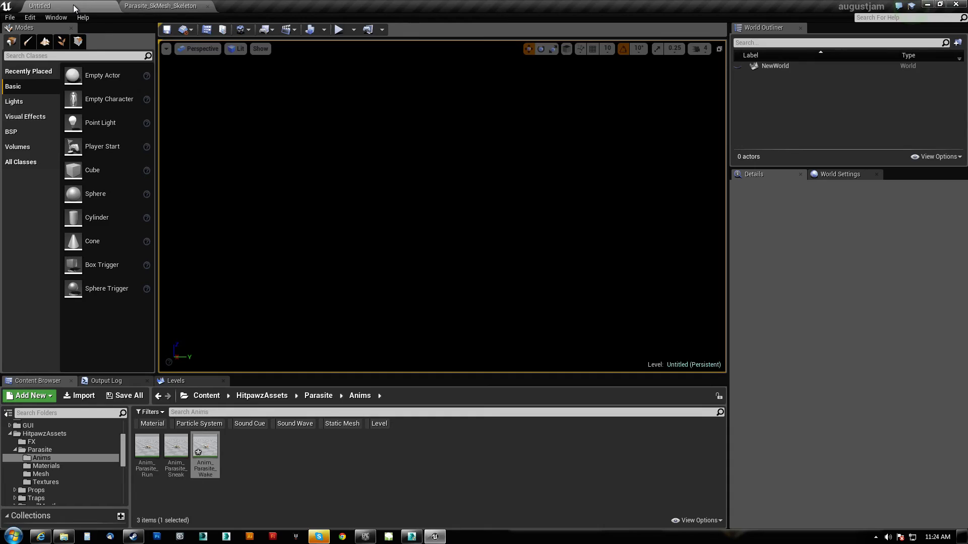
click(411, 536)
alt+middle_drag(443, 277, 365, 273)
scroll(365, 273, up, 1)
middle_drag(365, 273, 373, 296)
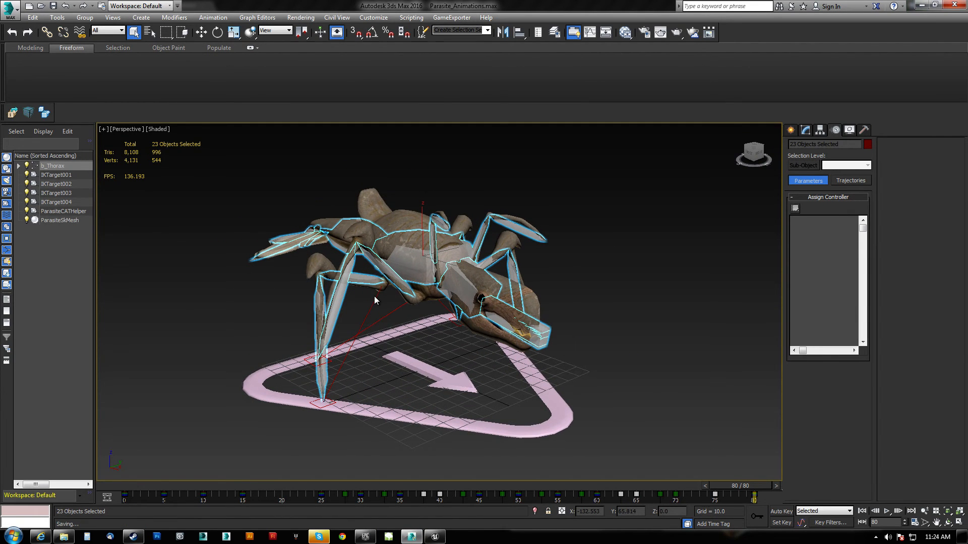
alt+middle_drag(396, 348, 389, 277)
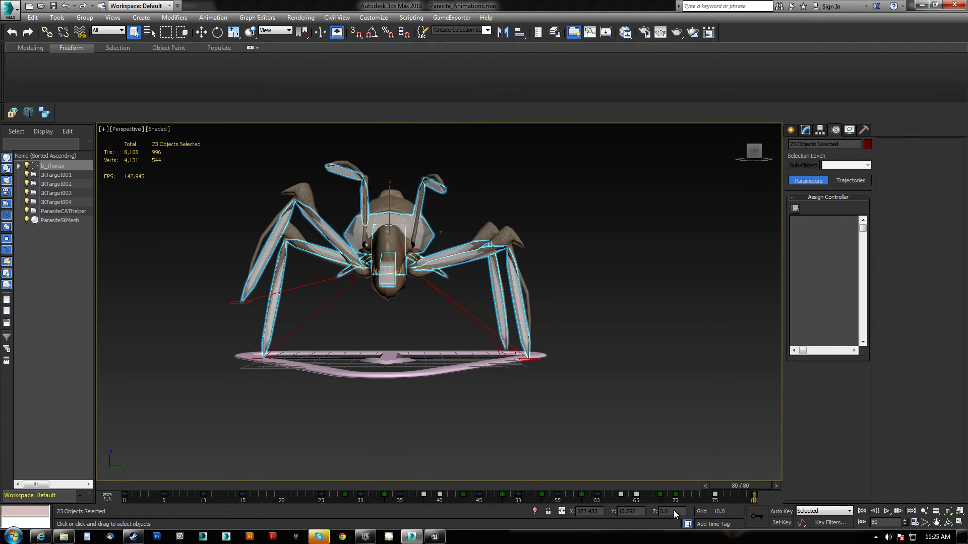
drag(756, 490, 79, 502)
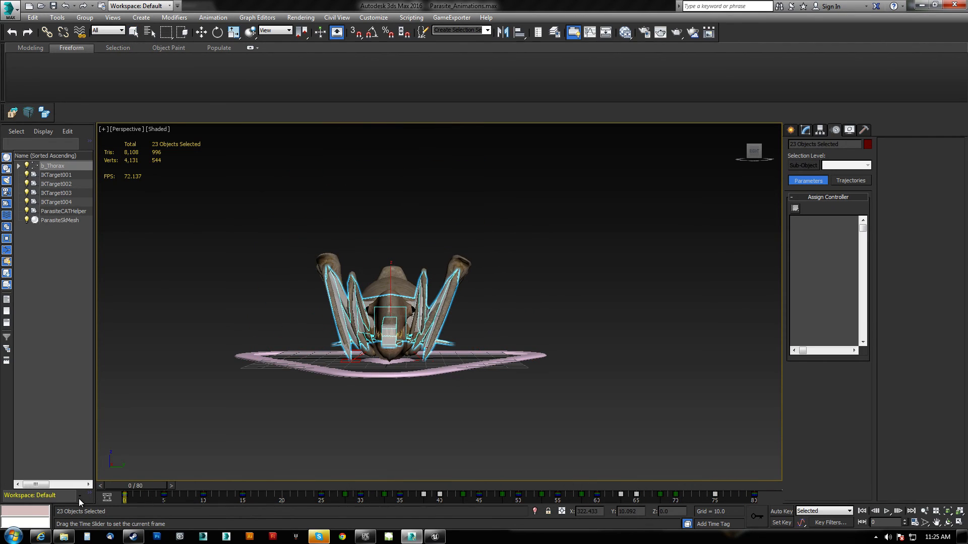
drag(159, 491, 448, 503)
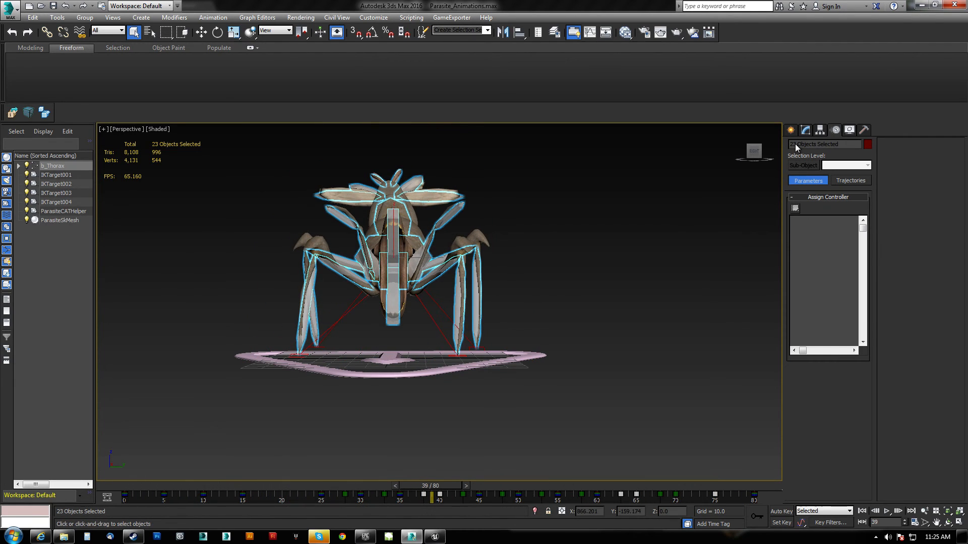
Clear the bone selection, select b_Thorax and set the Wake Up animation layer to be ignored.
click(815, 132)
click(835, 131)
key(ctrl+d)
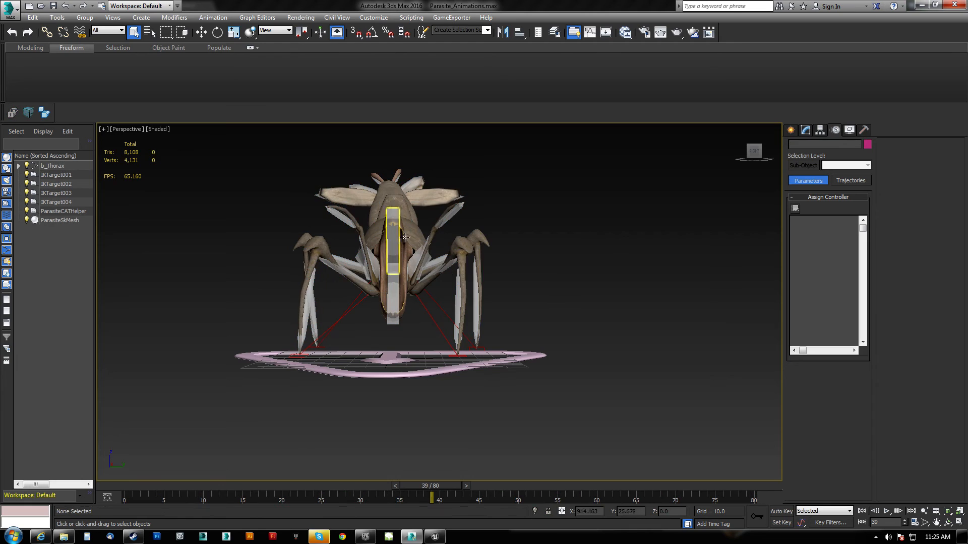
click(429, 263)
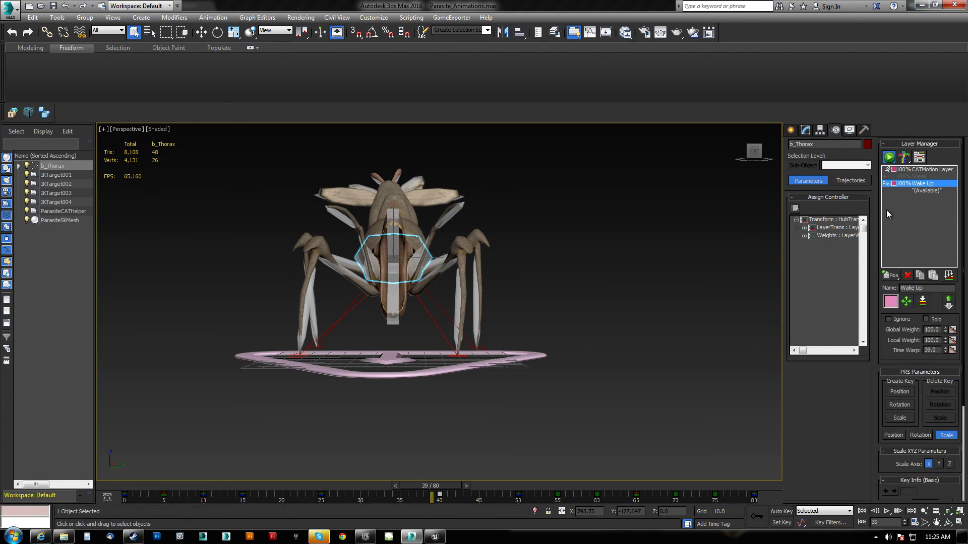
click(889, 320)
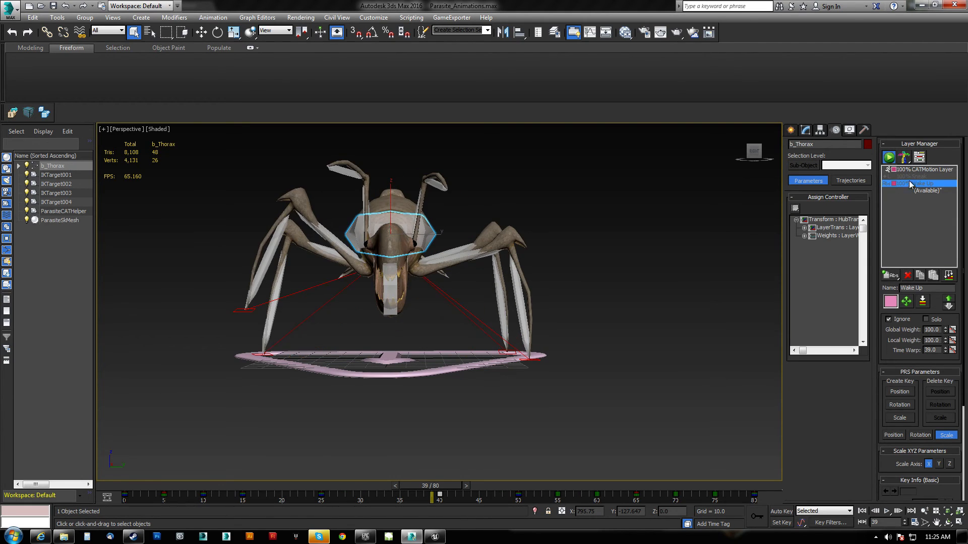
Play the CATMotion animation, examining the legs and jaws from the side and the front, and stop playback.
click(889, 511)
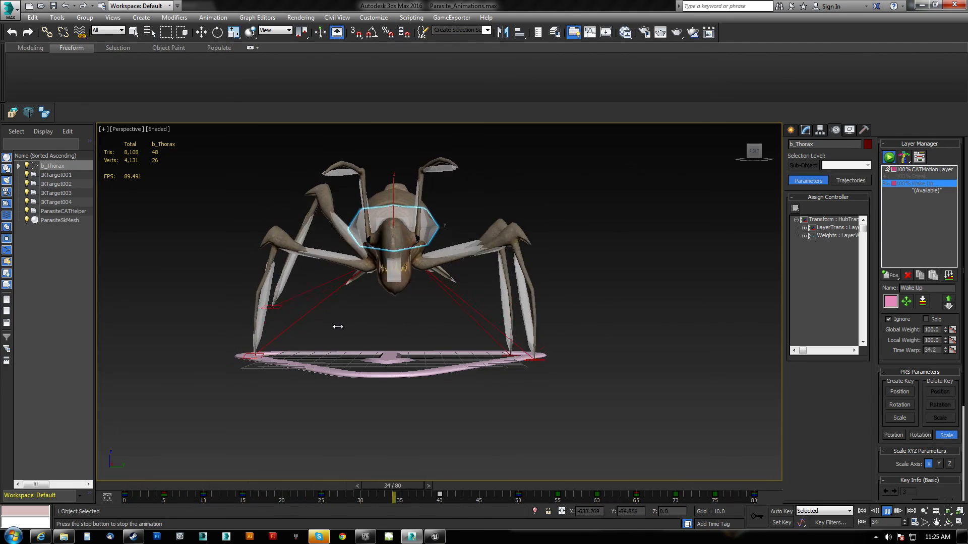
alt+middle_drag(335, 328, 388, 346)
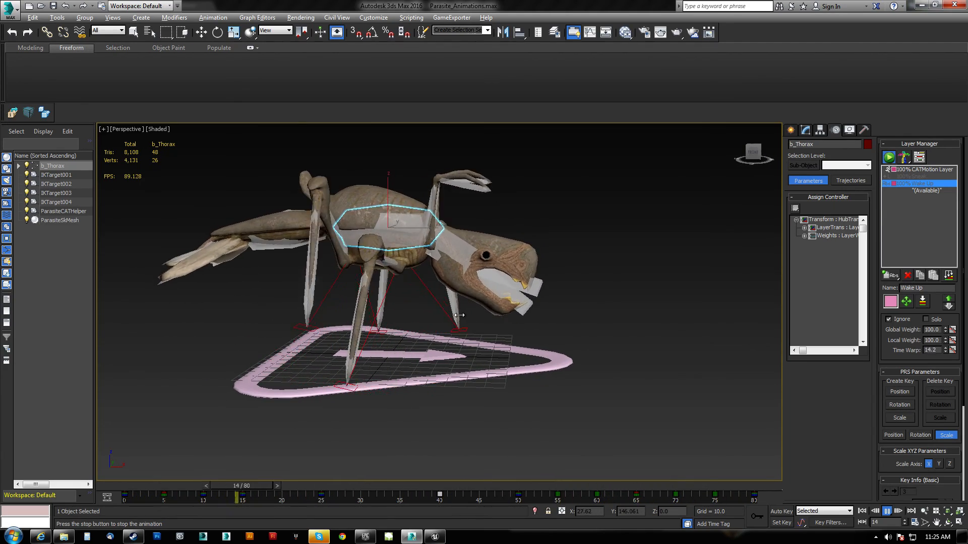
alt+middle_drag(461, 316, 456, 266)
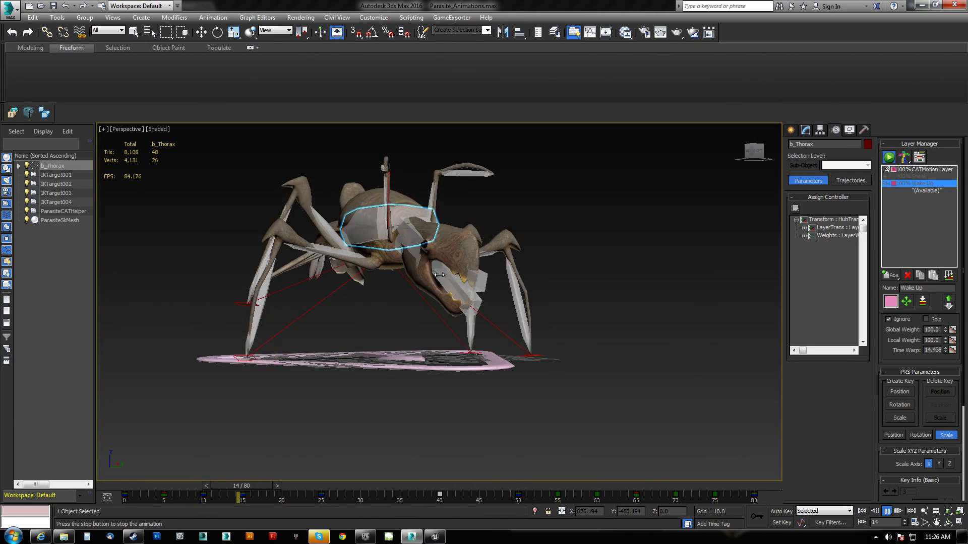
click(886, 511)
Select b_LowerJaw and scrub between about frames 14 and 20 to examine the jaw movement.
click(461, 297)
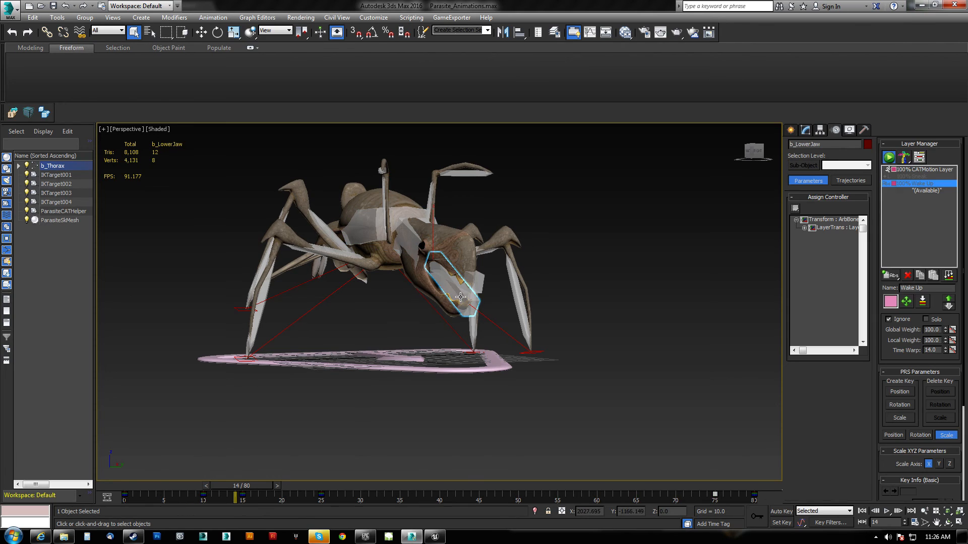
drag(243, 488, 258, 502)
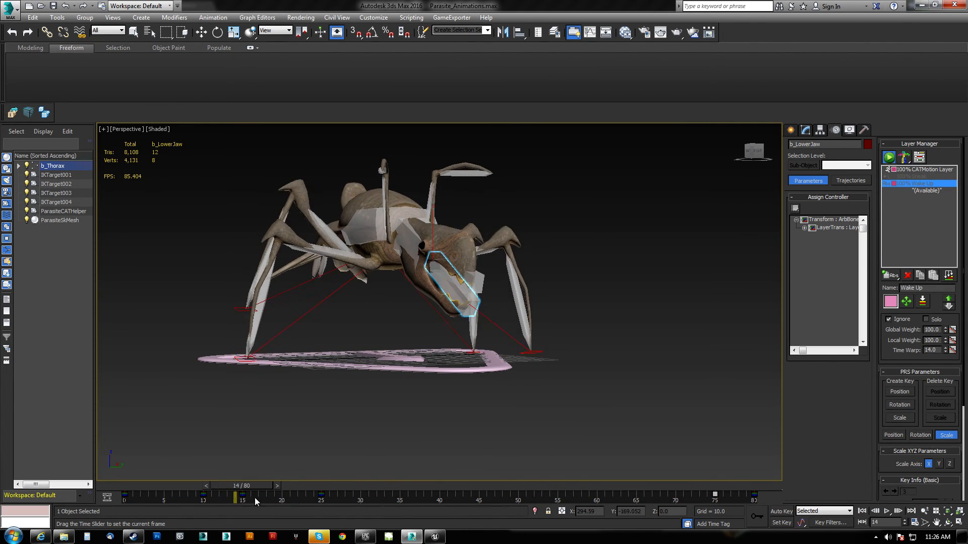
drag(328, 498, 503, 507)
drag(154, 507, 291, 511)
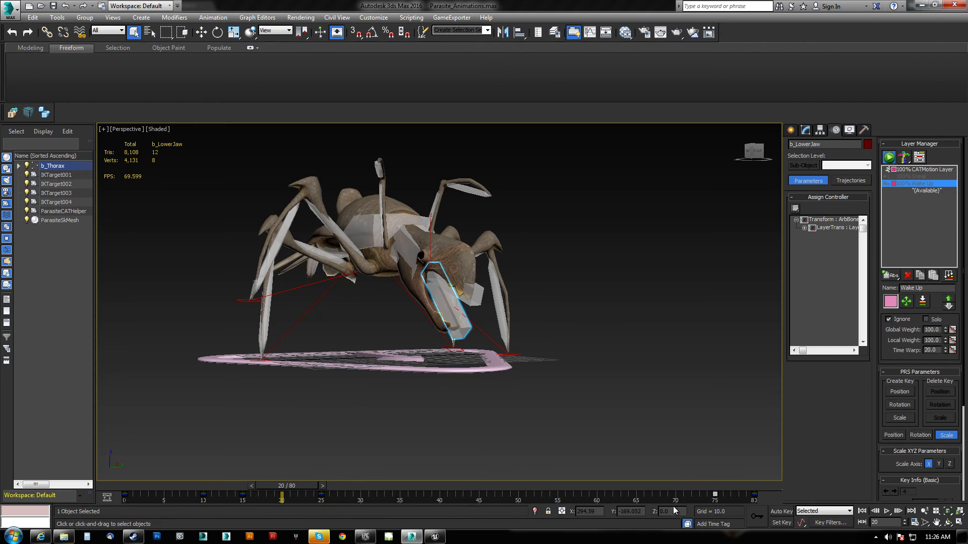
Scrub b_LowerJaw's movement to frame 38, undo the last two changes and return to frame 32.
drag(281, 498, 433, 485)
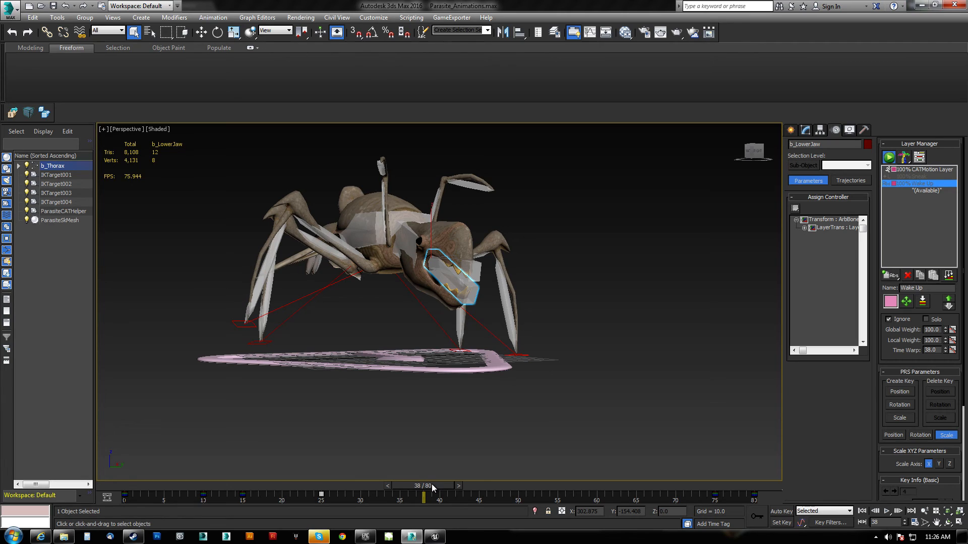
key(ctrl+z)
key(ctrl+z)
drag(434, 485, 392, 496)
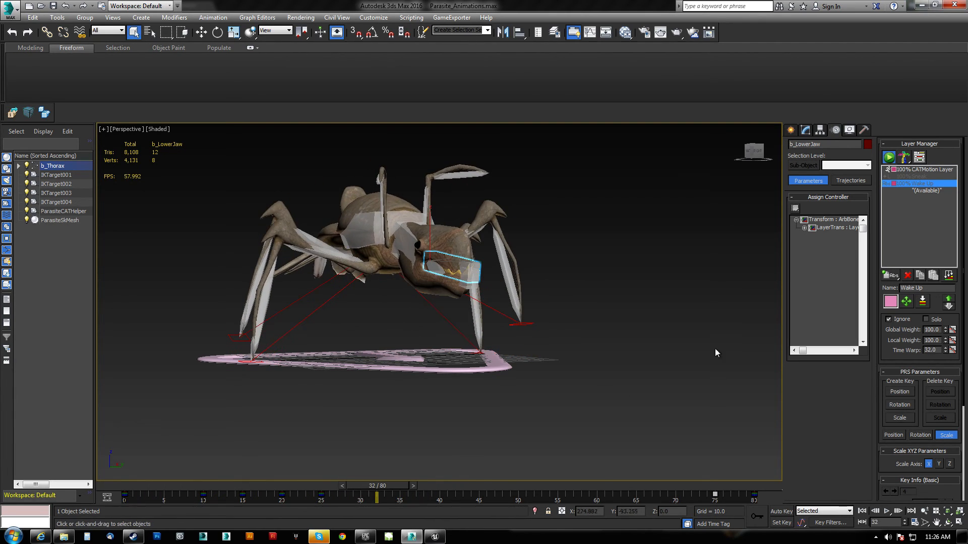
On the CATMotion Layer, shift b_LowerJaw's keys near frames 32 and 47 to frames 35 and 50.
click(926, 169)
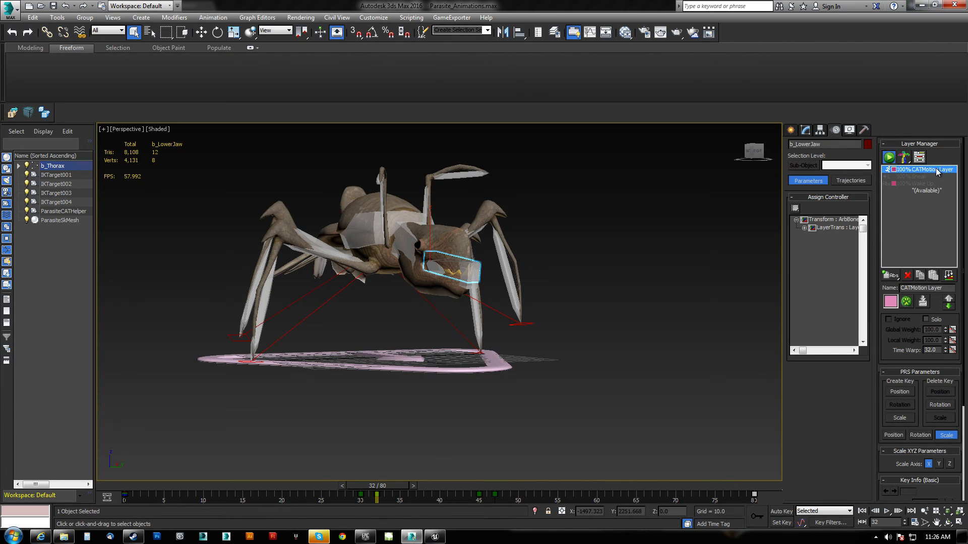
drag(288, 496, 288, 496)
drag(390, 486, 411, 480)
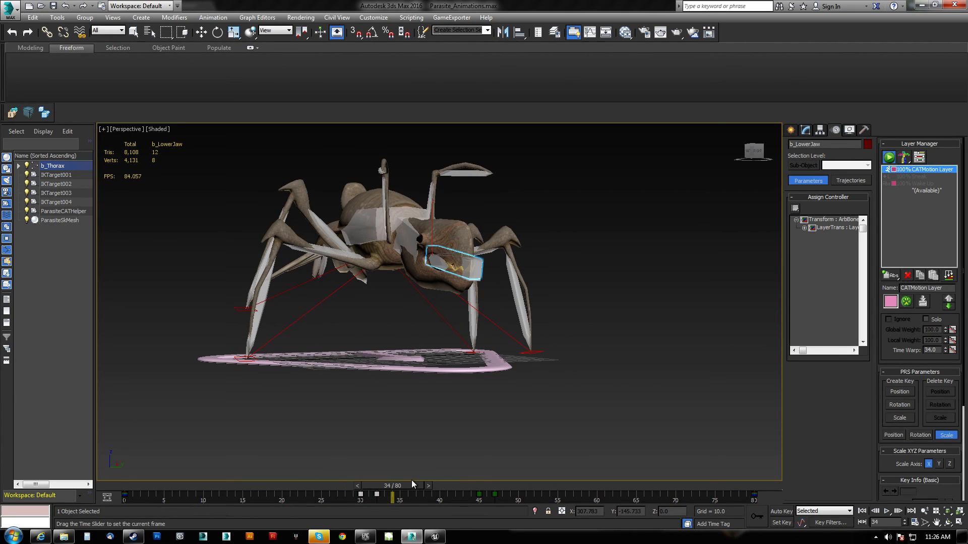
click(384, 494)
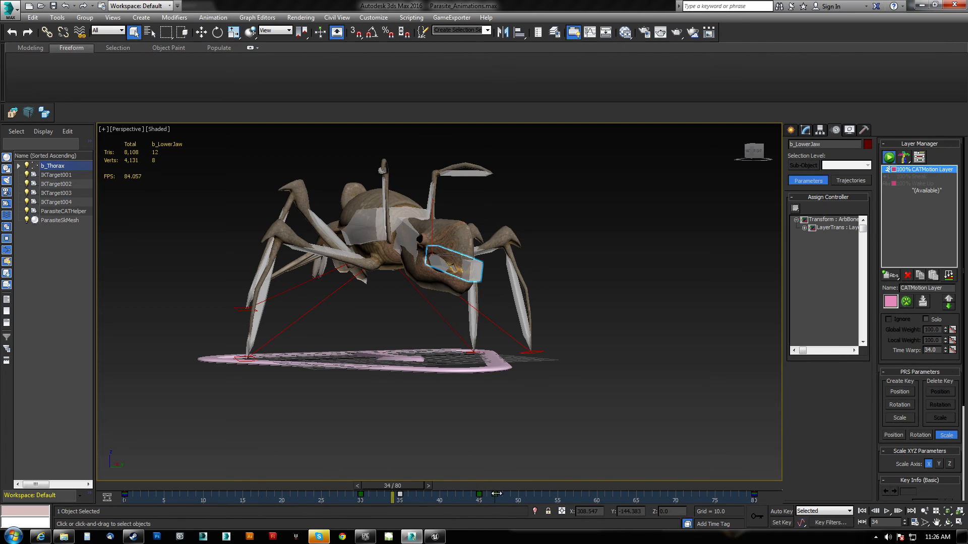
Enable Auto Key, add b_LowerJaw keys at frames 55 and 60, and scrub back to frame 35 to check the jaw.
drag(408, 488, 600, 504)
click(781, 511)
drag(615, 487, 578, 488)
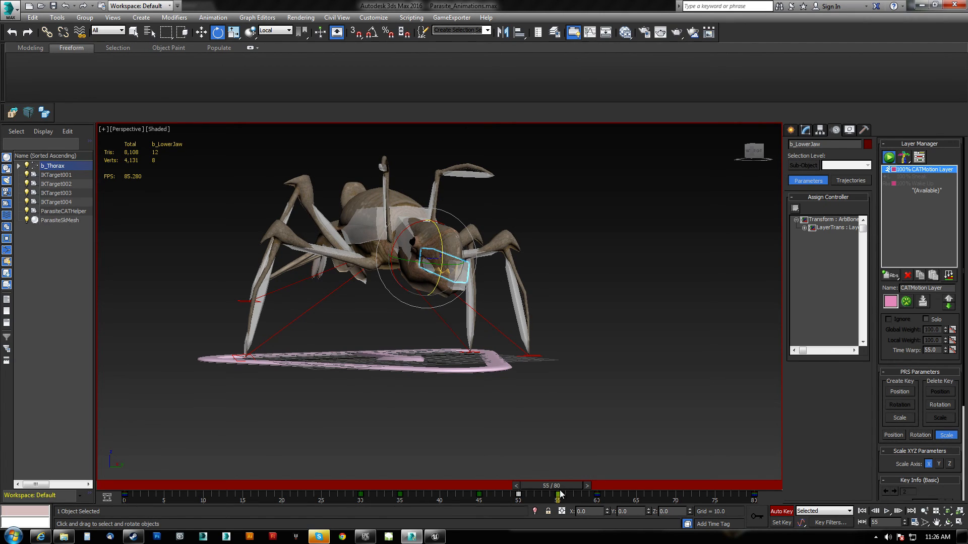
drag(552, 484, 422, 492)
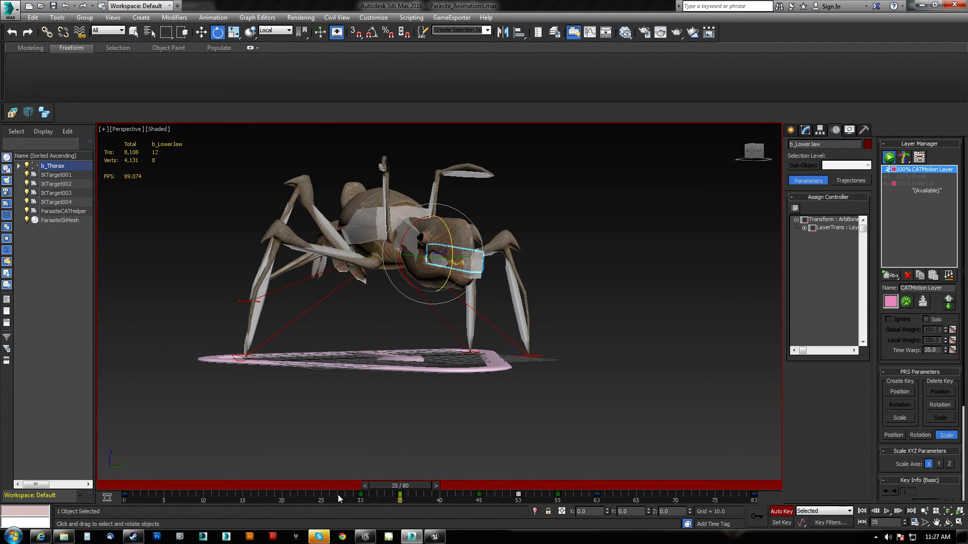
Shift b_LowerJaw's keys at frames 30 and 35 ten frames earlier and key a slightly rotated jaw pose at frame 30.
drag(338, 494, 403, 494)
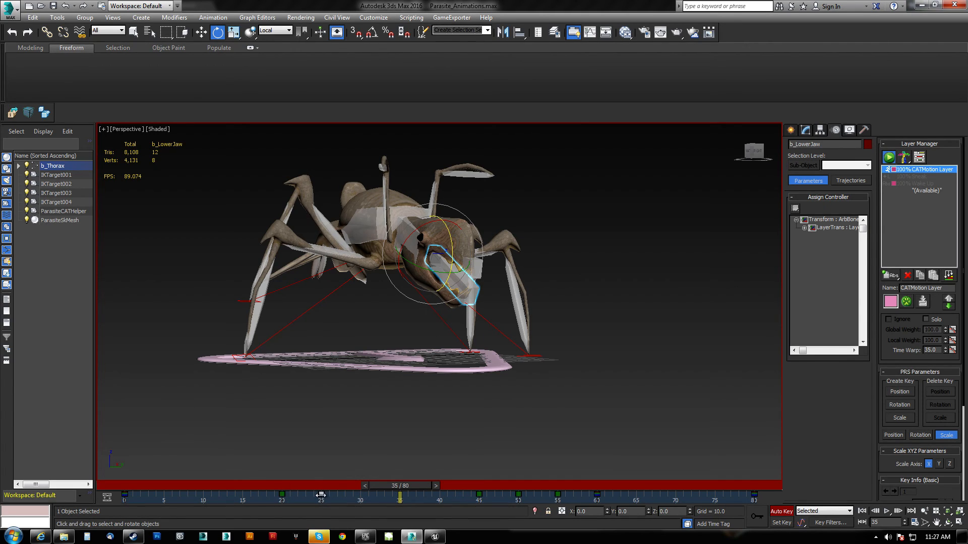
drag(415, 485, 379, 491)
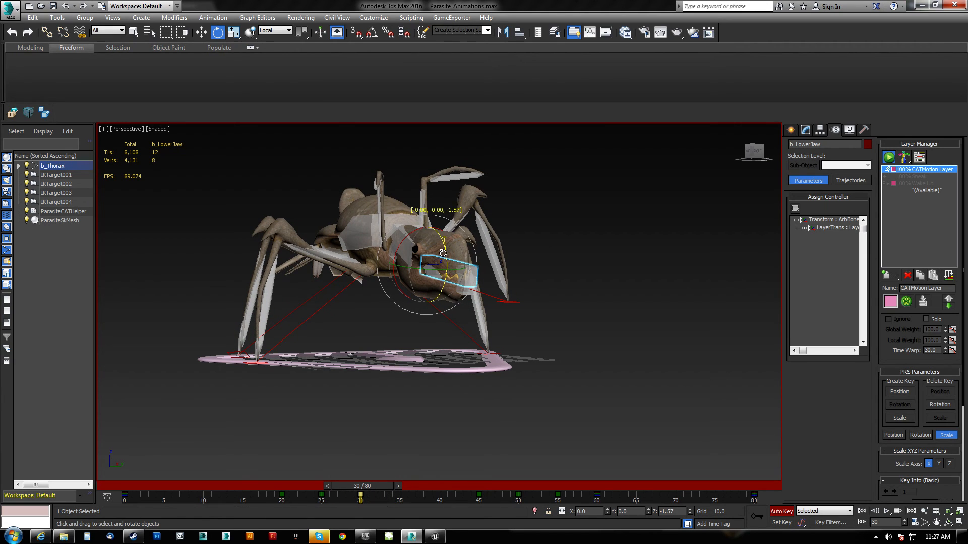
drag(376, 487, 106, 461)
key(e)
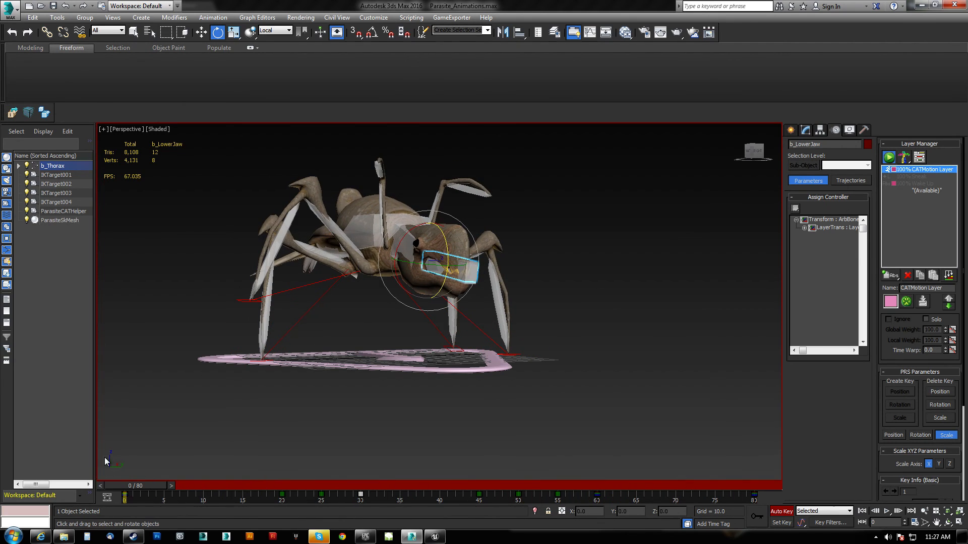
Select b_LLeg1B, check the raised front limb's motion up to frame 27 and turn off Auto Key.
click(474, 193)
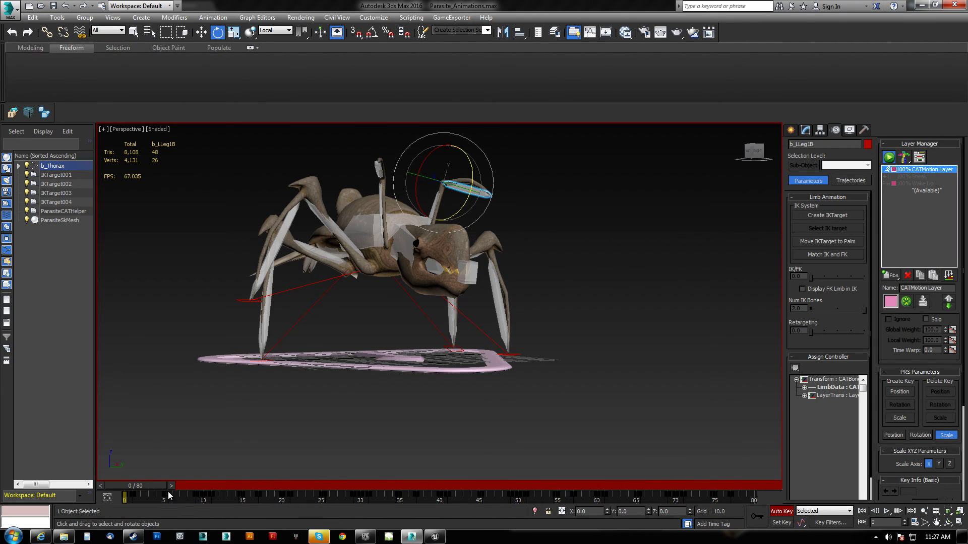
drag(152, 486, 357, 486)
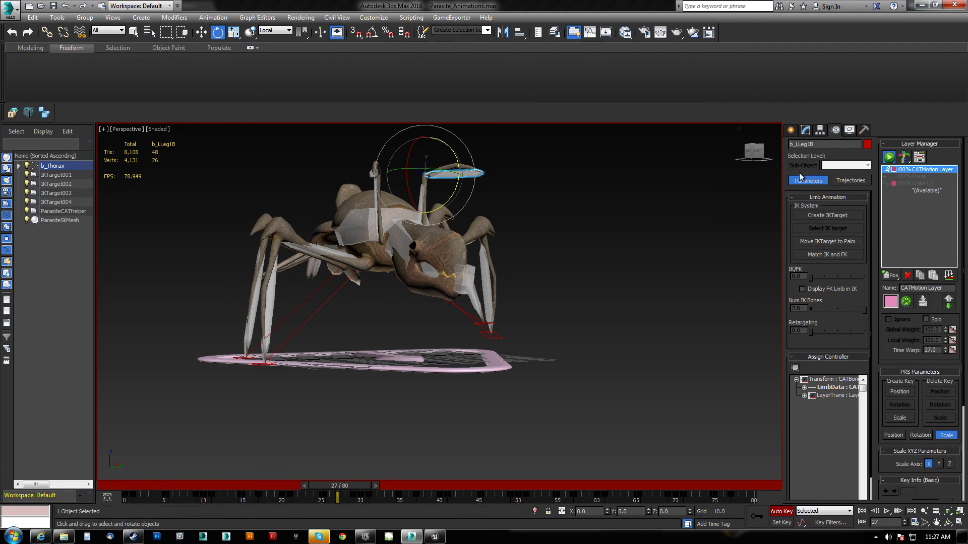
drag(343, 485, 172, 527)
key(e)
click(782, 512)
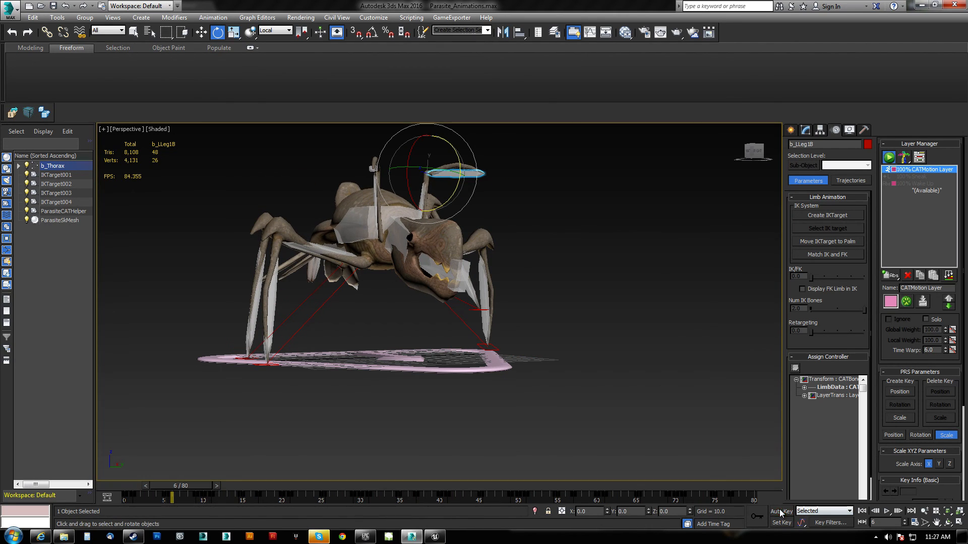
Export b_Thorax over the existing Anim_Parasite_Run.FBX with the current FBX settings and switch to Unreal Editor.
click(382, 233)
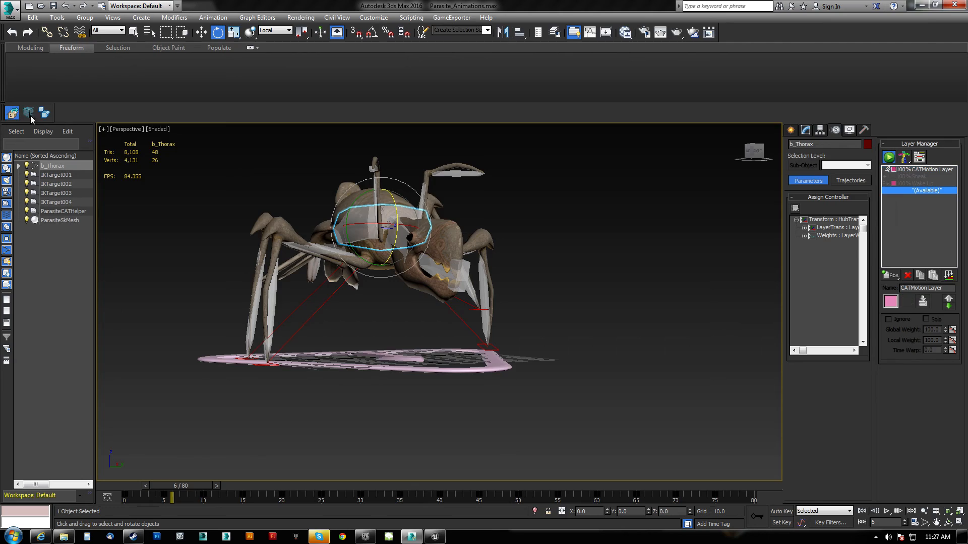
click(29, 114)
double_click(123, 78)
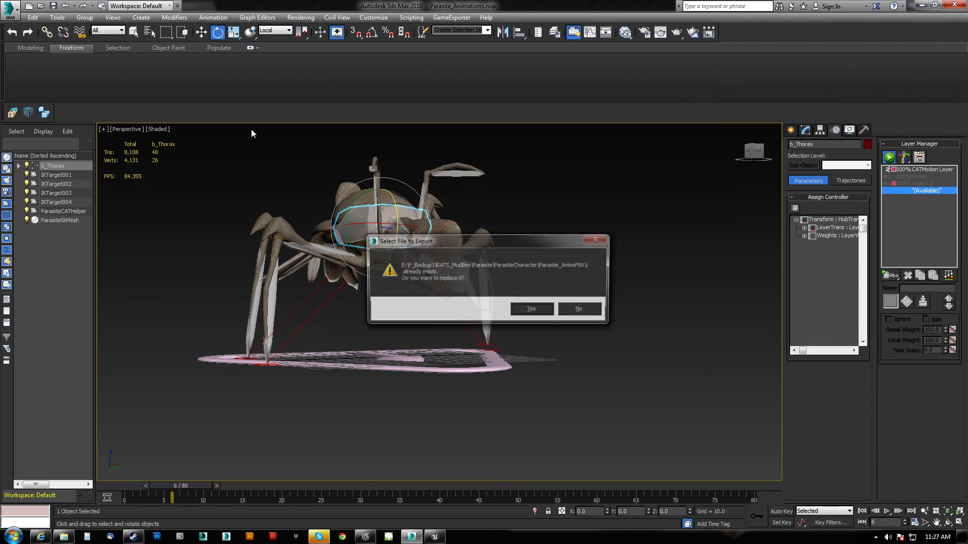
click(530, 310)
click(530, 415)
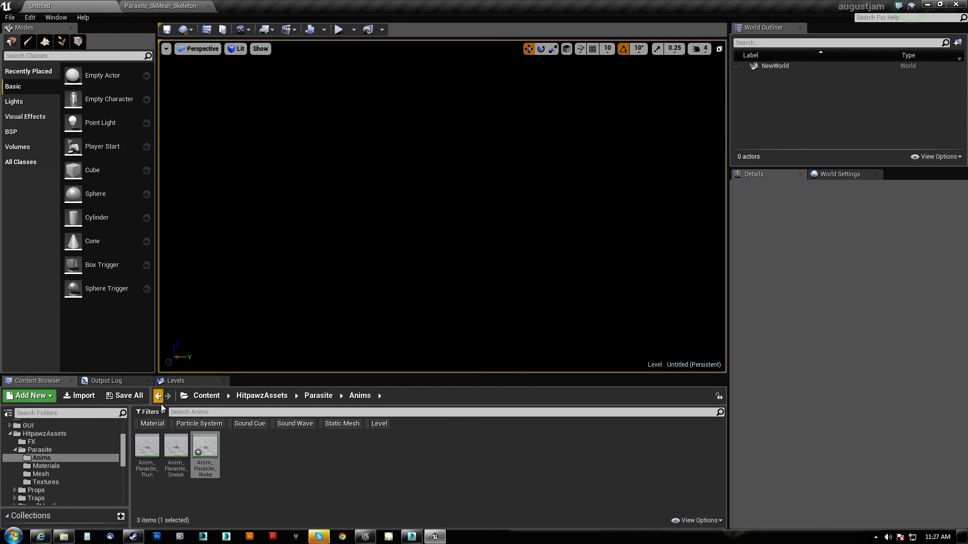
Reimport Anim_Parasite_Run and open it in the animation preview.
right_click(153, 459)
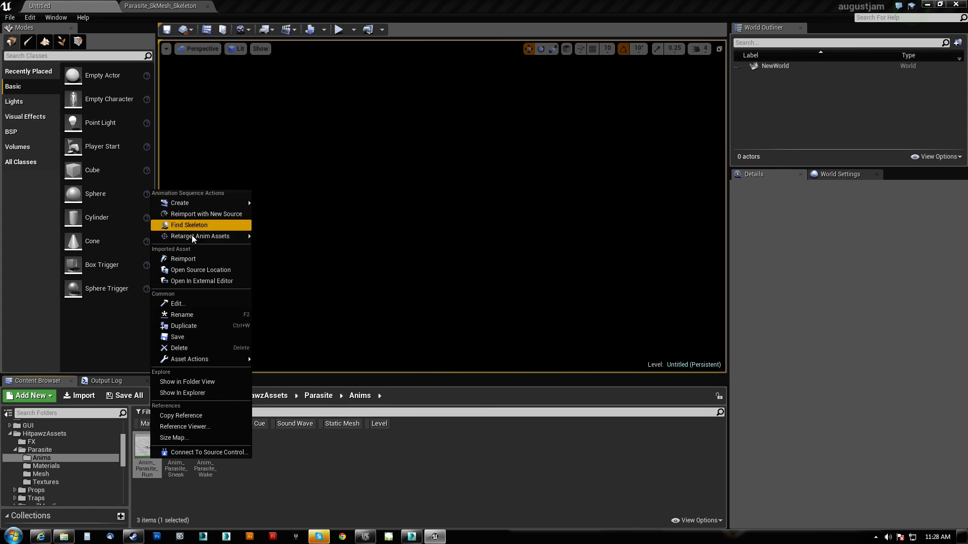
click(197, 260)
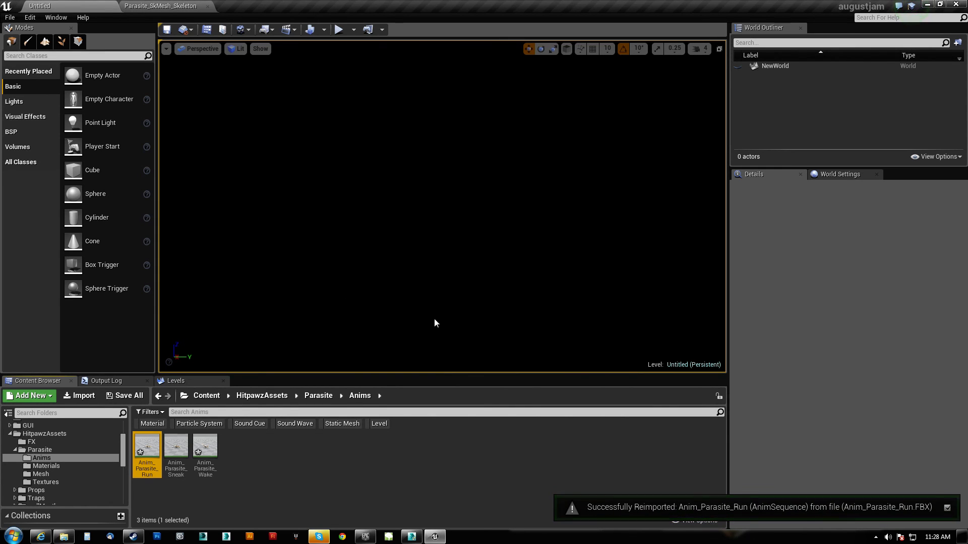
double_click(143, 441)
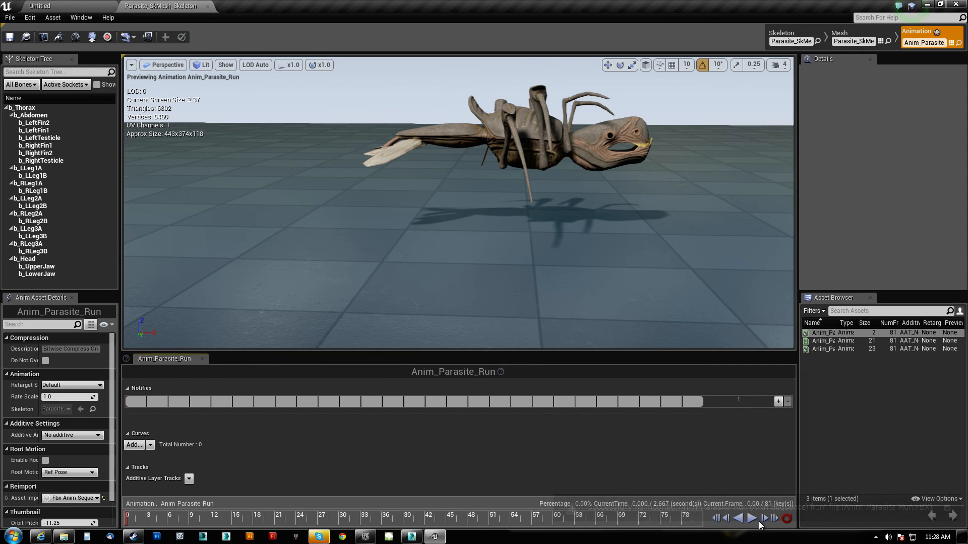
Examine the playing Anim_Parasite_Run from another angle and compare it with Anim_Parasite_Sneak in the animation preview.
right_drag(644, 267, 505, 267)
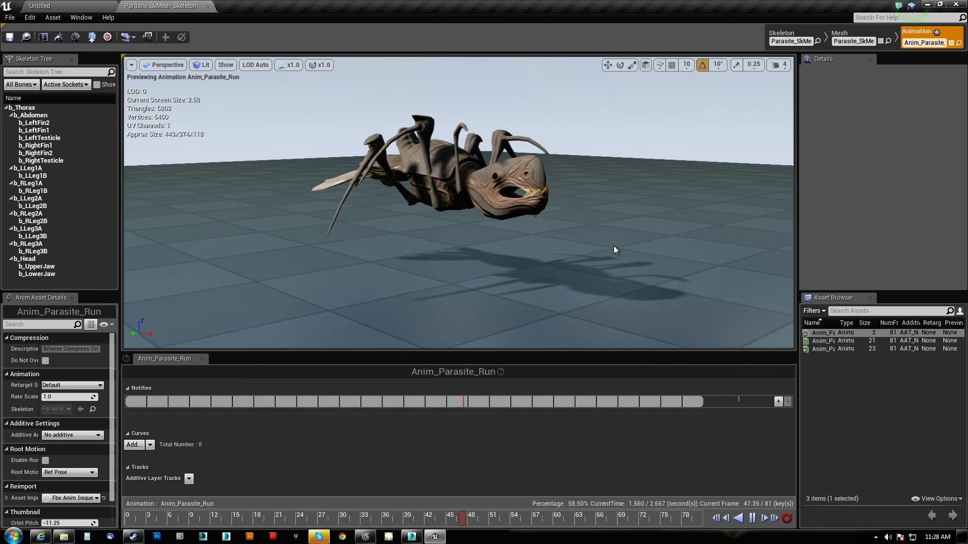
drag(836, 323, 876, 328)
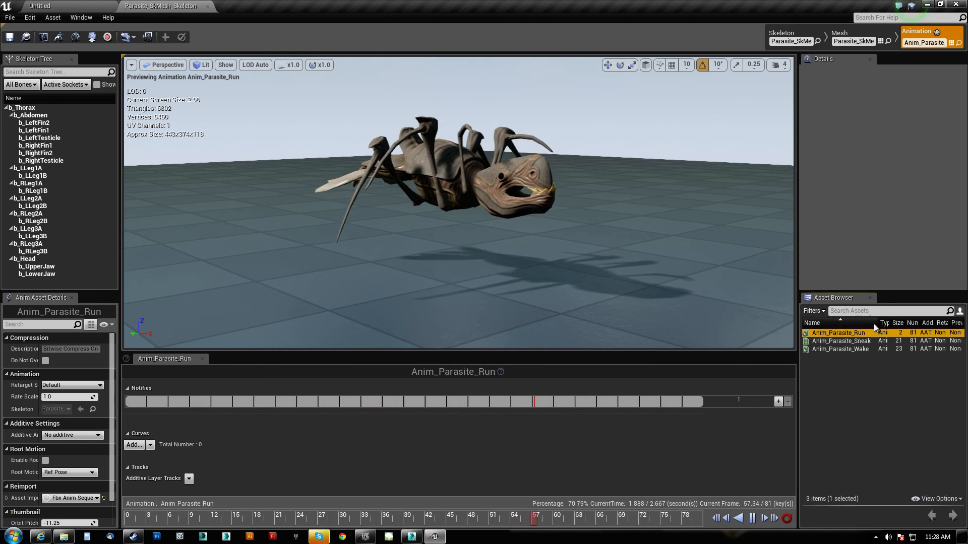
click(847, 340)
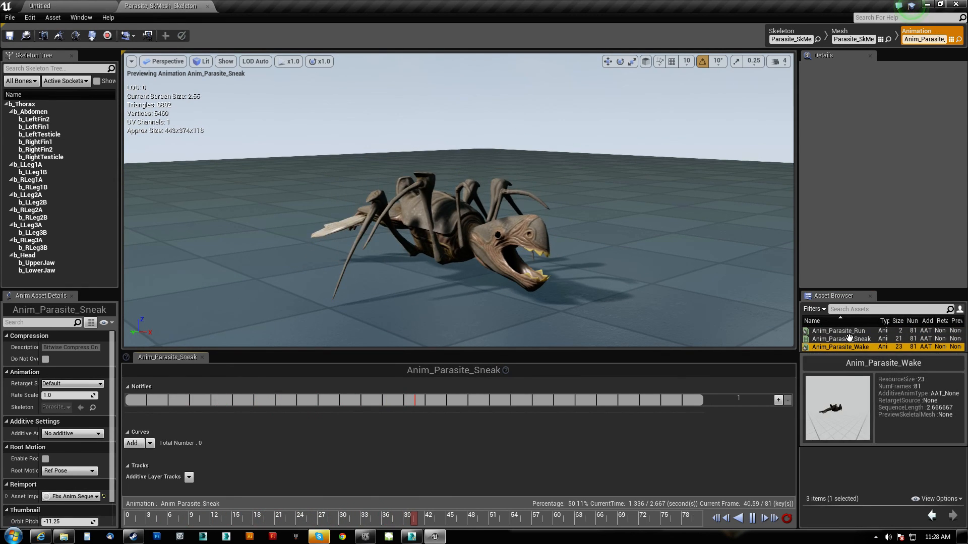
click(850, 331)
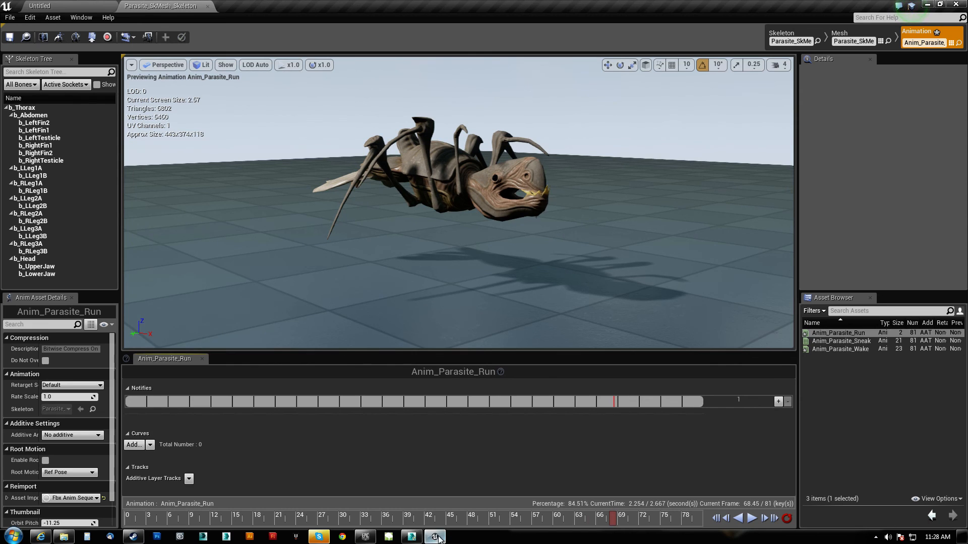
In 3ds Max, select b_Thorax with its whole bone hierarchy and export it over Anim_Parasite_Run.FBX with the current FBX settings.
click(412, 537)
drag(164, 487, 220, 497)
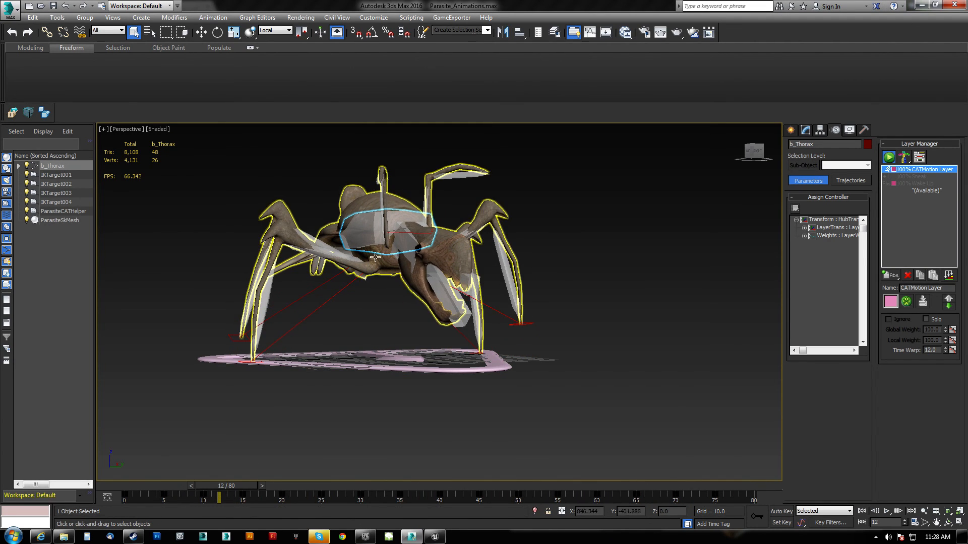
middle_drag(373, 222, 401, 244)
double_click(399, 247)
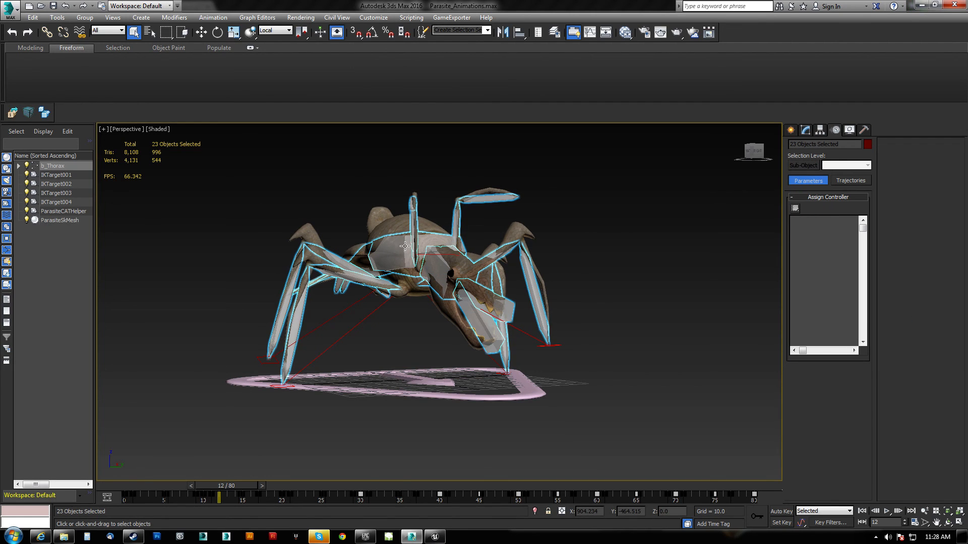
click(13, 114)
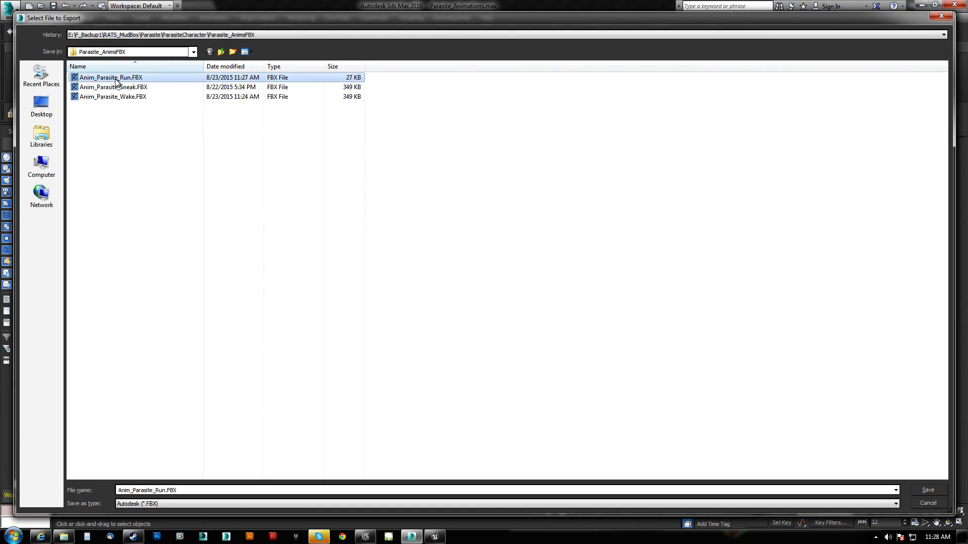
double_click(114, 78)
click(525, 311)
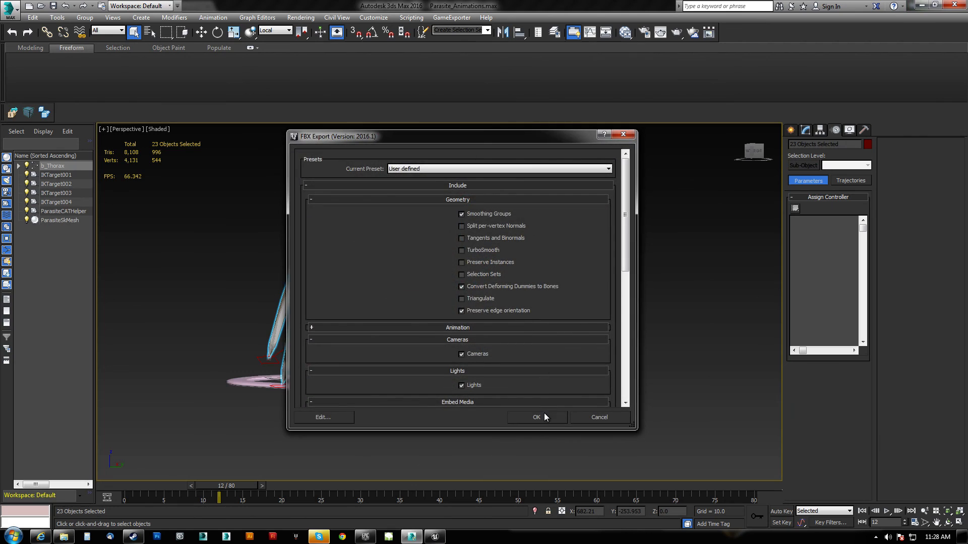
click(544, 410)
Switch to Unreal Editor and reimport the Anim_Parasite_Run asset from its FBX file.
click(442, 537)
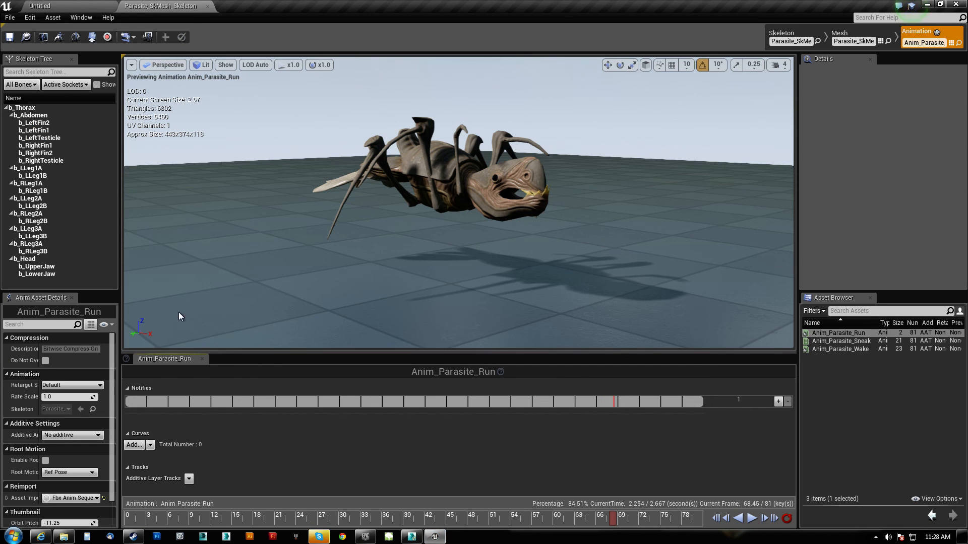
click(59, 8)
right_click(147, 449)
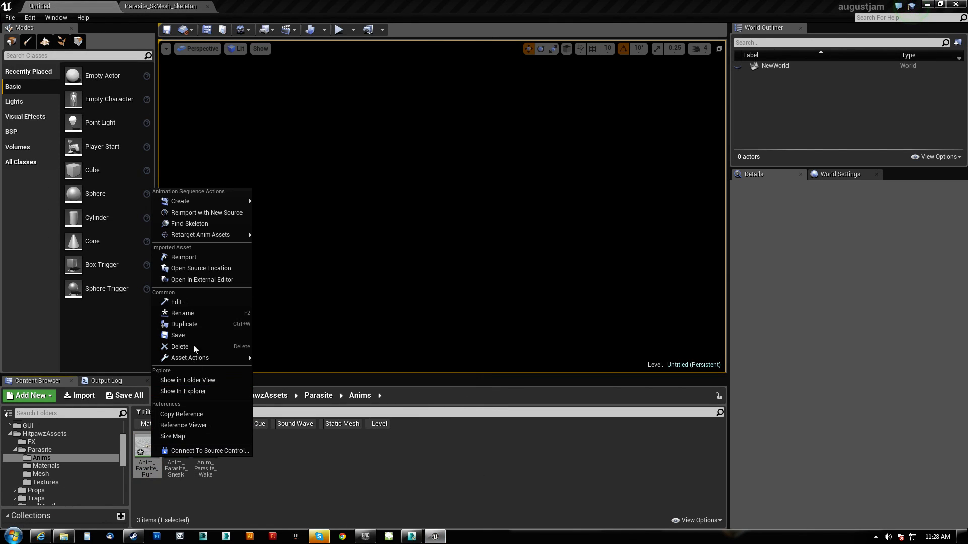
click(183, 257)
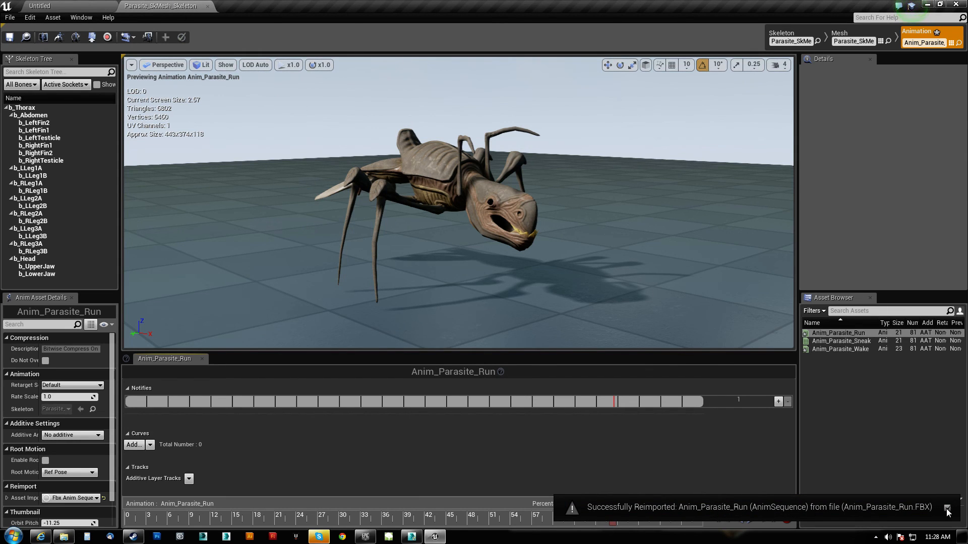
Play the reimported Anim_Parasite_Run and inspect the legs and jaw from several sides, including close up, then pause it.
click(751, 519)
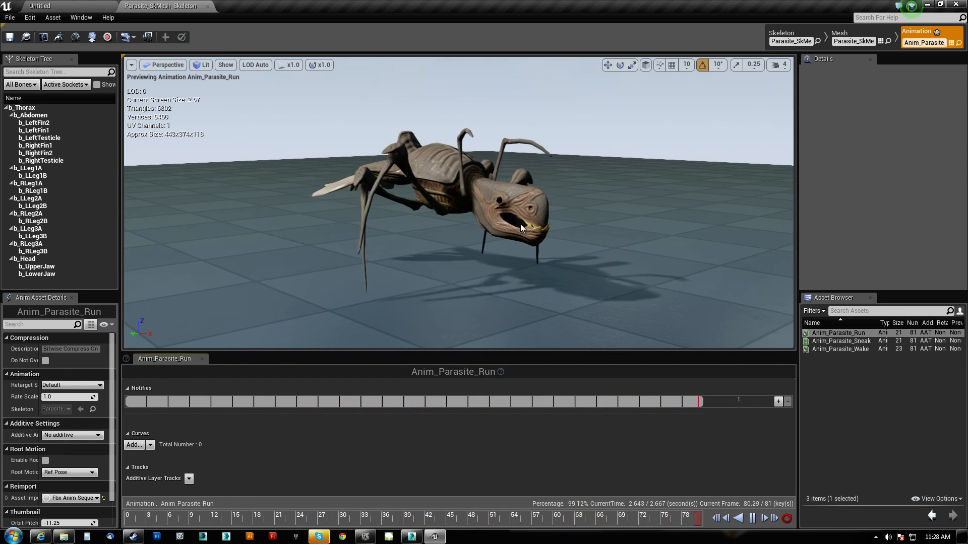
middle_drag(526, 229, 314, 254)
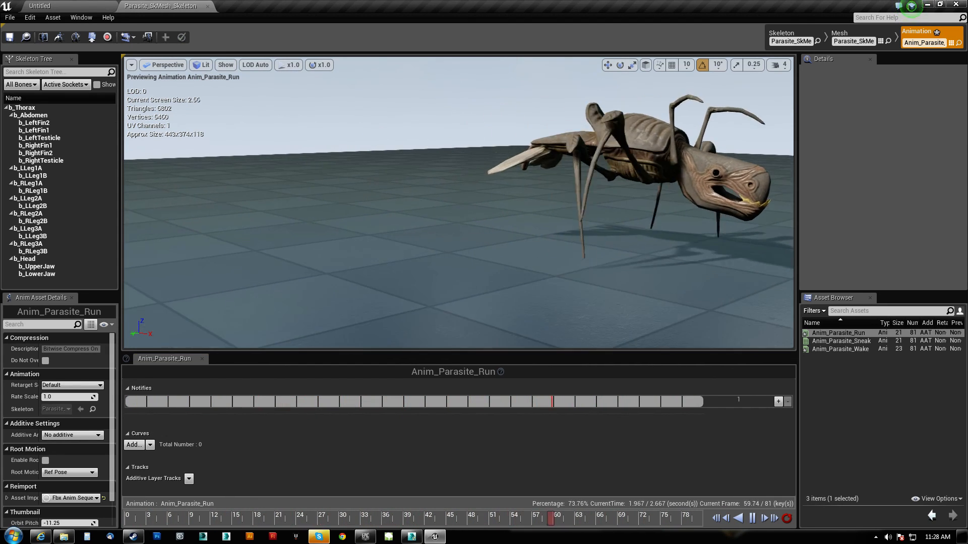
alt+drag(313, 254, 166, 237)
right_drag(459, 203, 383, 242)
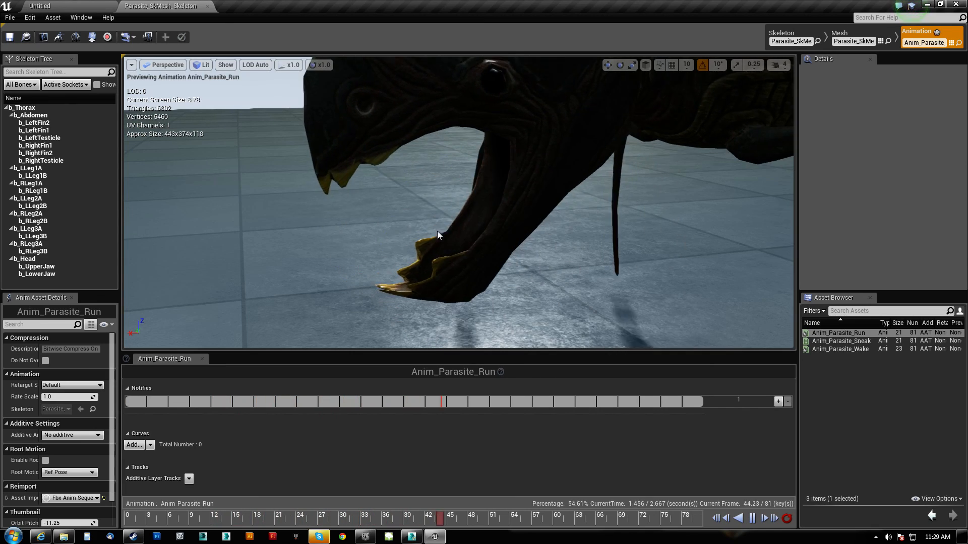
right_drag(400, 215, 761, 182)
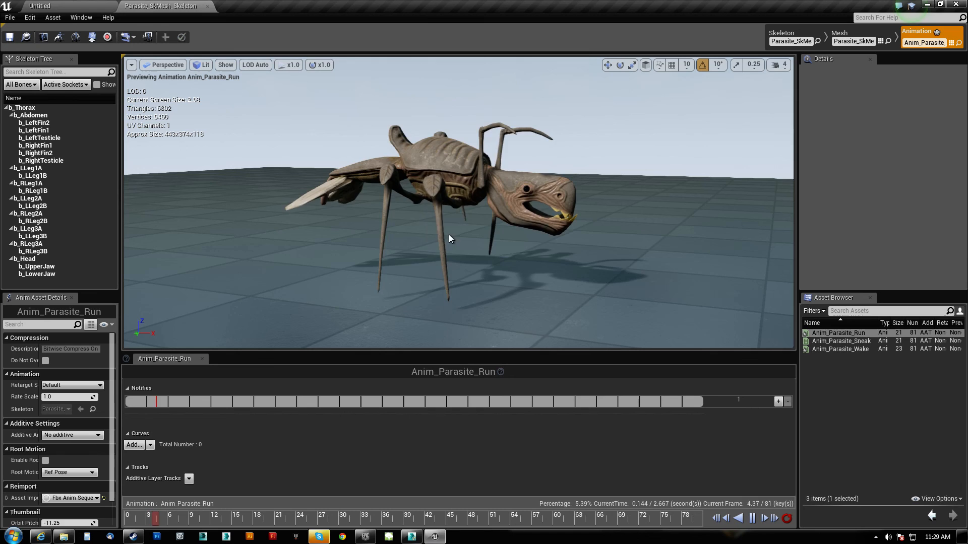
click(752, 519)
mouse_move(489, 244)
right_down()
mouse_move(534, 243)
mouse_move(484, 244)
right_up()
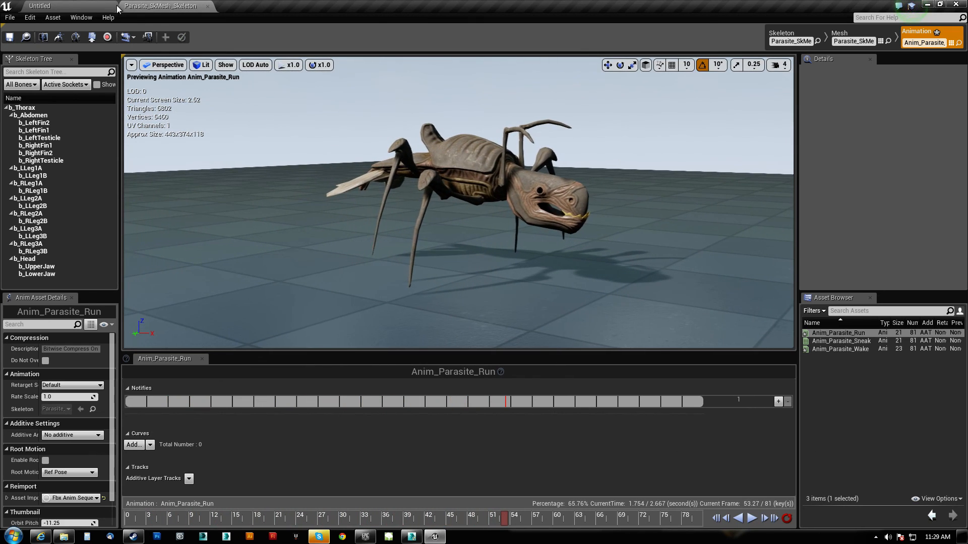
Review Anim_Parasite_Wake, Anim_Parasite_Run and Anim_Parasite_Sneak in turn in the preview, pausing on the sneak.
click(841, 349)
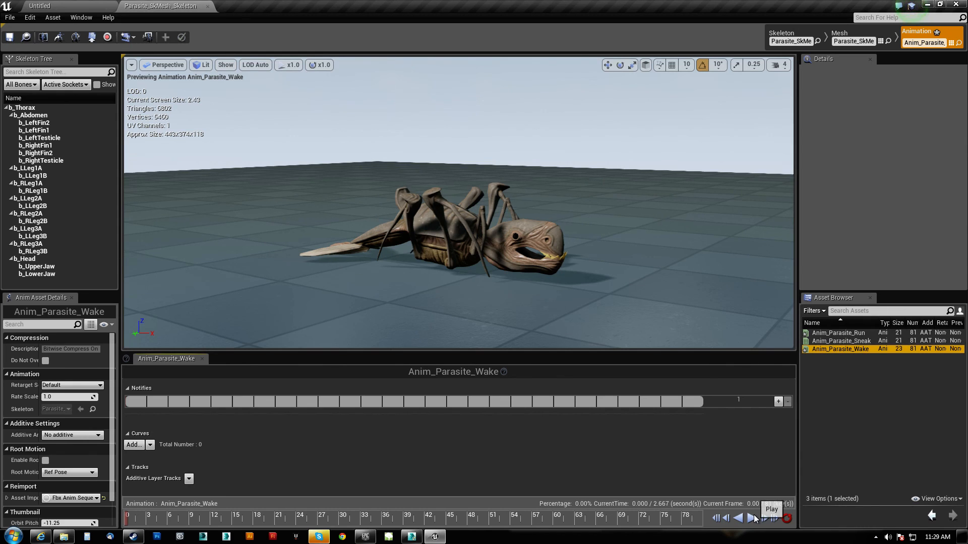
click(753, 519)
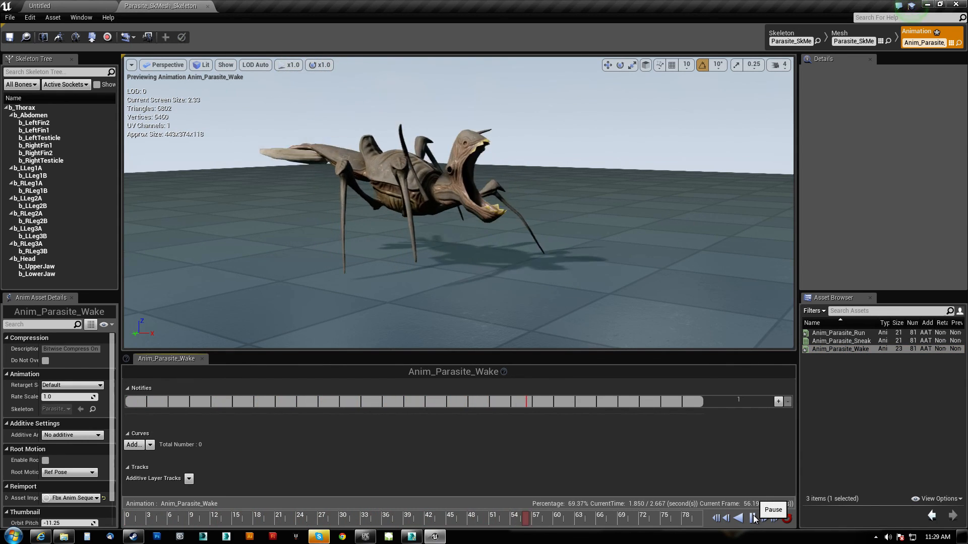
click(848, 333)
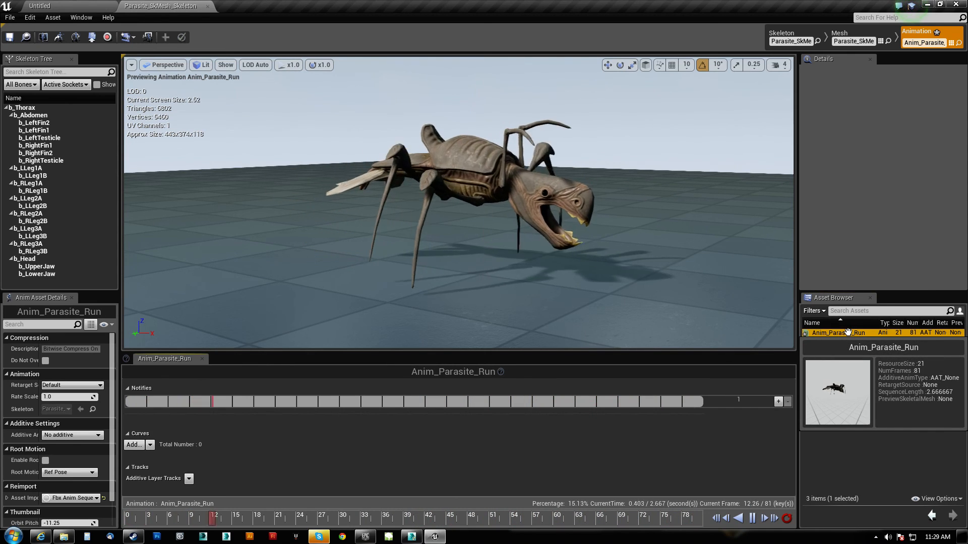
click(846, 341)
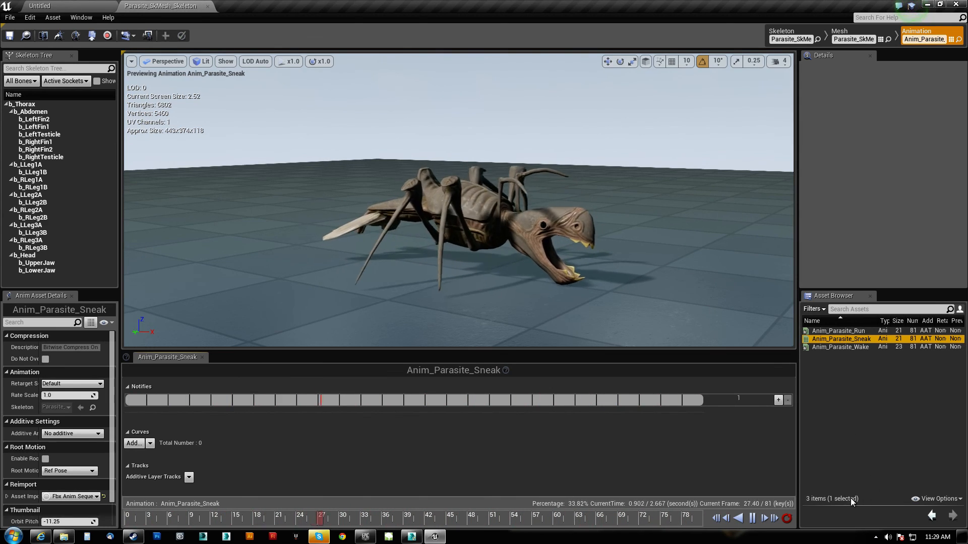
click(752, 519)
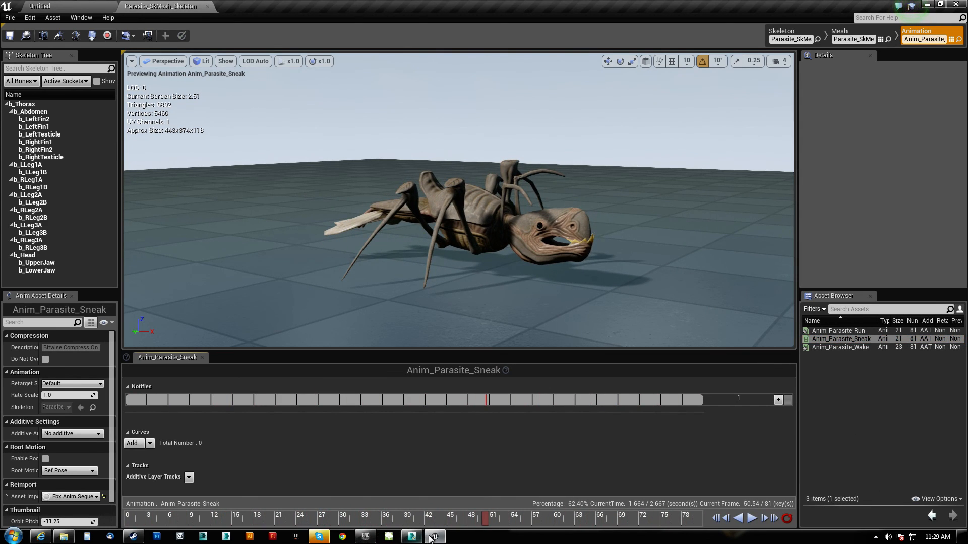
In 3ds Max, stop ignoring the Sneak layer on b_Thorax and select its whole bone hierarchy.
click(411, 537)
click(395, 252)
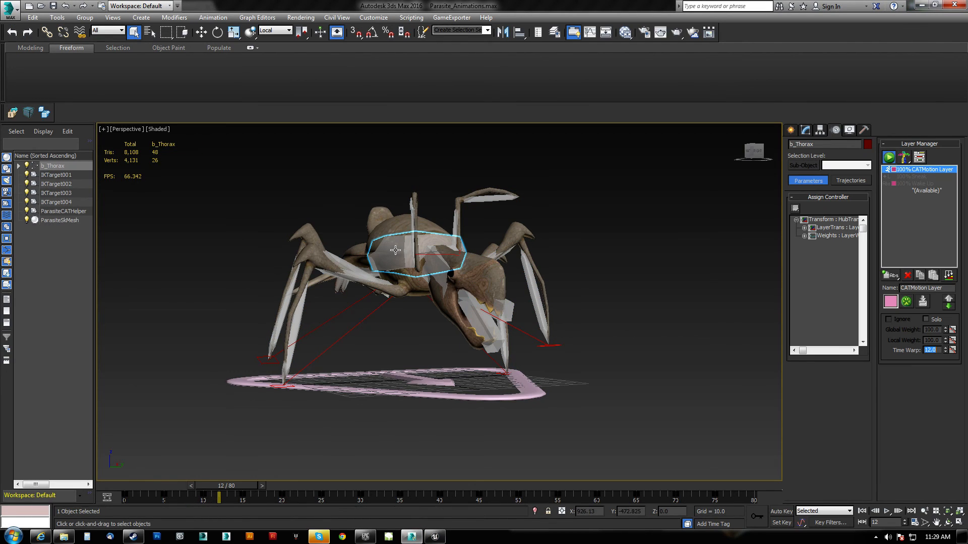
click(920, 177)
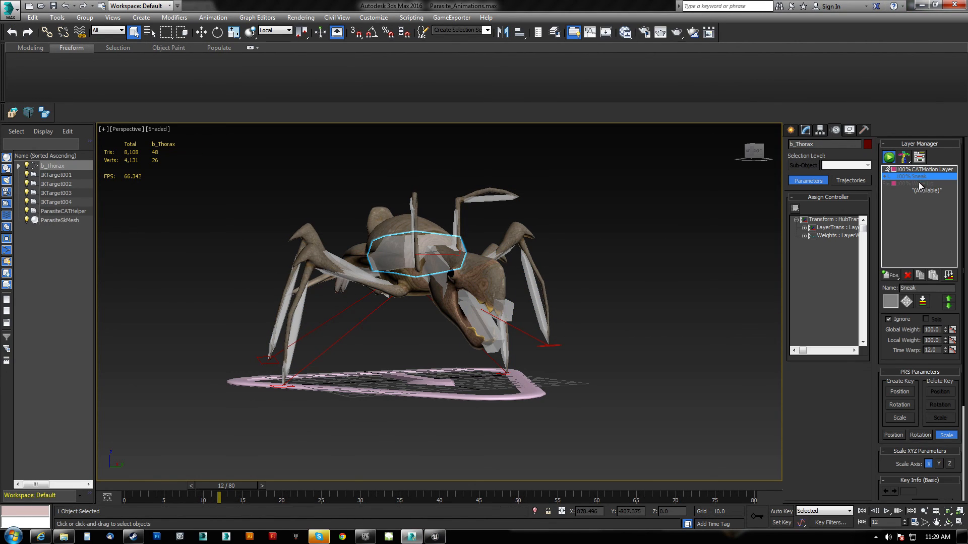
click(890, 319)
key(ctrl+Page_Down)
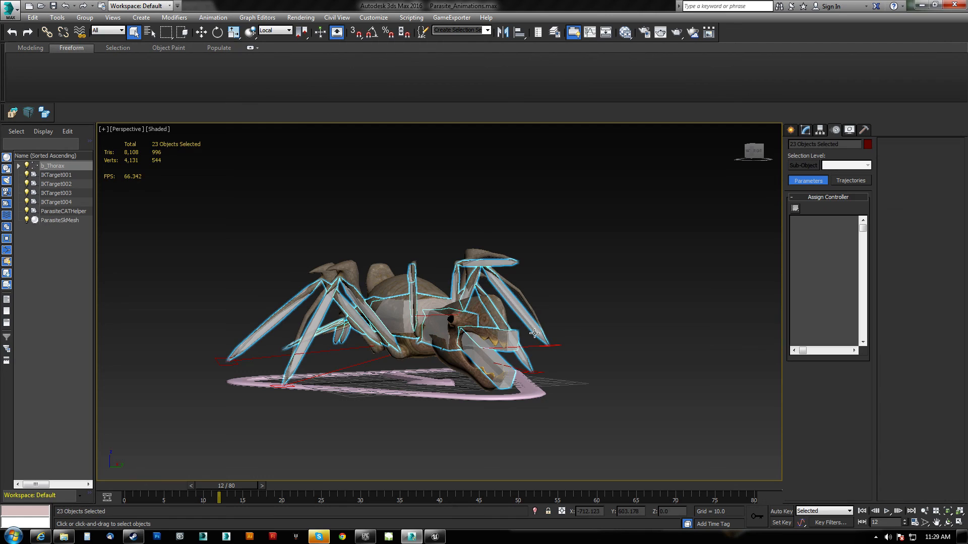
Export the selected bones over Anim_Parasite_Sneak.FBX with the current FBX settings.
click(9, 109)
double_click(123, 90)
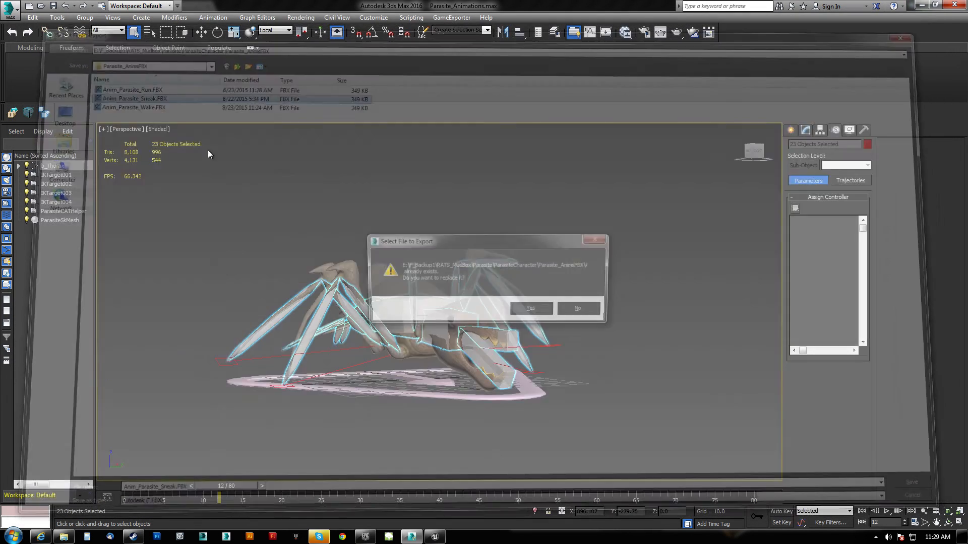
click(524, 309)
click(529, 415)
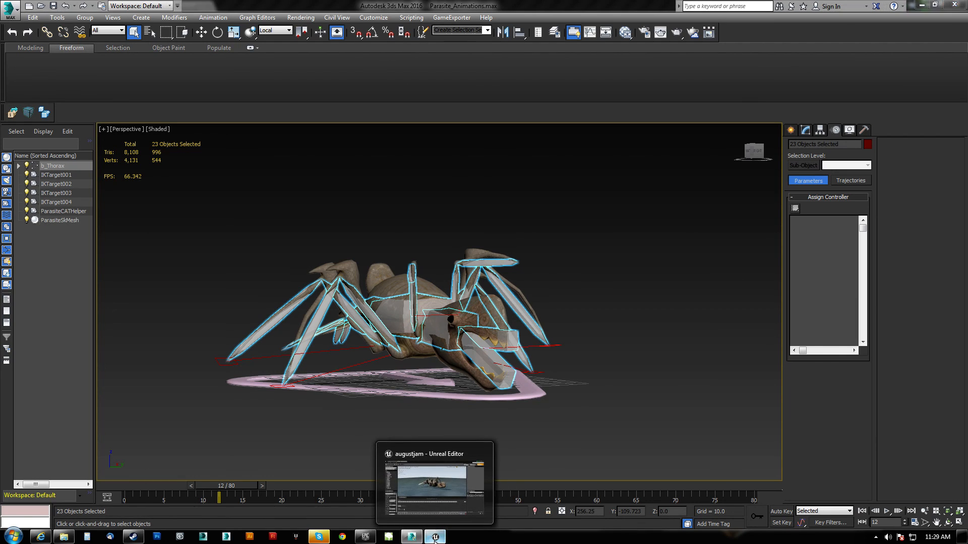
Switch to Unreal Editor and reimport the Anim_Parasite_Sneak asset from its FBX file.
click(435, 538)
click(67, 6)
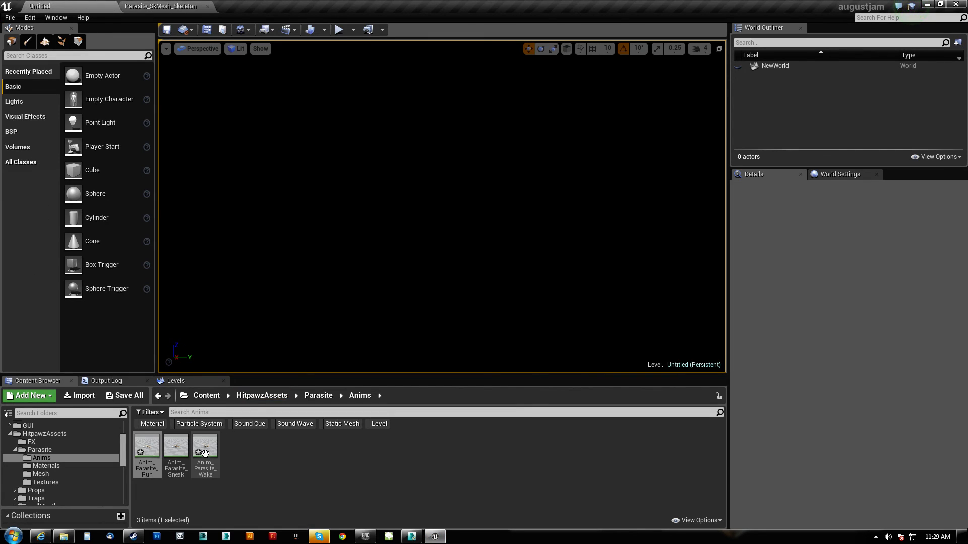
right_click(173, 448)
click(205, 251)
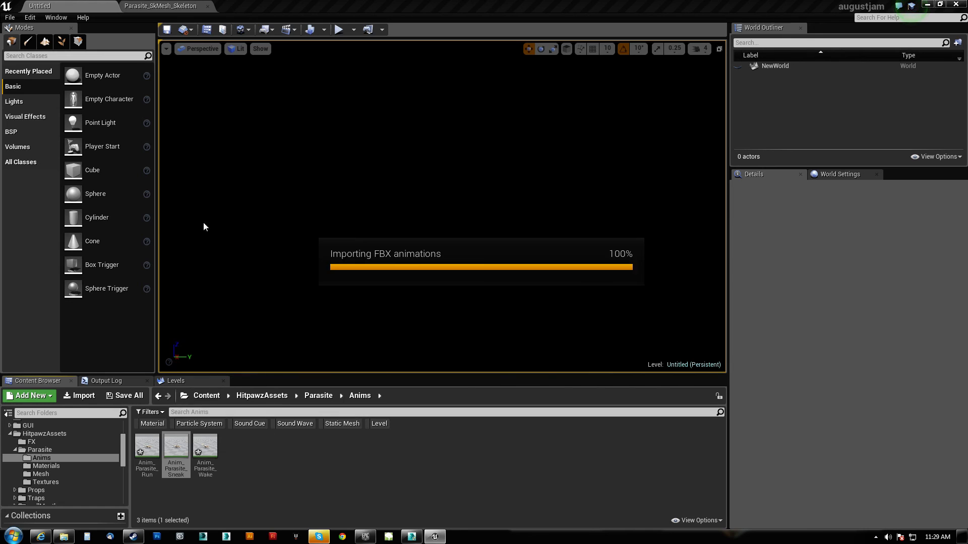
Play the reimported Anim_Parasite_Sneak, scrub to about frame 20 and check the open lower jaw against the floor from several angles.
click(196, 6)
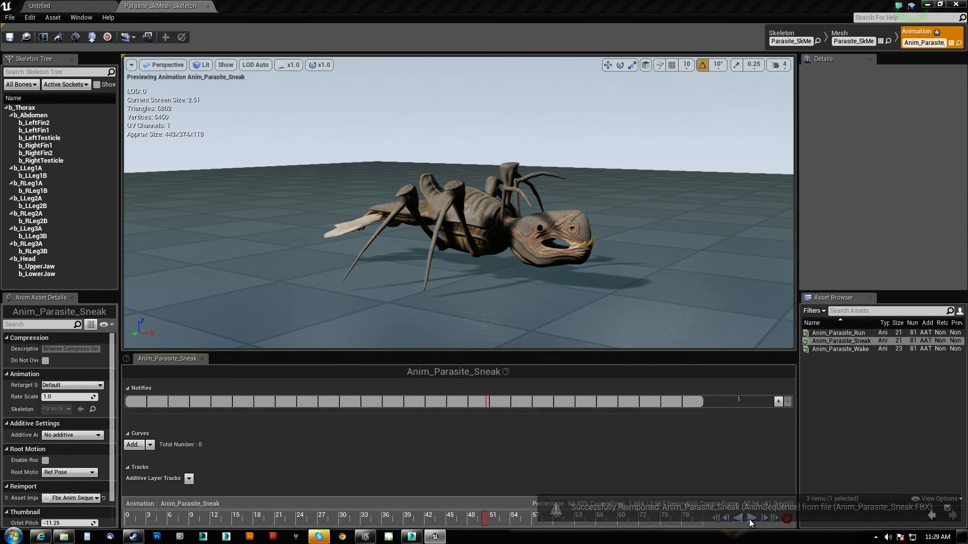
click(751, 519)
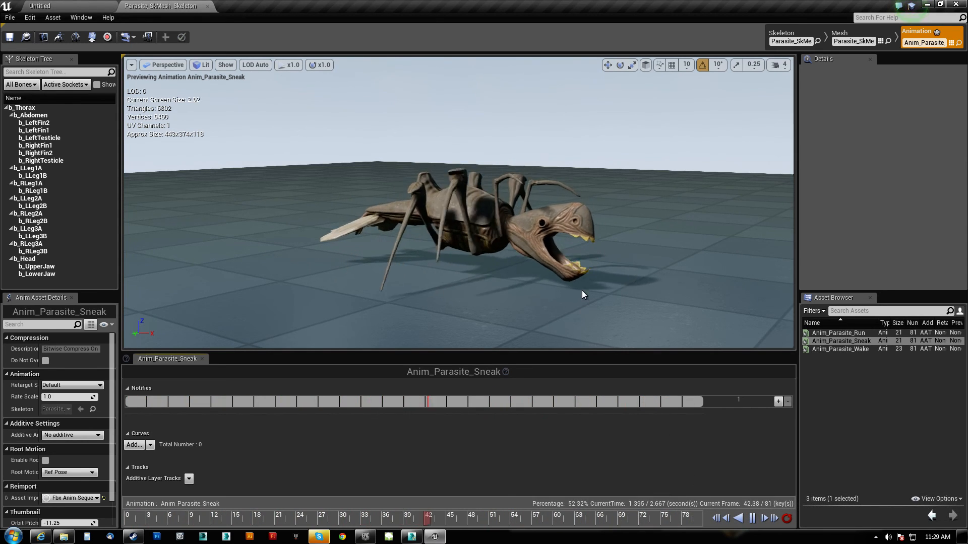
alt+drag(581, 287, 234, 216)
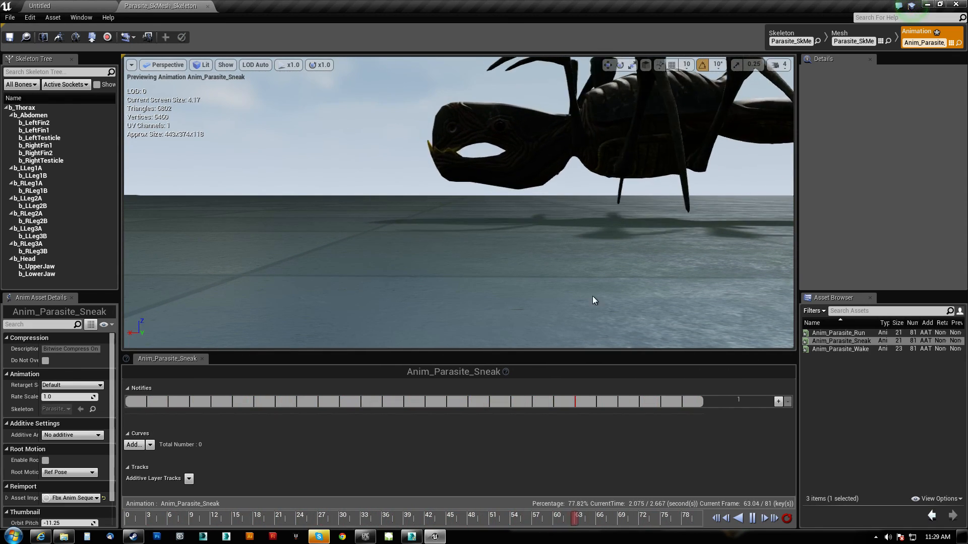
drag(686, 518, 620, 518)
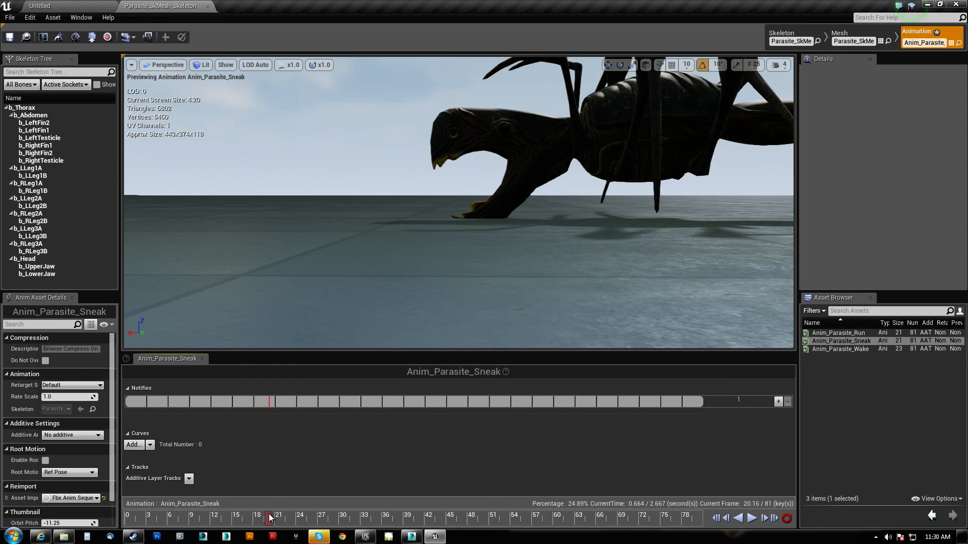
right_drag(499, 234, 764, 226)
right_drag(458, 201, 407, 229)
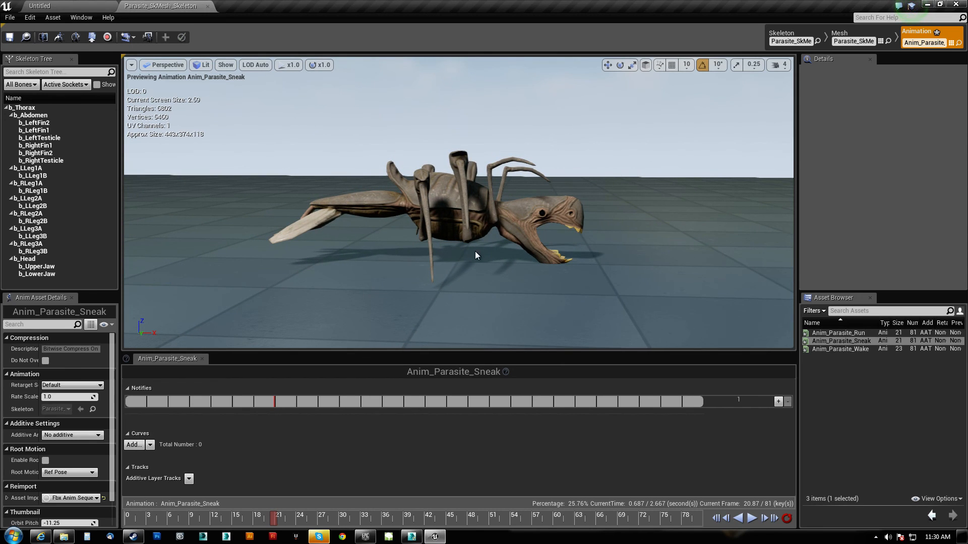
right_drag(676, 108, 442, 165)
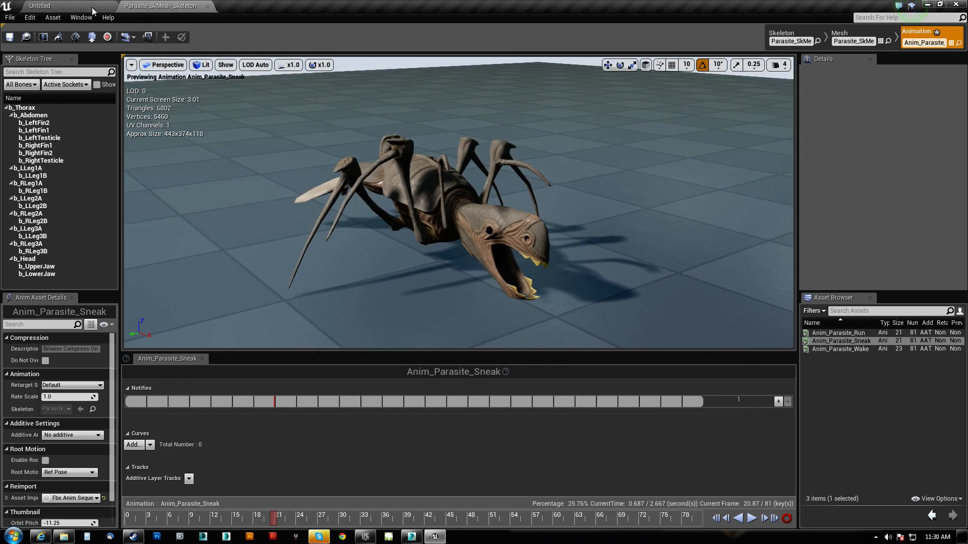
Save the Anim_Parasite_Run, Anim_Parasite_Sneak and Anim_Parasite_Wake assets together in the Anims folder.
click(100, 8)
click(147, 449)
shift+click(212, 445)
right_click(217, 444)
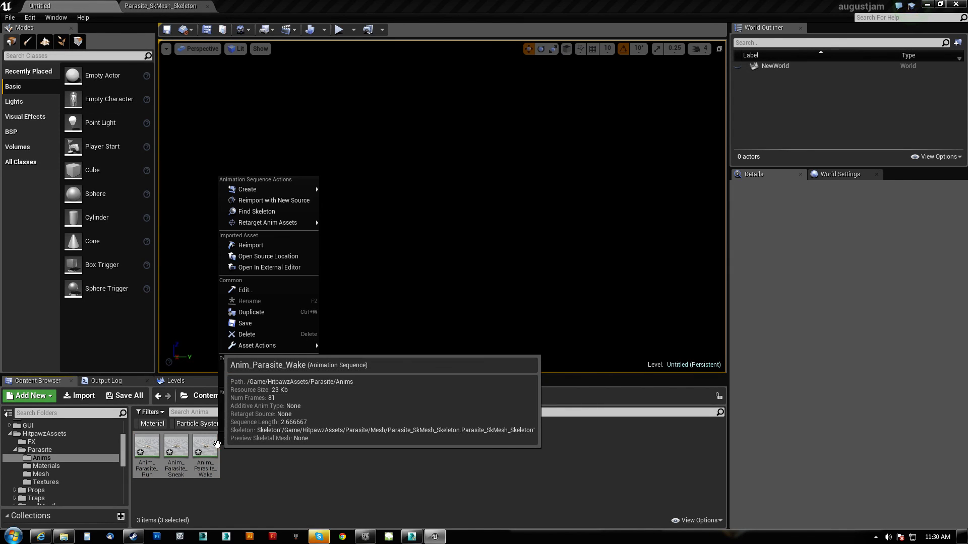
click(255, 323)
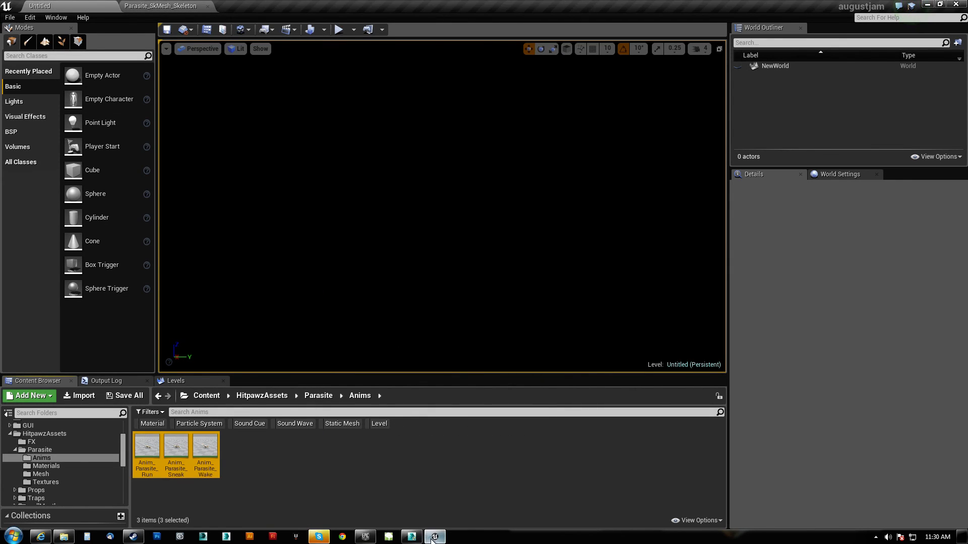
Switch to 3ds Max, rewind the animation to frame 0 and examine the parasite's sneak pose from several angles and close up.
click(420, 538)
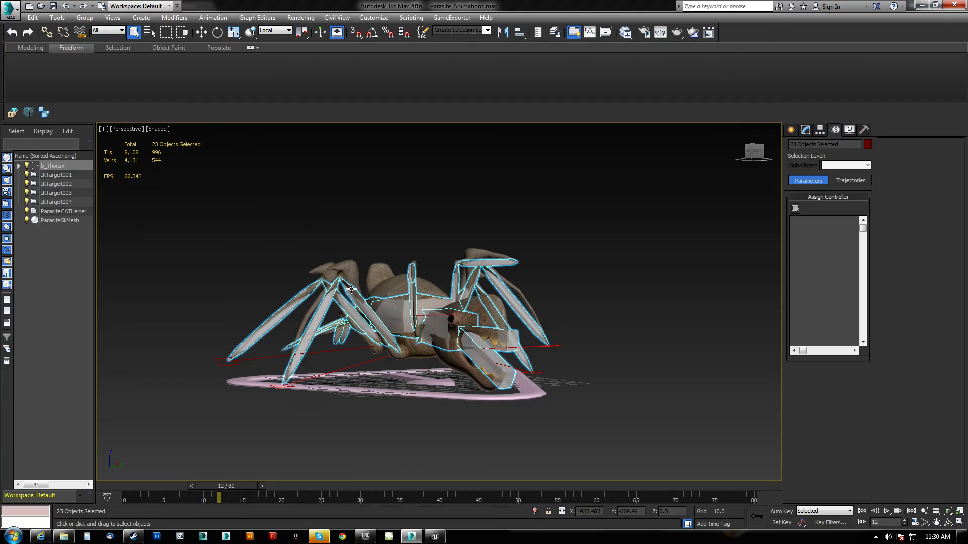
alt+middle_drag(351, 289, 464, 299)
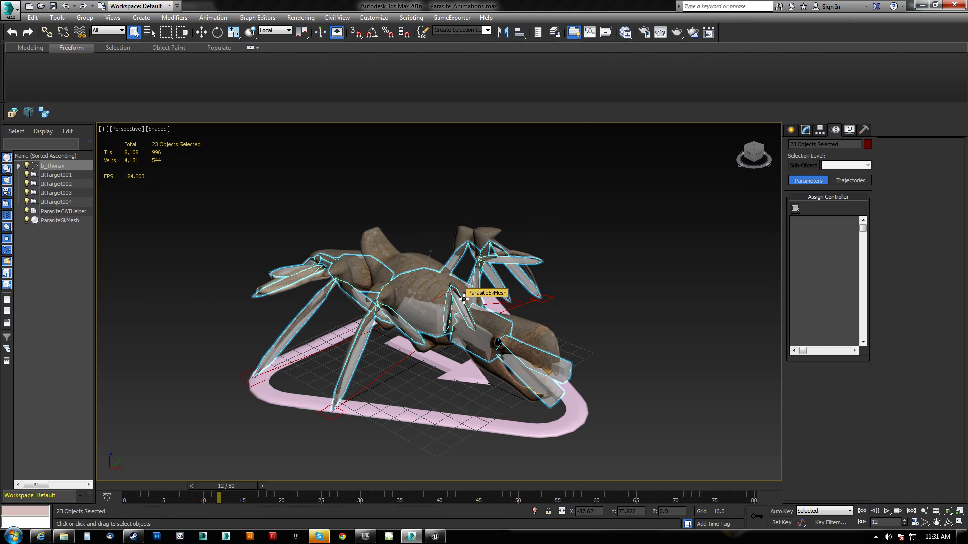
alt+middle_drag(567, 294, 558, 342)
drag(245, 483, 123, 497)
alt+middle_drag(375, 383, 415, 348)
scroll(448, 330, up, 4)
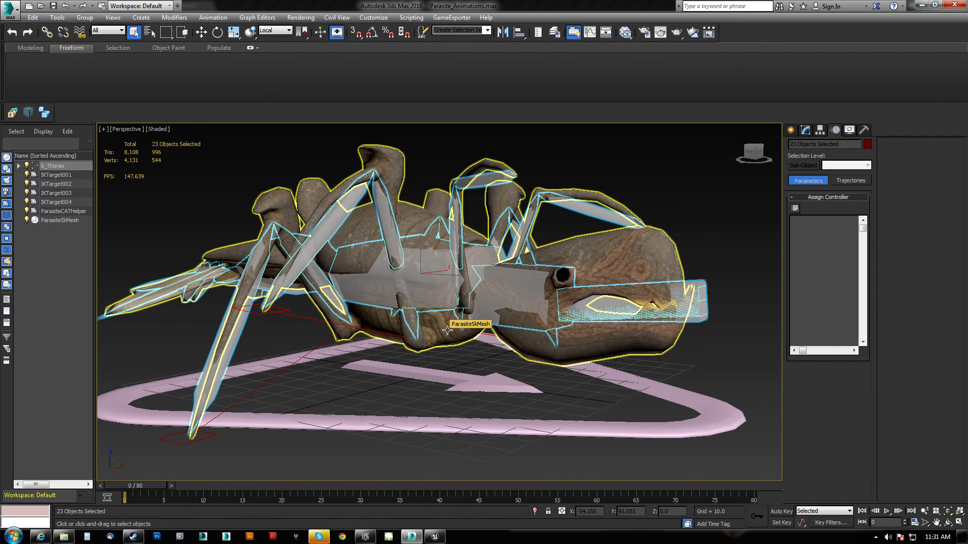